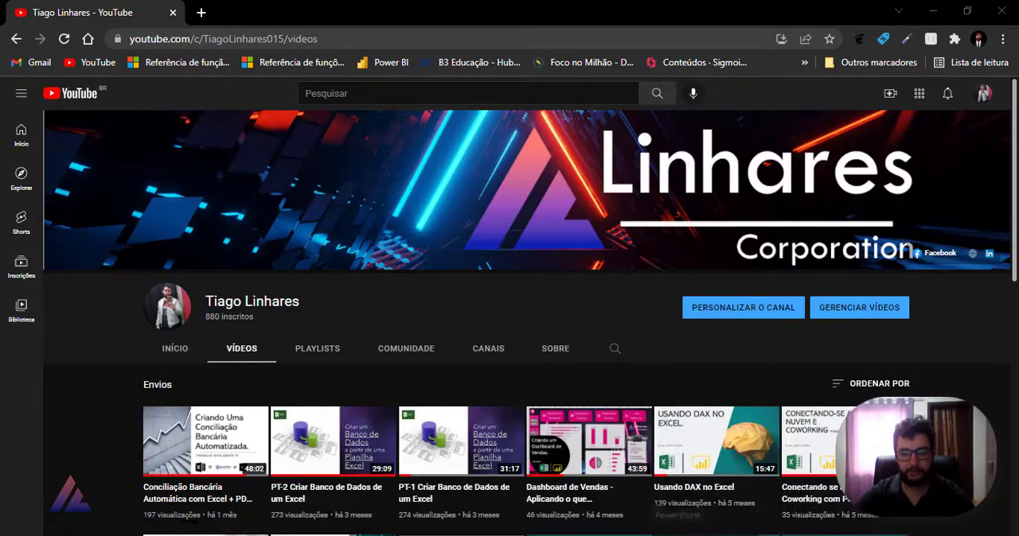
Step: Switch to Spoon and open the transformation referenced by the Transf entry of the Carga_Dados_Conciliacao job
left_click(706, 535)
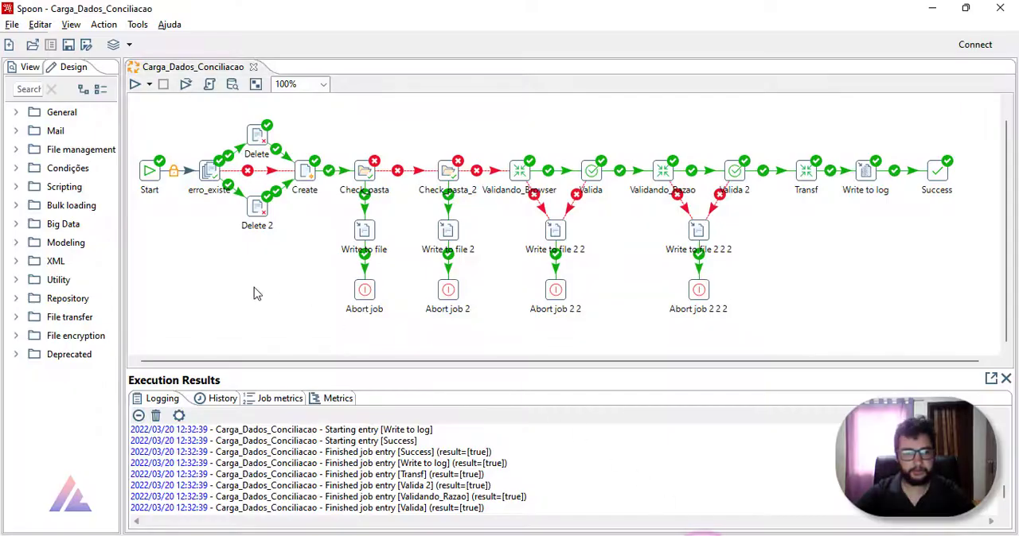
right_click(809, 184)
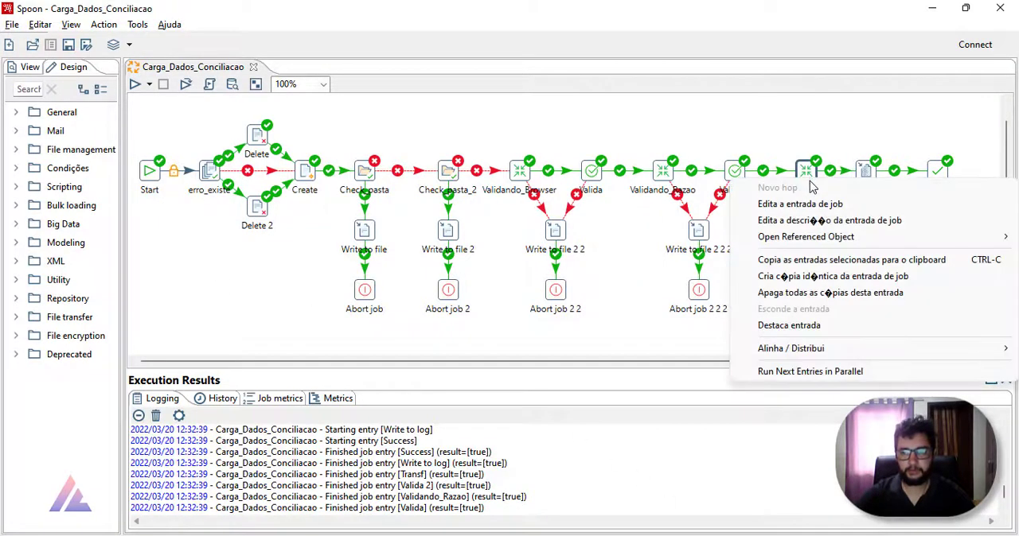
mouse_move(824, 239)
left_click(703, 236)
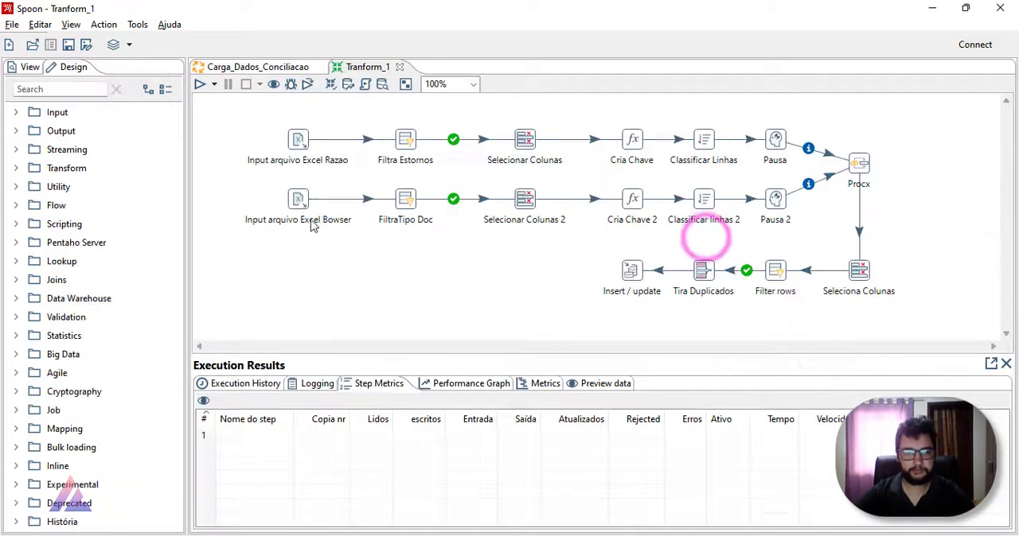
Step: Examine the Excel inputs, the processing steps and the Insert / update step of Tranform_1, and close the transformation
left_click_drag(246, 120, 345, 250)
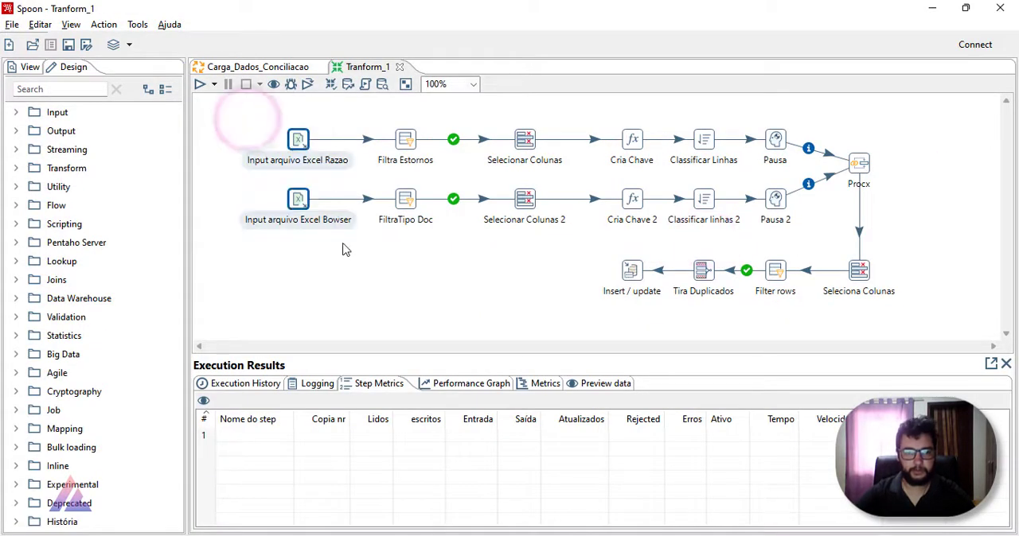
left_click(342, 260)
left_click_drag(366, 112, 891, 207)
left_click(887, 196)
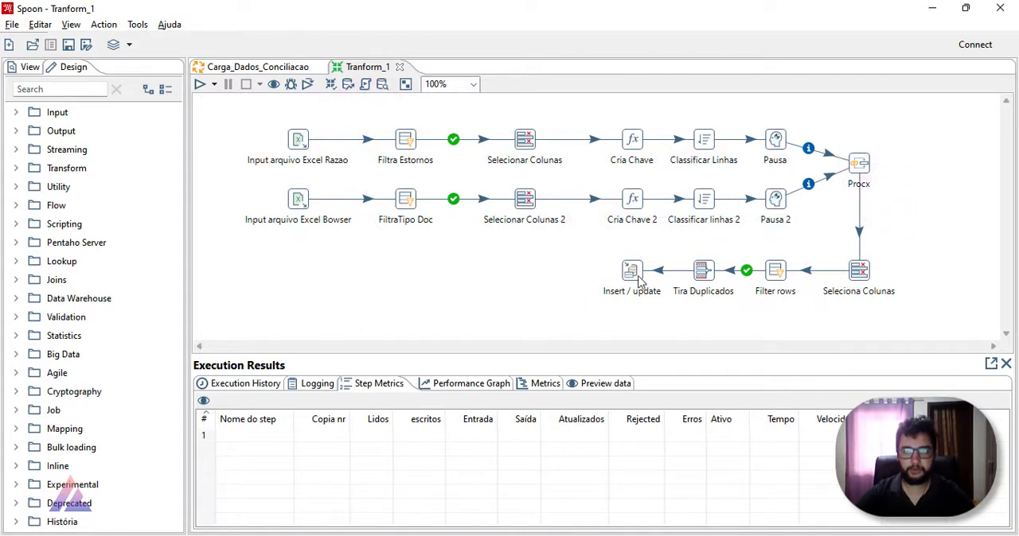
mouse_move(639, 280)
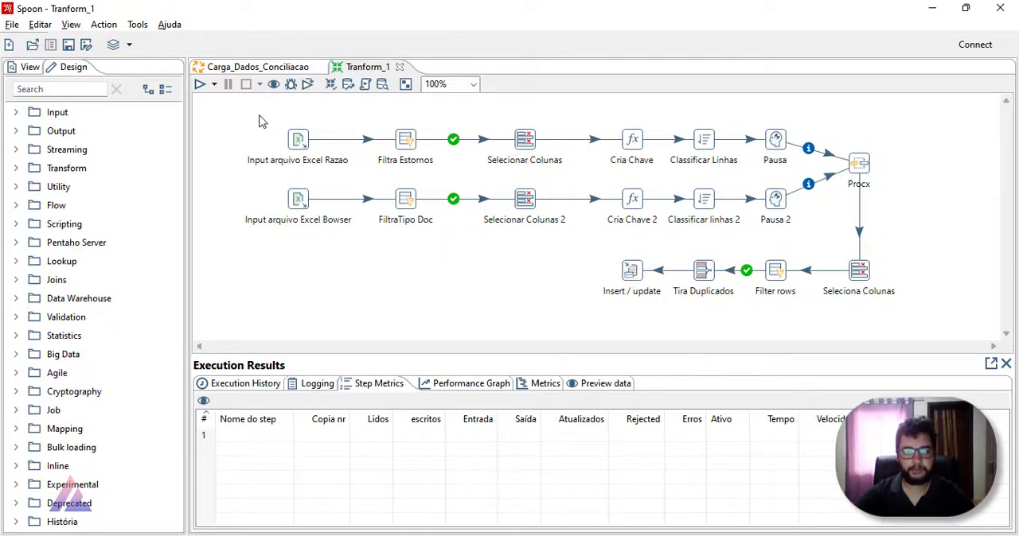
left_click_drag(257, 115, 342, 249)
left_click(603, 337)
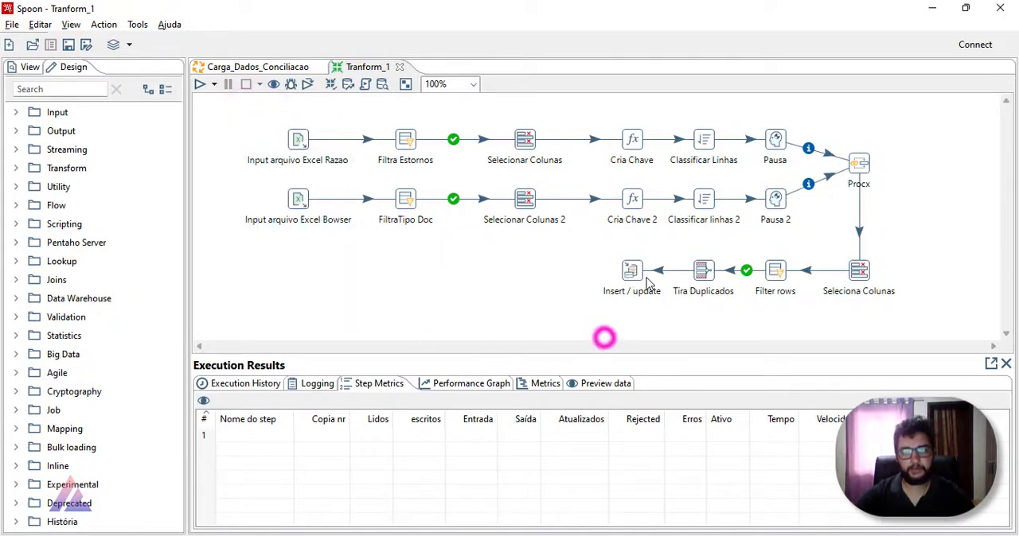
left_click(631, 270)
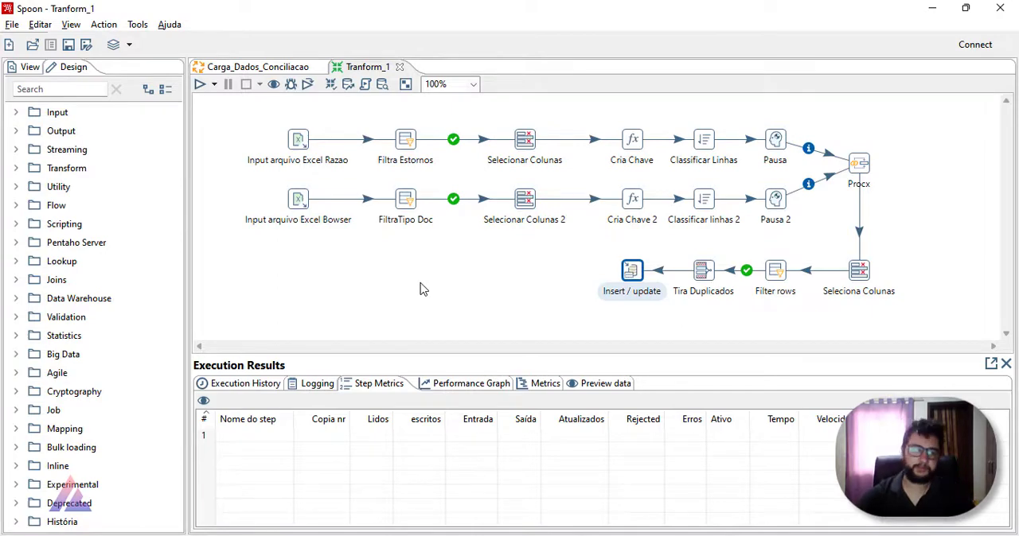
left_click(398, 67)
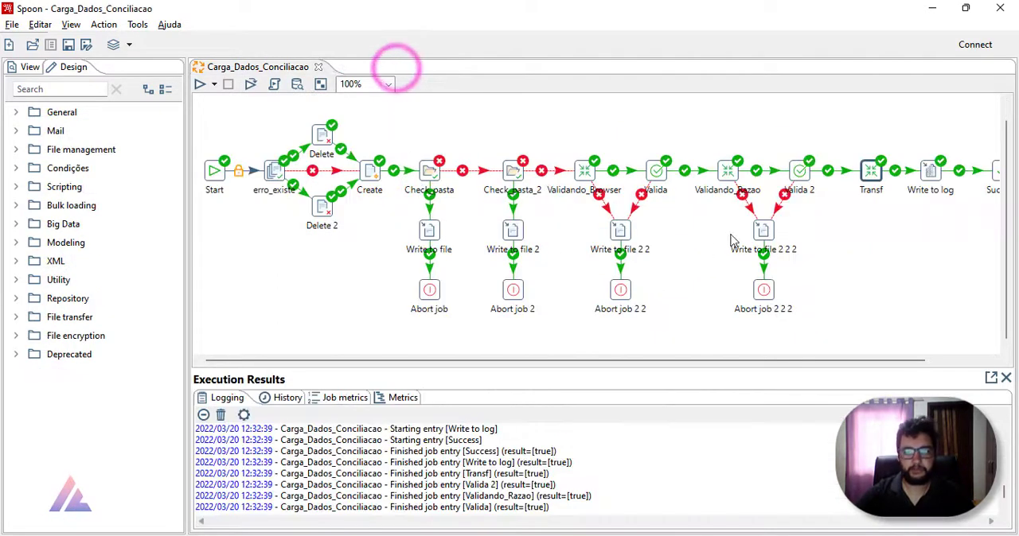
left_click(840, 143)
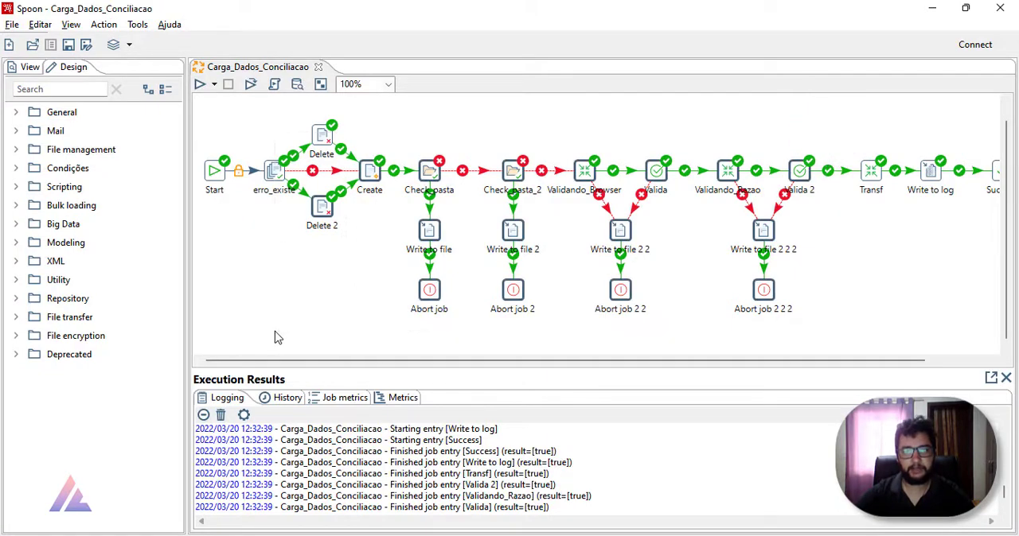
left_click(265, 302)
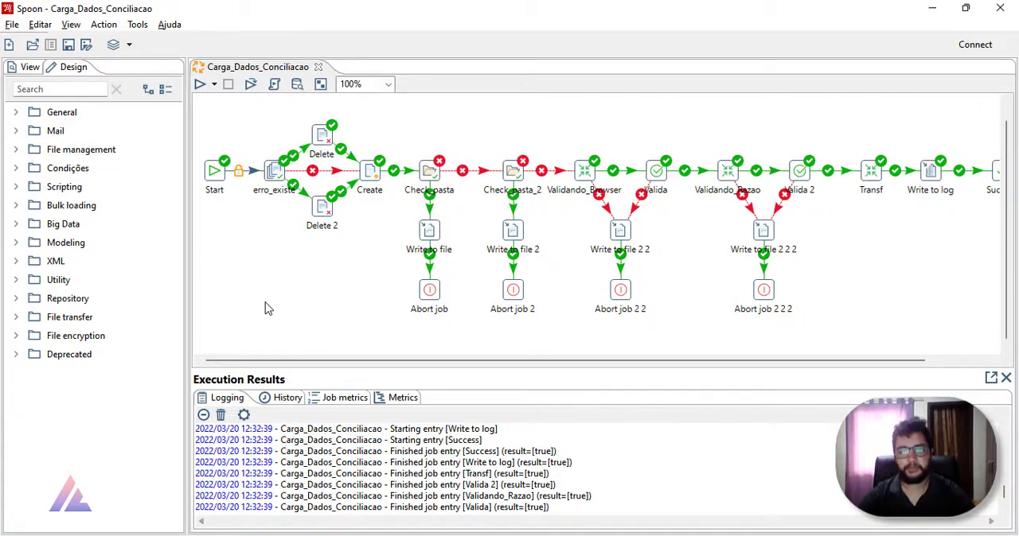
left_click(871, 171)
left_click(838, 257)
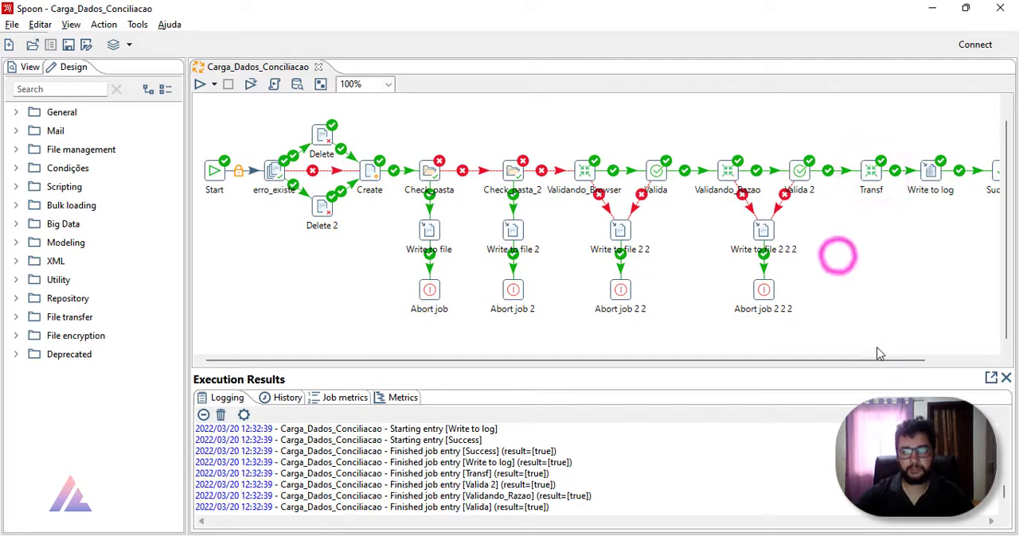
left_click_drag(878, 348, 241, 101)
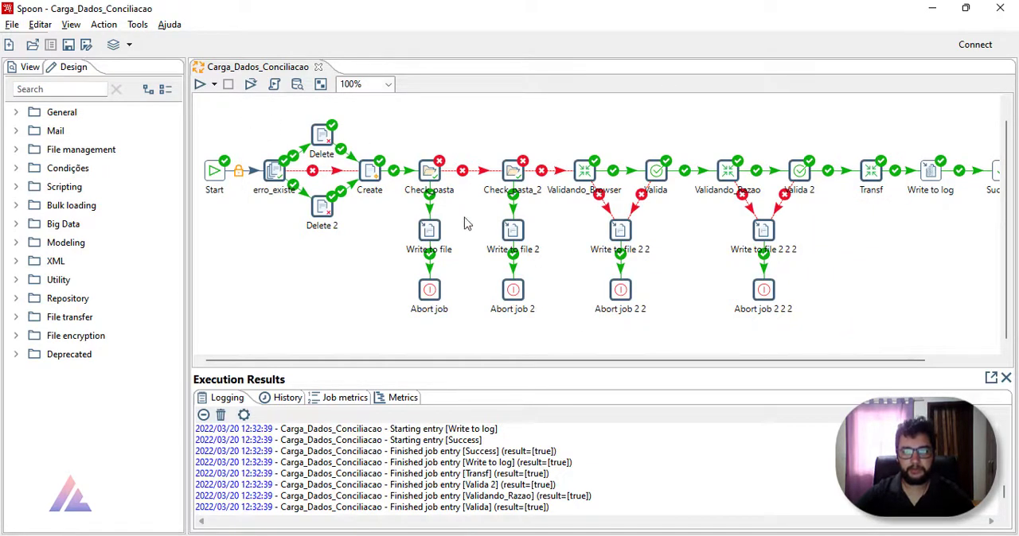
left_click(871, 170)
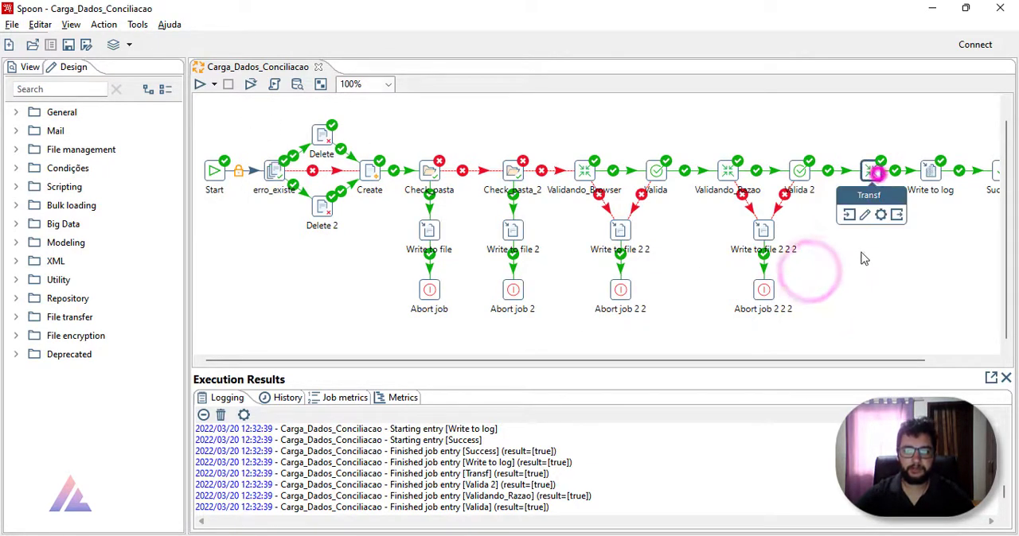
left_click(848, 312)
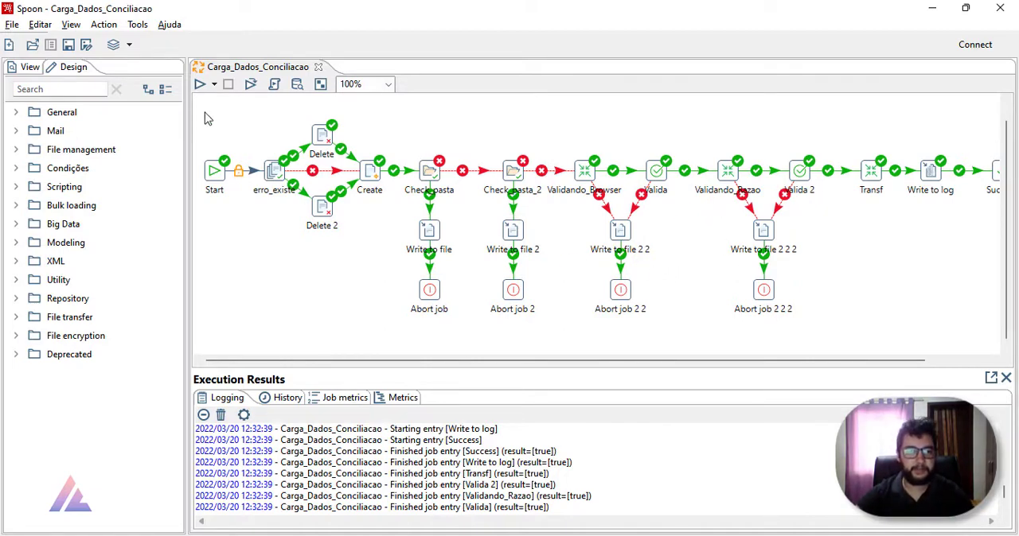
Step: Run the Carga_Dados_Conciliacao job with the Pentaho local configuration and the Log básico log level
left_click(199, 84)
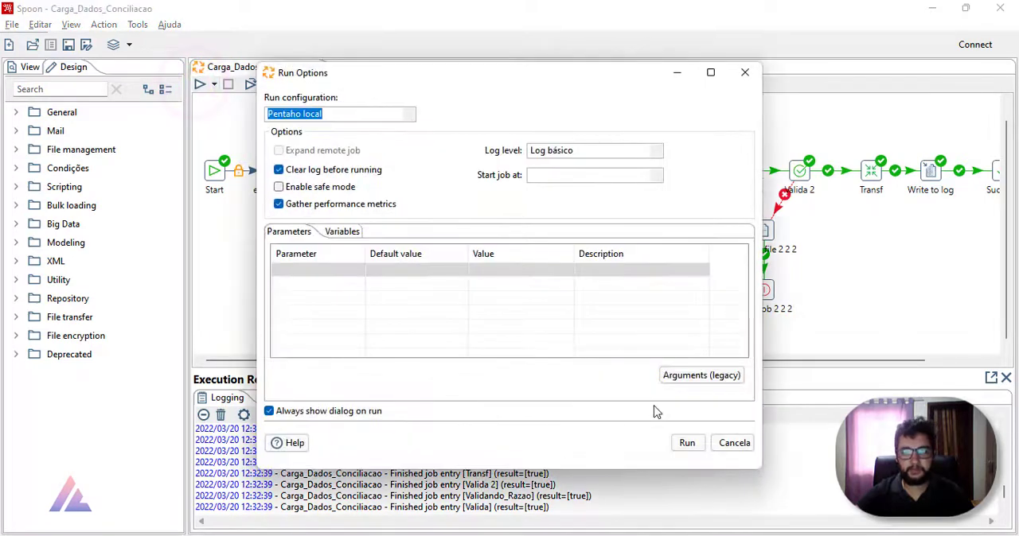
left_click(761, 412)
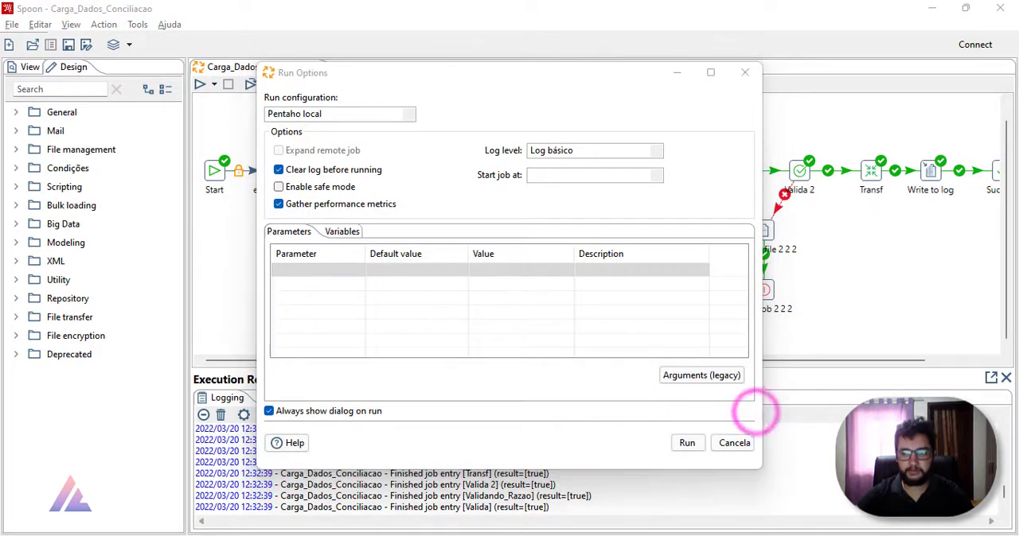
left_click(692, 445)
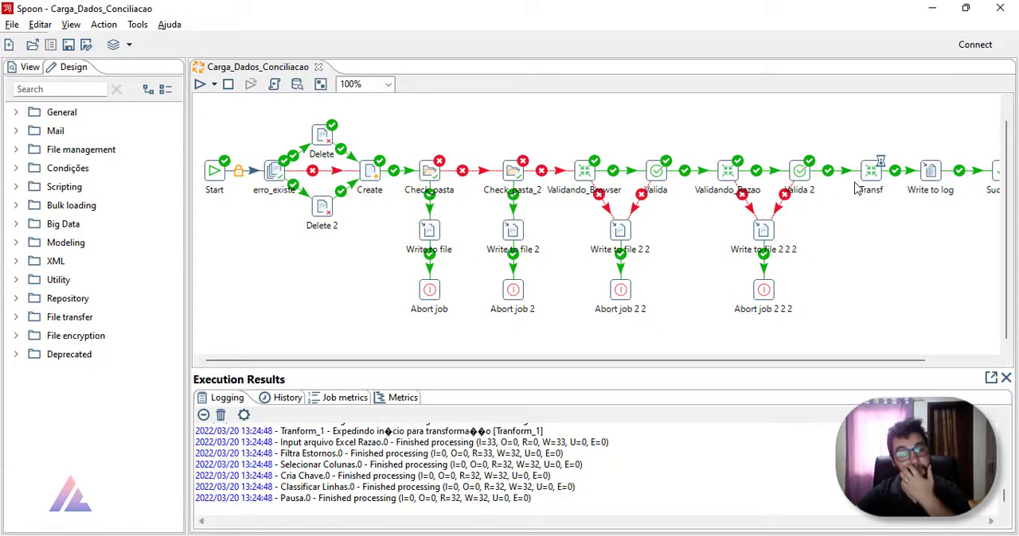
Step: Switch to File Explorer and check the contents of the Browser and Razão folders inside Dados
key("alt+Tab")
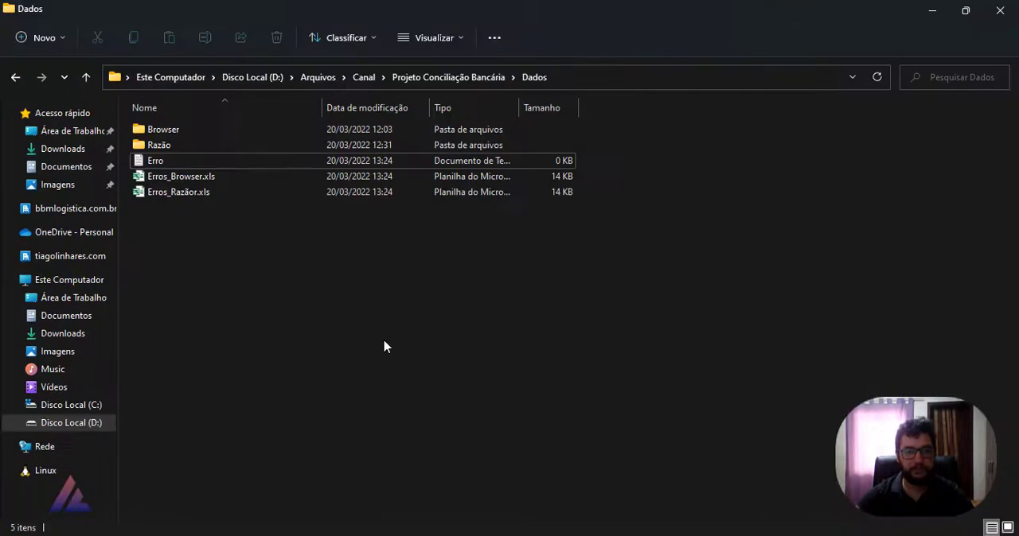
left_click(254, 229)
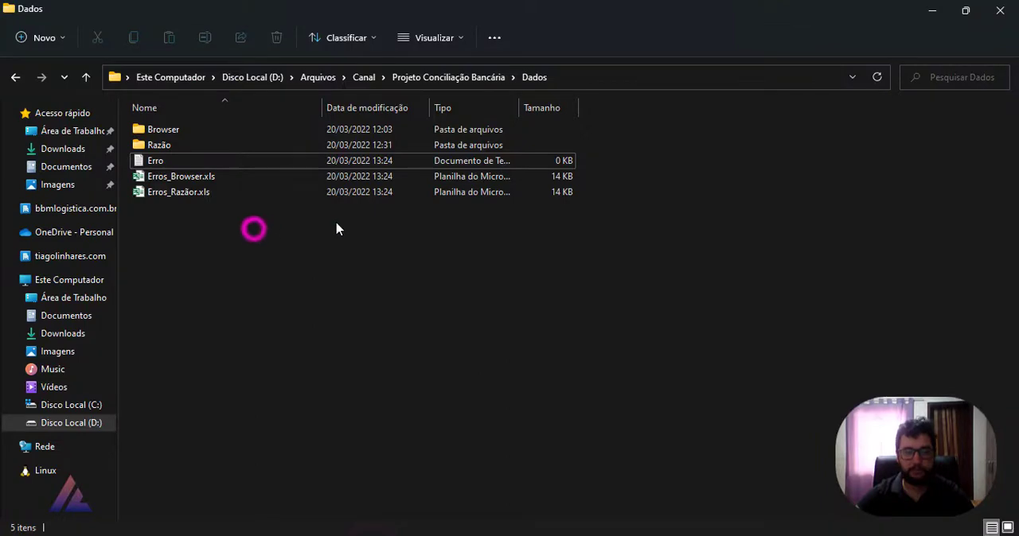
double_click(209, 132)
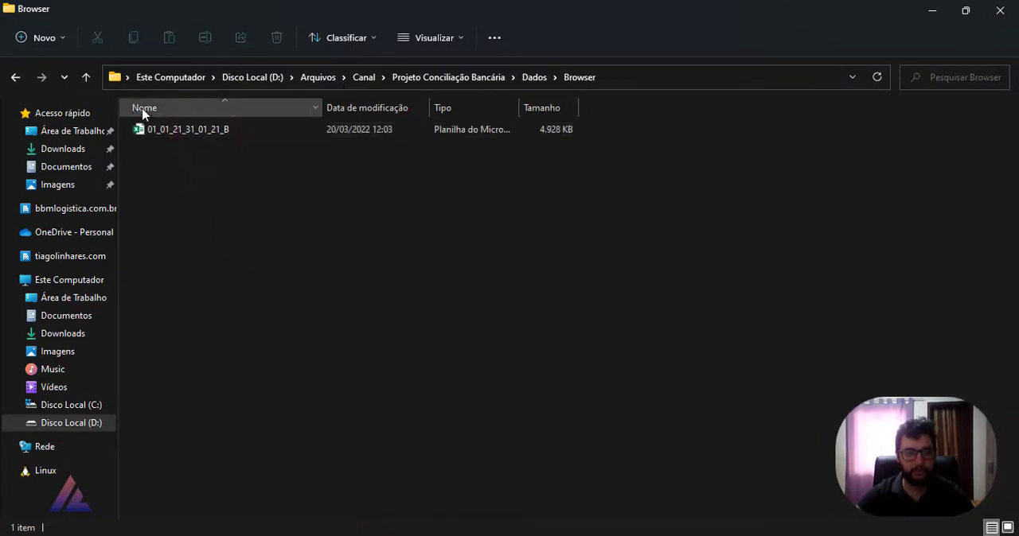
left_click(14, 76)
double_click(182, 151)
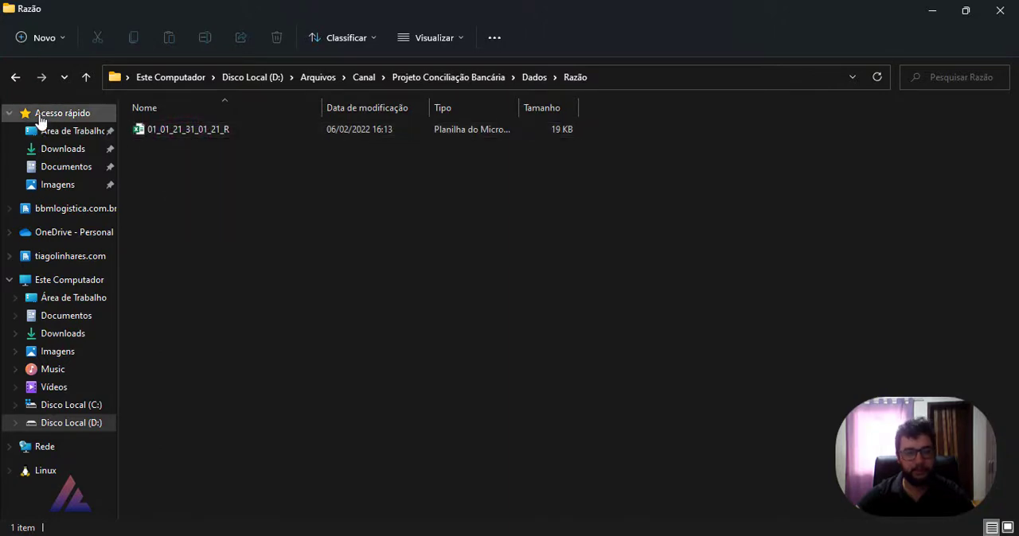
left_click(15, 77)
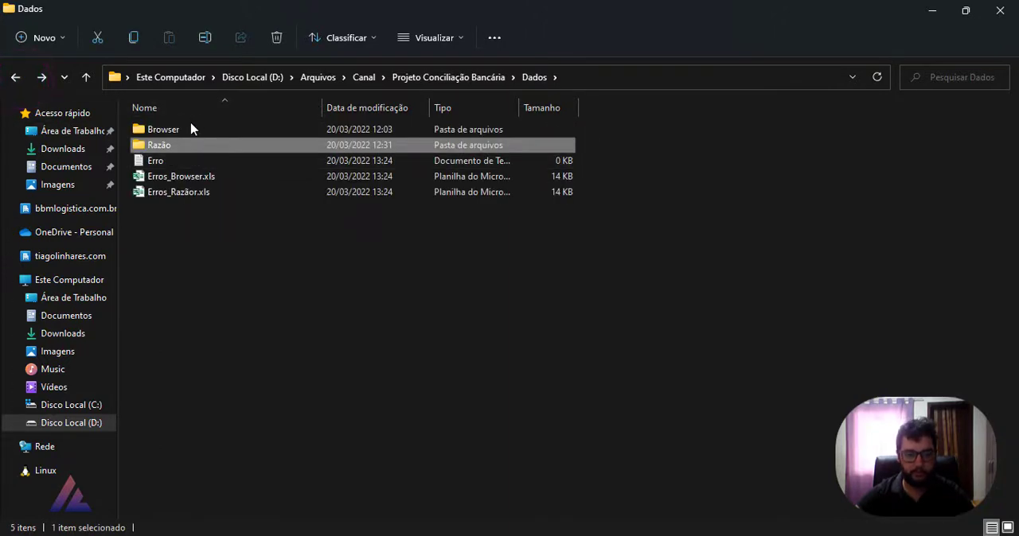
Step: Check the contents of the Erro text file and the Erros_Browser.xls workbook, closing each one
double_click(195, 160)
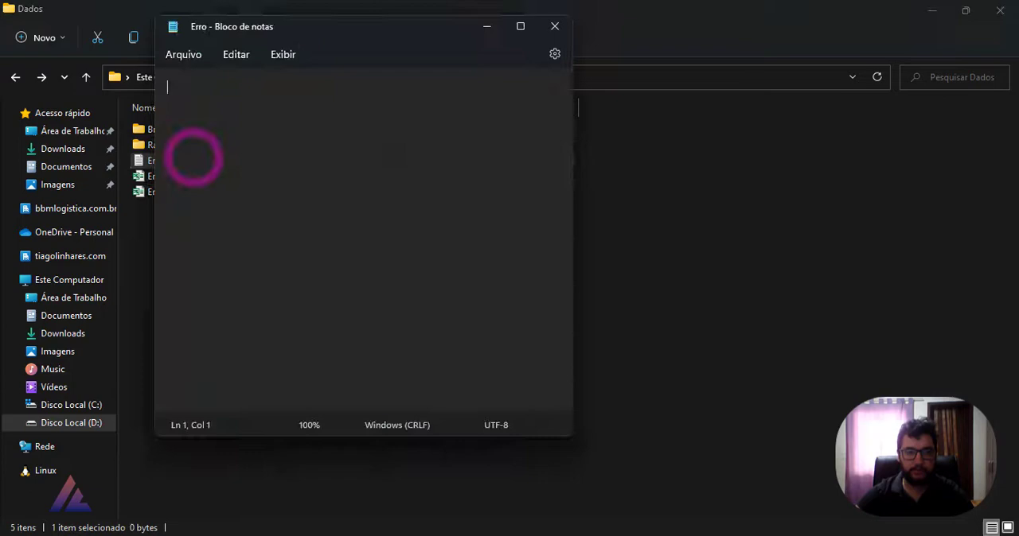
left_click(551, 25)
left_click(216, 178)
double_click(217, 178)
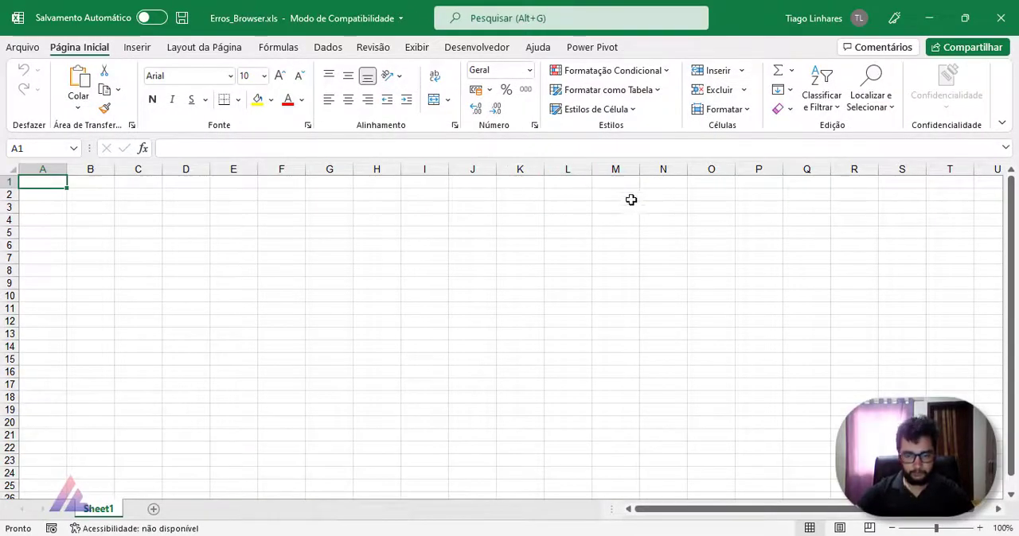
left_click(754, 256)
left_click(1005, 24)
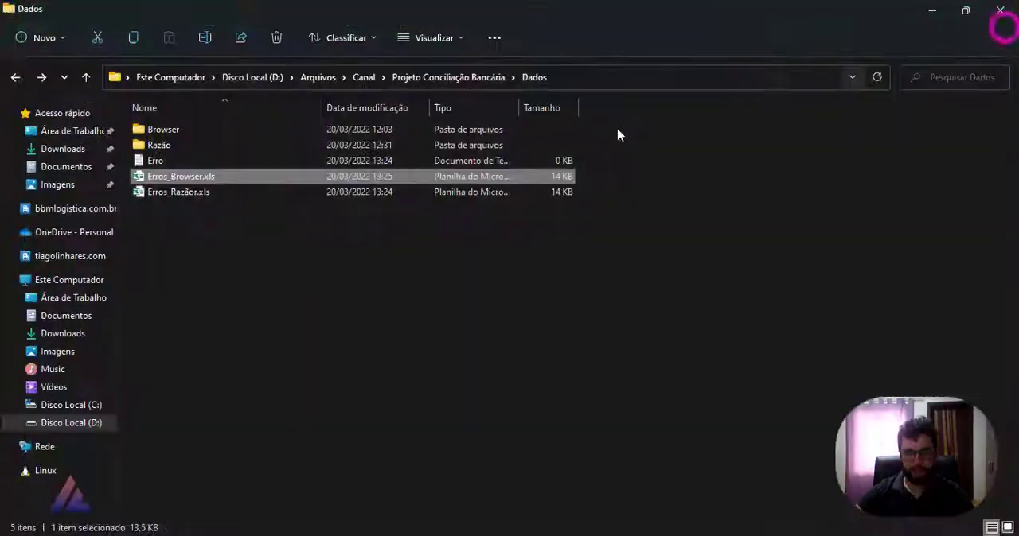
Step: Return to Spoon and open the Tranform_1.ktr transformation from the Pronta folder
left_click(923, 16)
left_click(308, 272)
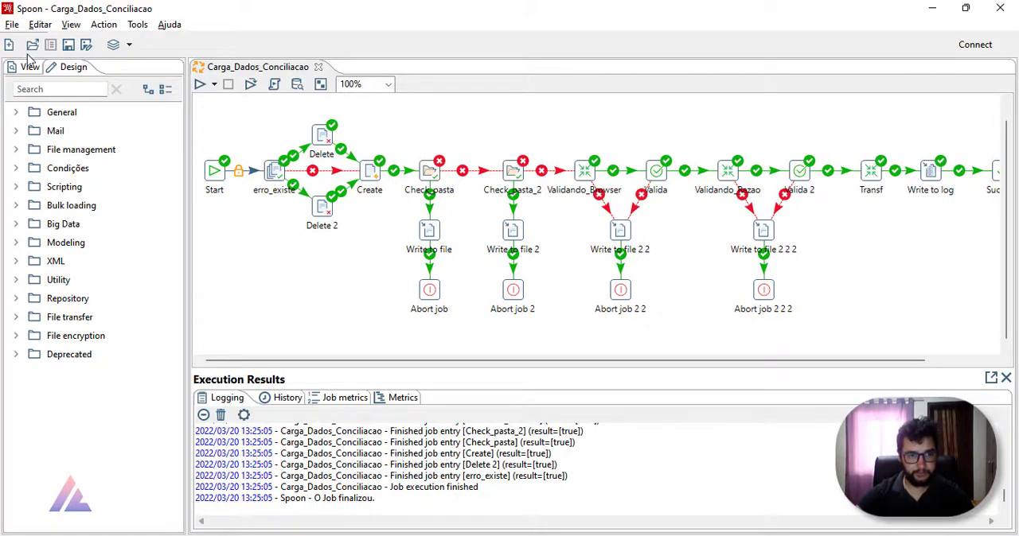
left_click(365, 130)
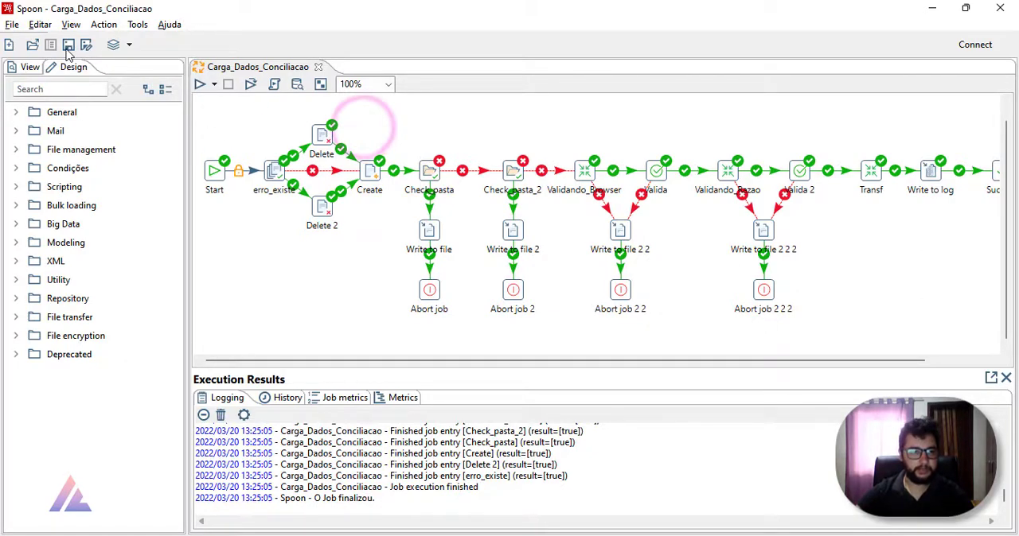
left_click(34, 44)
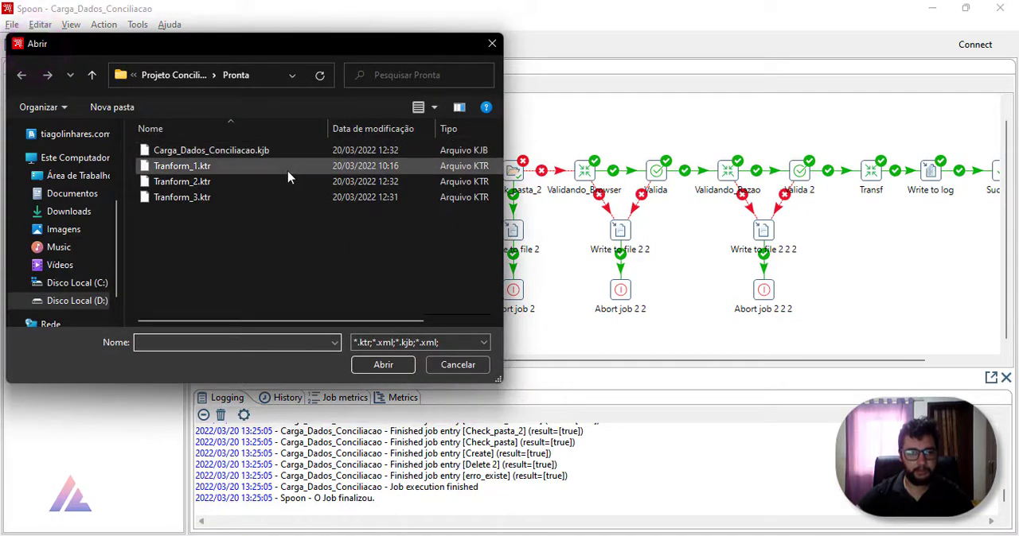
double_click(287, 167)
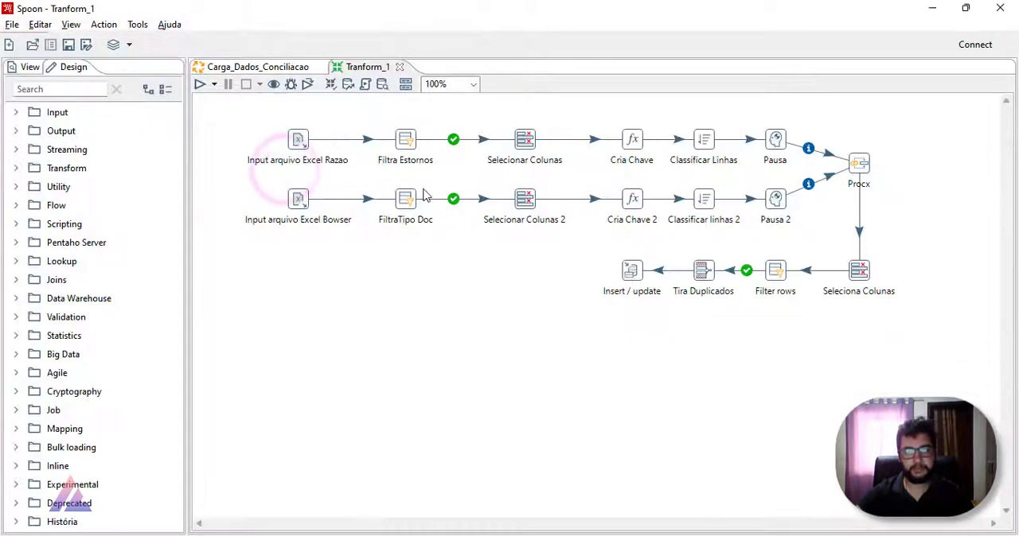
left_click_drag(231, 119, 915, 363)
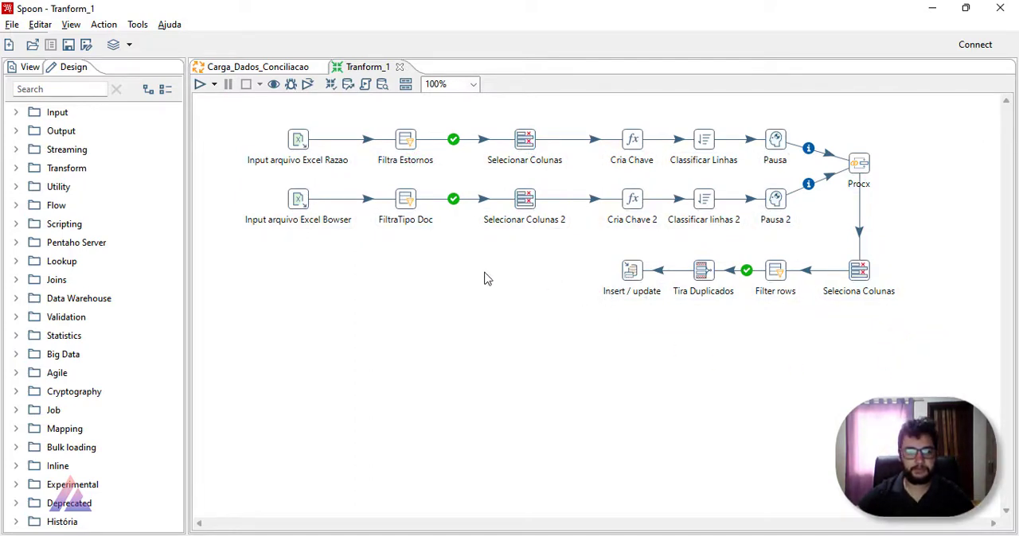
left_click_drag(250, 111, 901, 353)
left_click(900, 367)
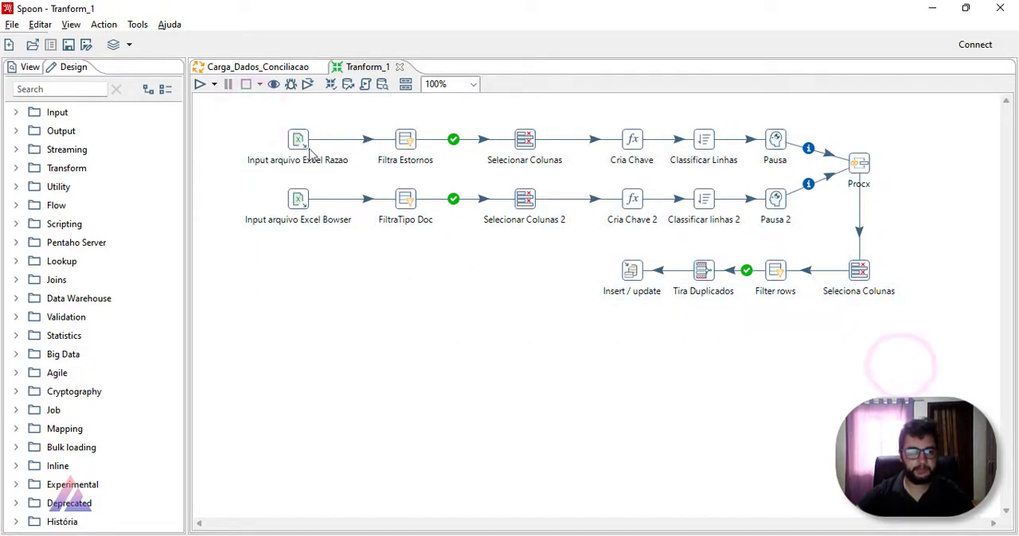
left_click(284, 68)
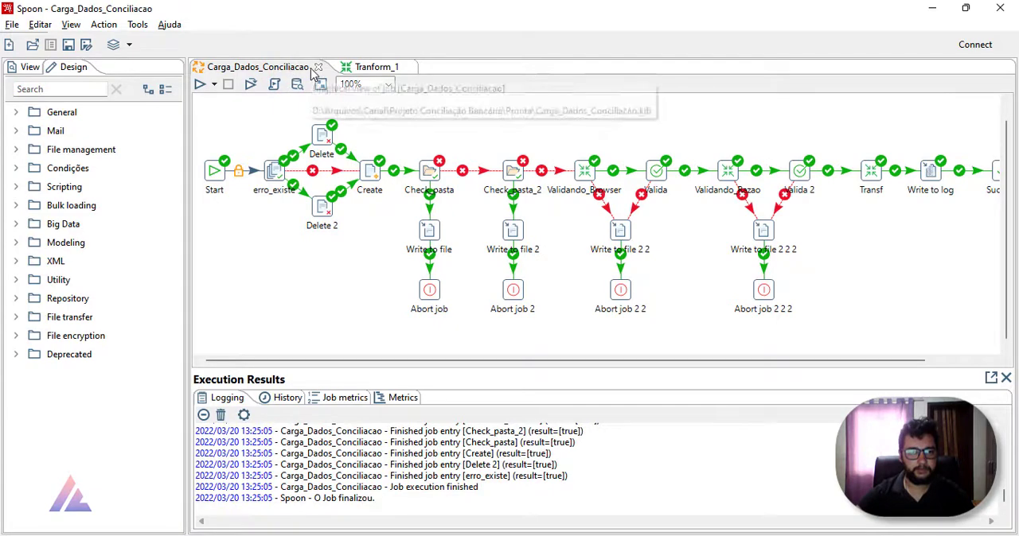
left_click(343, 67)
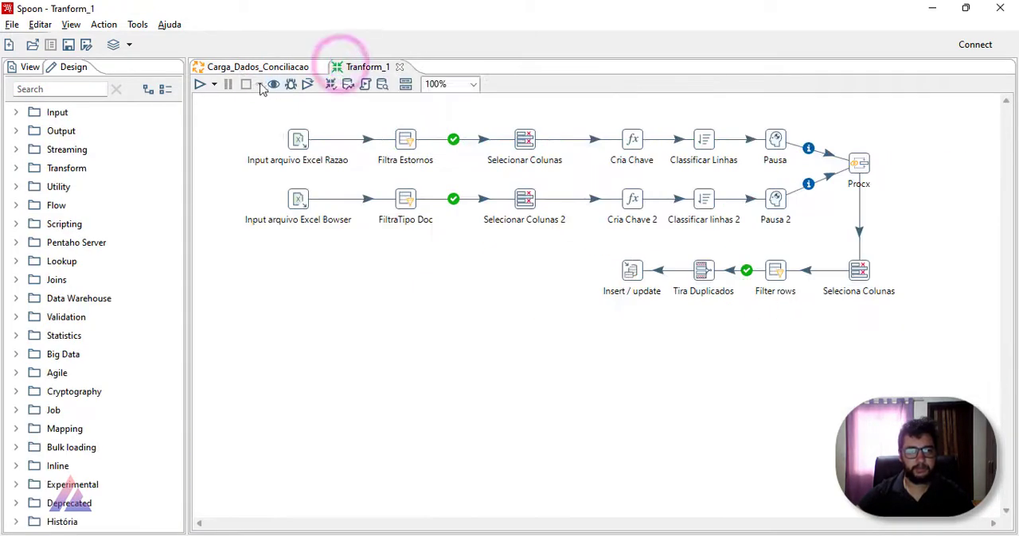
left_click(259, 108)
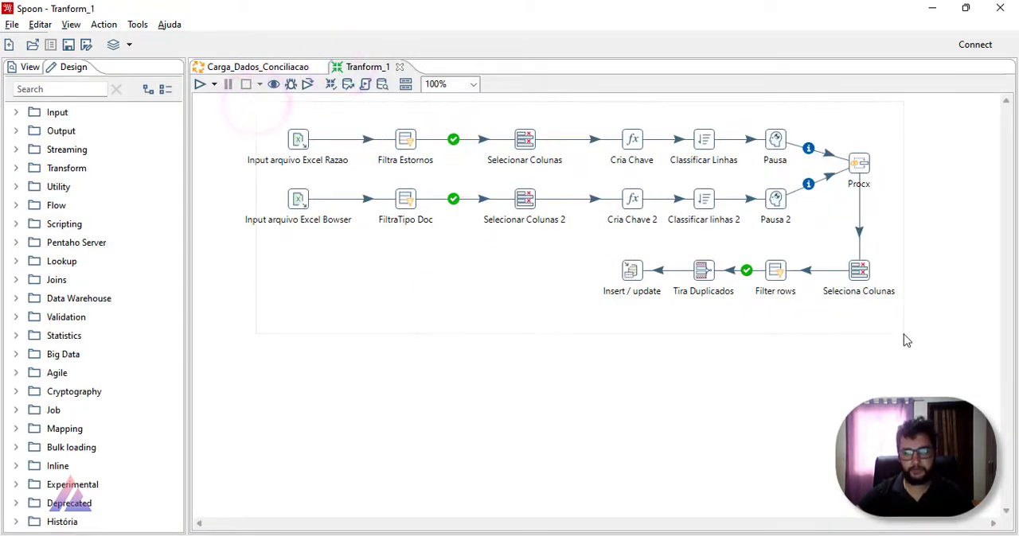
Step: Examine the step flow of the Tranform_1 transformation and the file types offered for a new file
left_click(671, 395)
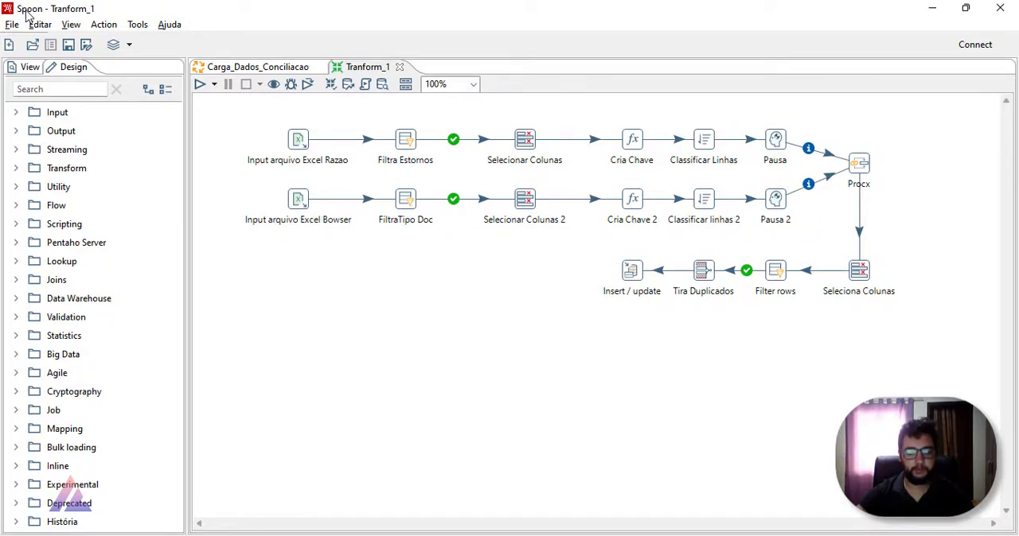
left_click(11, 45)
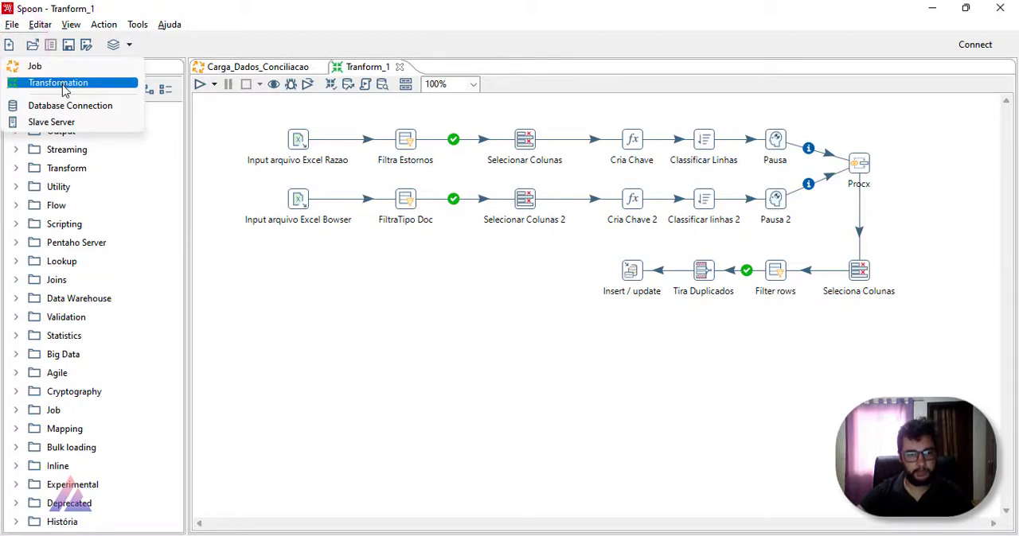
left_click(276, 282)
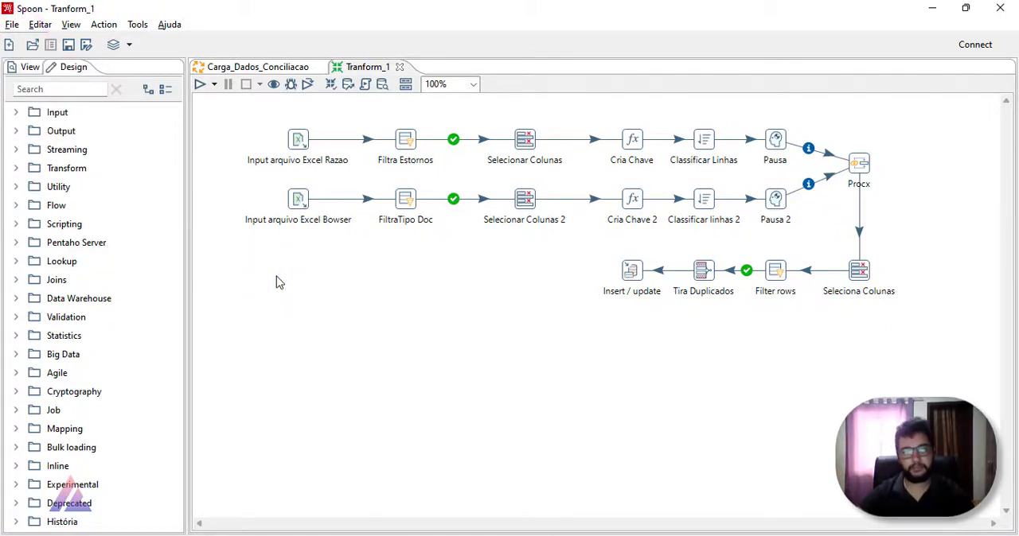
left_click(300, 141)
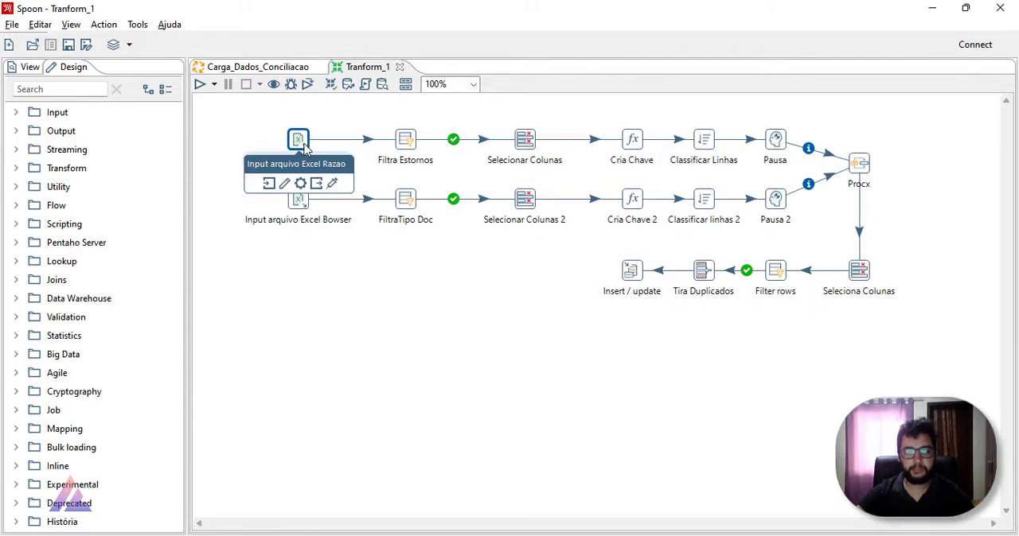
left_click(406, 140)
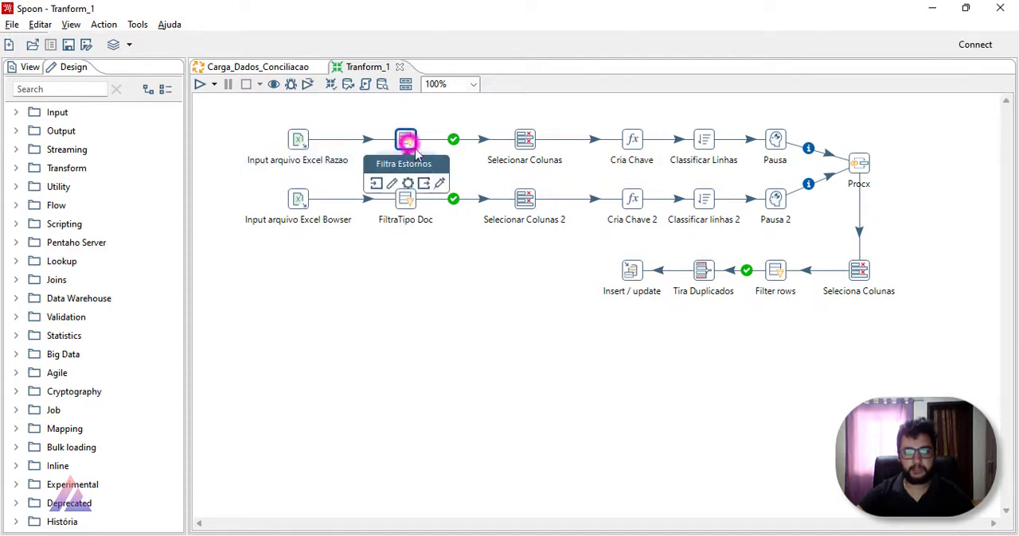
left_click(526, 139)
left_click(632, 139)
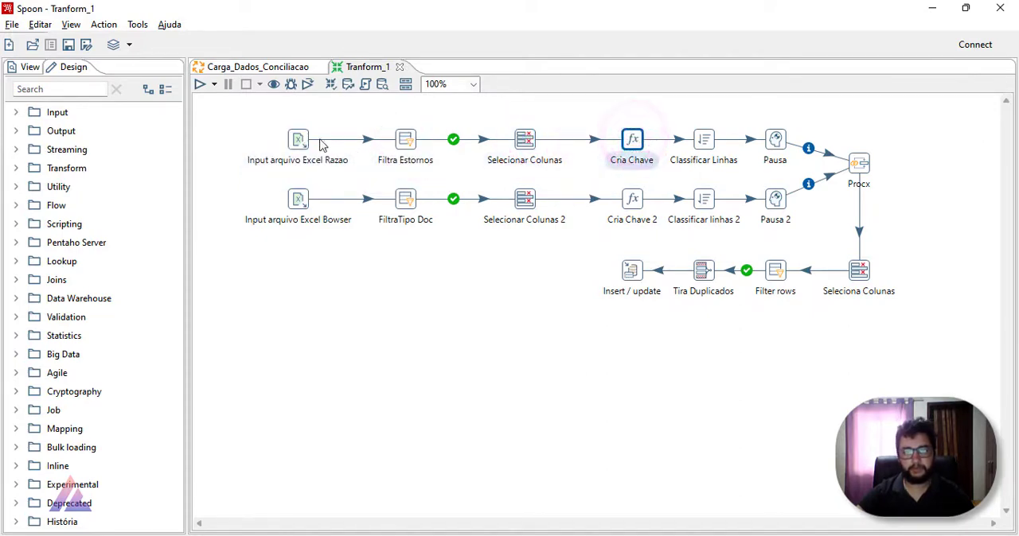
left_click(254, 124)
left_click_drag(432, 183, 931, 334)
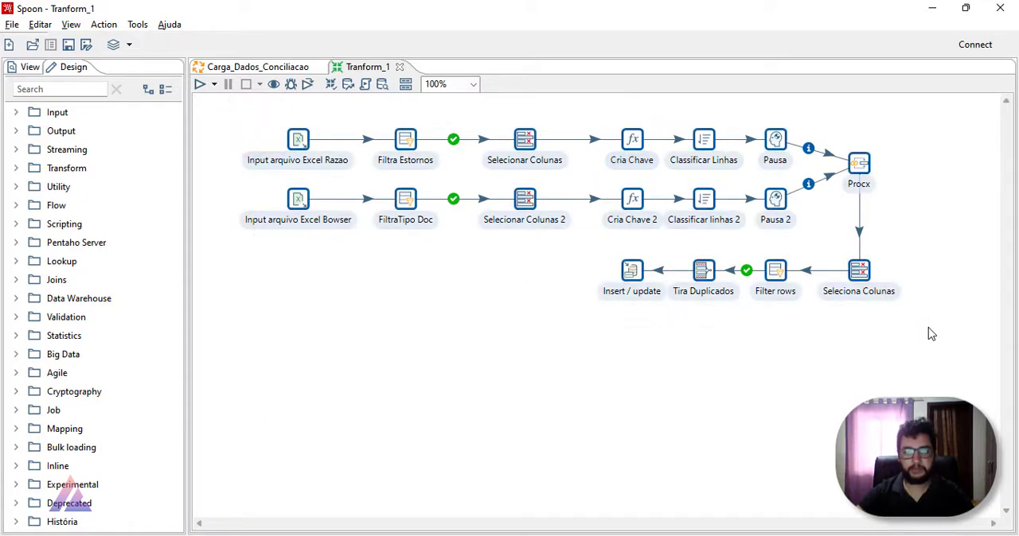
left_click(889, 345)
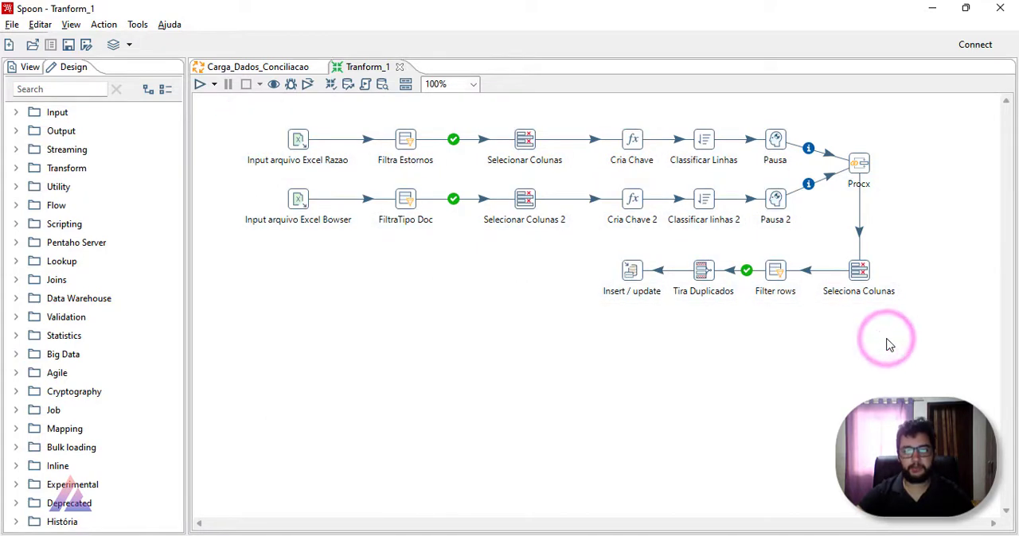
left_click(8, 45)
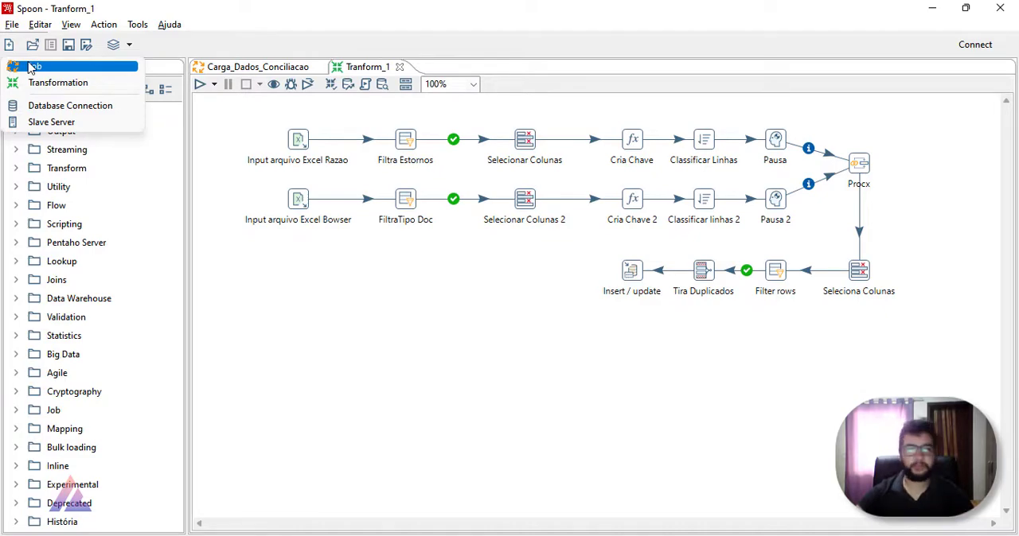
left_click(344, 328)
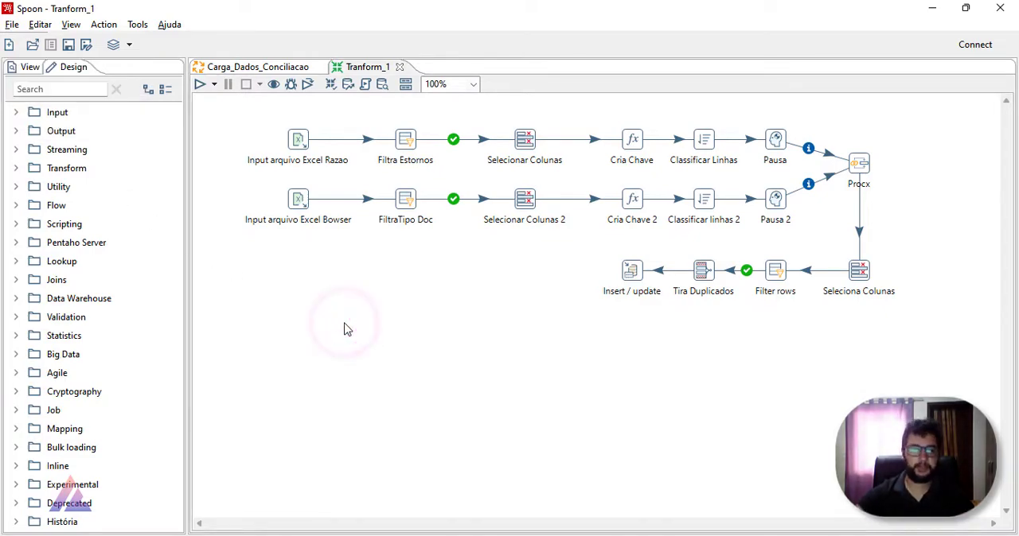
Step: Examine the Carga_Dados_Conciliacao job from Start to the Transf entry, comparing it with the Tranform_1 transformation
left_click(279, 67)
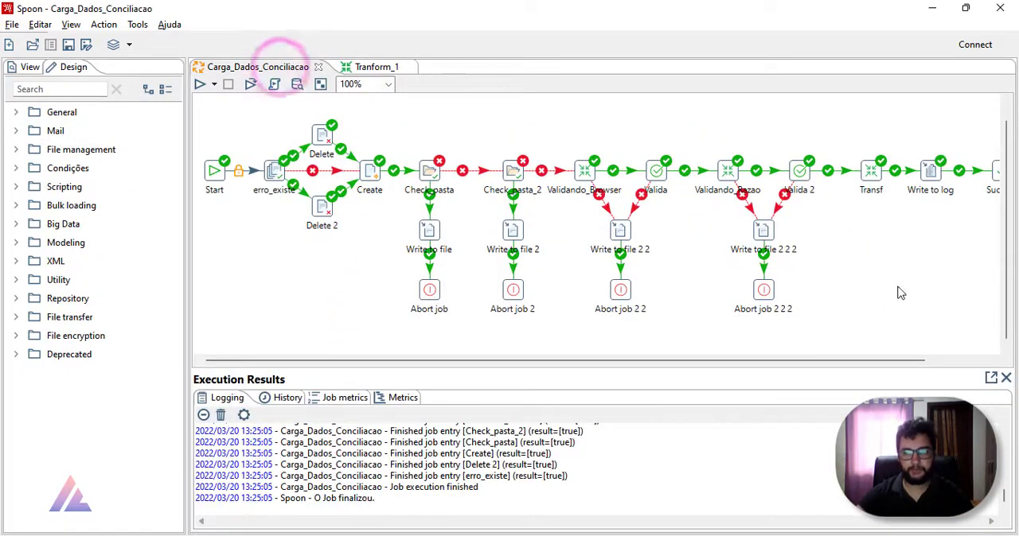
left_click(906, 254)
left_click(871, 170)
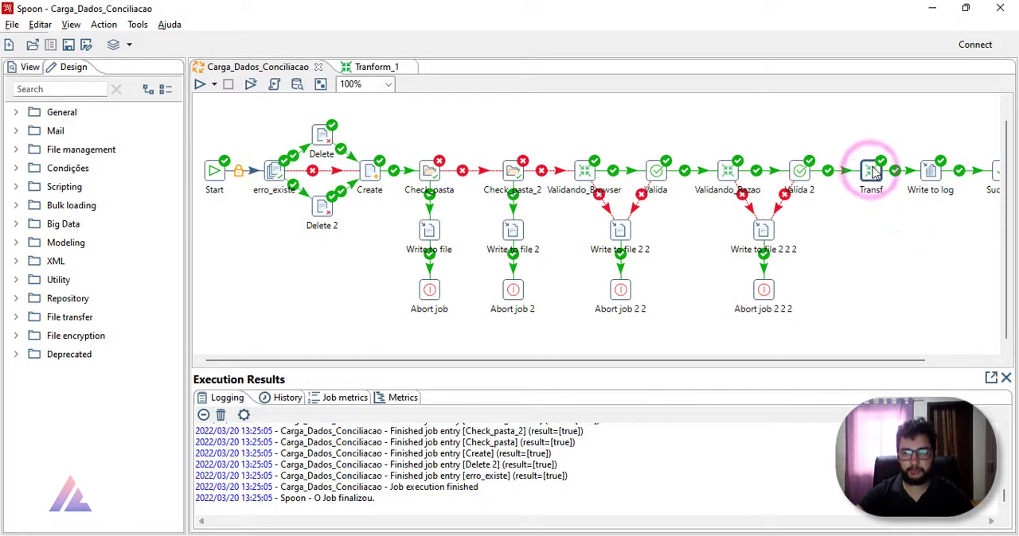
left_click_drag(238, 113, 843, 355)
left_click(389, 265)
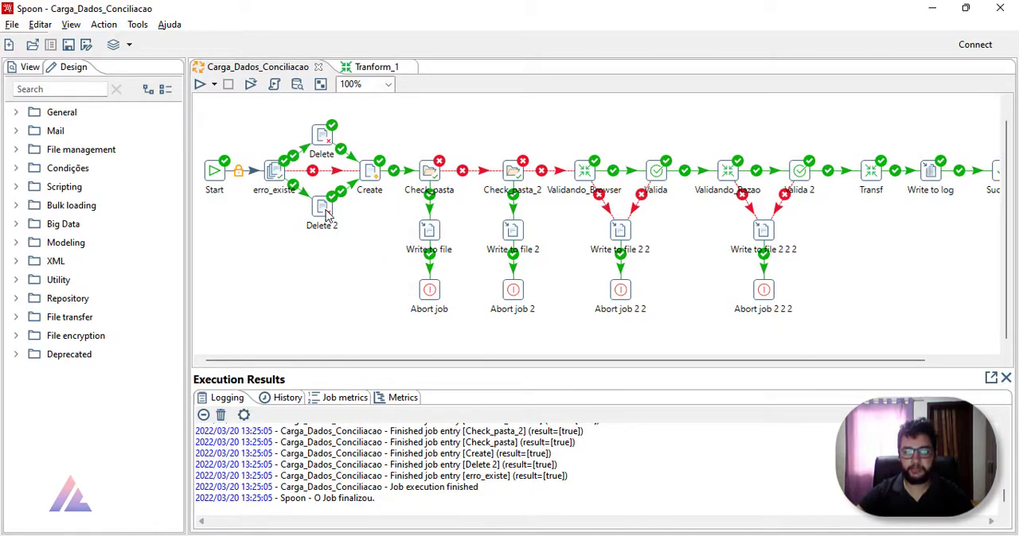
mouse_move(326, 216)
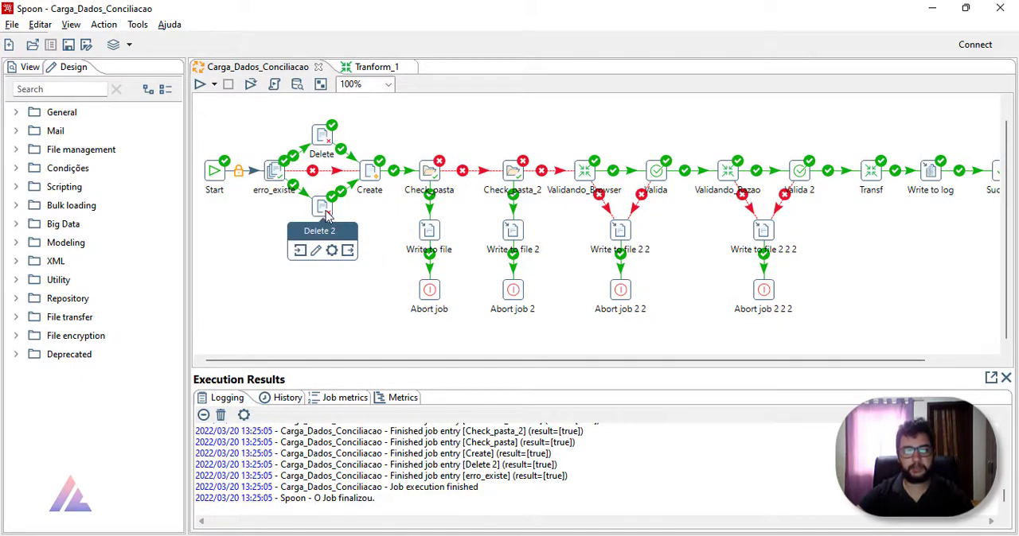
left_click(355, 68)
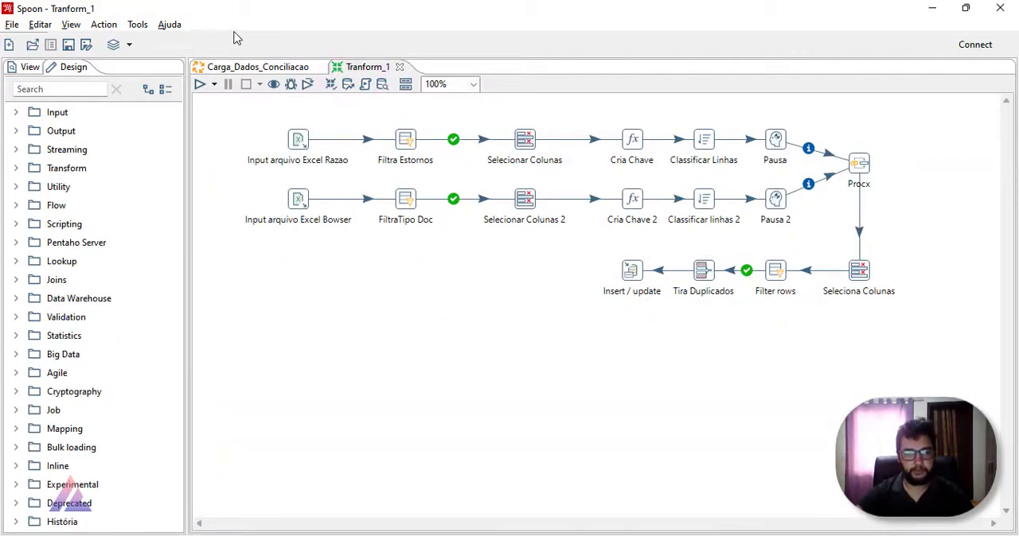
left_click(251, 68)
mouse_move(216, 174)
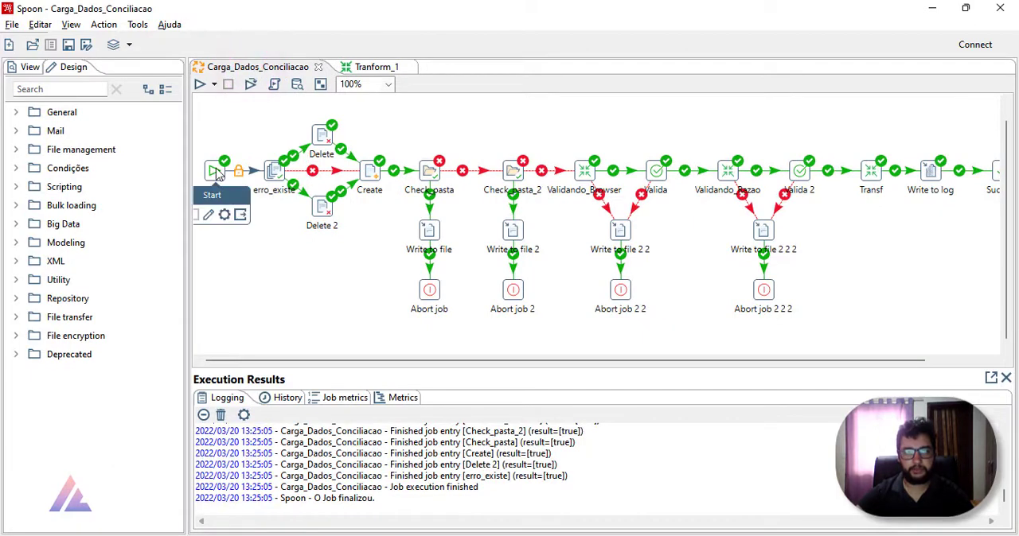
left_click(216, 171)
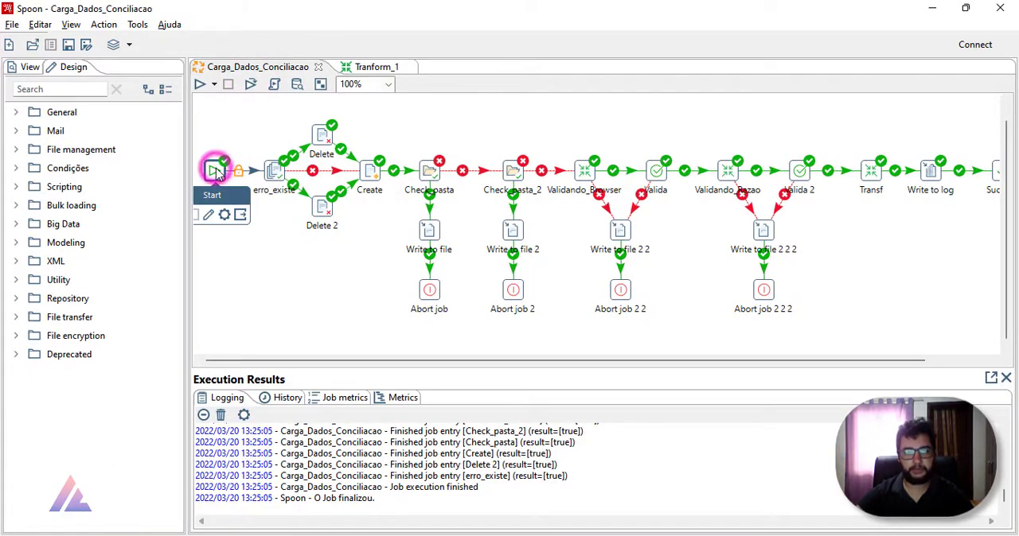
left_click(241, 271)
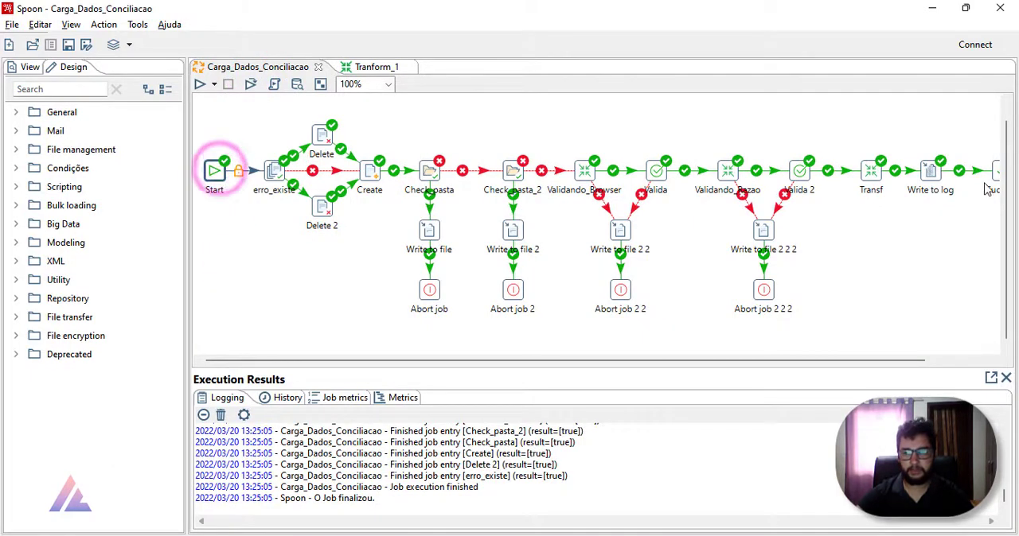
Step: Shift the Transf, Write to log and Success entries closer to Valida 2 and save the Carga_Dados_Conciliacao job
left_click_drag(994, 172, 860, 182)
left_click(886, 269)
left_click(859, 246)
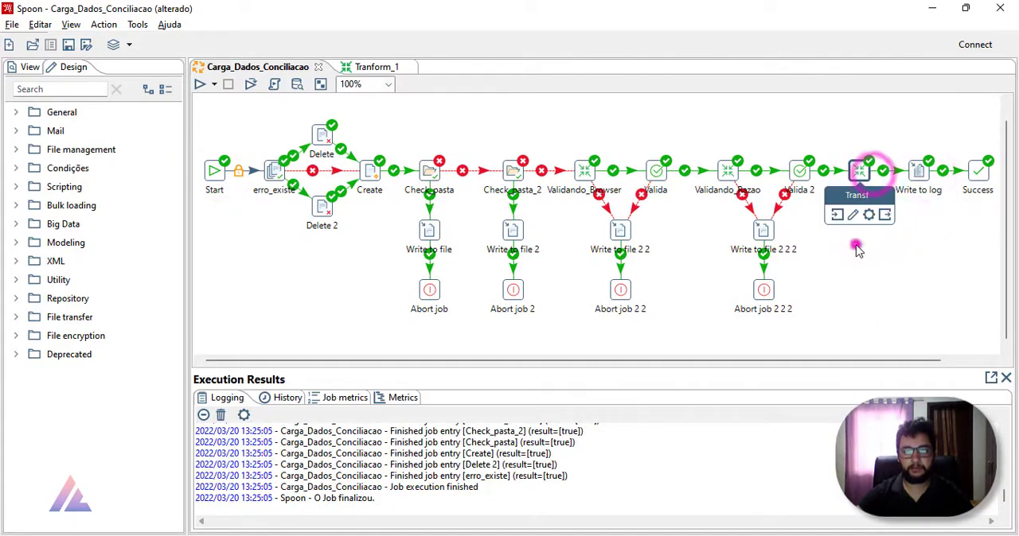
left_click(588, 171)
left_click(725, 170)
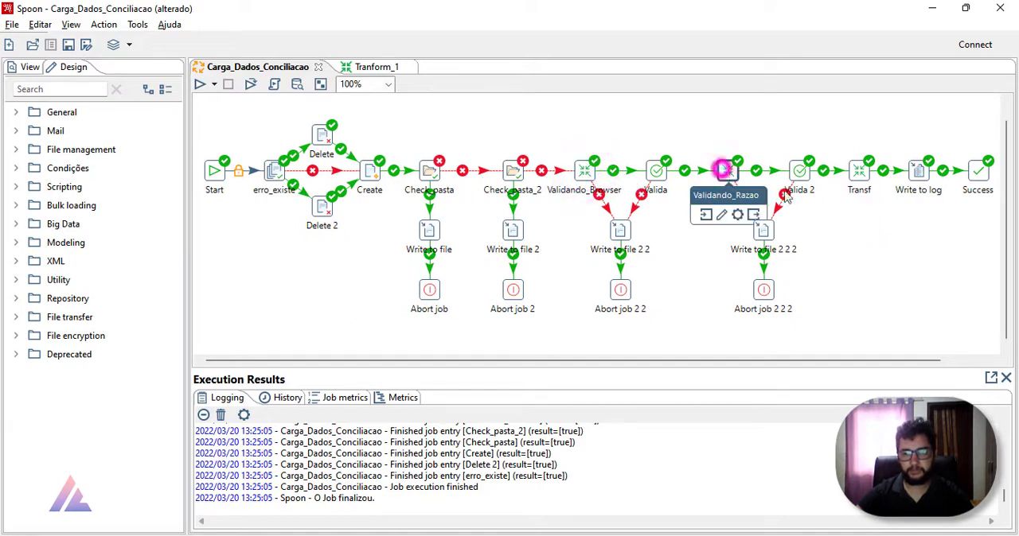
left_click(859, 170)
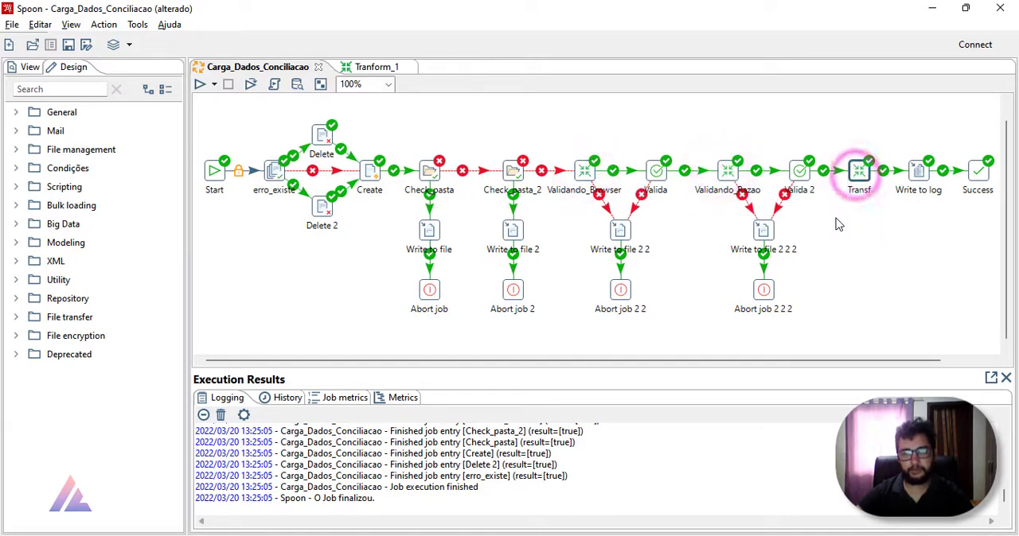
left_click(262, 109)
left_click(860, 297)
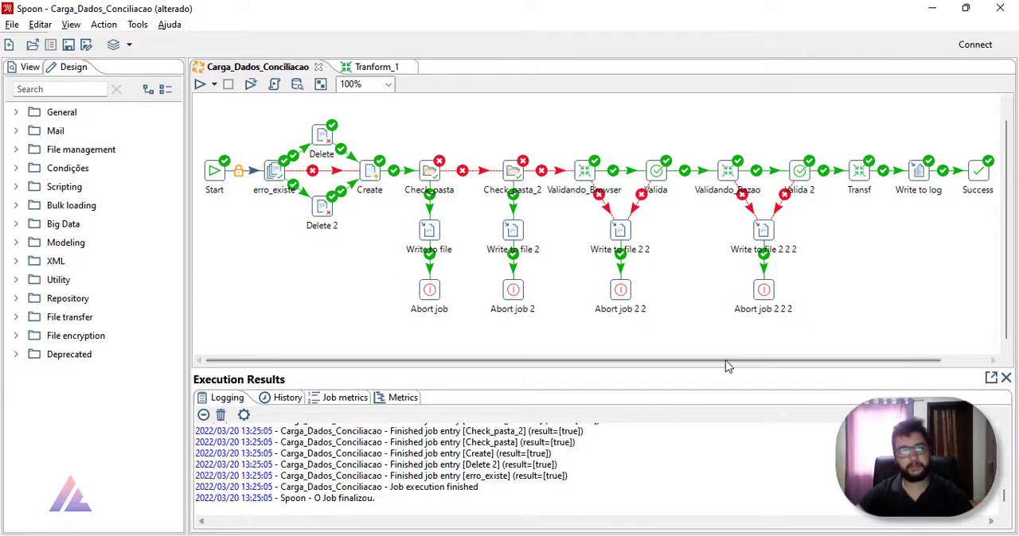
left_click(68, 45)
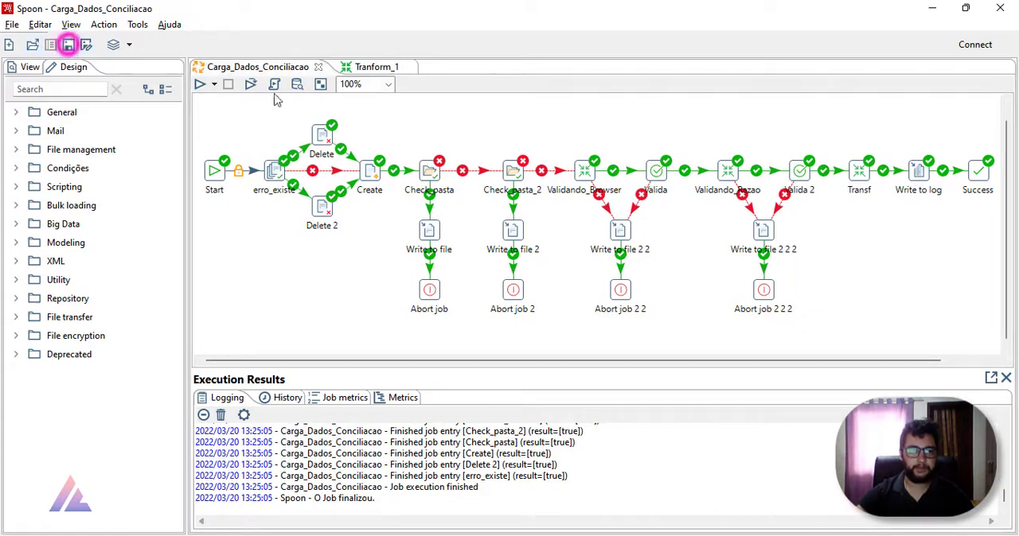
Step: Return to the Tranform_1 transformation and look over its complete step flow
left_click(370, 67)
left_click_drag(263, 101, 905, 396)
left_click(666, 369)
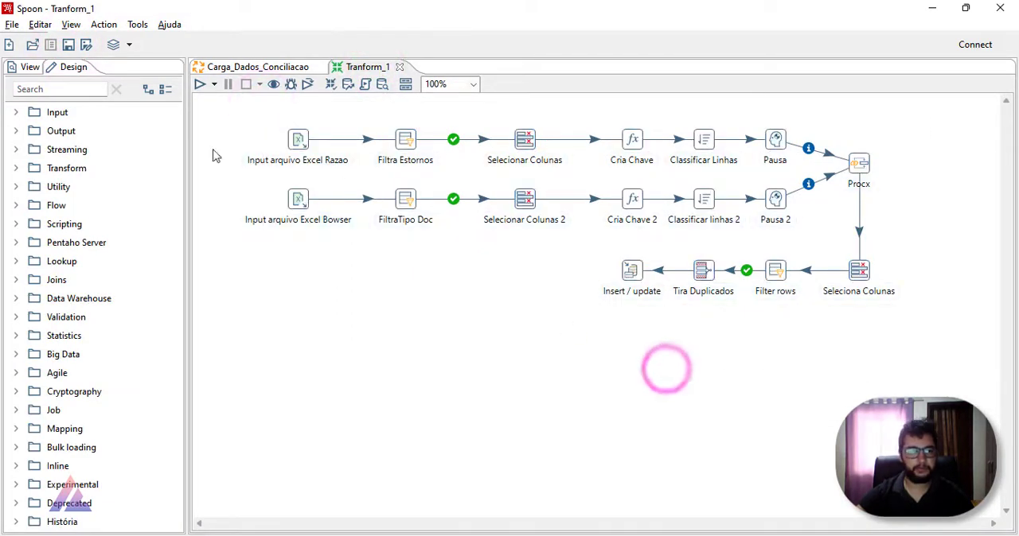
Step: Create a new job and start saving it in the project folder that contains Dados and Pronta
left_click(9, 45)
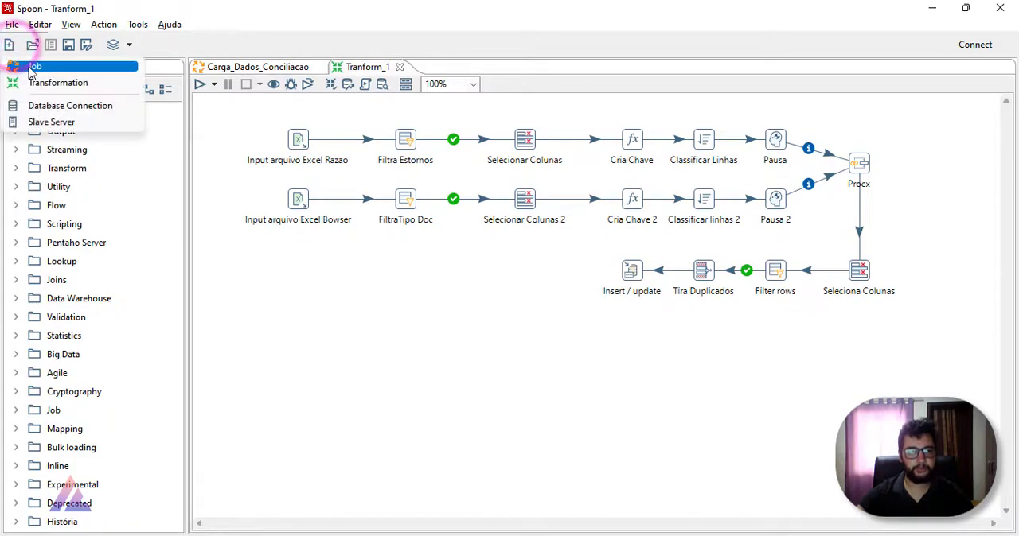
left_click(25, 64)
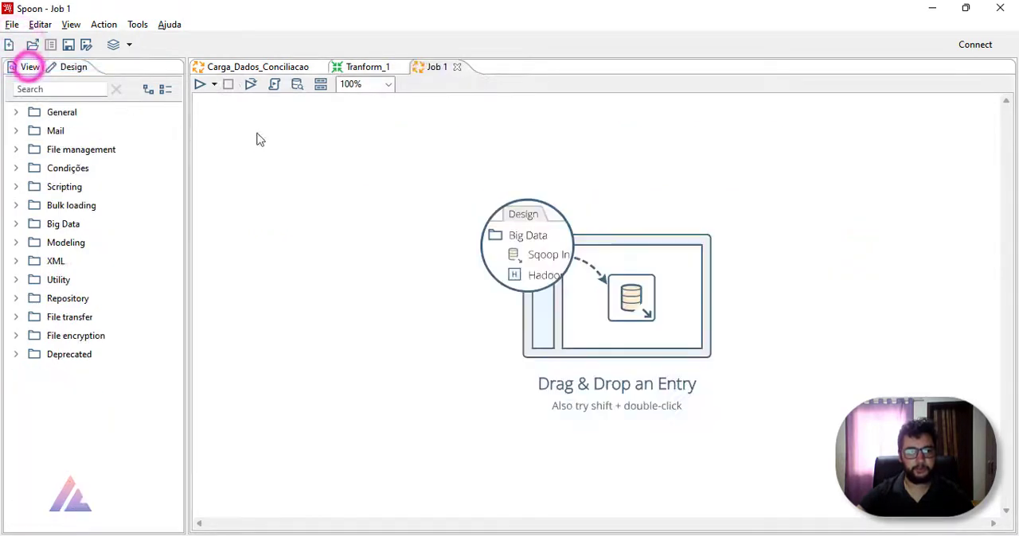
left_click(69, 45)
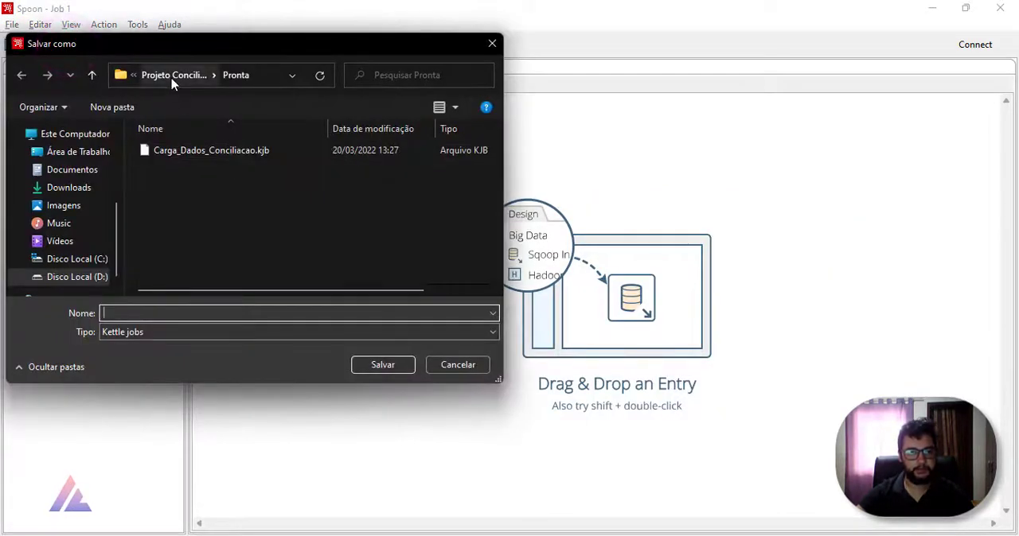
left_click(169, 76)
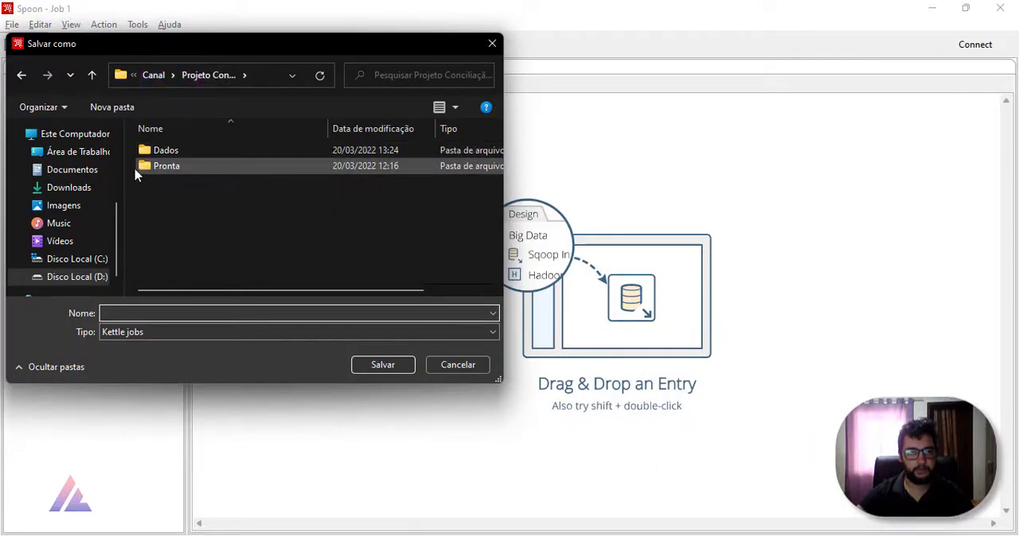
Step: Create a folder named Aula_PDI in the project folder and save the new job inside it as Carga_dados_conci
left_click(119, 107)
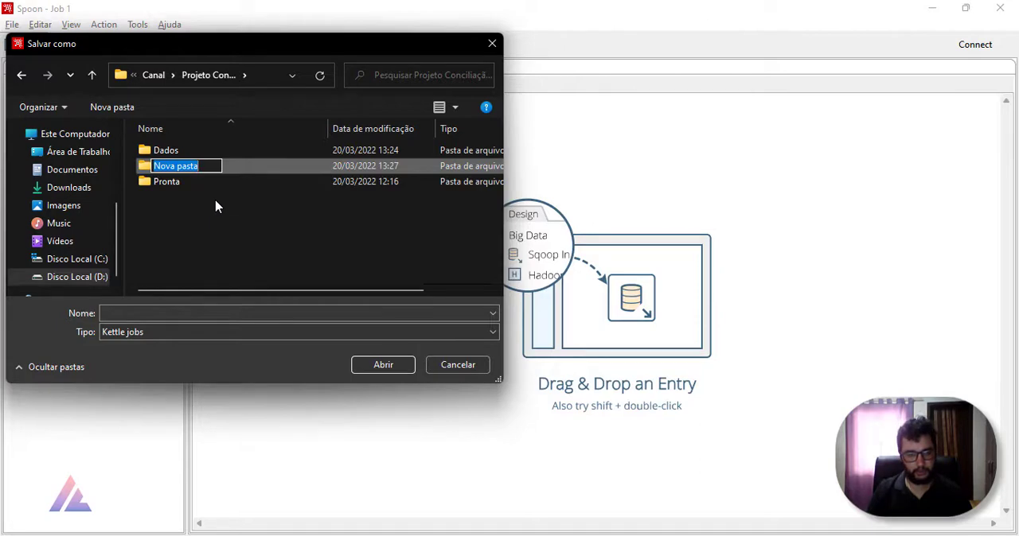
type("Aula_")
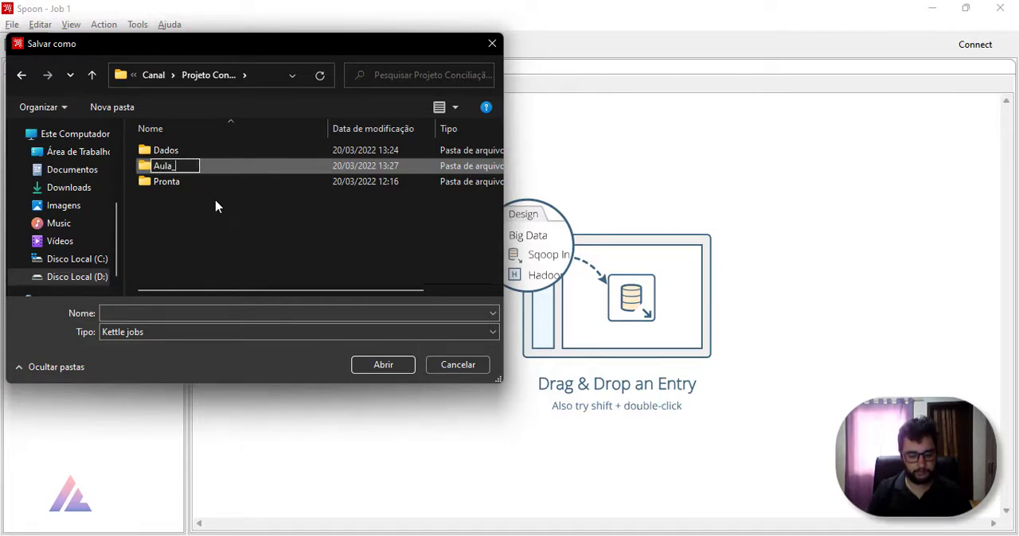
type("PDI")
key("Return")
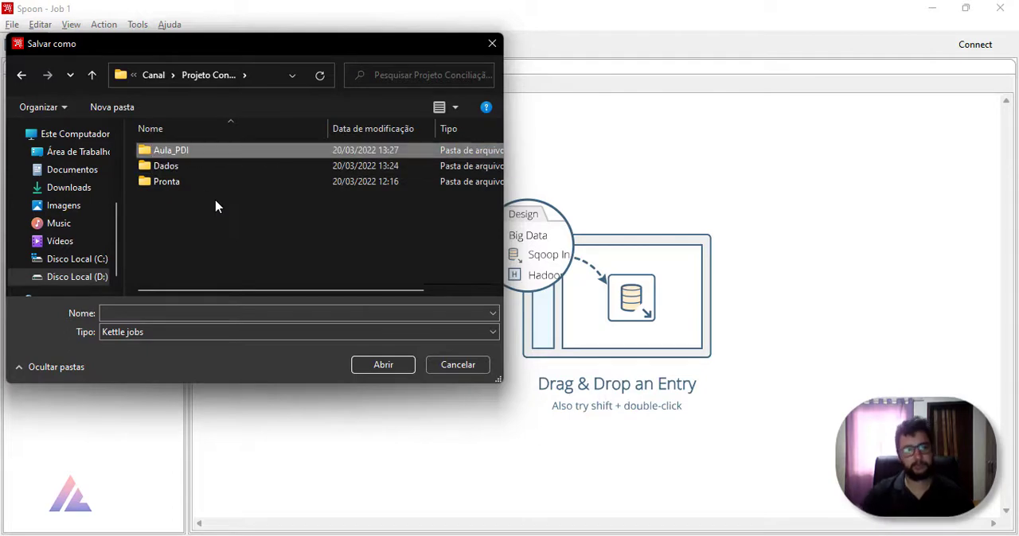
double_click(203, 151)
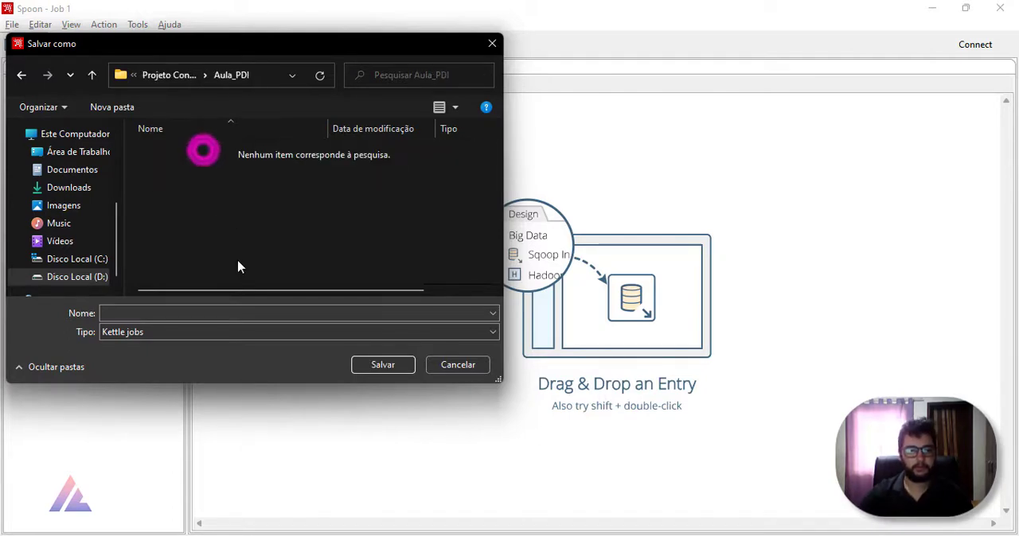
left_click(237, 308)
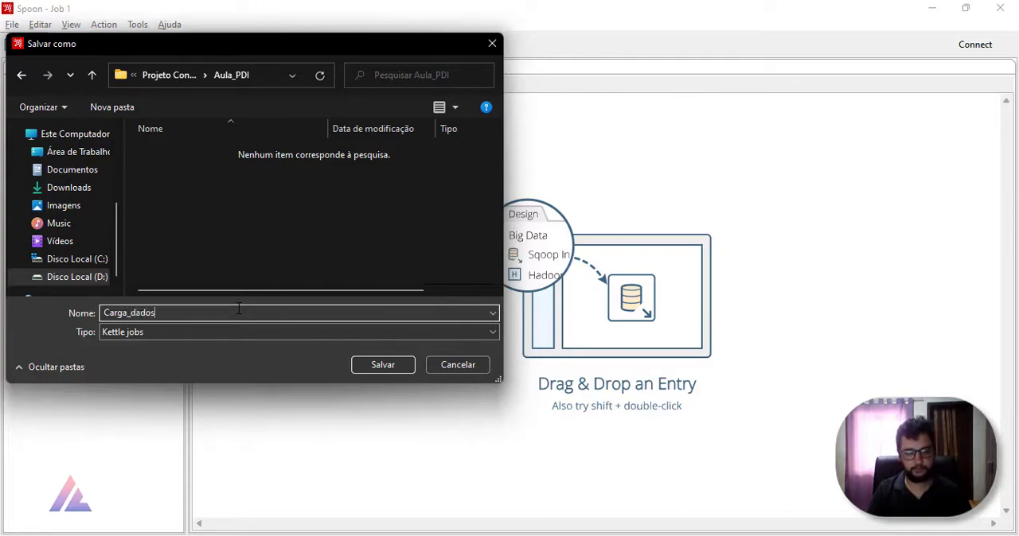
key("Return")
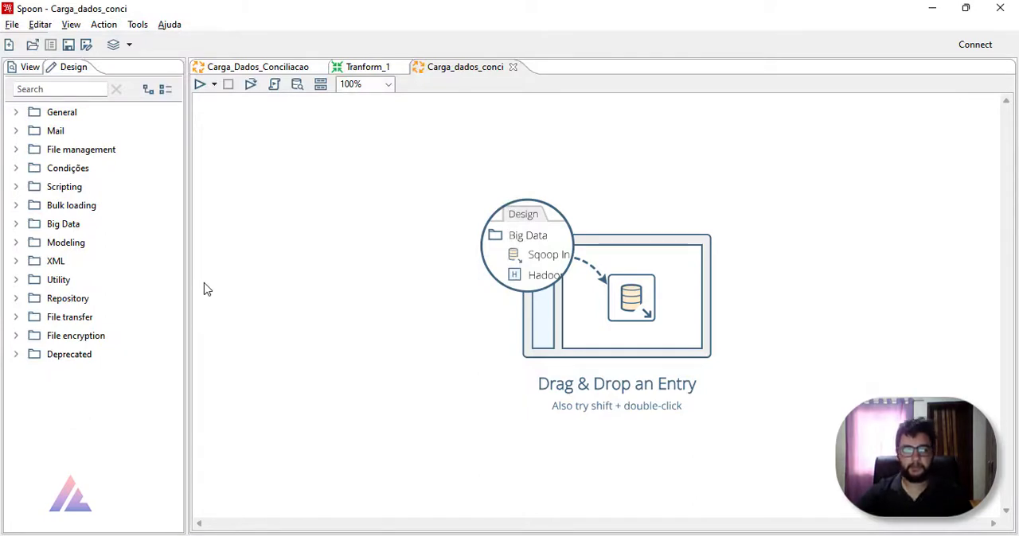
Step: Add a Start entry from the General category to the upper-left area of the empty Carga_dados_conci job canvas
left_click(16, 112)
left_click_drag(56, 131, 226, 140)
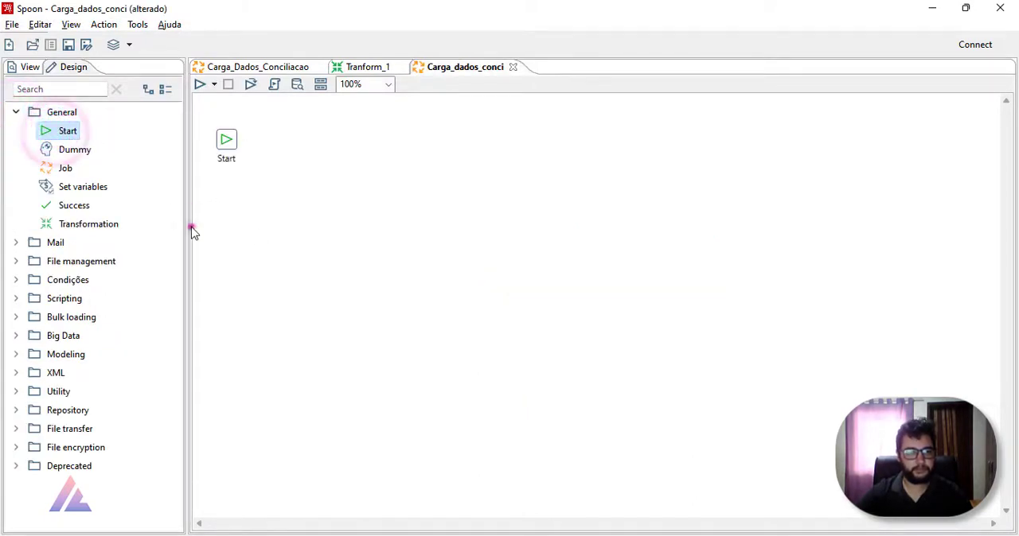
Step: Add a Success entry from the General category to the upper-right area of the Carga_dados_conci job canvas
left_click_drag(70, 209, 942, 153)
left_click(728, 215)
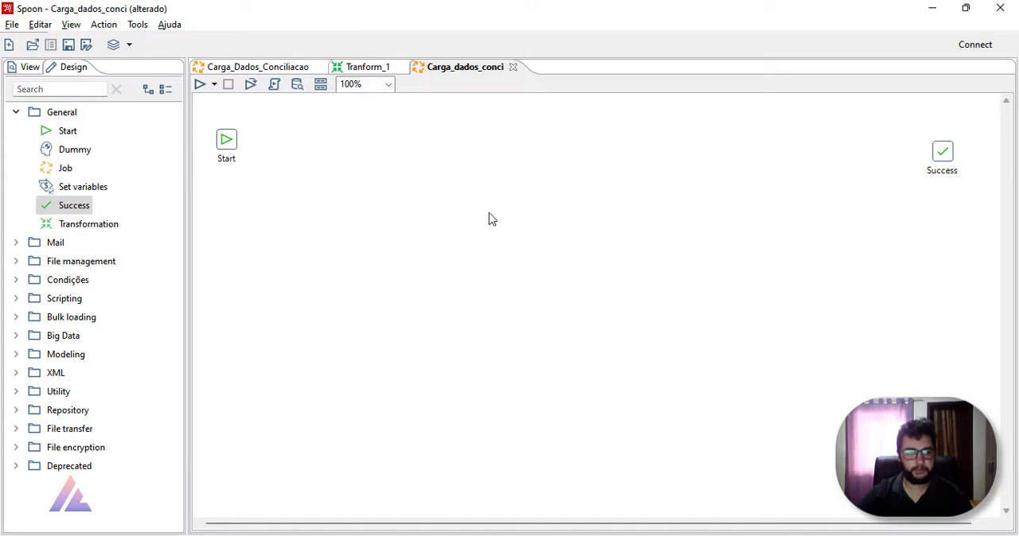
left_click(371, 224)
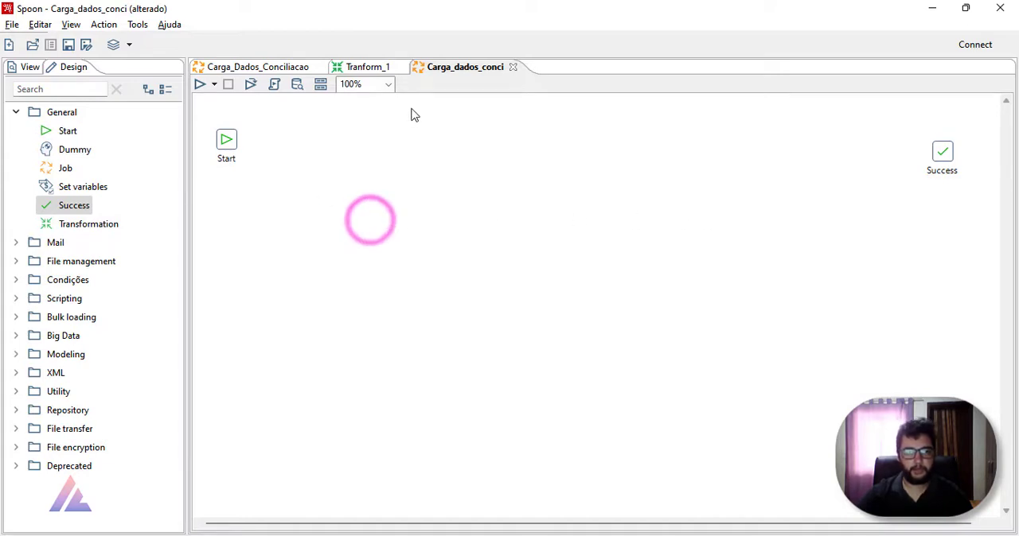
Step: Add a Write to log entry from the Utility category just before Success and connect it to Success with a hop
left_click(16, 112)
left_click(16, 113)
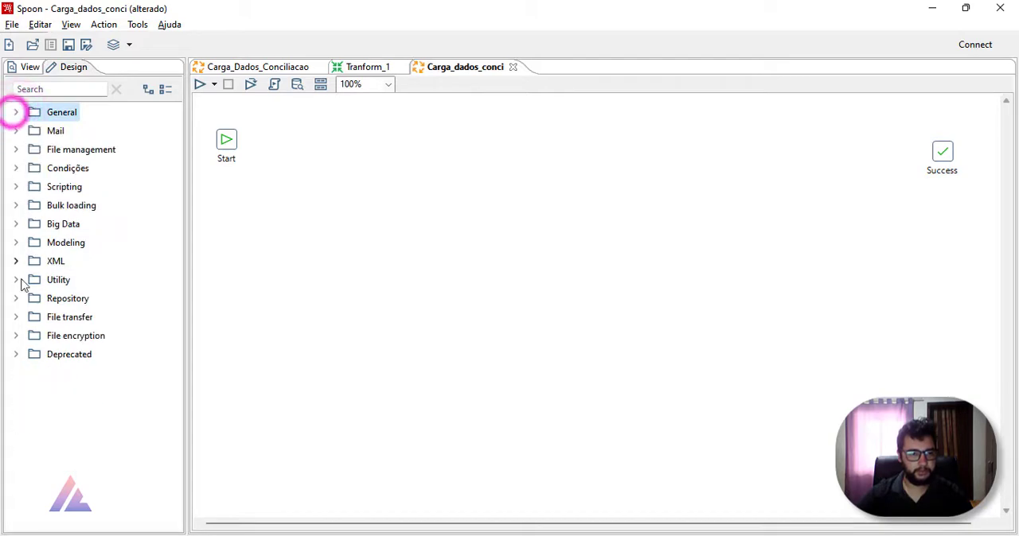
left_click(16, 280)
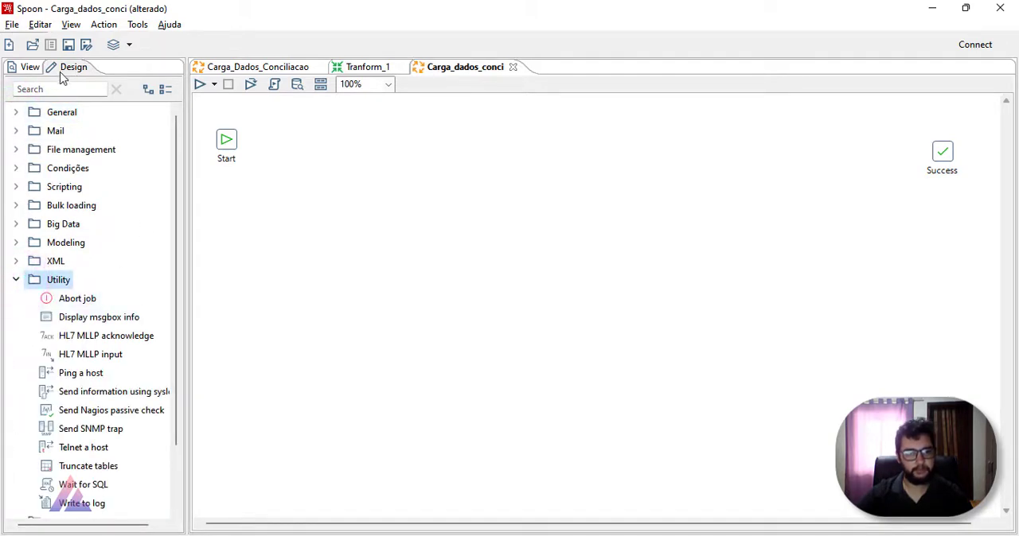
left_click(16, 280)
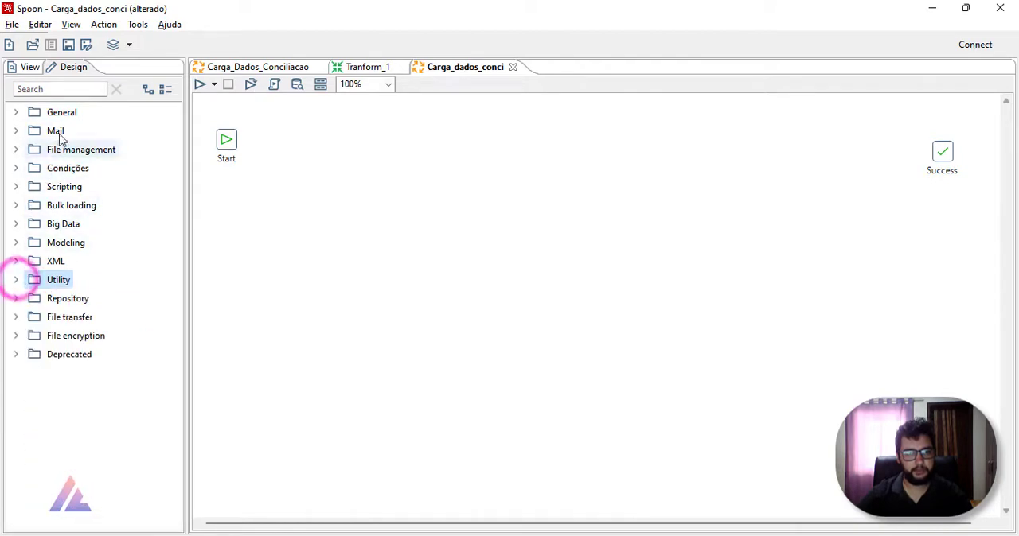
left_click(351, 67)
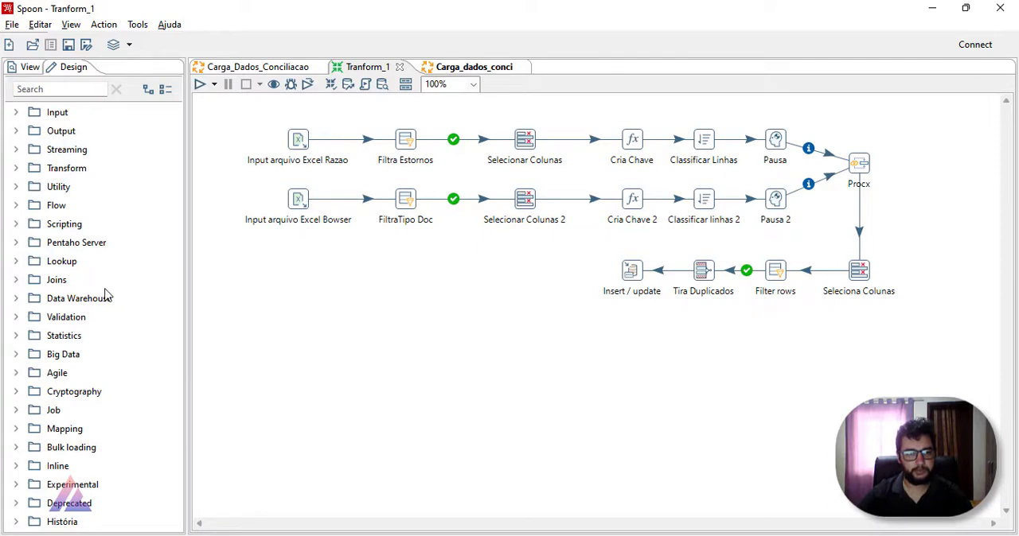
left_click(447, 66)
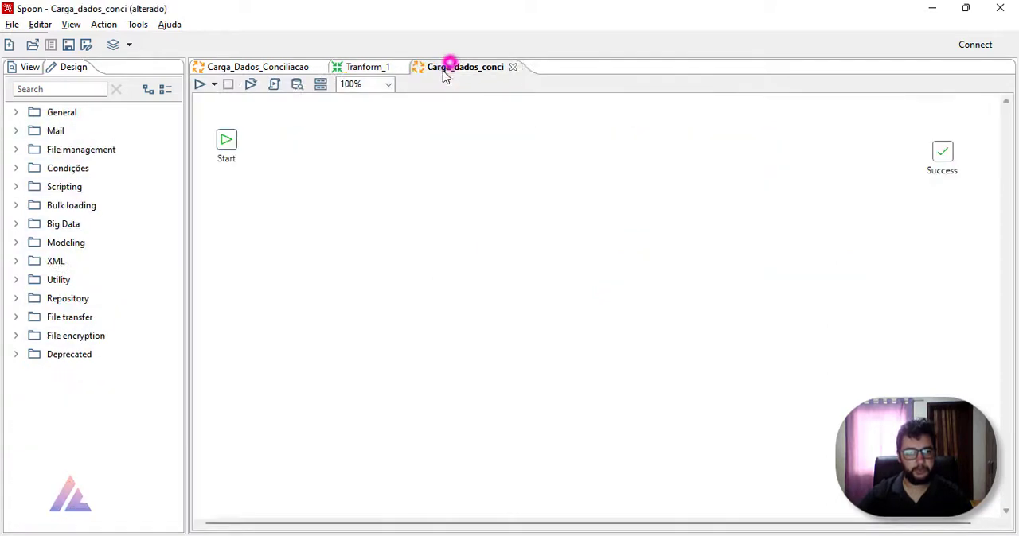
left_click(19, 279)
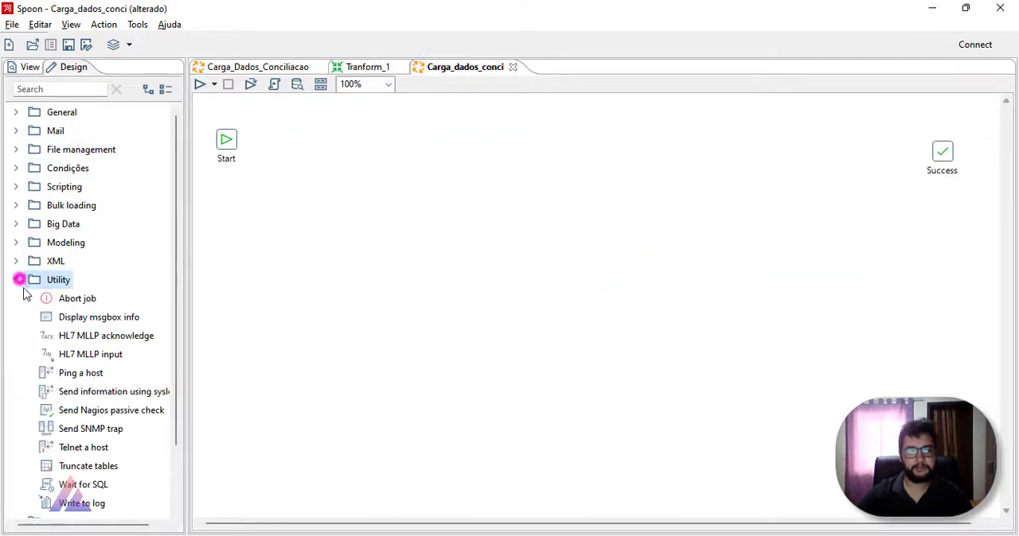
scroll(79, 374, "down", 2)
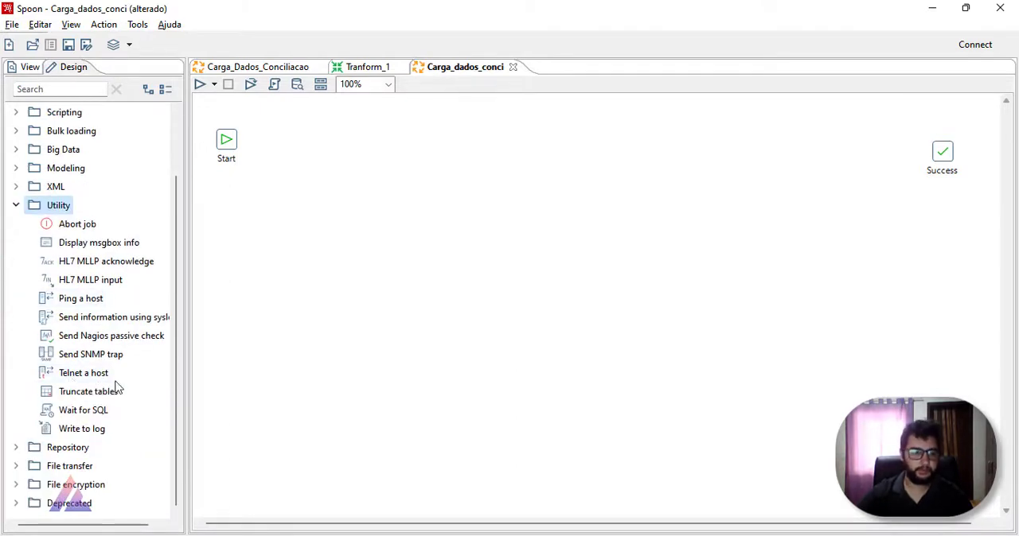
left_click_drag(90, 429, 940, 155)
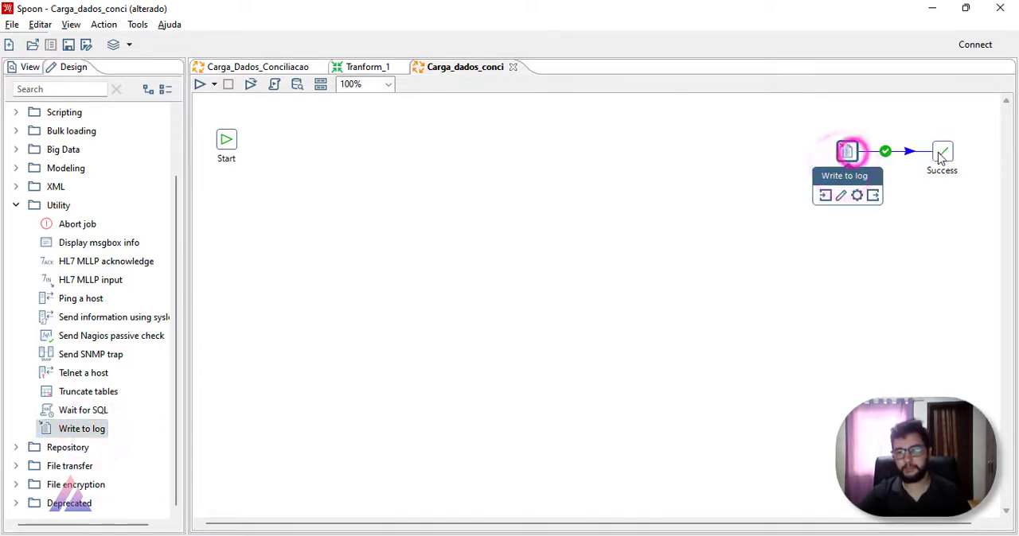
Step: Look at the empty Write to log settings, and examine the execution log of the finished Carga_Dados_Conciliacao job
double_click(845, 155)
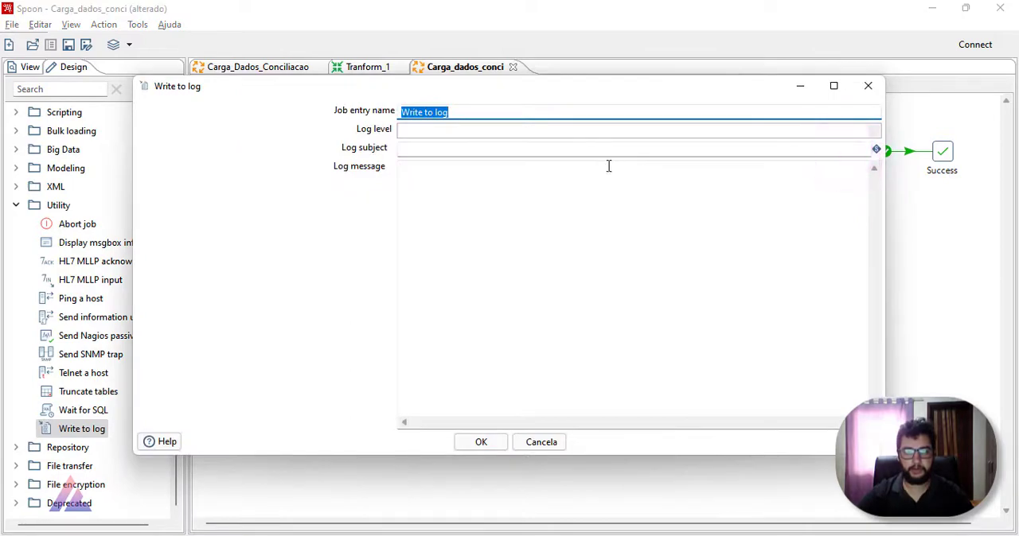
left_click(866, 85)
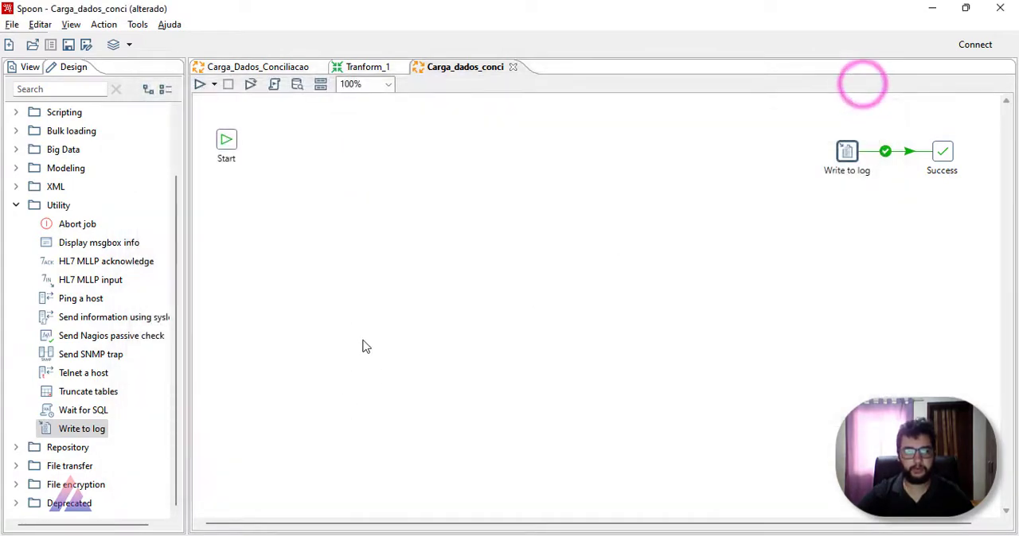
left_click(254, 67)
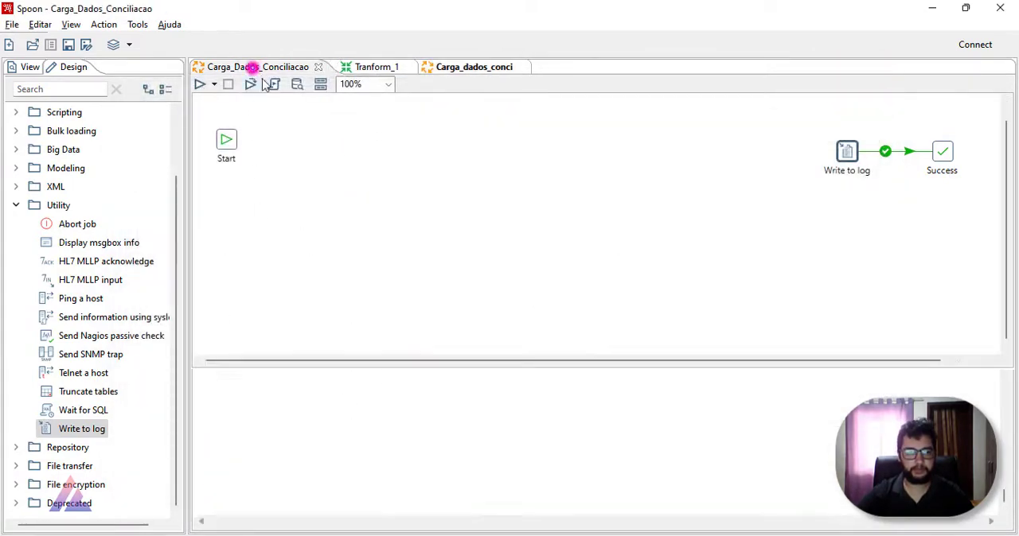
scroll(357, 476, "up", 2)
scroll(357, 476, "up", 5)
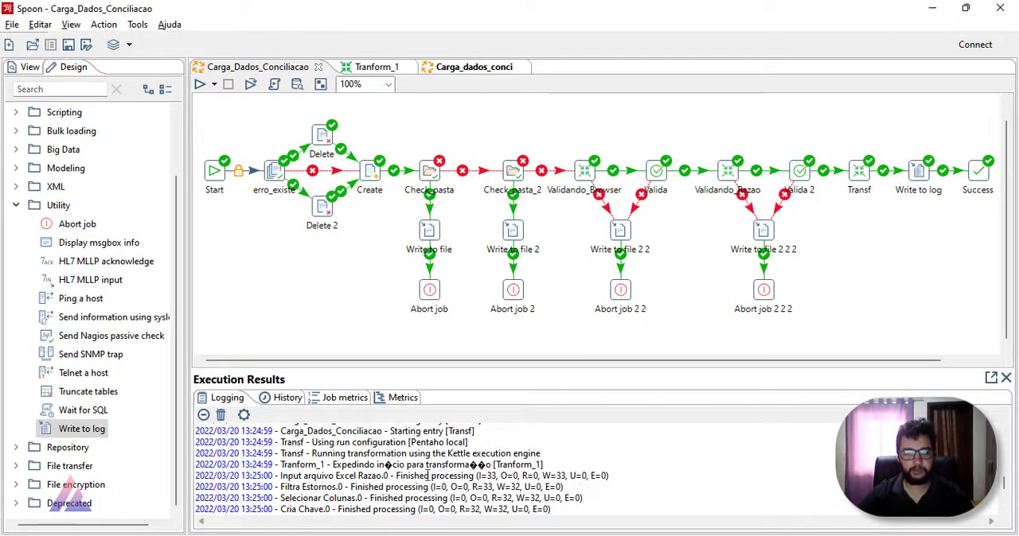
scroll(239, 455, "up", 3)
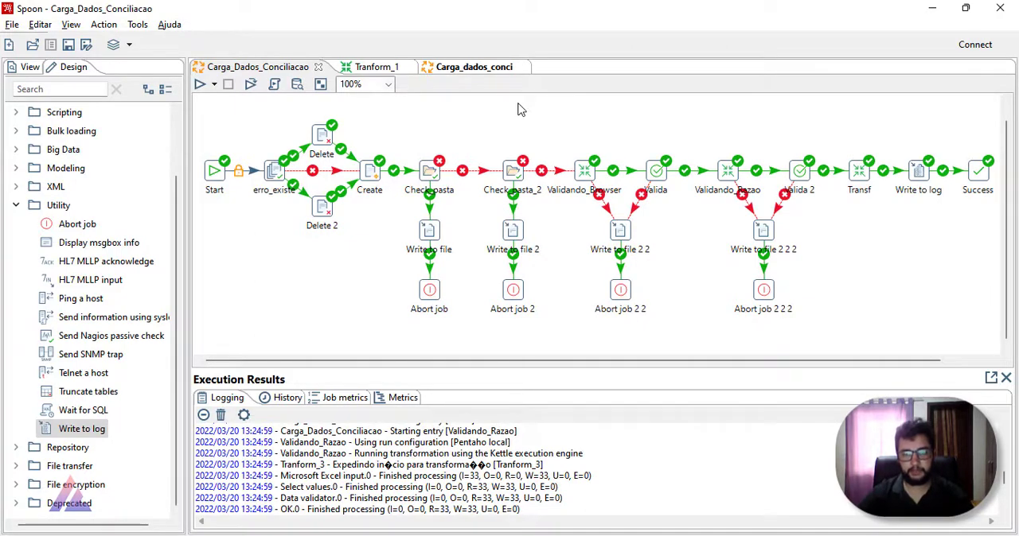
left_click(495, 70)
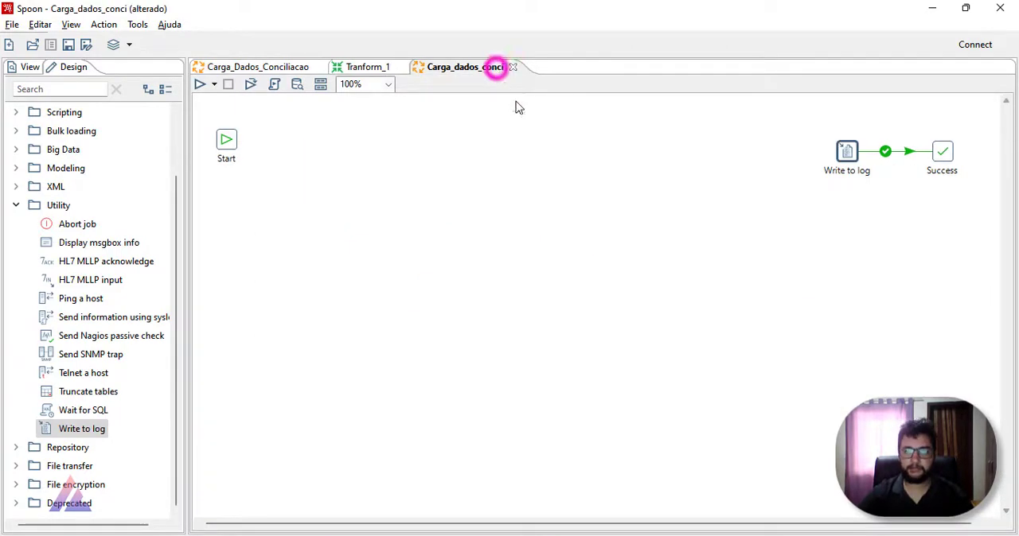
Step: Set the log level of the Write to log entry to Nível de log muito detalhado
double_click(845, 153)
left_click(420, 129)
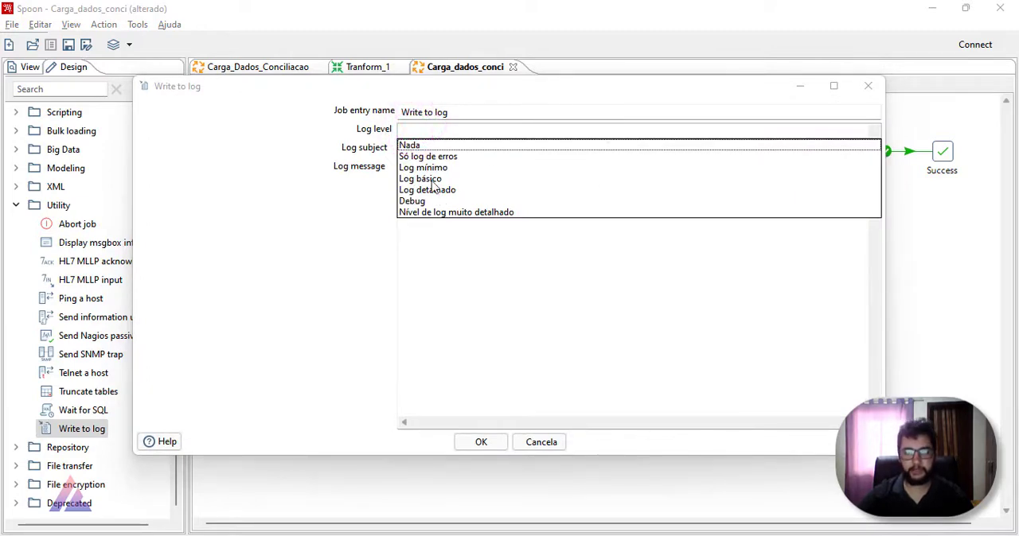
left_click(434, 213)
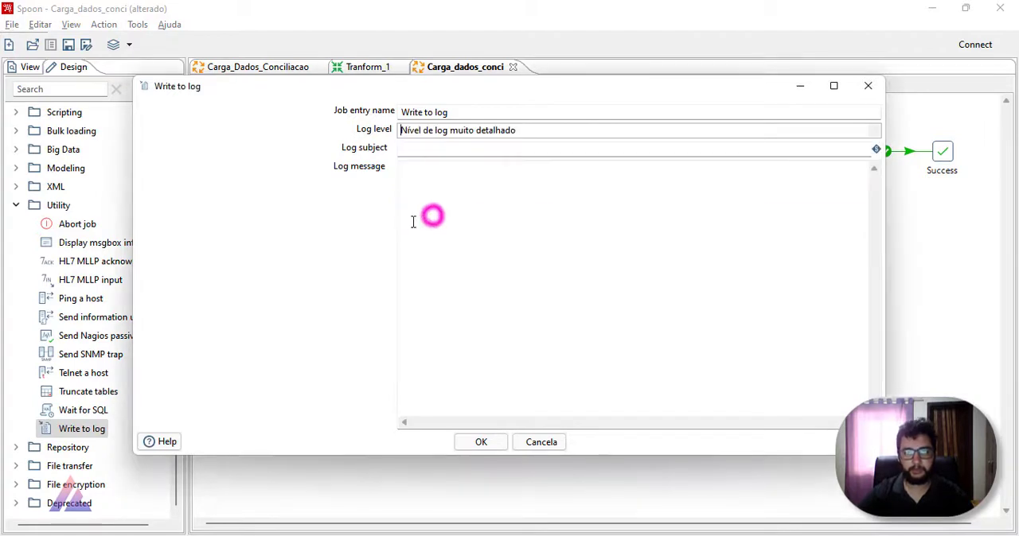
left_click(425, 148)
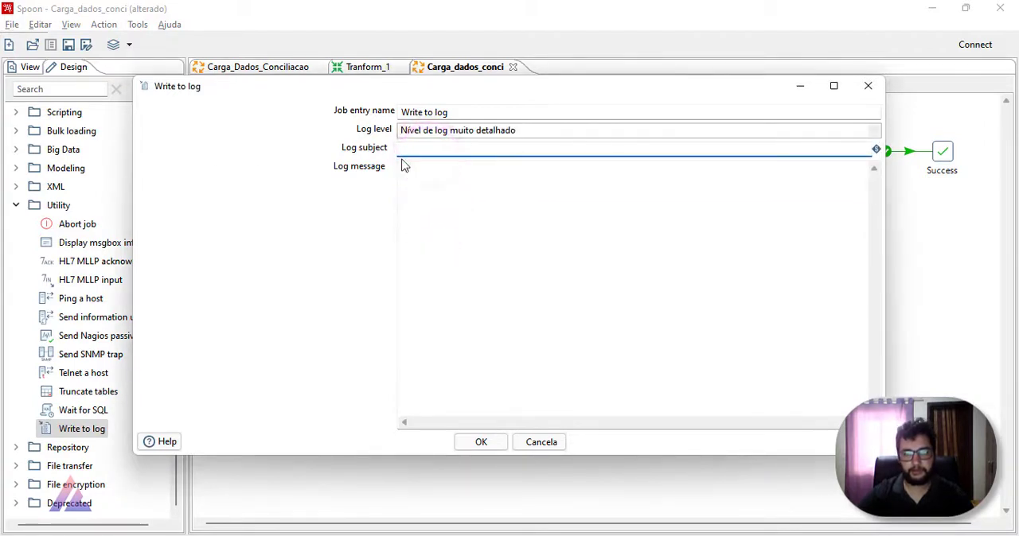
left_click(478, 442)
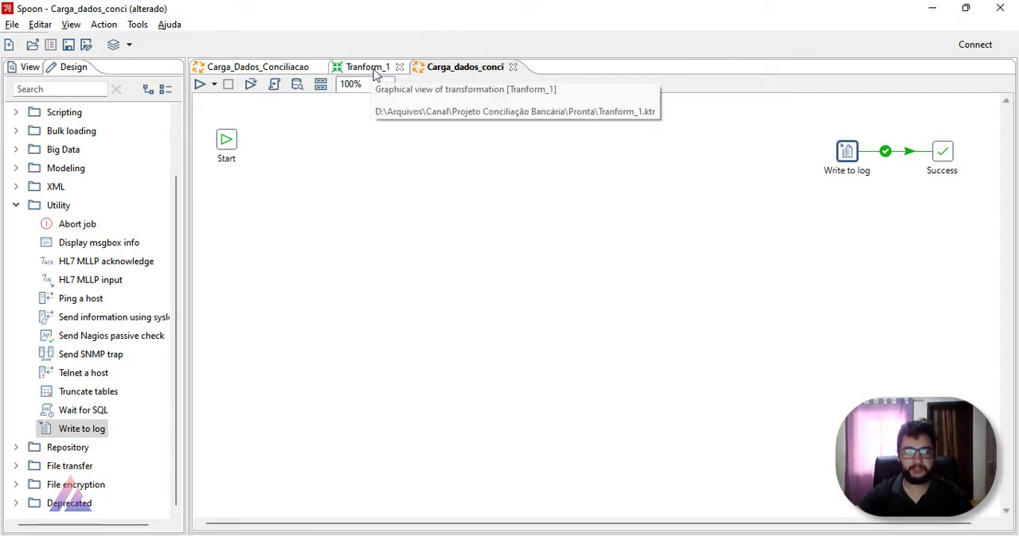
left_click(442, 180)
left_click(279, 69)
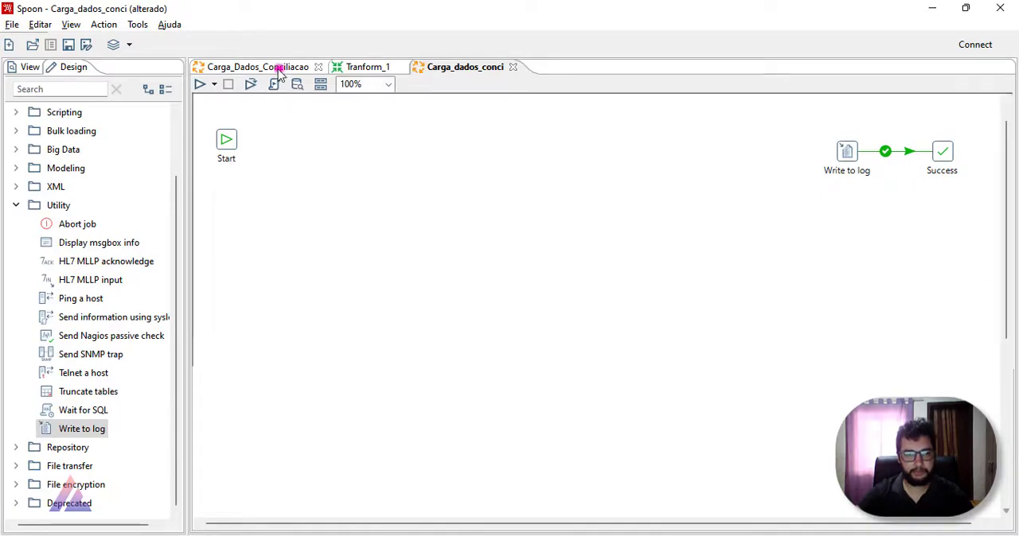
left_click(439, 67)
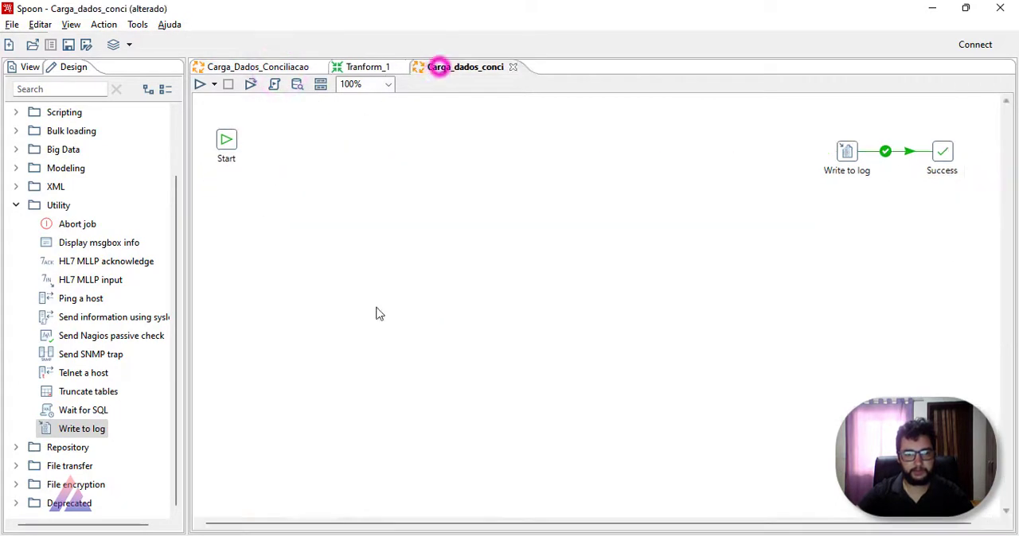
Step: Switch to File Explorer and delete the files Erro, Erros_Browser.xls and Erros_Razãor.xls from the Dados folder
left_click(376, 476)
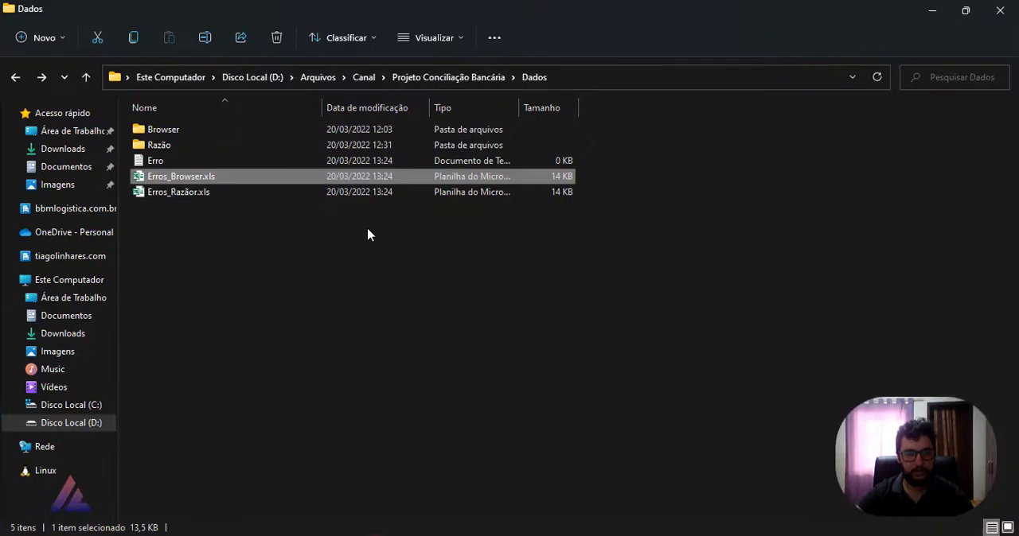
left_click(206, 162)
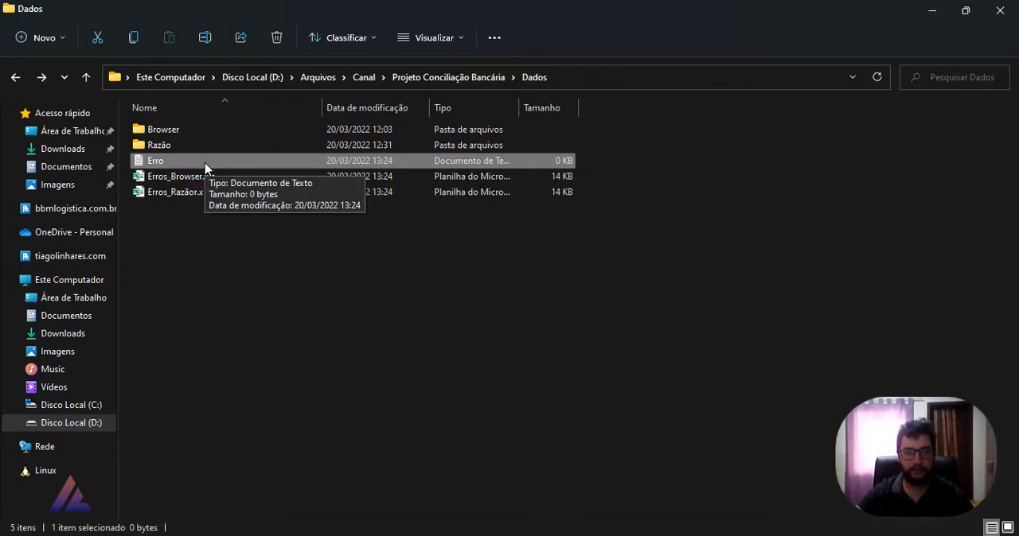
left_click_drag(671, 289, 211, 175)
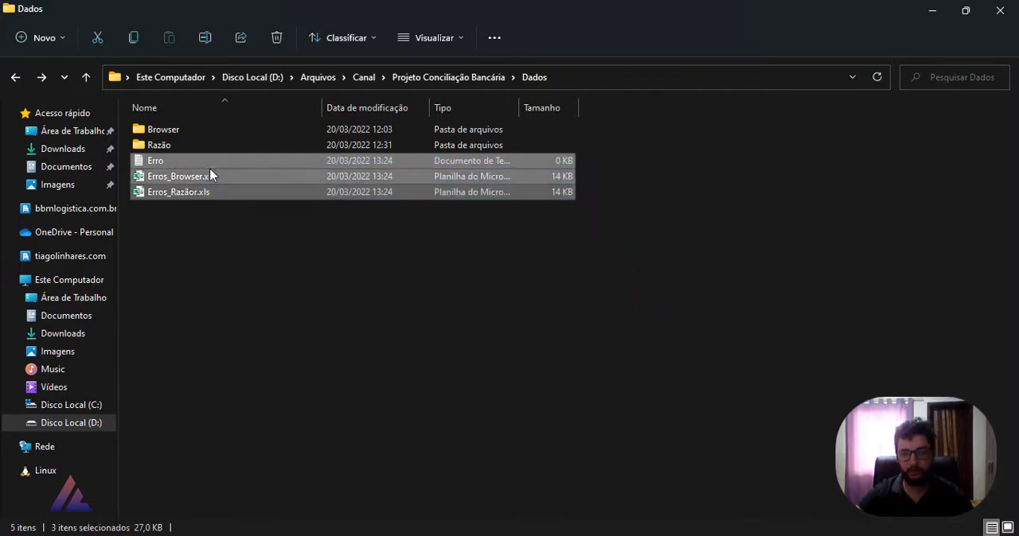
key("Delete")
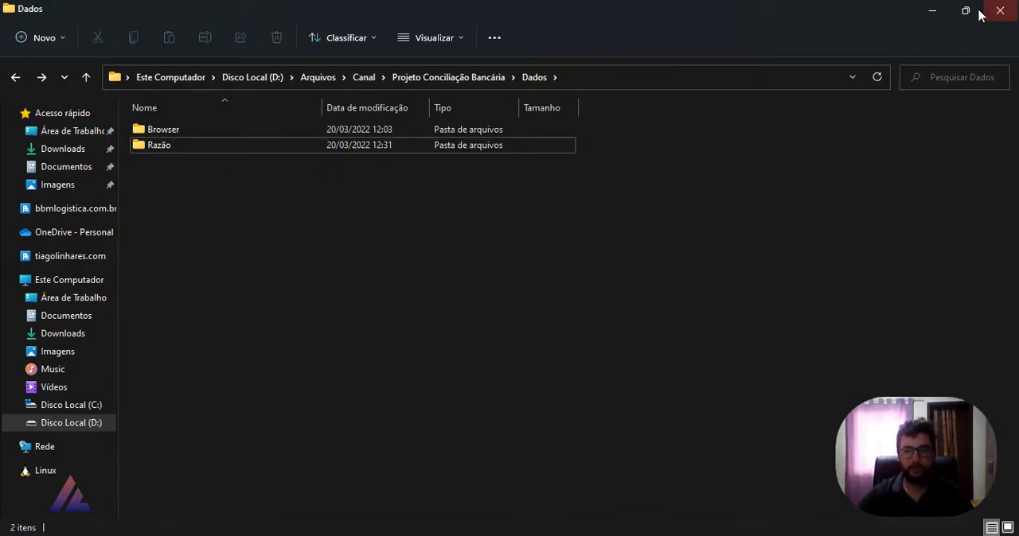
left_click(928, 12)
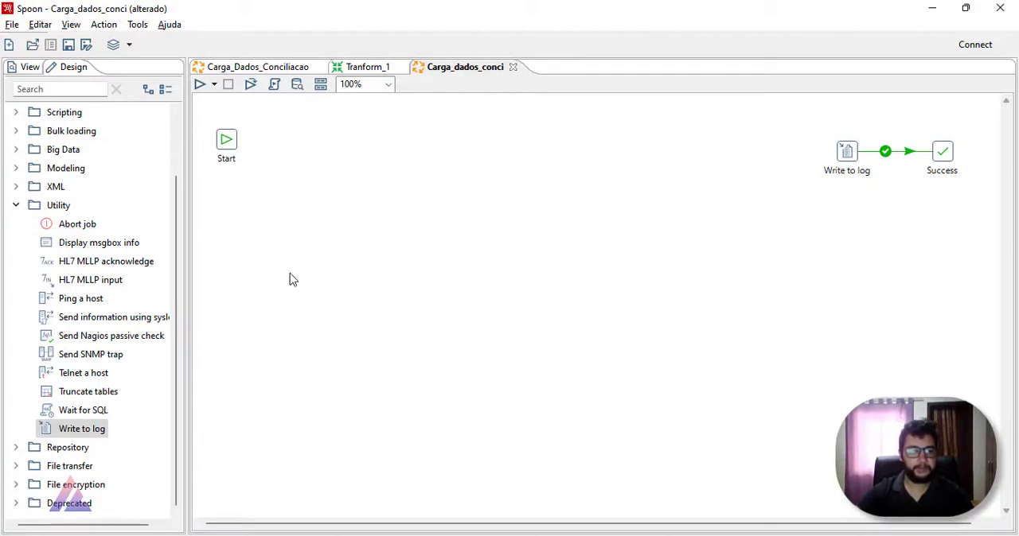
Step: Return to the project folder in File Explorer and look inside the Browser and Razão subfolders of Dados
scroll(19, 204, "up", 2)
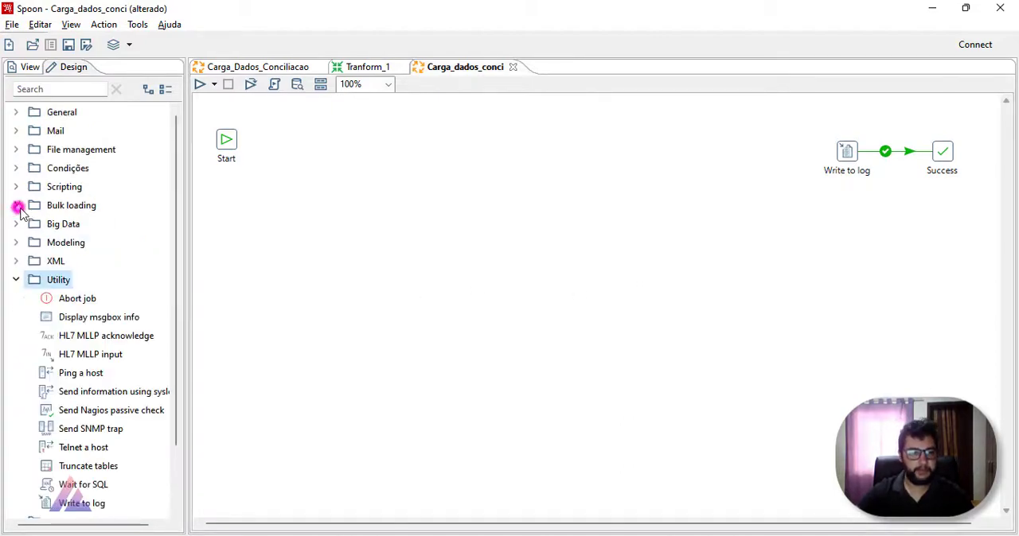
left_click(14, 281)
left_click(374, 532)
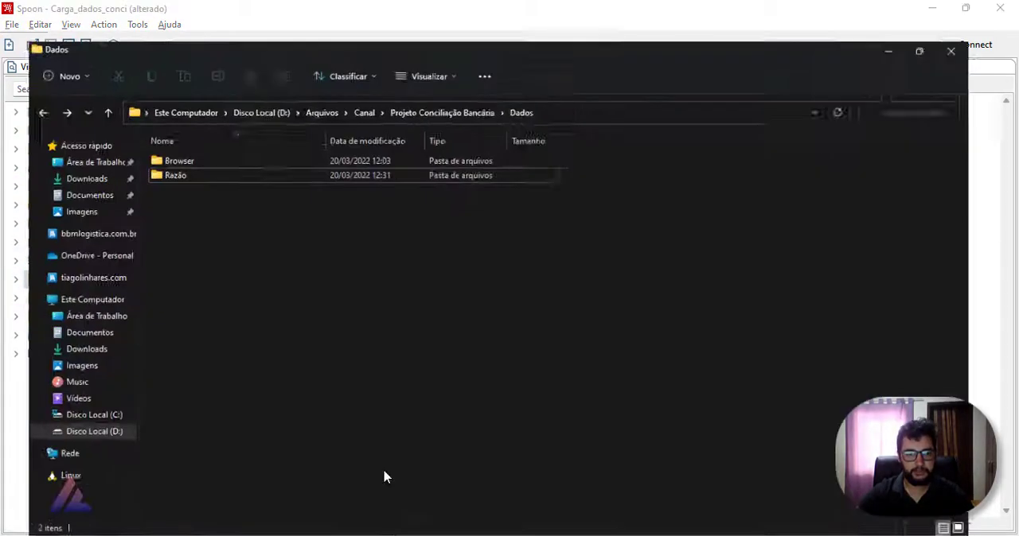
left_click(477, 77)
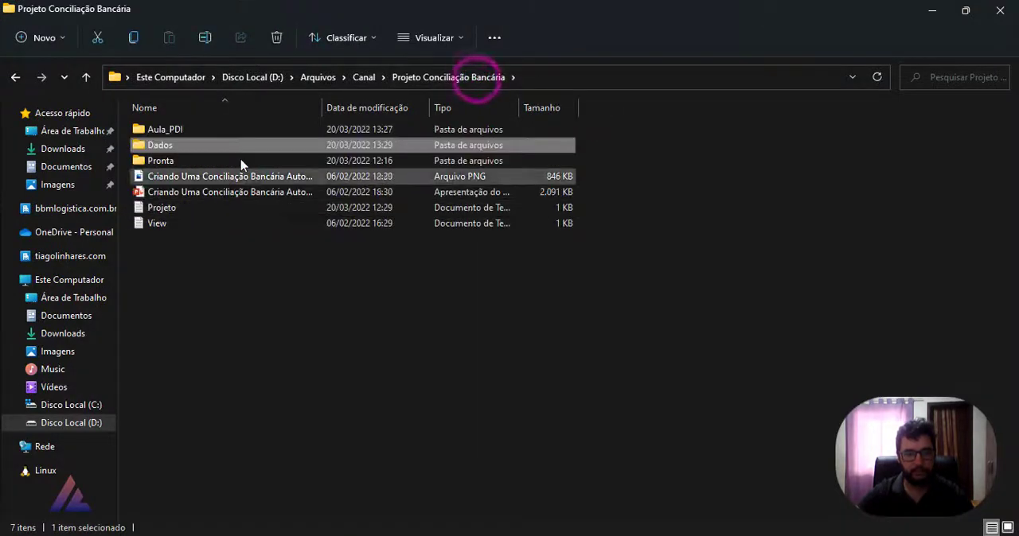
double_click(232, 145)
double_click(193, 130)
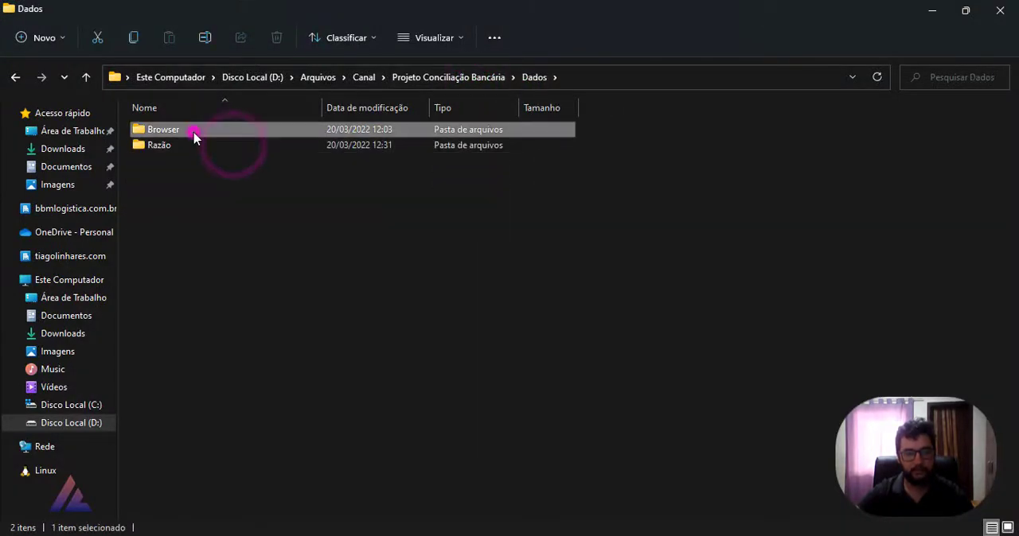
left_click(16, 77)
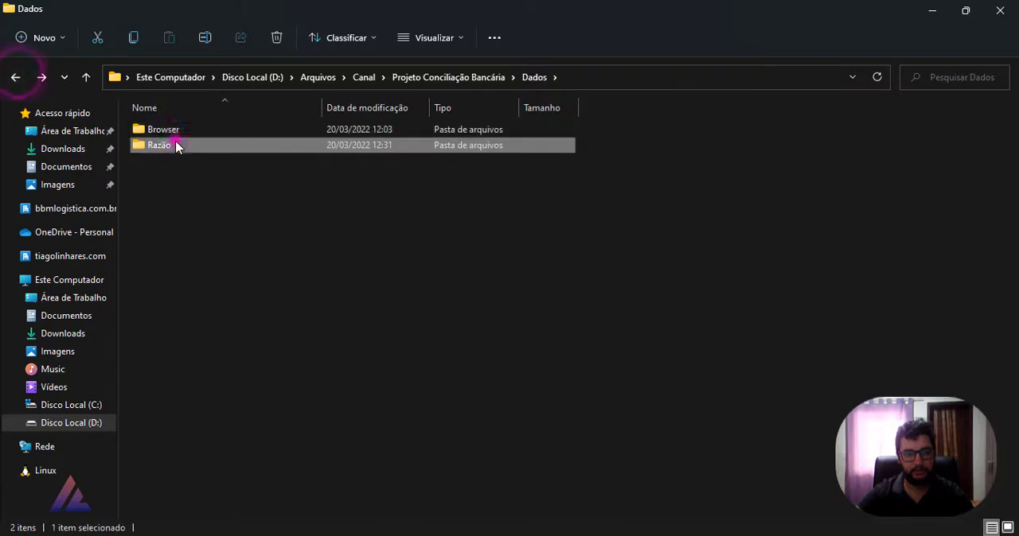
double_click(175, 141)
left_click(15, 77)
left_click(249, 210)
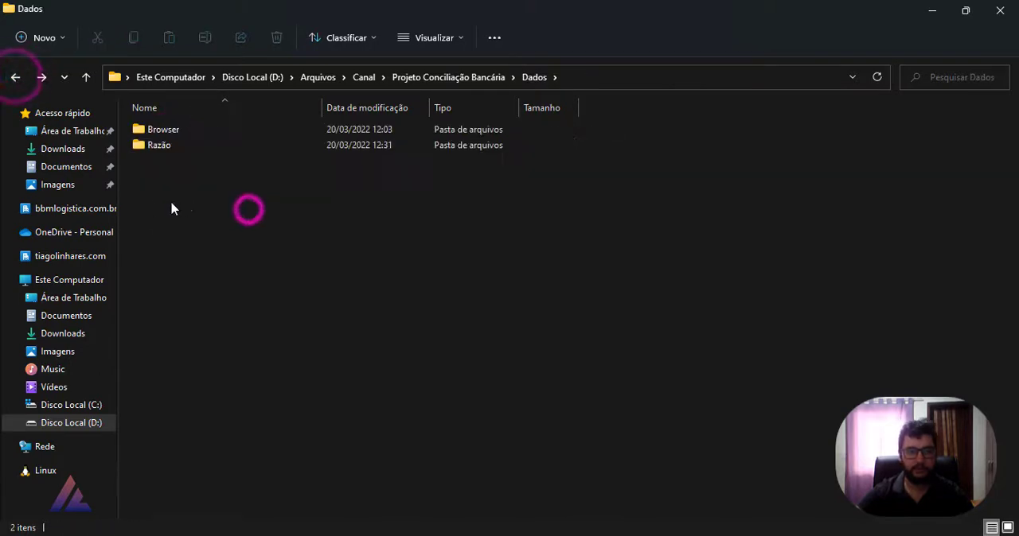
Step: Create a text document named Erro in the Dados folder and close File Explorer
right_click(234, 221)
mouse_move(259, 322)
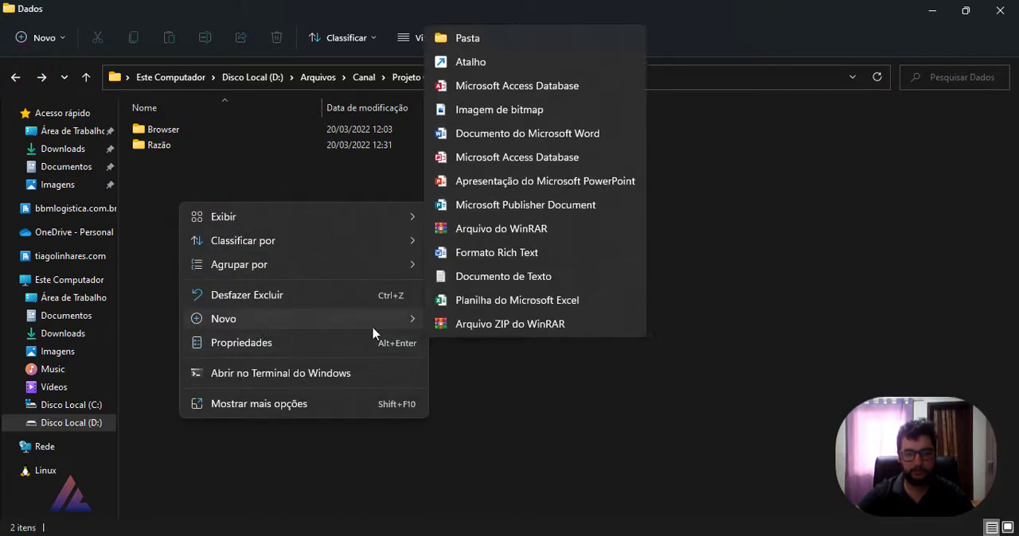
left_click(485, 276)
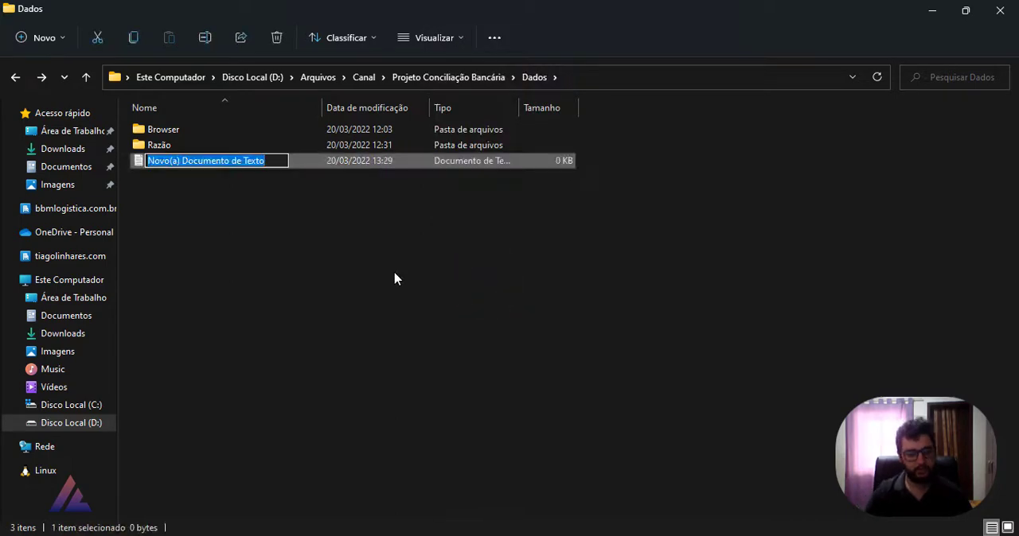
type("Erro")
key("Return")
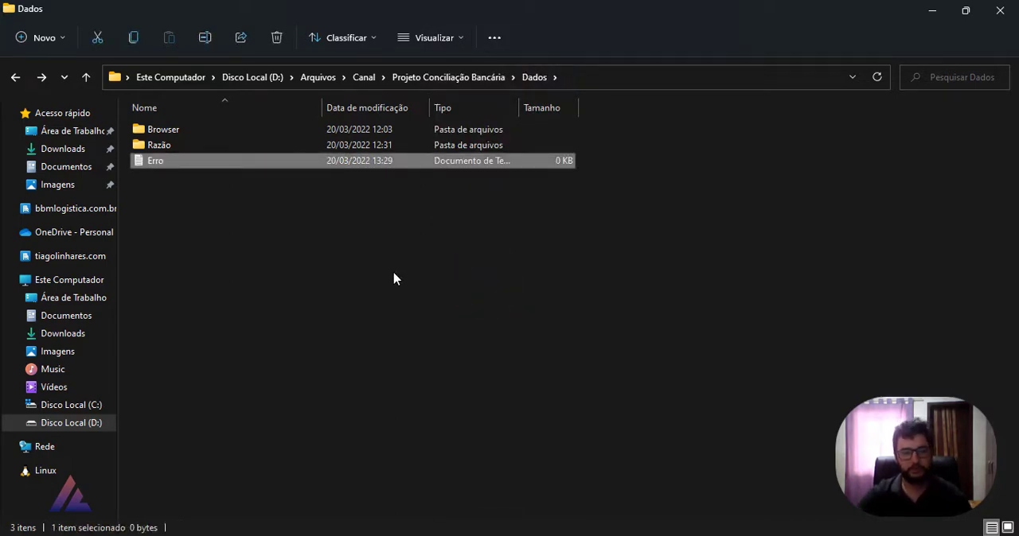
left_click(1000, 10)
Step: Return to the Carga_dados_conci job in Spoon and align the Start entry horizontally with the Write to log entry
left_click(484, 315)
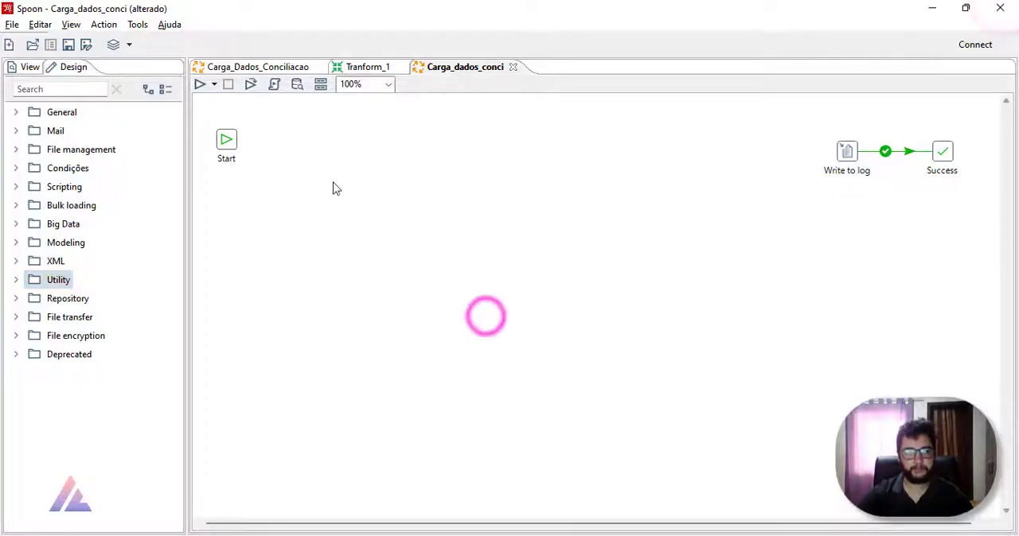
left_click_drag(227, 141, 227, 152)
left_click(332, 157)
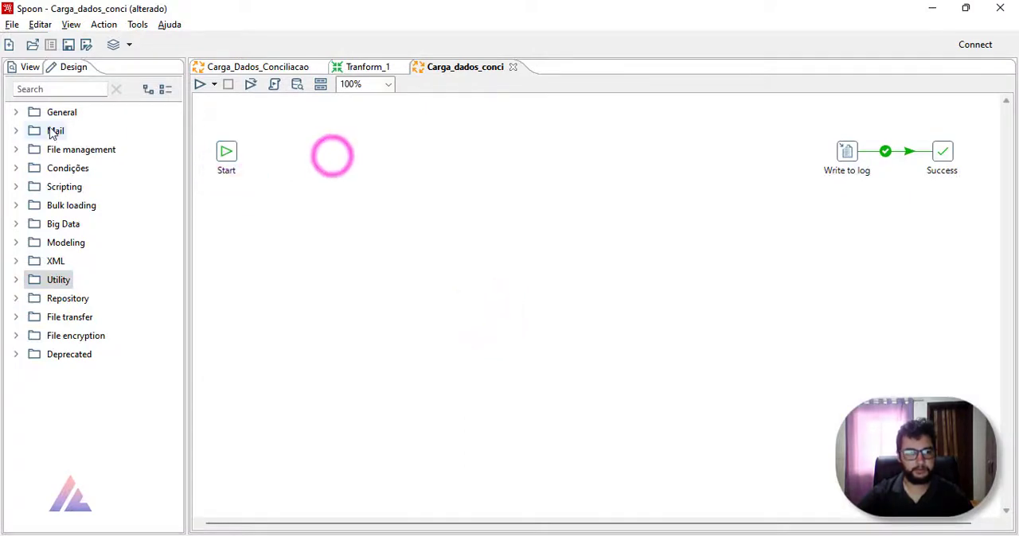
left_click(16, 112)
left_click(16, 113)
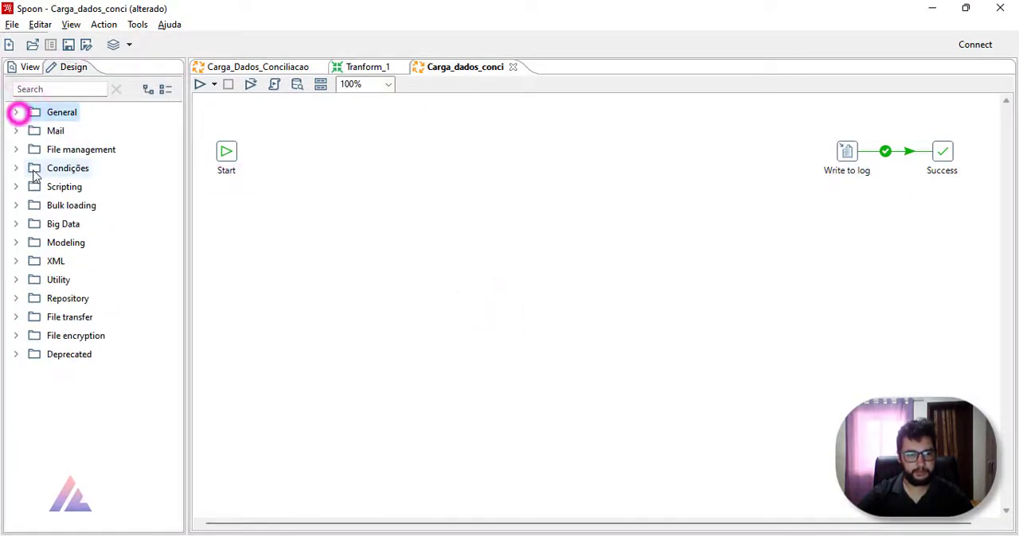
left_click(16, 168)
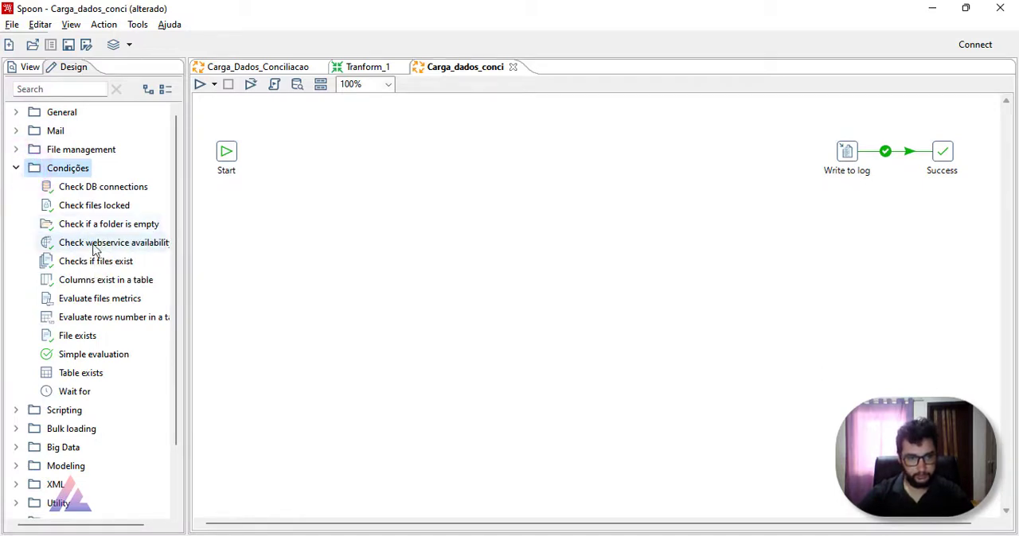
mouse_move(84, 338)
left_mouse_down()
mouse_move(275, 187)
mouse_move(288, 160)
mouse_move(230, 289)
mouse_move(284, 156)
left_mouse_up()
double_click(284, 154)
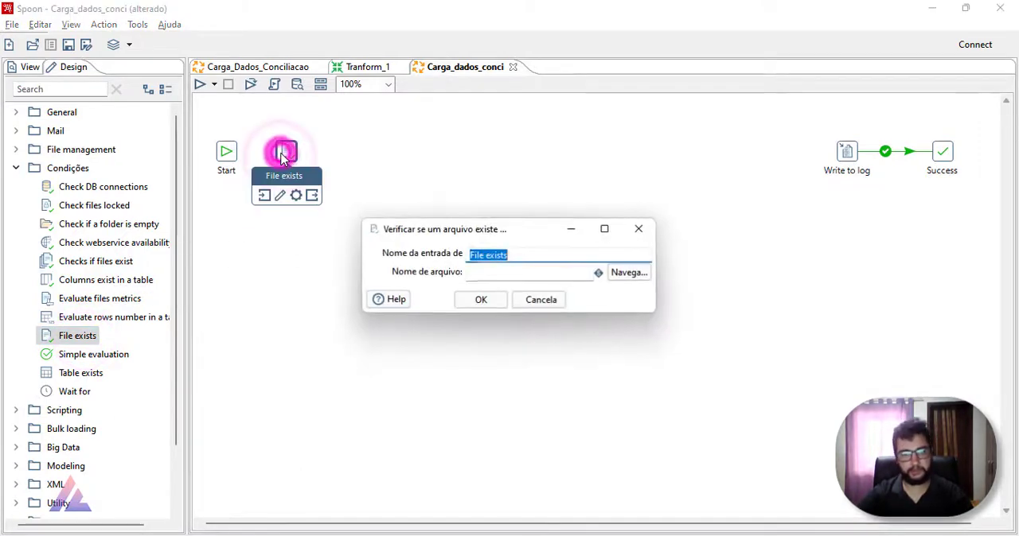
left_click(638, 230)
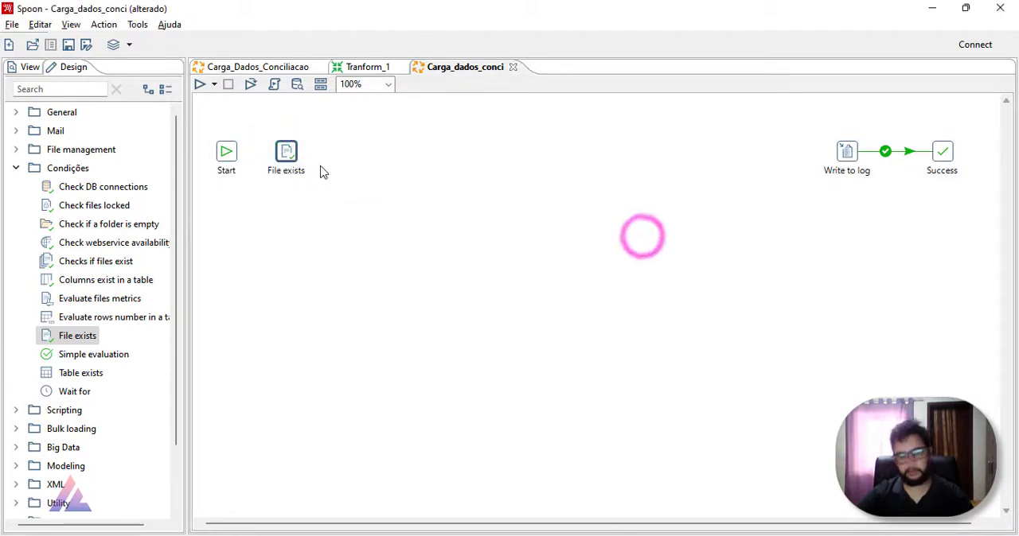
key("Delete")
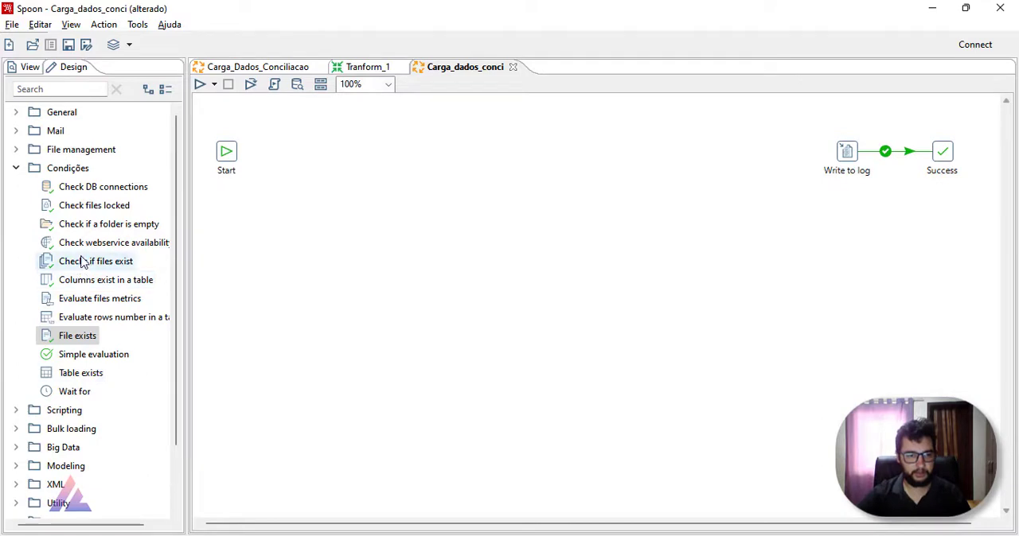
Step: Add a Checks if files exist entry from Condições, link it from Start, and name it Existe_Erro
left_click_drag(84, 262, 310, 154)
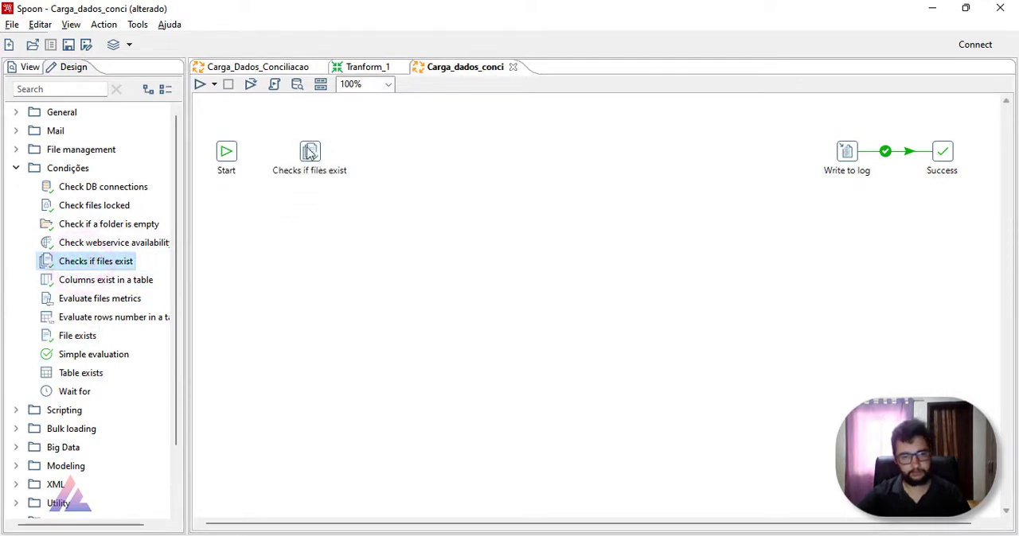
left_click_drag(234, 152, 291, 157)
double_click(291, 155)
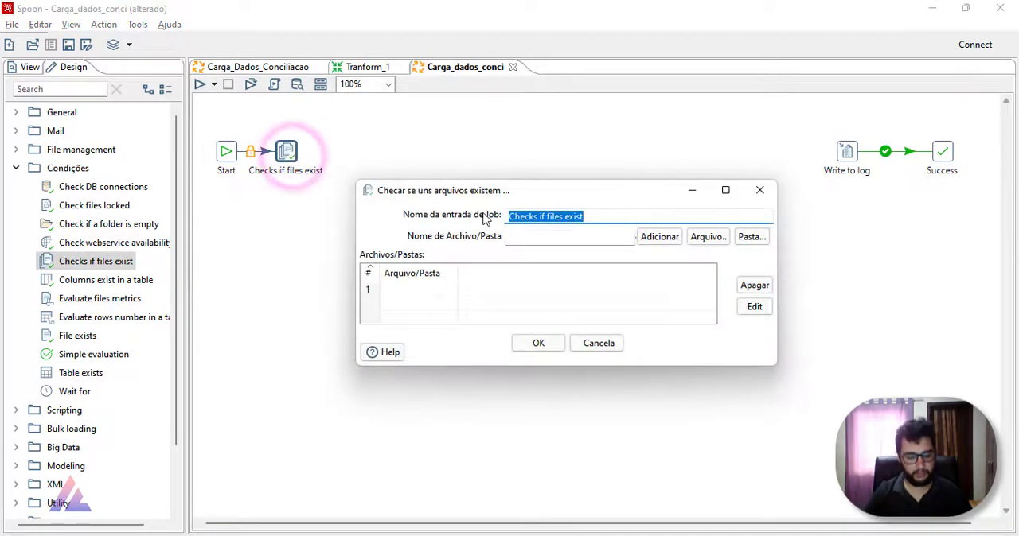
type("Existe_Erro")
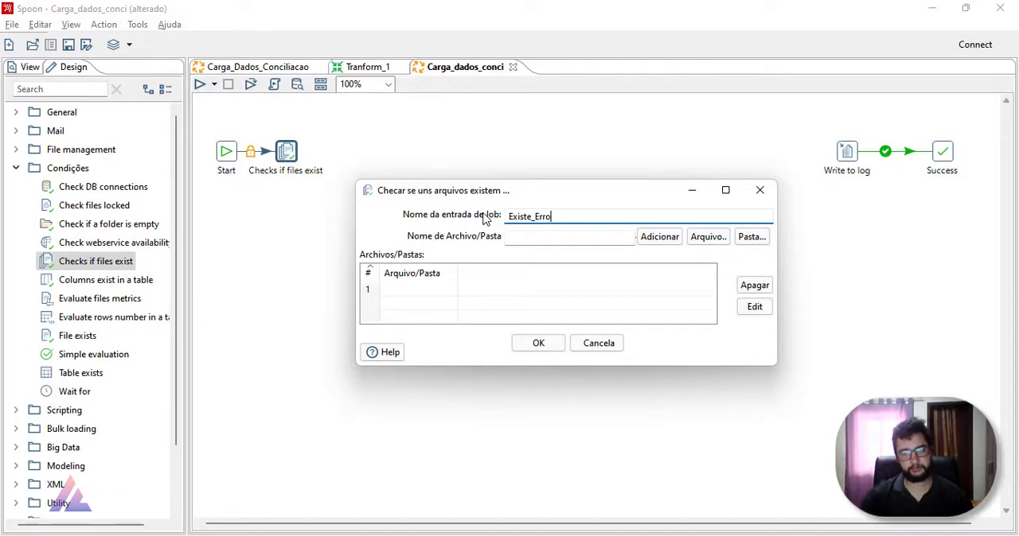
Step: Add the Erro.txt file from the Dados folder to the list of files that Existe_Erro checks
left_click(570, 236)
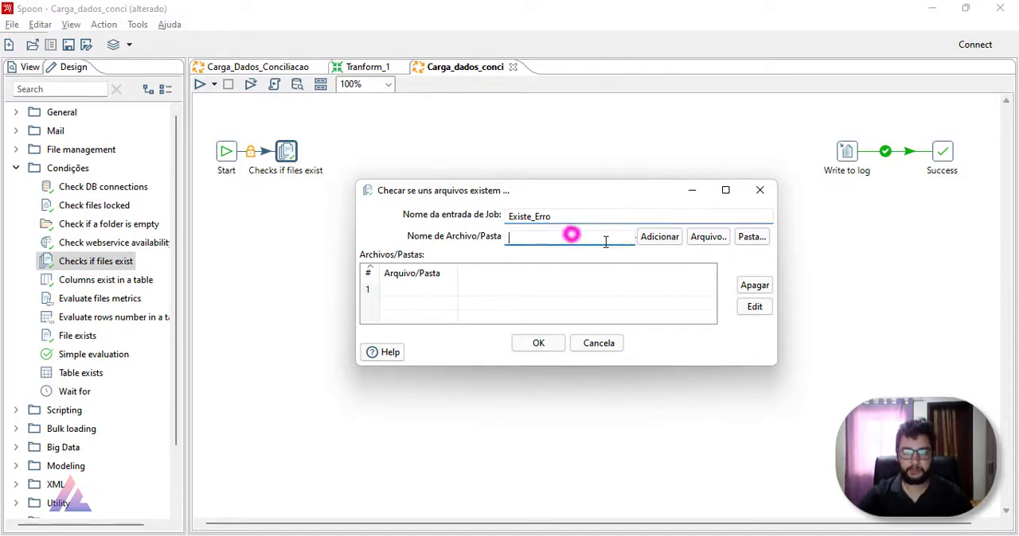
left_click(700, 236)
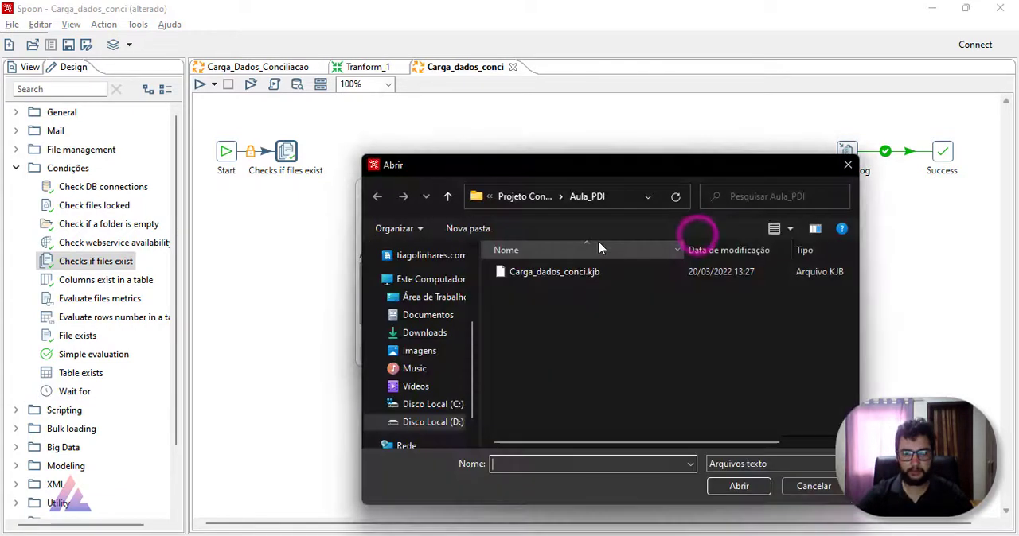
left_click(534, 197)
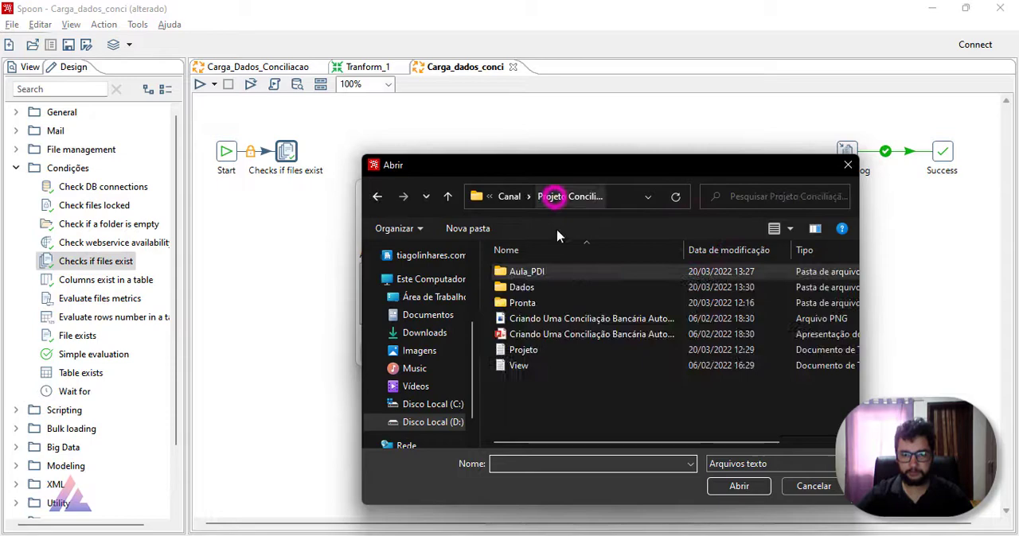
left_click(564, 292)
double_click(563, 294)
double_click(564, 299)
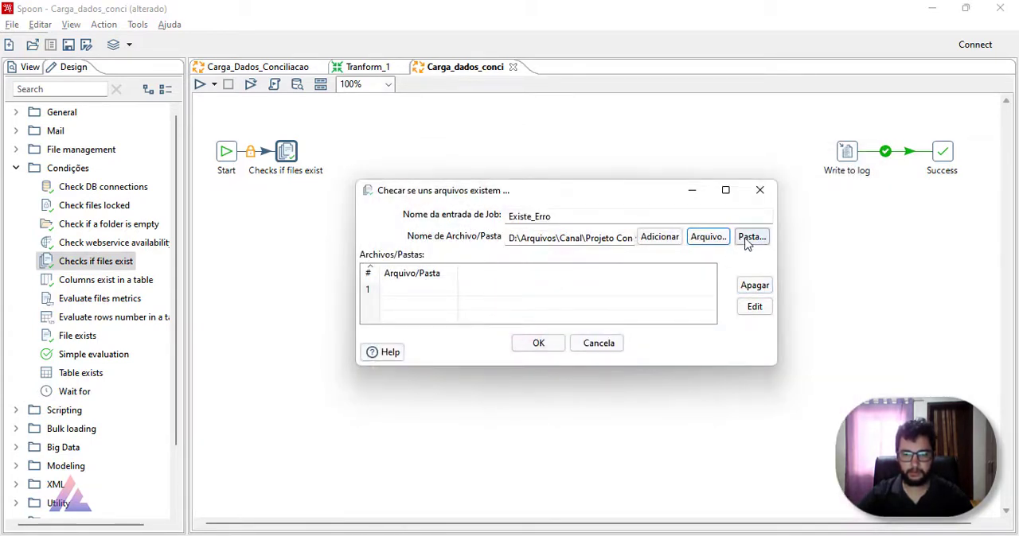
left_click(664, 238)
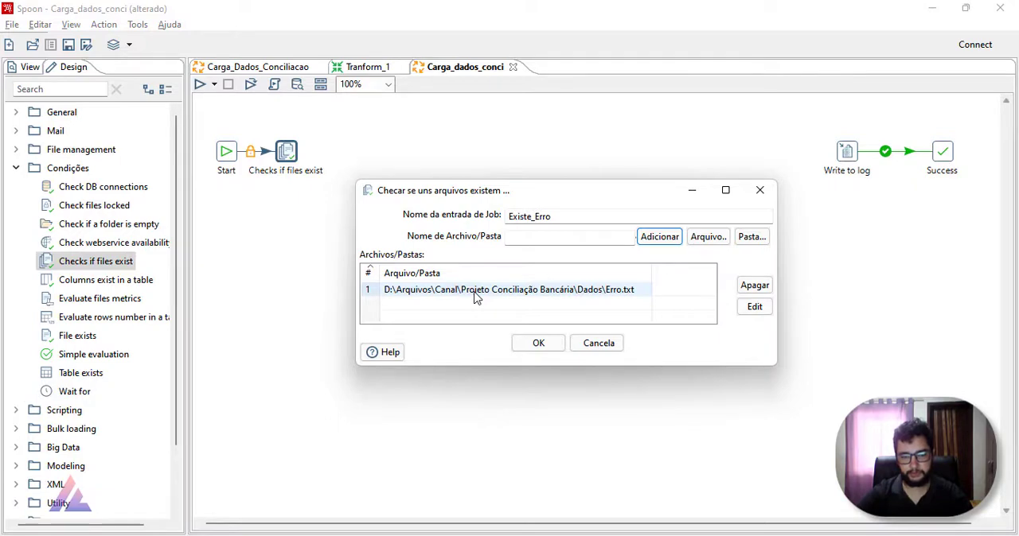
left_click(538, 343)
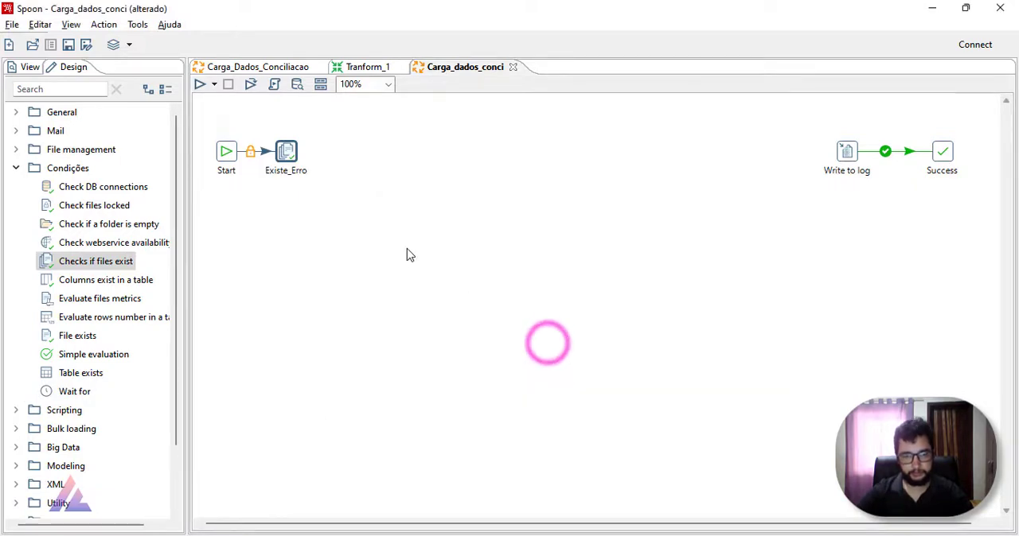
Step: Replace the folder part of the Erro.txt path in Existe_Erro with the variable ${Internal.Entry.Current.Directory}
double_click(288, 155)
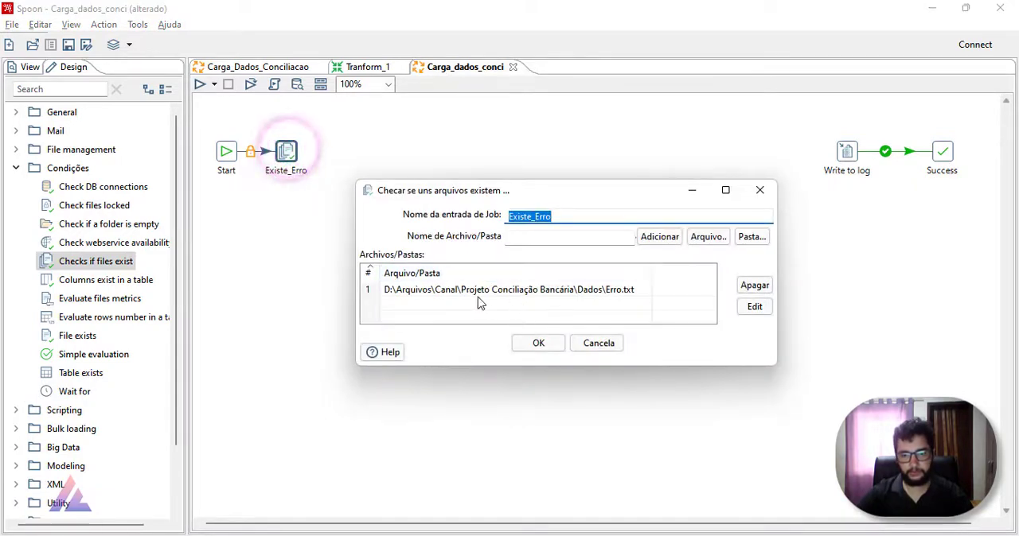
left_click(479, 293)
left_click(403, 288)
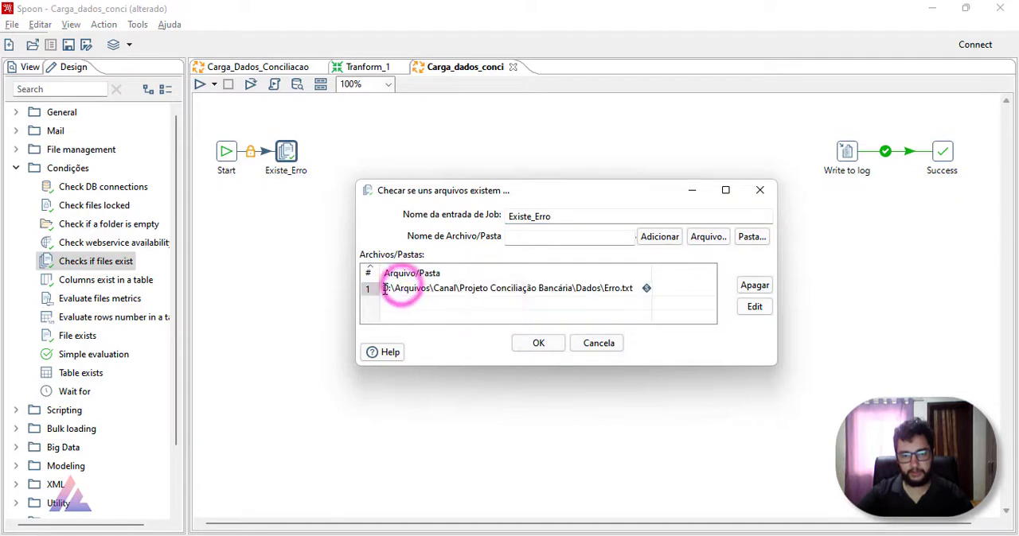
left_click_drag(385, 288, 600, 308)
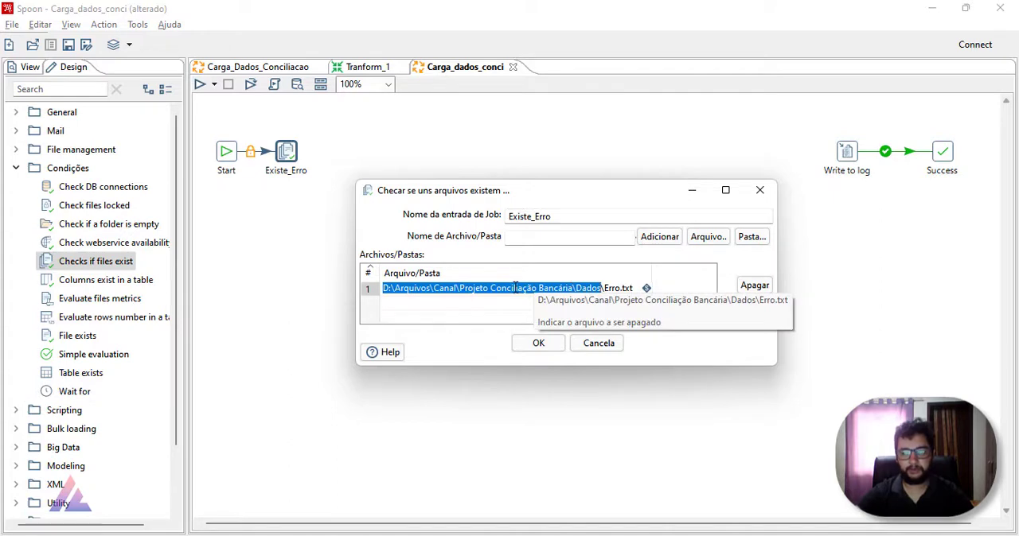
left_click(445, 288)
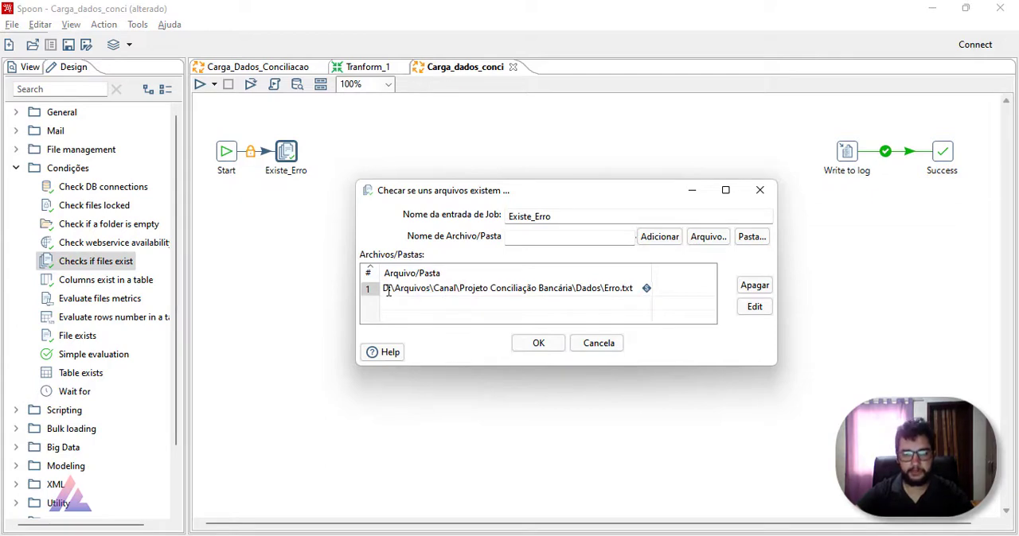
left_click_drag(383, 290, 601, 308)
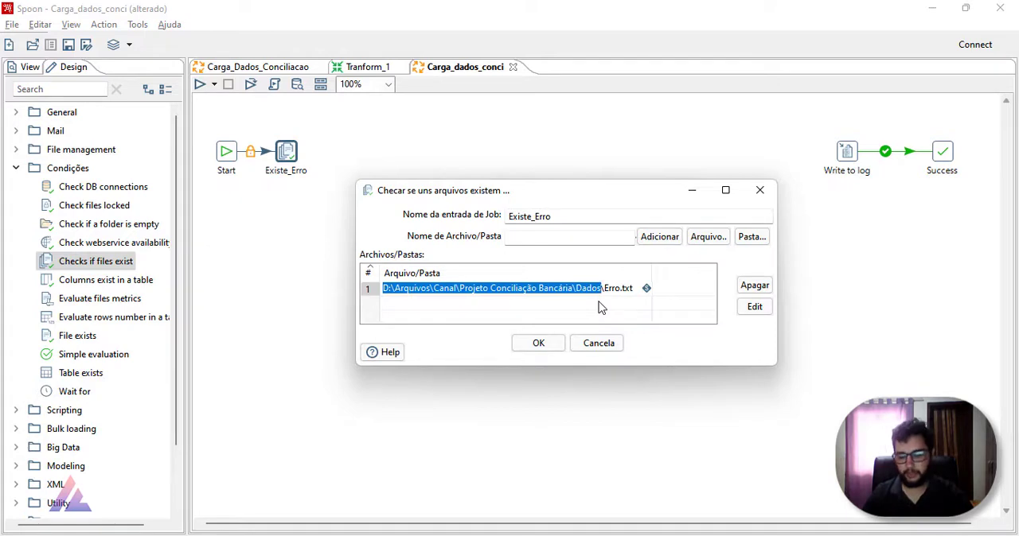
key("BackSpace")
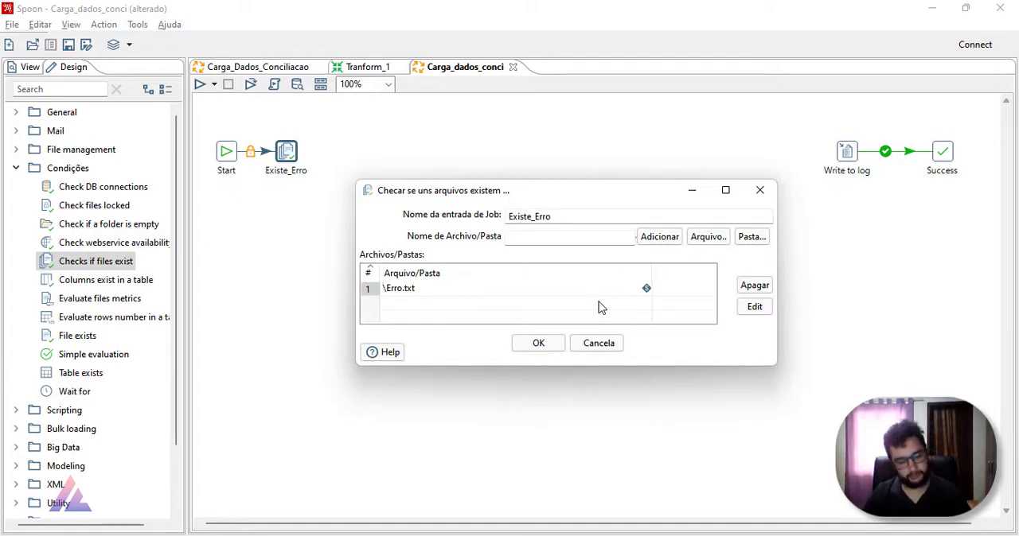
key("ctrl+space")
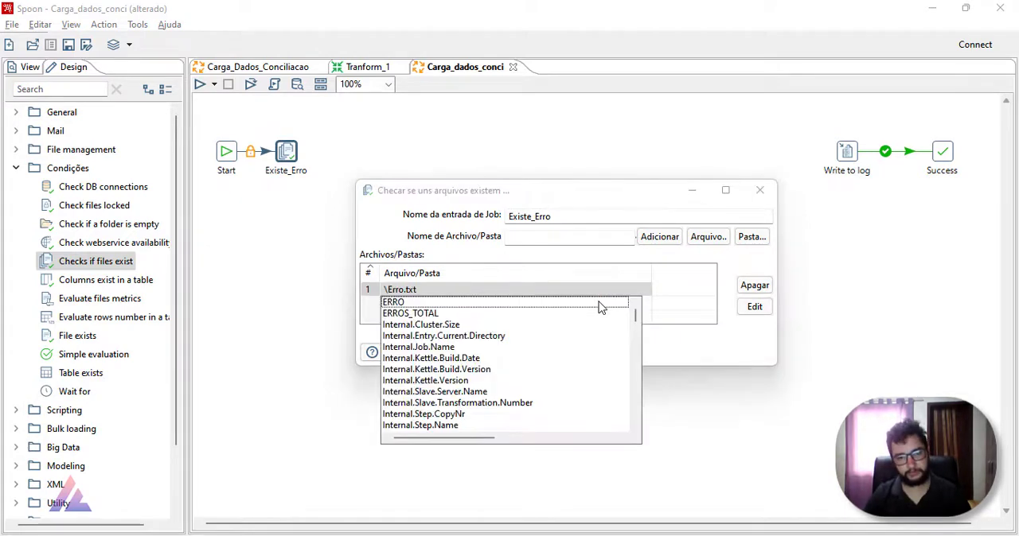
double_click(476, 335)
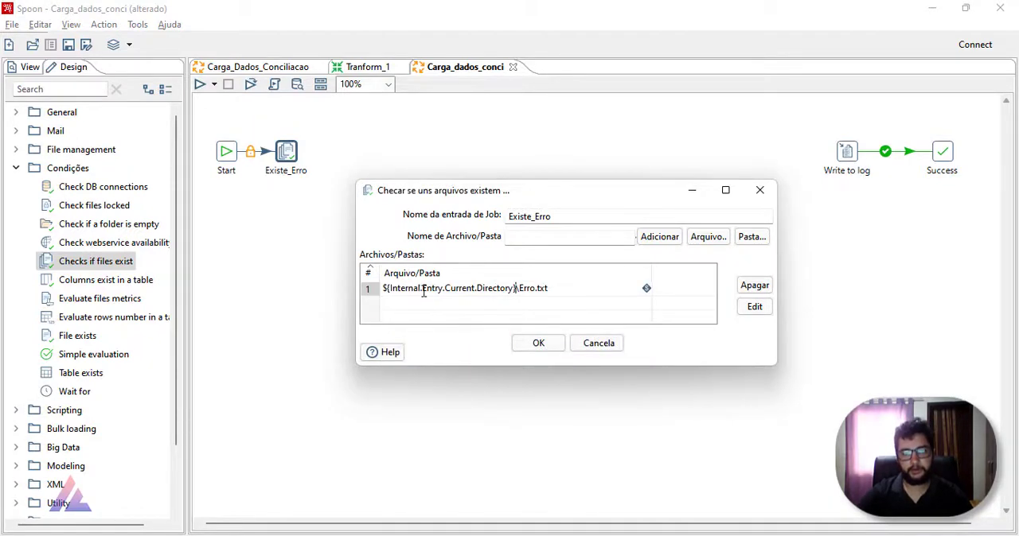
mouse_move(455, 291)
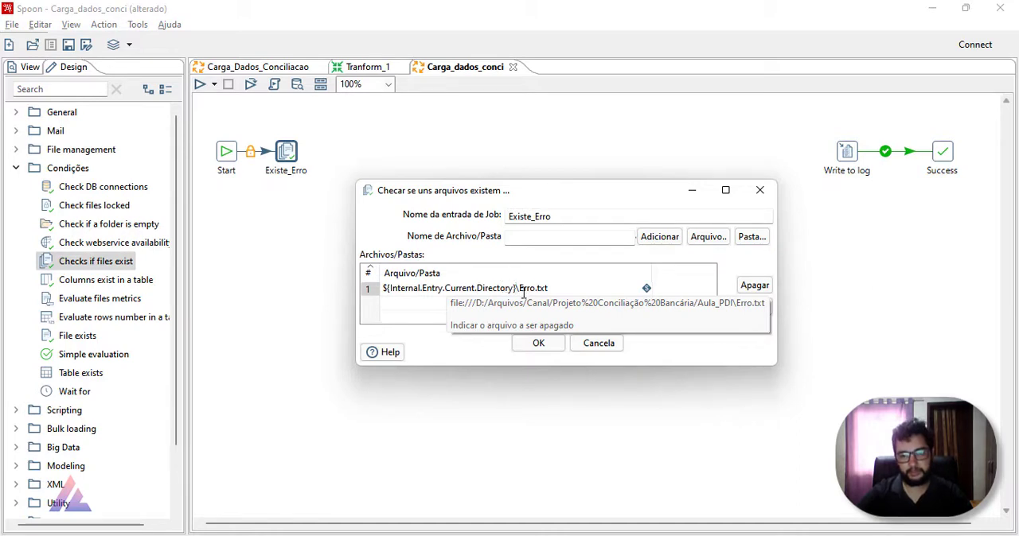
left_click_drag(516, 288, 380, 291)
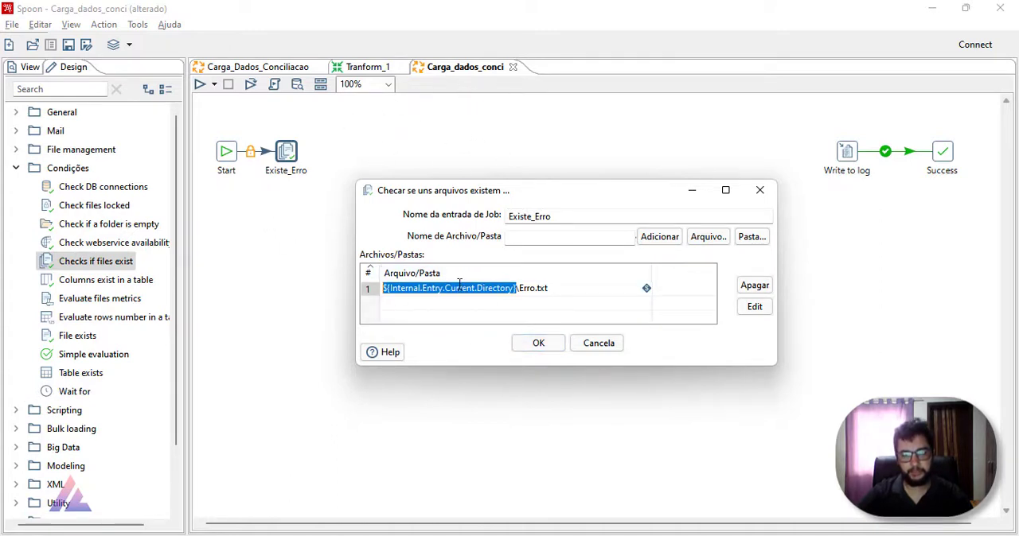
mouse_move(459, 284)
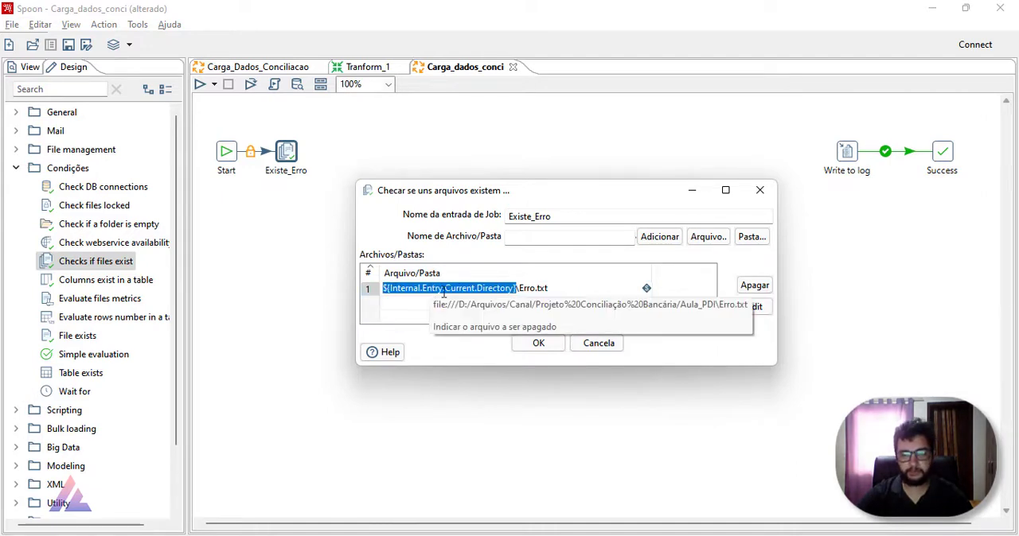
left_click(509, 289)
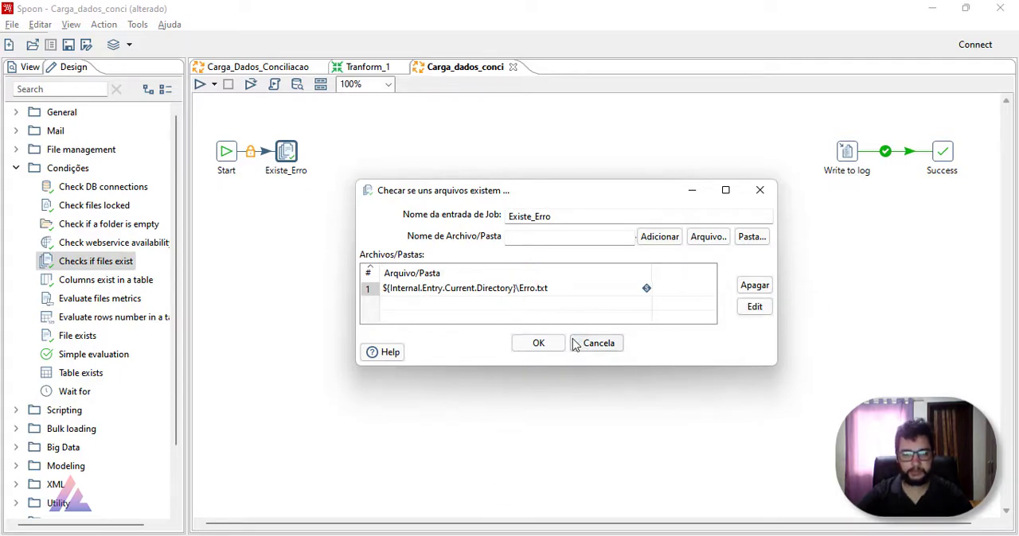
left_click(540, 342)
Step: Run the Carga_dados_conci job with the Pentaho local configuration and check the outcome of the Existe_Erro entry
left_click(200, 85)
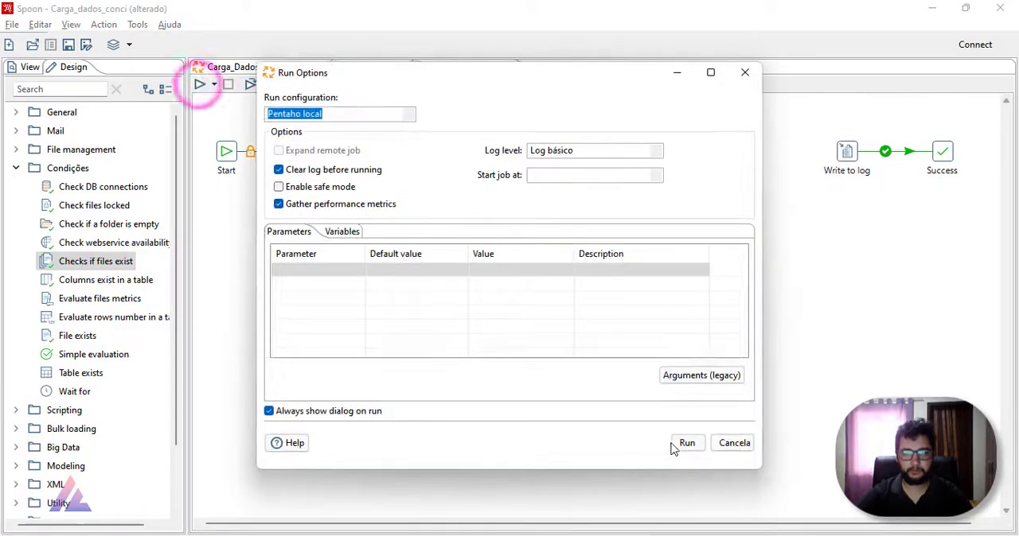
left_click(683, 443)
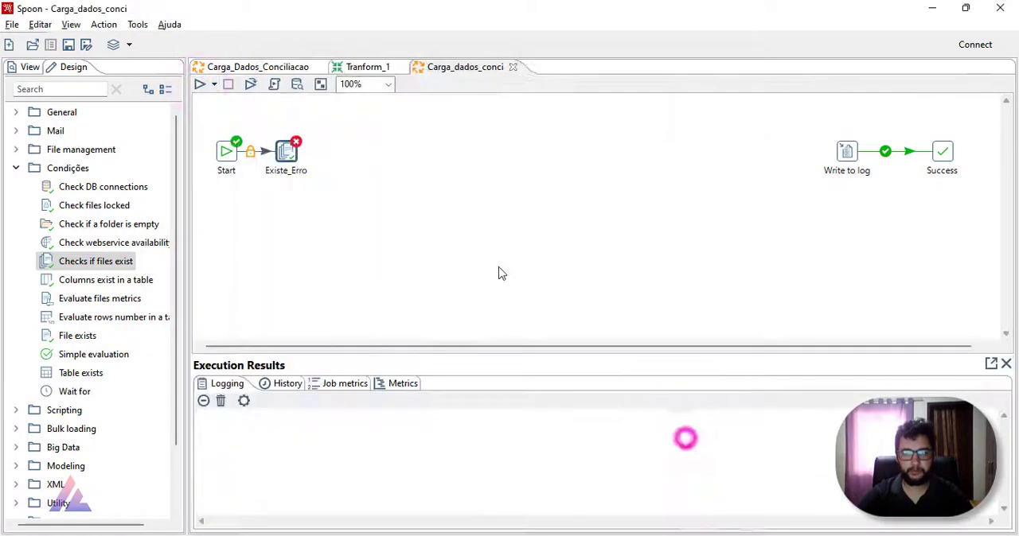
left_click(284, 153)
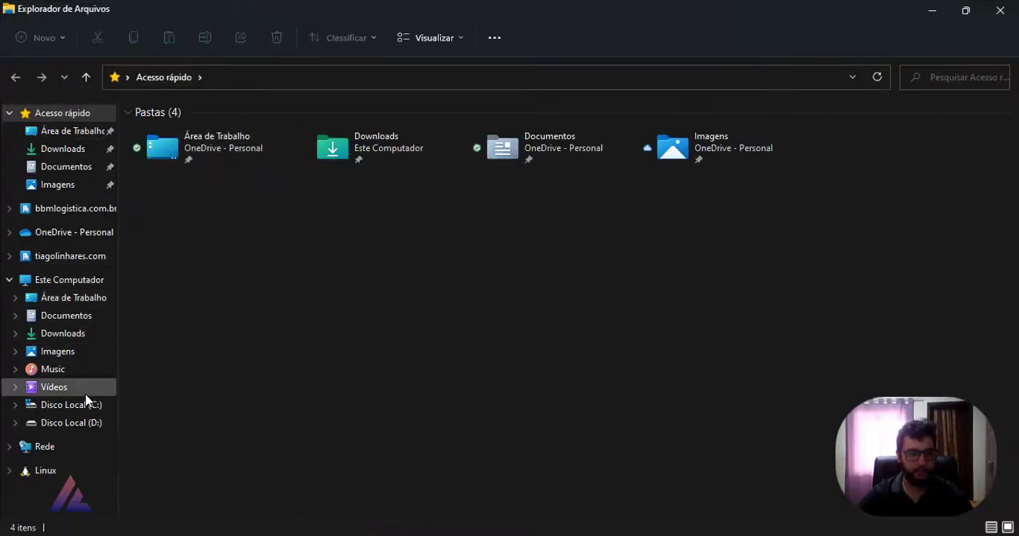
Step: In File Explorer, open D:\Arquivos\Canal\Projeto Conciliação Bancária\Aula_PDI and check what is stored beside the Carga_dados_conci.kjb job file
left_click(90, 424)
double_click(233, 129)
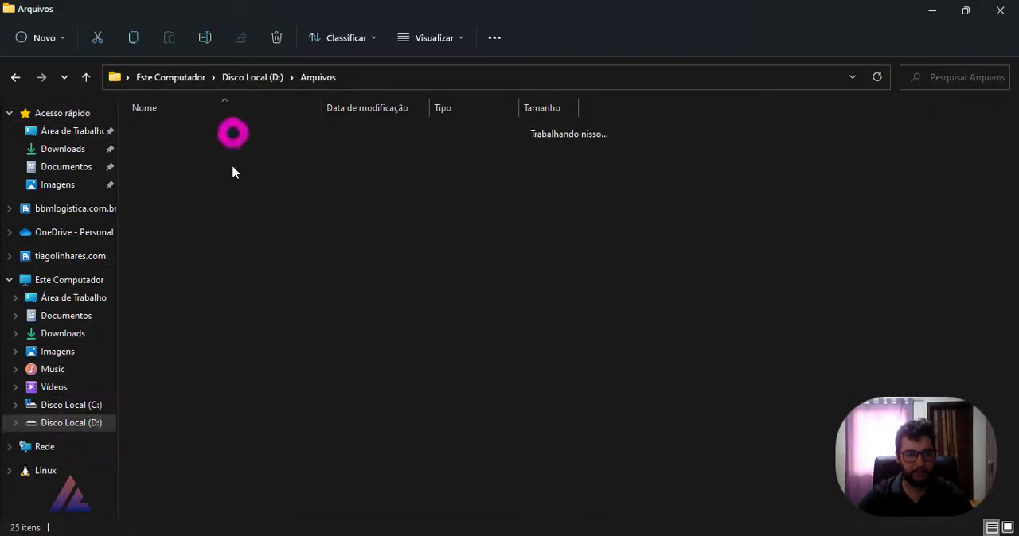
double_click(213, 239)
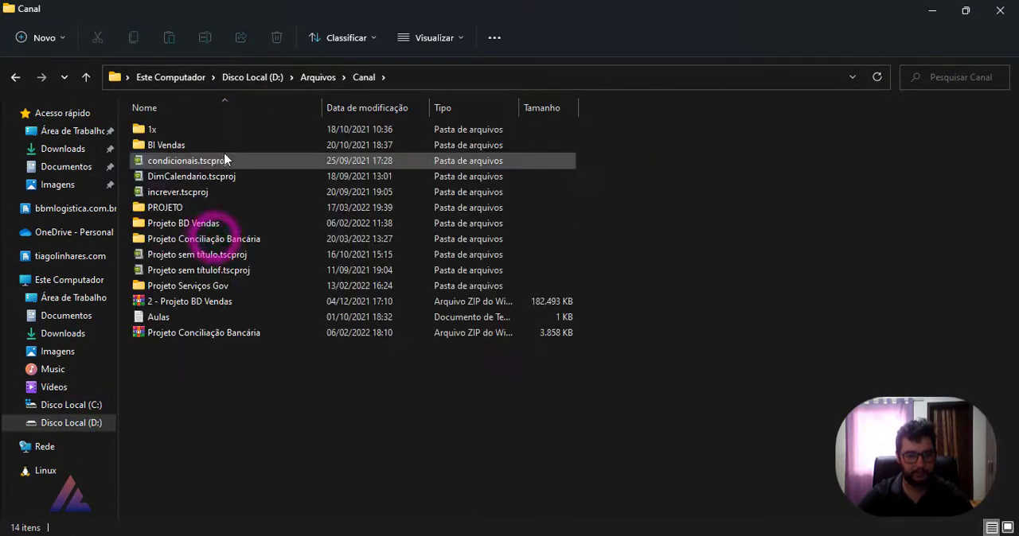
double_click(229, 238)
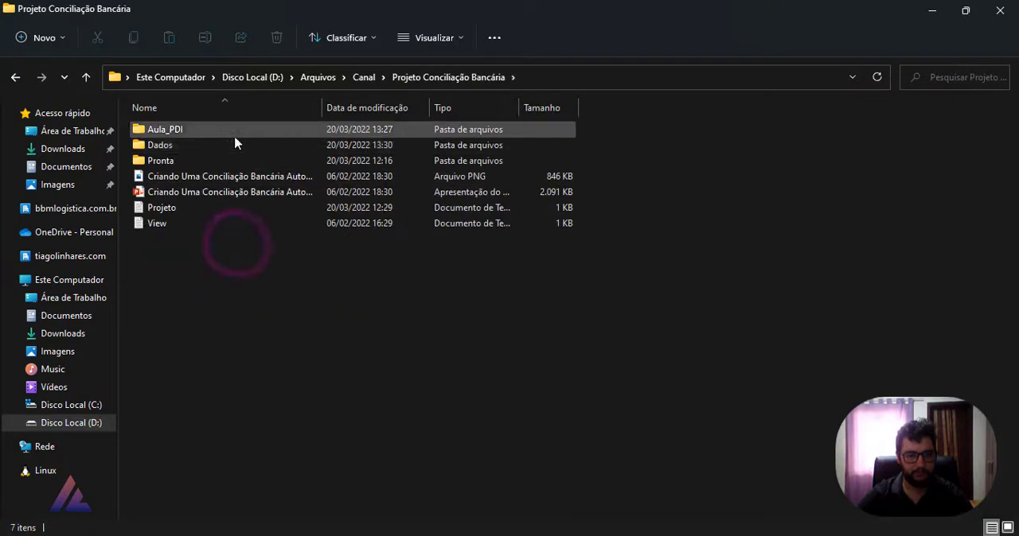
double_click(236, 132)
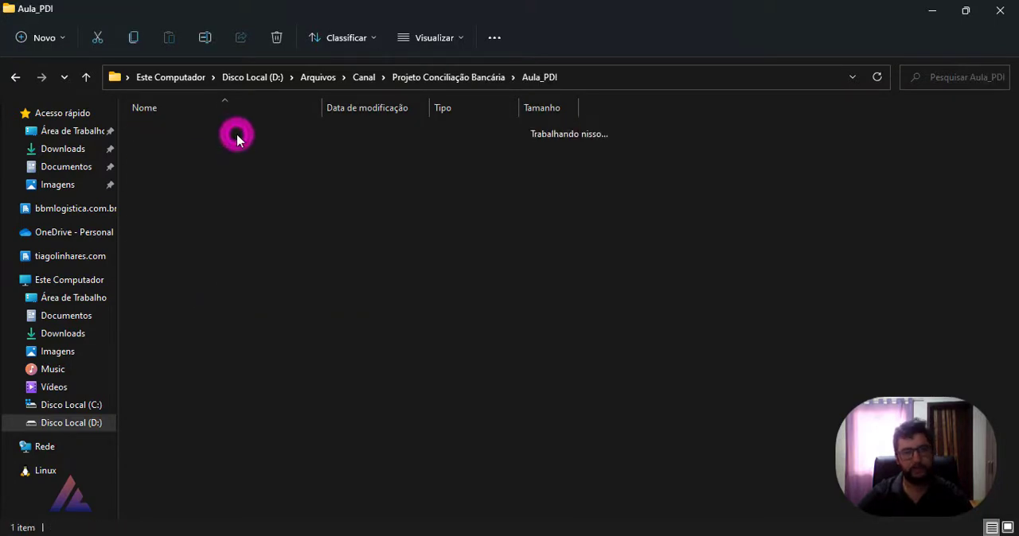
left_click_drag(499, 232, 191, 109)
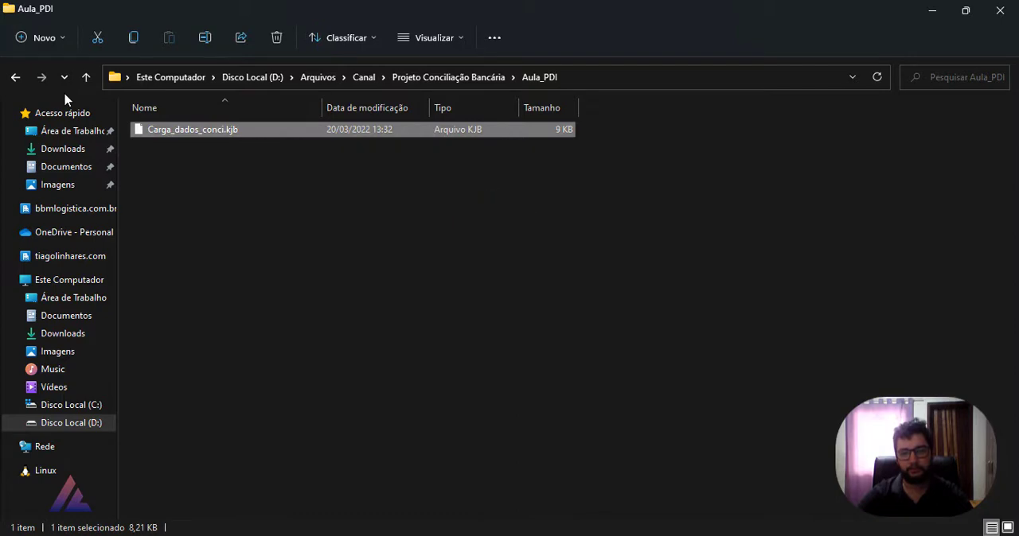
left_click(320, 283)
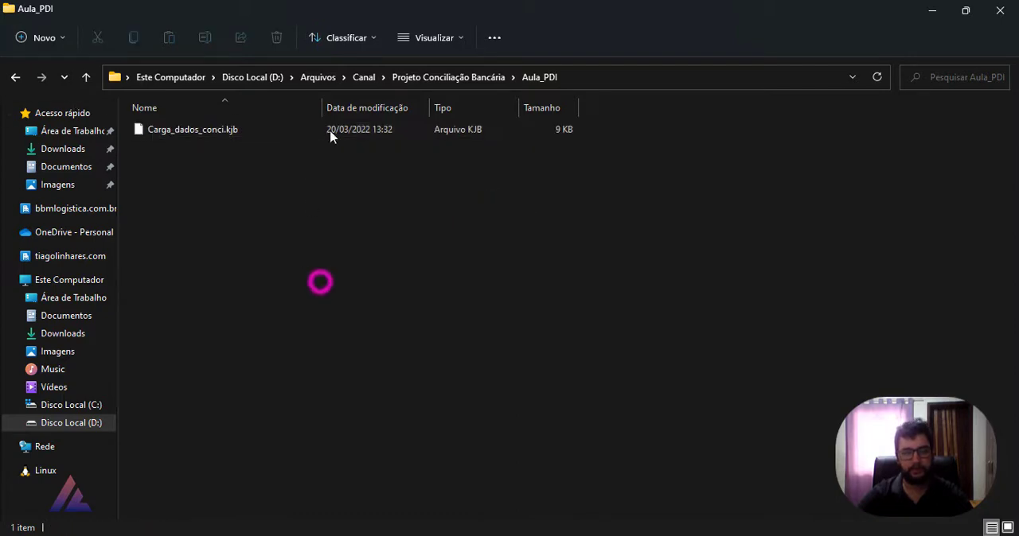
Step: Copy the Dados folder from Projeto Conciliação Bancária into the Aula_PDI folder and open the copy
left_click(404, 78)
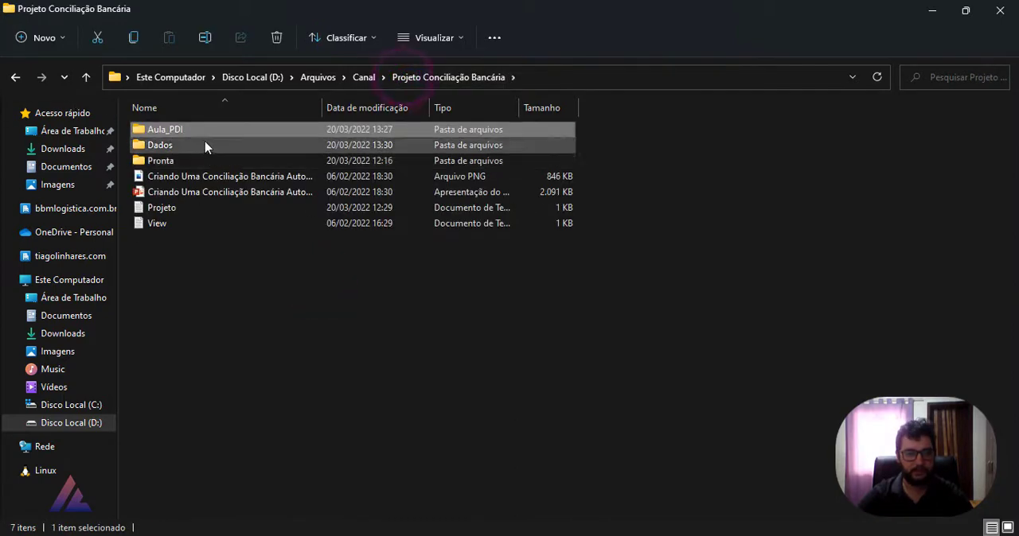
left_click(205, 146)
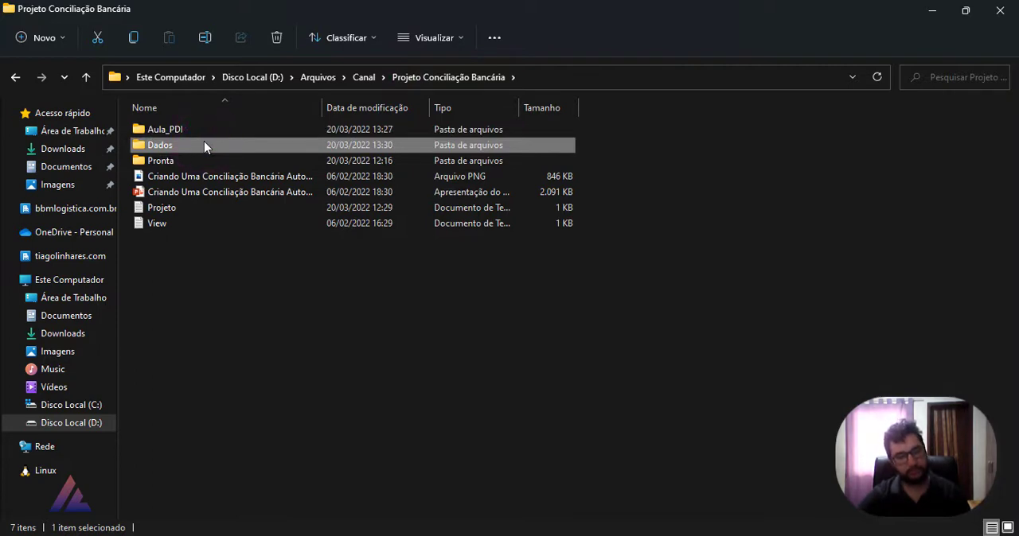
double_click(188, 132)
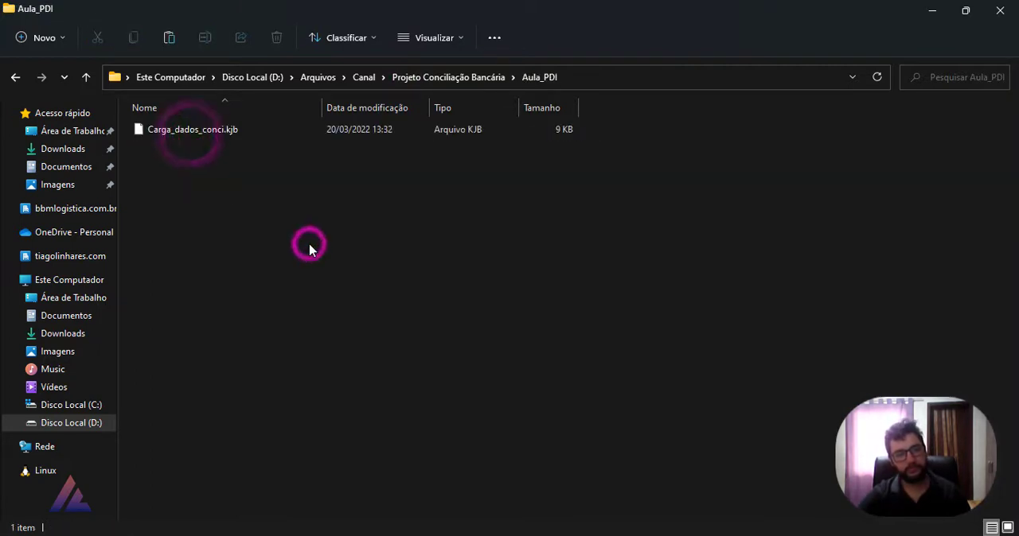
key("ctrl+v")
left_click(323, 209)
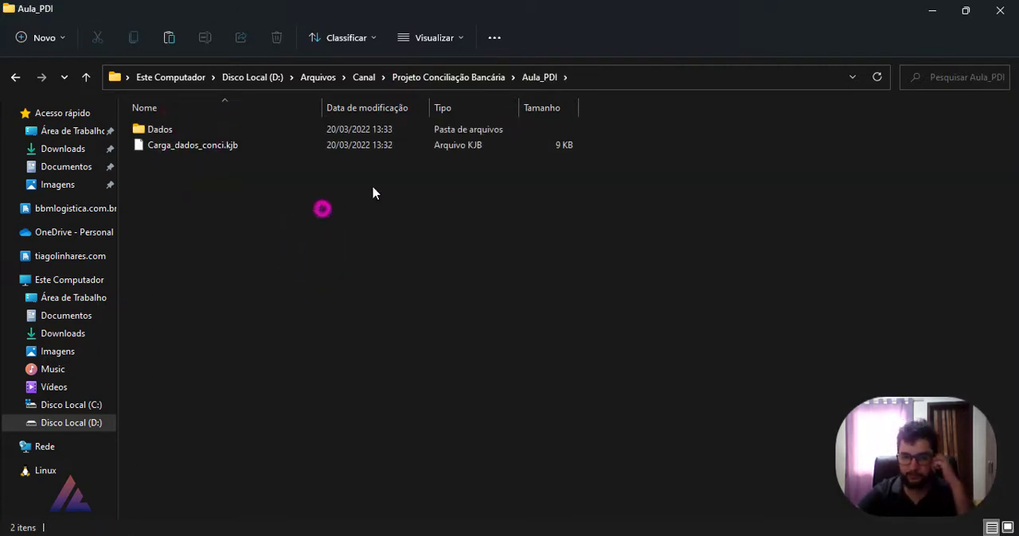
left_click(293, 131)
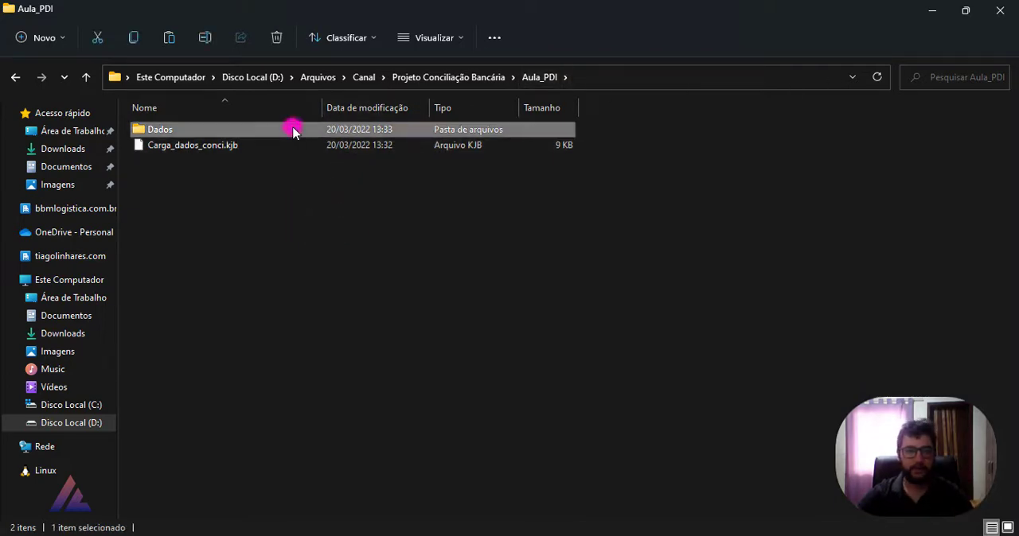
double_click(293, 131)
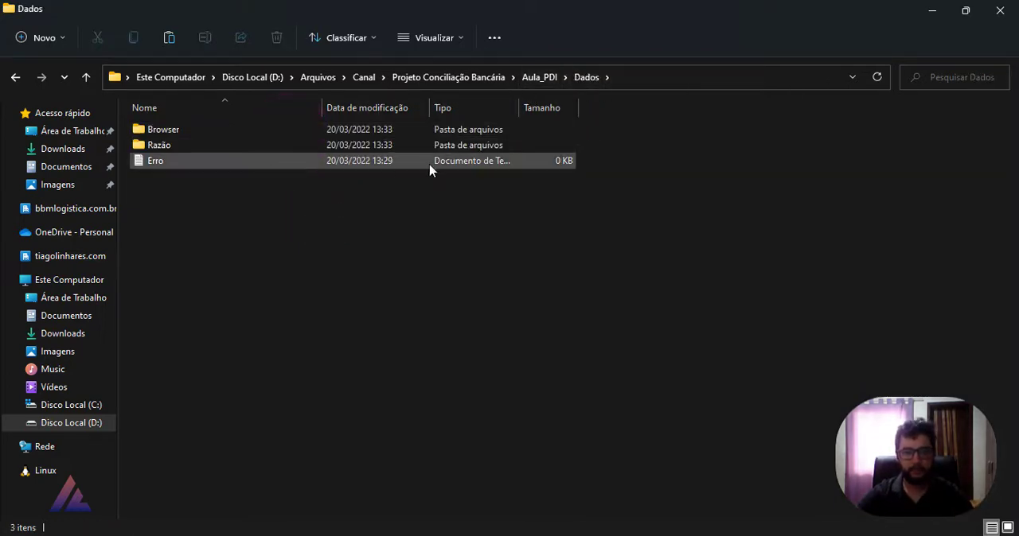
Step: Back in Spoon, change the path checked by Existe_Erro to ${Internal.Entry.Current.Directory}\Dados\Erro.txt and rerun the Carga_dados_conci job
key("alt+Tab")
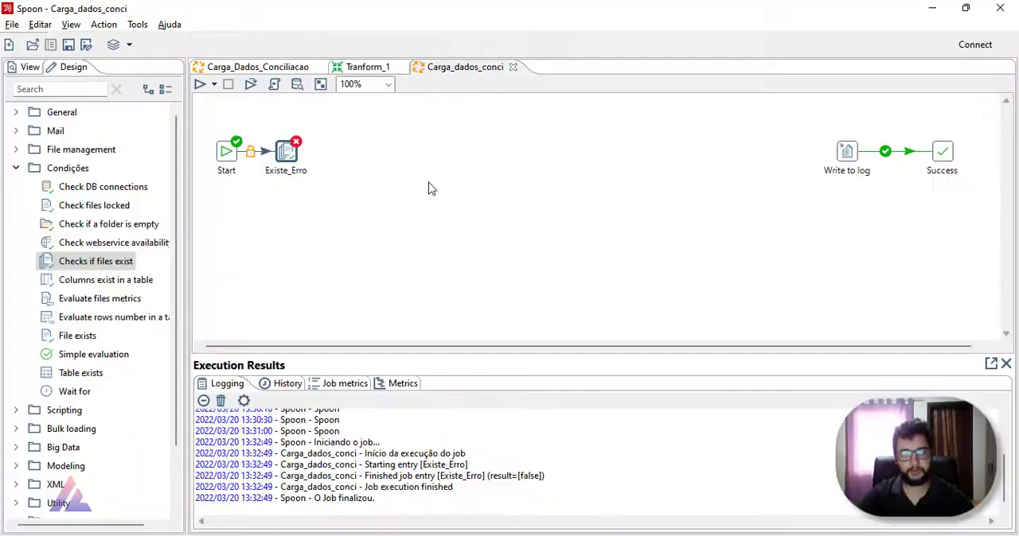
double_click(296, 156)
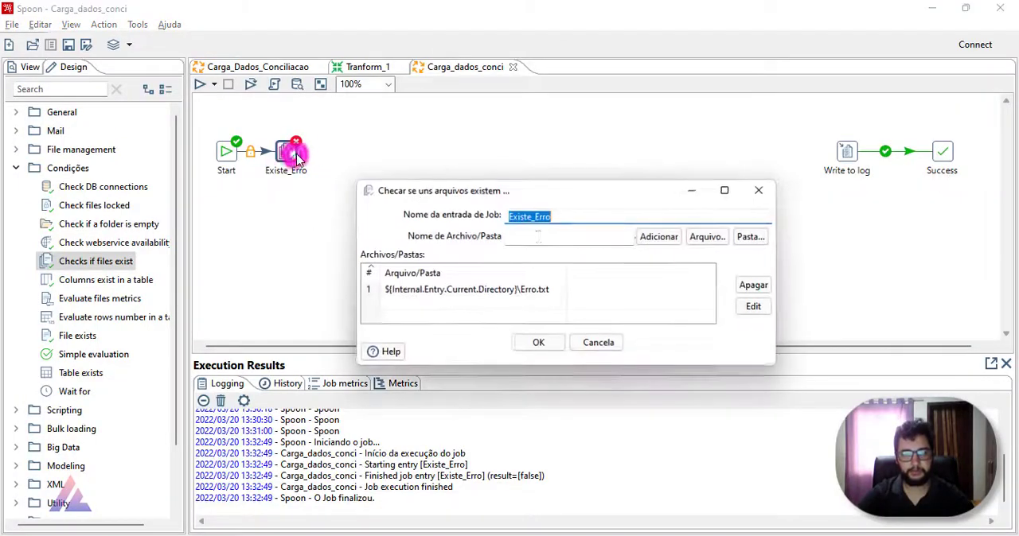
left_click(518, 289)
left_click(518, 288)
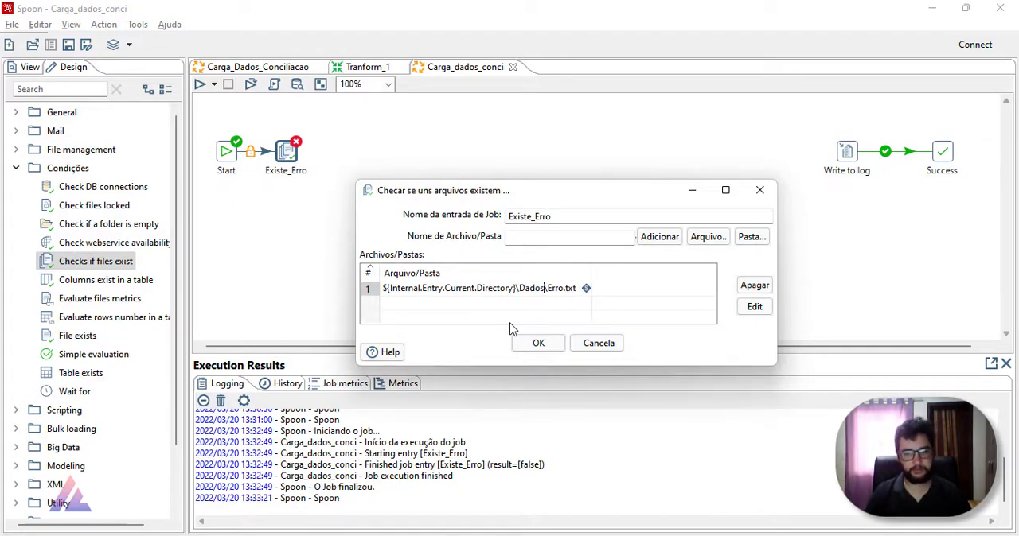
left_click(540, 343)
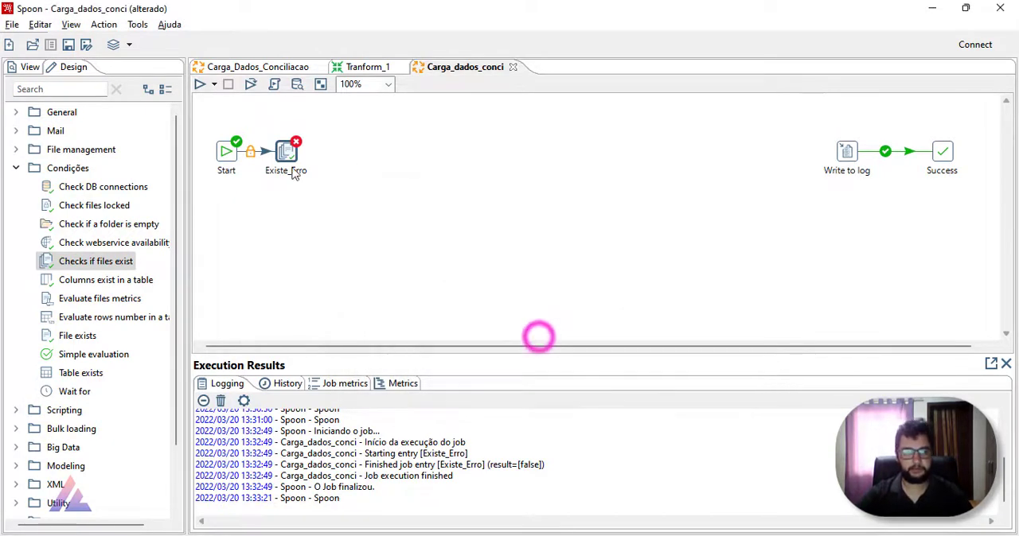
left_click(199, 85)
left_click(678, 443)
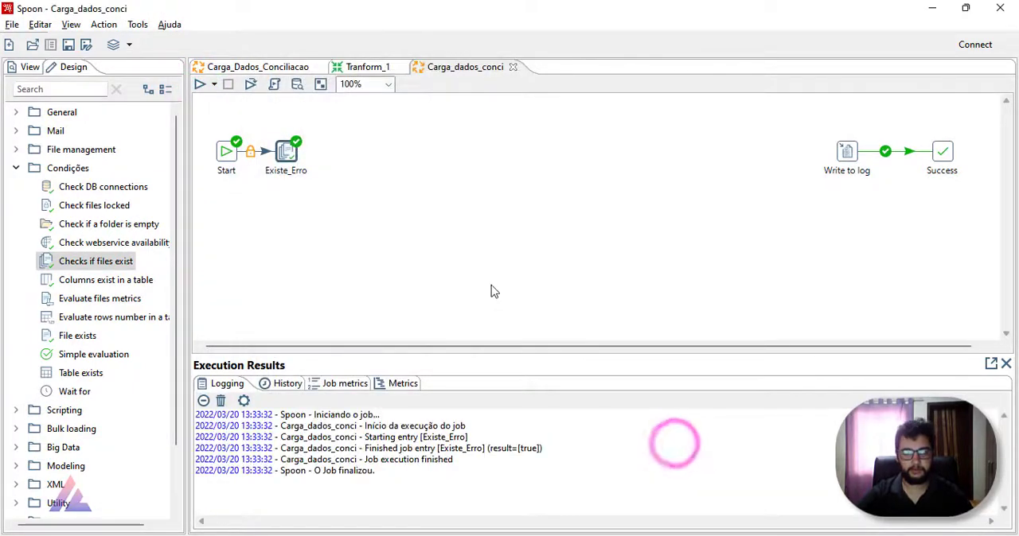
Step: Compare the file path in Existe_Erro with the Aula_PDI and Dados folders in File Explorer, and return to the job
double_click(288, 153)
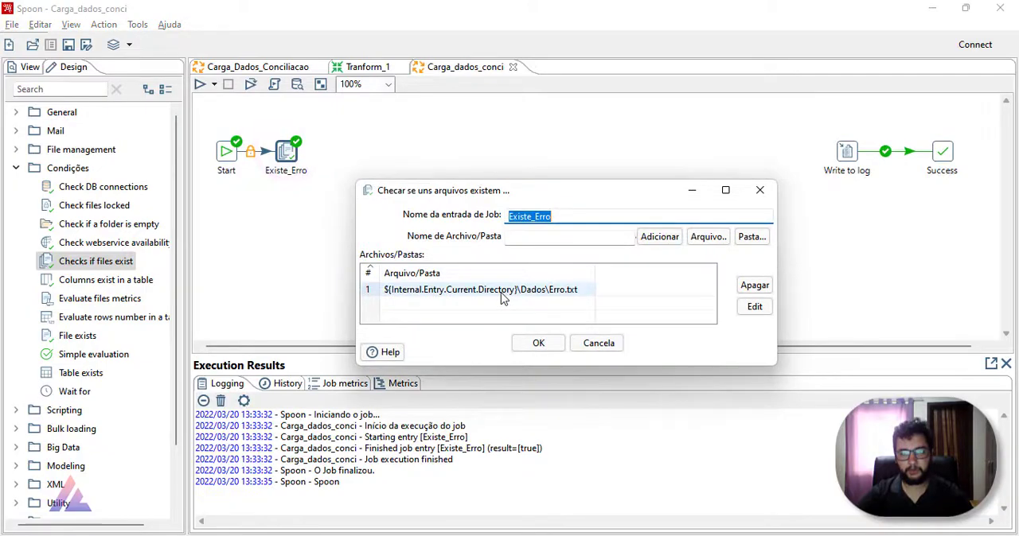
left_click(396, 535)
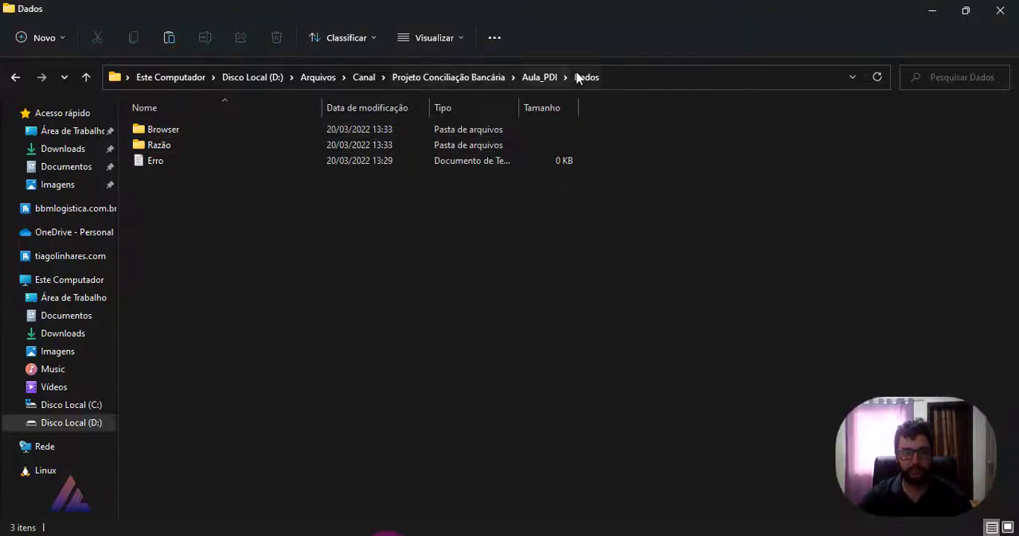
left_click(16, 78)
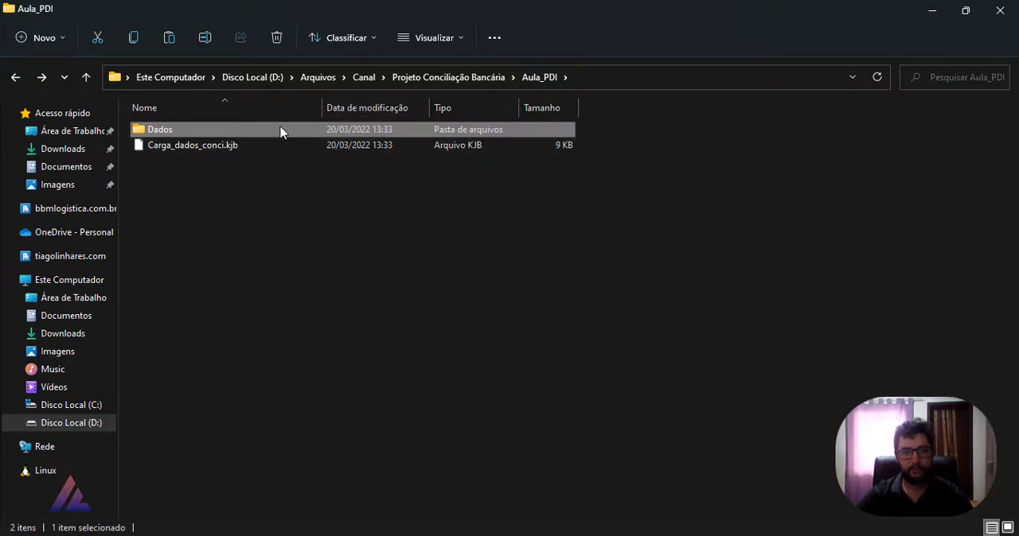
double_click(196, 134)
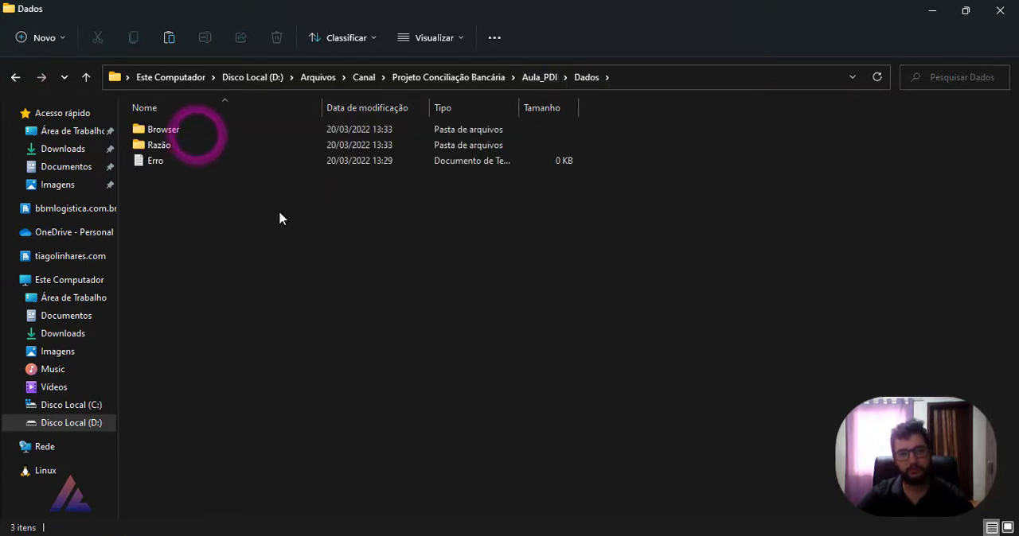
left_click_drag(280, 215, 144, 171)
left_click(172, 187)
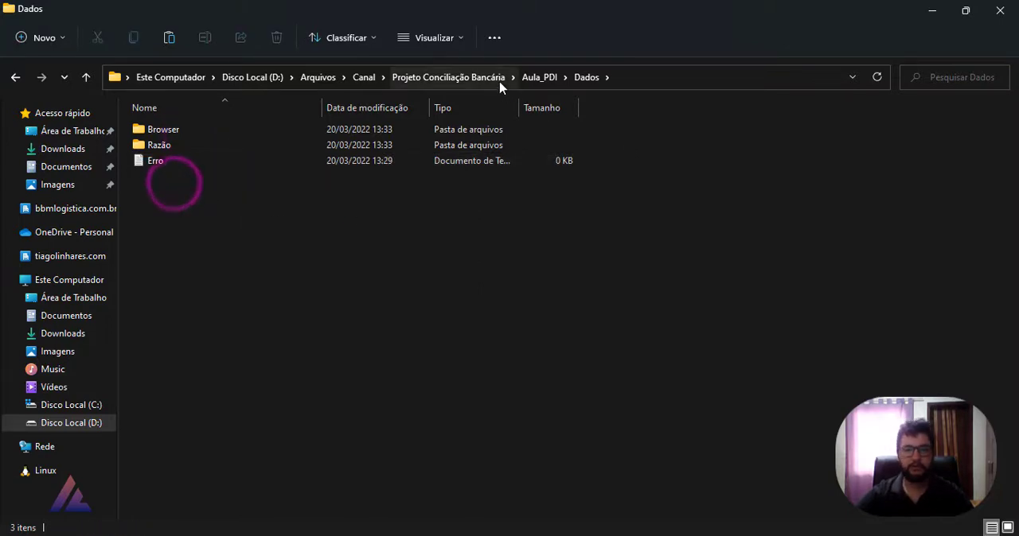
left_click(526, 80)
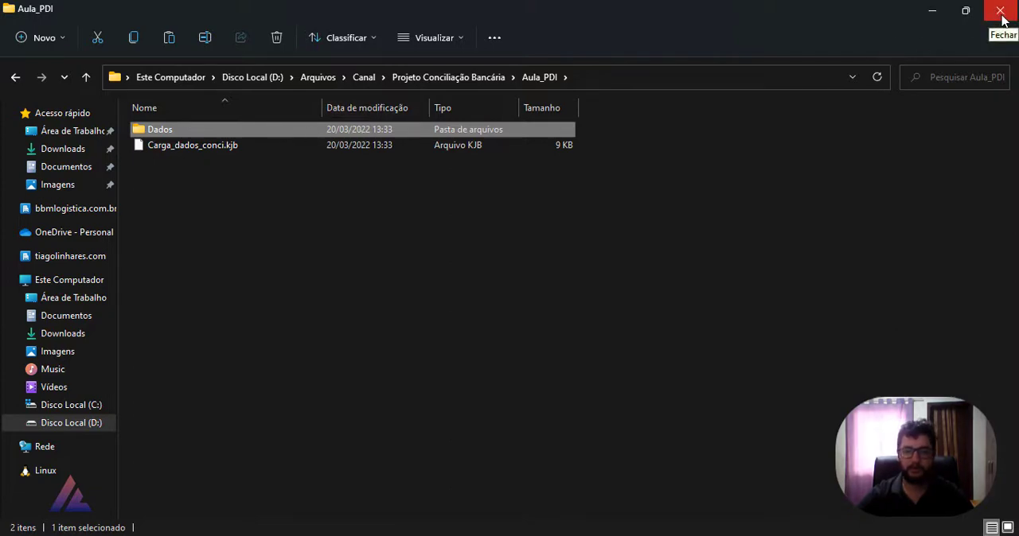
left_click(933, 16)
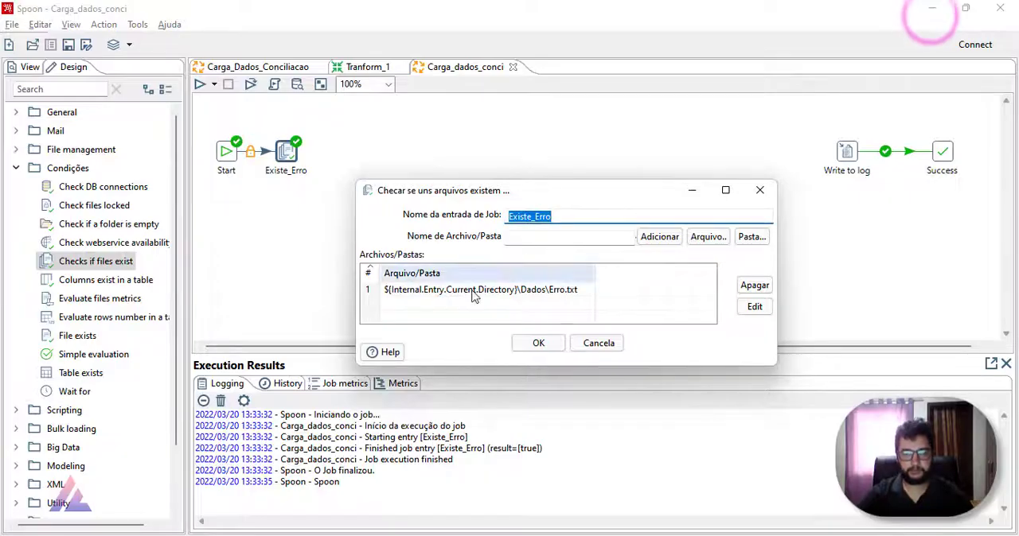
left_click(534, 343)
Step: Add a Delete file entry from File management to the job and link it from Existe_Erro
left_click_drag(288, 153, 300, 153)
left_click(373, 188)
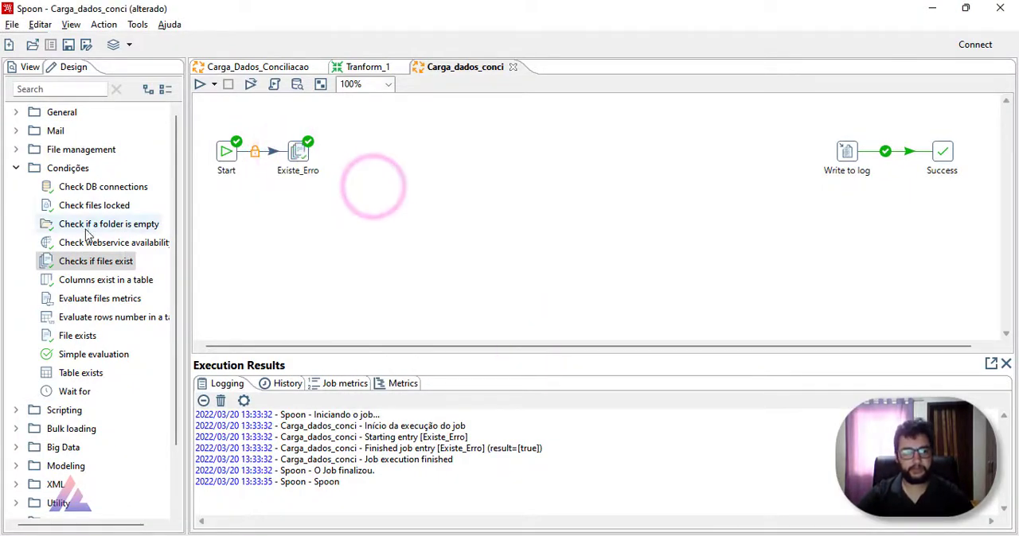
left_click(16, 168)
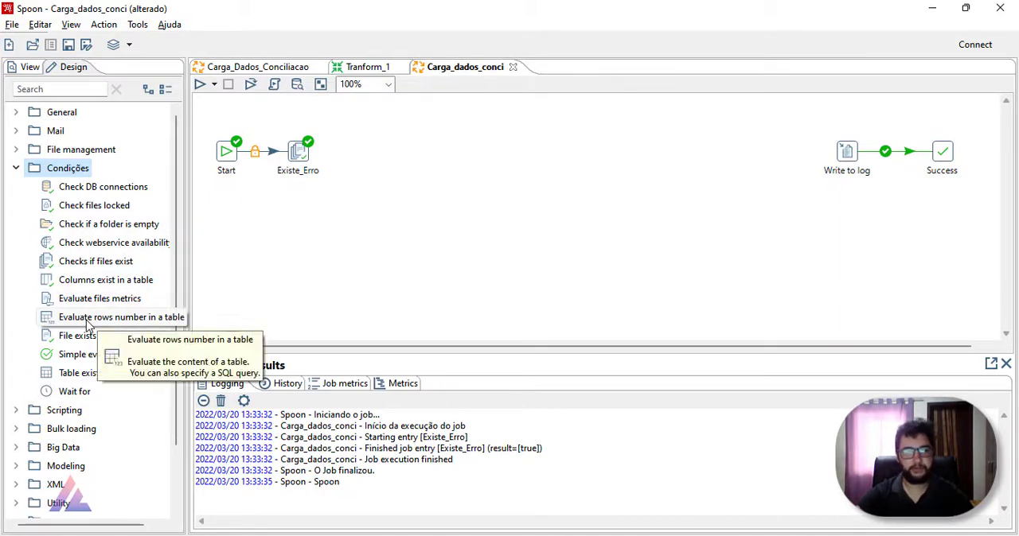
mouse_move(227, 153)
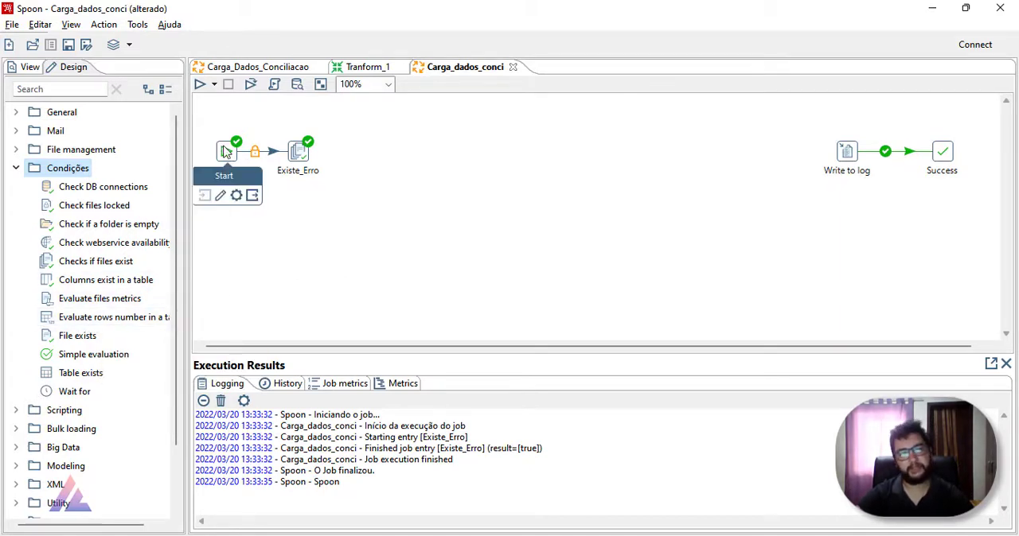
left_click(16, 170)
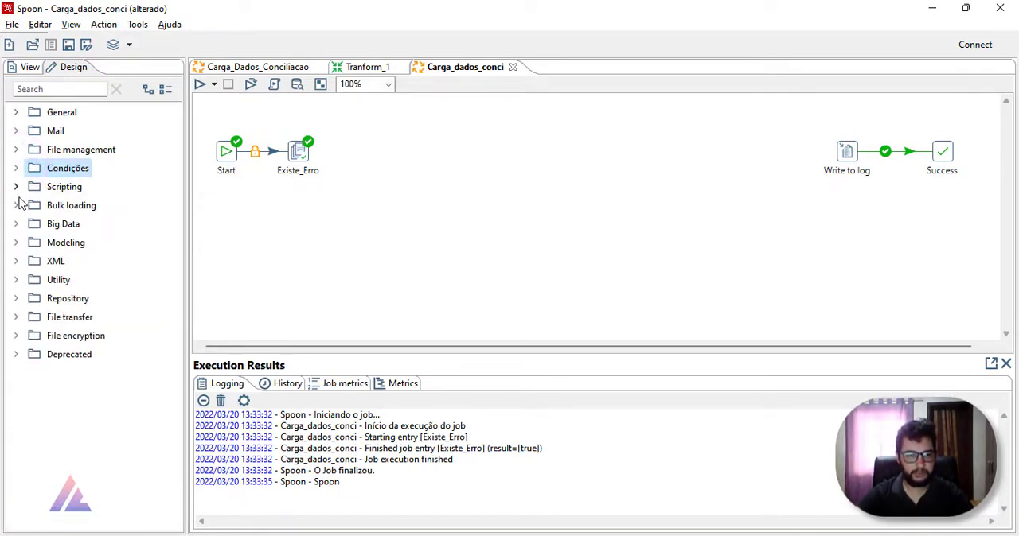
left_click(16, 150)
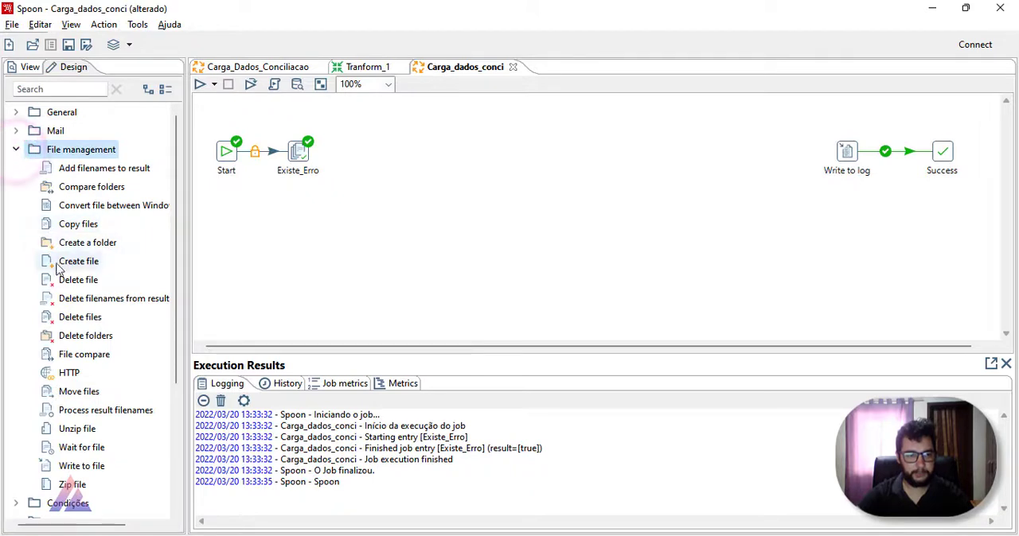
left_click_drag(77, 280, 370, 129)
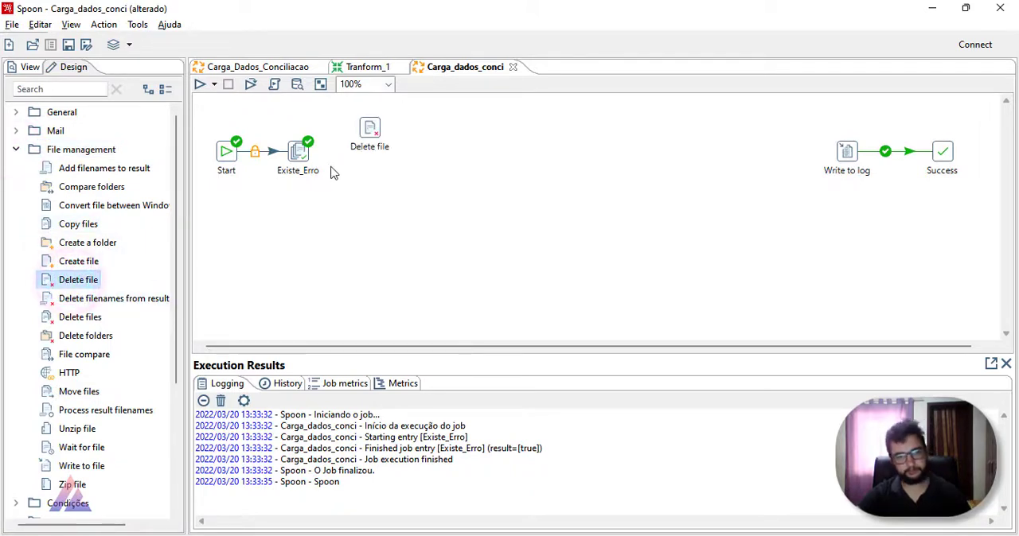
left_click_drag(299, 152, 367, 130)
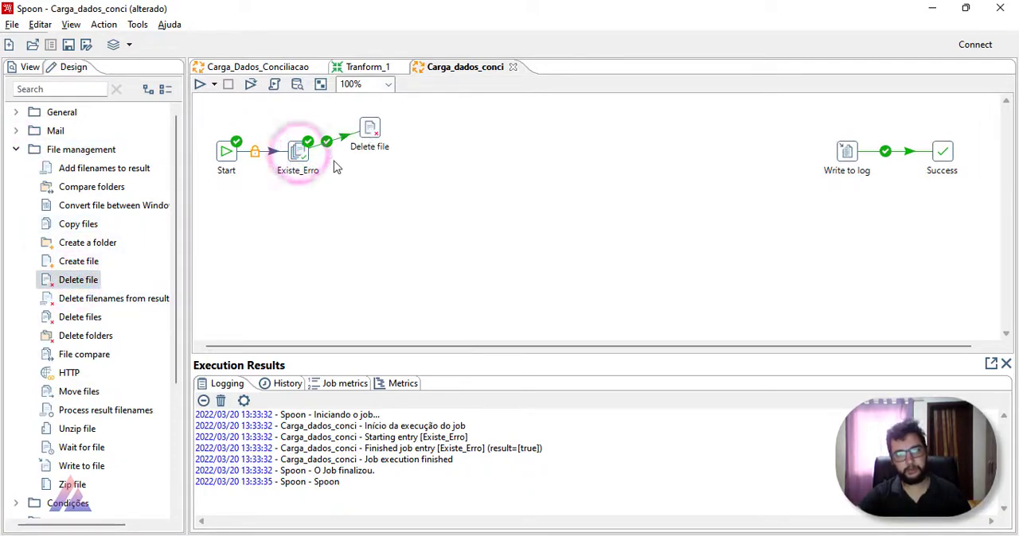
left_click(295, 153)
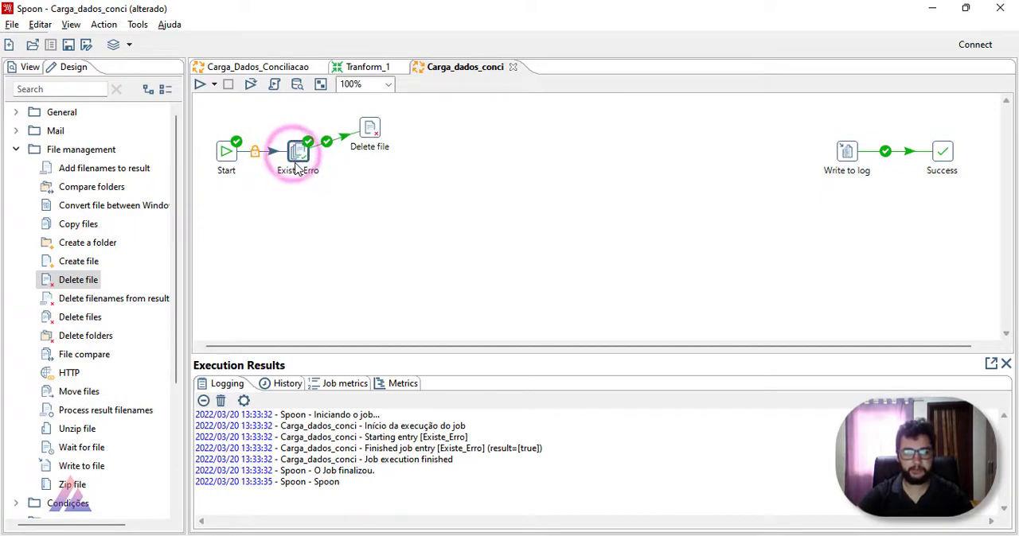
left_click_drag(294, 164, 296, 158)
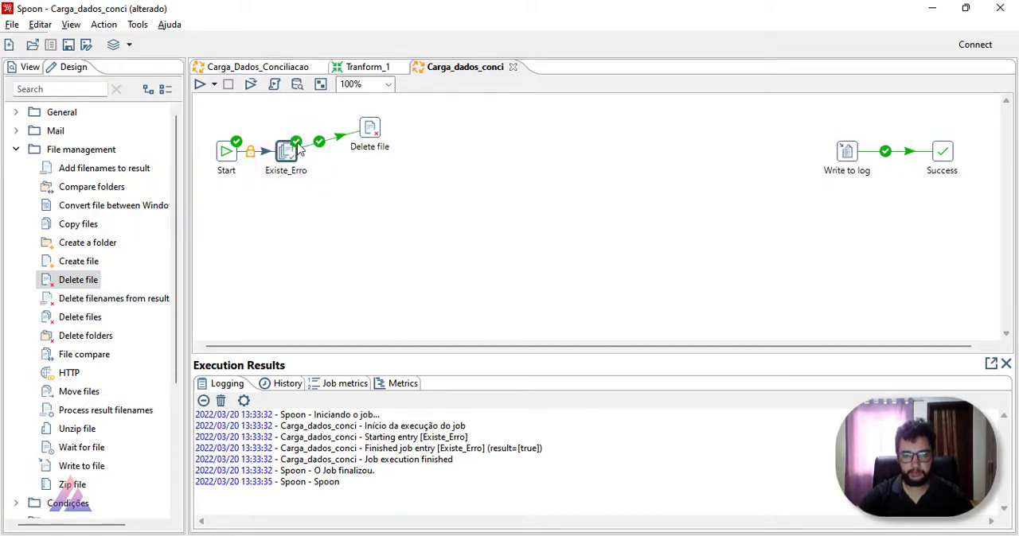
Step: Choose the Erro file from the Aula_PDI\Dados folder as the target of the Delete file entry
double_click(369, 127)
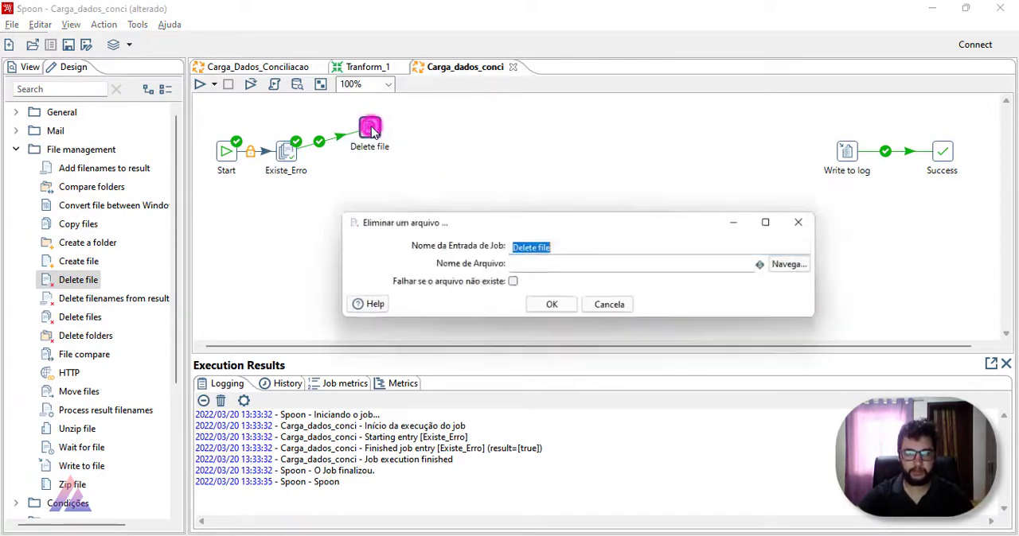
left_click(799, 265)
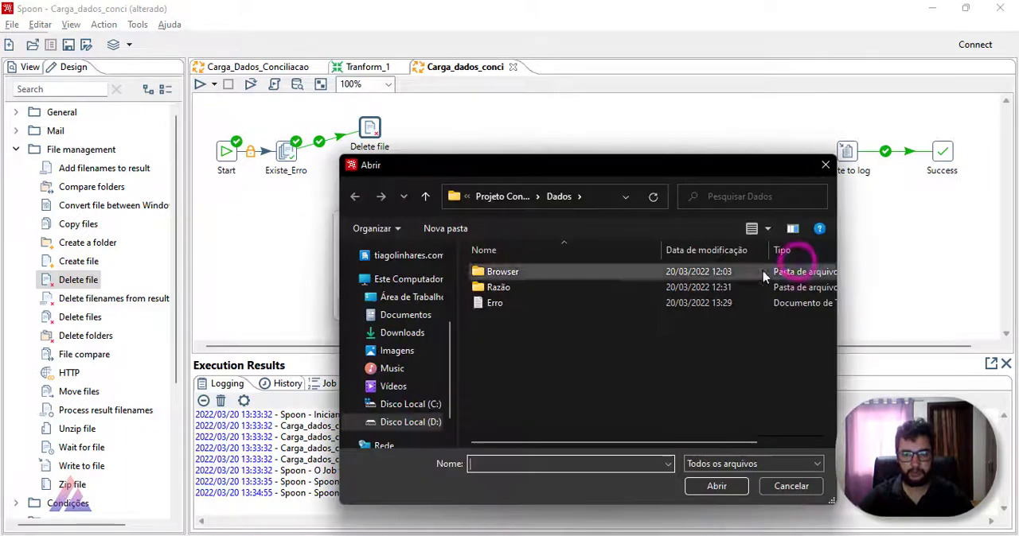
left_click(517, 196)
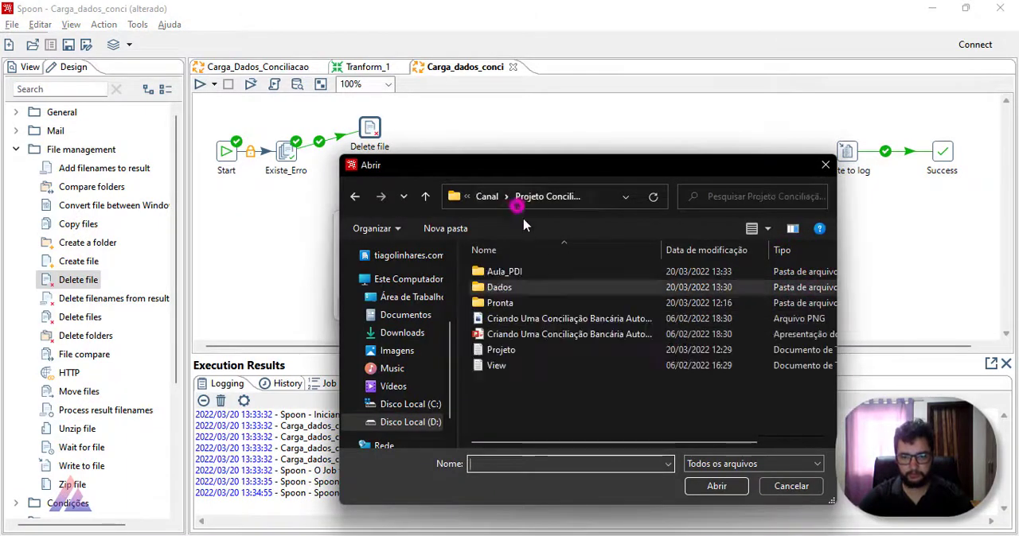
double_click(543, 273)
double_click(543, 272)
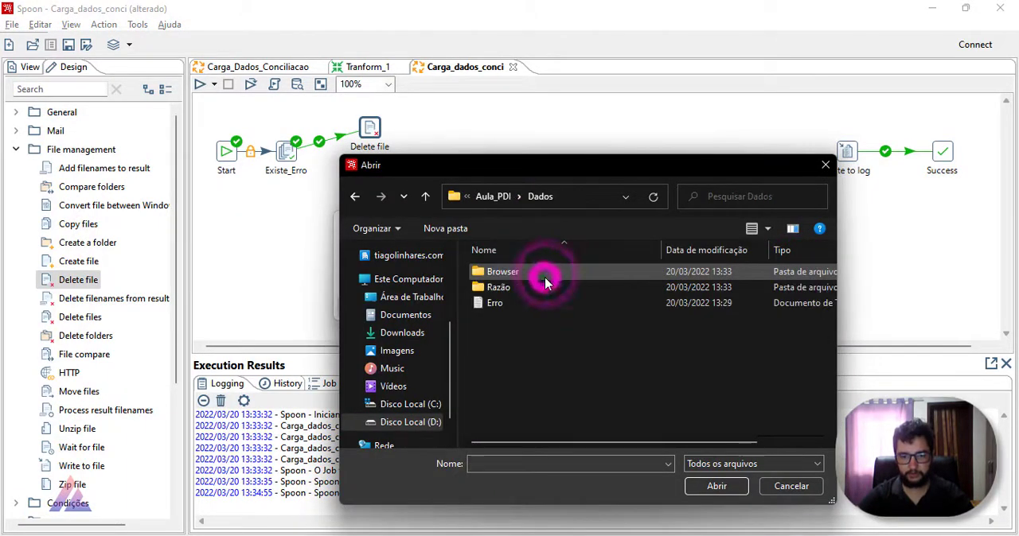
double_click(546, 301)
left_click(548, 306)
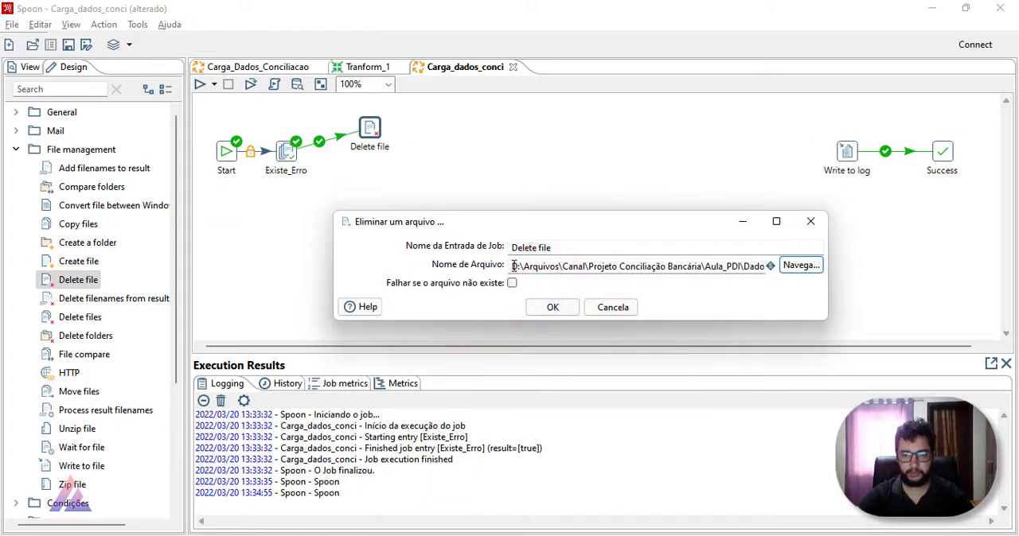
Step: Replace the folder part of the Delete file path so it reads ${Internal.Entry.Current.Directory}\Dados\Erro.txt, and accept the settings
left_click_drag(512, 266, 723, 280)
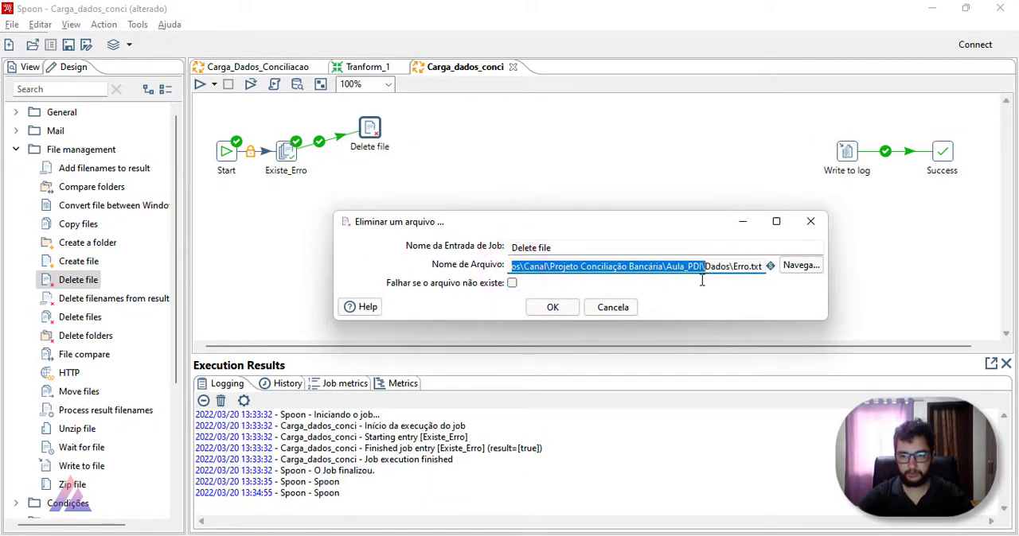
key("BackSpace")
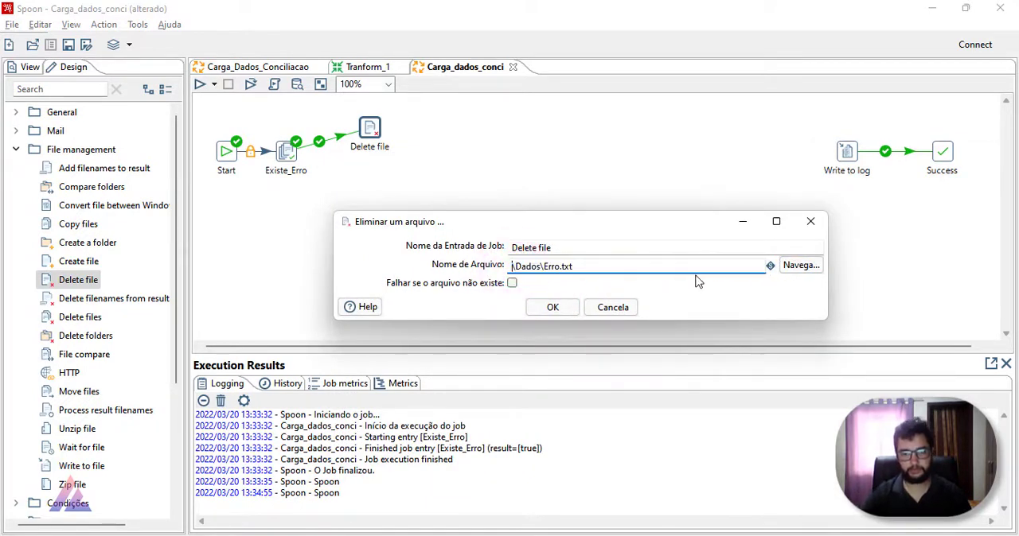
key("ctrl+space")
double_click(624, 315)
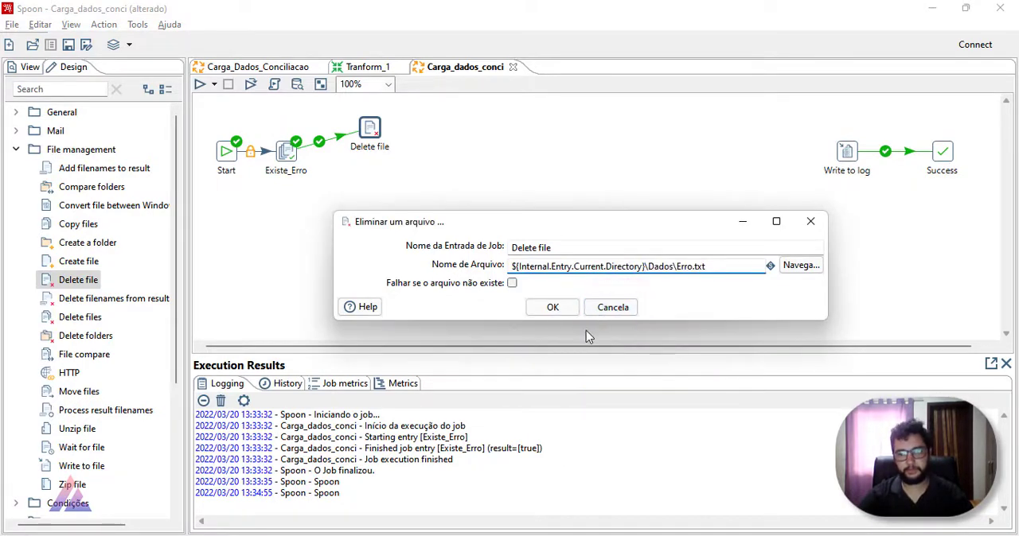
left_click(551, 308)
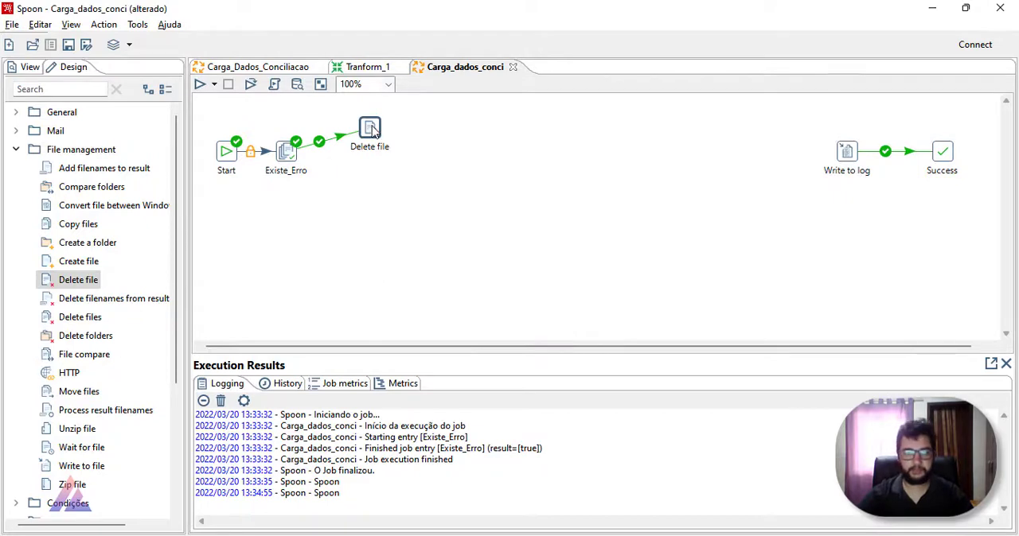
Step: Bring Delete file slightly closer to Existe_Erro, then add a Create file entry linked from Existe_Erro on failure
left_click_drag(373, 132, 362, 133)
left_click(421, 132)
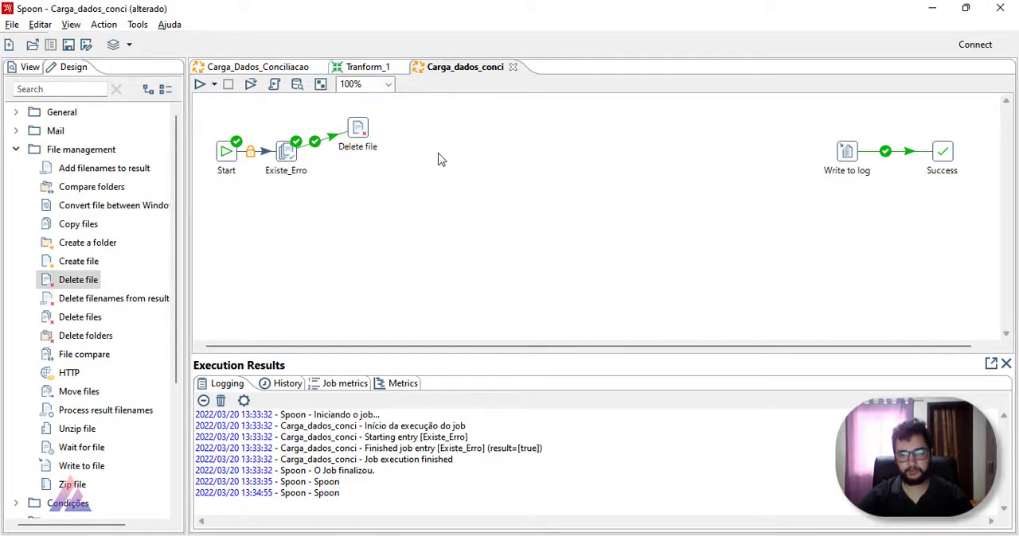
mouse_move(293, 159)
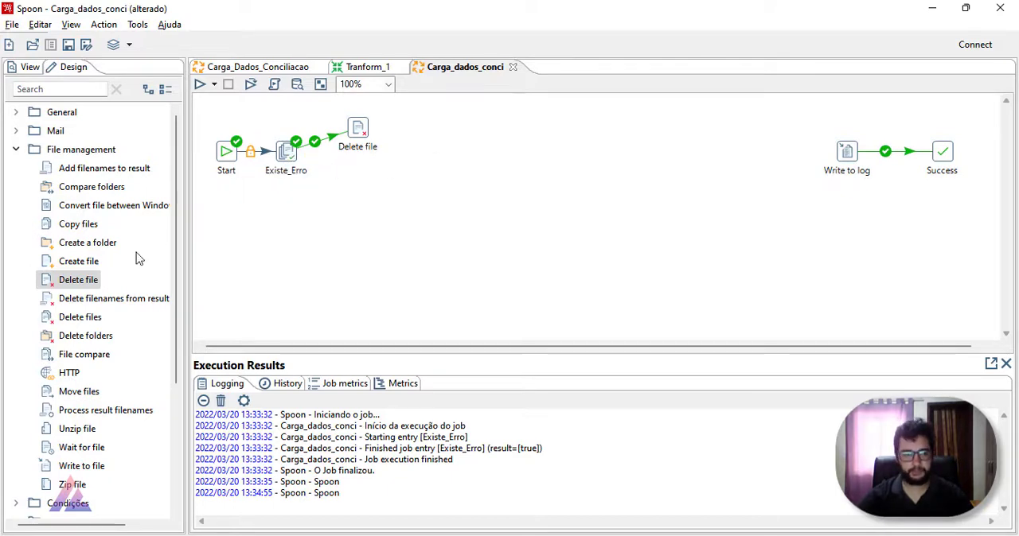
left_click_drag(78, 261, 417, 153)
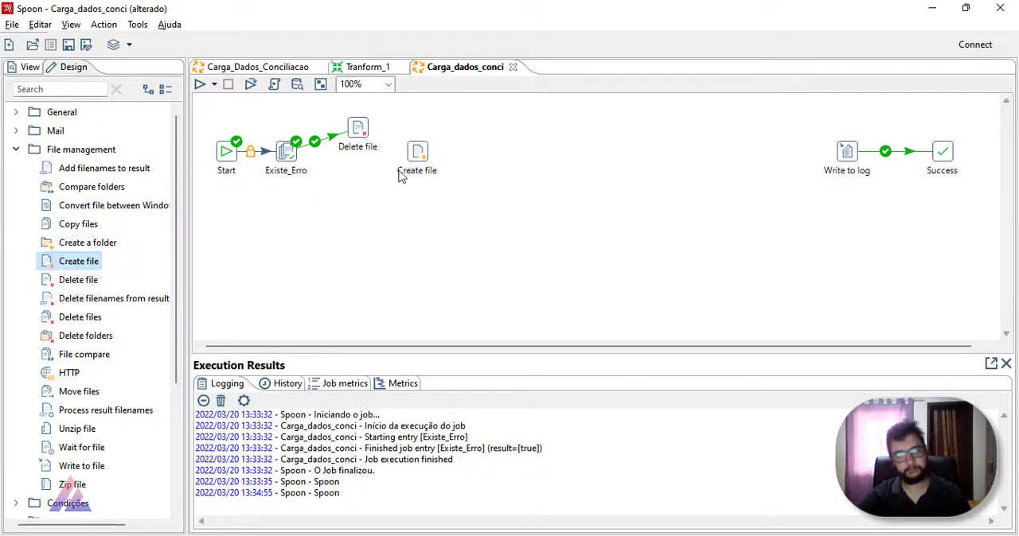
left_click_drag(291, 157, 416, 153)
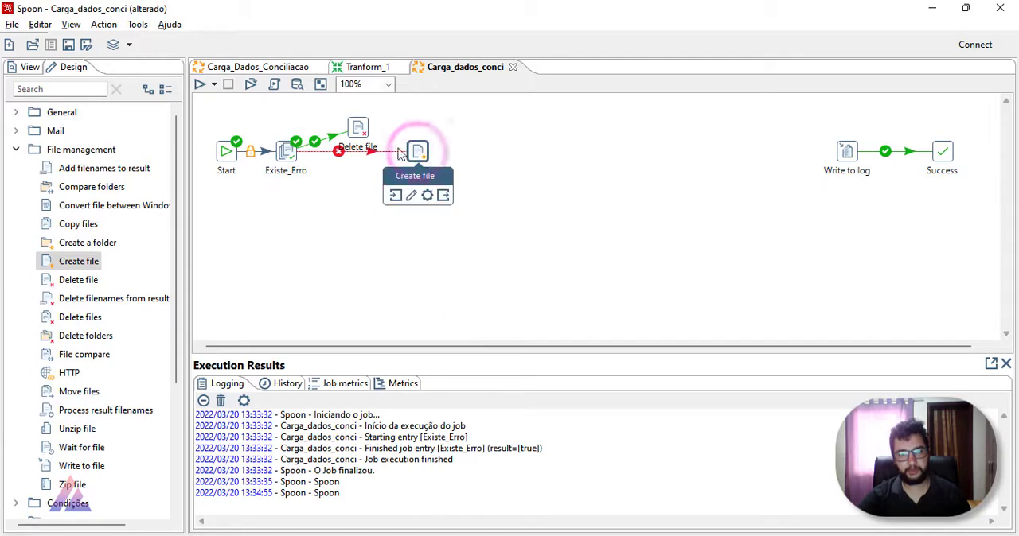
Step: Move the Start, Existe_Erro, Delete file and Create file group lower on the canvas and bring the two file entries closer to Existe_Erro
left_click_drag(362, 130, 374, 120)
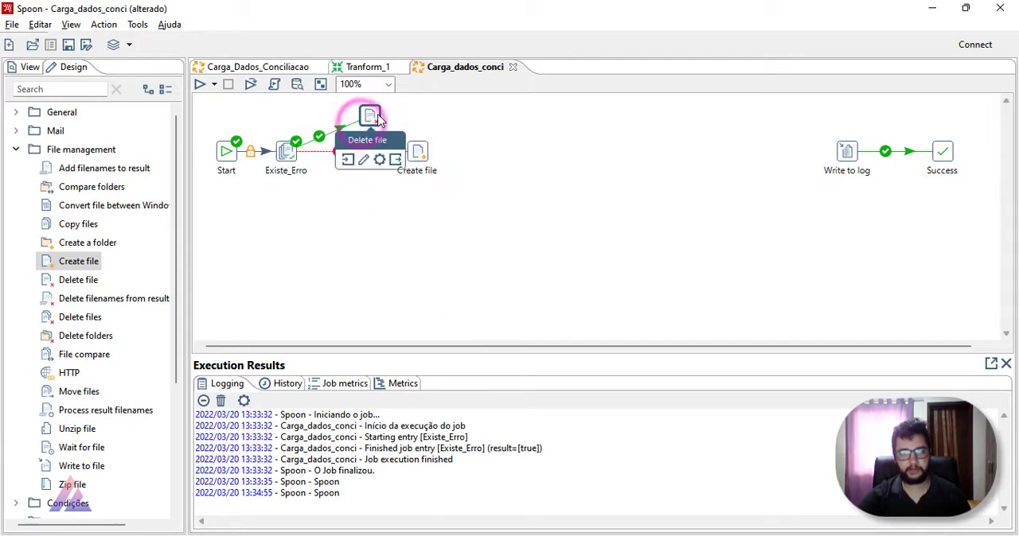
left_click(332, 195)
left_click_drag(200, 96, 566, 234)
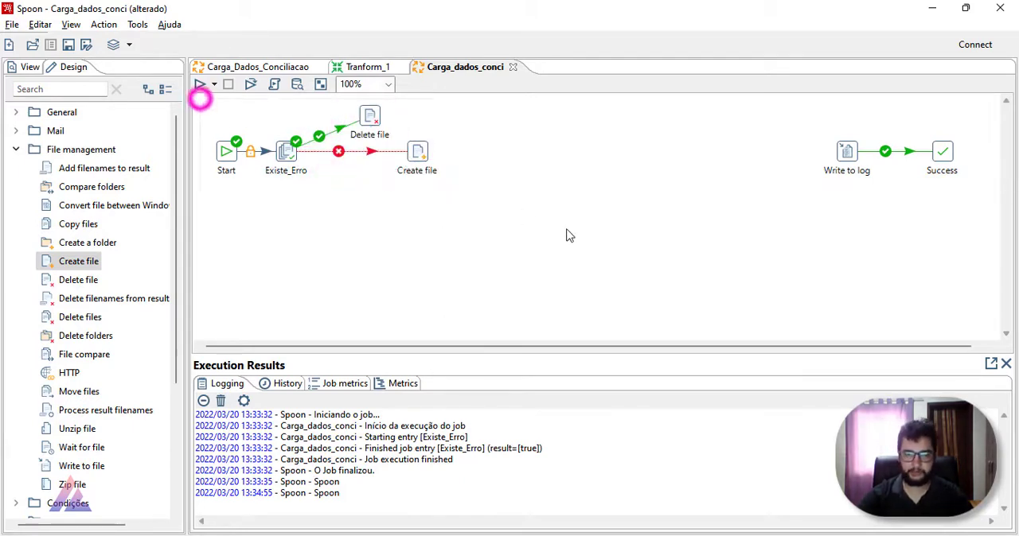
left_click_drag(419, 154, 421, 204)
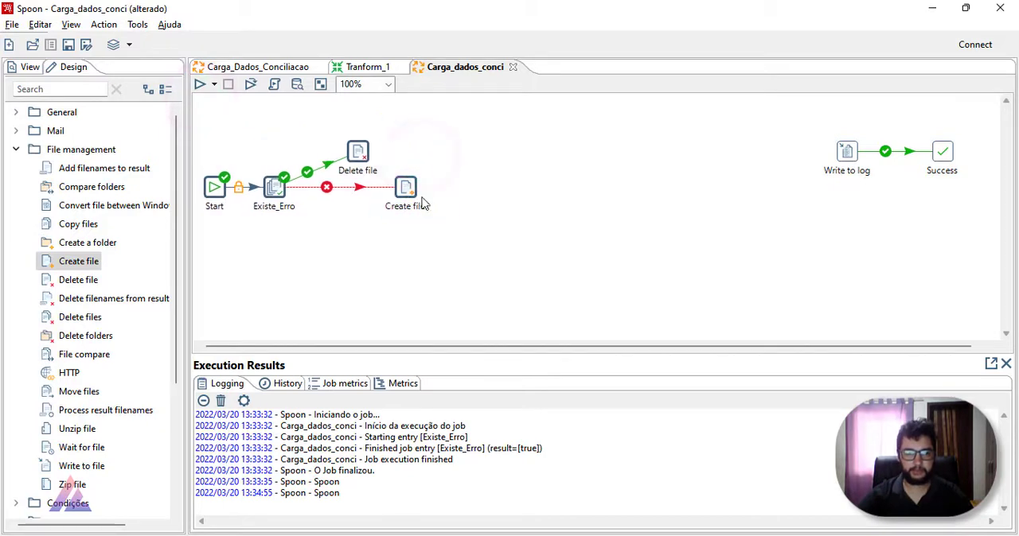
left_click_drag(358, 158, 338, 160)
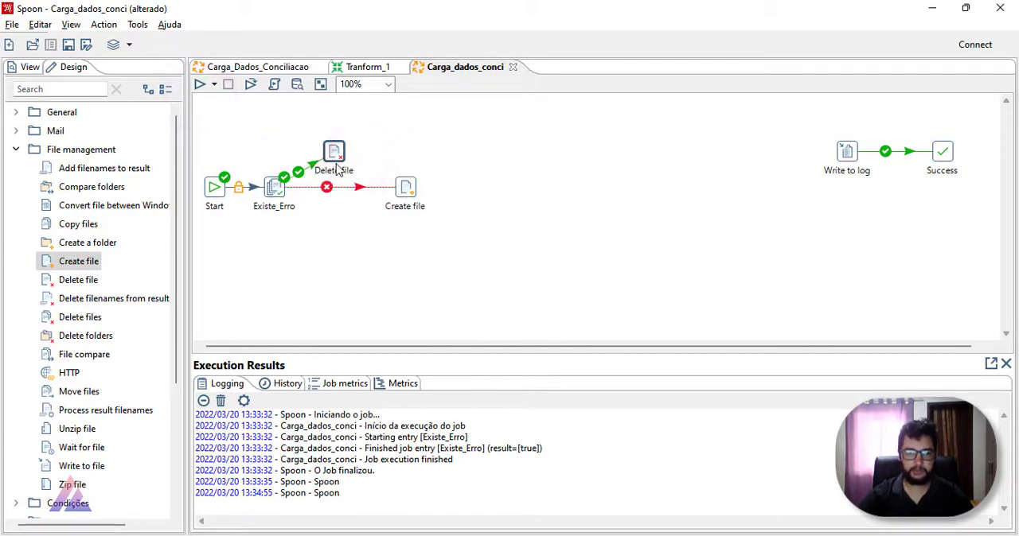
left_click_drag(398, 194, 375, 192)
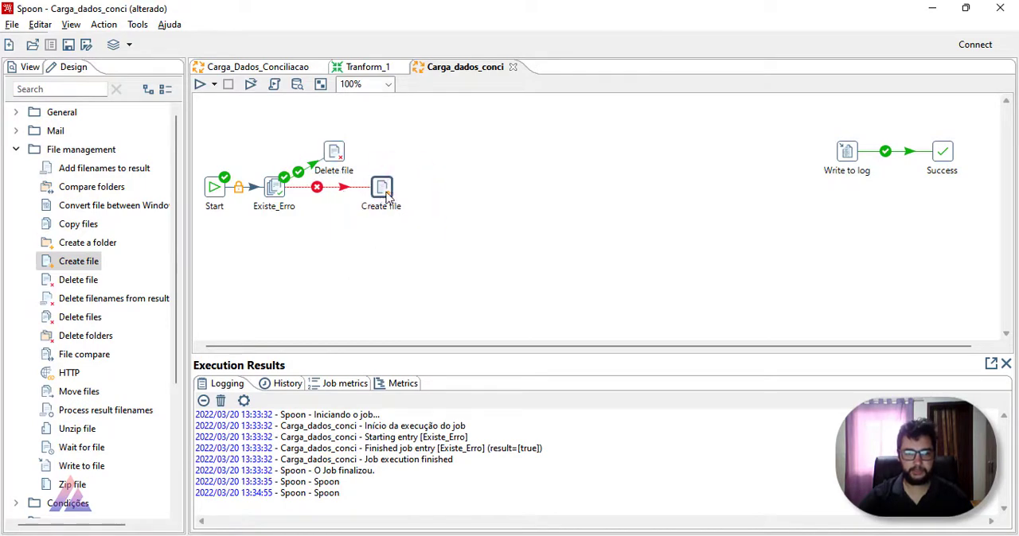
Step: Set the Create file entry's file name to ${Internal.Entry.Current.Directory}\Dados\Erro.txt and run the Carga_dados_conci job
double_click(382, 187)
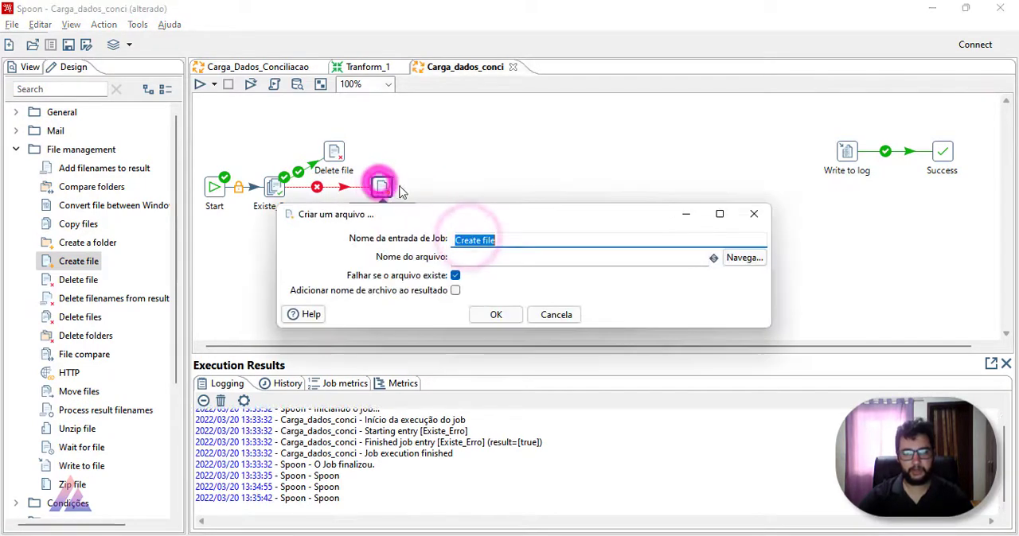
left_click(736, 261)
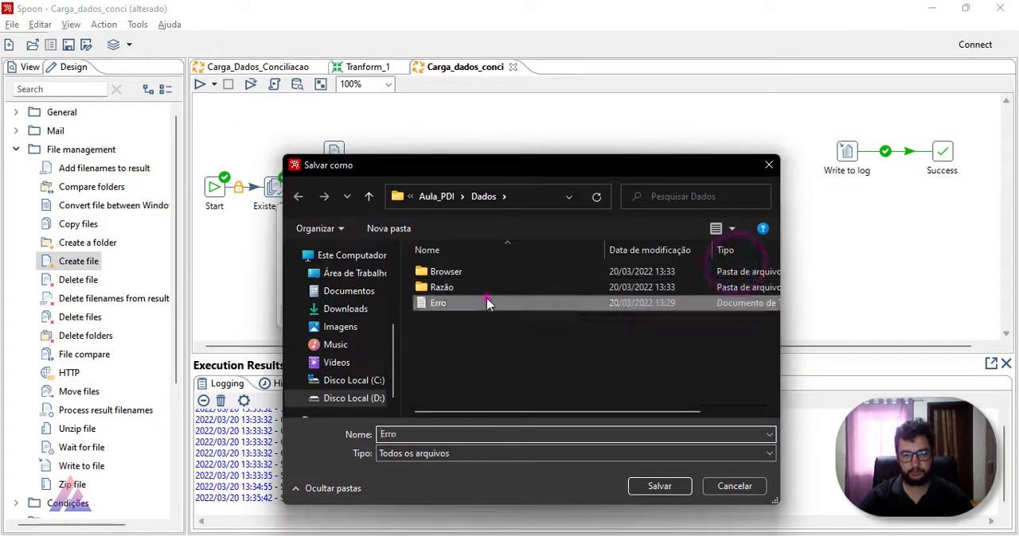
double_click(486, 299)
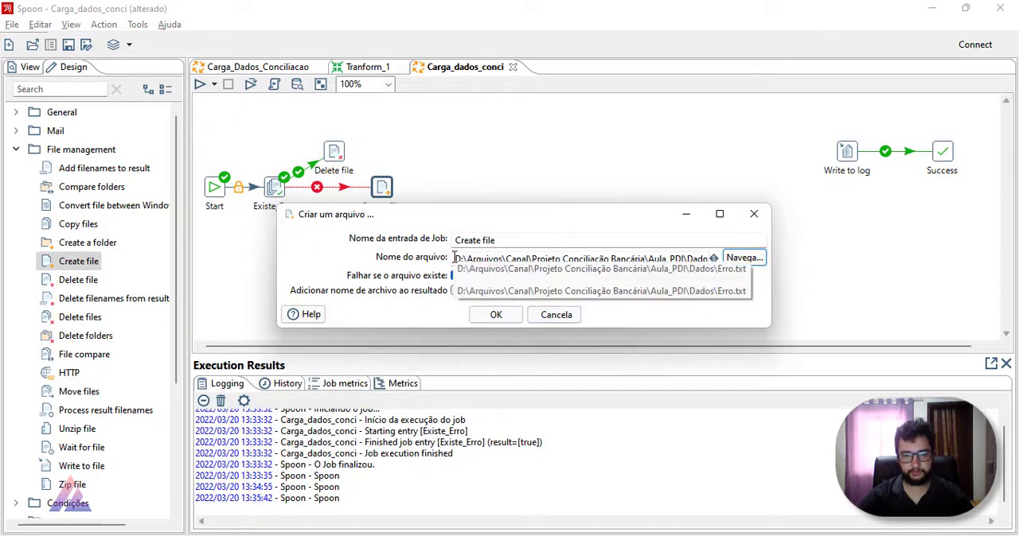
left_click_drag(452, 260, 653, 276)
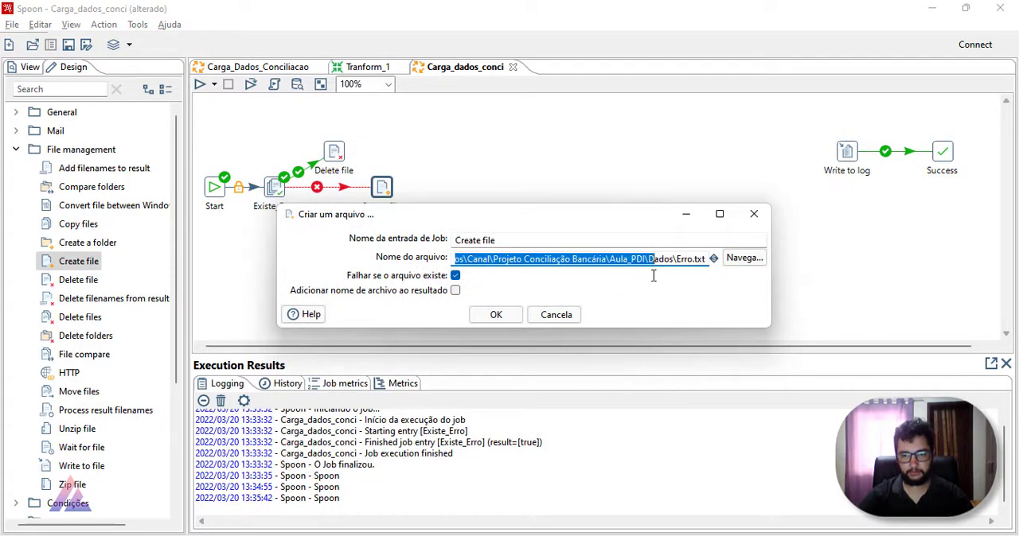
key("BackSpace")
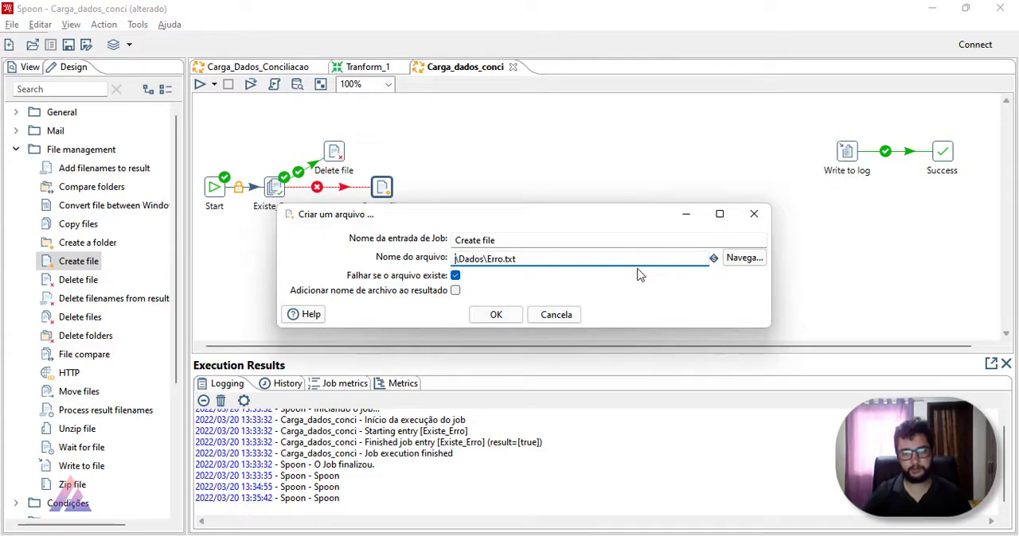
key("ctrl+space")
double_click(597, 306)
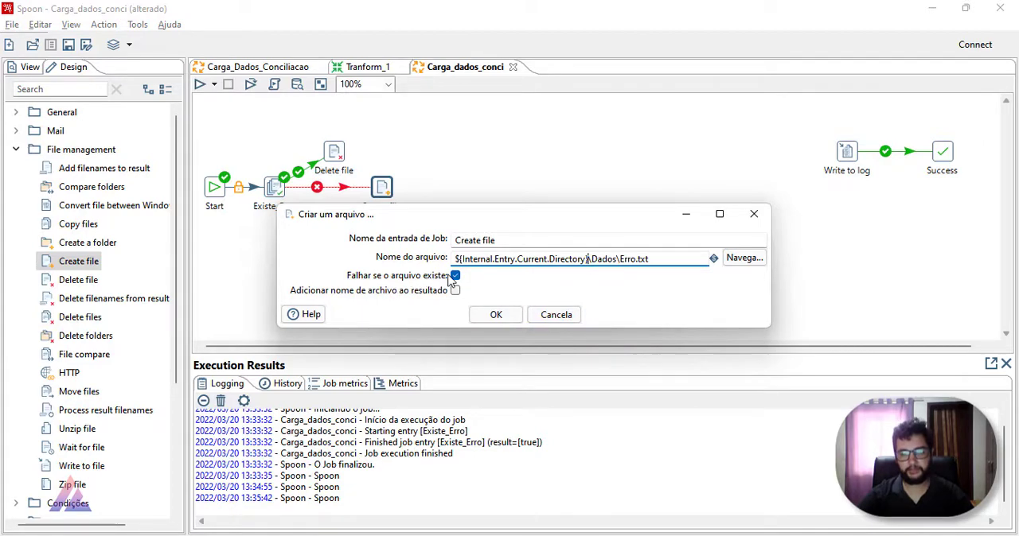
left_click(493, 315)
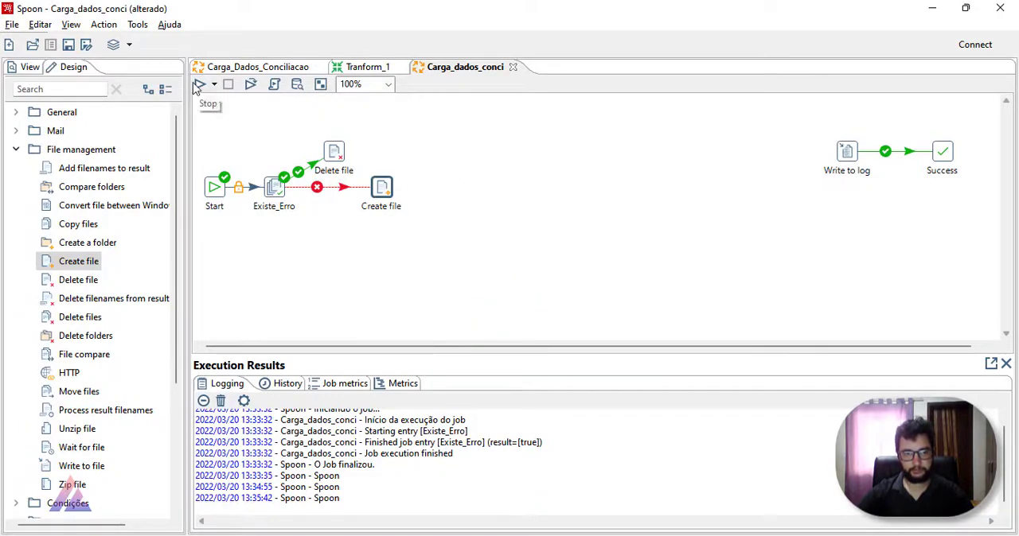
left_click(199, 85)
left_click(686, 443)
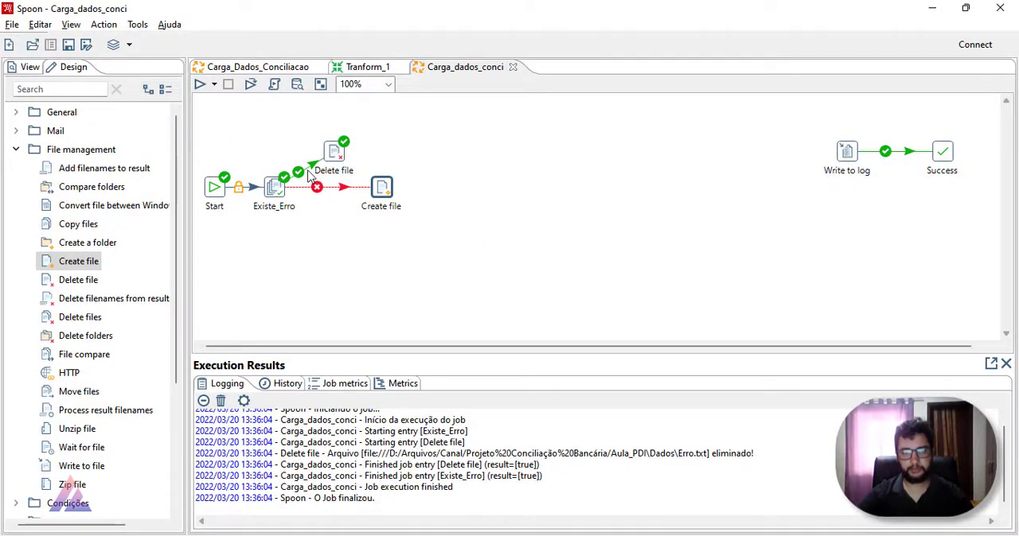
Step: Link Delete file to Create file on success, spacing Create file farther out, and rerun the job
mouse_move(340, 153)
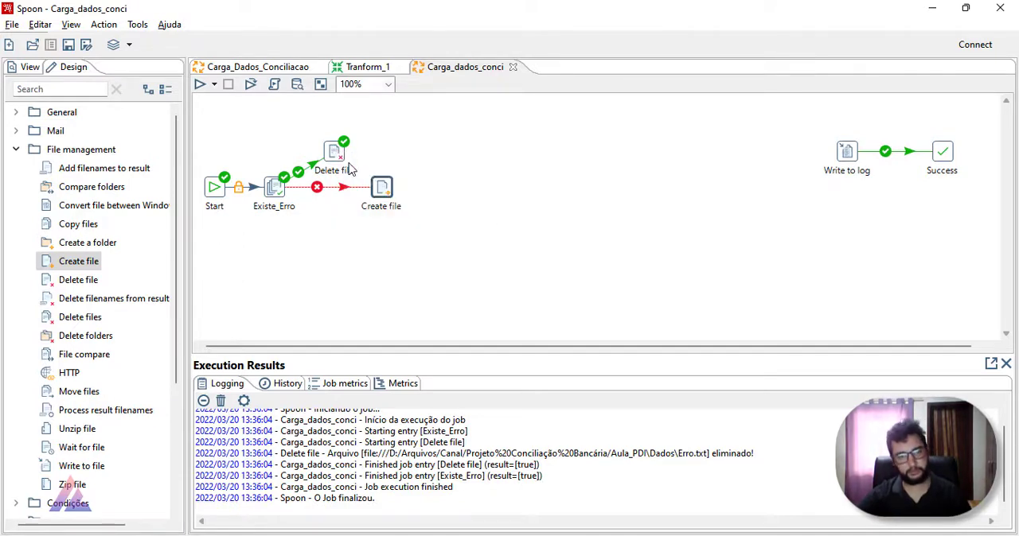
left_click(338, 151)
left_click_drag(384, 193, 408, 193)
mouse_move(271, 191)
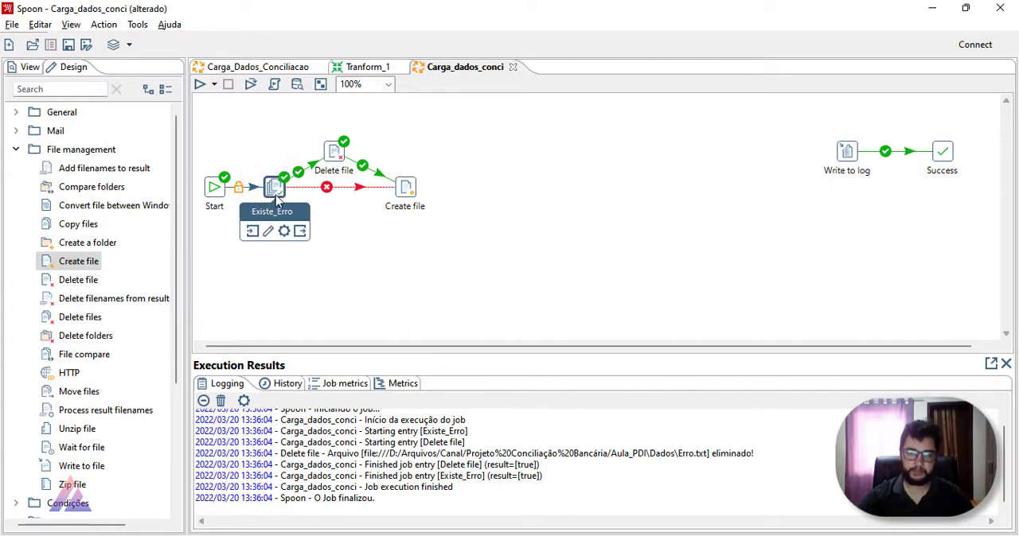
mouse_move(404, 195)
left_click(200, 84)
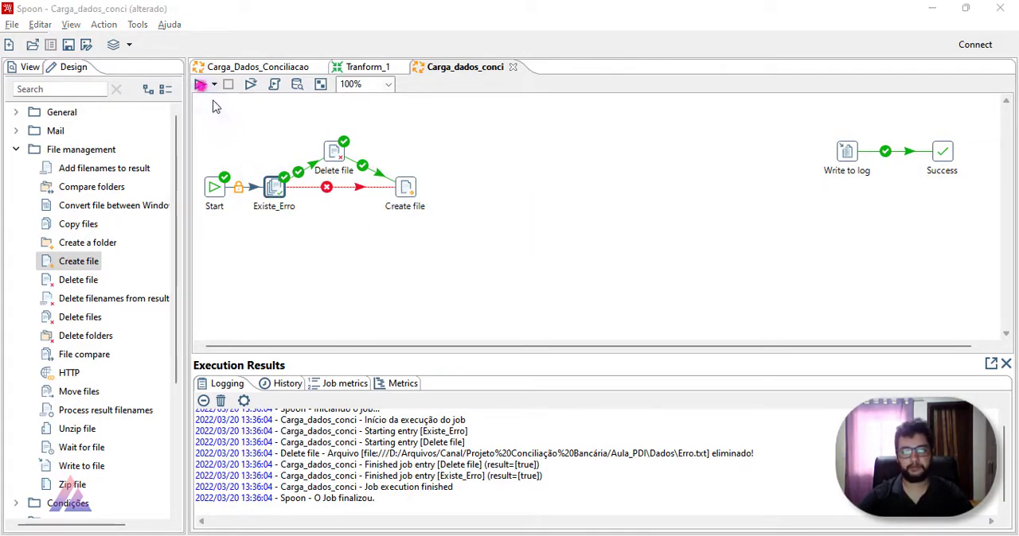
left_click(673, 436)
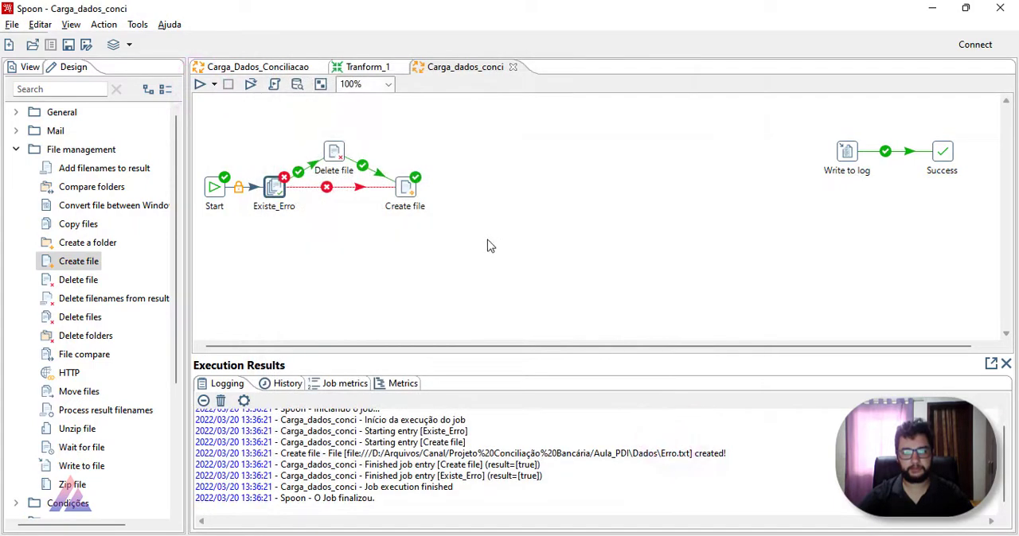
Step: Switch to File Explorer, inspect the Erro file in the Dados folder of Aula_PDI, and return to Spoon
left_click(411, 188)
left_click(390, 530)
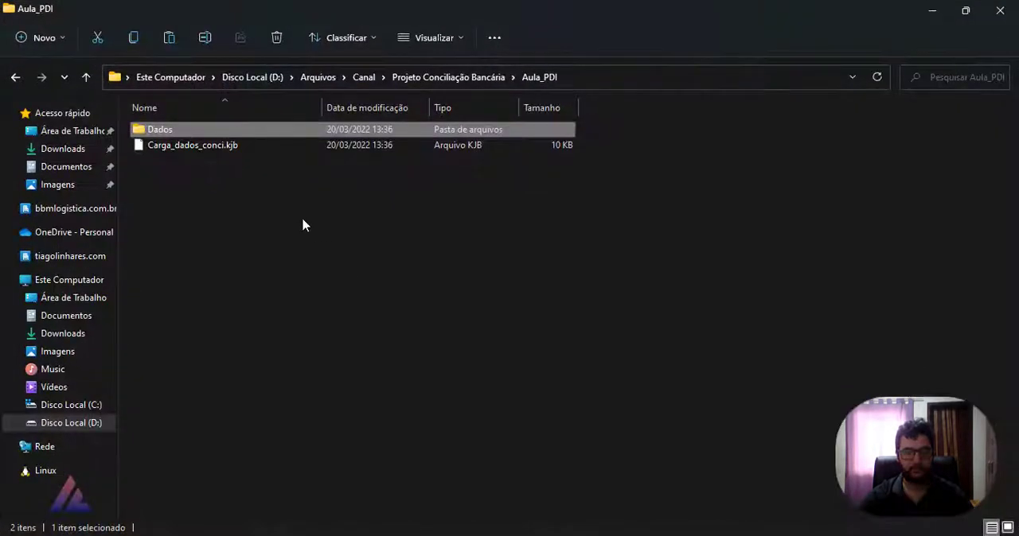
double_click(201, 130)
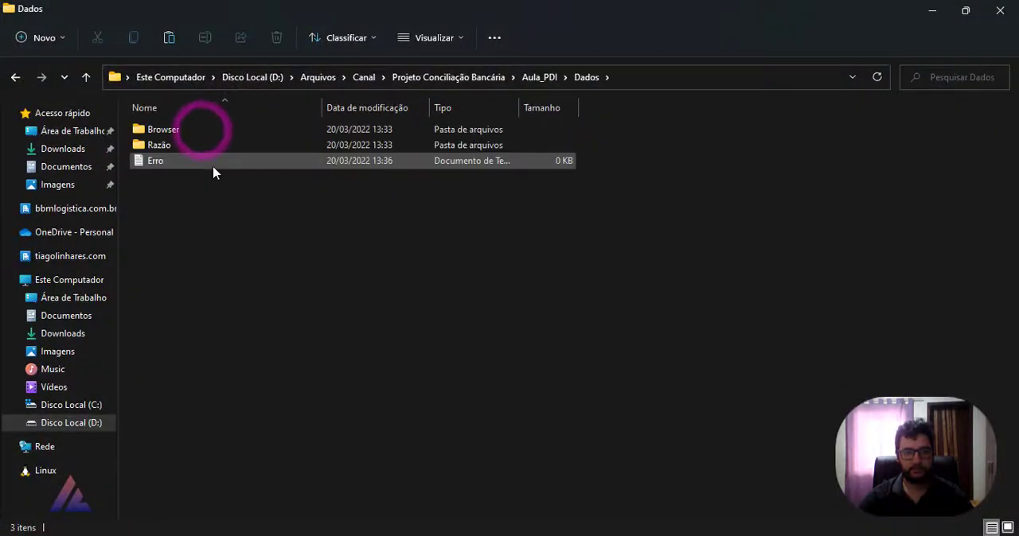
left_click(213, 169)
double_click(214, 168)
left_click(549, 31)
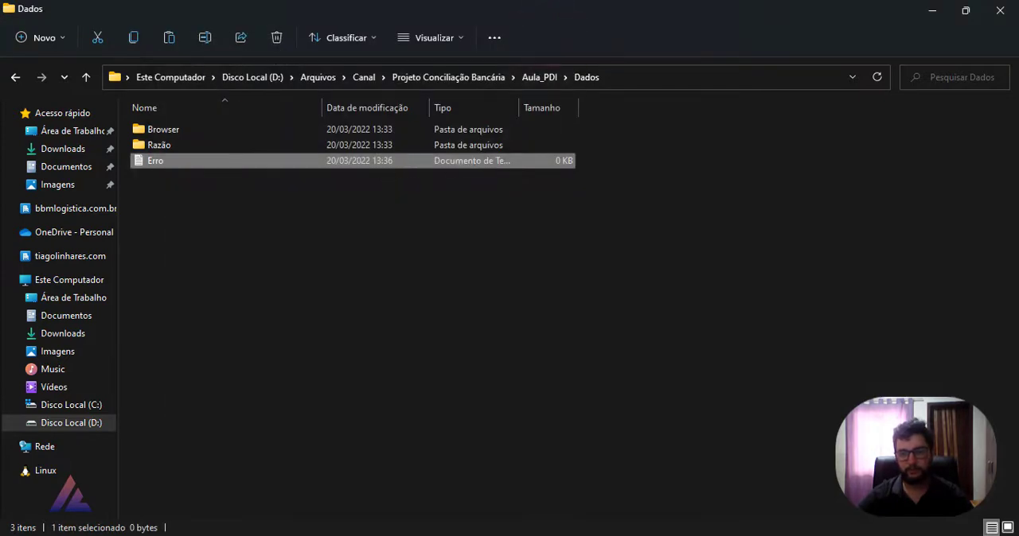
left_click(927, 18)
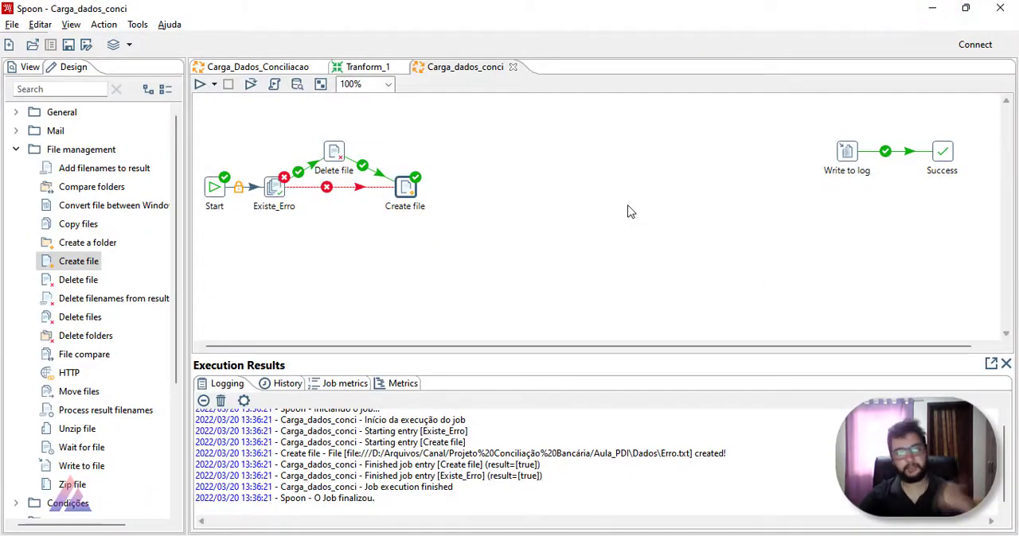
Step: Move the Create file entry closer to Existe_Erro and Delete file
left_click_drag(404, 199, 379, 199)
left_click(432, 231)
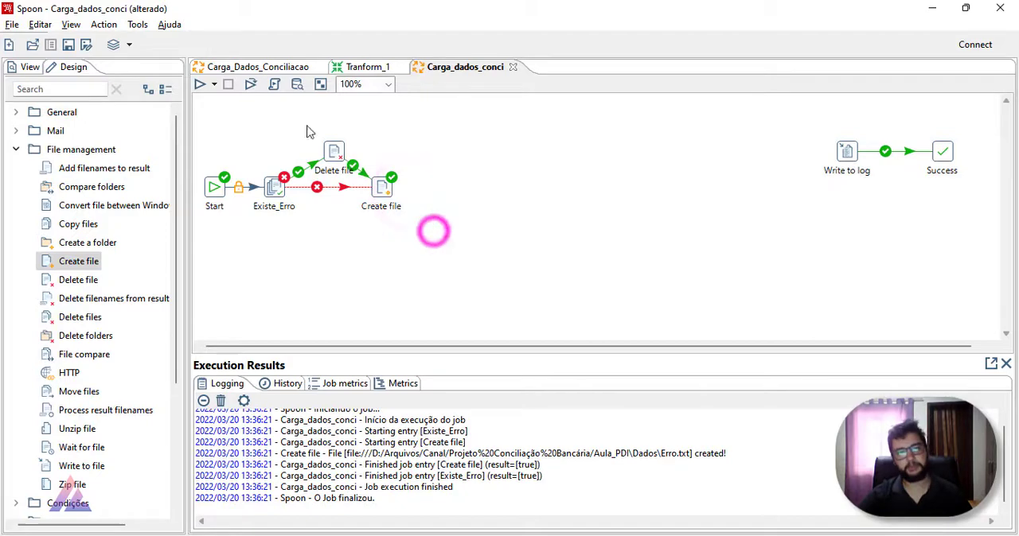
Step: Switch to File Explorer, inspect the contents of the Browser and Razão folders inside Dados, and return to Spoon
left_click(259, 69)
left_click(430, 69)
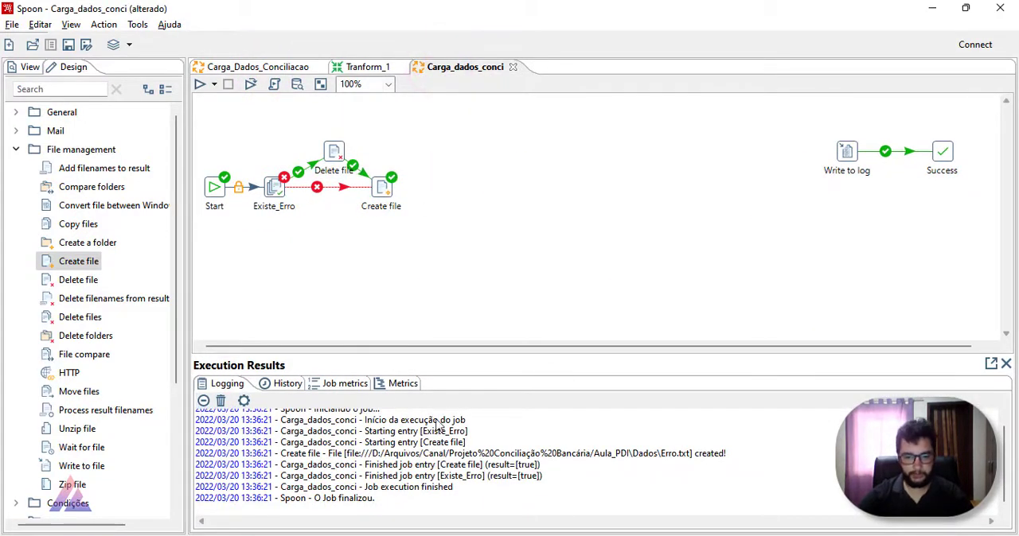
key("alt+Tab")
double_click(195, 131)
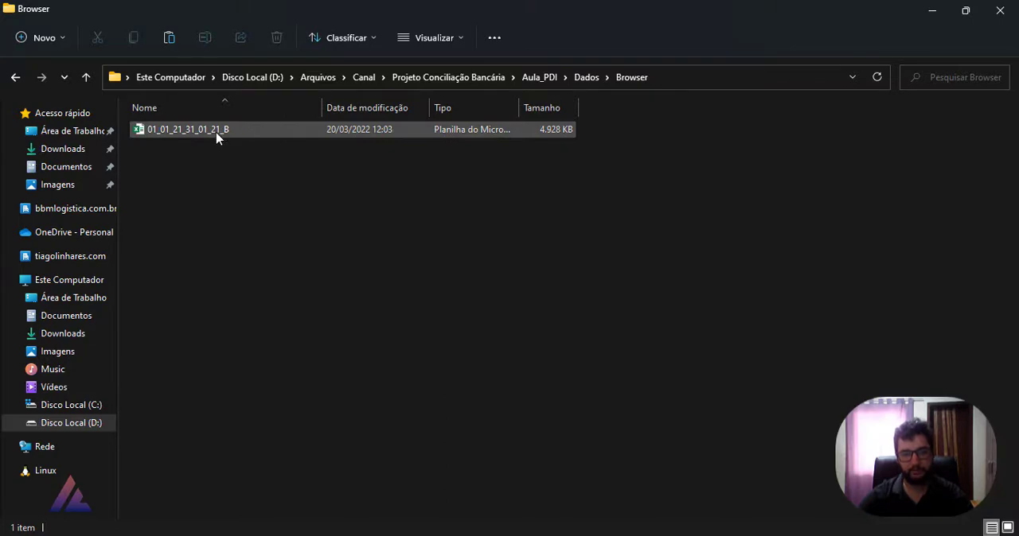
left_click(16, 76)
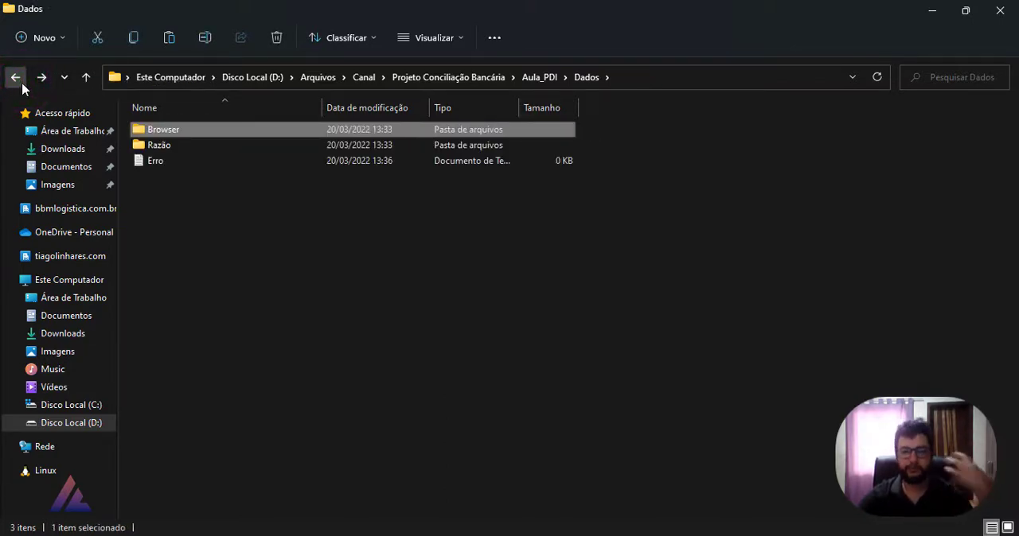
double_click(159, 130)
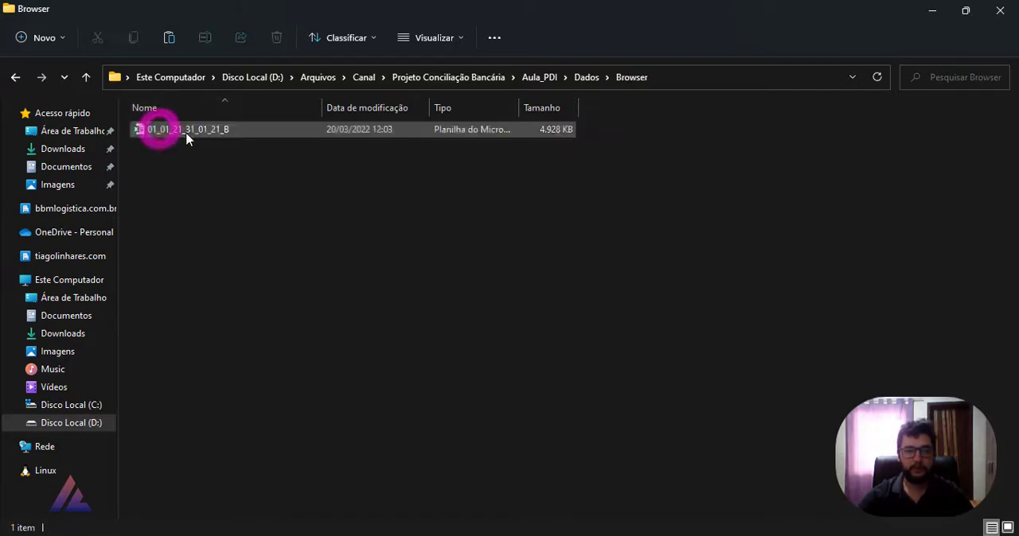
left_click_drag(123, 118, 404, 223)
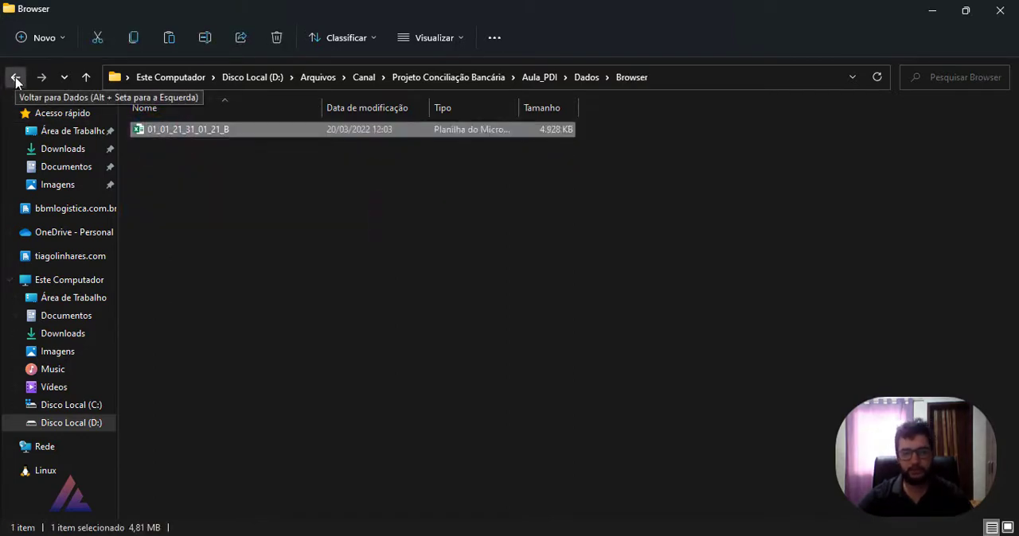
left_click(16, 77)
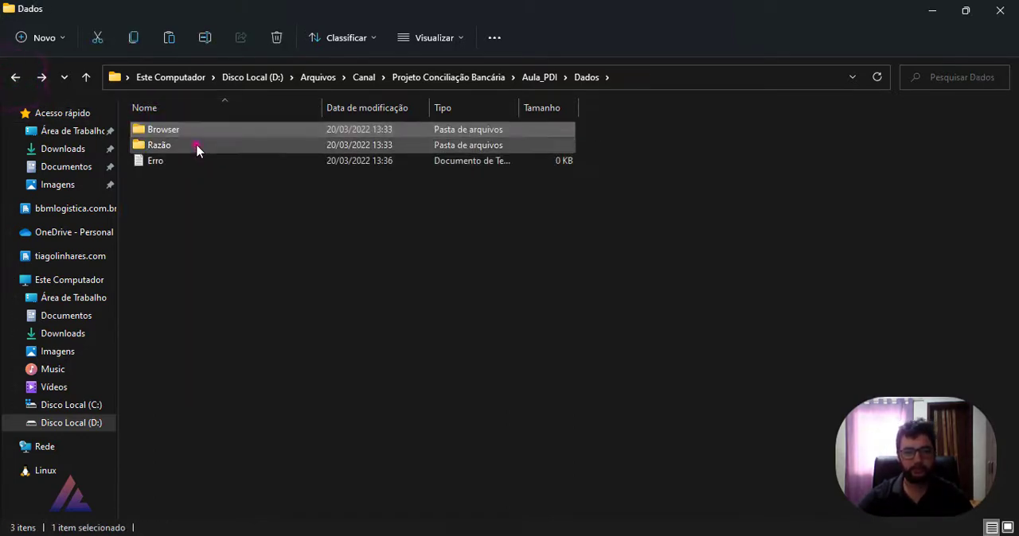
double_click(196, 146)
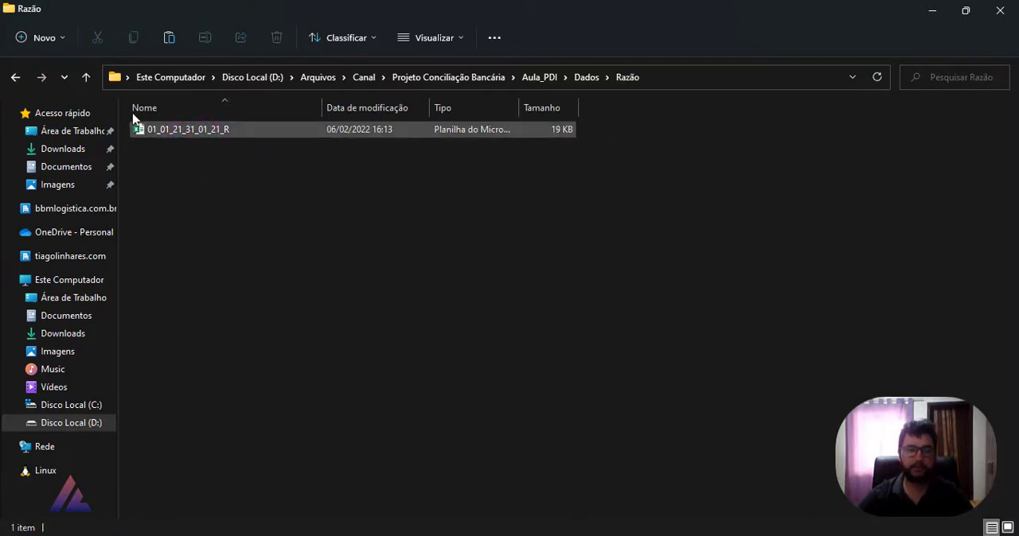
left_click(16, 77)
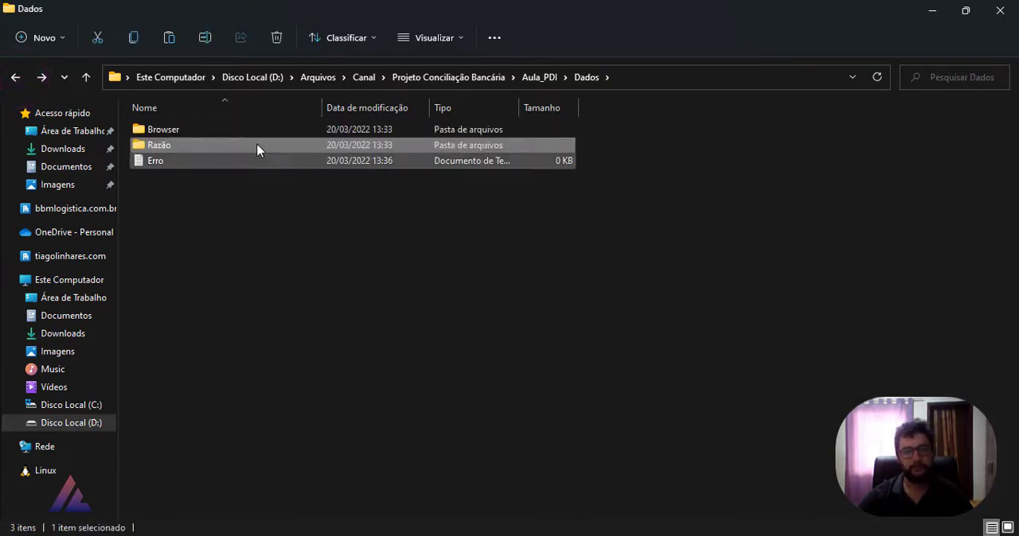
left_click(926, 11)
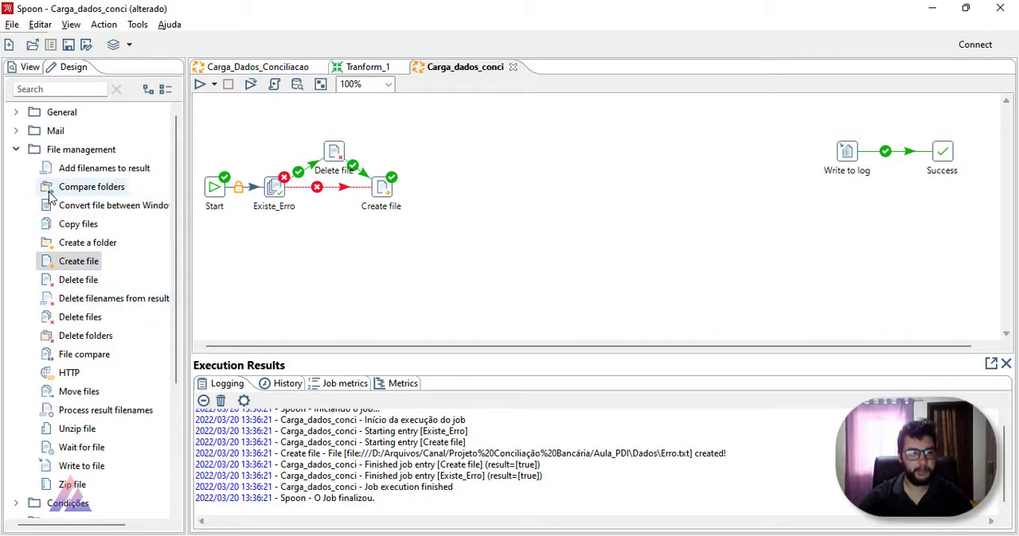
Step: Search the job entries for "emp" and add a Check if a folder is empty entry beyond Create file
scroll(62, 327, "down", 1)
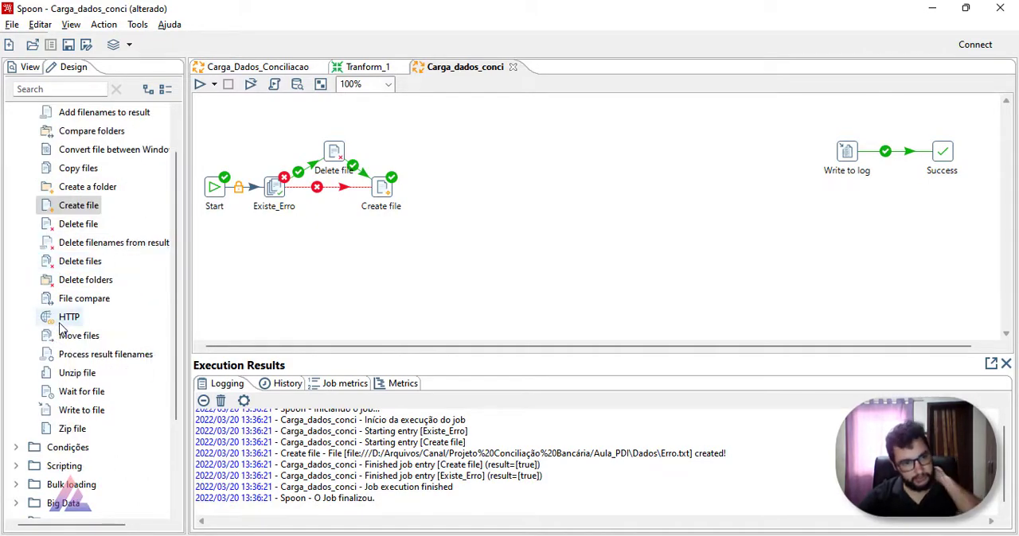
scroll(61, 327, "up", 1)
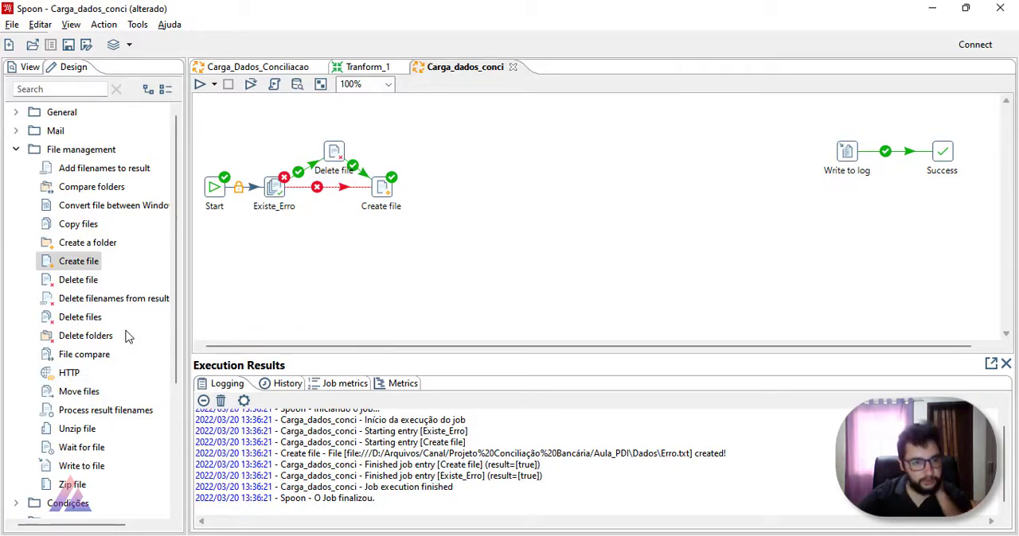
left_click(15, 151)
left_click(15, 151)
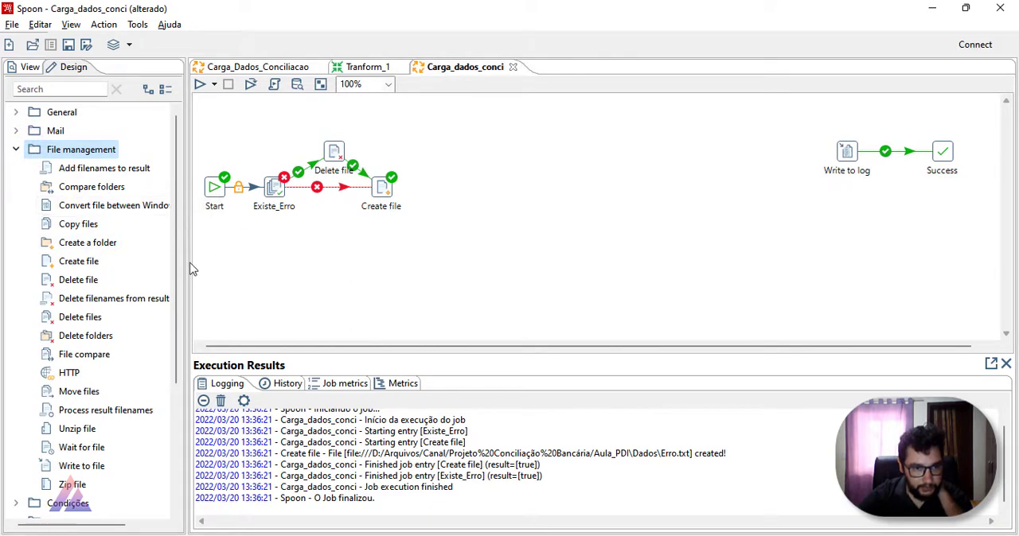
left_click_drag(180, 268, 184, 185)
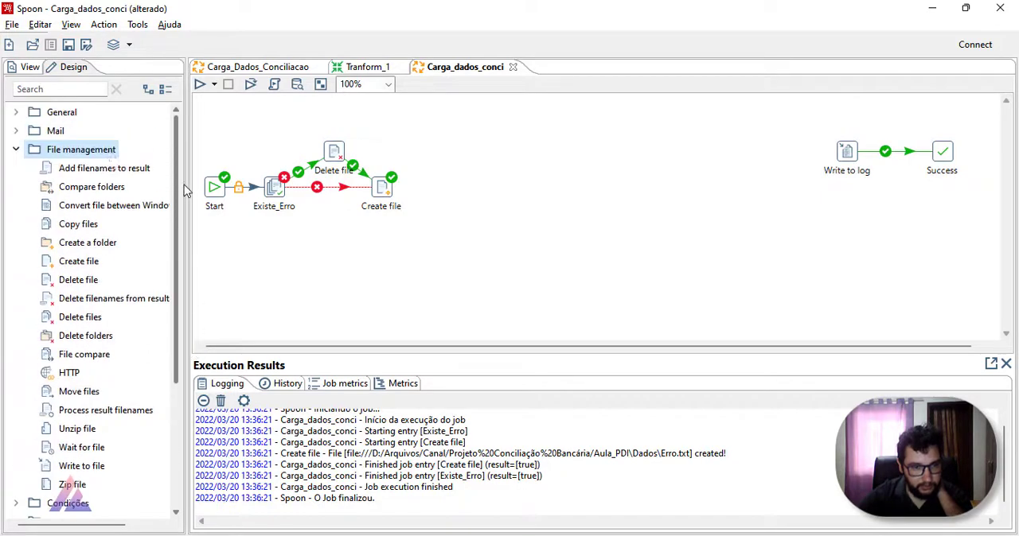
left_click(35, 89)
type("emp")
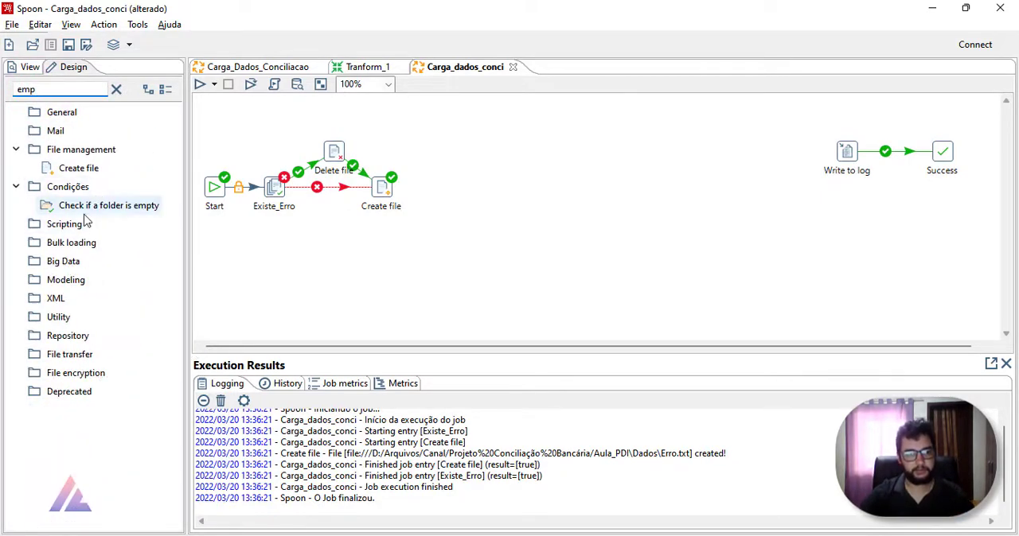
left_click_drag(87, 205, 442, 188)
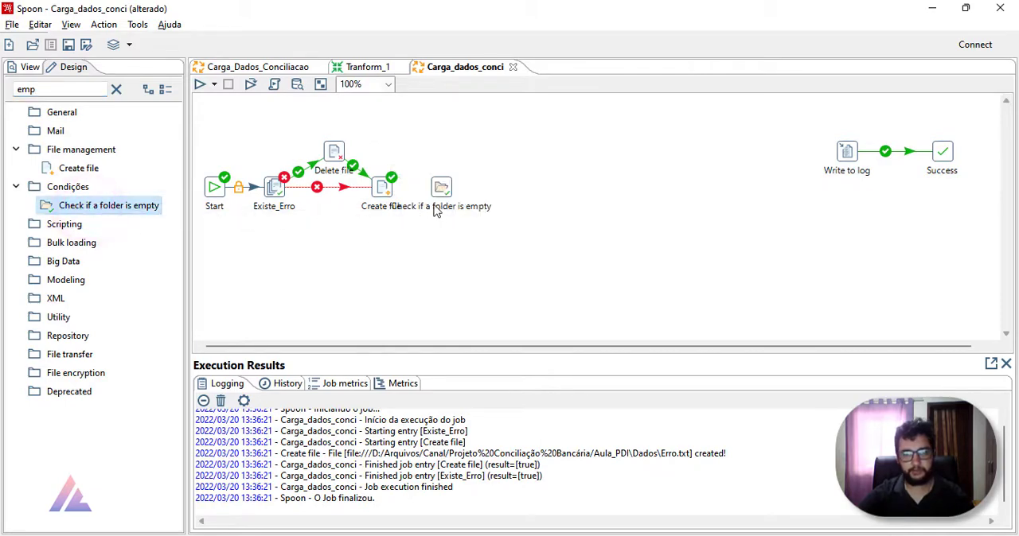
Step: Rename the Delete file entry as Delete_Erro
double_click(384, 187)
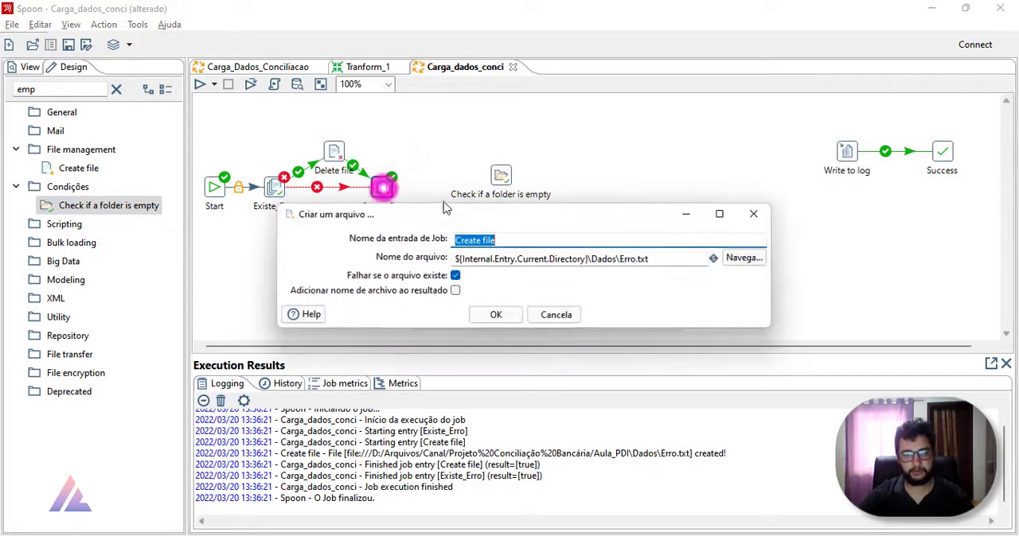
left_click(754, 214)
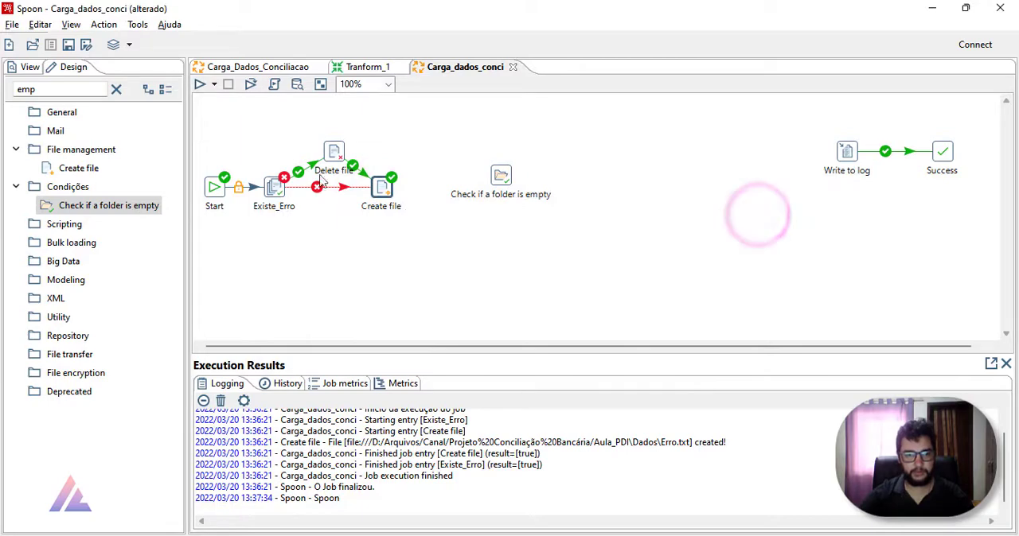
double_click(338, 159)
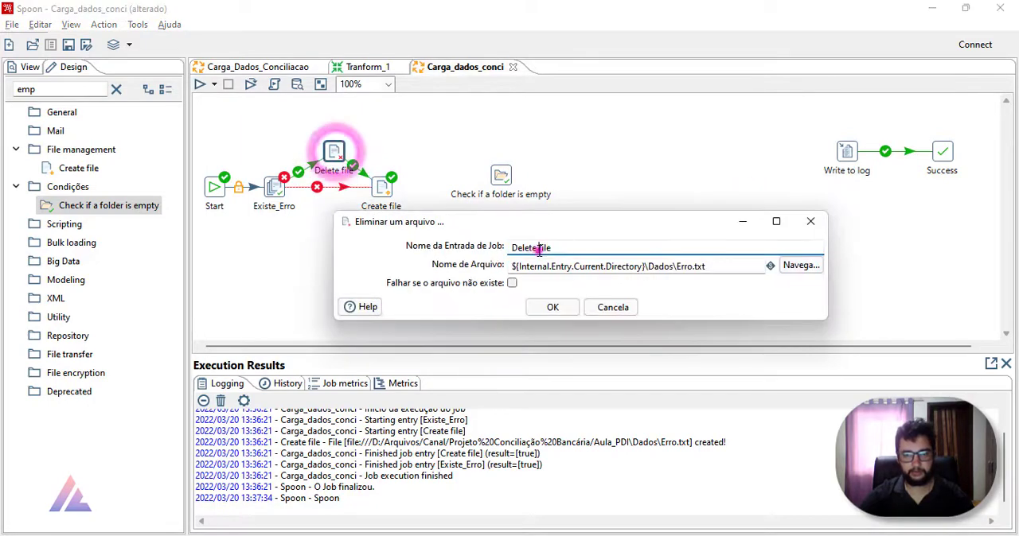
left_click_drag(537, 248, 583, 242)
key("BackSpace")
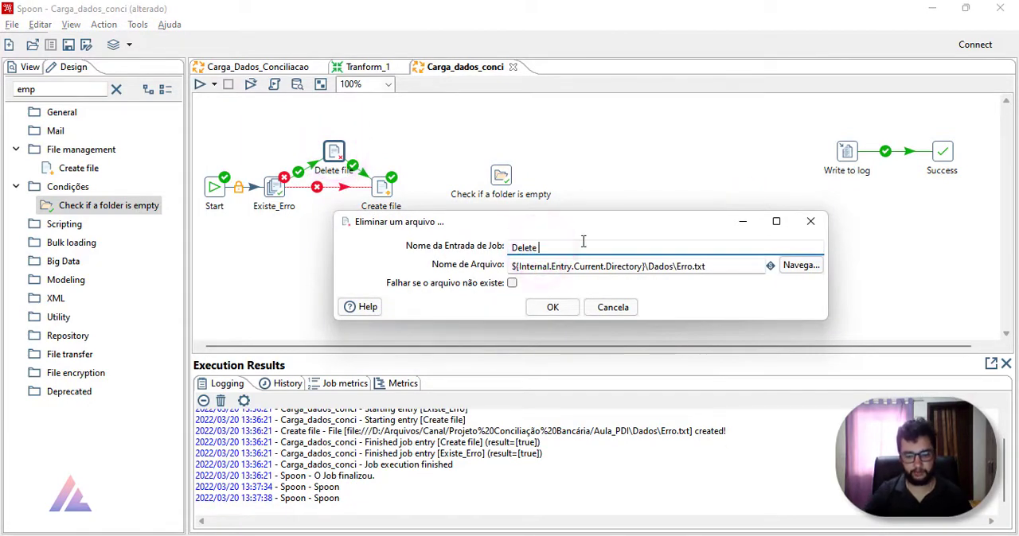
type("_Err")
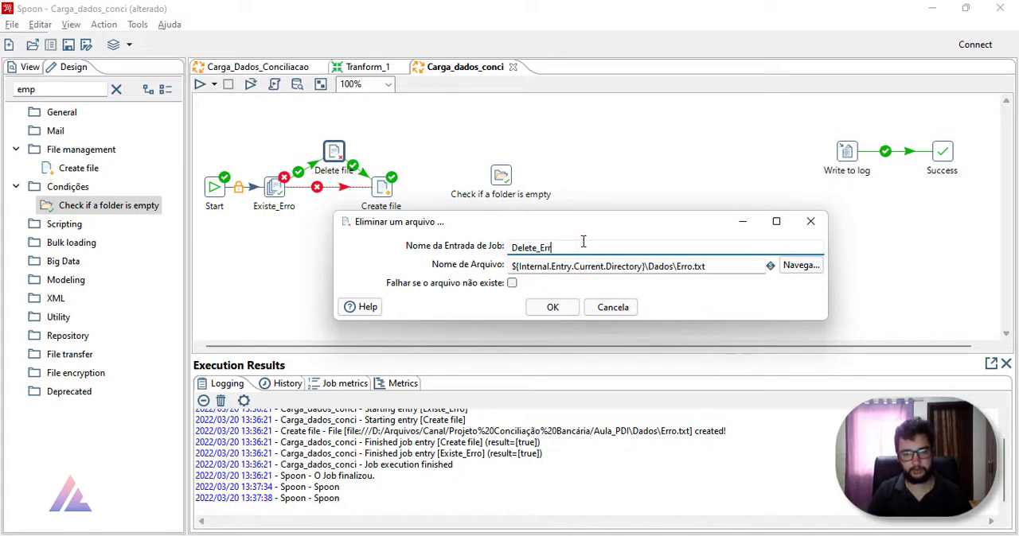
type("o")
key("Return")
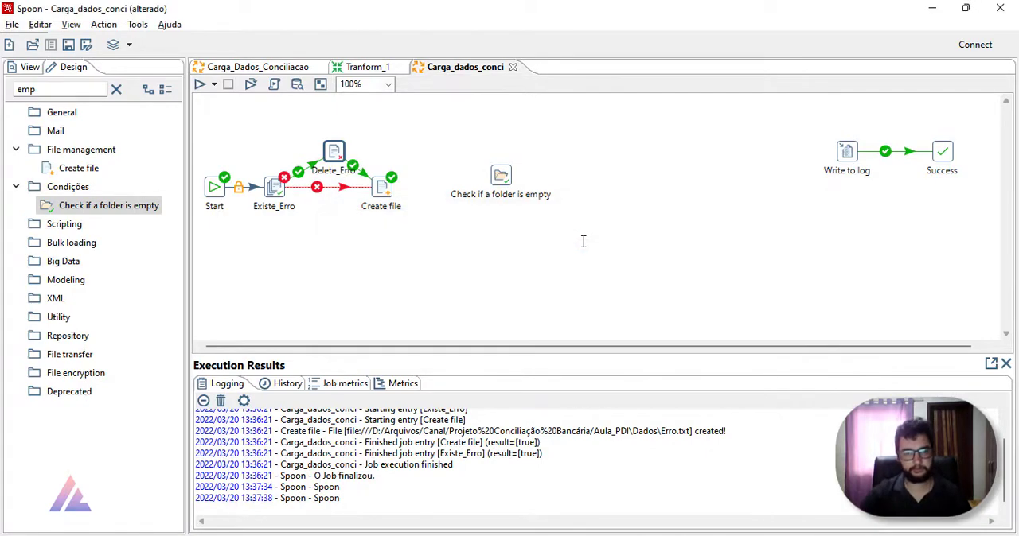
Step: Rename the Create file entry as Create_Erro
double_click(384, 188)
left_click_drag(518, 240, 482, 240)
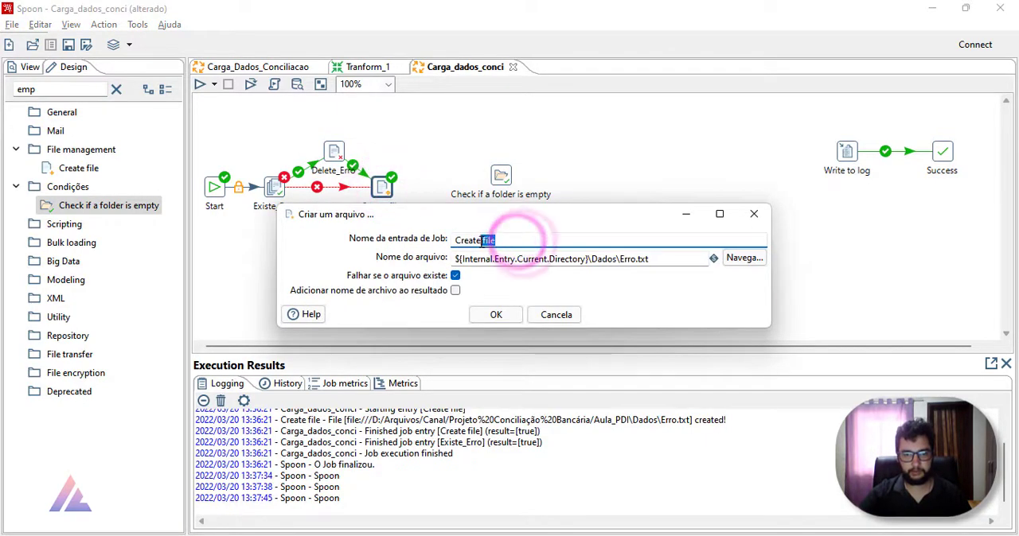
left_click(485, 240)
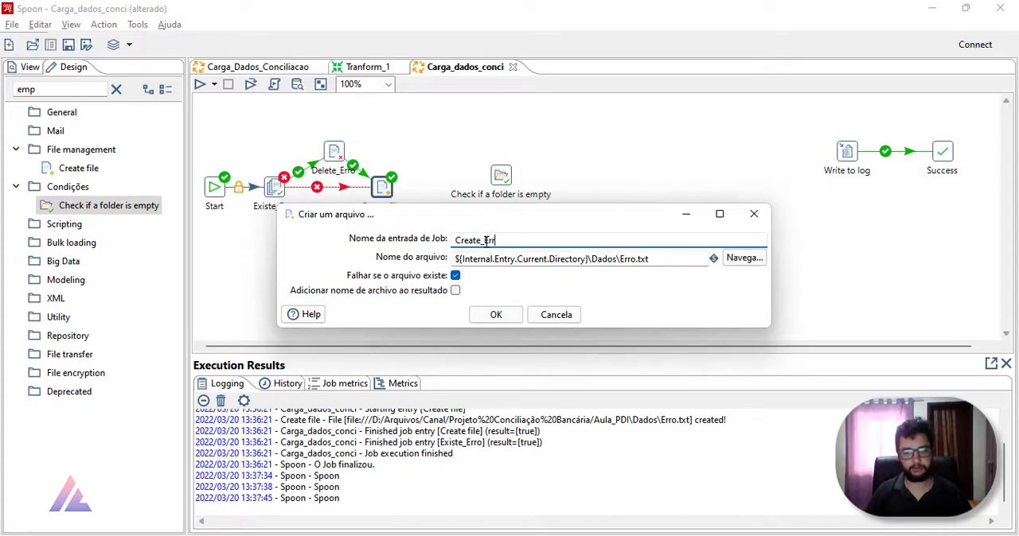
type("_Erro")
key("Return")
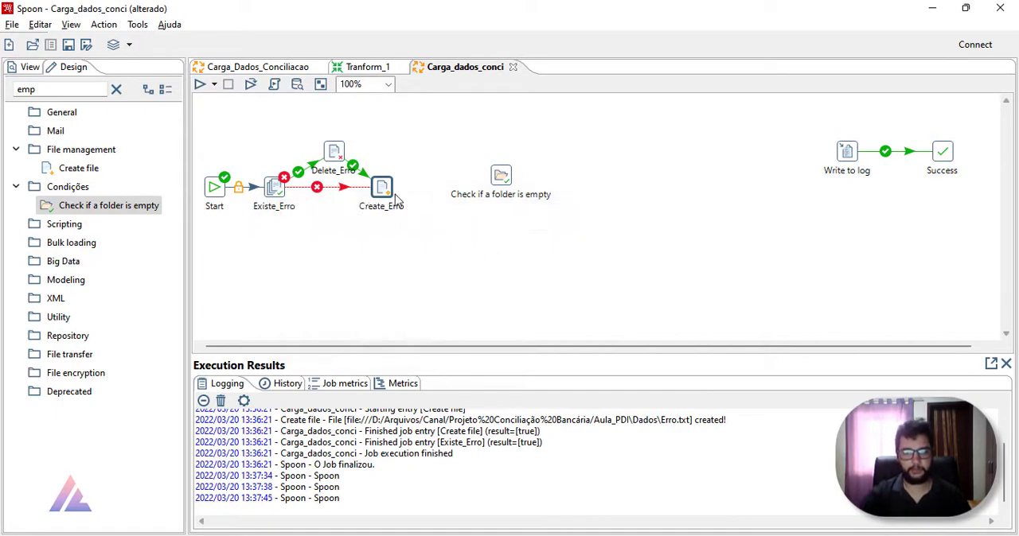
Step: Link Create_Erro to the Check if a folder is empty entry on success, rename that entry as Pasta_Vazia? and place it near Create_Erro
mouse_move(477, 179)
left_mouse_down()
mouse_move(500, 176)
mouse_move(478, 187)
left_mouse_up()
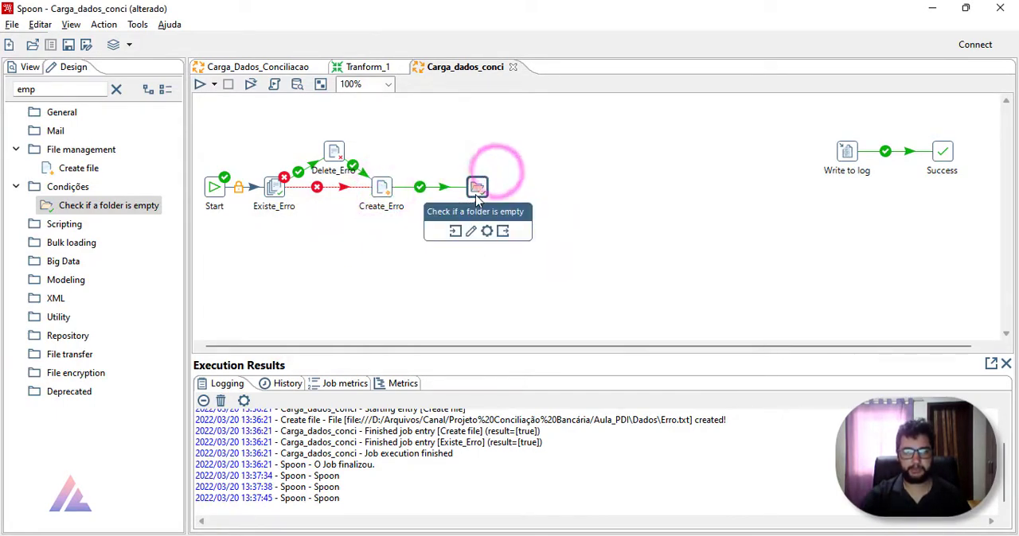
double_click(480, 187)
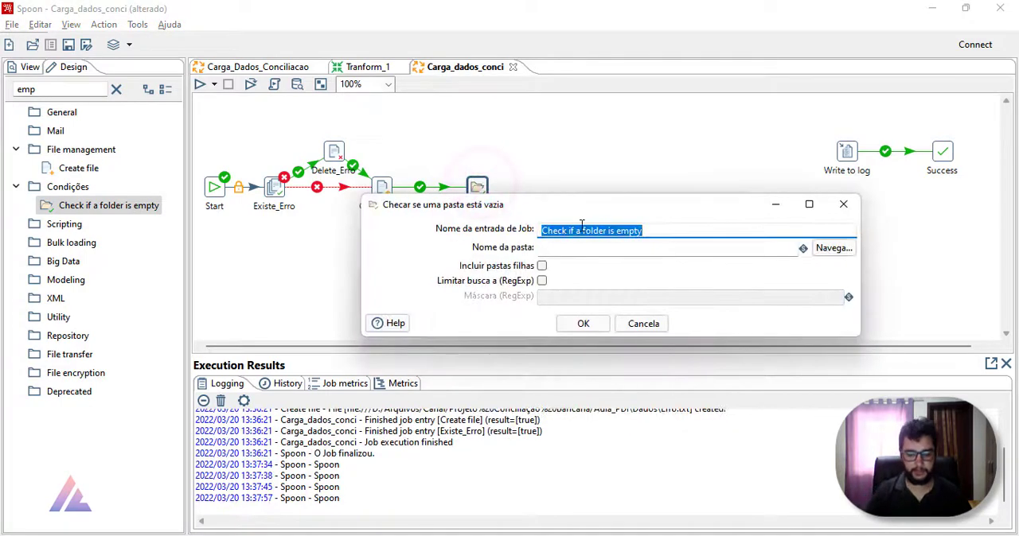
type("Pasta_")
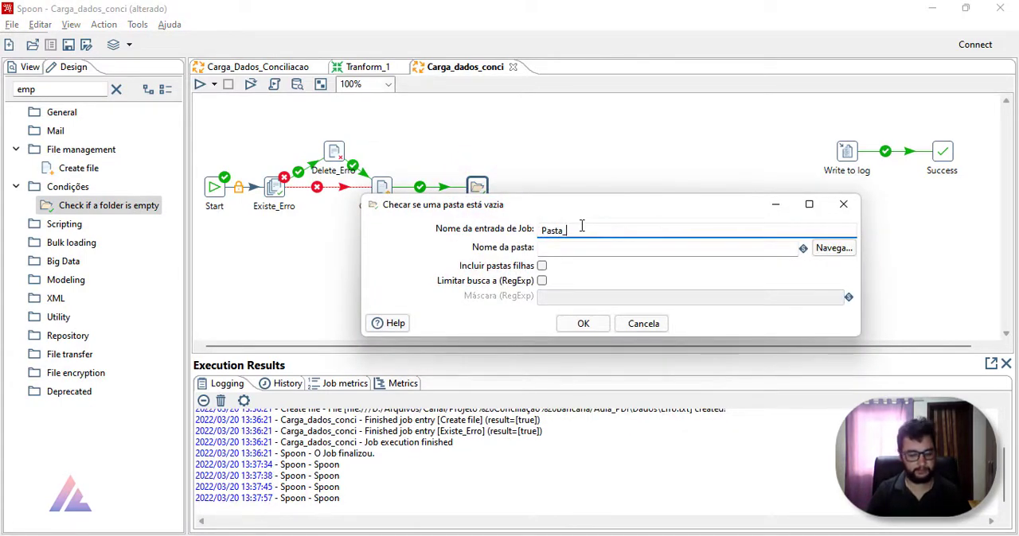
key("Return")
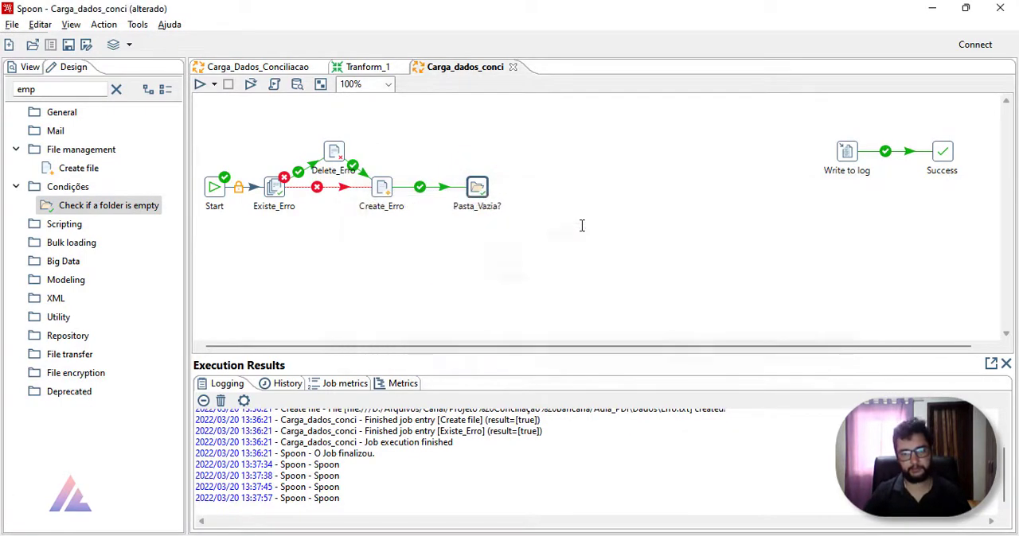
left_click_drag(480, 189, 456, 193)
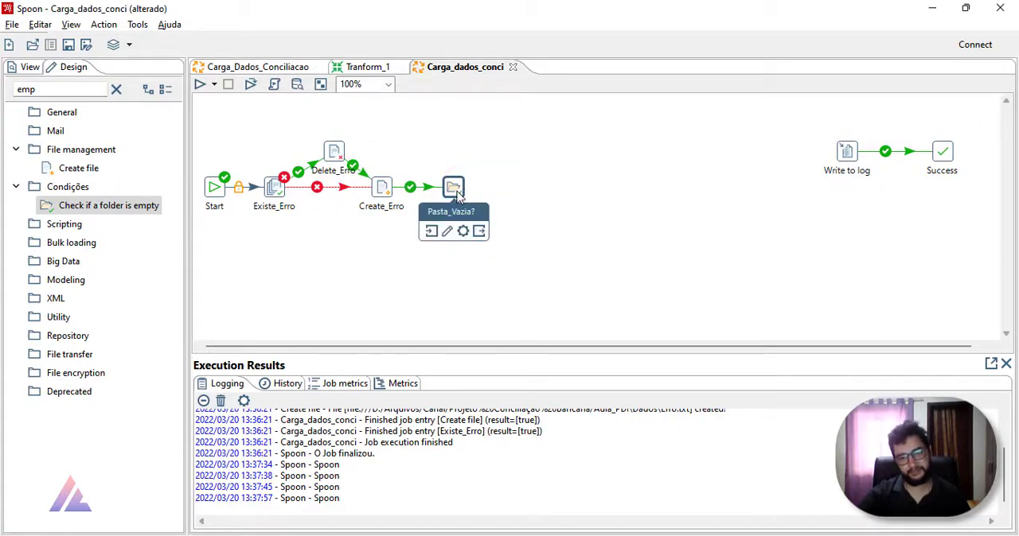
Step: Select the Browser folder inside Aula_PDI\Dados as the folder that the Pasta_Vazia? entry checks
double_click(453, 190)
left_click(830, 248)
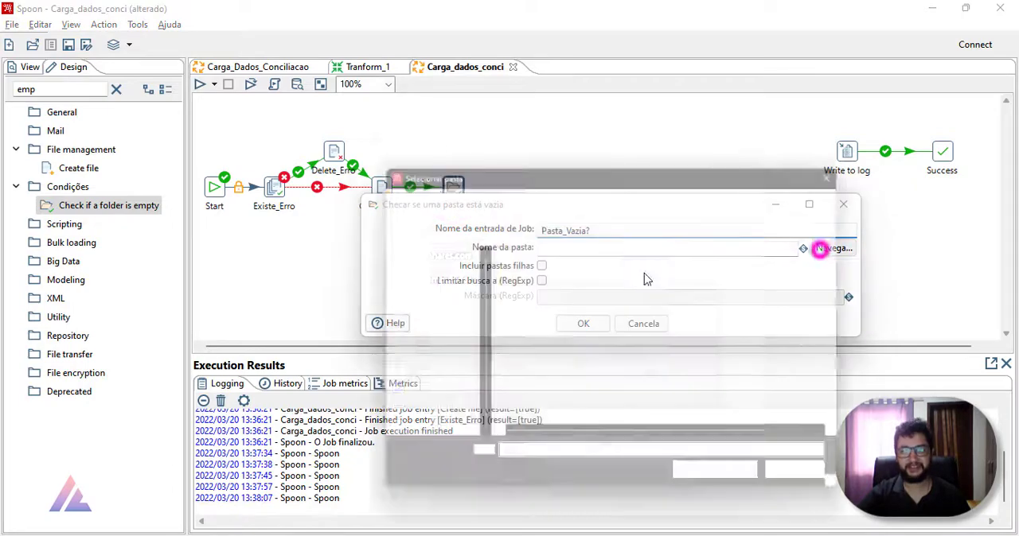
left_click(523, 197)
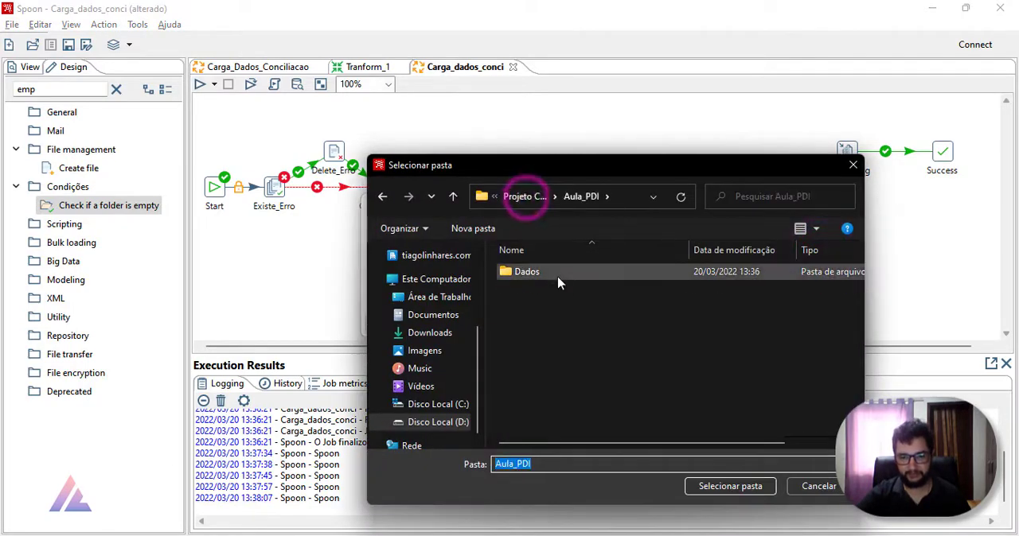
double_click(521, 272)
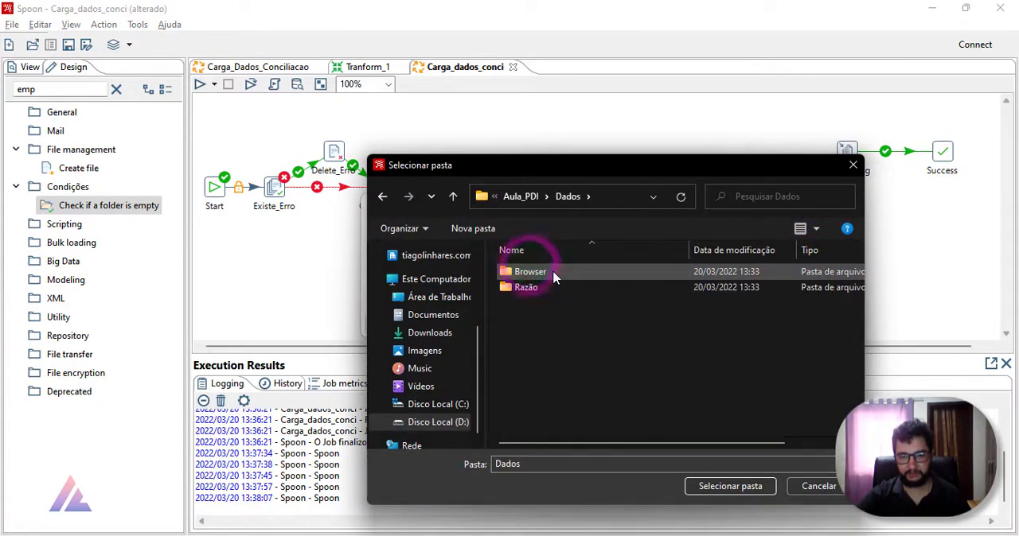
double_click(553, 274)
left_click(728, 485)
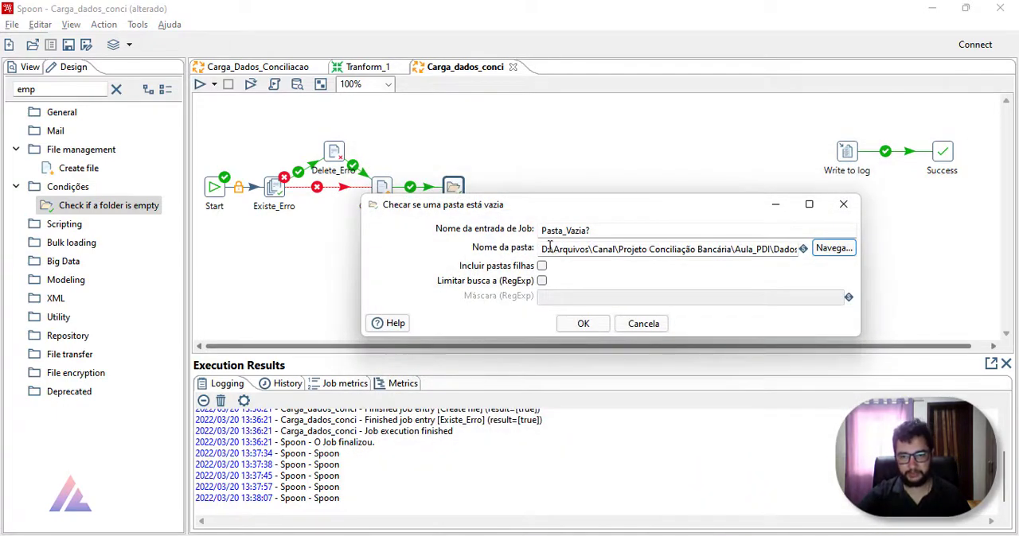
Step: Replace the path before \Dados\Browser with the ${Internal.Entry.Current.Directory} variable and accept the Pasta_Vazia? settings
left_click_drag(546, 249, 755, 265)
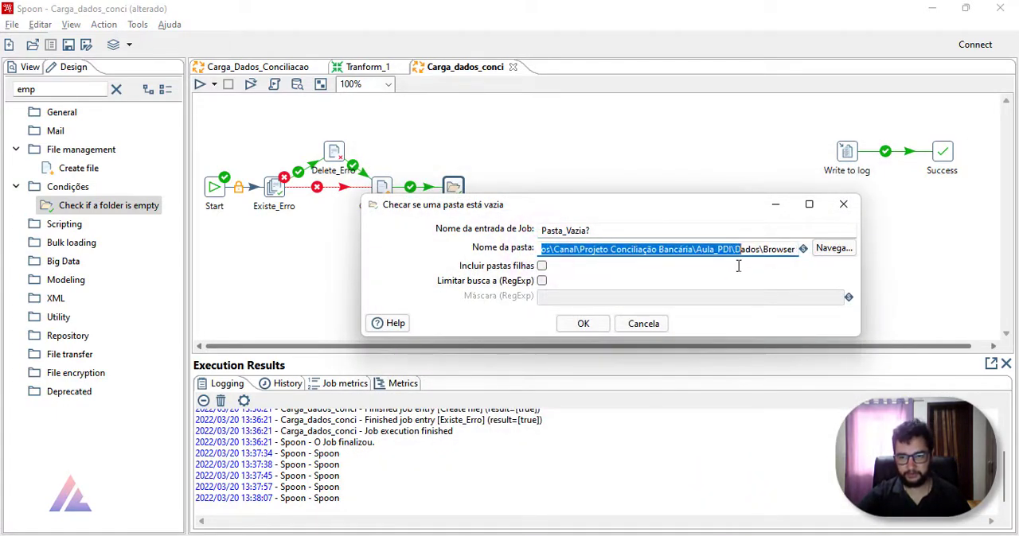
key("BackSpace")
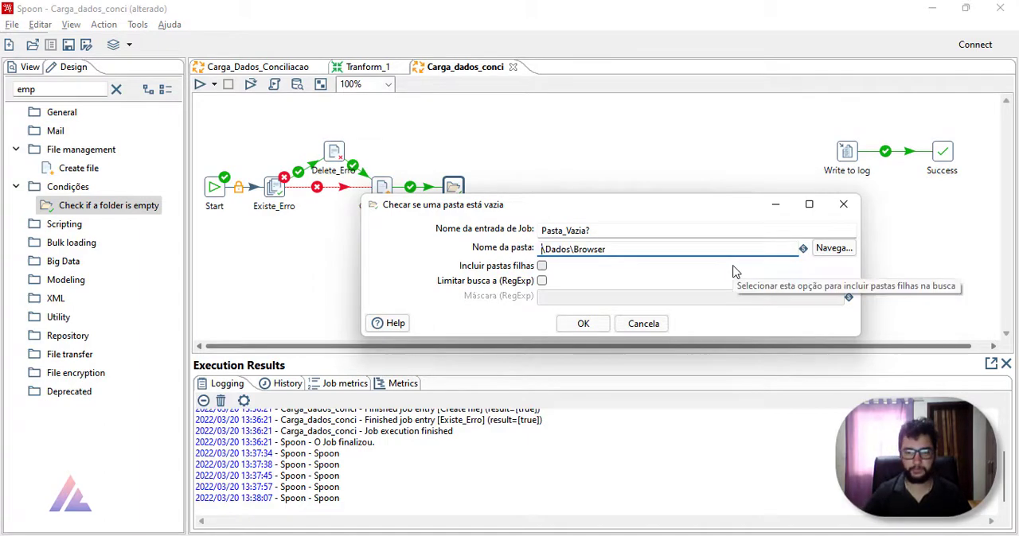
key("ctrl+space")
double_click(651, 298)
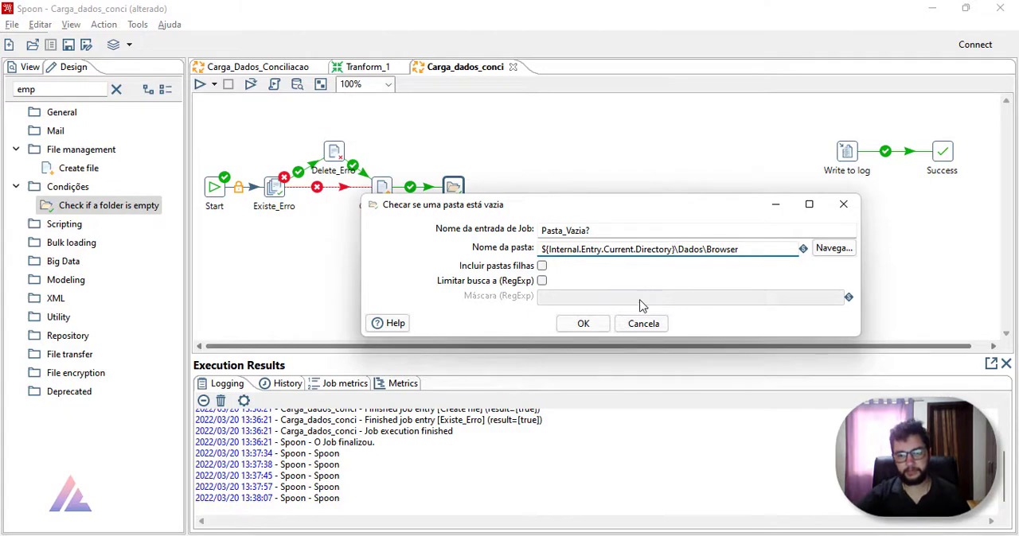
left_click(598, 324)
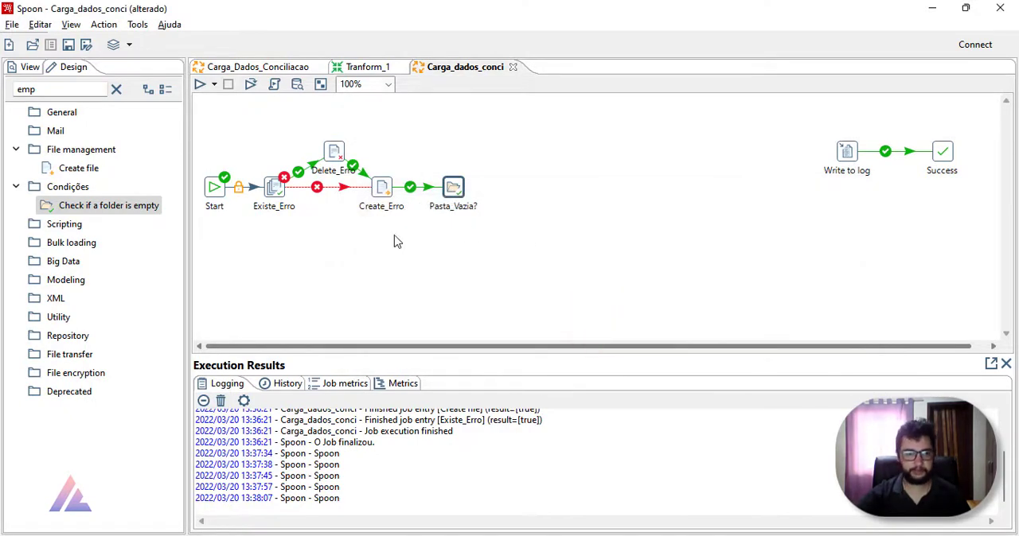
Step: Search the job entries for "writ" and add a Write to file entry below Pasta_Vazia?
left_click(116, 89)
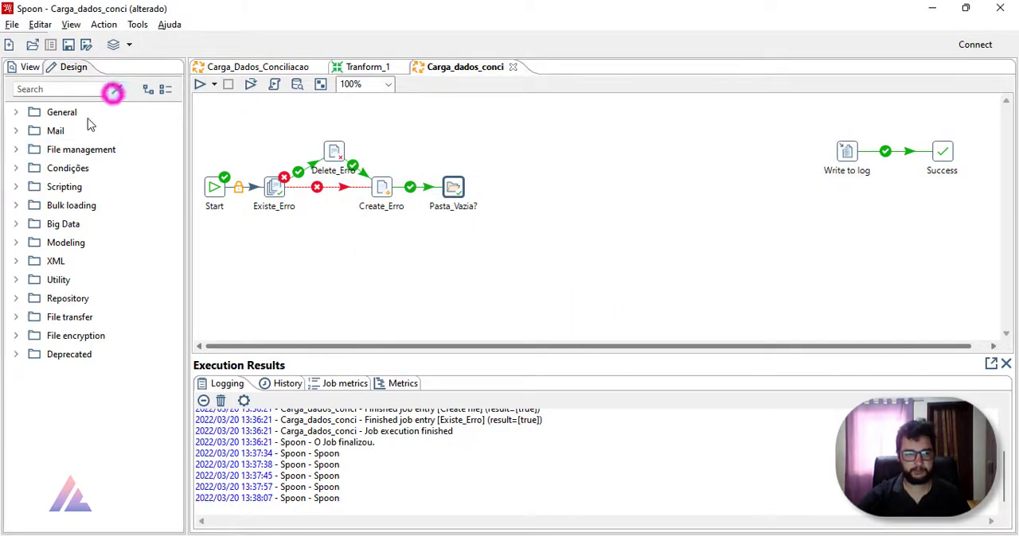
left_click(15, 112)
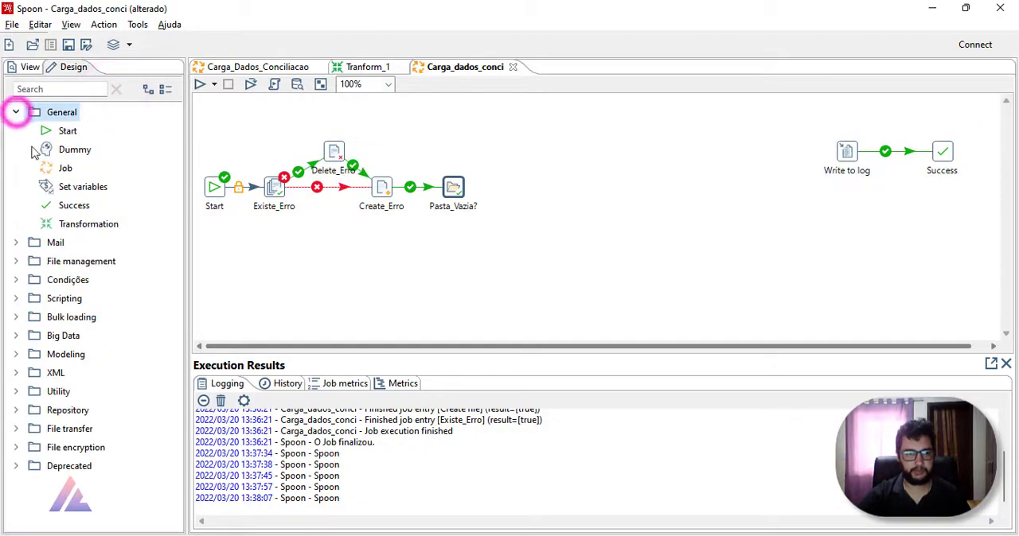
left_click(70, 93)
type("writ")
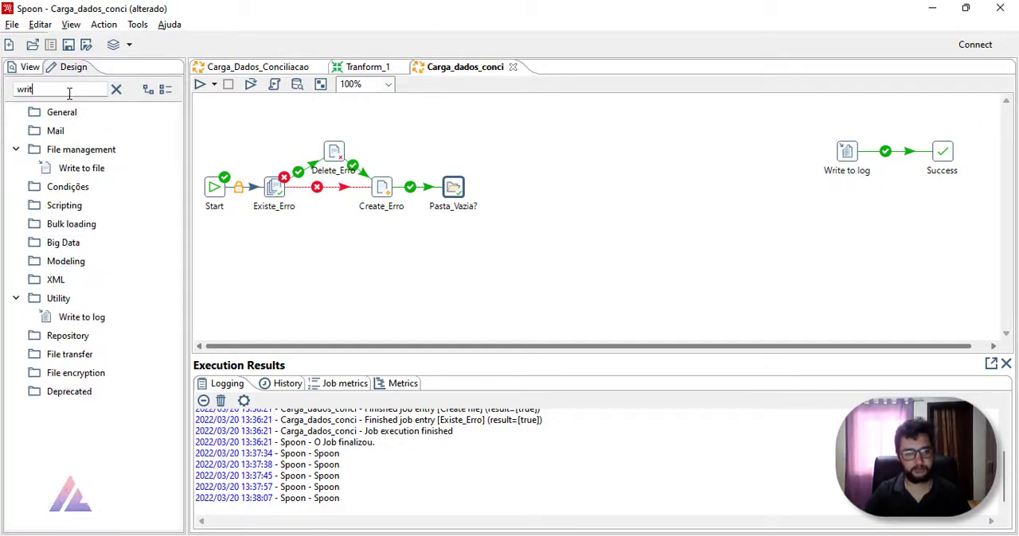
left_click_drag(81, 168, 465, 248)
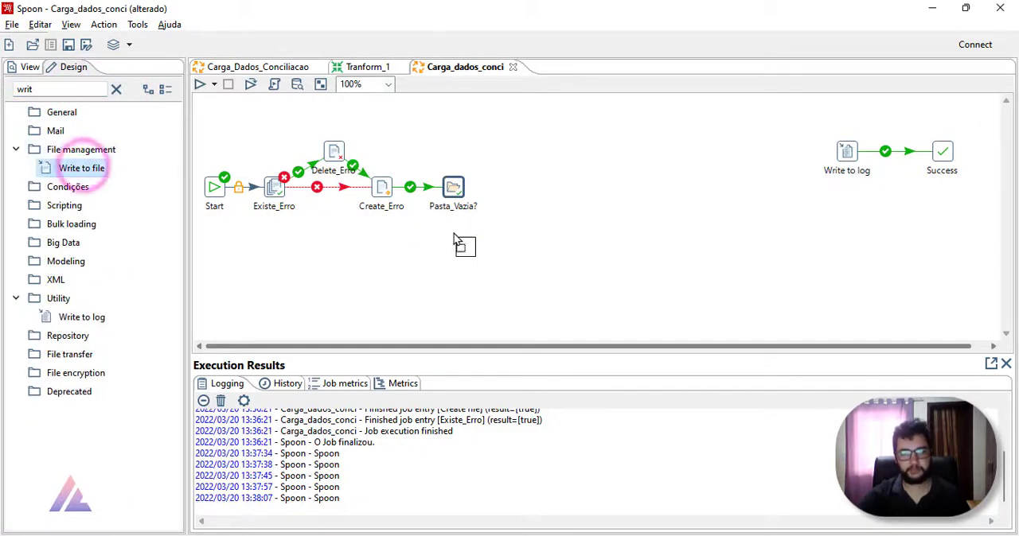
Step: Link Pasta_Vazia? to the Write to file entry on success
left_click_drag(453, 194, 459, 265)
mouse_move(455, 194)
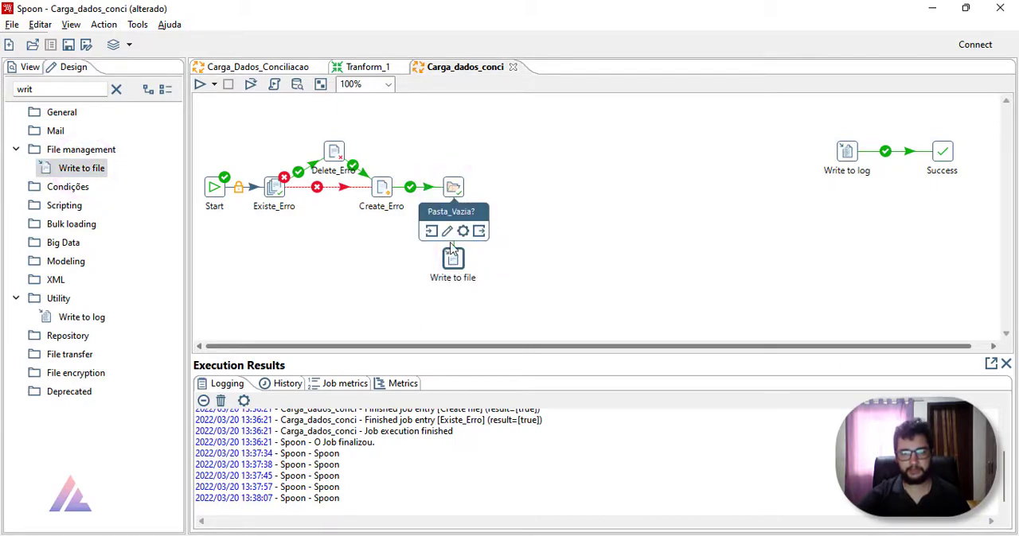
left_click(551, 230)
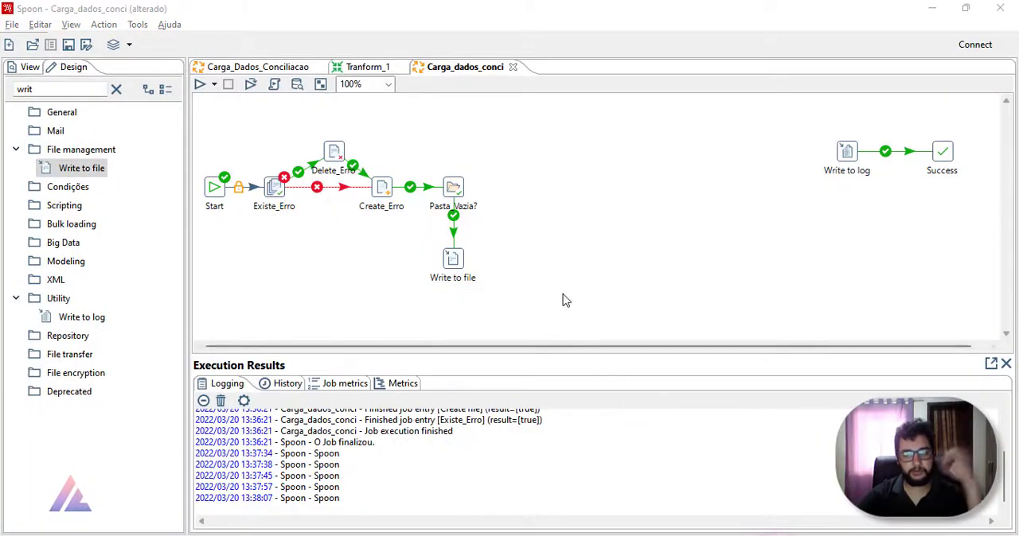
Step: Review the folder settings of the Pasta_Vazia? entry and close them without changes
left_click(560, 278)
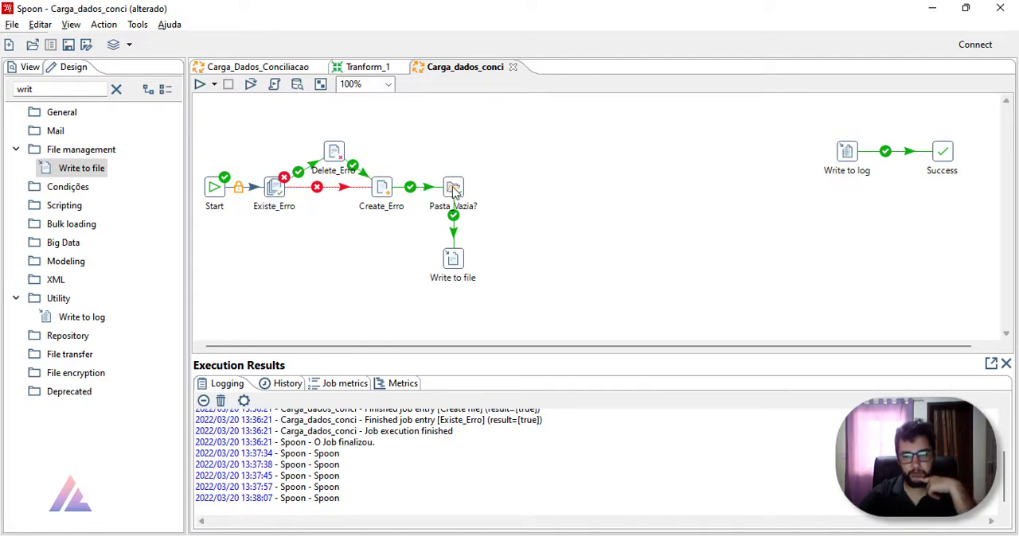
left_click(614, 242)
left_click(452, 186)
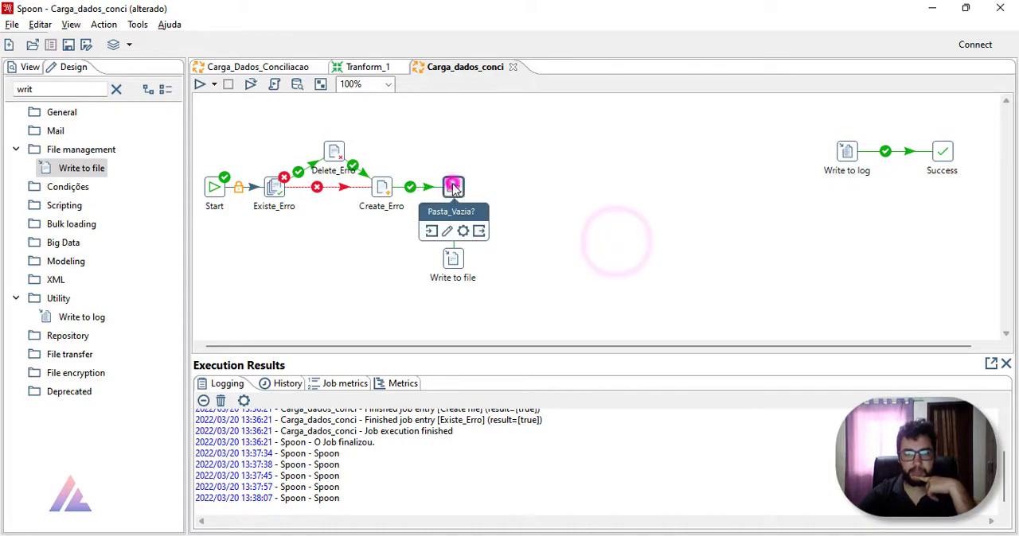
double_click(452, 186)
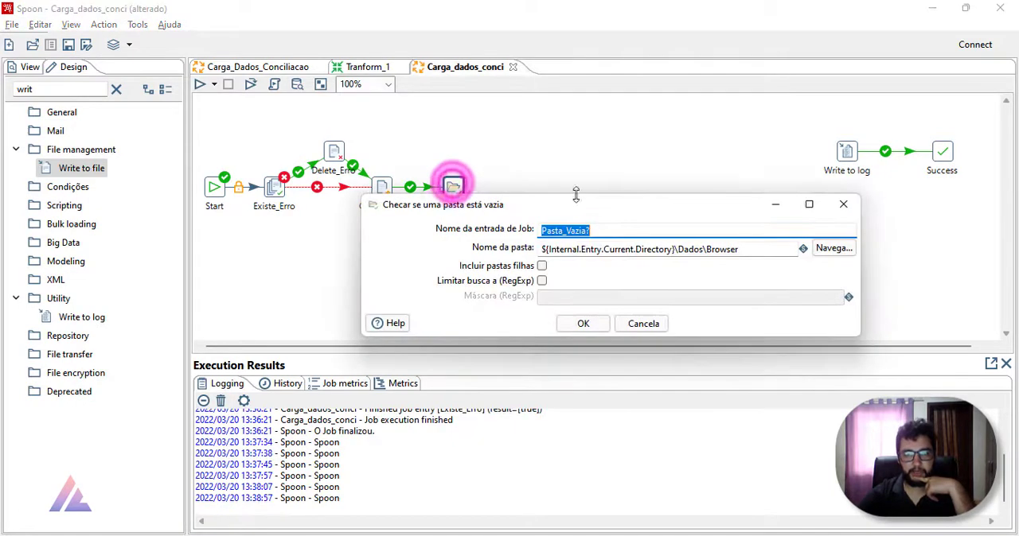
left_click(849, 210)
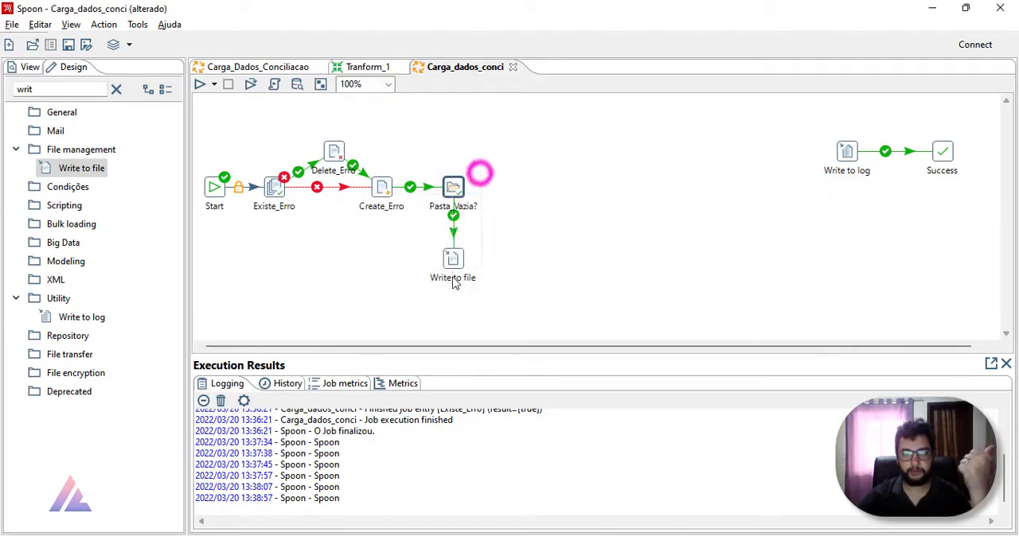
Step: Move Pasta_Vazia? and Write to file together slightly closer to Create_Erro
left_click_drag(493, 159, 444, 278)
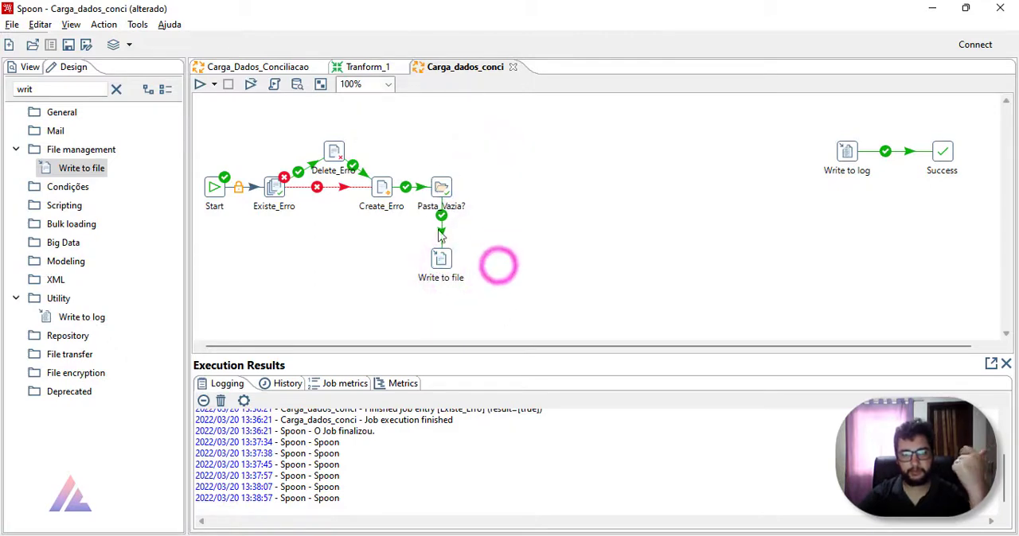
left_click_drag(446, 269, 446, 256)
Step: Open the Write to file settings and choose Erro.txt in Aula_PDI\Dados as its target file
double_click(445, 256)
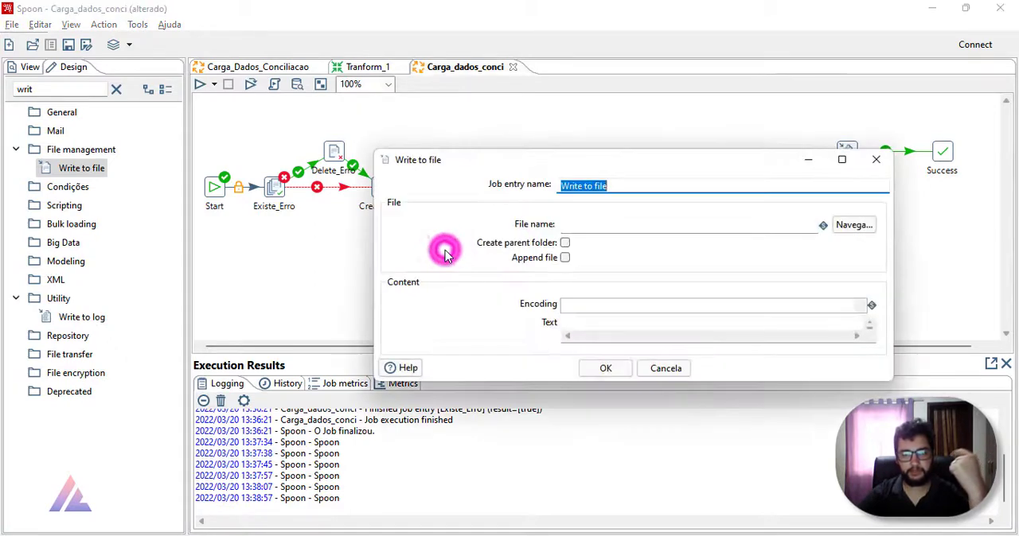
left_click(839, 228)
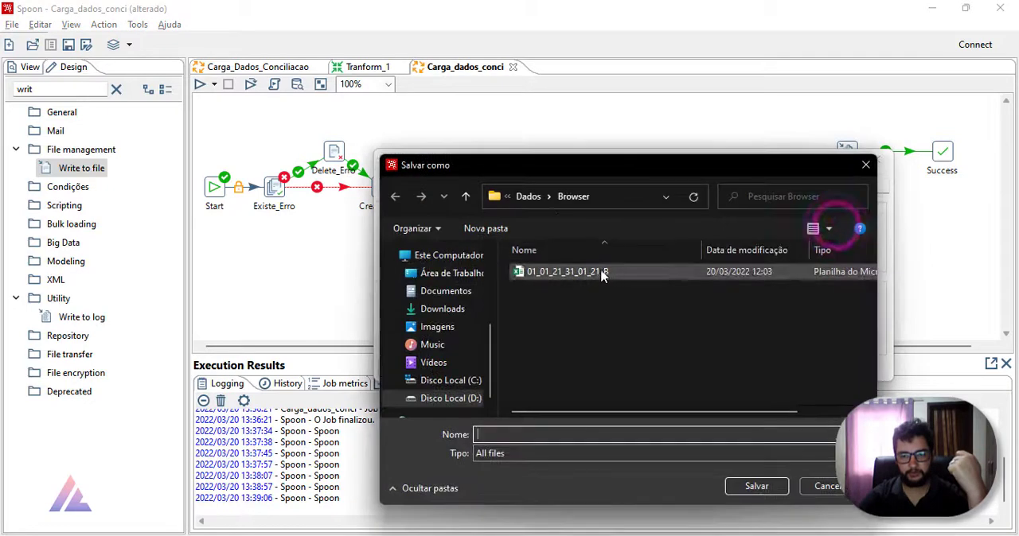
left_click(538, 200)
left_click(534, 196)
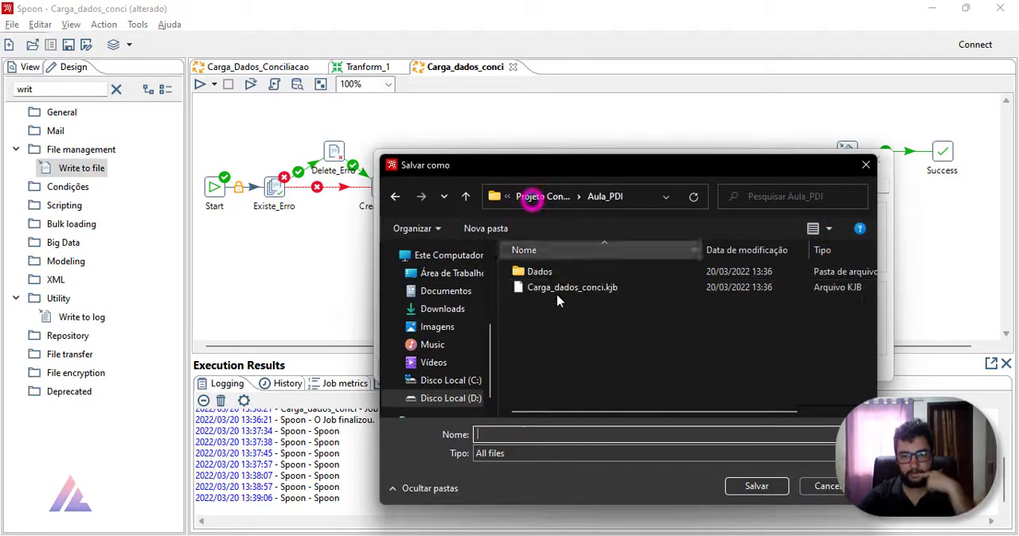
double_click(561, 271)
left_click(587, 304)
double_click(586, 303)
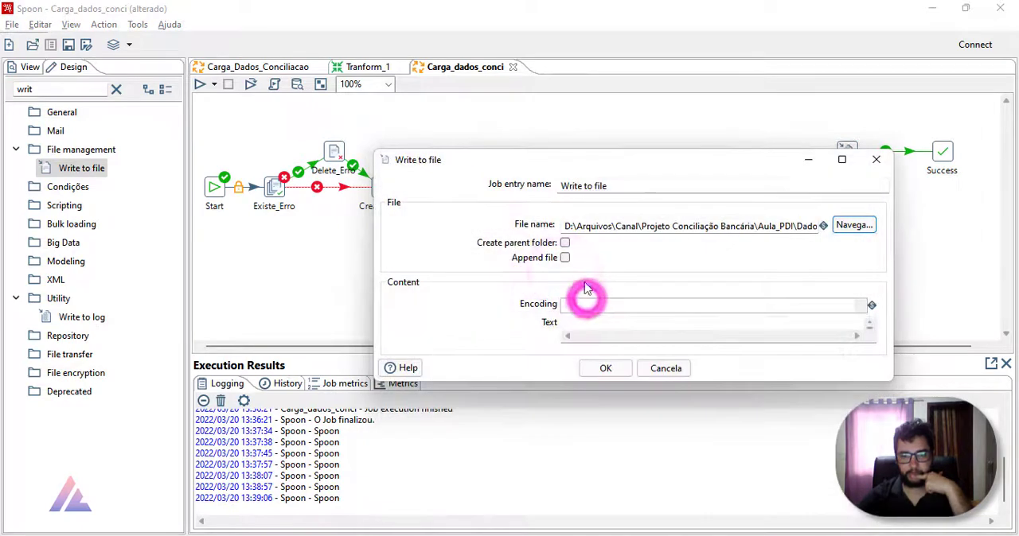
Step: Replace the path before \Dados\Erro.txt with the ${Internal.Entry.Current.Directory} variable in the Write to file entry
left_click_drag(563, 226, 770, 250)
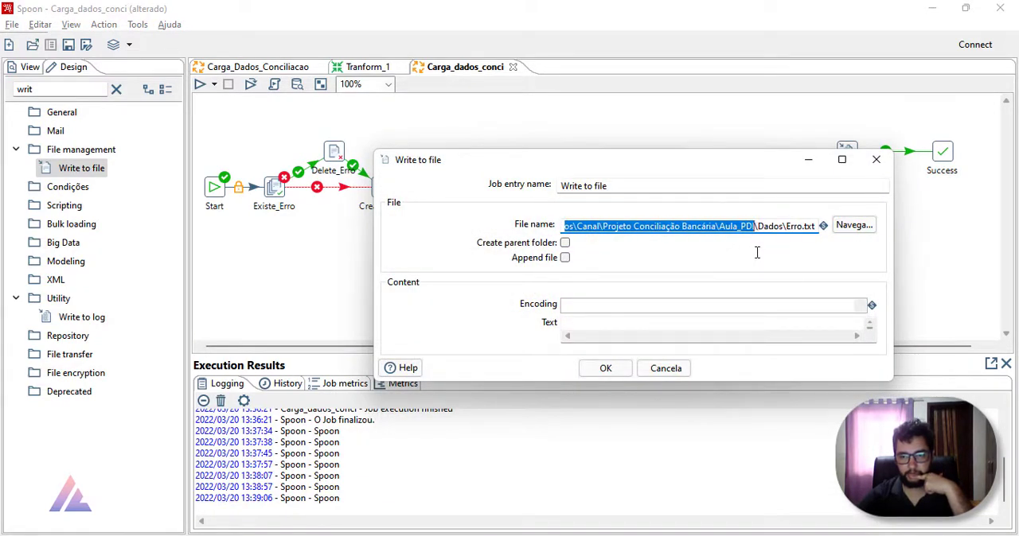
key("BackSpace")
key("ctrl+space")
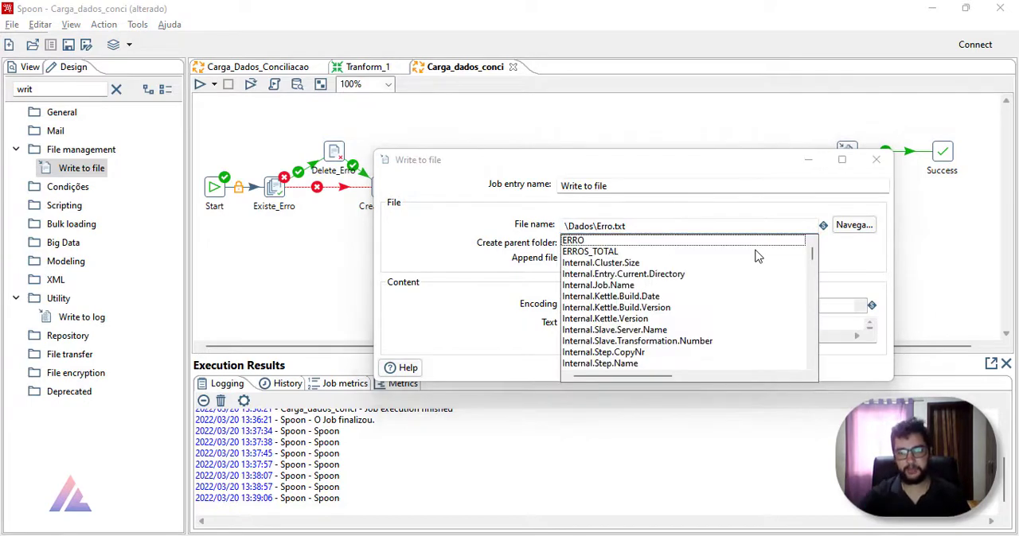
double_click(659, 276)
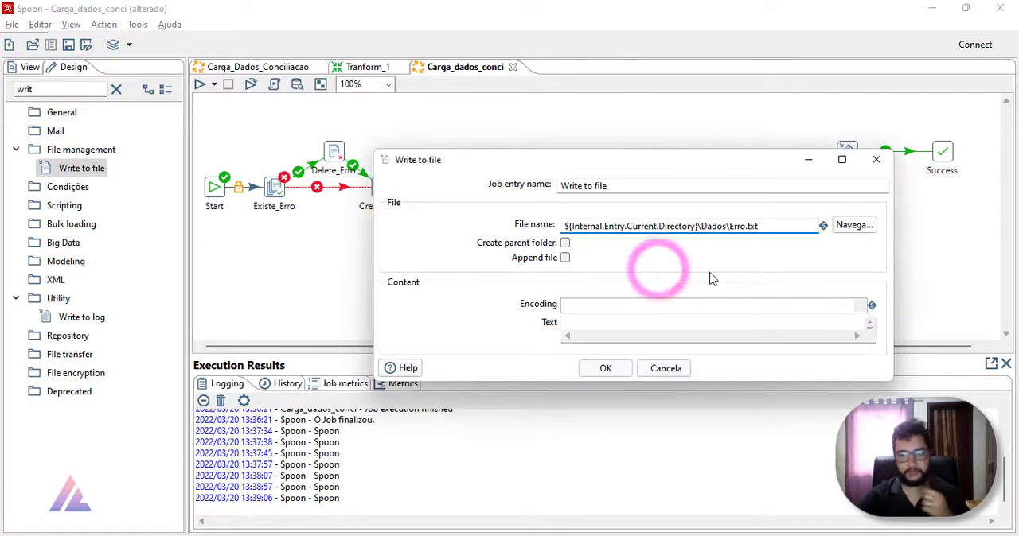
Step: Enable appending to the file and begin entering the text content for the Write to file entry
left_click(566, 259)
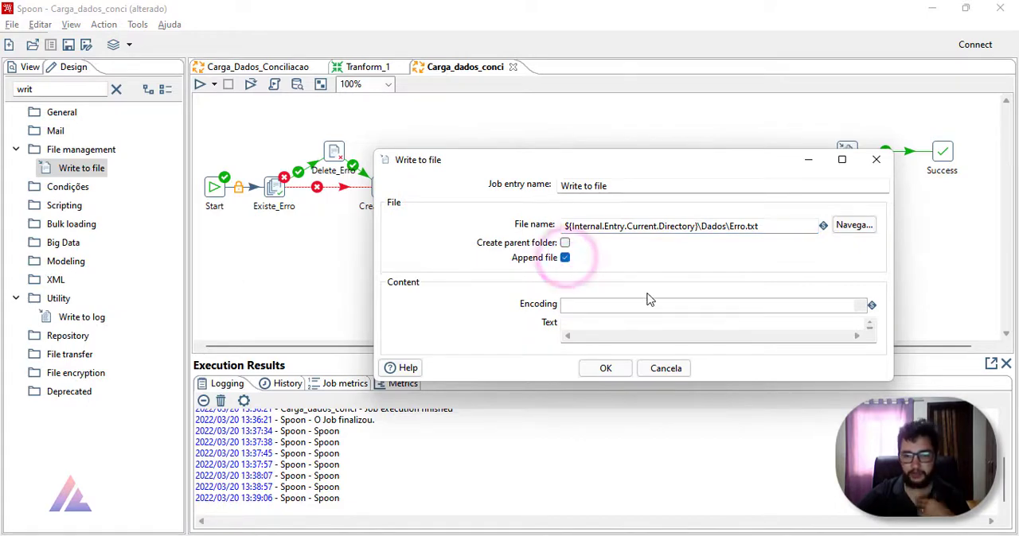
left_click(624, 322)
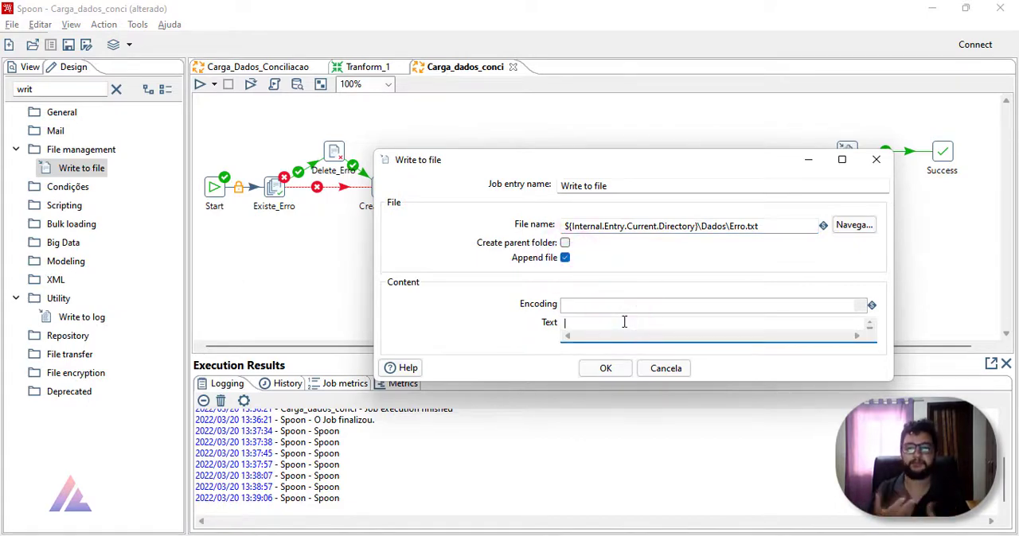
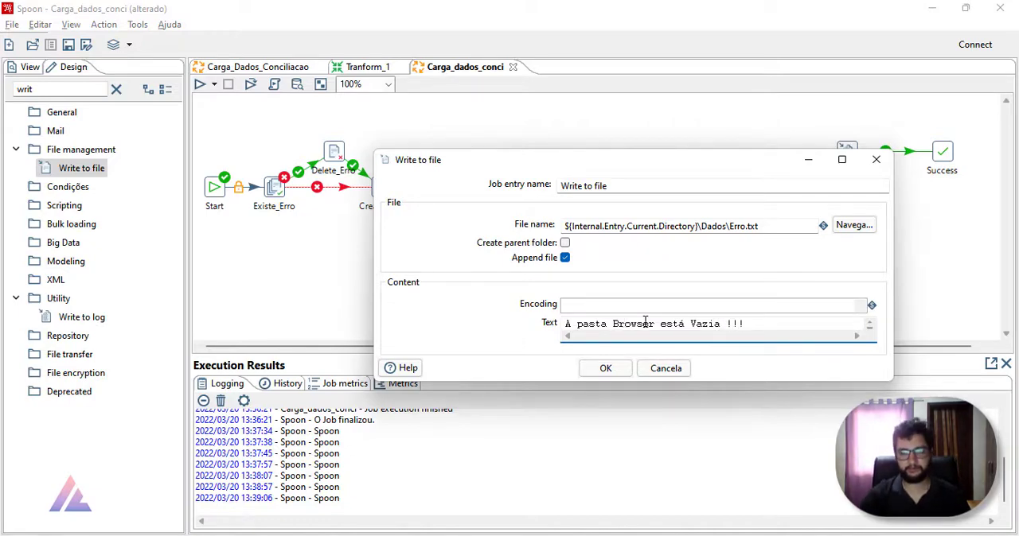
Step: Confirm the Write to file settings and add an Abort job entry beneath Write to file, linked from it by a success hop
left_click(598, 368)
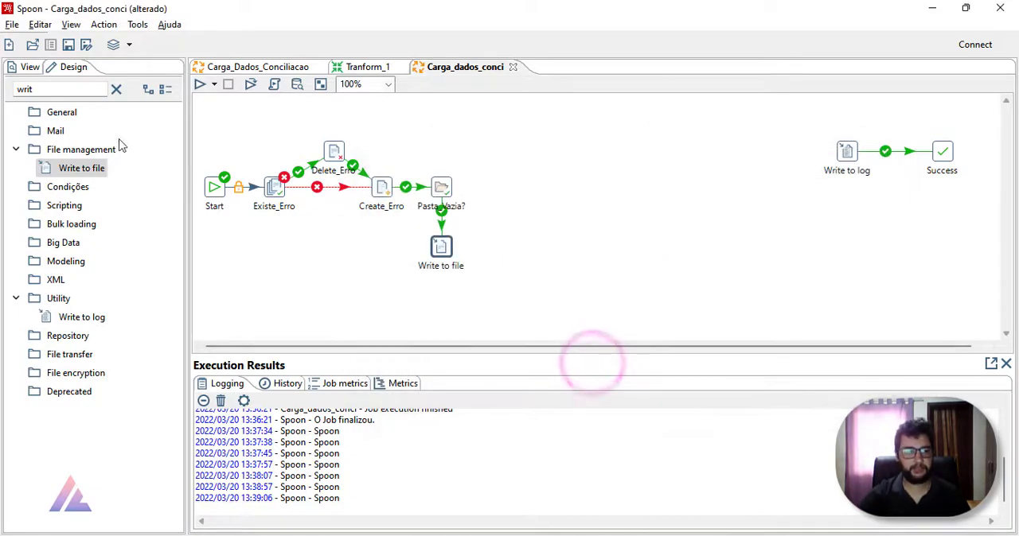
left_click(70, 89)
double_click(48, 88)
type("abor")
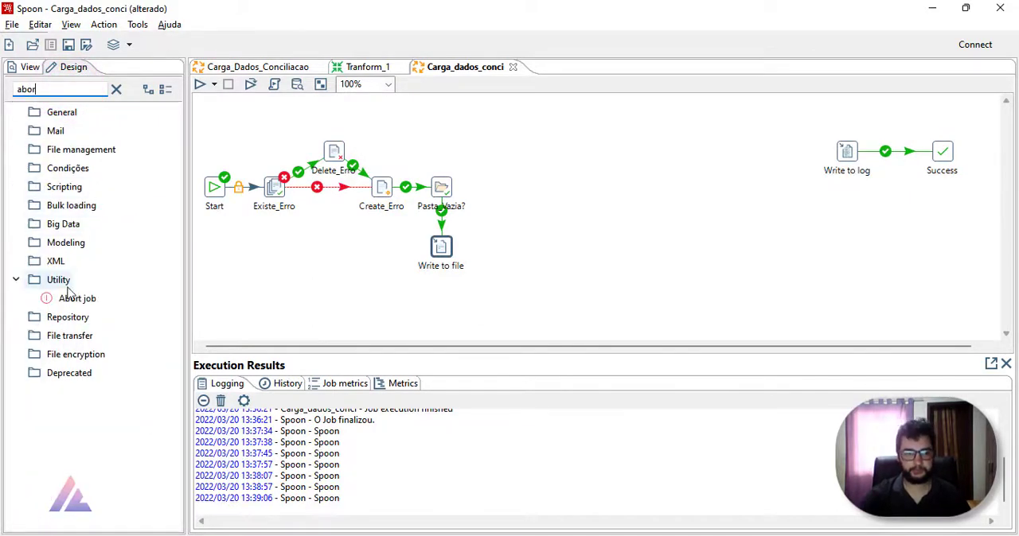
left_click_drag(74, 298, 441, 307)
left_click_drag(441, 253, 455, 324)
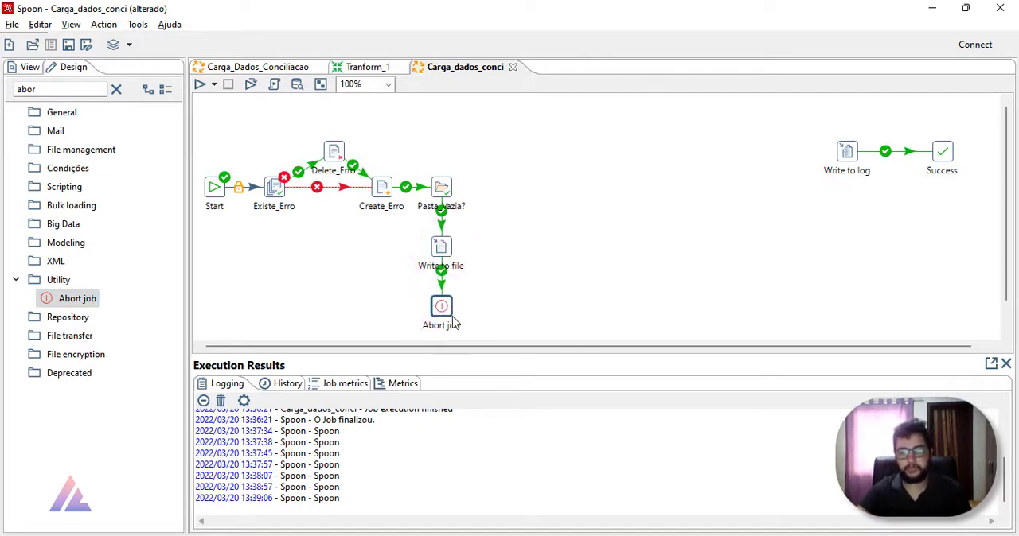
Step: Save and run the Carga_dados_conci job with the Pentaho local configuration, and check the result of the Pasta_Vazia? entry
left_click(200, 84)
left_click(687, 441)
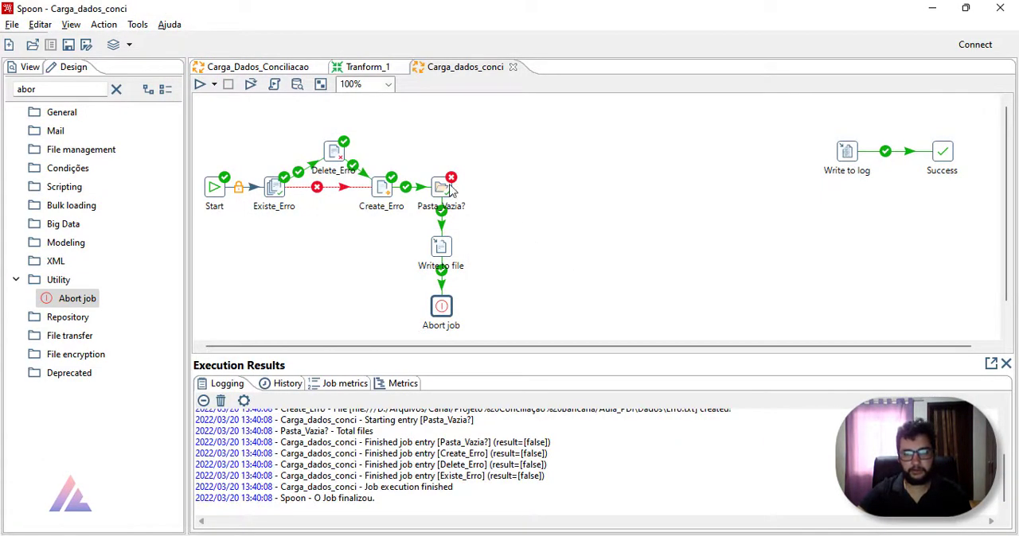
mouse_move(450, 191)
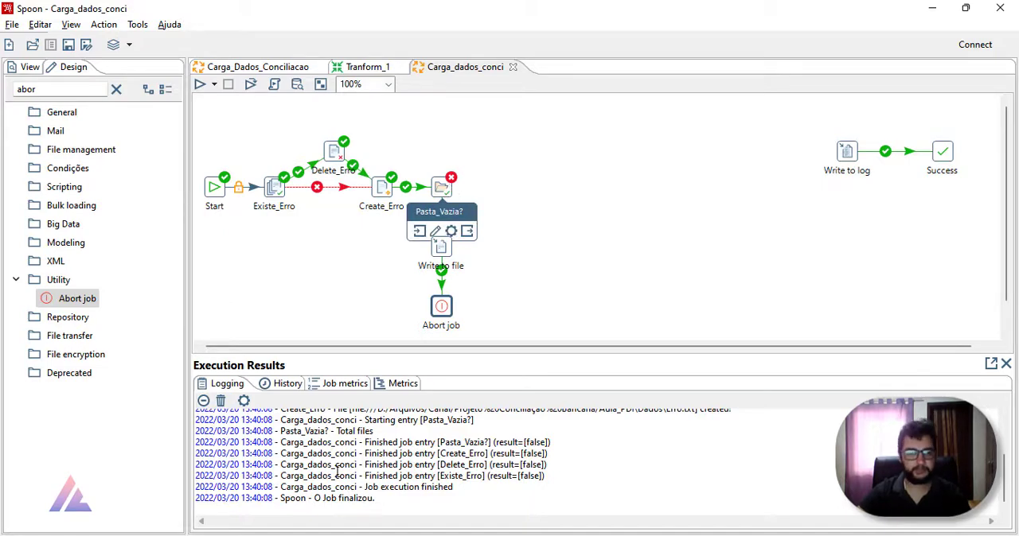
Step: Switch to File Explorer and open Erro.txt in the Dados folder to check its content, closing it when done
key("alt+Tab")
left_click(163, 161)
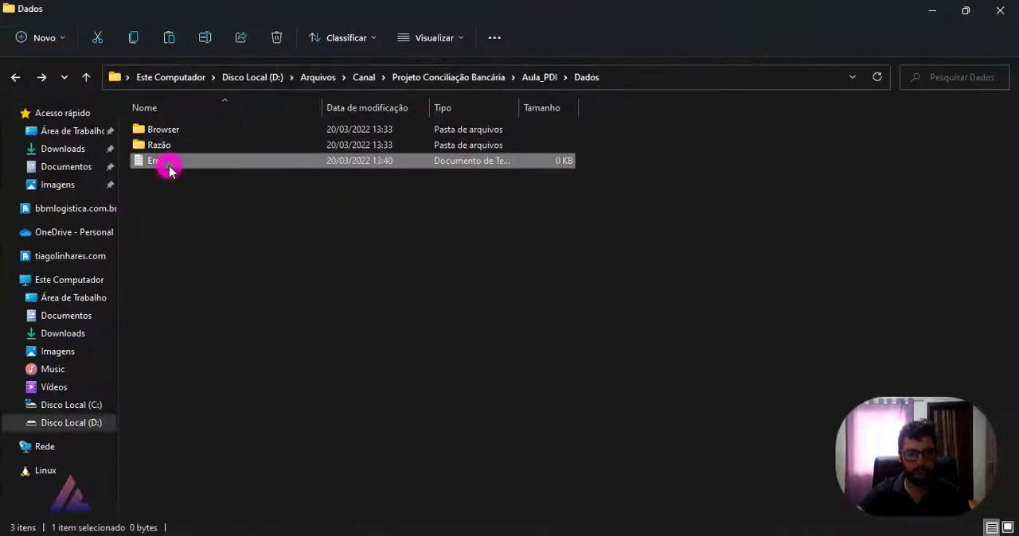
double_click(169, 166)
left_click(560, 35)
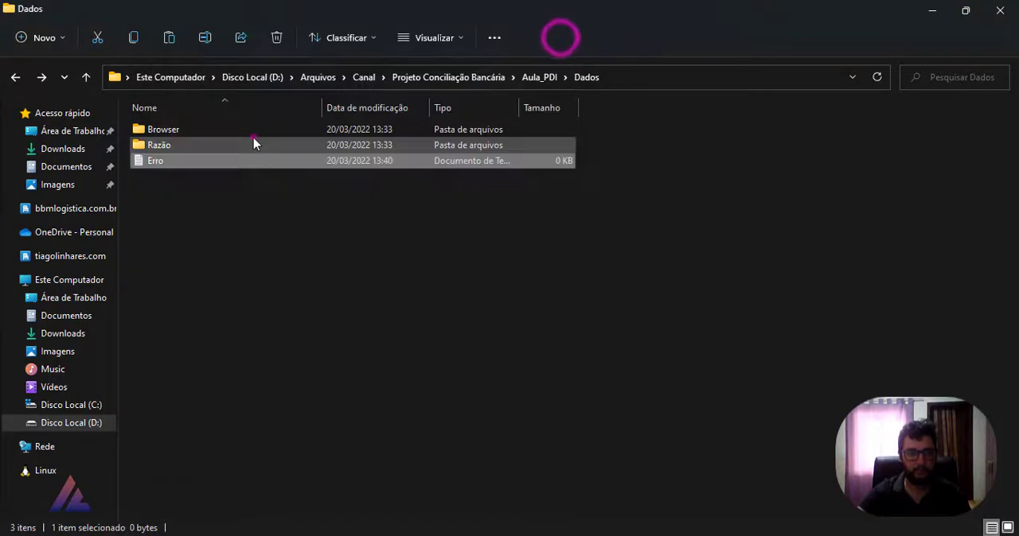
Step: Move the spreadsheet 01_01_21_31_01_21_B out of the Browser folder into Dados and check that Browser is empty
double_click(239, 129)
left_click(238, 135)
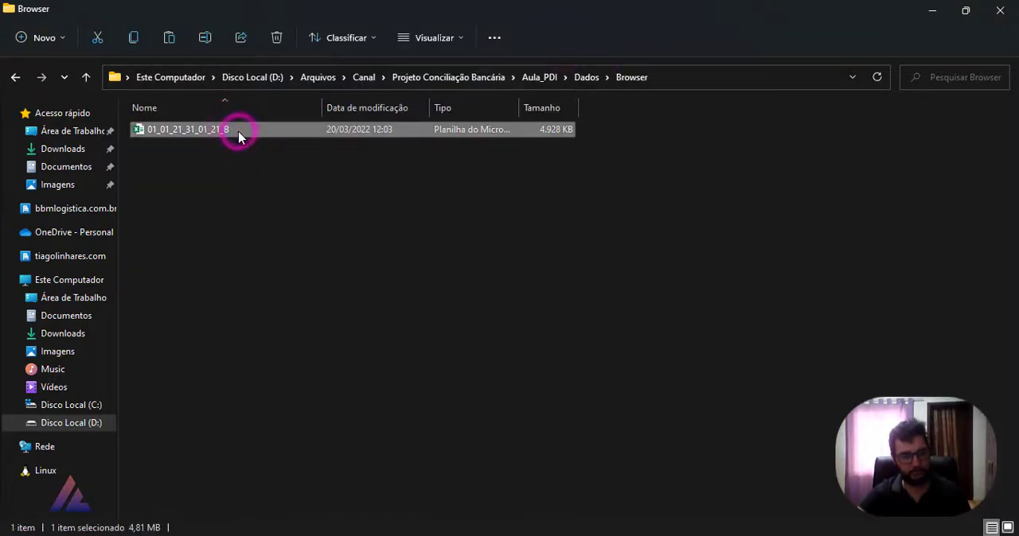
left_click(15, 78)
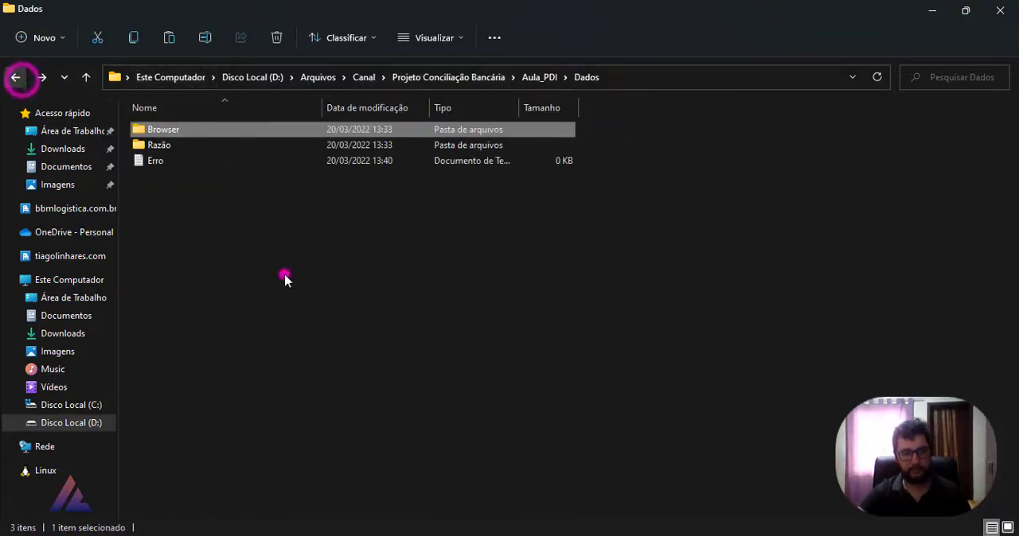
left_click(285, 279)
key("ctrl+v")
left_click(204, 130)
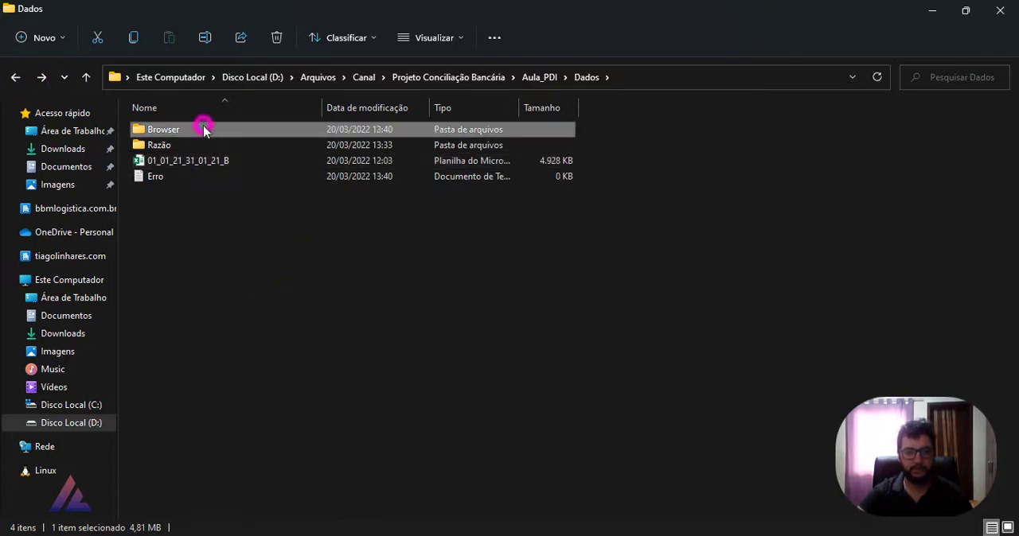
double_click(201, 128)
left_click(999, 22)
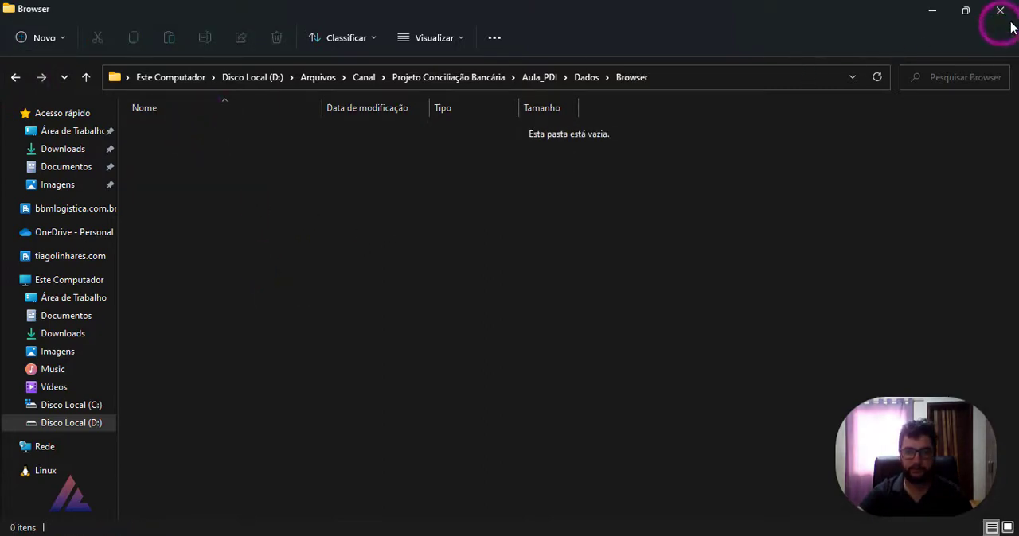
left_click(932, 9)
Step: Switch back to Spoon and run the job again with the Browser folder emptied, checking the entries' results
left_click(199, 83)
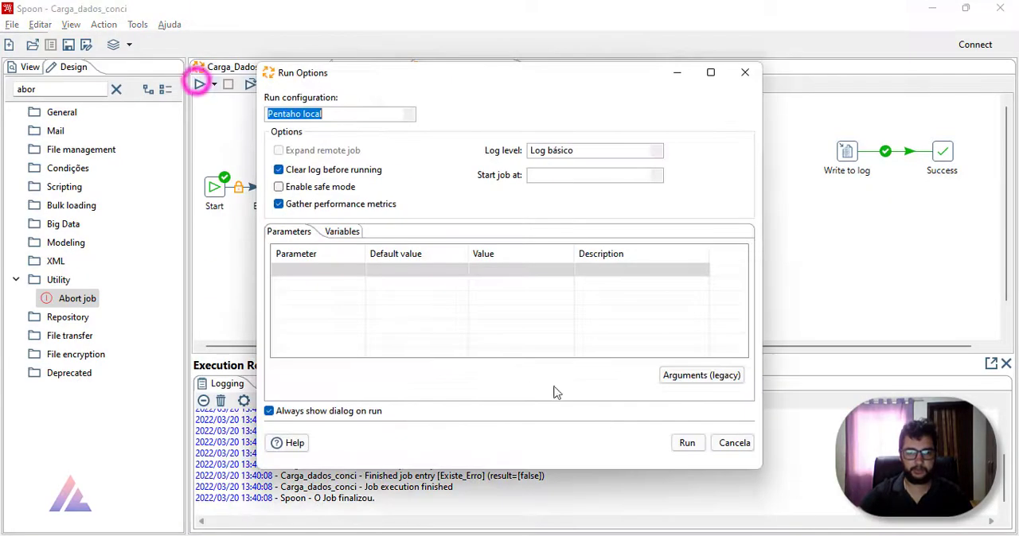
left_click(687, 443)
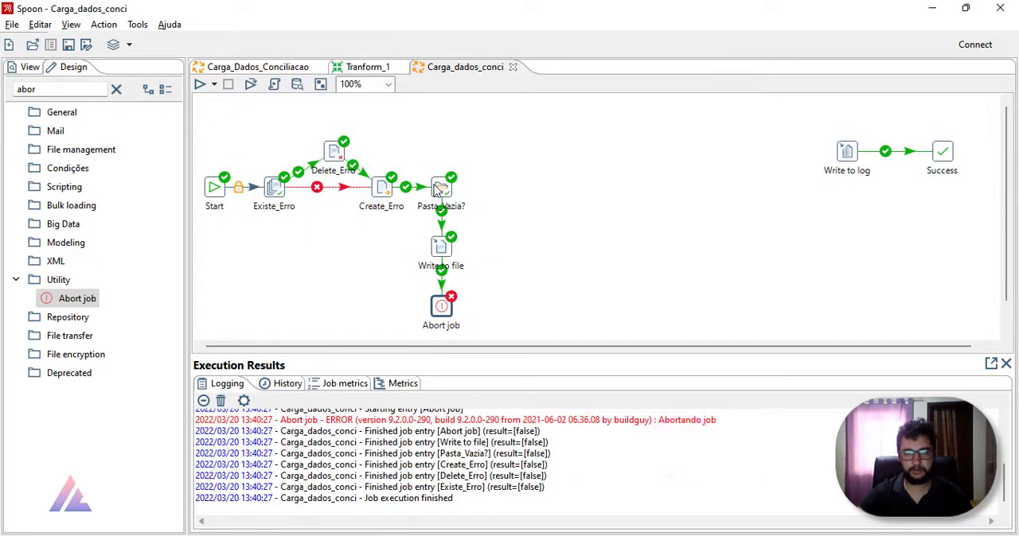
mouse_move(437, 190)
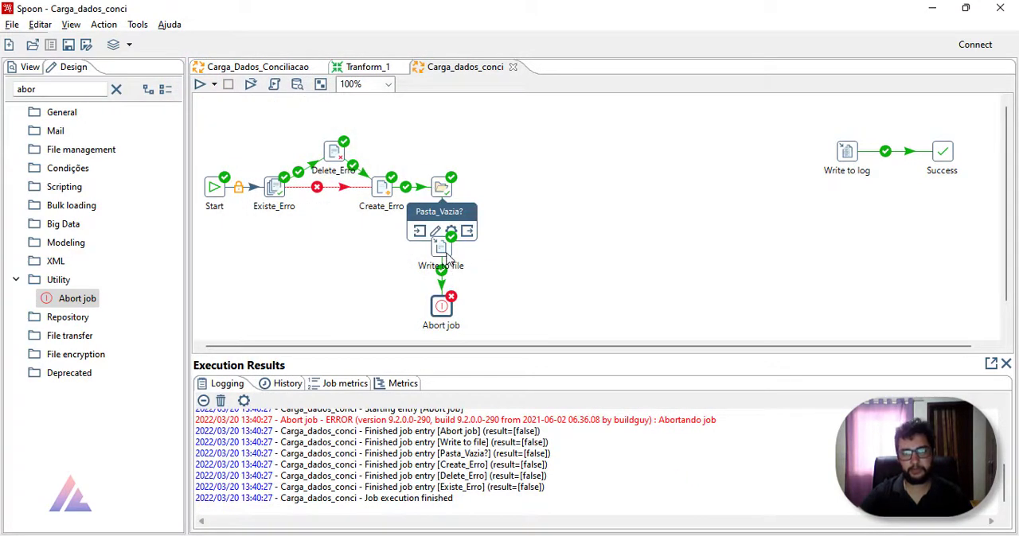
mouse_move(451, 253)
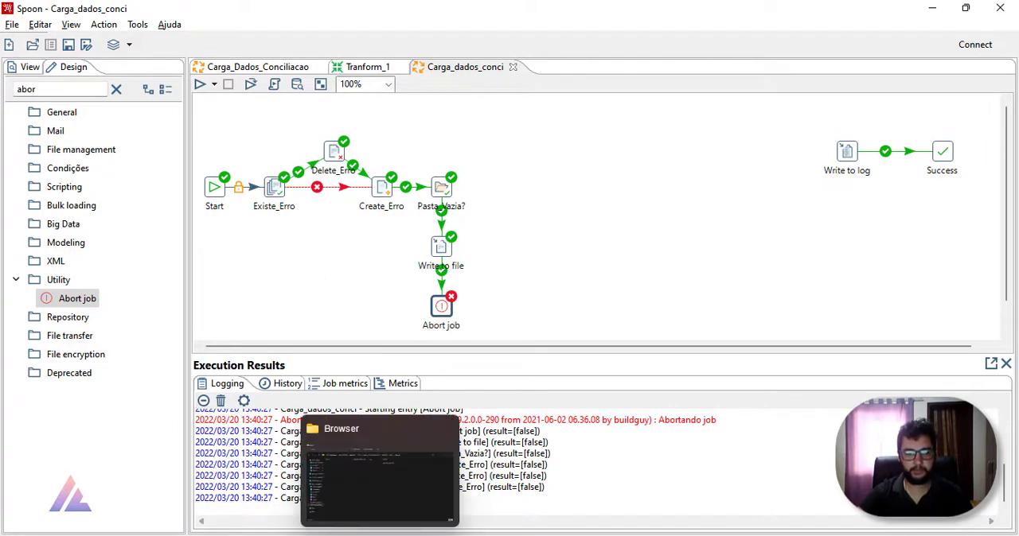
Step: Switch to File Explorer and read the message in Erro.txt in the Dados folder, closing the file when done
left_click(379, 534)
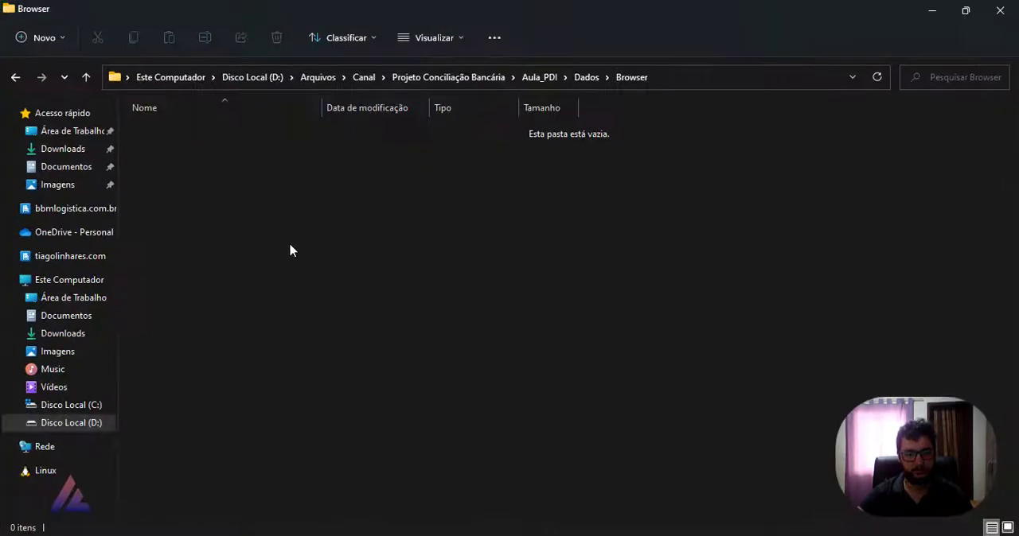
left_click(596, 80)
double_click(230, 187)
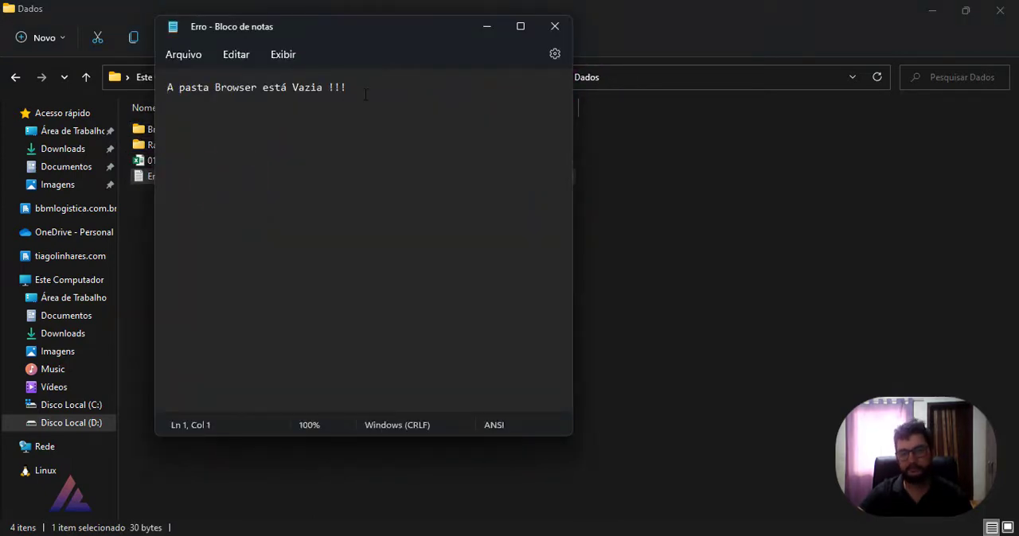
left_click(566, 35)
Step: Move the spreadsheet 01_01_21_31_01_21_B from Dados back into the Browser folder and return to the job in Spoon
left_click(304, 161)
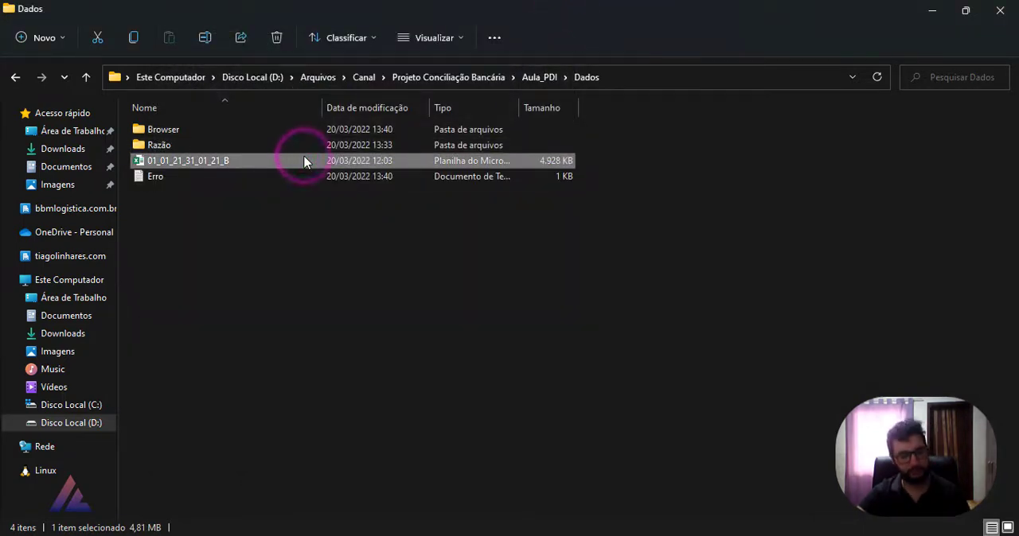
key("ctrl+x")
double_click(207, 124)
left_click(268, 203)
key("ctrl+v")
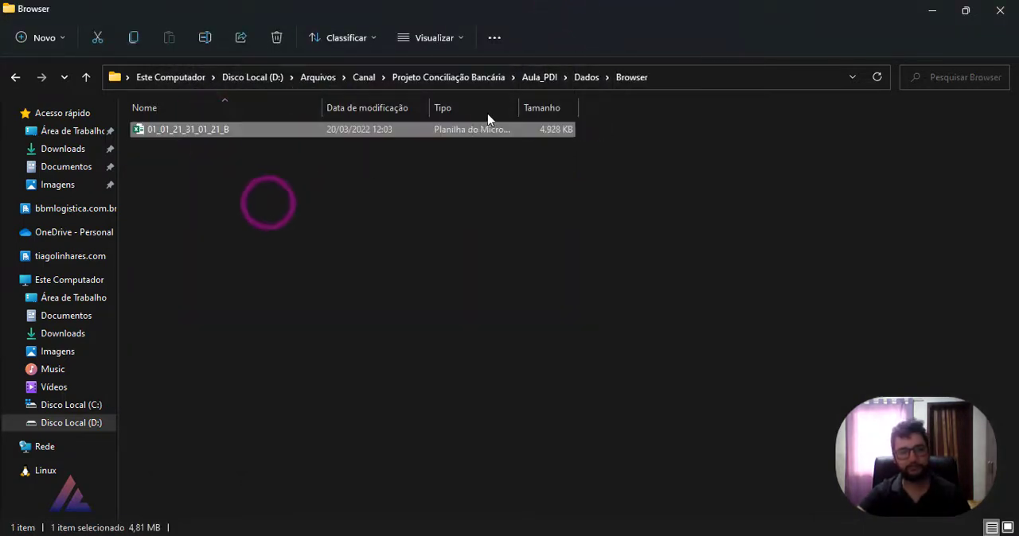
left_click(584, 77)
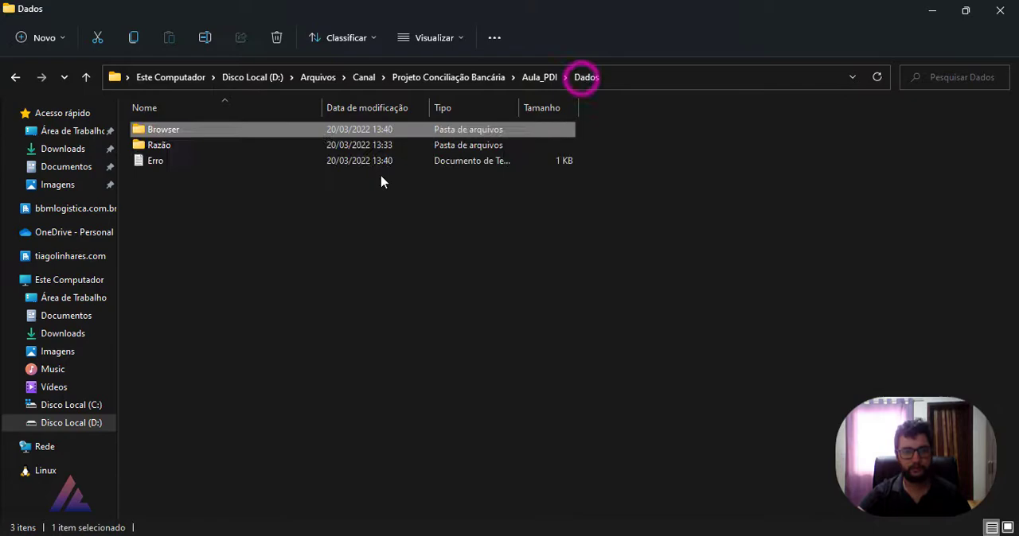
left_click(245, 151)
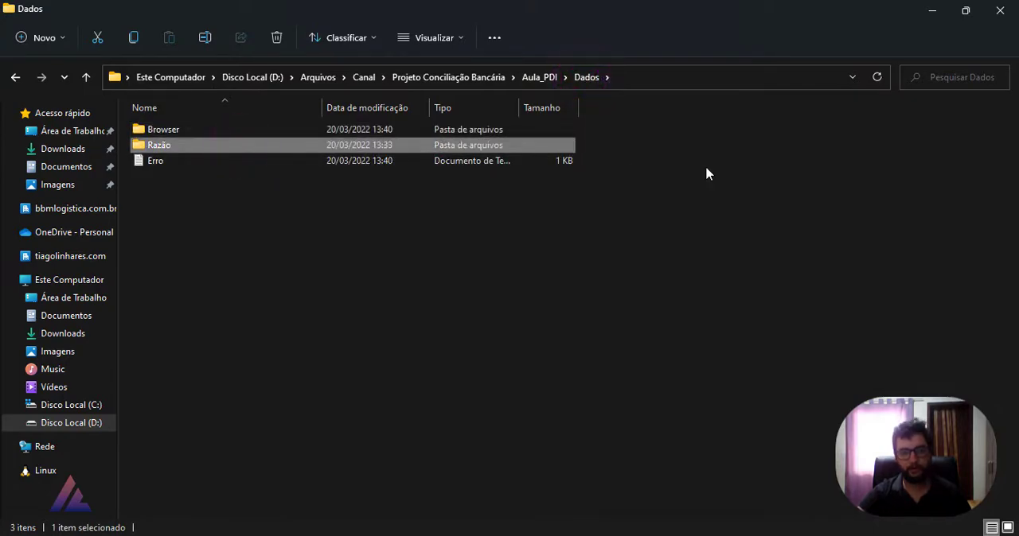
left_click(932, 11)
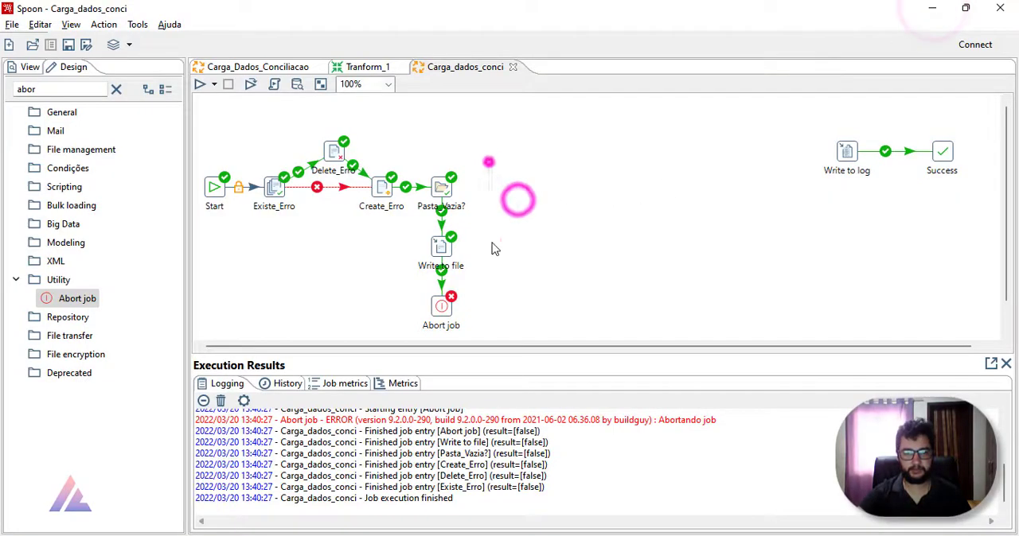
Step: Duplicate Pasta_Vazia?, Write to file and Abort job, place the copies beside the originals, and link Pasta_Vazia? to its copy with a failure hop
left_click_drag(488, 161, 418, 334)
key("ctrl+c")
key("ctrl+v")
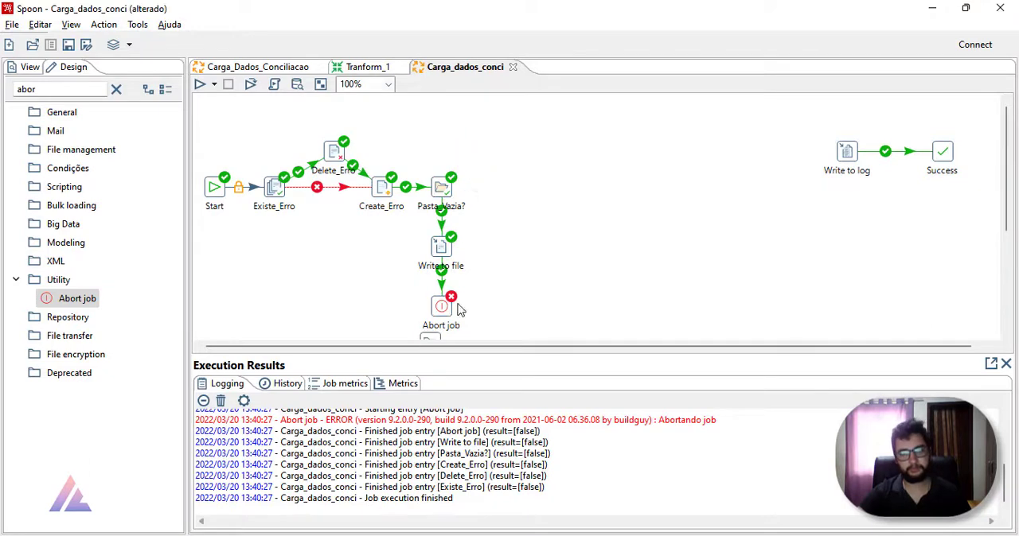
scroll(501, 309, "down", 6)
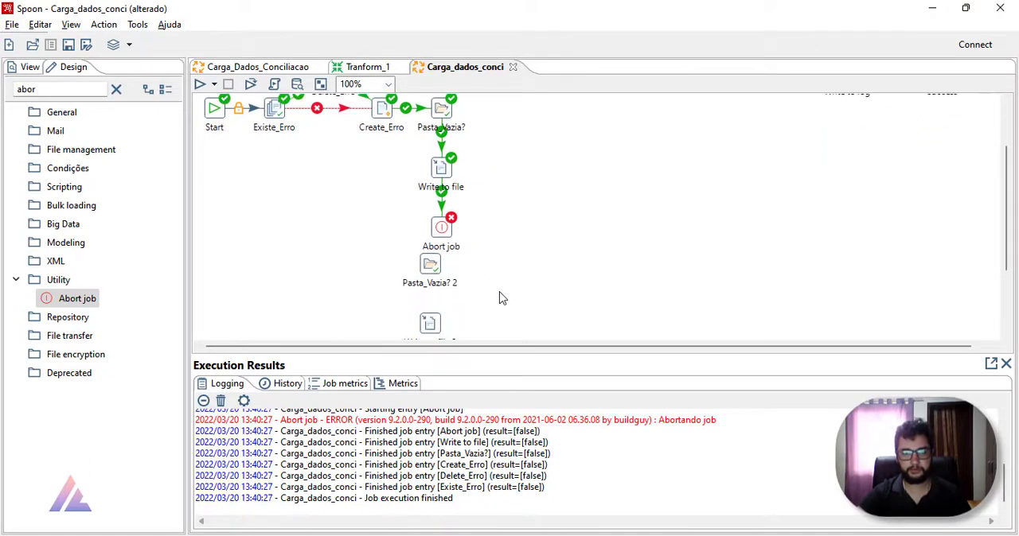
left_click_drag(383, 179, 589, 219)
left_click_drag(597, 118, 506, 168)
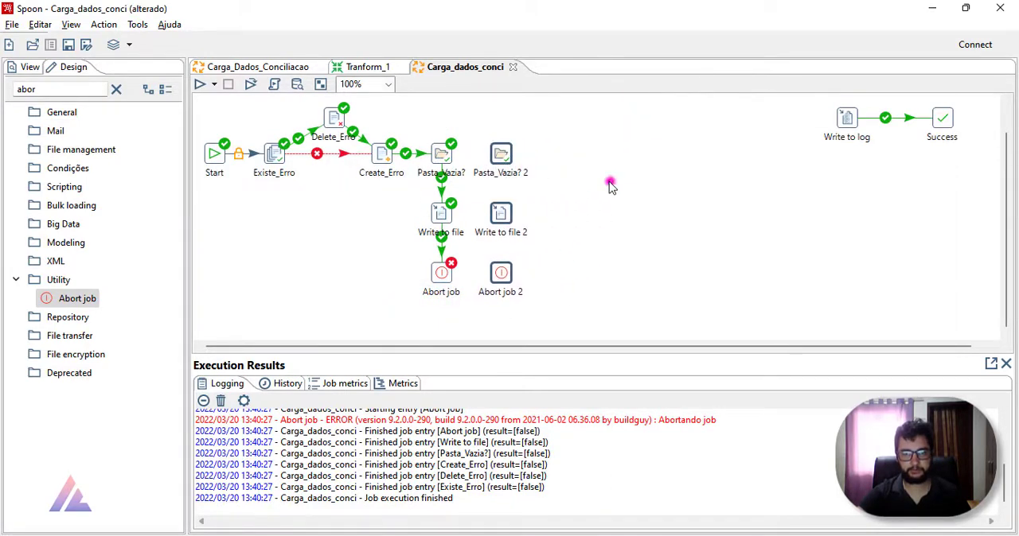
left_click_drag(442, 153, 501, 155)
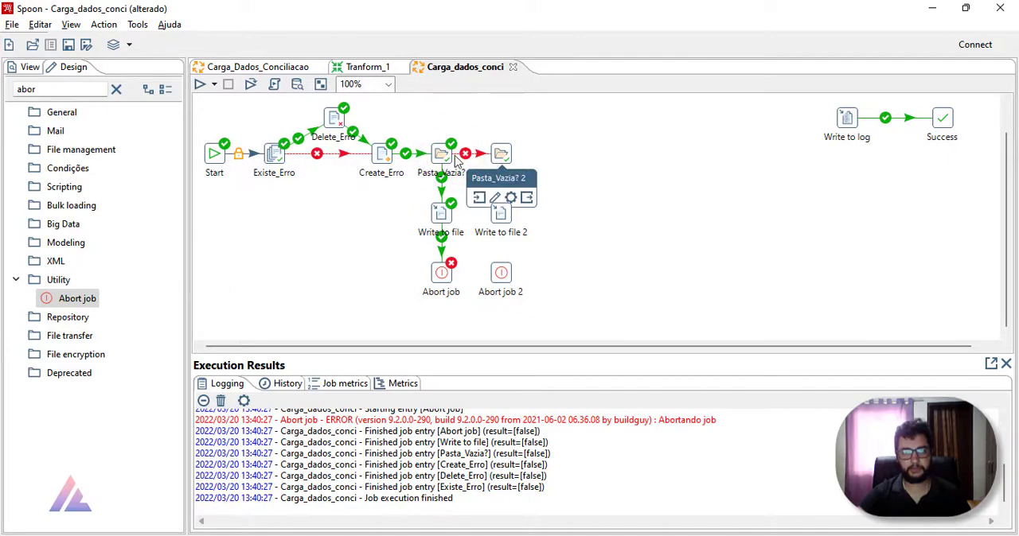
Step: Rename the Pasta_Vazia? entry as Pasta_Vazia_Browser
double_click(442, 153)
left_click(593, 230)
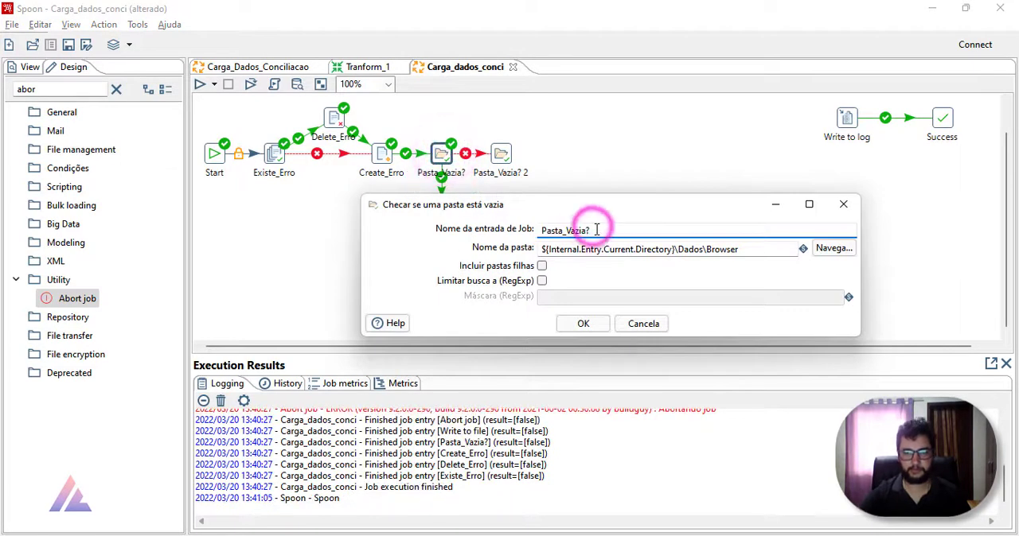
left_click(596, 230)
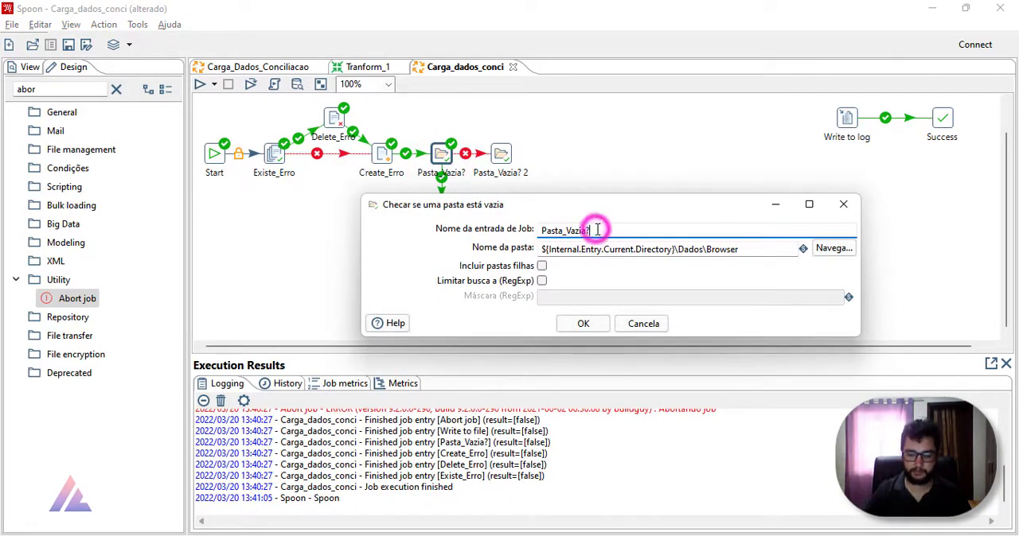
key("BackSpace")
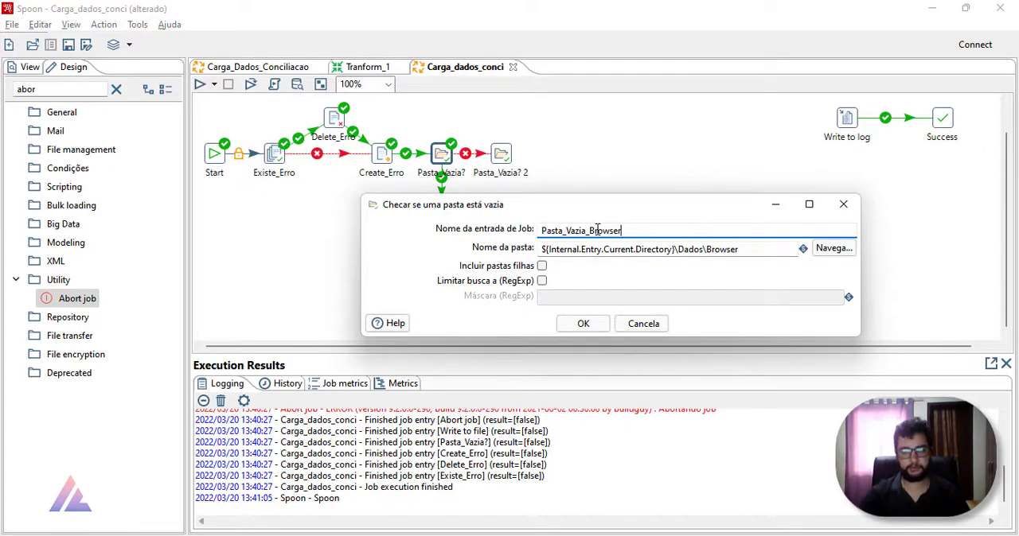
type("_Browser")
left_click(597, 323)
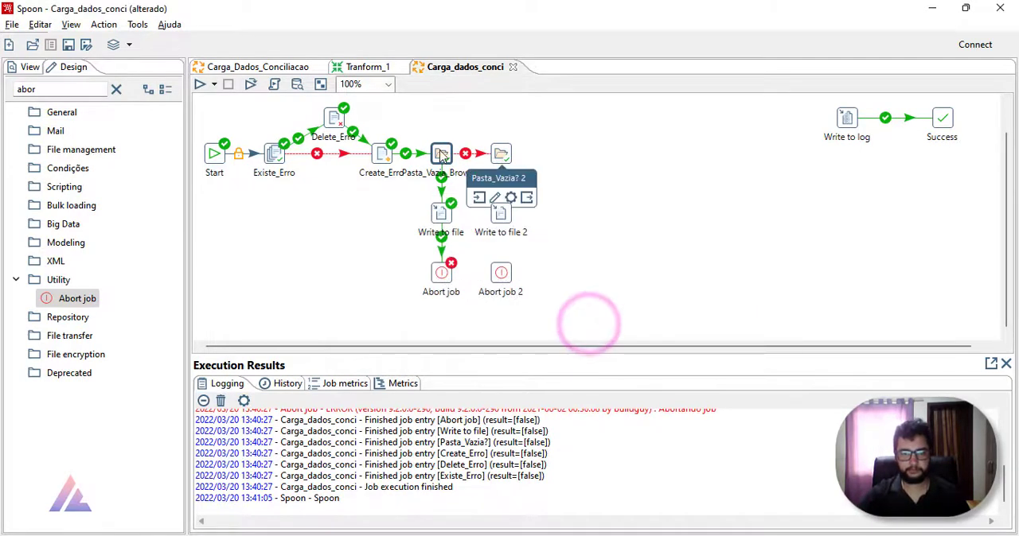
Step: Space out the job by moving the three copied entries farther right and shifting the Pasta_Vazia_Browser column slightly right
left_click_drag(482, 132, 570, 312)
left_click_drag(507, 278, 587, 280)
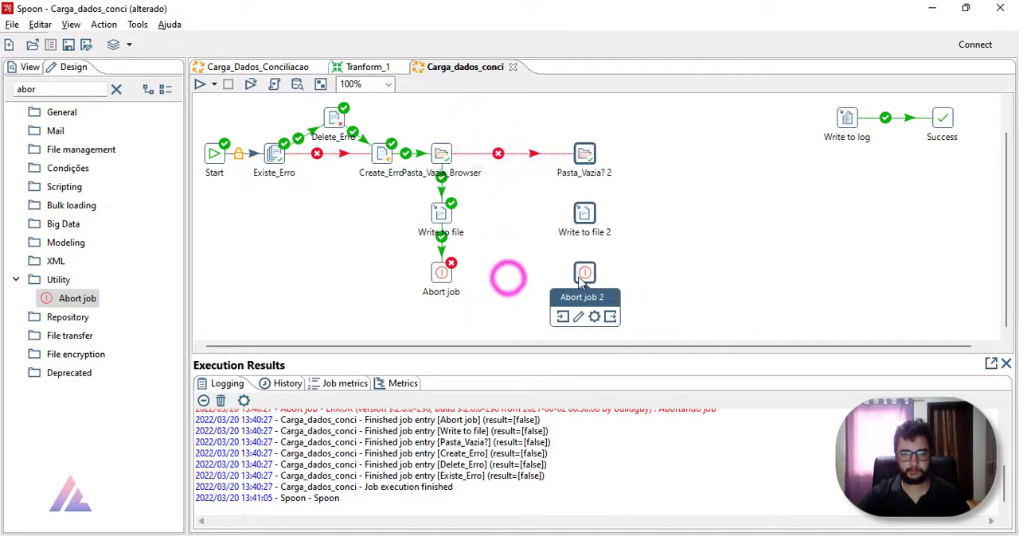
left_click_drag(416, 141, 475, 316)
left_click_drag(440, 277, 458, 291)
left_click(509, 230)
Step: Rename the Pasta_Vazia? 2 entry as Pasta_Vazia_Razão and set its folder to ${Internal.Entry.Current.Directory}\Dados\Razão
double_click(585, 154)
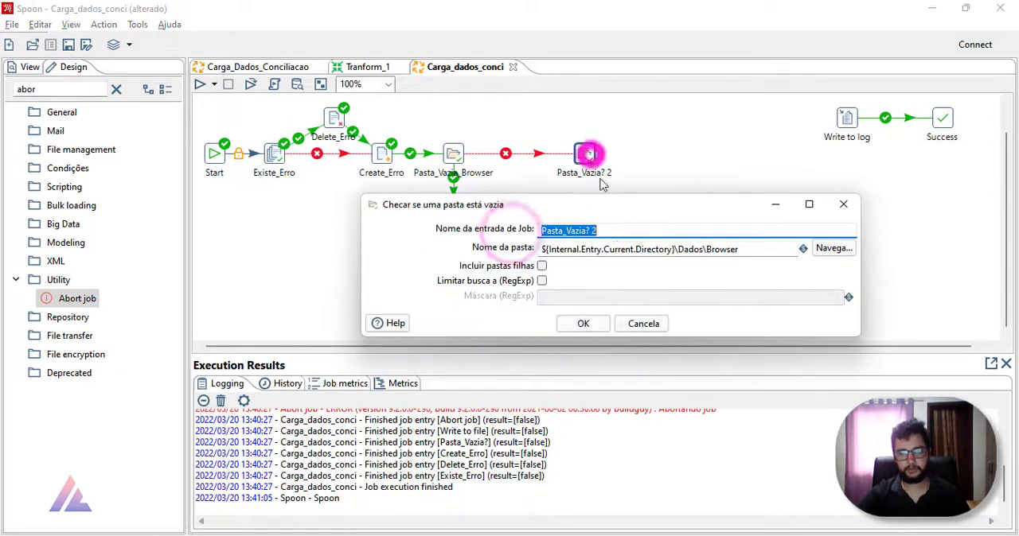
left_click(615, 230)
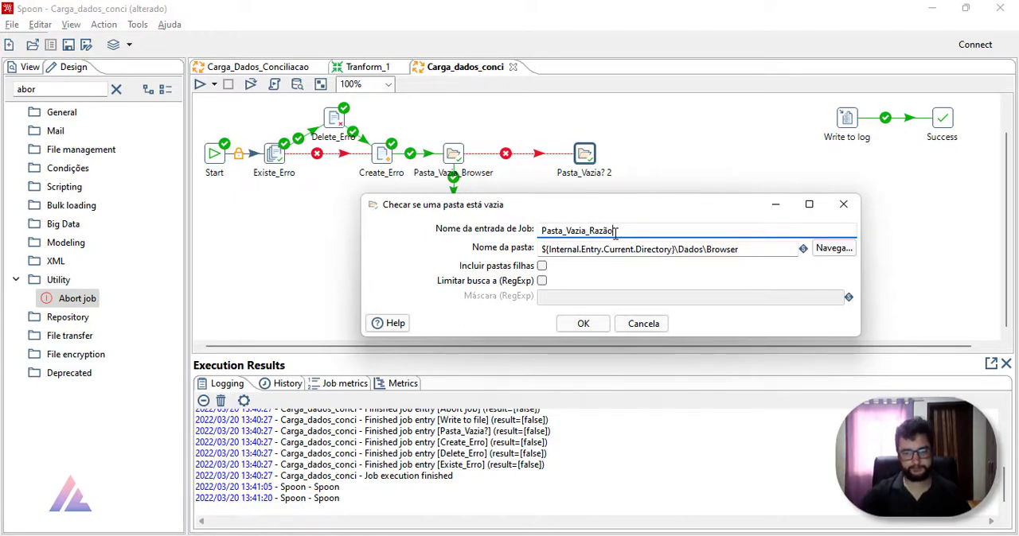
left_click(756, 250)
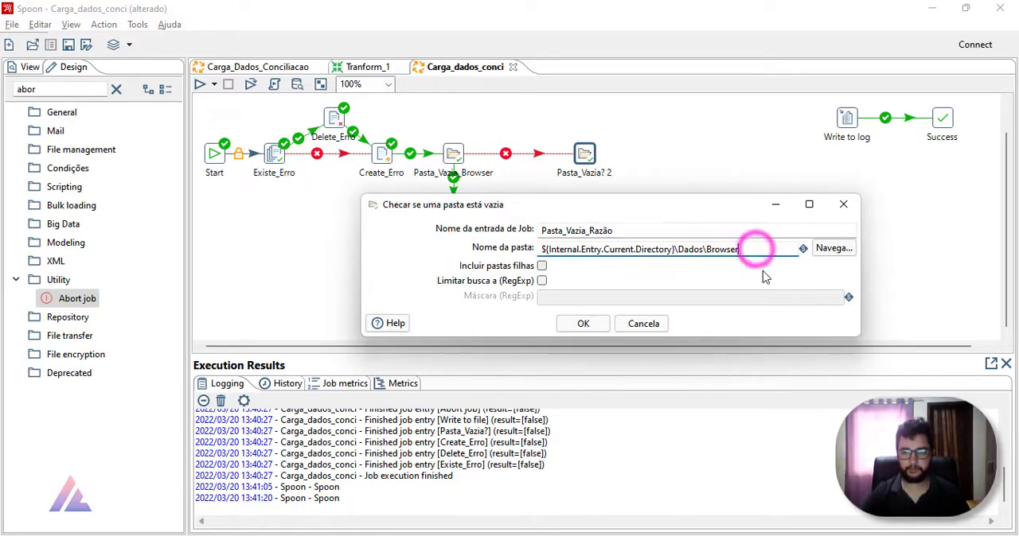
key("BackSpace")
key("BackSpace")
key("BackSpace")
key("BackSpace")
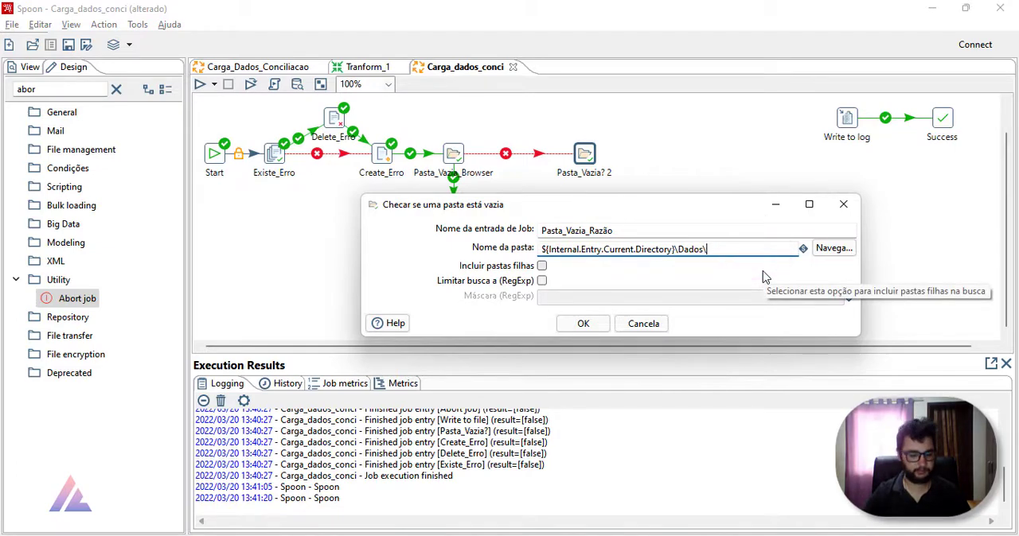
type("Razão")
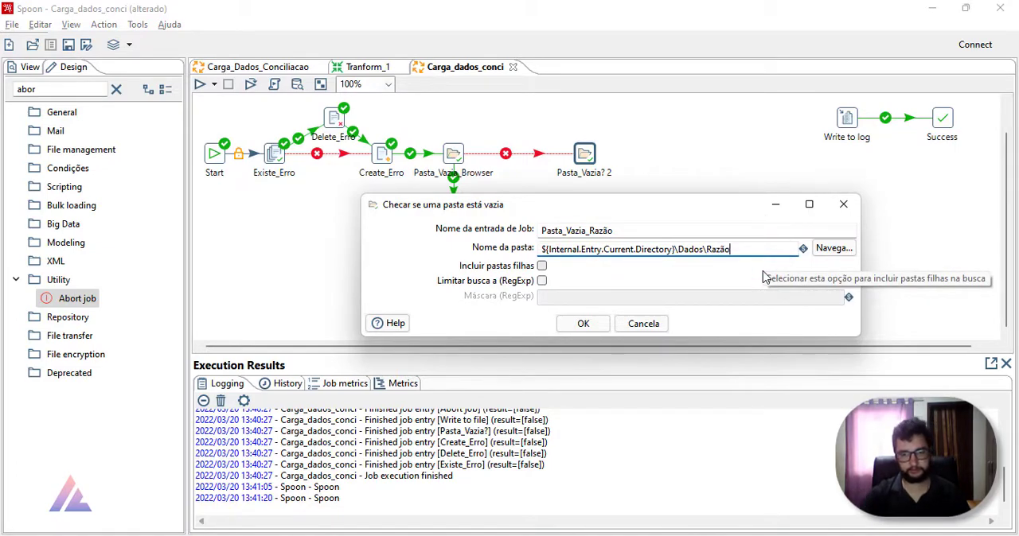
key("alt+Tab")
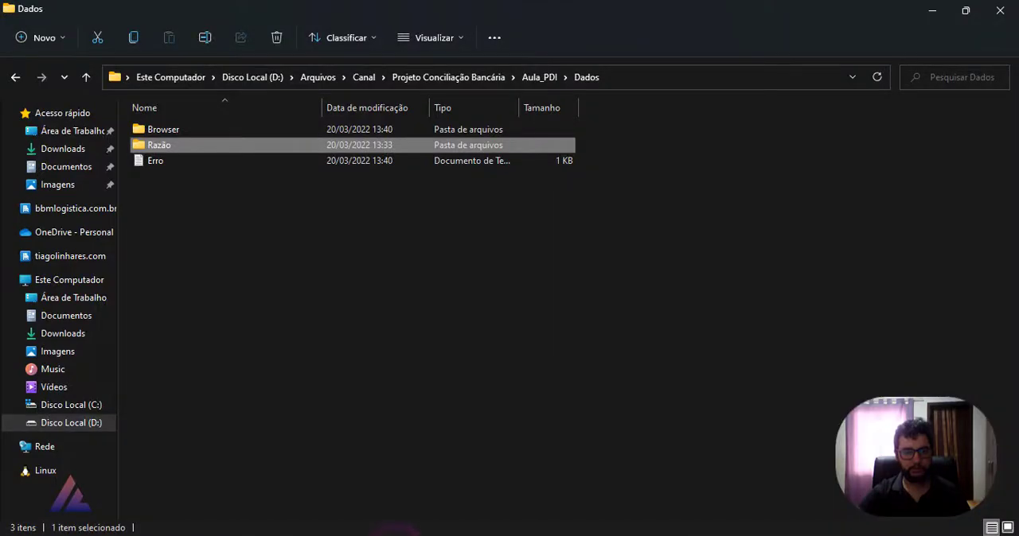
key("alt+Tab")
left_click(604, 327)
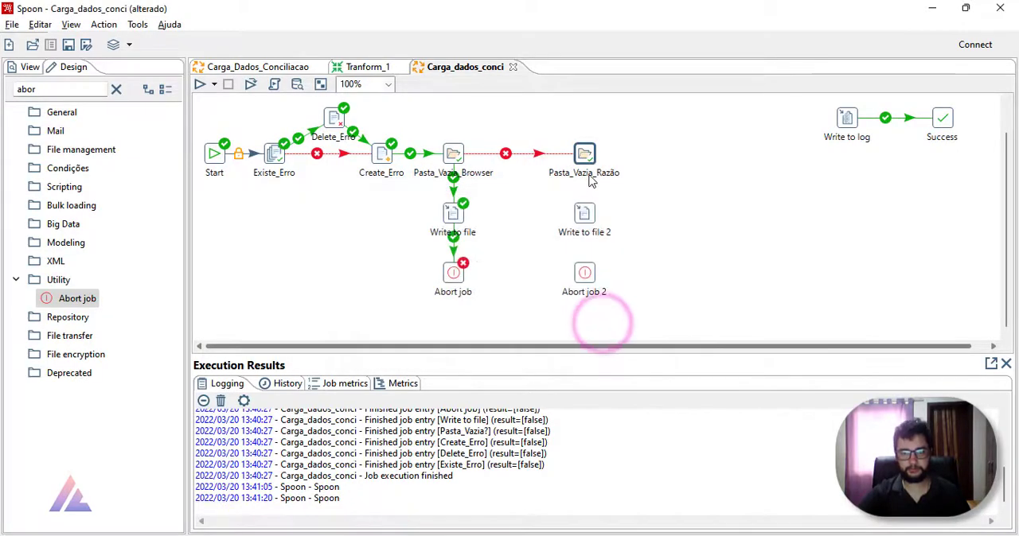
Step: Link Pasta_Vazia_Razão to Write to file 2 and on to Abort job 2 with success hops, and shift that column closer to the Browser column
mouse_move(585, 155)
left_mouse_down()
mouse_move(590, 279)
mouse_move(553, 279)
mouse_move(591, 283)
left_mouse_up()
left_click(646, 234)
mouse_move(633, 124)
left_mouse_down()
mouse_move(597, 264)
mouse_move(548, 303)
left_mouse_up()
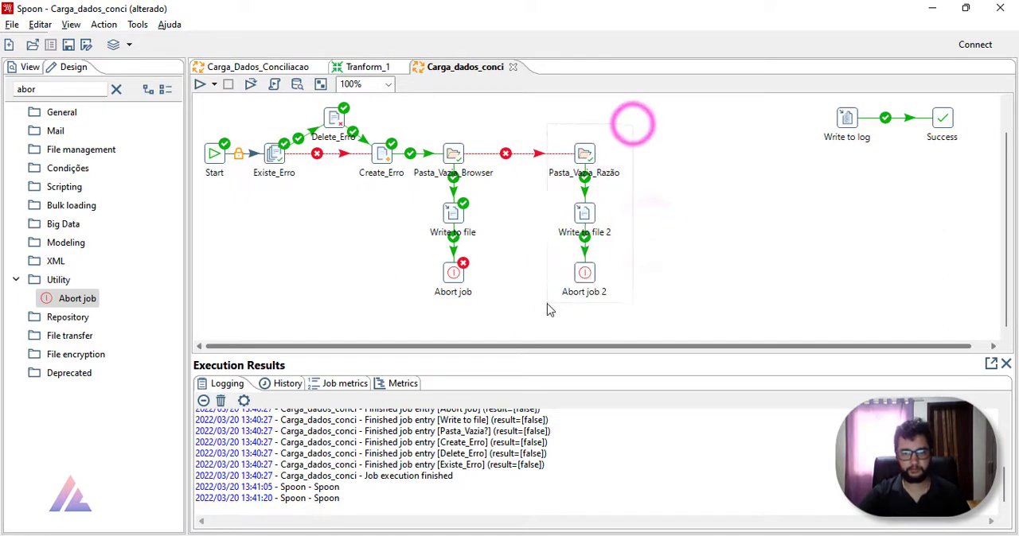
left_click_drag(584, 271, 536, 271)
left_click(616, 263)
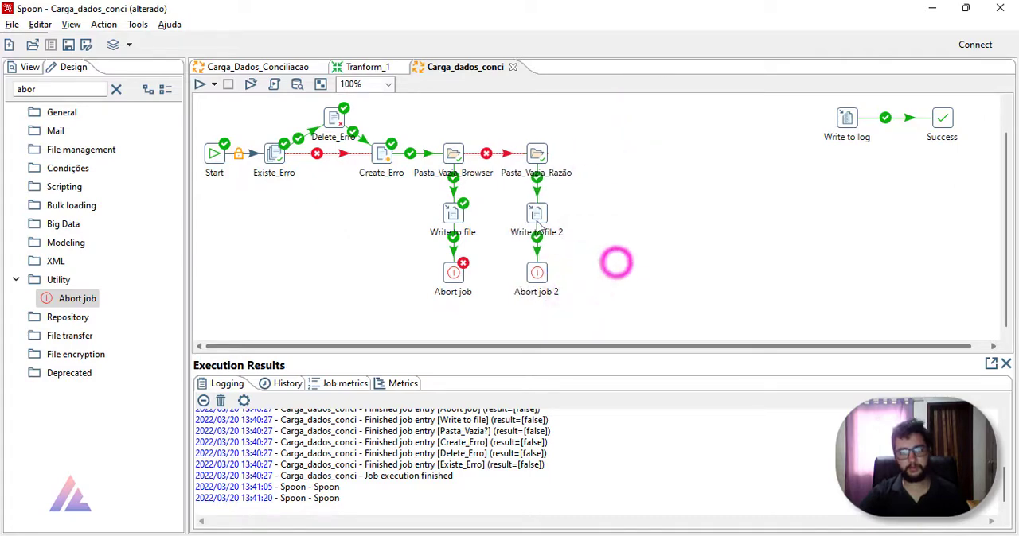
Step: Set the text of Write to file 2 to "A pasta Razão está Vazia !!!" and save the job
double_click(536, 215)
left_click(641, 323)
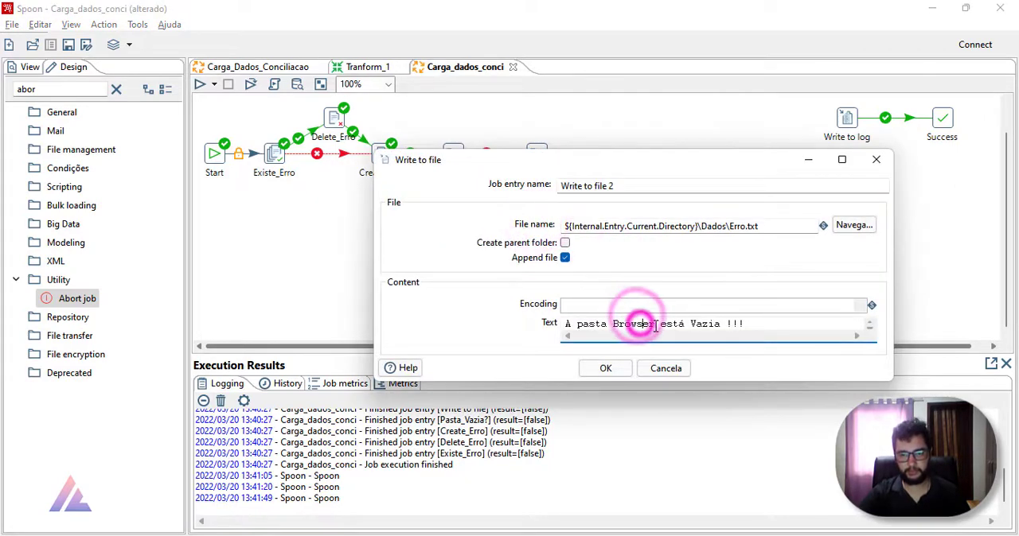
left_click_drag(654, 325, 613, 328)
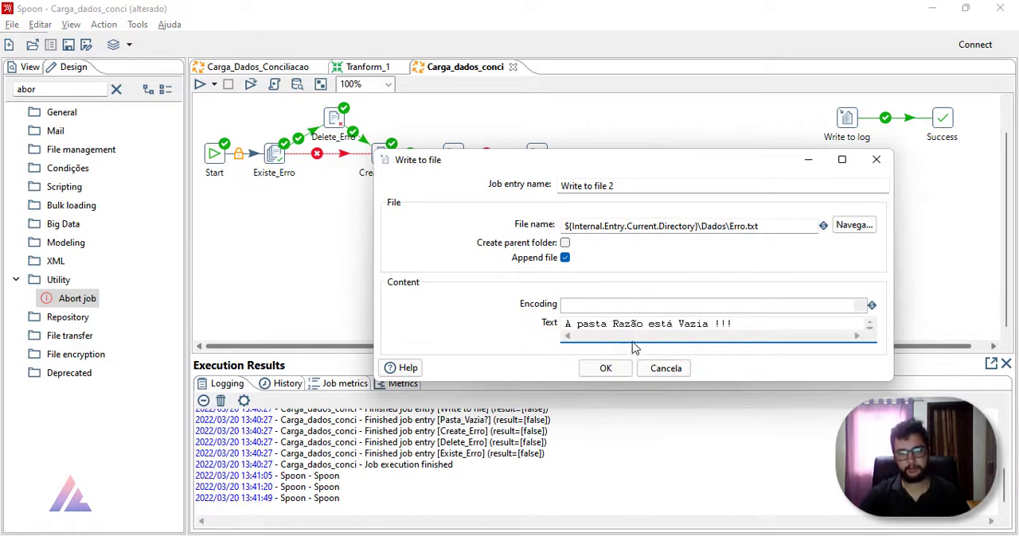
left_click(626, 366)
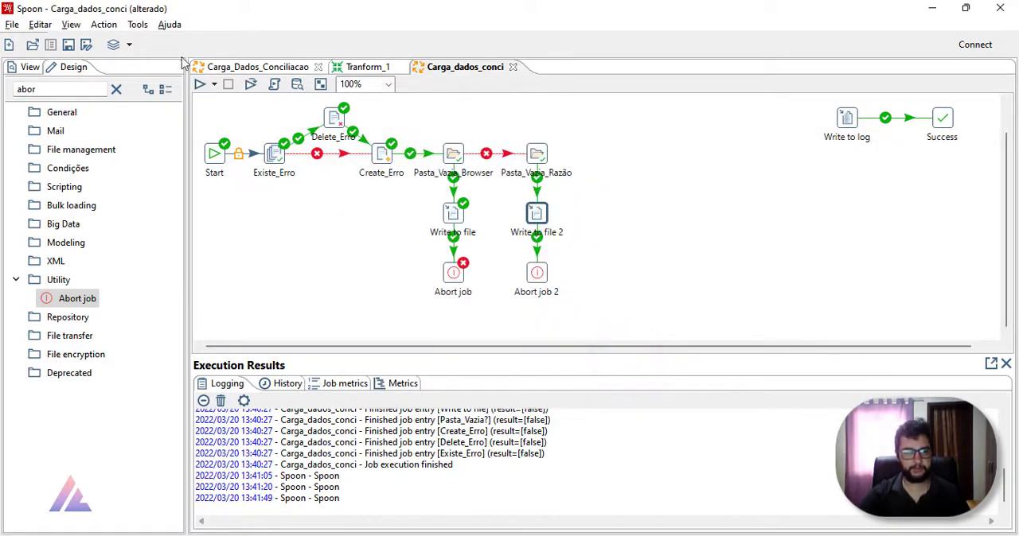
left_click(67, 48)
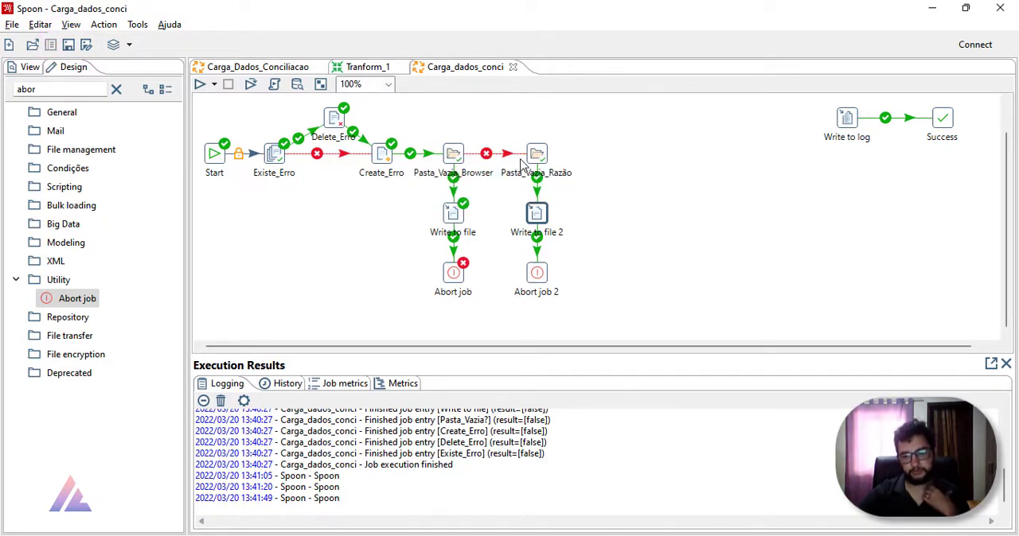
Step: Move the spreadsheet 01_01_21_31_01_21_R out of the Razão folder into Dados in File Explorer
mouse_move(459, 160)
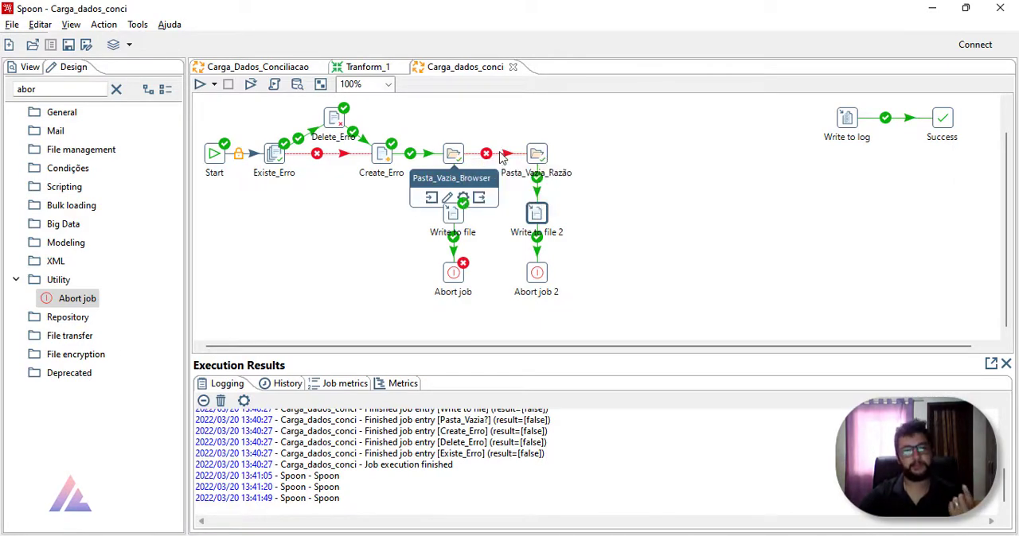
left_click(378, 535)
double_click(224, 148)
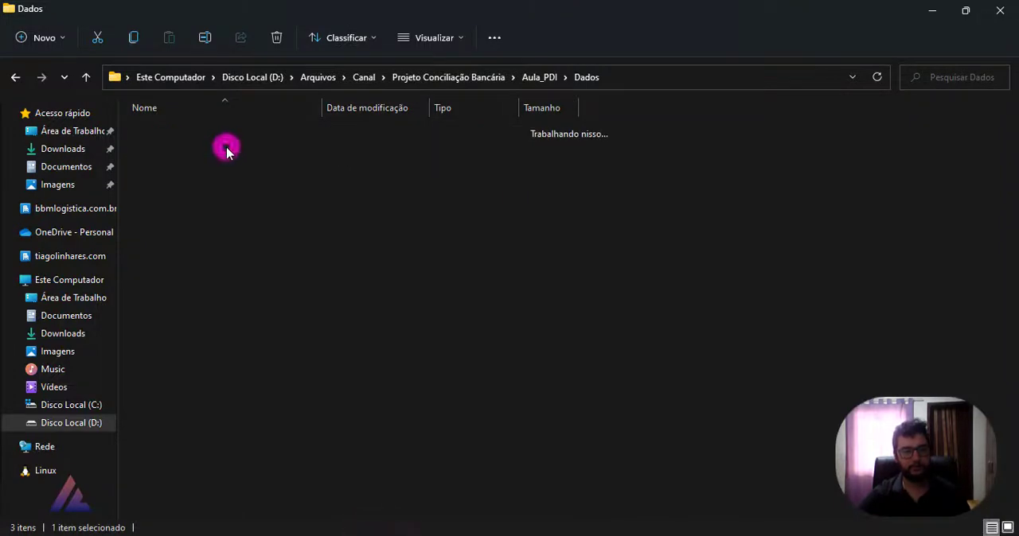
left_click(221, 134)
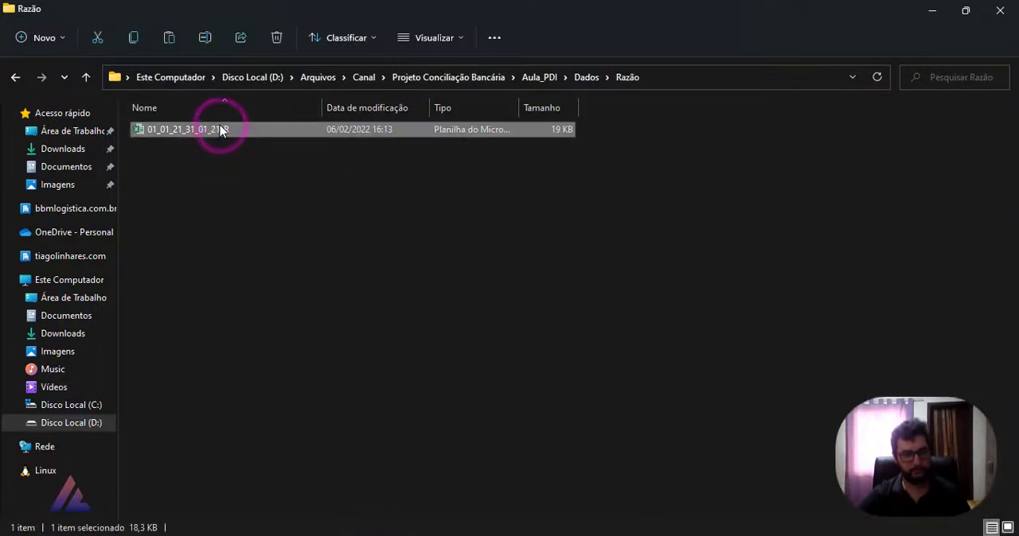
left_click(15, 77)
left_click(268, 258)
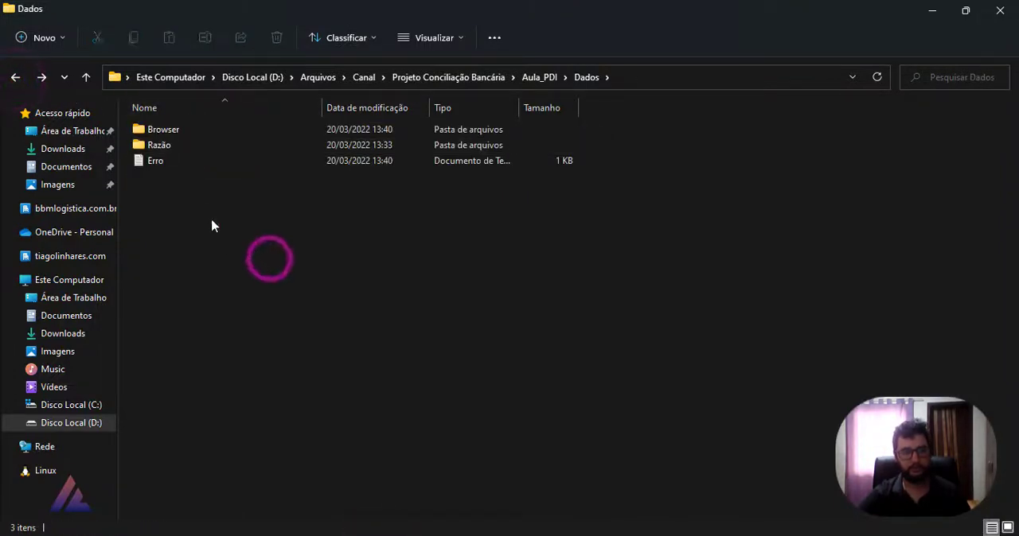
key("ctrl+v")
Step: Read the existing message in the Erro text file, close it and return to Spoon
double_click(175, 175)
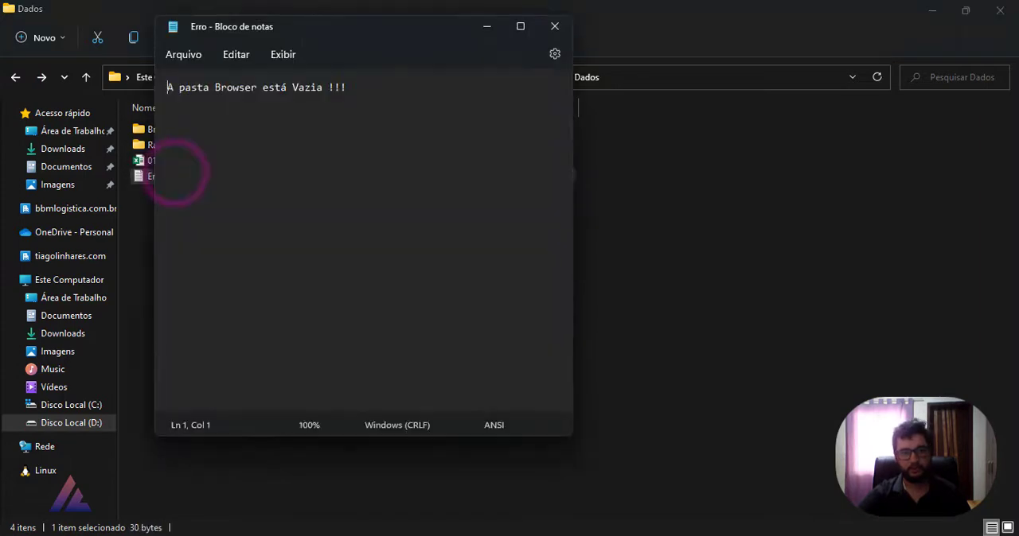
left_click_drag(374, 86, 143, 80)
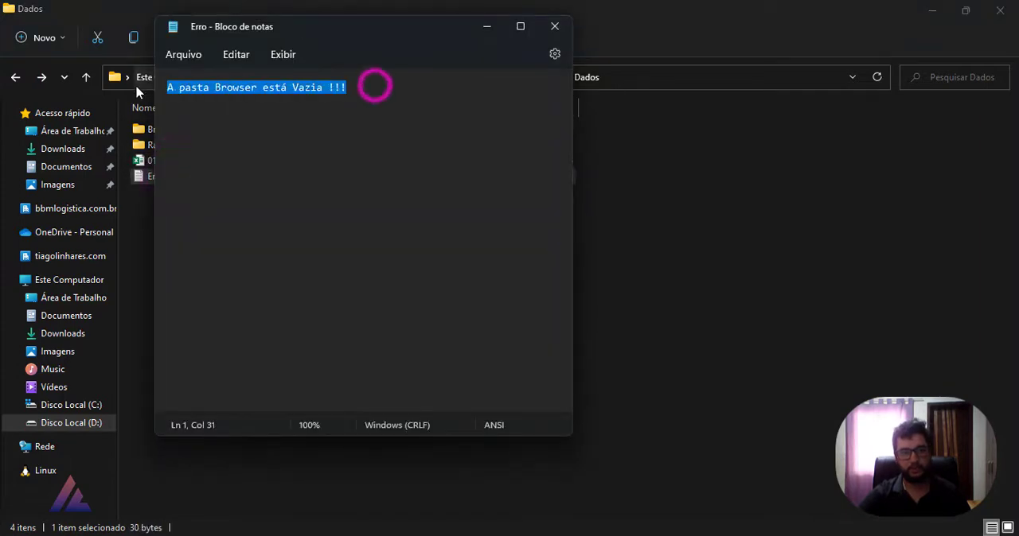
left_click(554, 26)
left_click(931, 11)
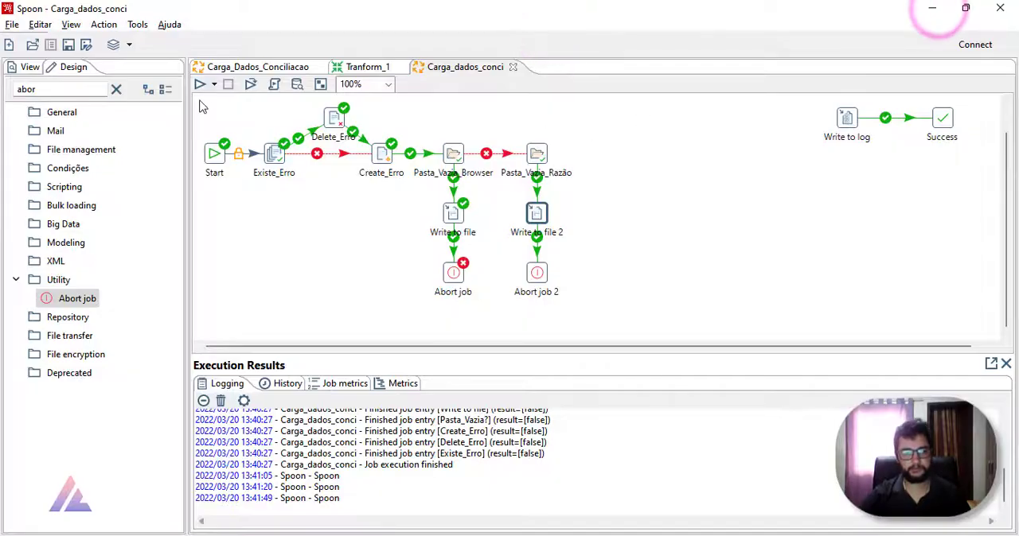
Step: Run the Carga_dados_conci job to test the empty Razão folder branch
left_click(200, 84)
left_click(686, 442)
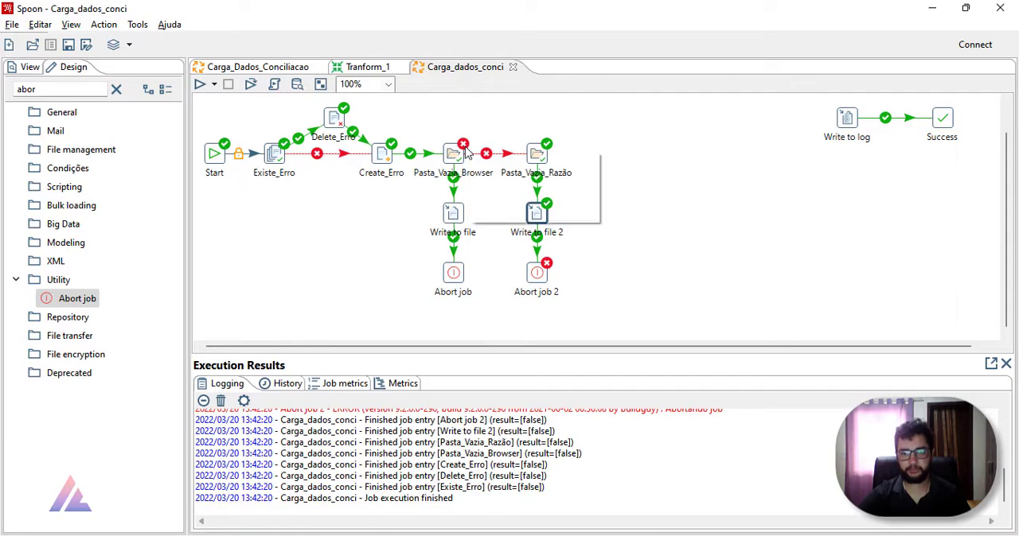
Step: Switch to the Dados folder, read the message in the Erro text file and close it
mouse_move(548, 159)
key("alt+Tab")
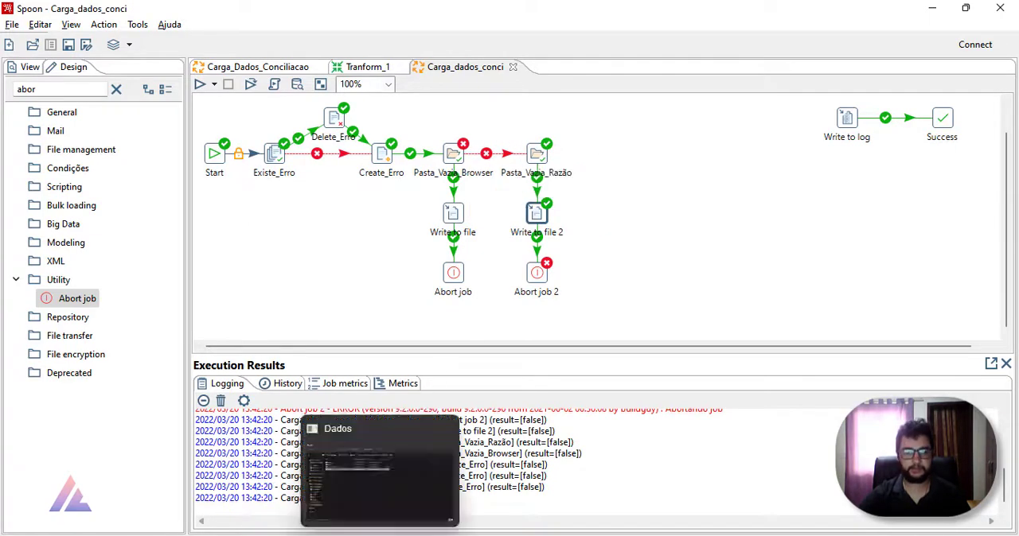
left_click(223, 176)
double_click(223, 176)
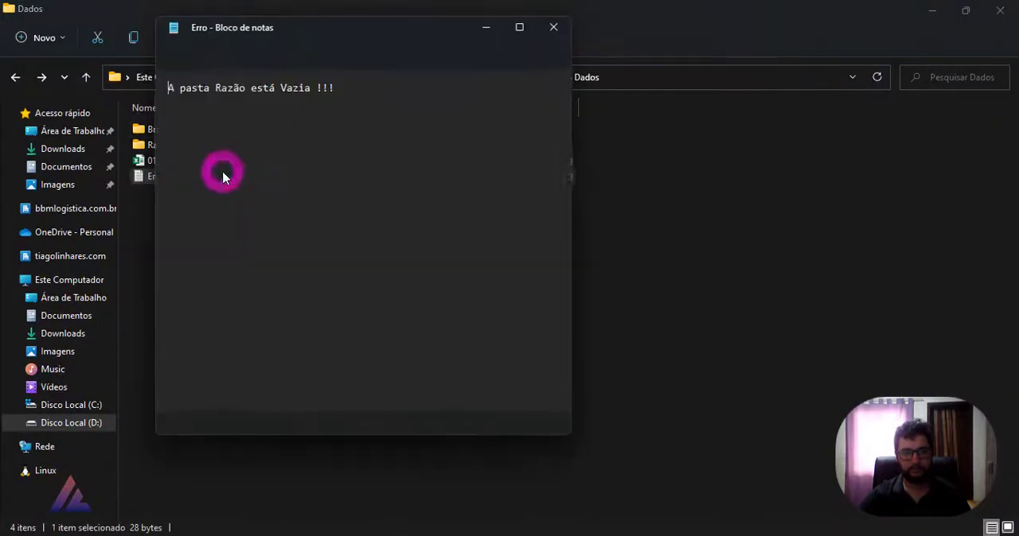
left_click_drag(215, 87, 233, 87)
left_click(282, 150)
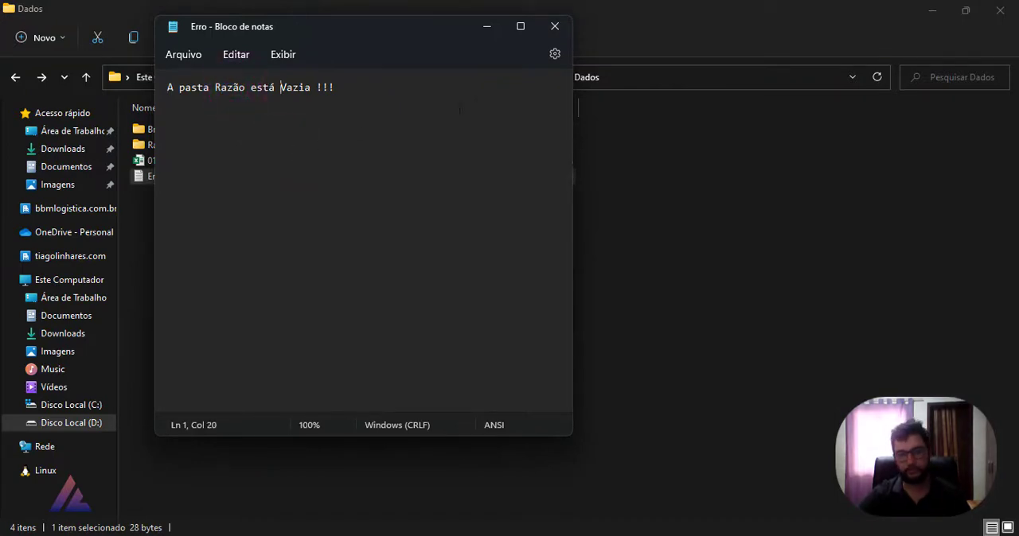
left_click(554, 29)
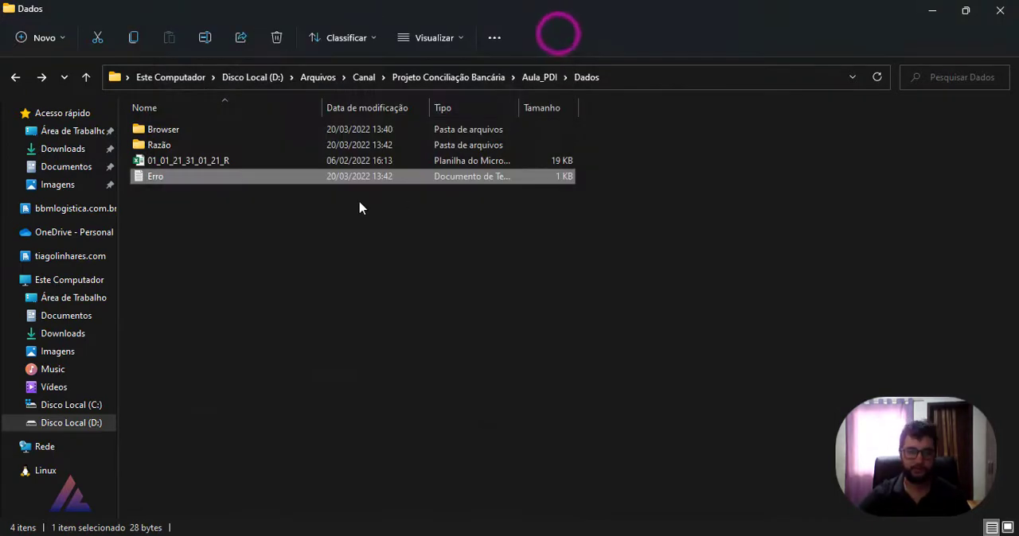
Step: Move the spreadsheet 01_01_21_31_01_21_R from Dados back into the Razão folder and return to the job in Spoon
left_click(206, 164)
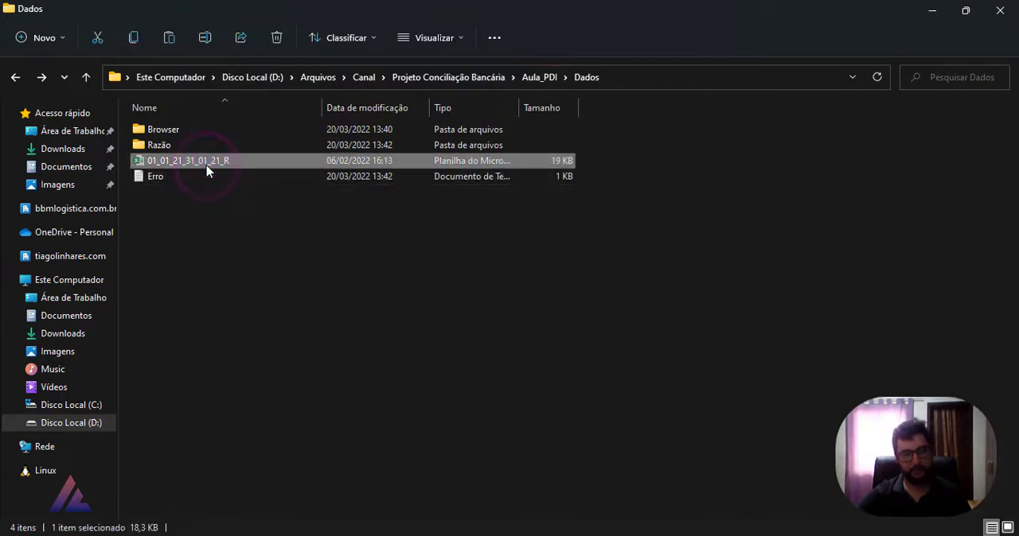
double_click(188, 148)
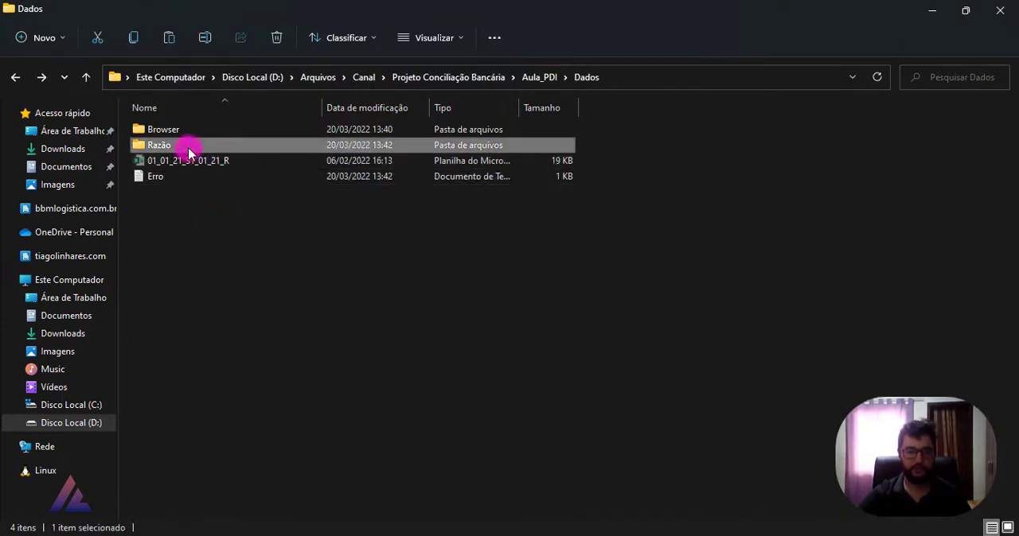
left_click(291, 218)
key("ctrl+v")
left_click(293, 221)
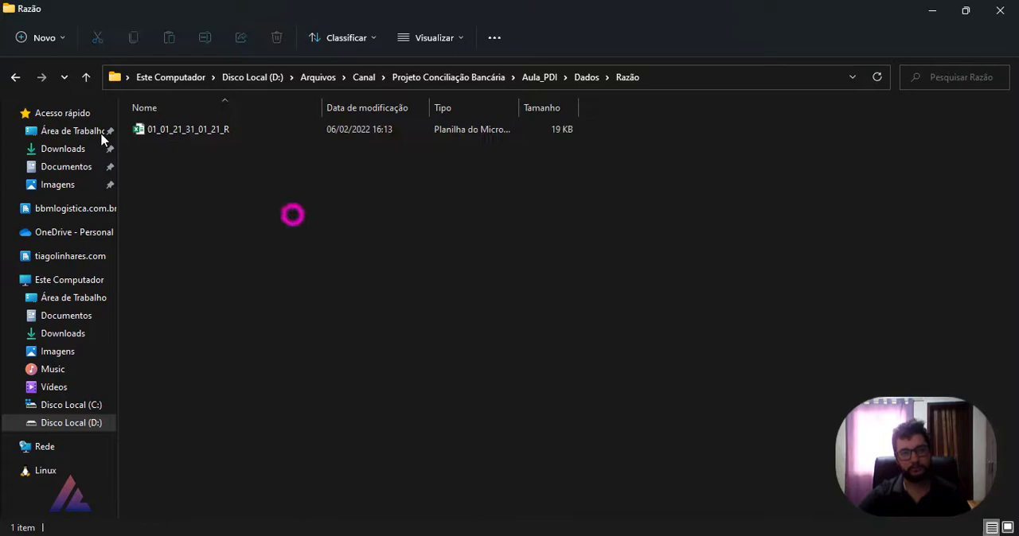
left_click(15, 77)
left_click(264, 218)
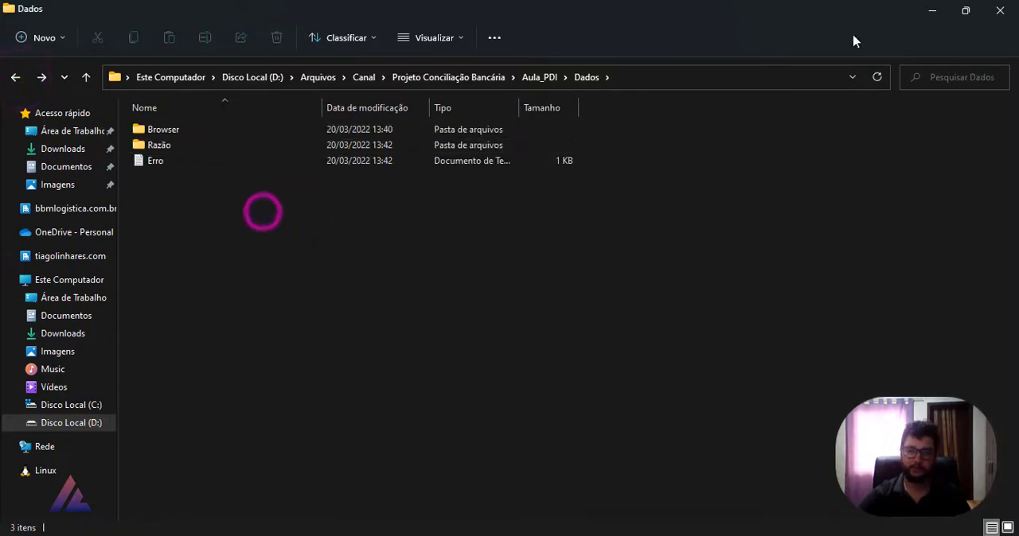
left_click(931, 11)
Step: Move the Write to log and Success entries together slightly right and down, in line with the main row of the job
left_click(609, 251)
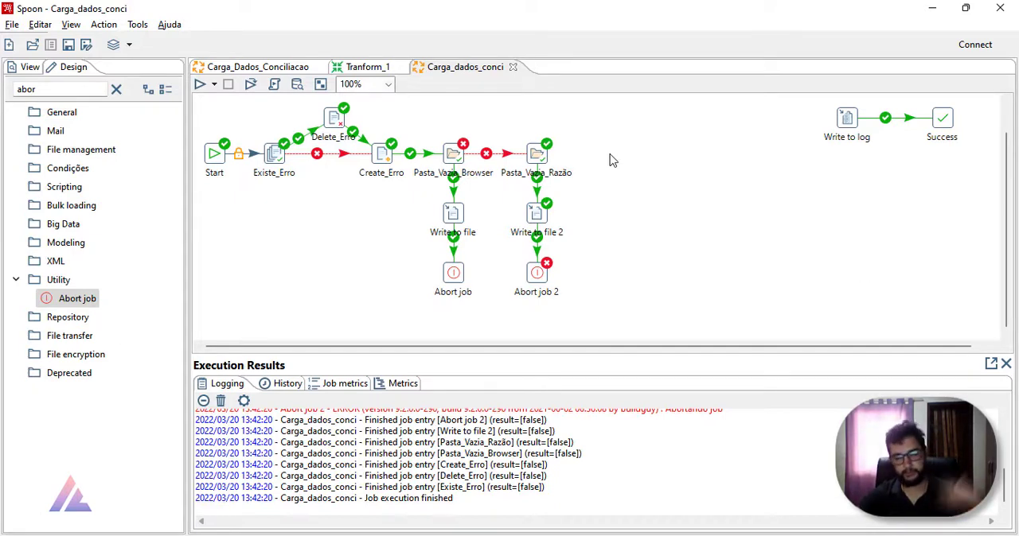
left_click(757, 90)
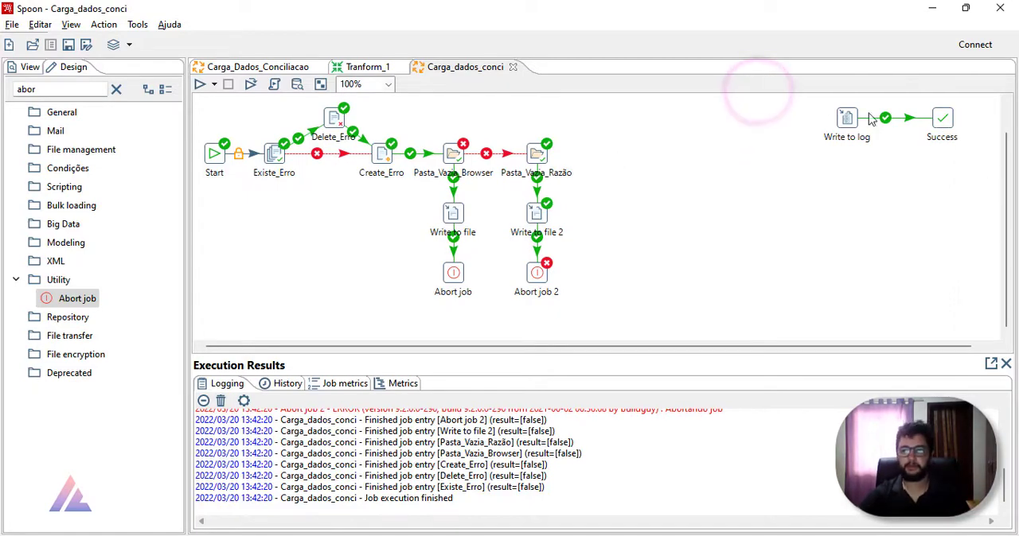
left_click_drag(814, 93, 953, 175)
left_click_drag(941, 117, 985, 180)
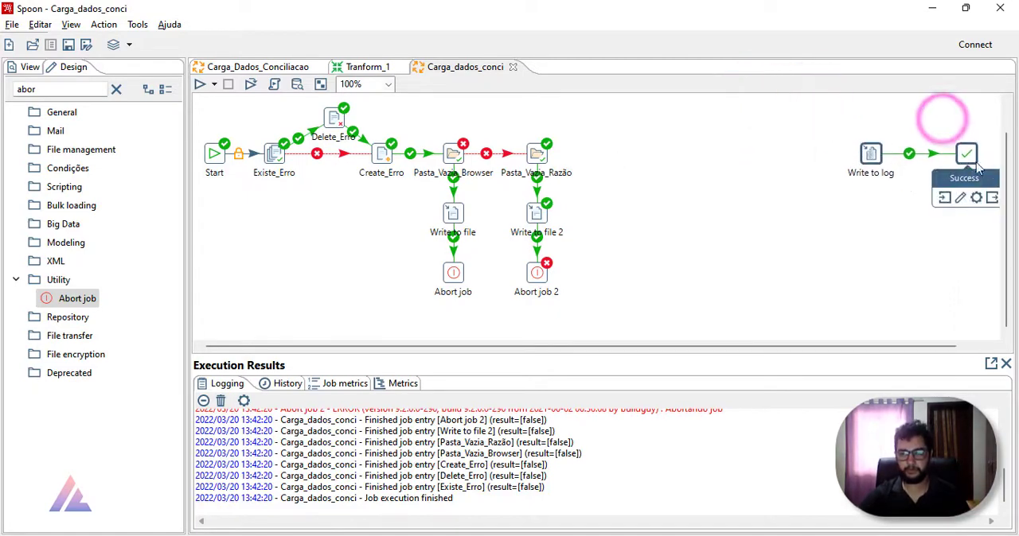
left_click(582, 252)
Step: Open the transformation referenced by the Validando_Browser entry in the Carga_Dados_Conciliacao job
left_click(273, 67)
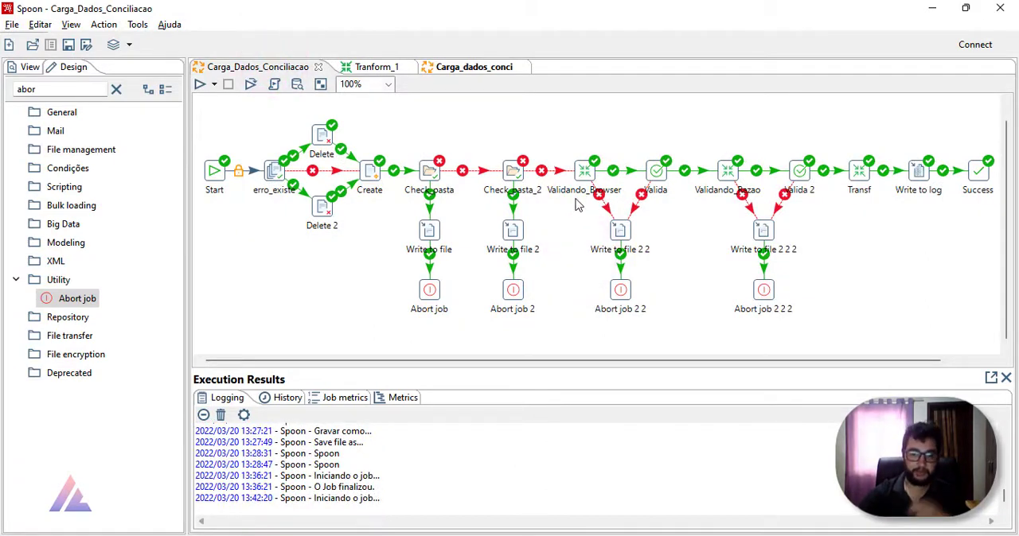
right_click(583, 171)
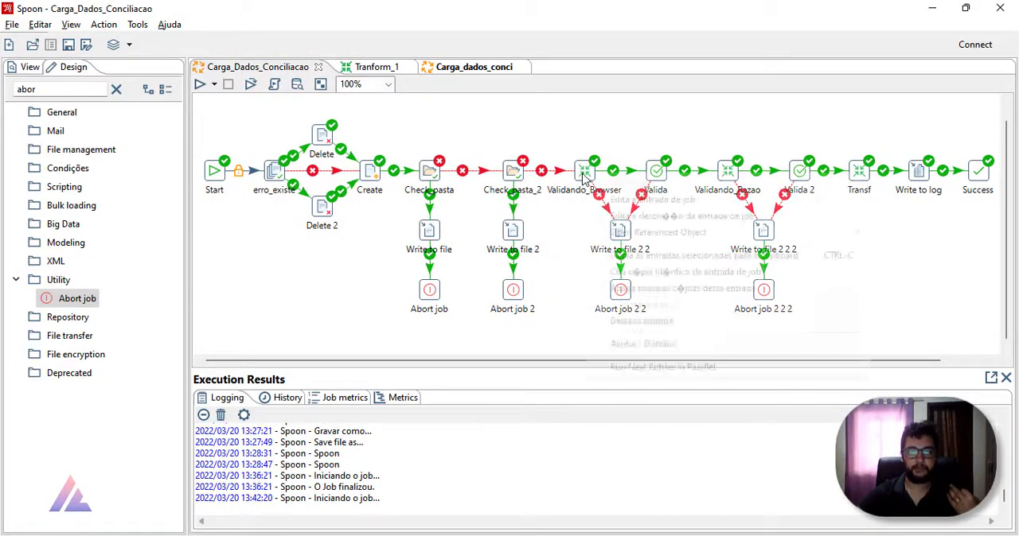
mouse_move(669, 232)
left_click(906, 237)
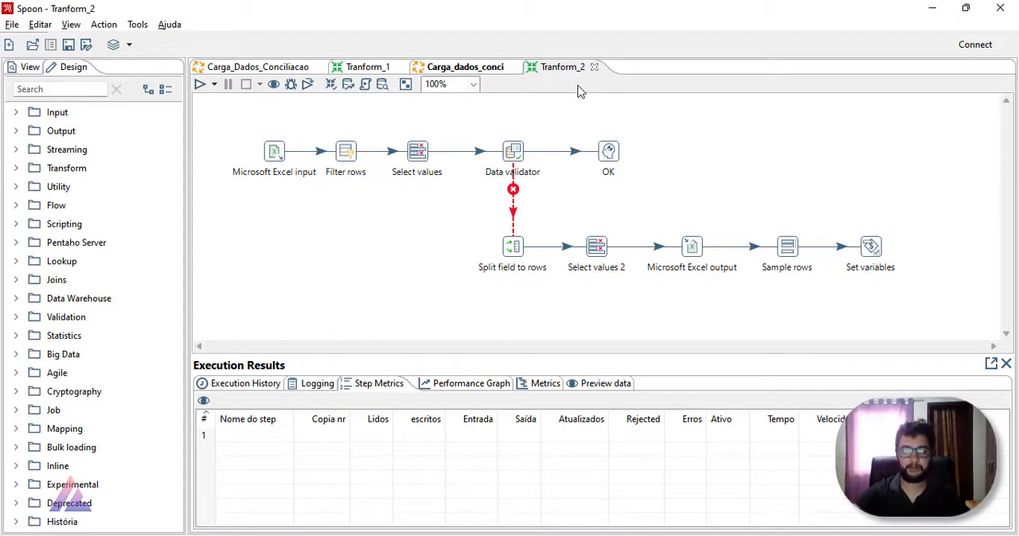
Step: Close the Tranform_2 transformation and save the Carga_dados_conci job
left_click(594, 67)
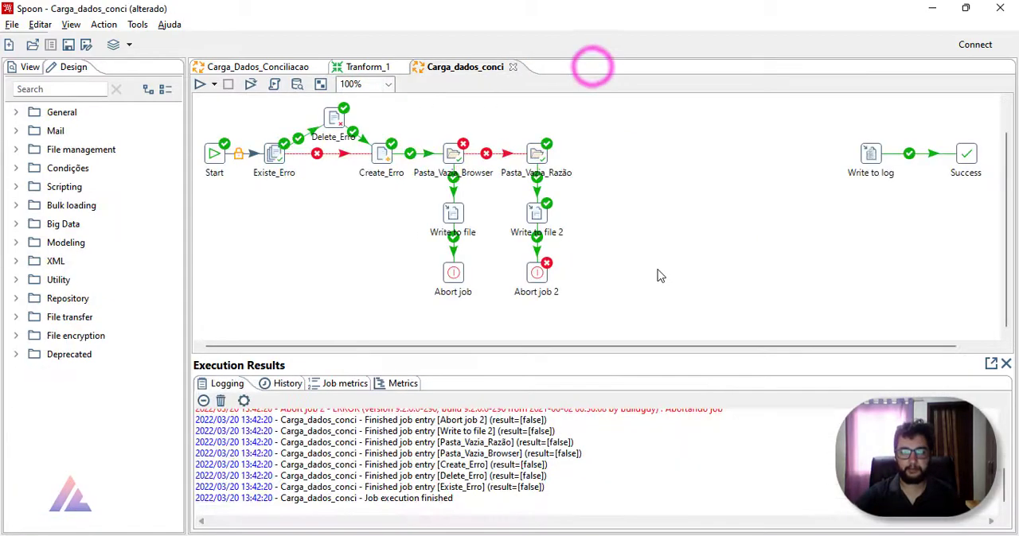
left_click(69, 45)
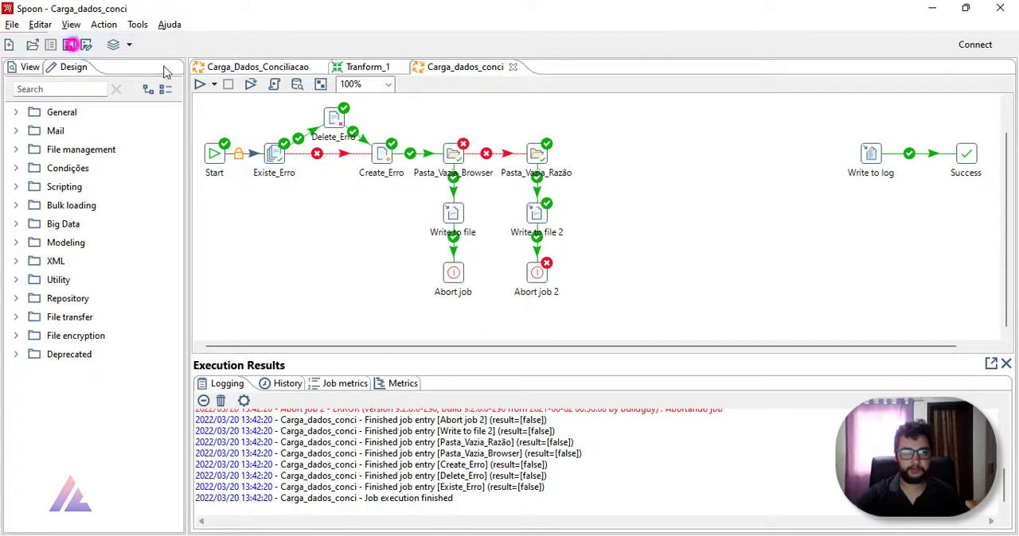
left_click(712, 179)
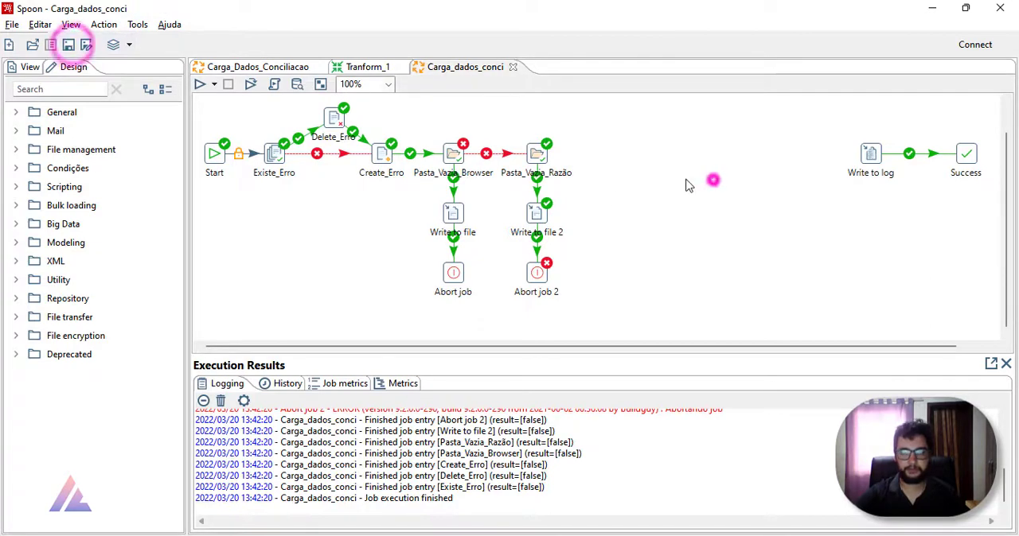
Step: Open the transformation referenced by Validando_Browser in the Carga_Dados_Conciliacao job, examine its steps from Microsoft Excel input to Set variables, and close it
left_click(277, 70)
left_click(583, 170)
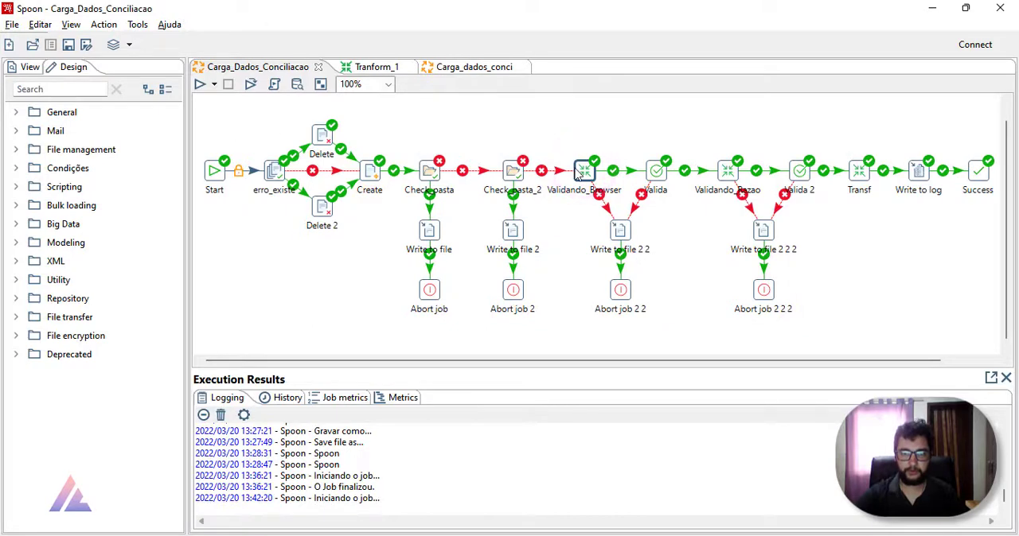
left_click(584, 173)
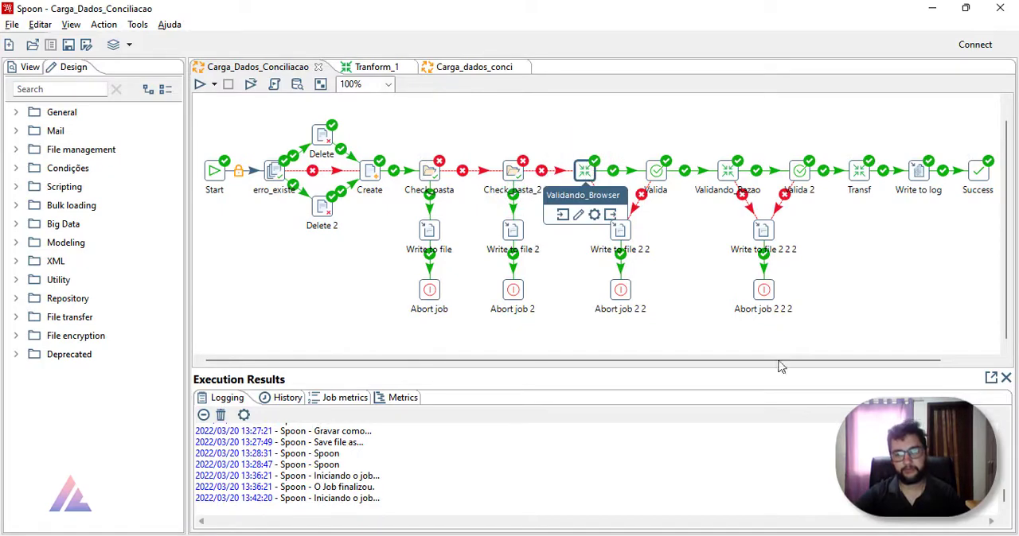
right_click(581, 172)
mouse_move(643, 228)
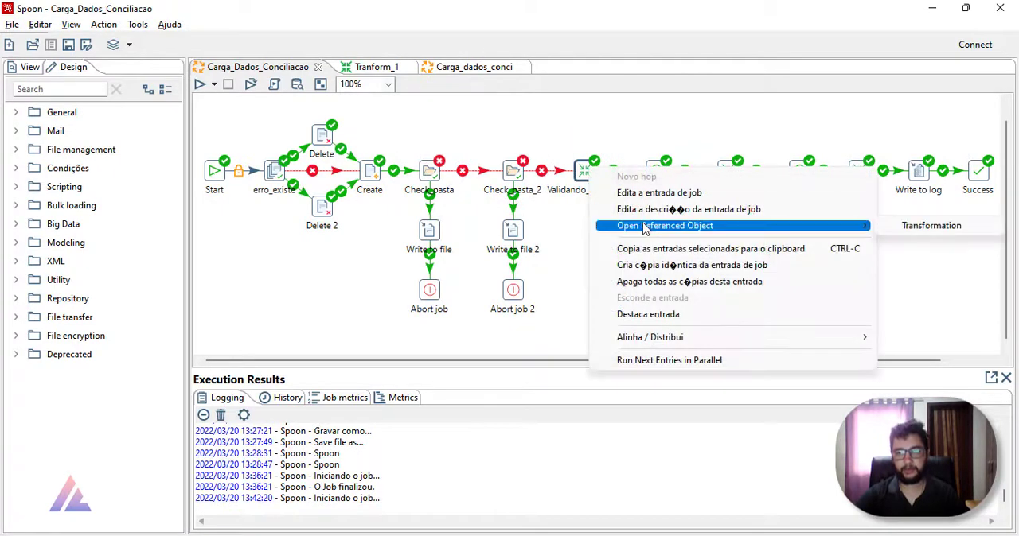
left_click(923, 227)
left_click(244, 127)
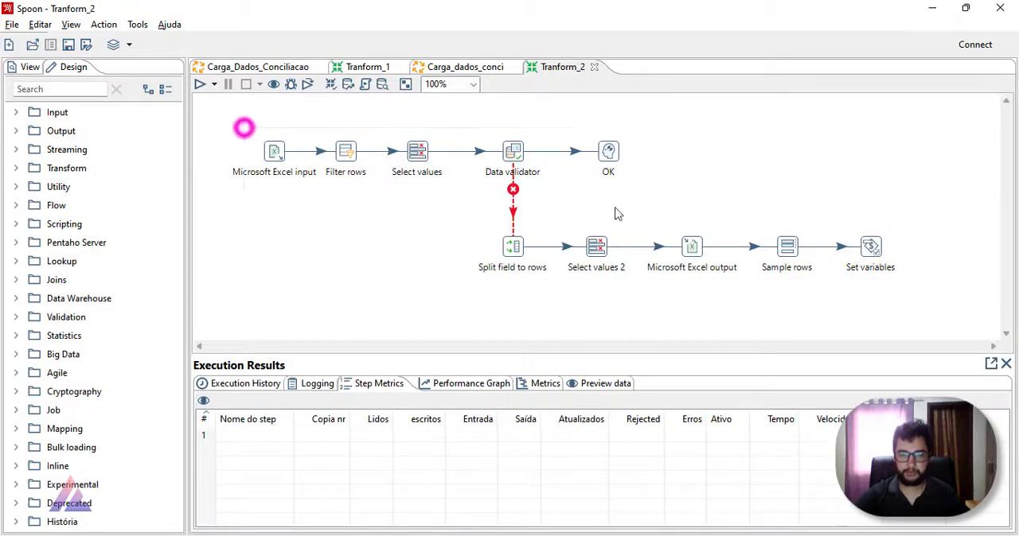
left_click_drag(615, 213, 918, 280)
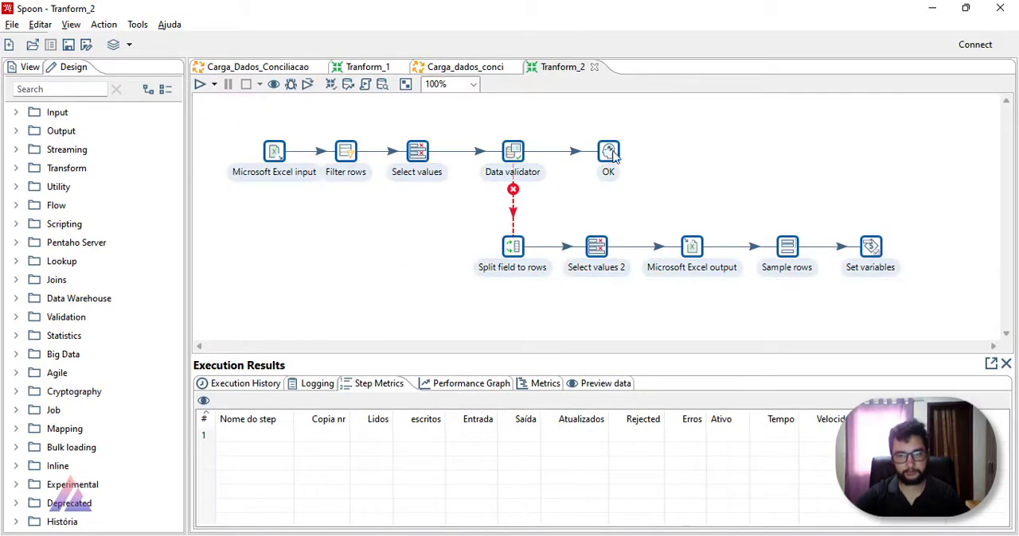
left_click(594, 67)
left_click(251, 65)
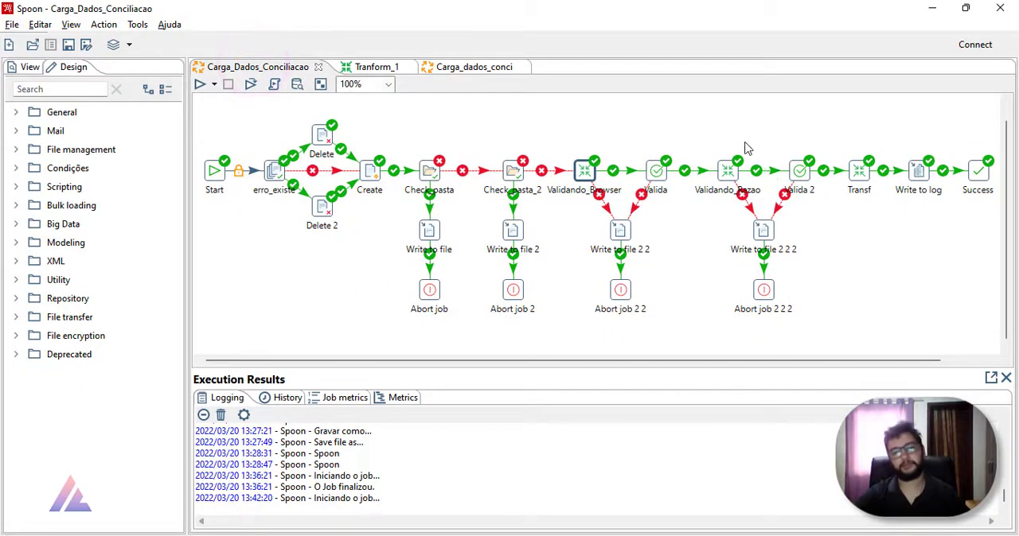
Step: Add a Transformation entry to the Carga_dados_conci job beside Pasta_Vazia_Razão and connect it from that entry with a failure hop
left_click(471, 66)
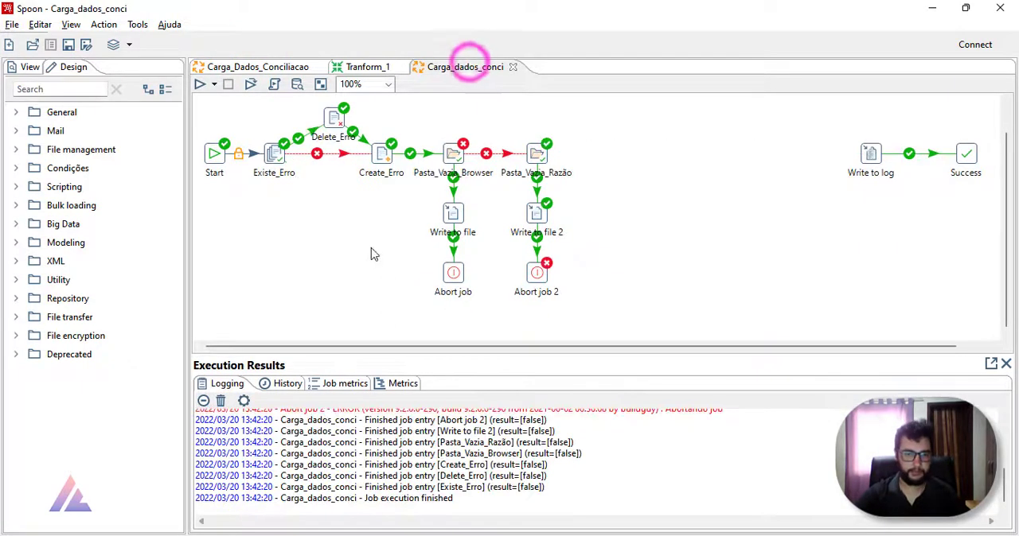
left_click(370, 251)
left_click(16, 112)
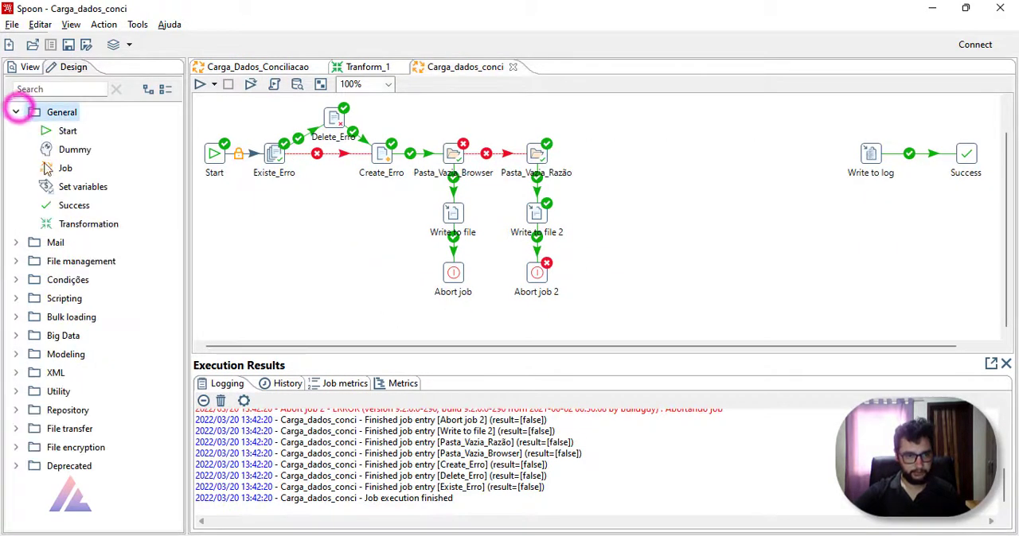
left_click_drag(80, 225, 631, 153)
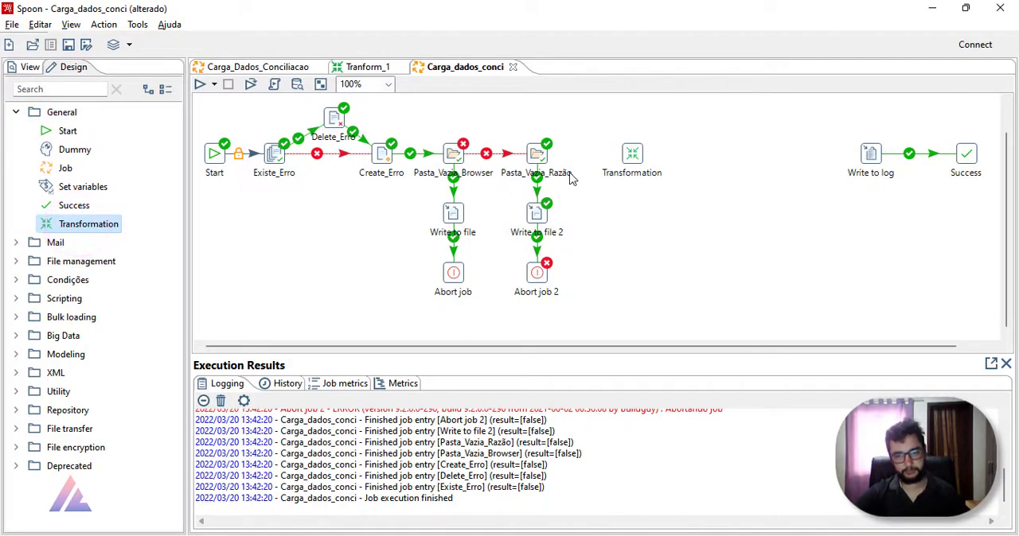
left_click_drag(538, 158, 612, 157)
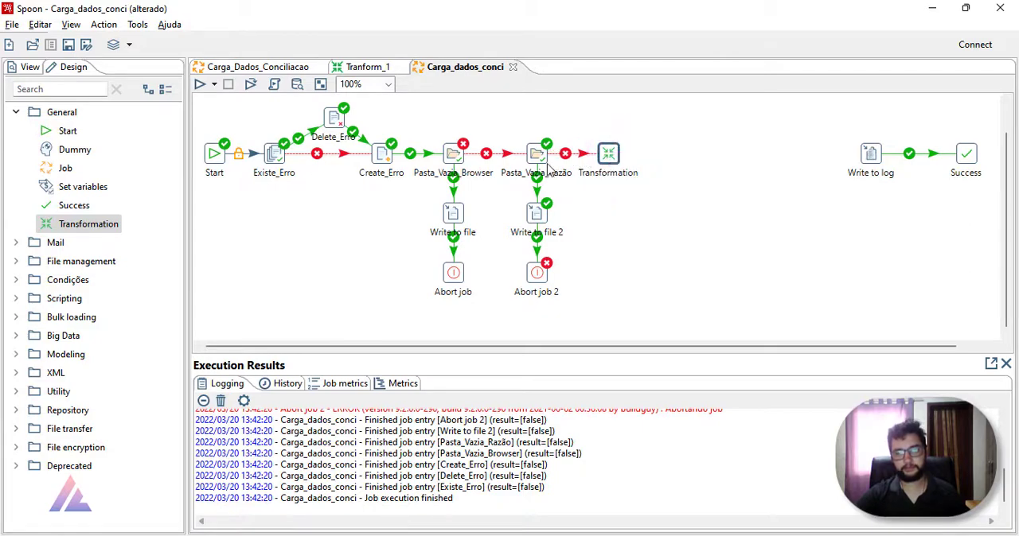
Step: Rename the new Transformation entry as Valida_Browser, leaving its transformation path empty, and save the job
double_click(608, 153)
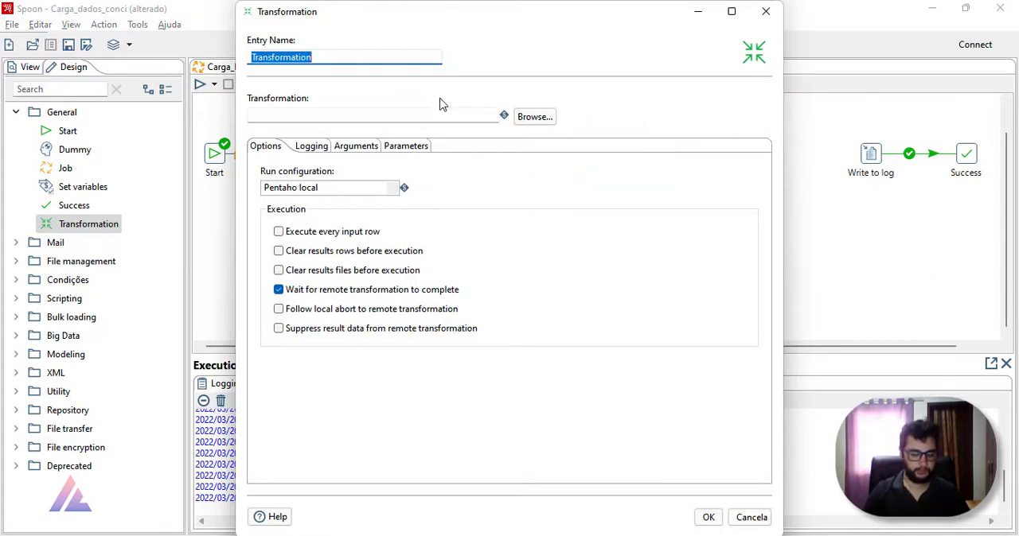
type("Valida_Browser")
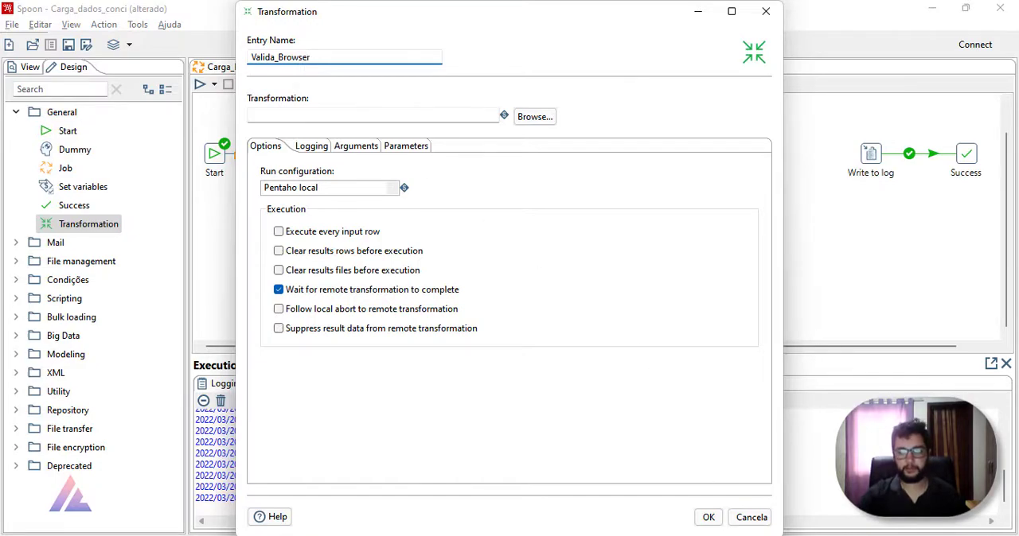
left_click_drag(510, 11, 386, 31)
left_click(181, 139)
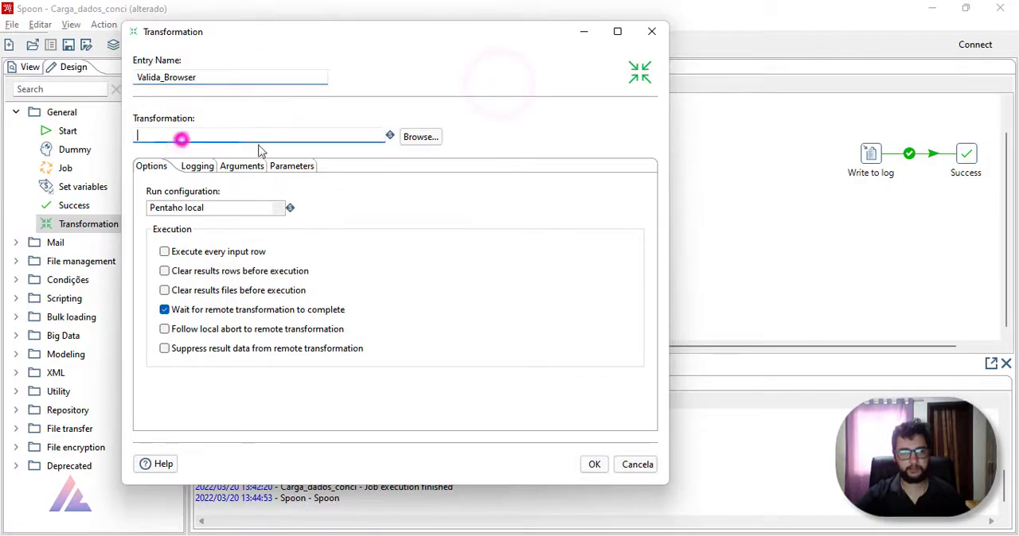
left_click(593, 464)
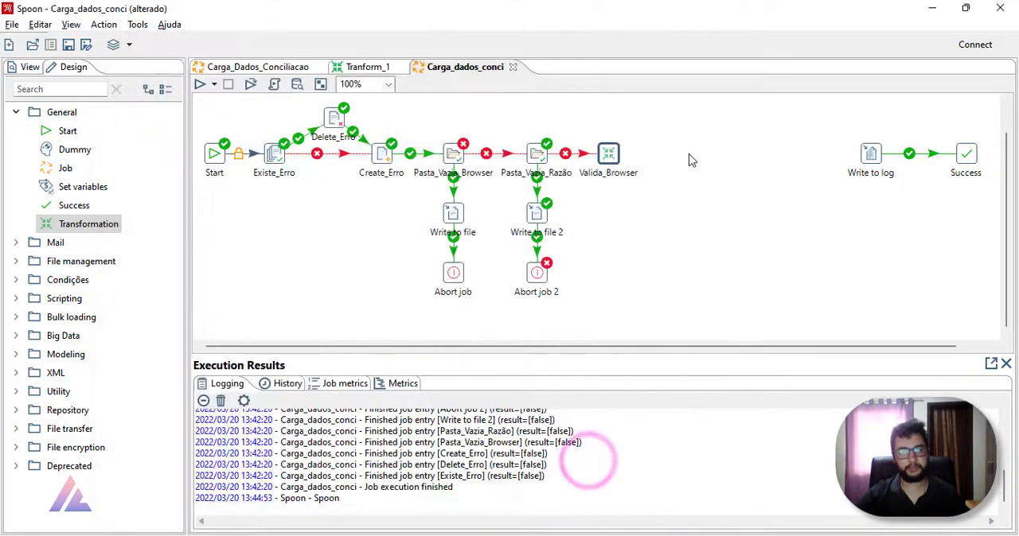
left_click(68, 45)
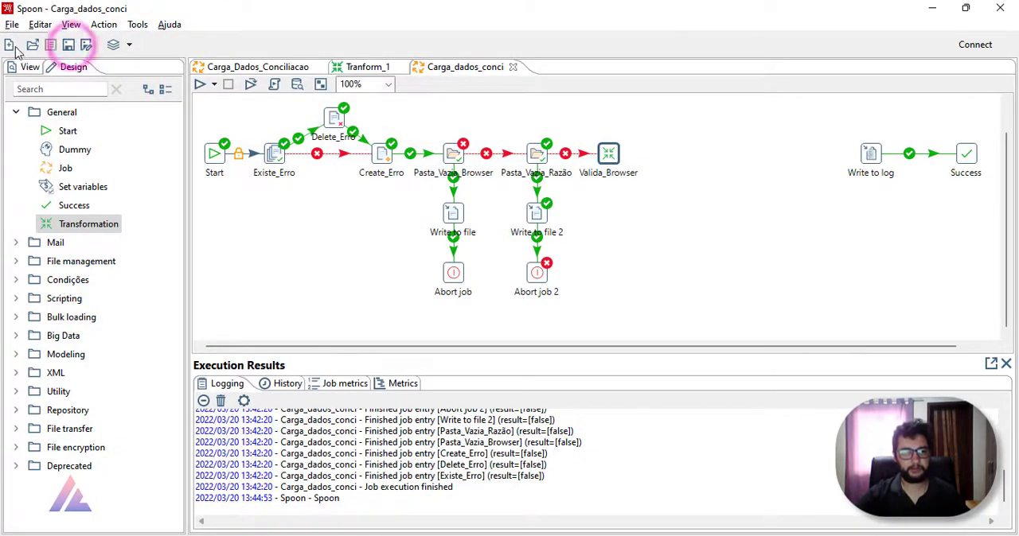
Step: Create a new transformation and add a Microsoft Excel input step to it
left_click(9, 45)
left_click(48, 86)
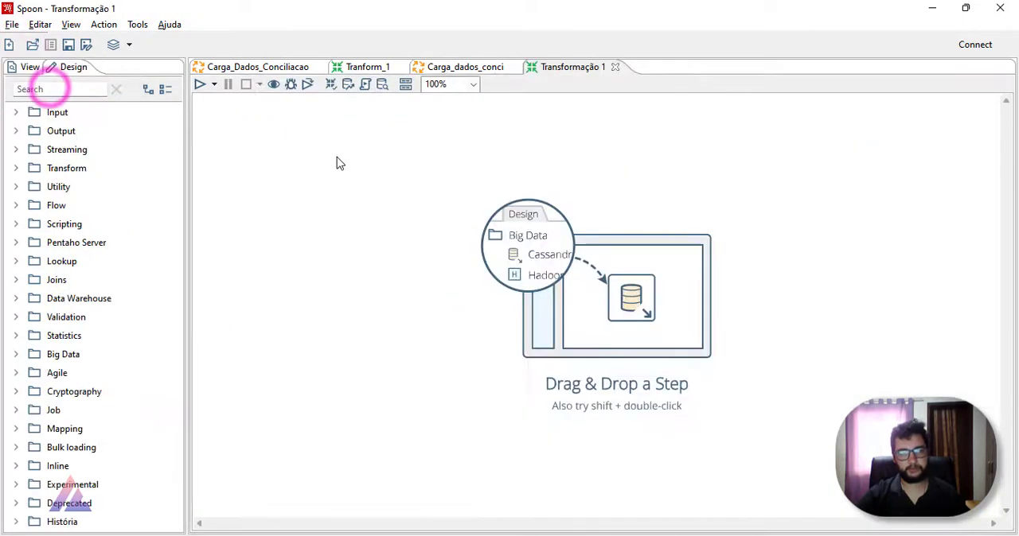
left_click(308, 160)
left_click(15, 112)
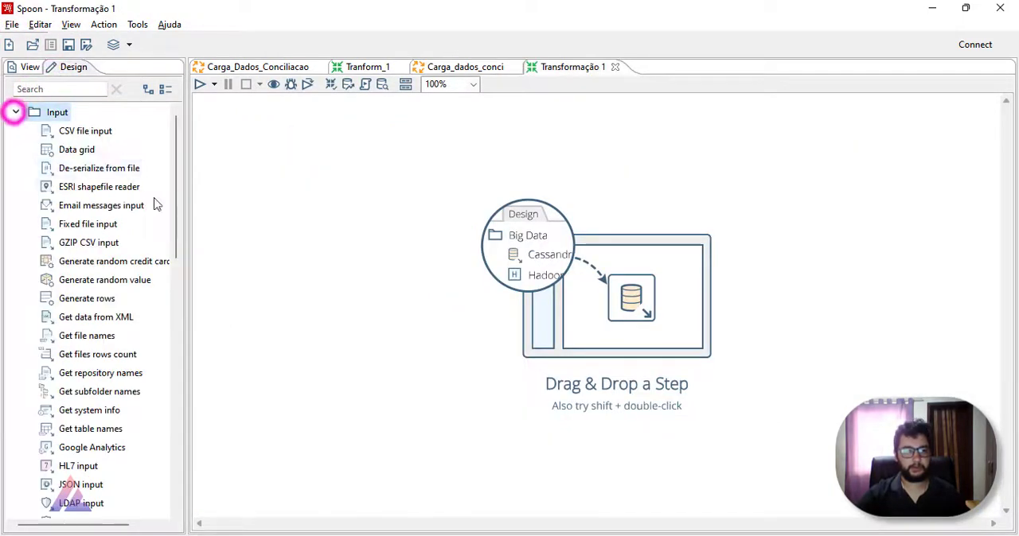
left_click_drag(174, 159, 179, 323)
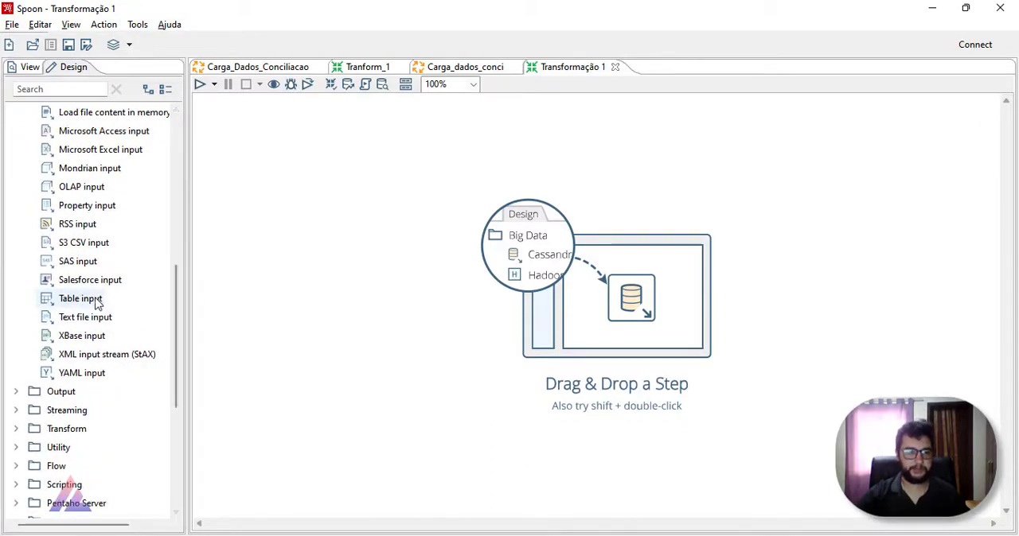
left_click(78, 86)
type("exc")
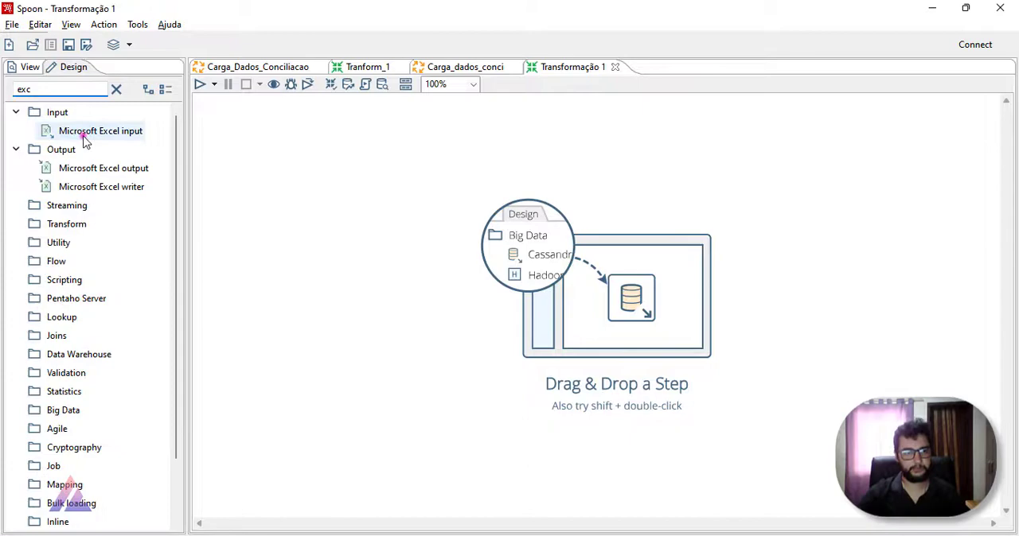
left_click_drag(84, 132, 277, 153)
Step: Set the Excel input's spreadsheet type to Excel 2007 XLSX (Apache POI) and add 01_01_21_31_01_21_B.xlsx from Dados\Browser to its selected files
double_click(277, 153)
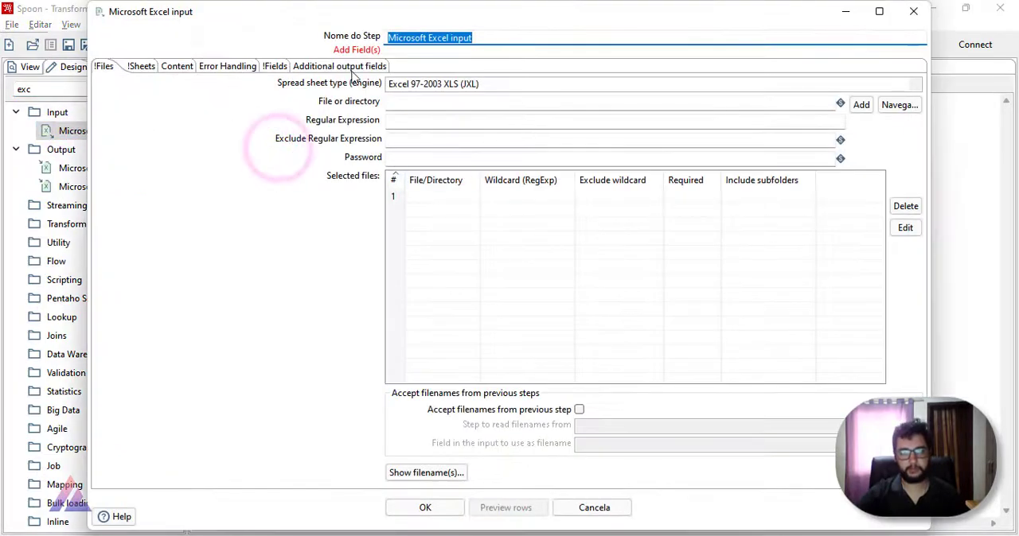
left_click(922, 87)
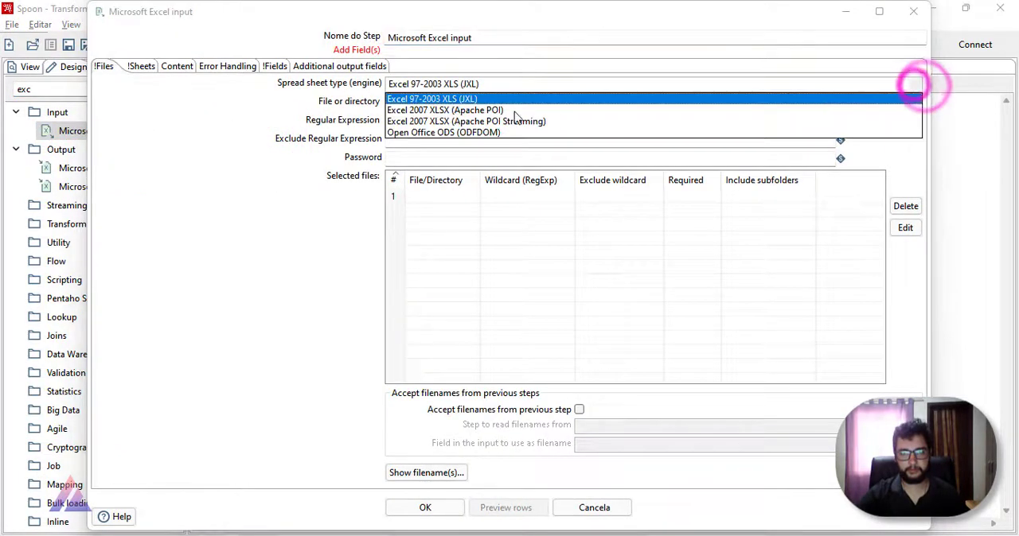
left_click(482, 106)
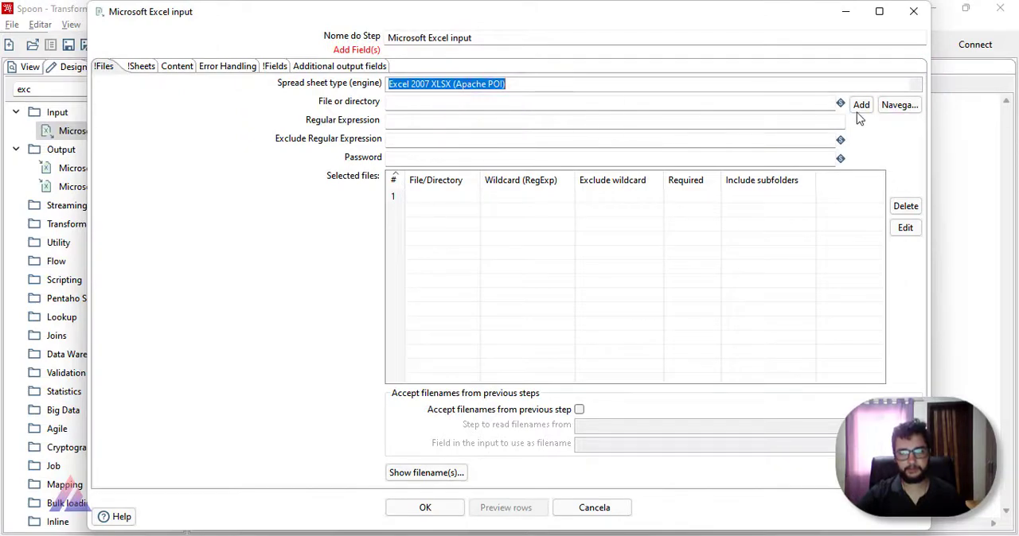
left_click(896, 104)
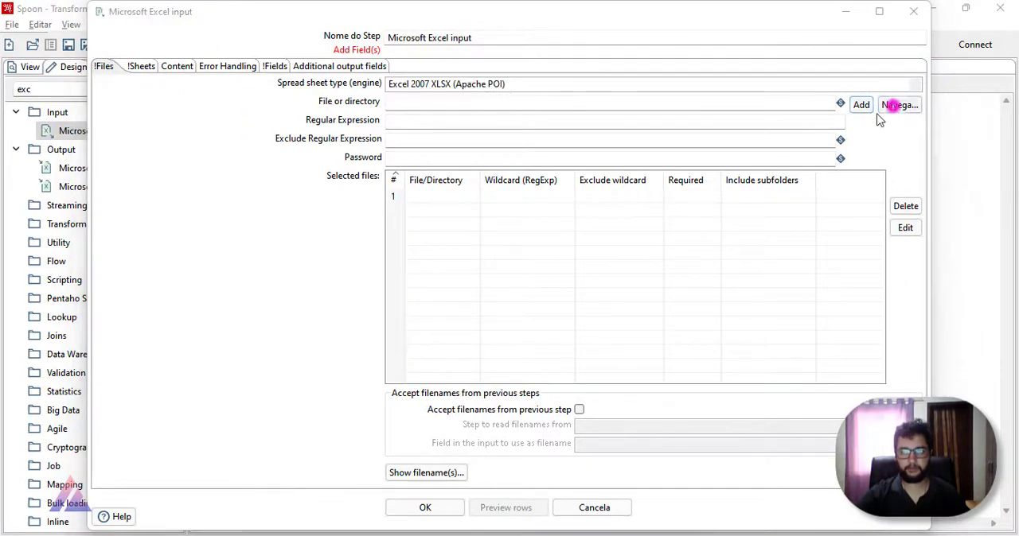
double_click(266, 141)
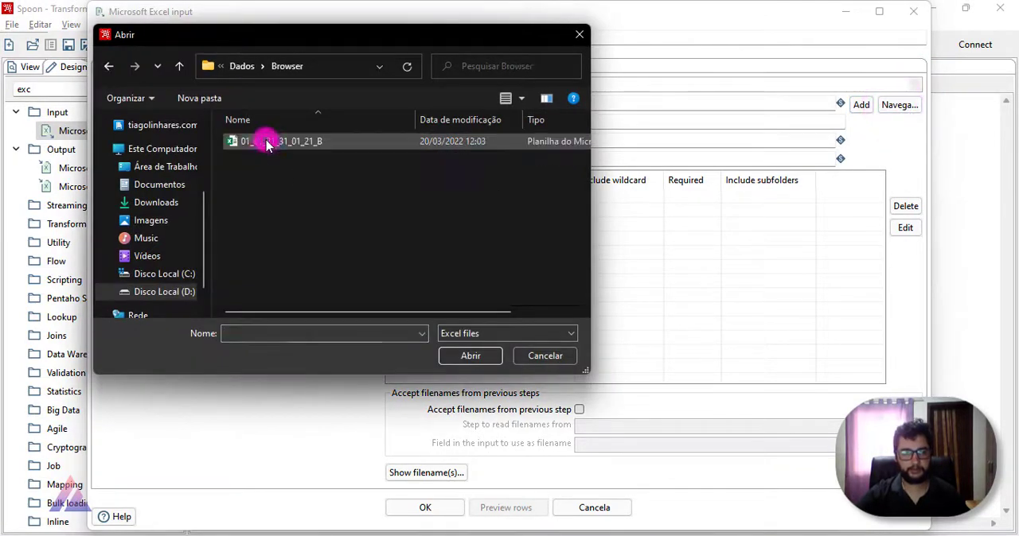
left_click(267, 141)
double_click(267, 141)
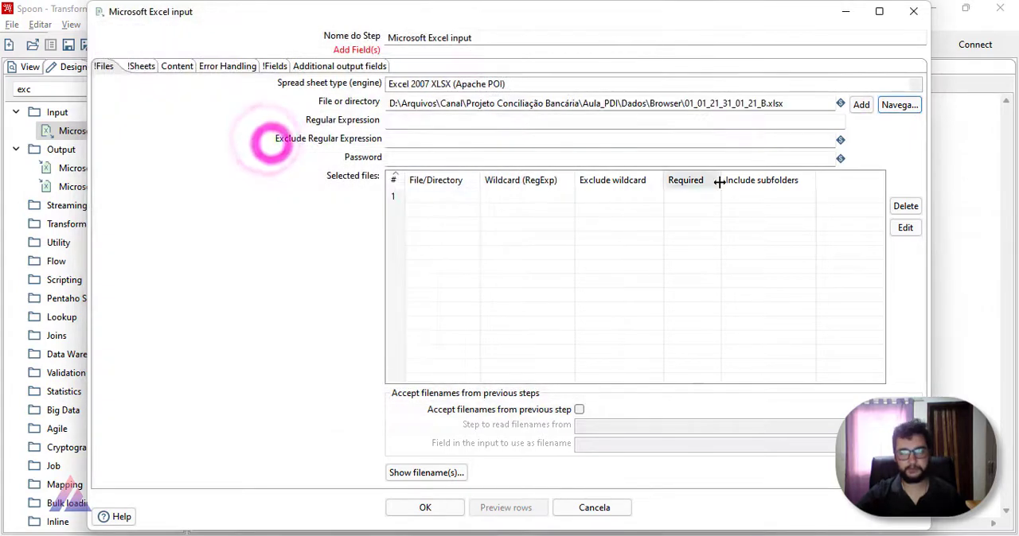
left_click(861, 107)
Step: Remove the folder path up to Aula_PDI from the selected file entry, leaving \Dados\Browser\01_01_21_31_01_21_B.xlsx
left_click(507, 192)
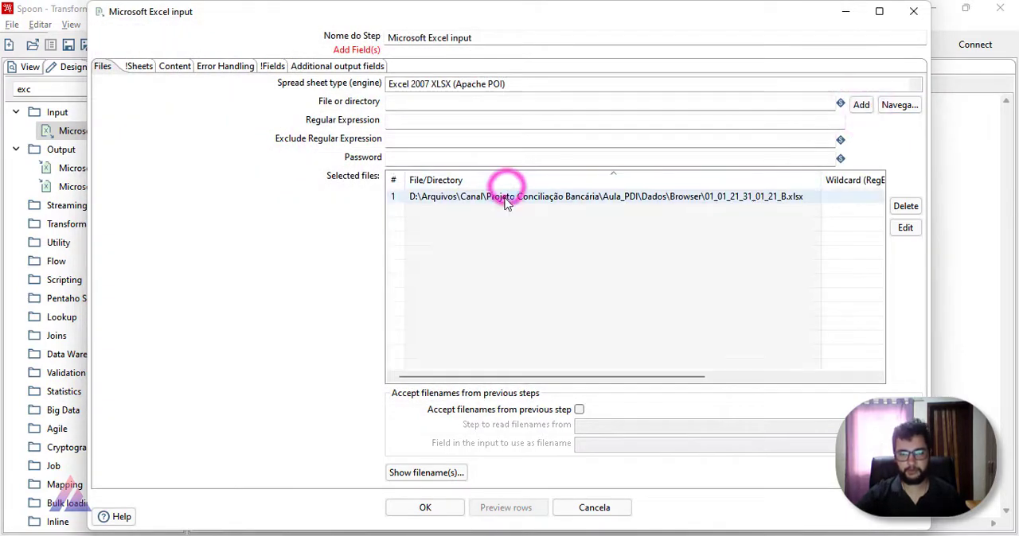
left_click(723, 199)
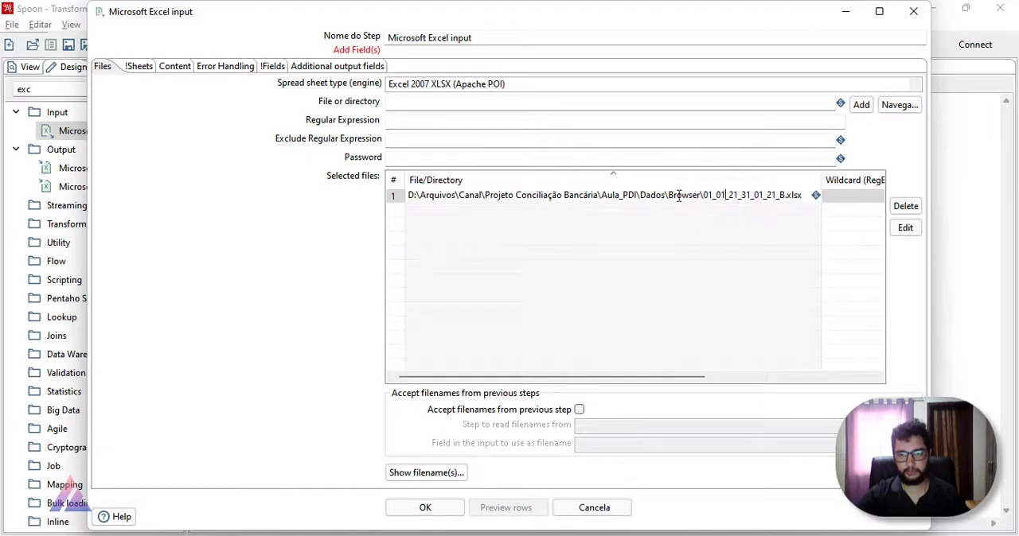
left_click_drag(637, 197, 405, 198)
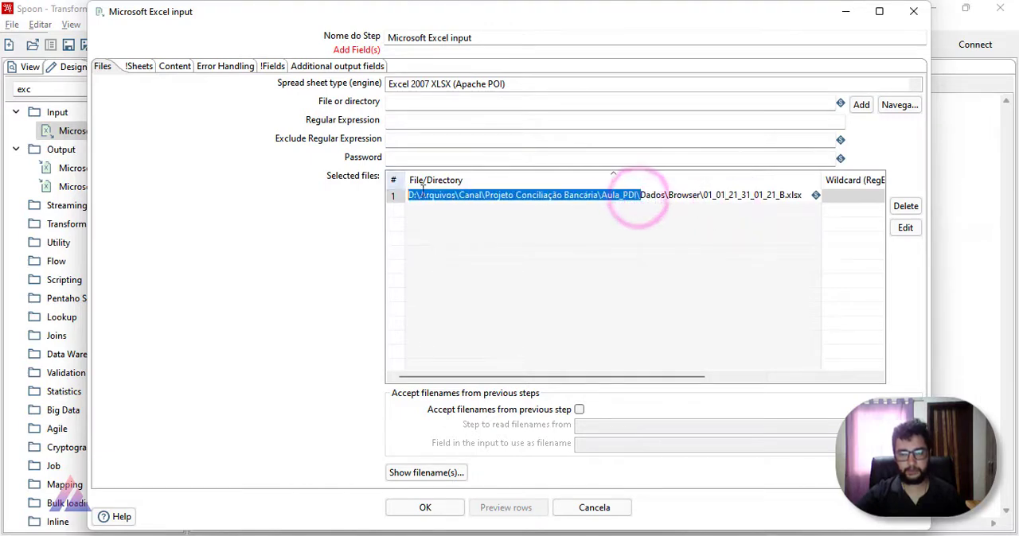
left_click(438, 197)
left_click_drag(637, 198, 402, 171)
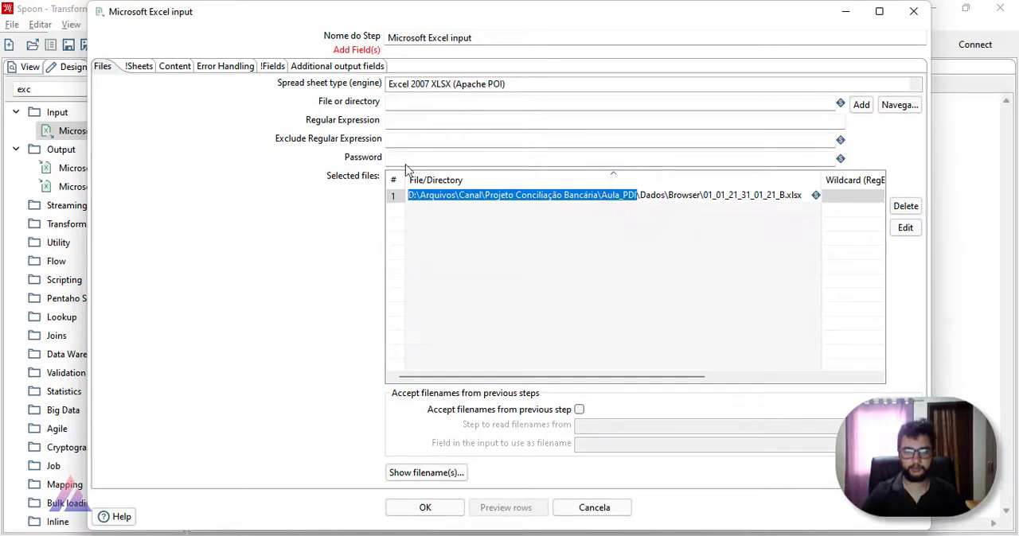
key("BackSpace")
Step: Insert the variable ${Internal.Job.Repository.Directory} in front of \Dados\Browser\01_01_21_31_01_21_B.xlsx in the selected file entry
key("ctrl+space")
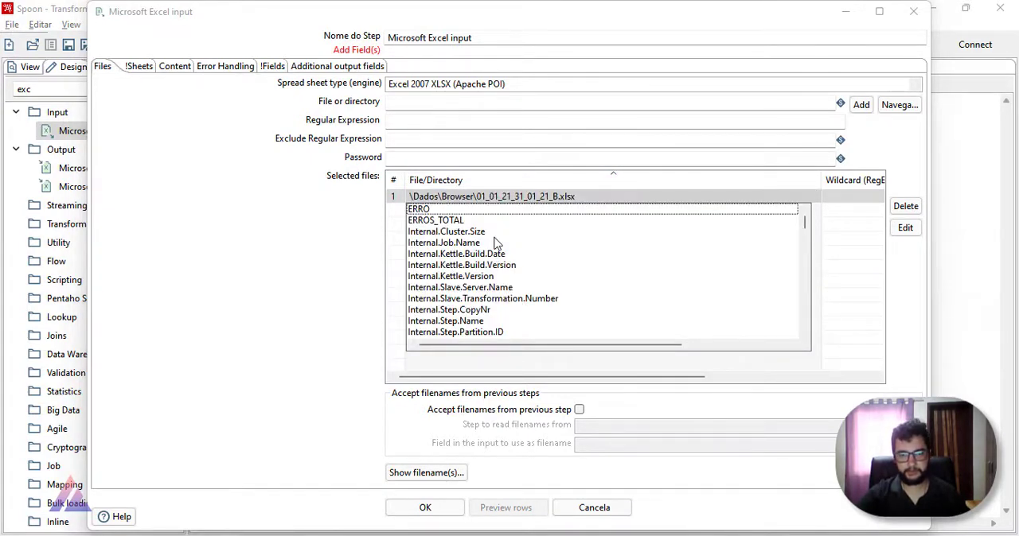
scroll(499, 239, "down", 3)
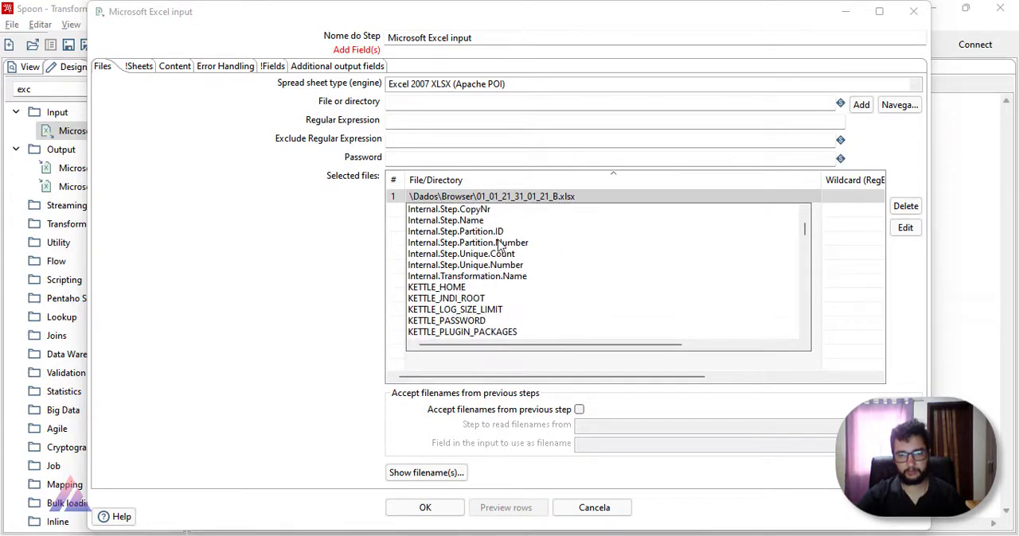
scroll(499, 245, "up", 3)
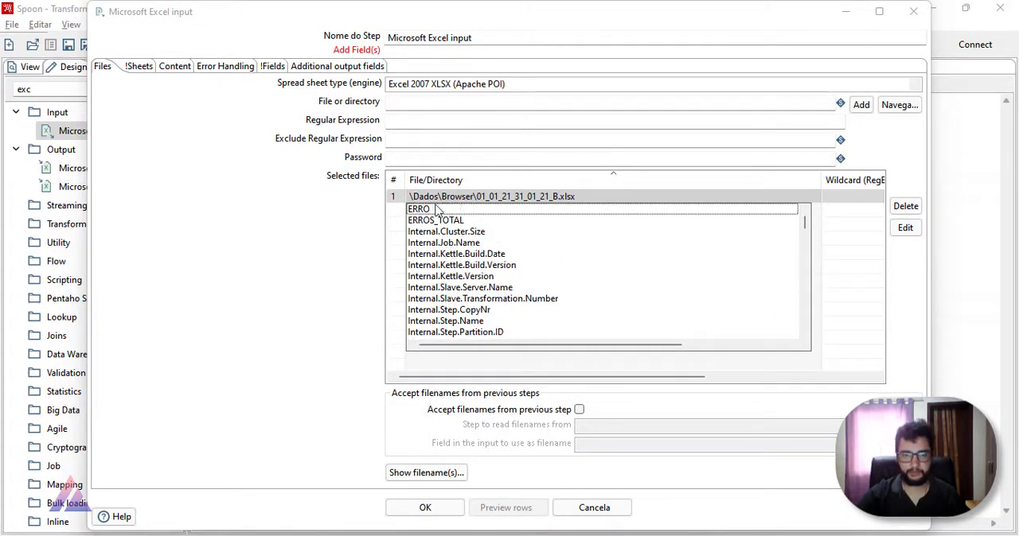
left_click(416, 197)
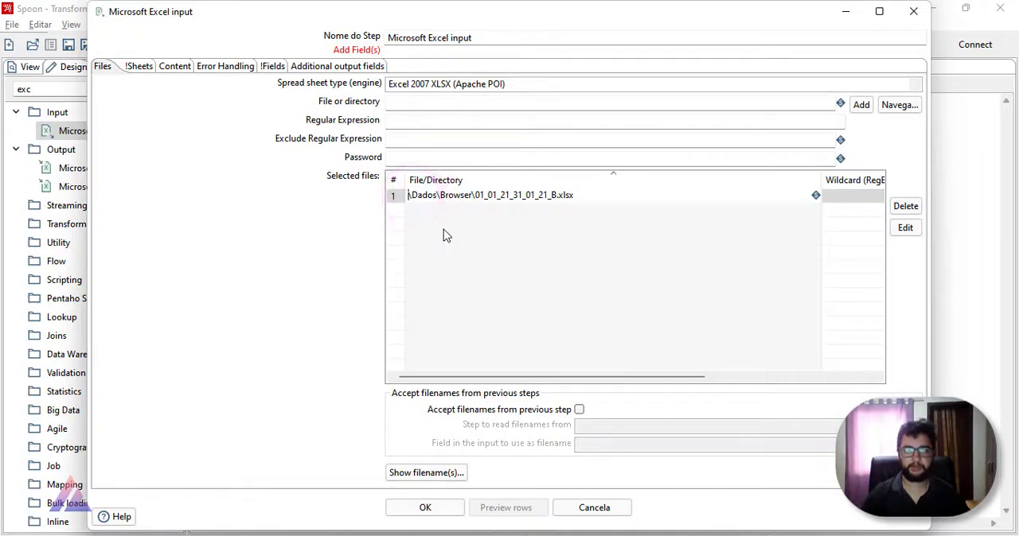
key("ctrl+space")
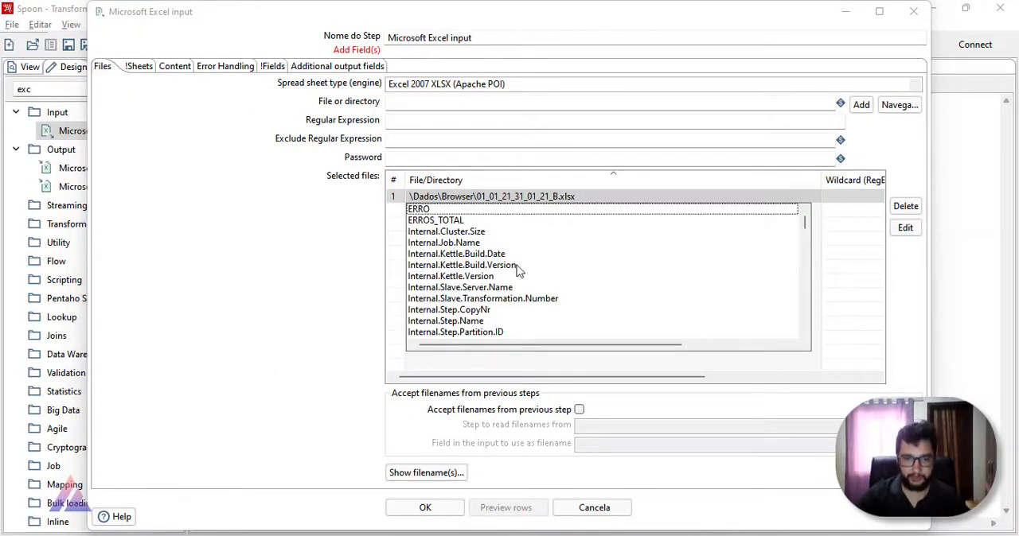
scroll(518, 270, "down", 2)
scroll(534, 274, "down", 10)
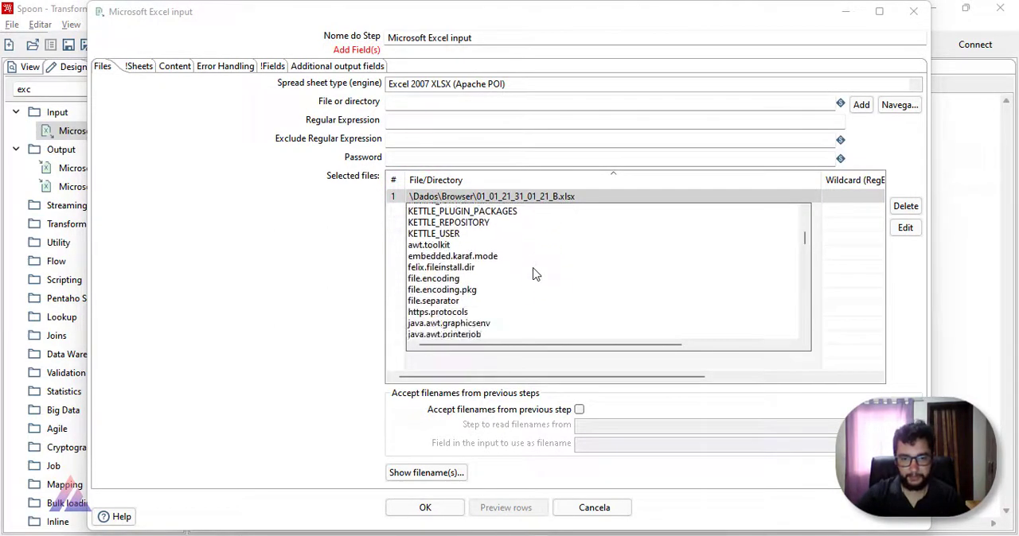
scroll(532, 271, "up", 12)
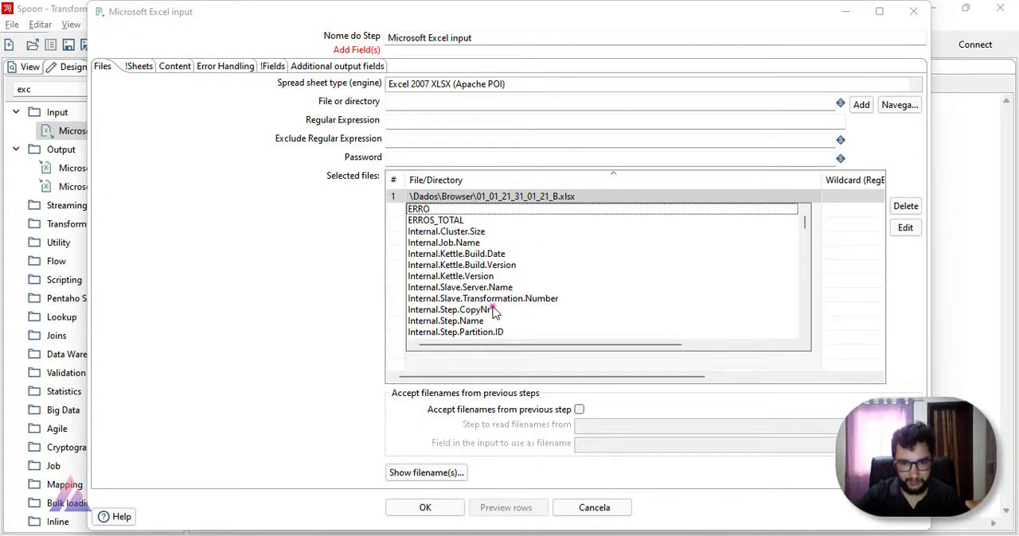
mouse_move(492, 310)
scroll(494, 312, "down", 2)
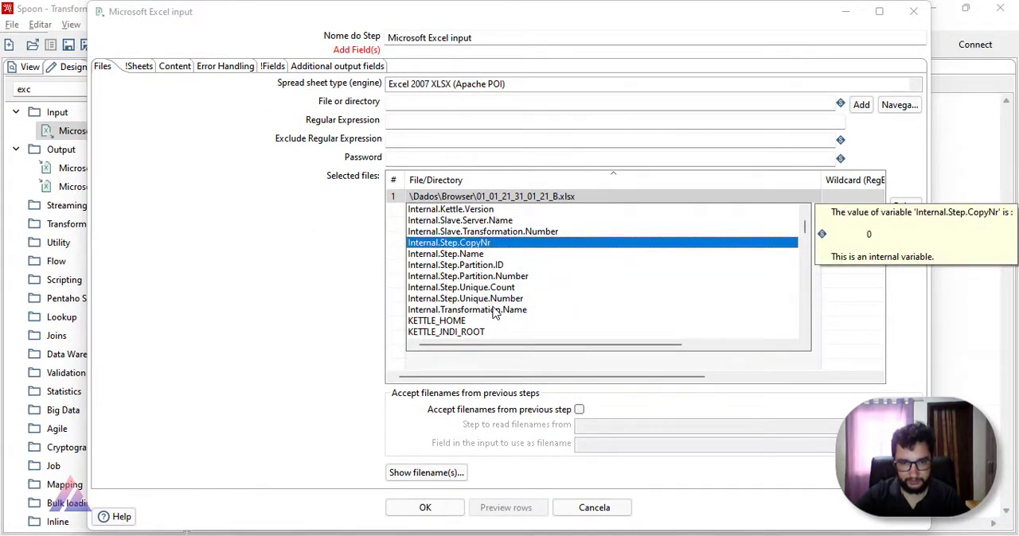
scroll(494, 313, "up", 2)
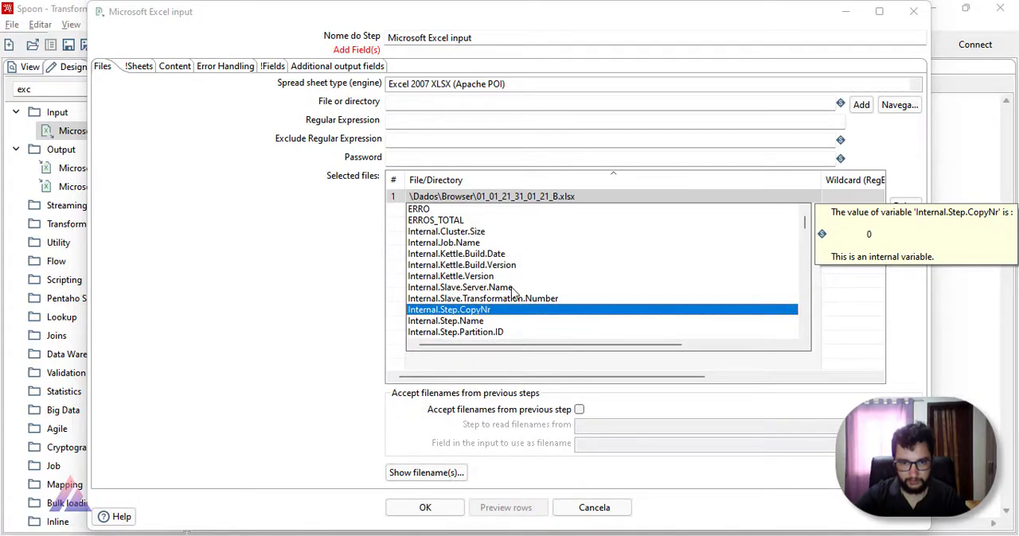
scroll(516, 294, "down", 3)
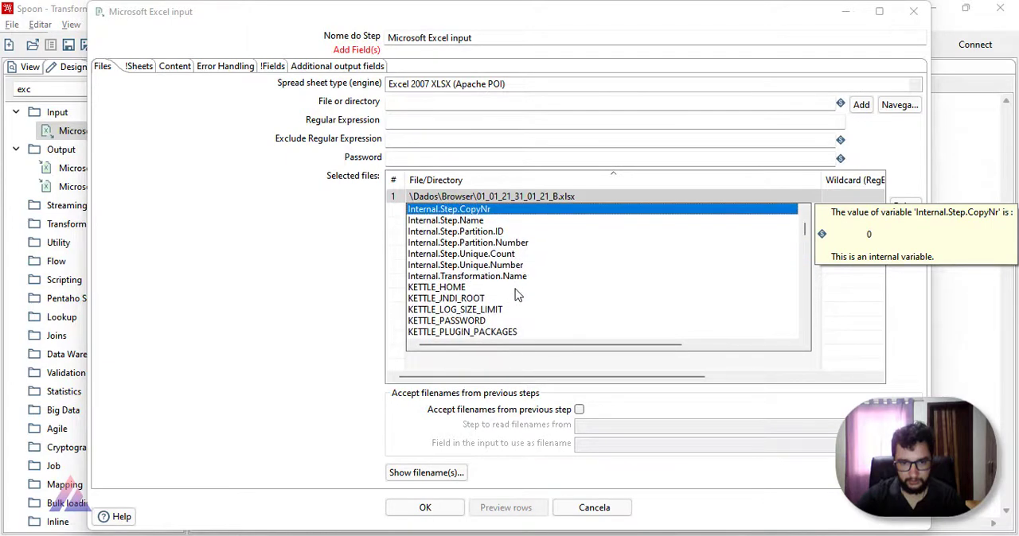
scroll(516, 293, "down", 8)
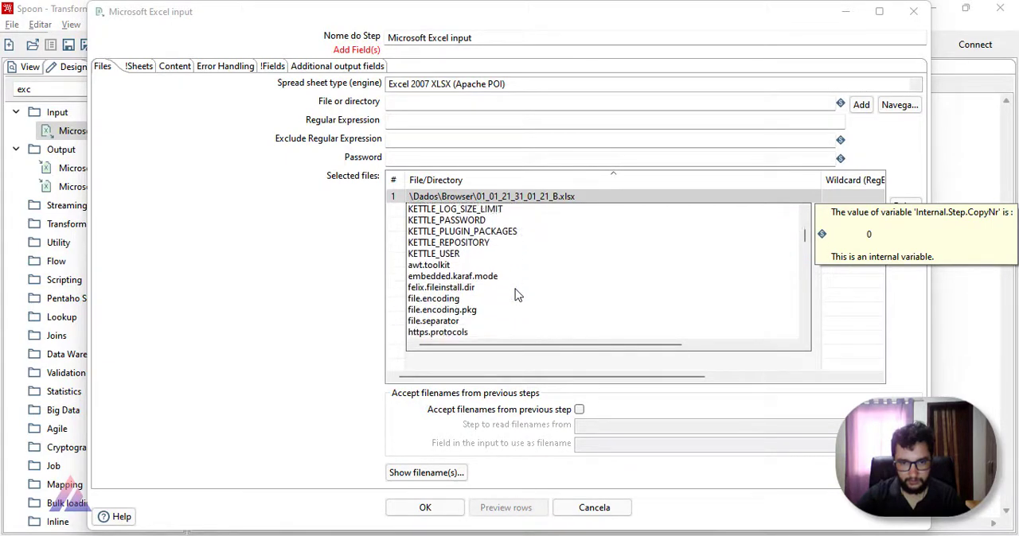
scroll(516, 294, "down", 12)
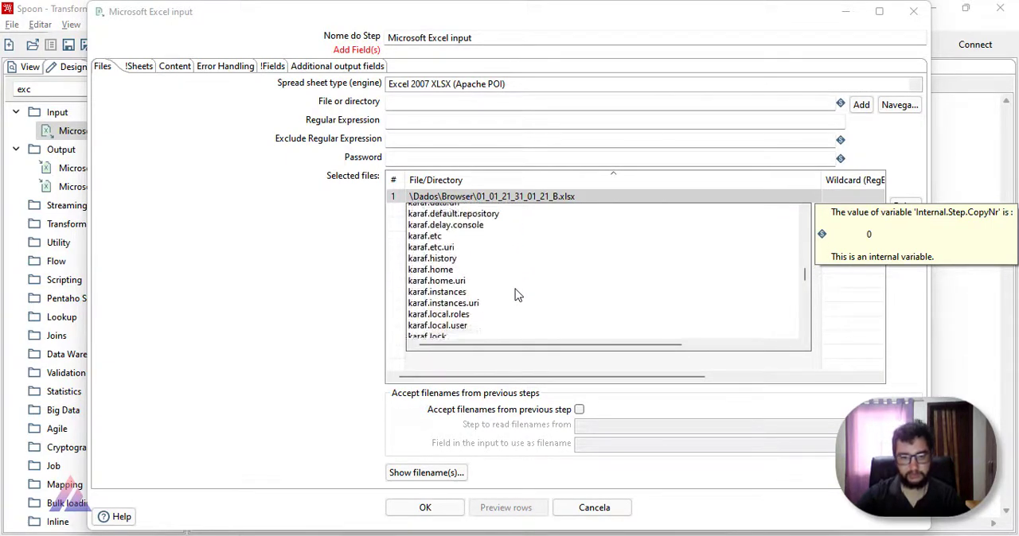
scroll(515, 294, "down", 10)
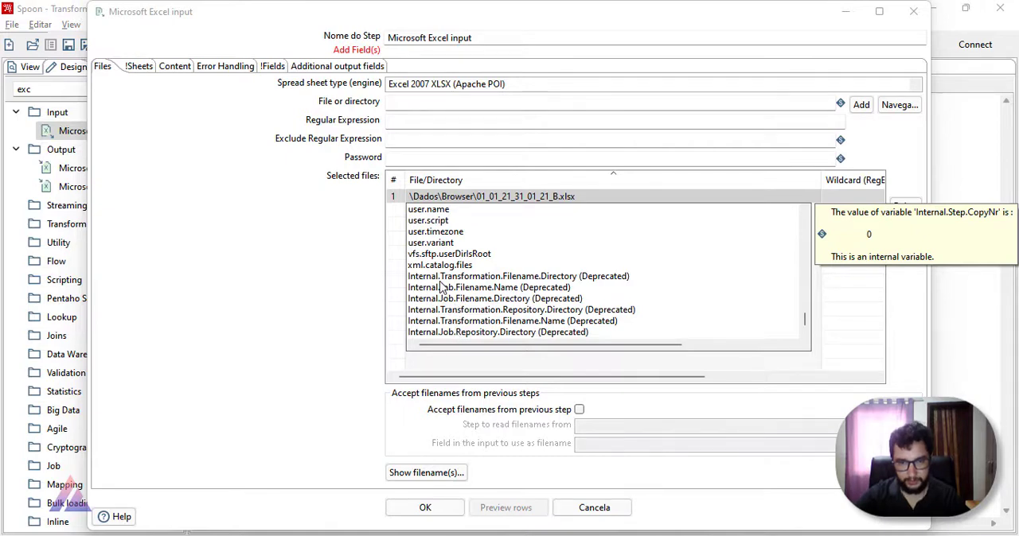
double_click(489, 332)
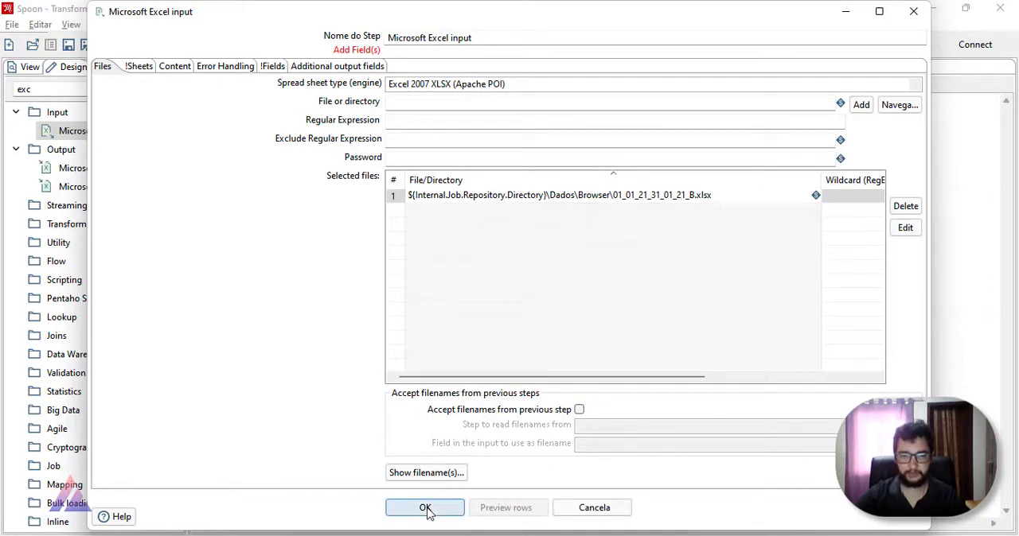
Step: Try to retrieve the sheet names from the workbook referenced through the directory variable
left_click(139, 66)
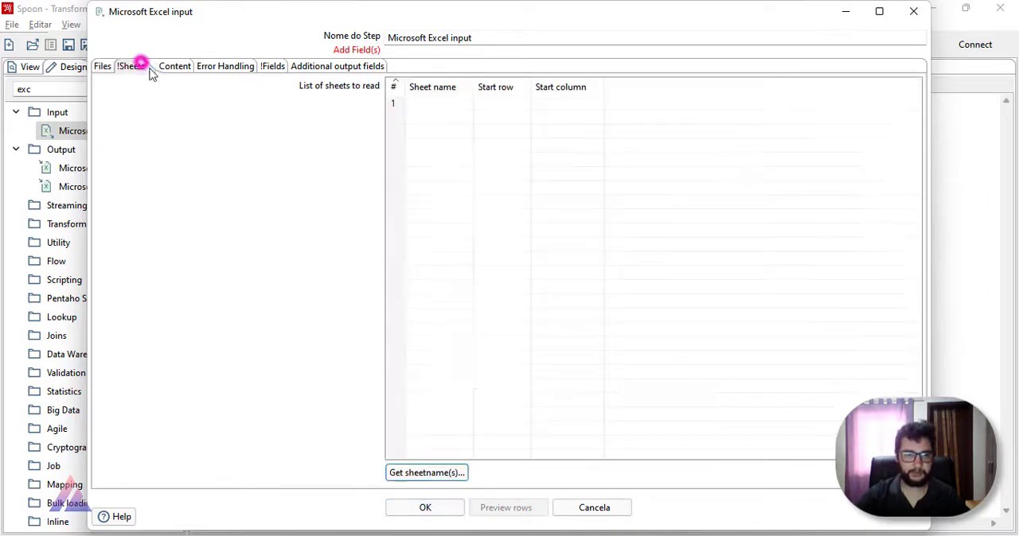
left_click(430, 473)
left_click(653, 177)
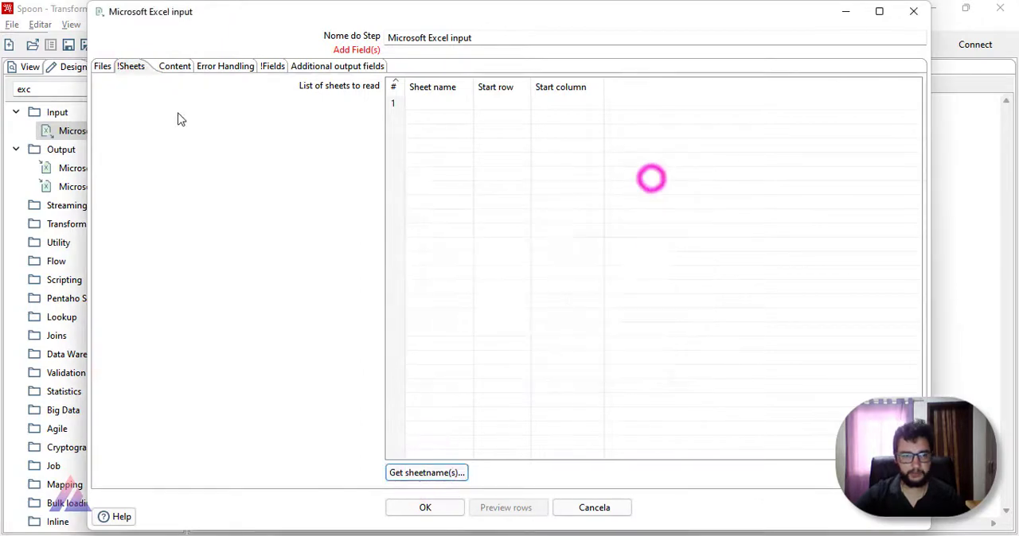
Step: Delete the variable-based file entry and add 01_01_21_31_01_21_B.xlsx from Dados\Browser again with its full path
left_click(106, 66)
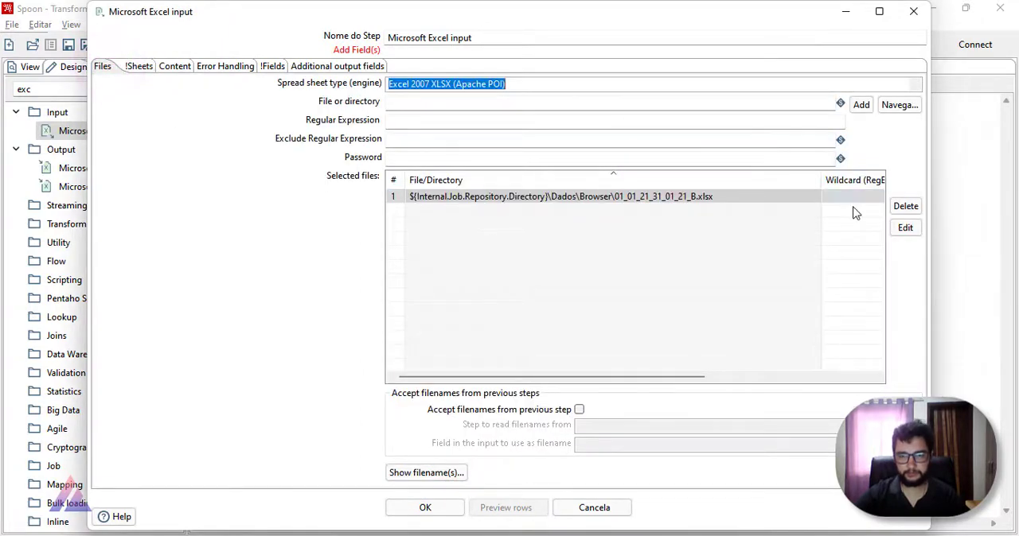
left_click(904, 207)
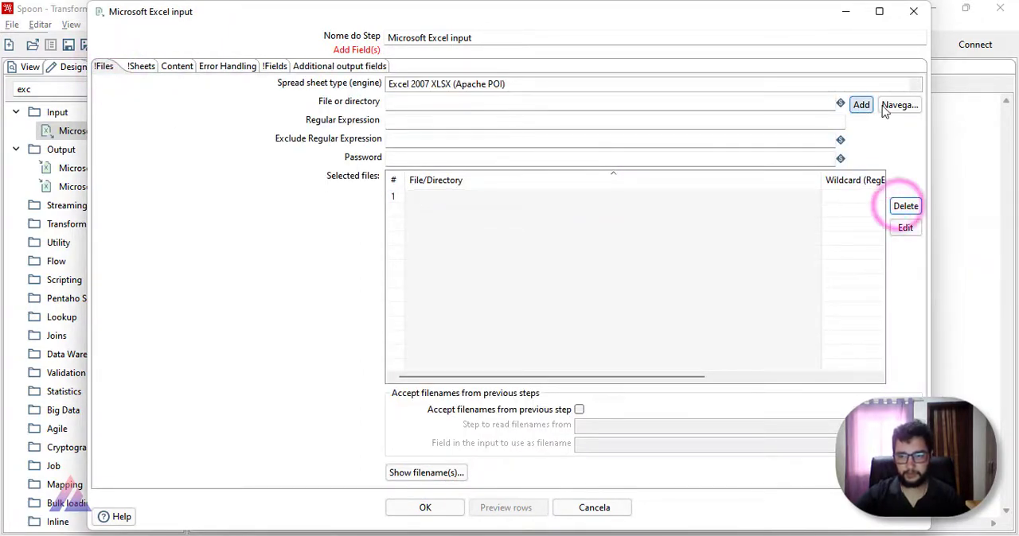
left_click(897, 104)
double_click(314, 143)
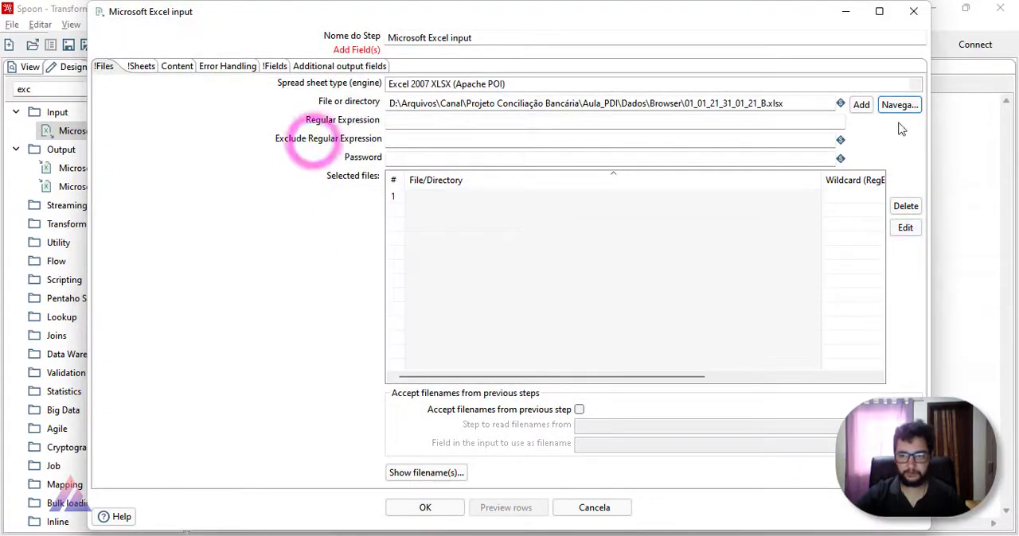
left_click(861, 105)
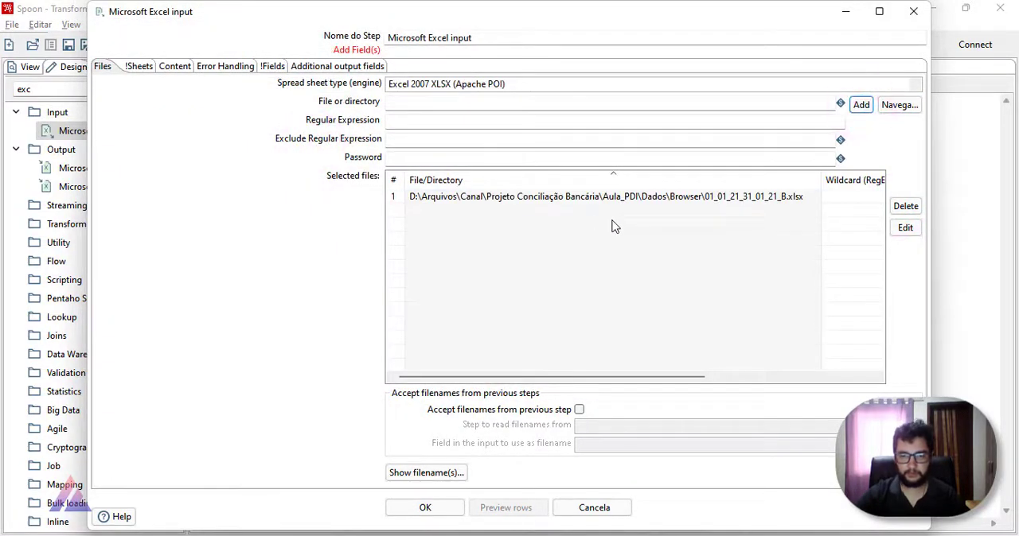
Step: Retrieve the workbook's sheet names and add Sheet1 to the list of sheets to read
left_click(132, 69)
left_click(412, 468)
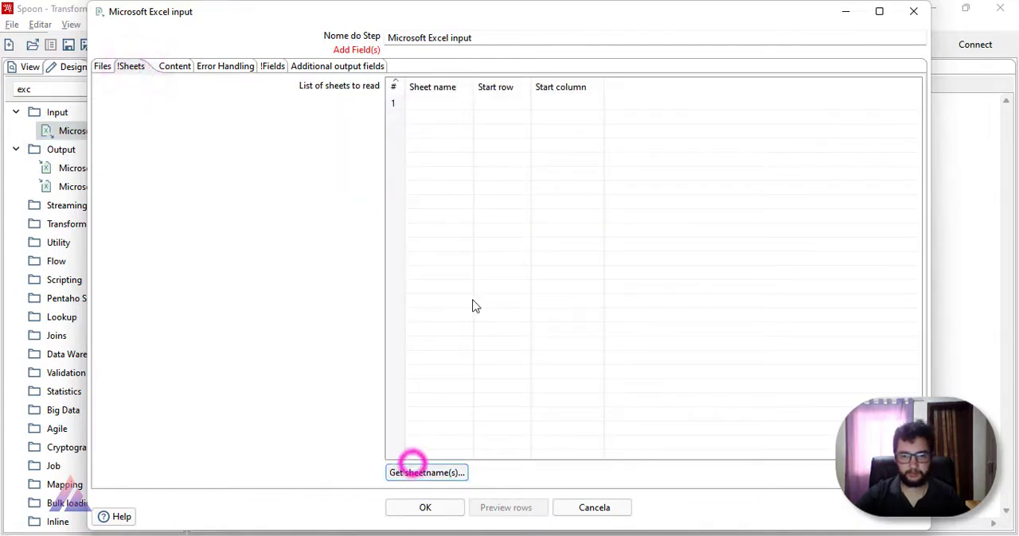
left_click(446, 477)
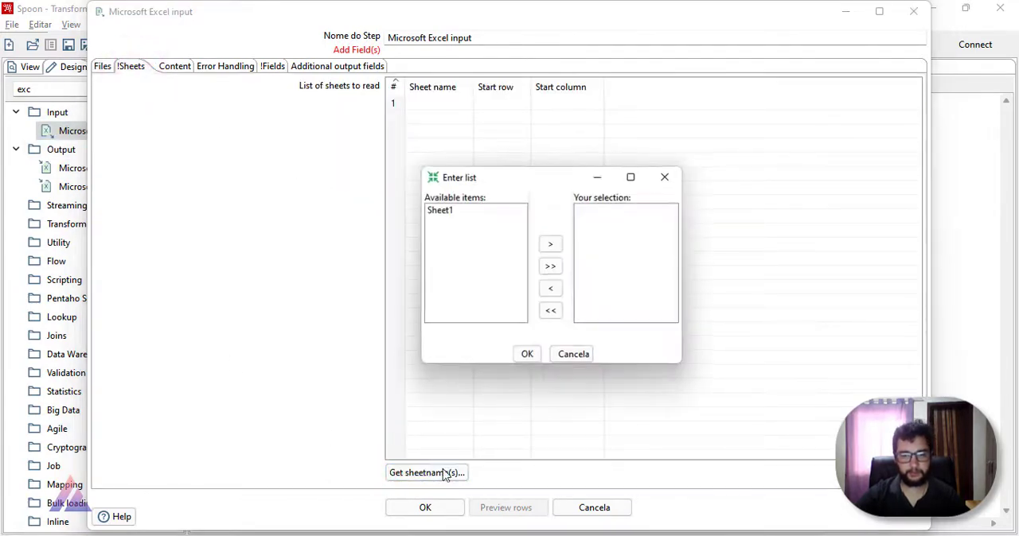
left_click(467, 222)
left_click(550, 243)
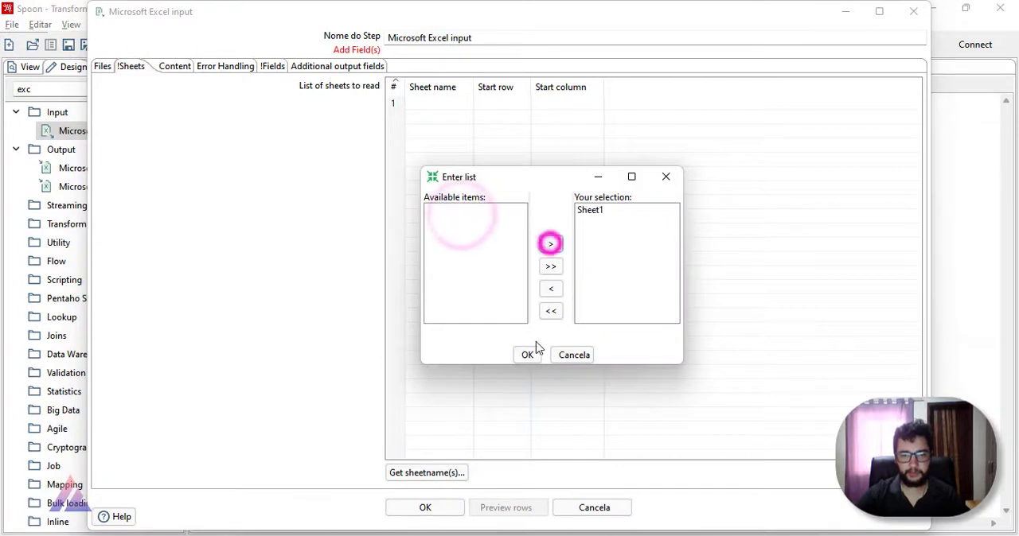
left_click(528, 355)
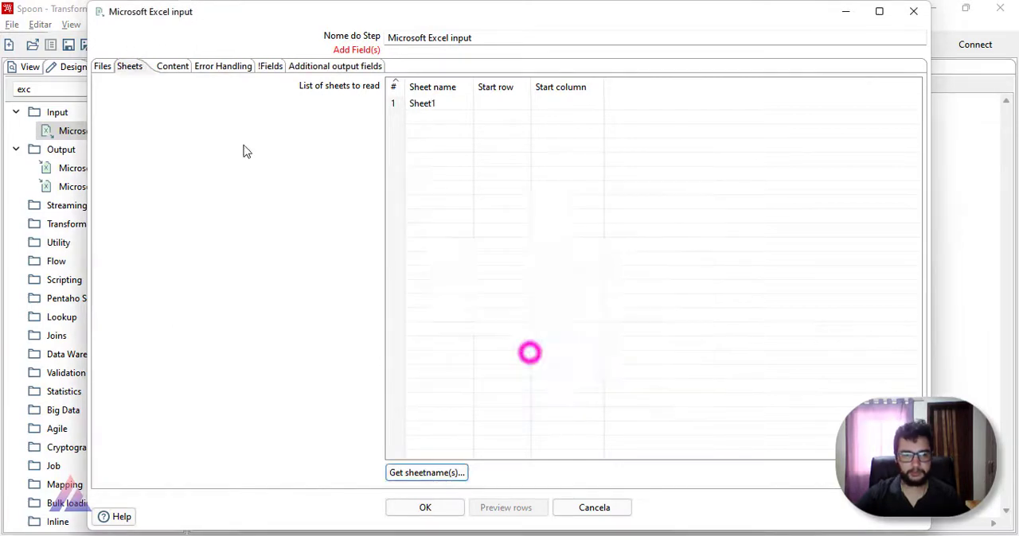
Step: Get the Excel input's fields from the header row and confirm the step's settings
left_click(170, 66)
left_click(224, 68)
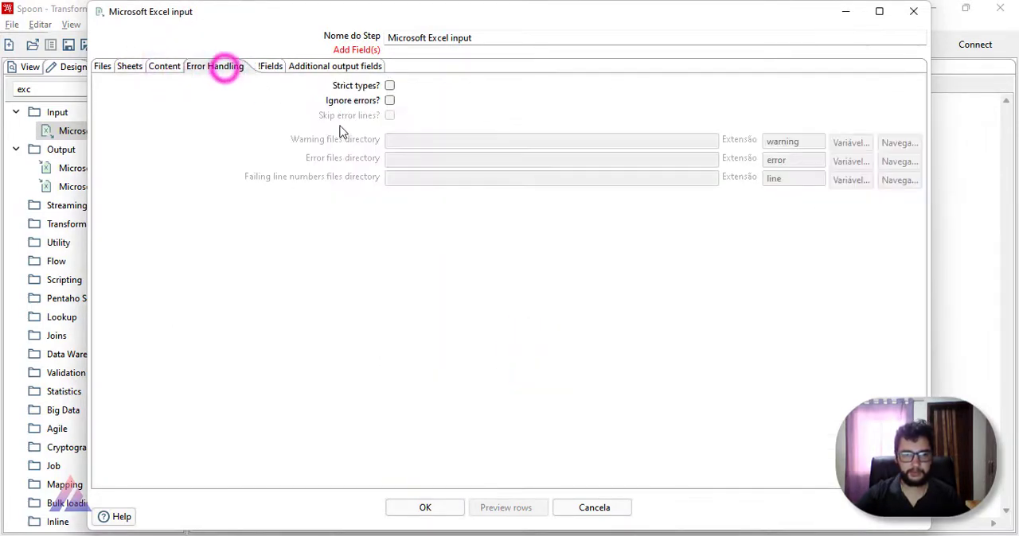
left_click(269, 68)
left_click(491, 475)
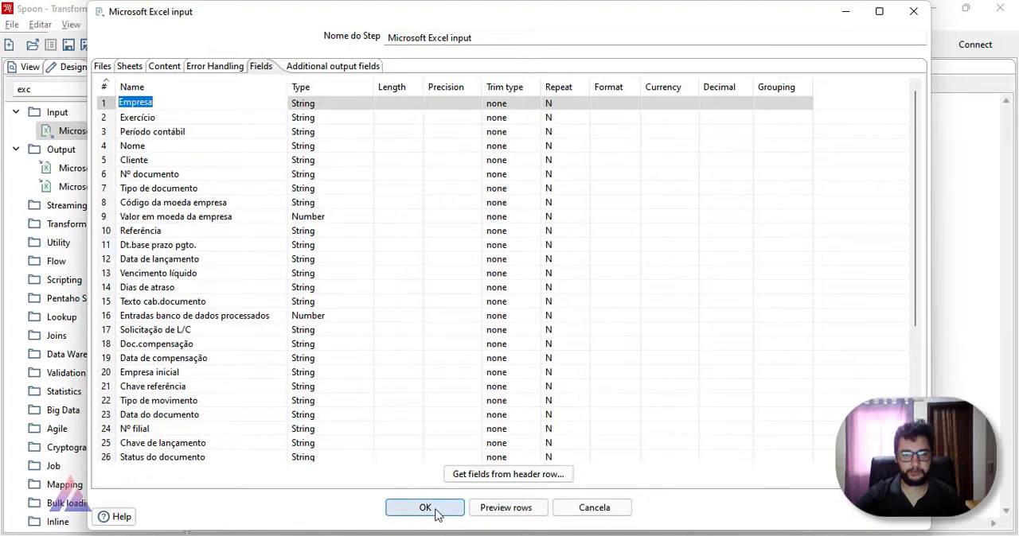
left_click(302, 66)
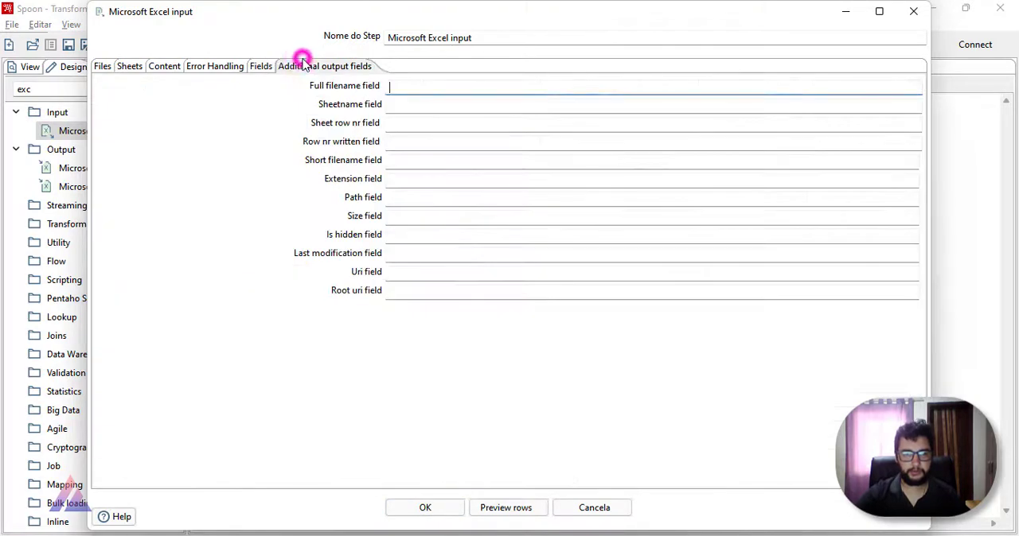
left_click(102, 67)
left_click(423, 507)
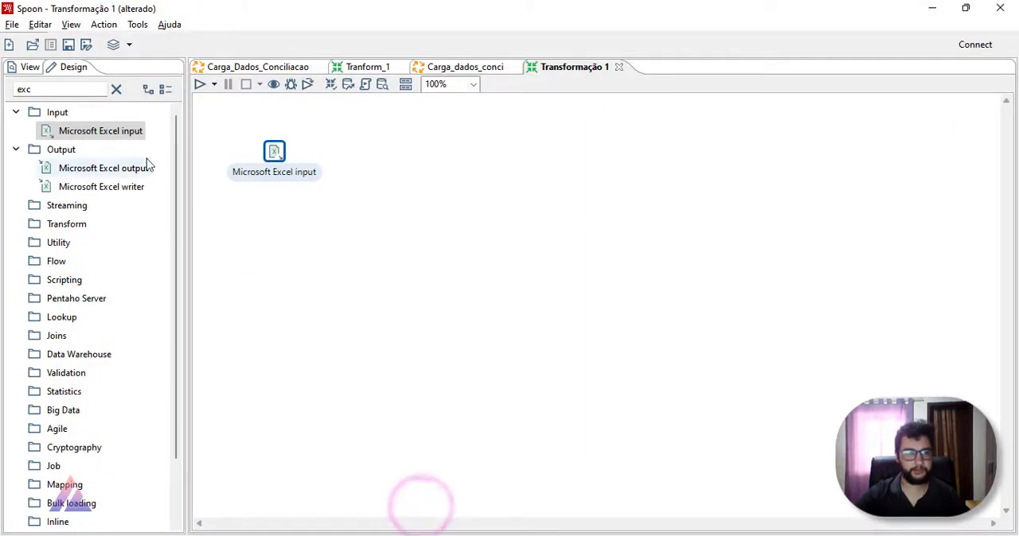
Step: Save the transformation as Transf_1 in the Aula_PDI project folder
left_click(207, 122)
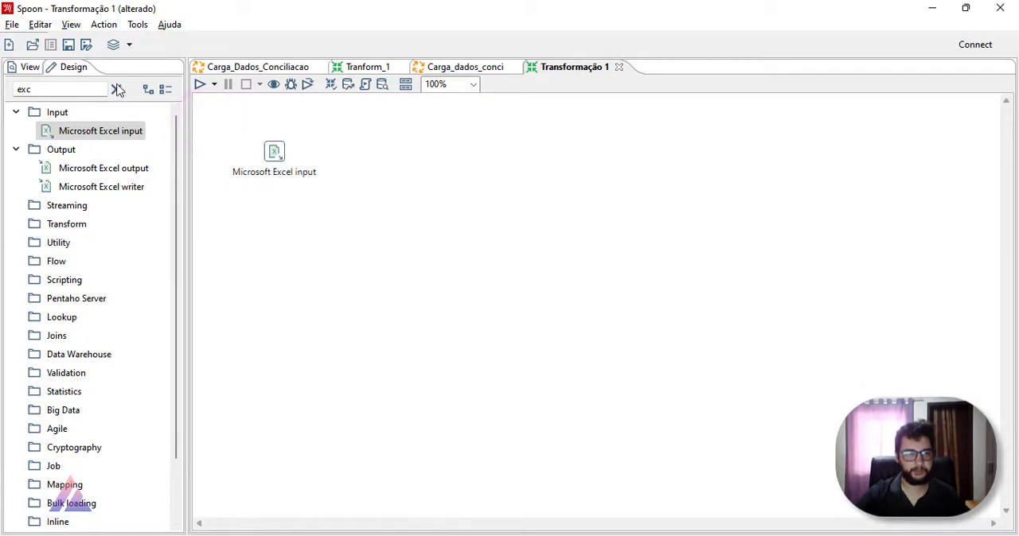
left_click(69, 45)
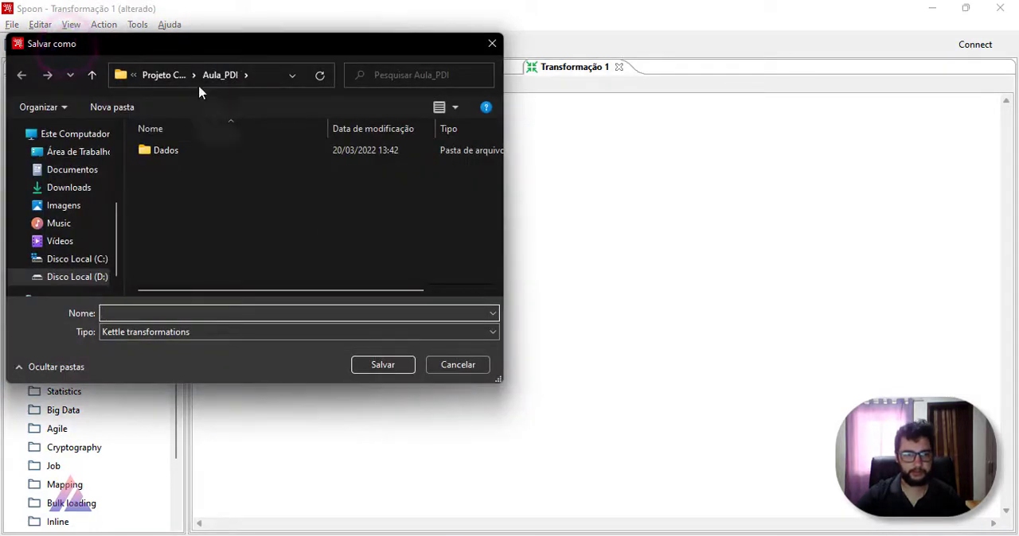
left_click(205, 75)
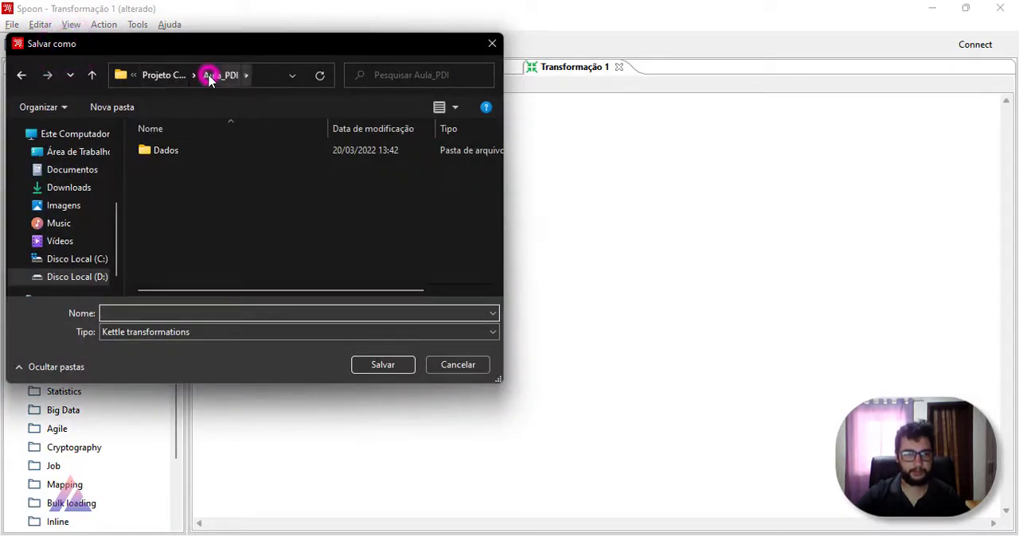
left_click(172, 75)
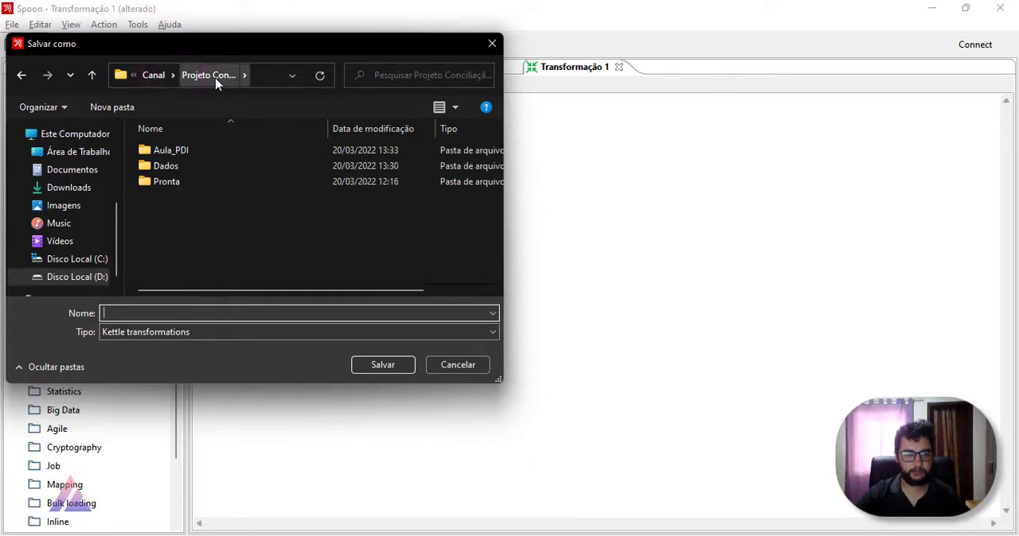
double_click(204, 156)
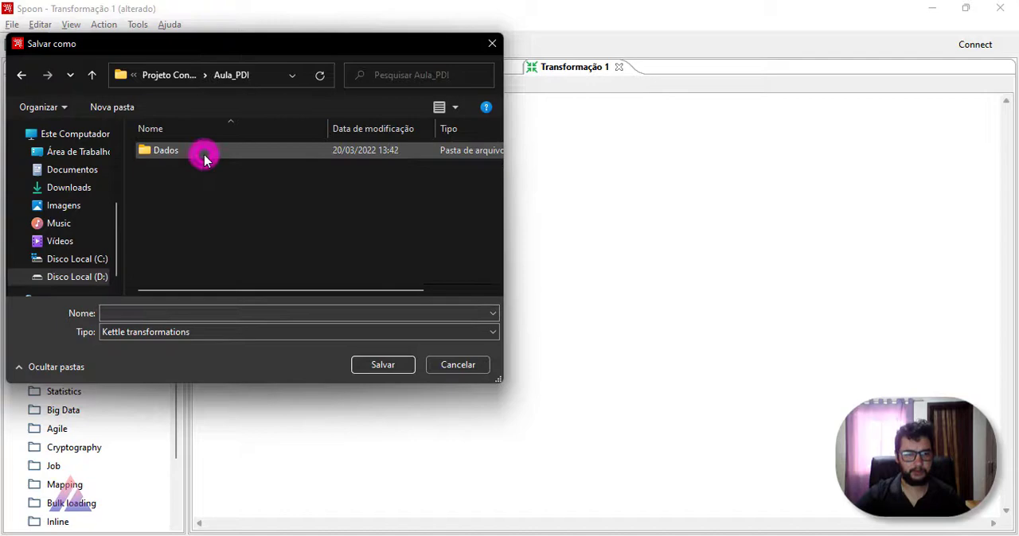
left_click(247, 315)
type("Transf_1")
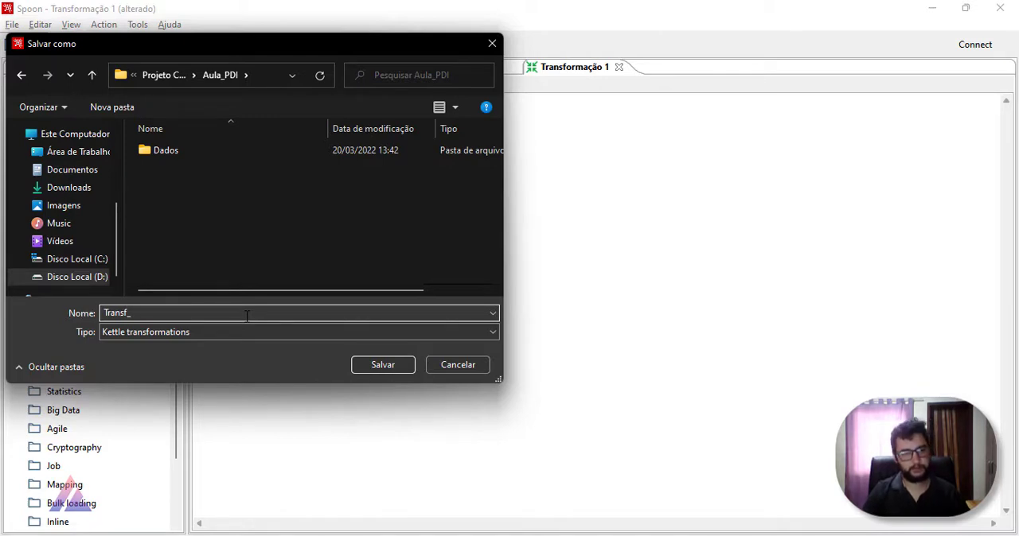
left_click(382, 365)
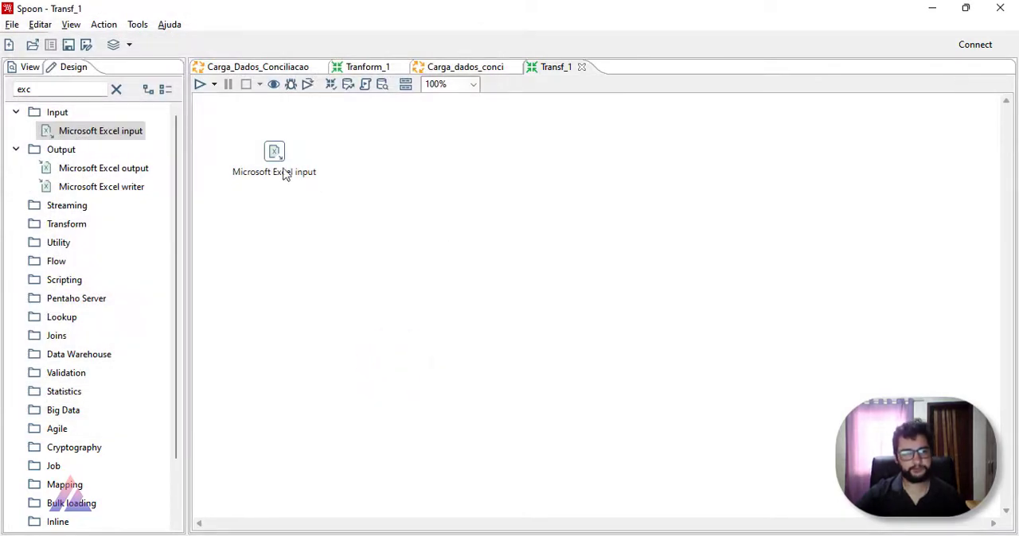
Step: Add a Select values step beside the Microsoft Excel input and connect the Excel input to it
left_click_drag(71, 88, 3, 91)
type("sele")
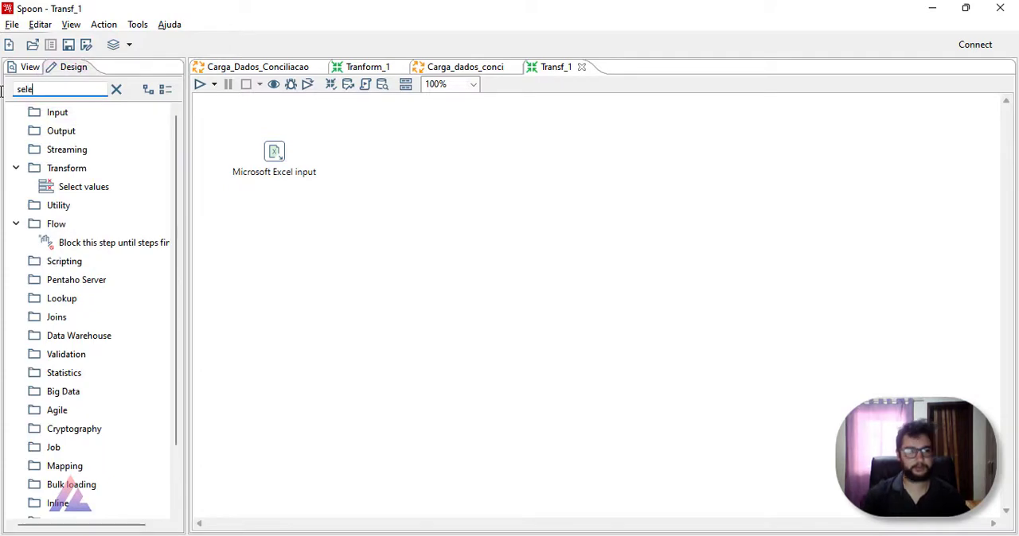
left_click_drag(94, 187, 405, 158)
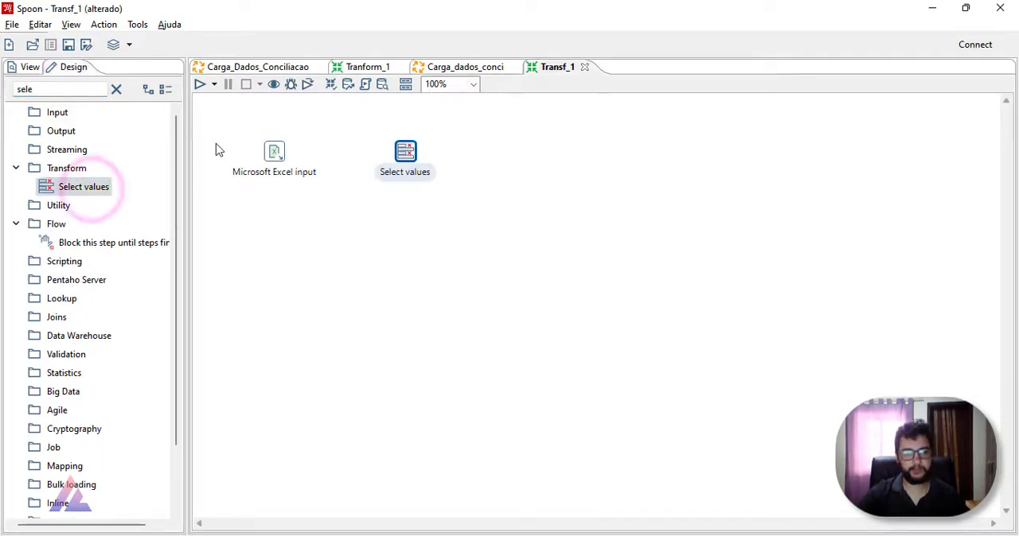
left_click_drag(274, 153, 430, 166)
Step: Load all incoming spreadsheet fields into the Select values step's list of fields to select
key("alt+Tab")
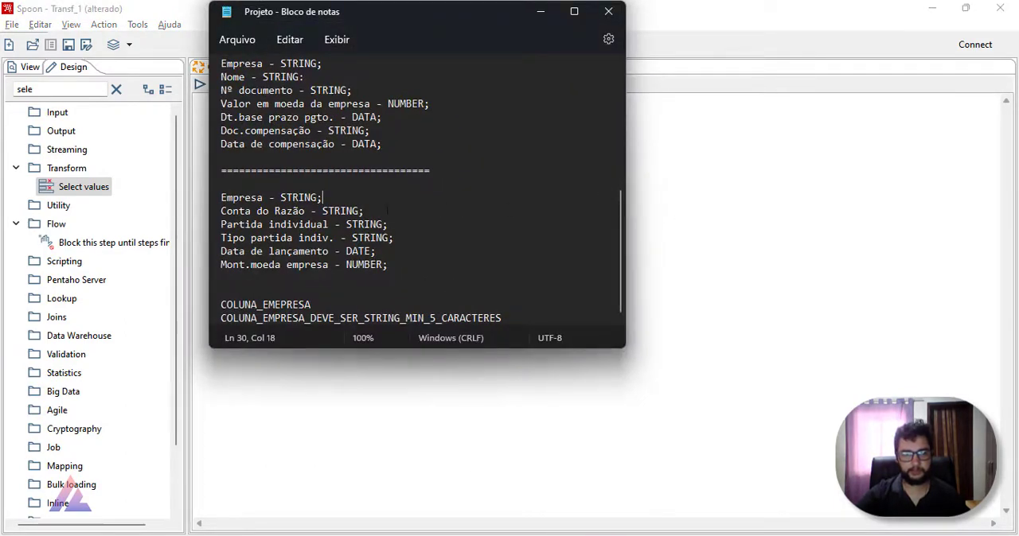
left_click(677, 198)
double_click(428, 153)
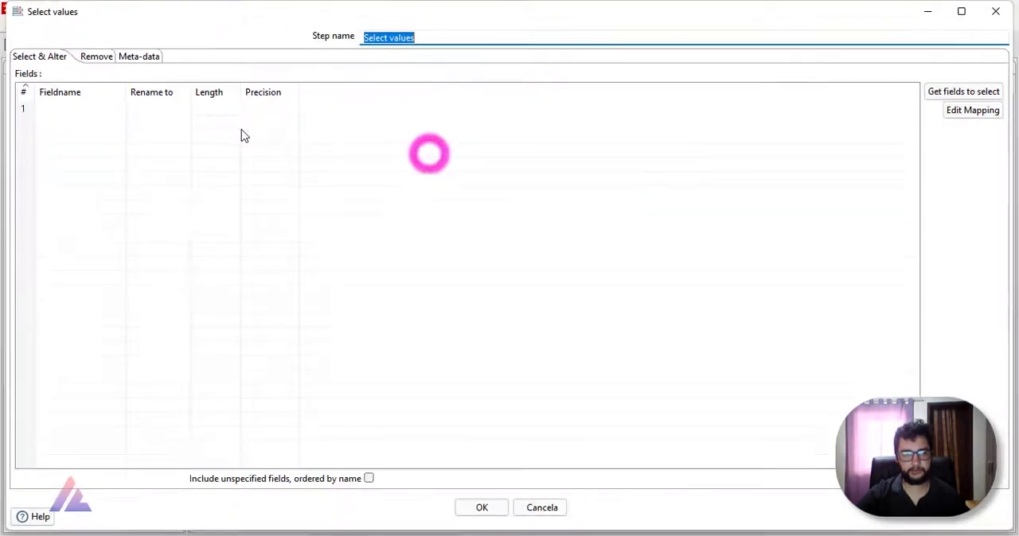
left_click(939, 91)
Step: Remove Exercício and Período contábil from the selected fields, following the Browser field list in the Projeto notes
left_click(29, 123)
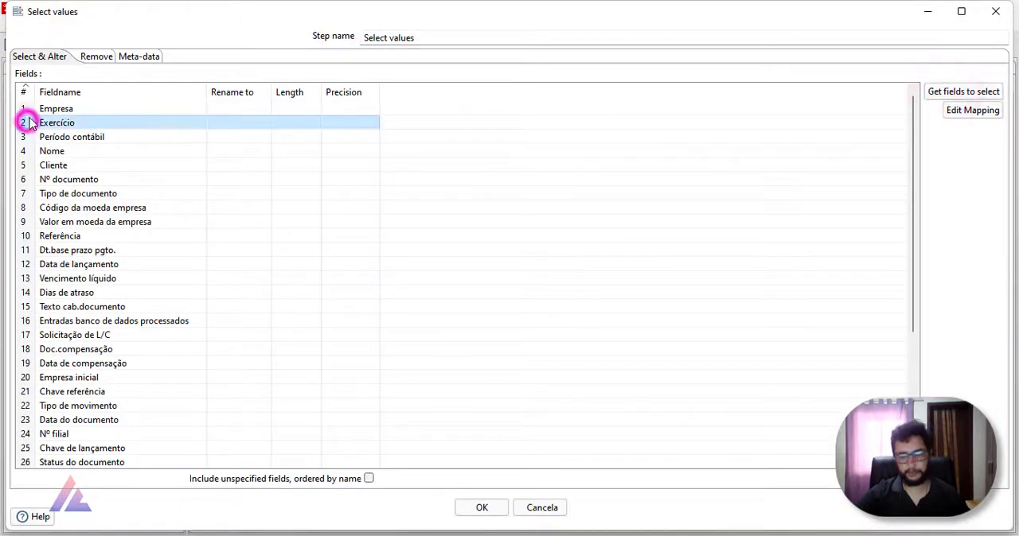
key("Delete")
key("alt+Tab")
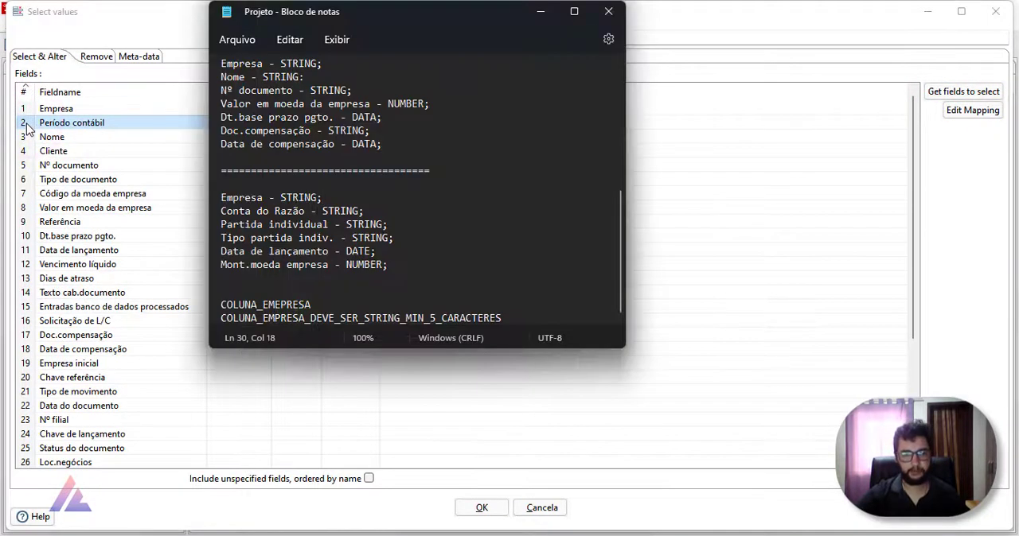
key("alt+Tab")
key("alt+Tab")
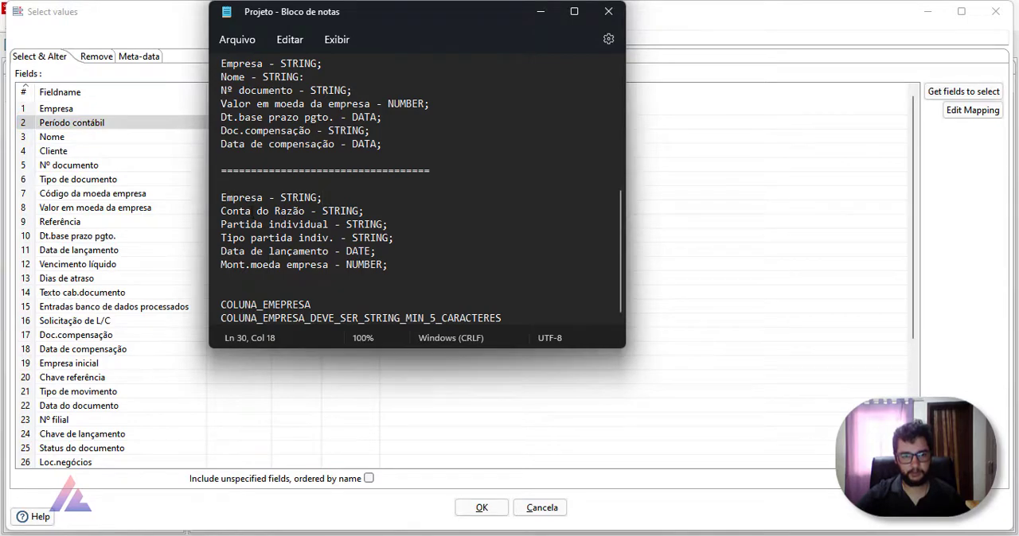
scroll(420, 191, "up", 5)
key("alt+Tab")
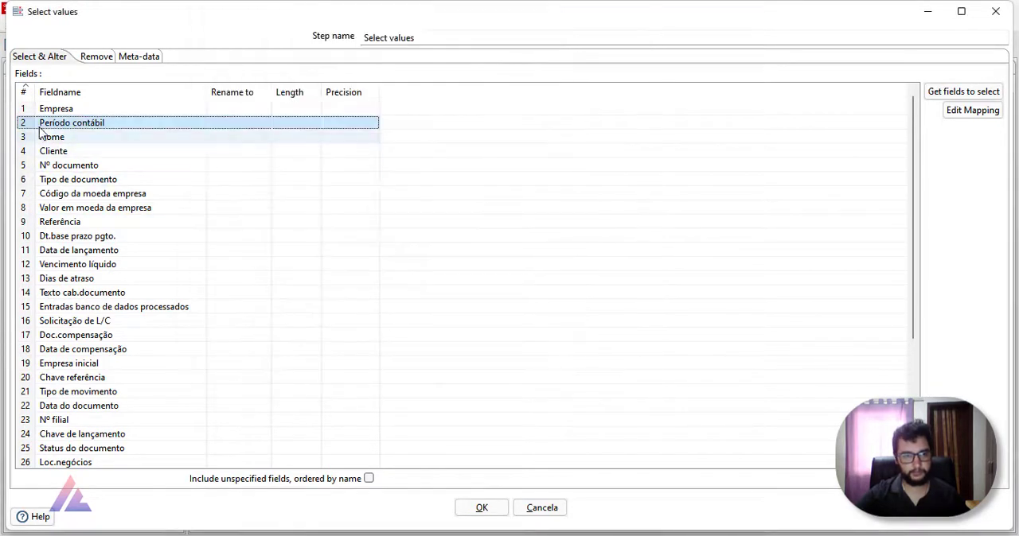
key("Delete")
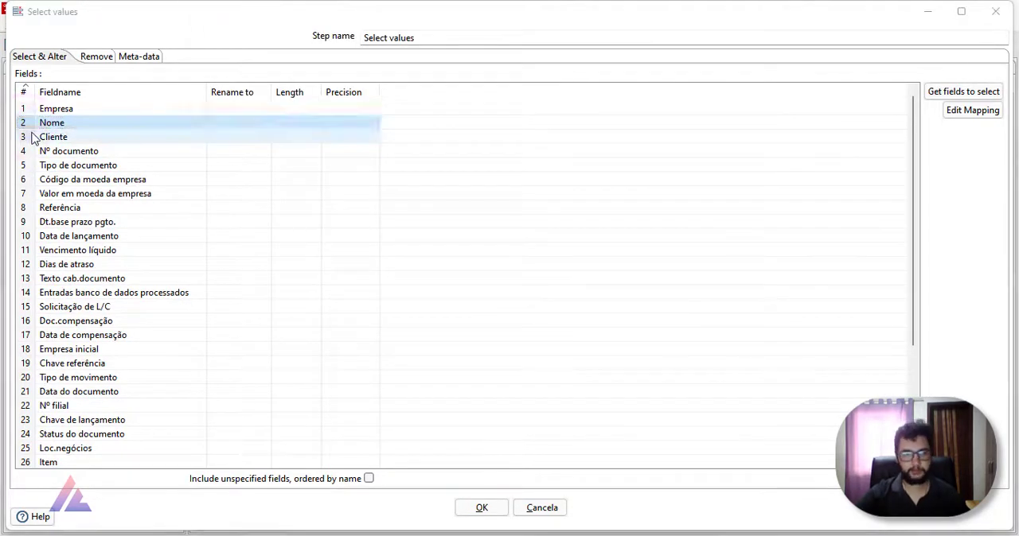
Step: Remove Cliente, Tipo de documento and Código da moeda empresa from the selected fields, checking against the Projeto notes
key("alt+Tab")
key("alt+Tab")
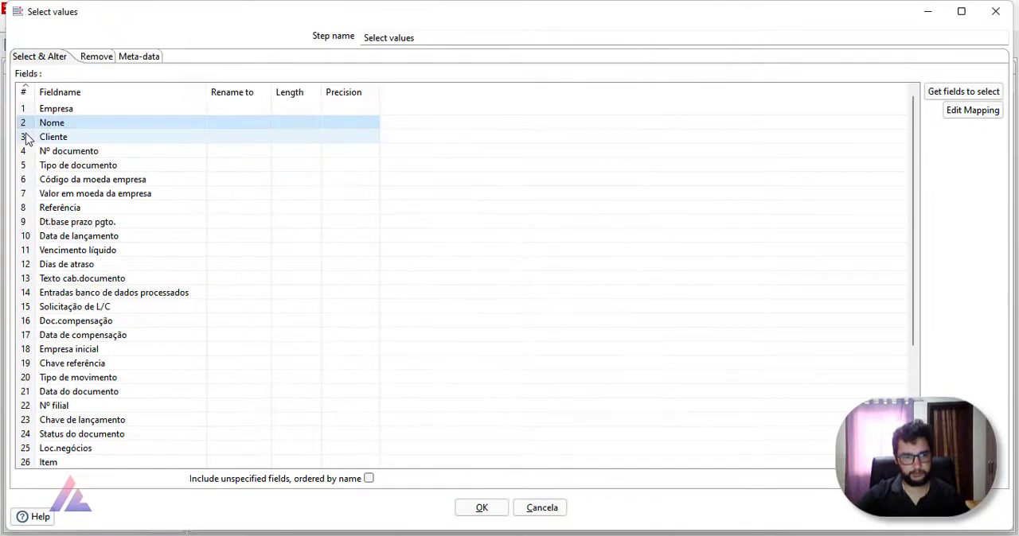
left_click(23, 136)
key("Delete")
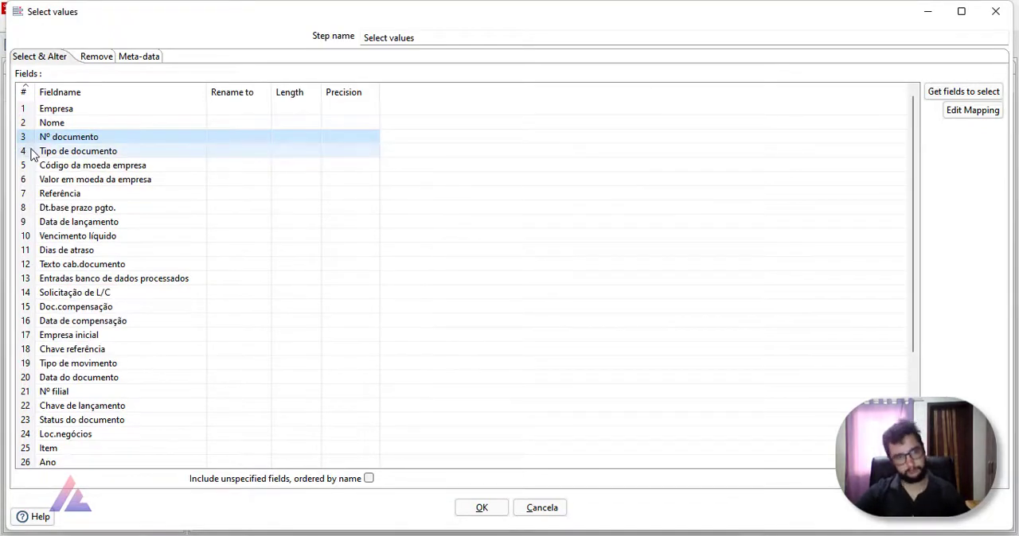
key("alt+Tab")
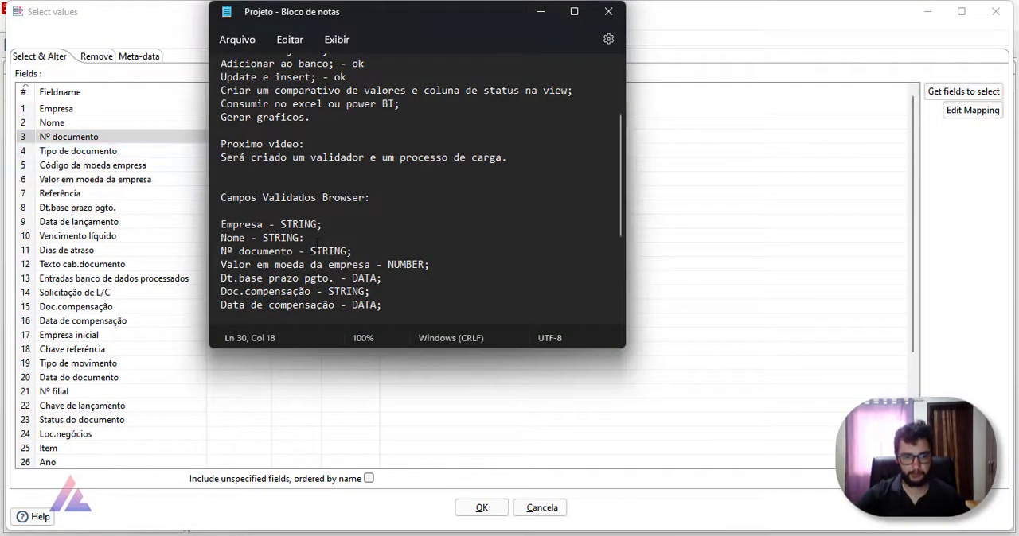
key("alt+Tab")
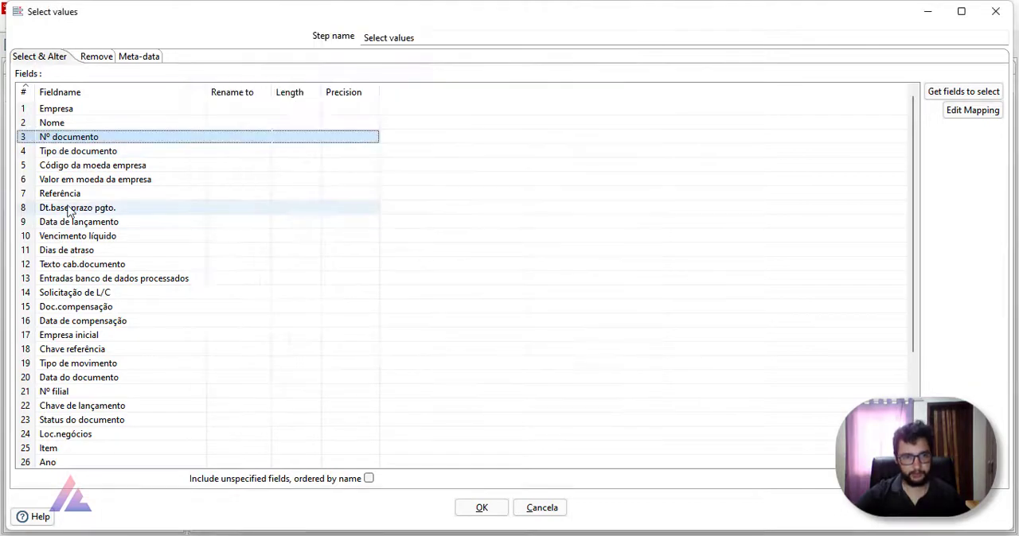
left_click(21, 151)
key("Delete")
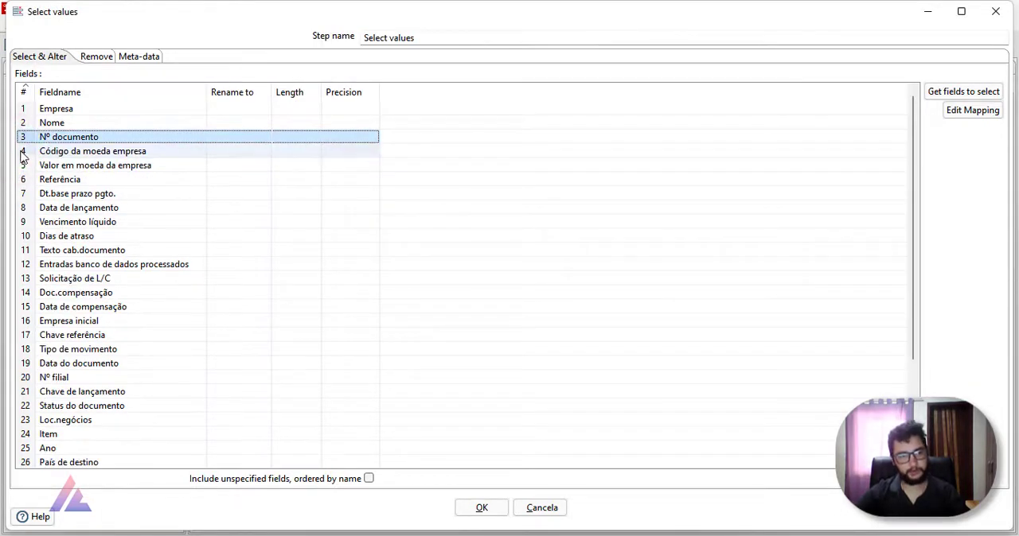
left_click(22, 151)
key("Delete")
Step: Check the Browser field list in the Projeto notes and remove Referência from the selected fields
key("alt+Tab")
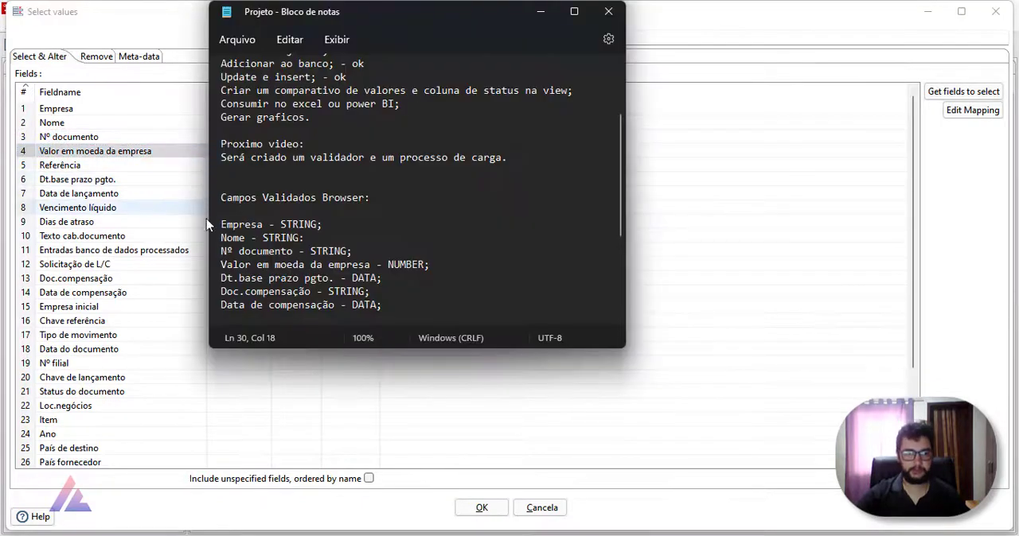
scroll(328, 204, "up", 2)
scroll(329, 204, "down", 6)
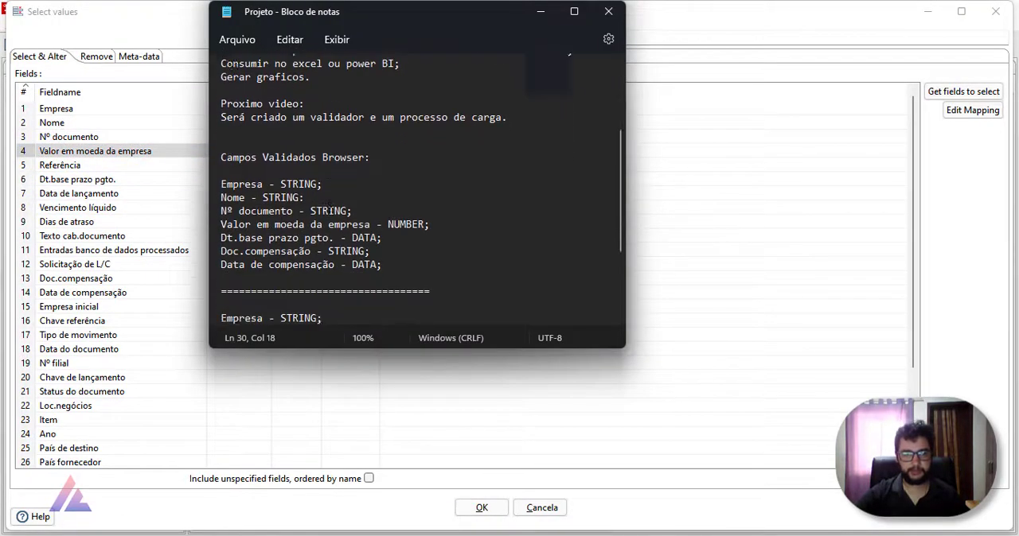
scroll(328, 204, "up", 3)
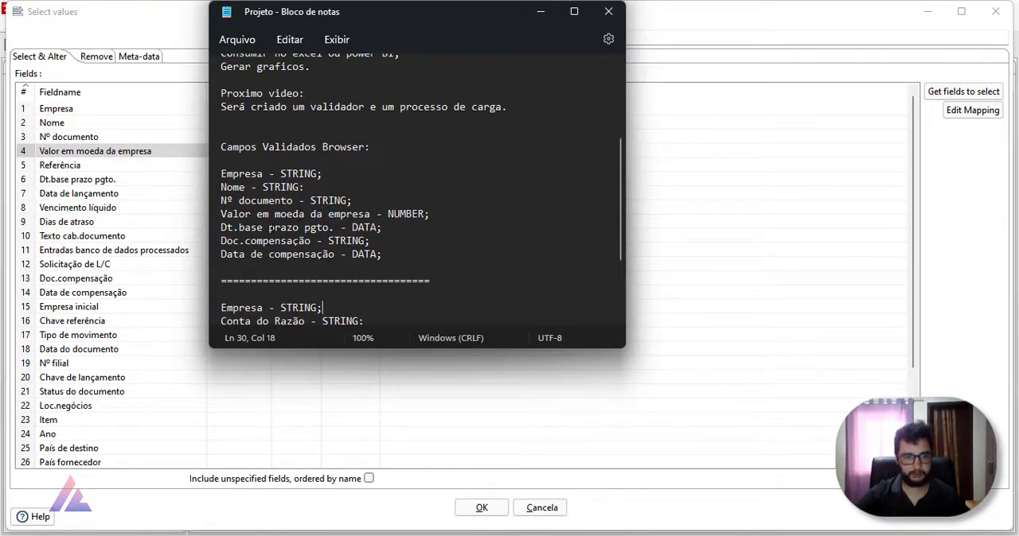
key("alt+Tab")
left_click(32, 165)
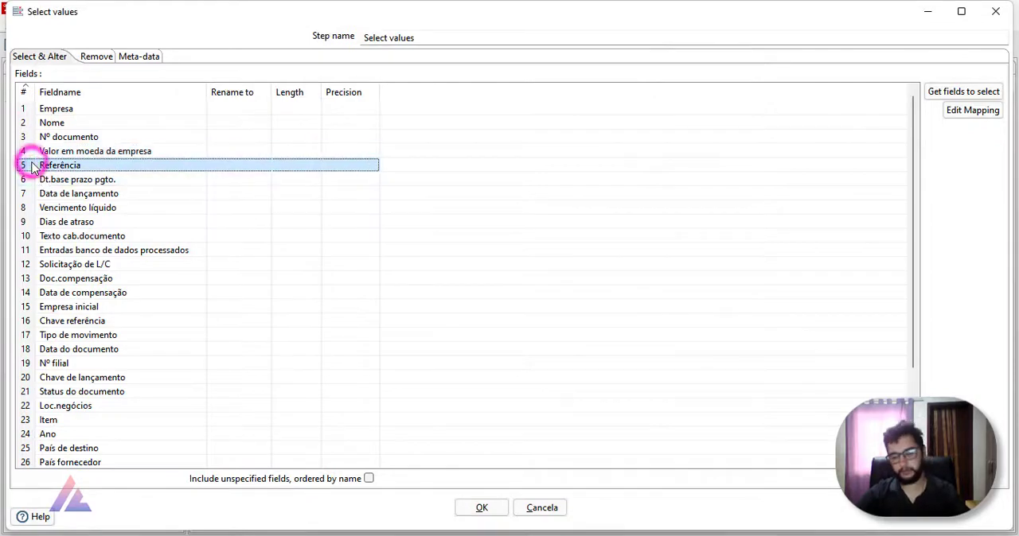
key("Delete")
Step: Remove the fields from Data de lançamento through Solicitação de L/C, keeping Dt.base prazo pgto. and Doc.compensação as the notes require
key("alt+Tab")
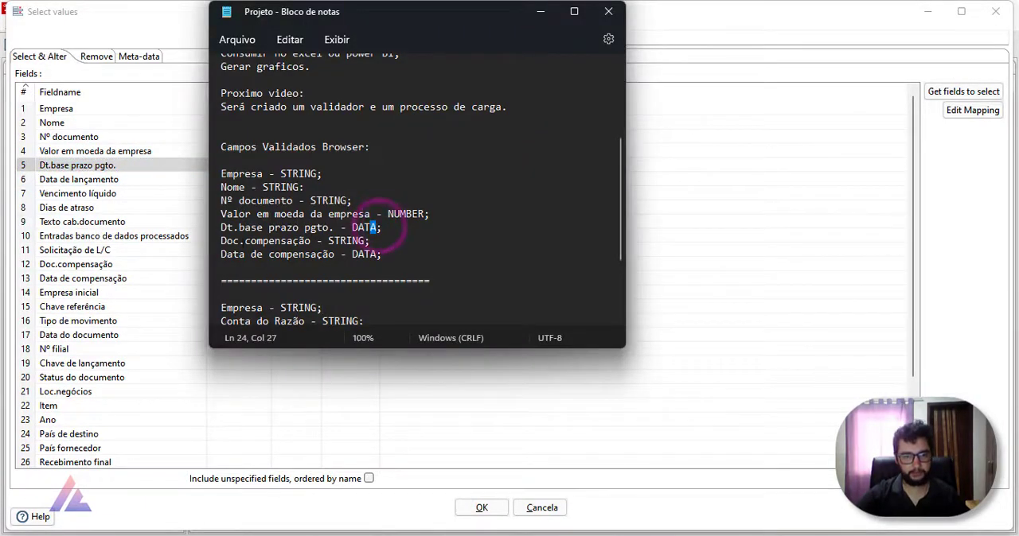
key("alt+Tab")
left_click(24, 180)
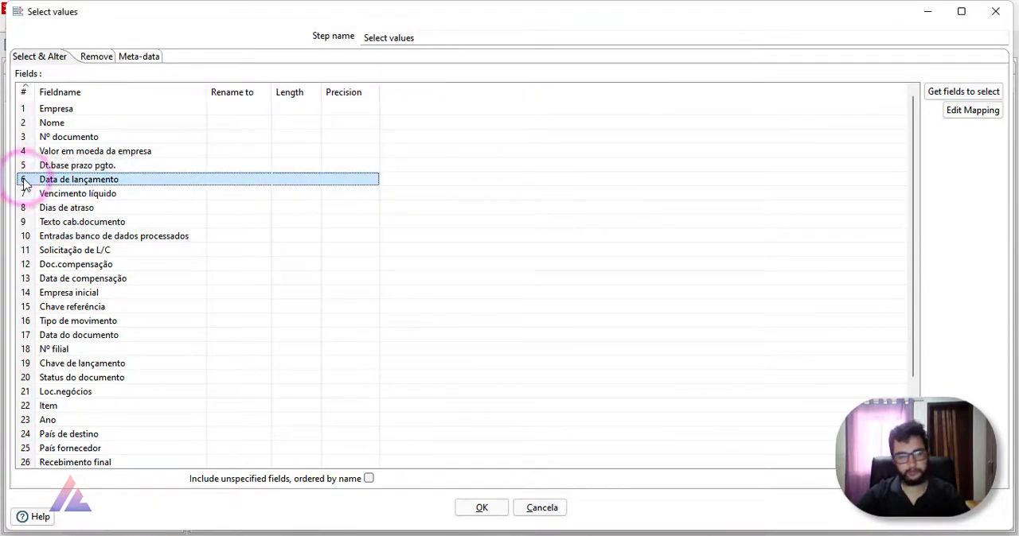
key("Delete")
key("Delete")
key("Delete")
key("Delete")
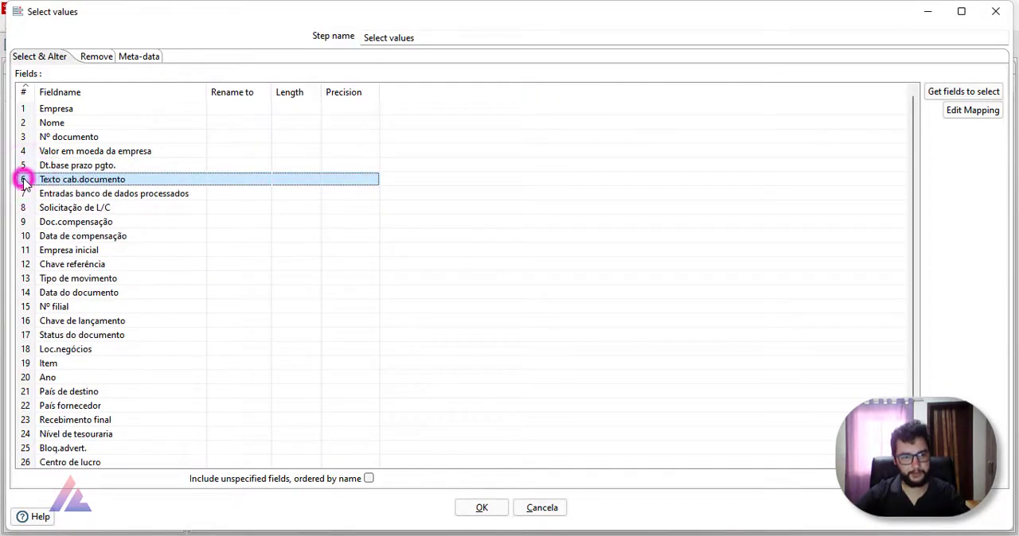
key("Delete")
key("Delete")
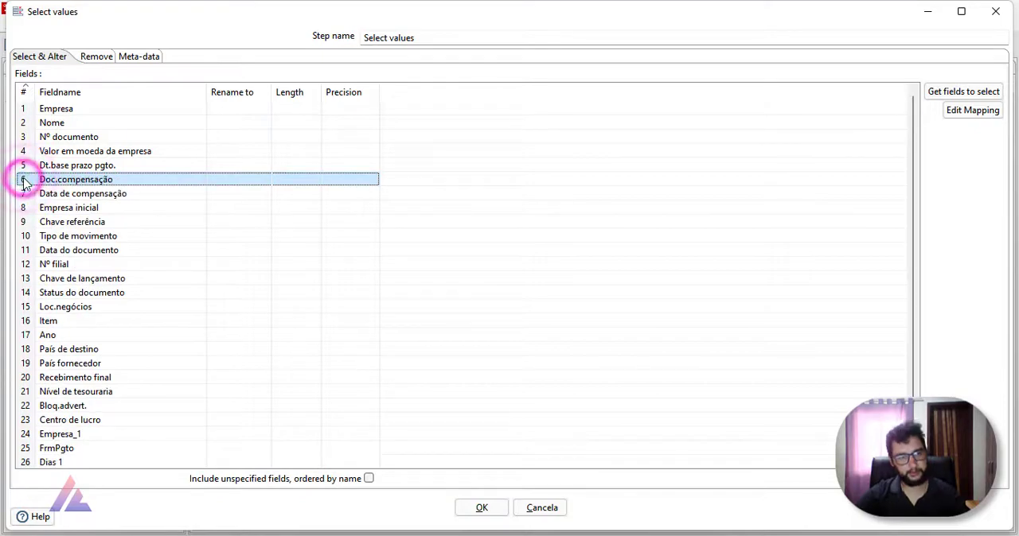
Step: Remove all fields from Empresa inicial through Dias 1, keeping Data de compensação as the last field, and confirm the Select values settings
key("alt+Tab")
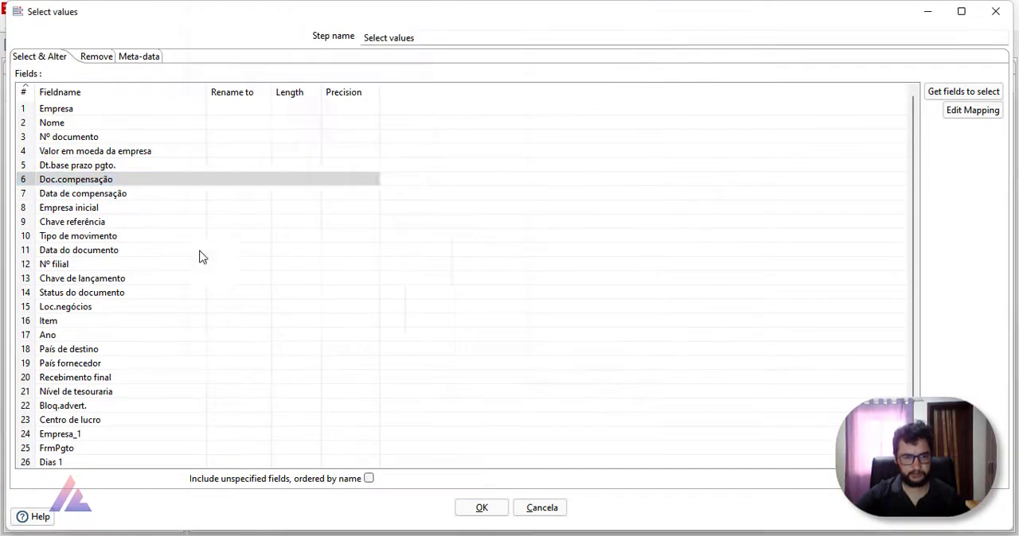
key("alt+Tab")
left_click(24, 208)
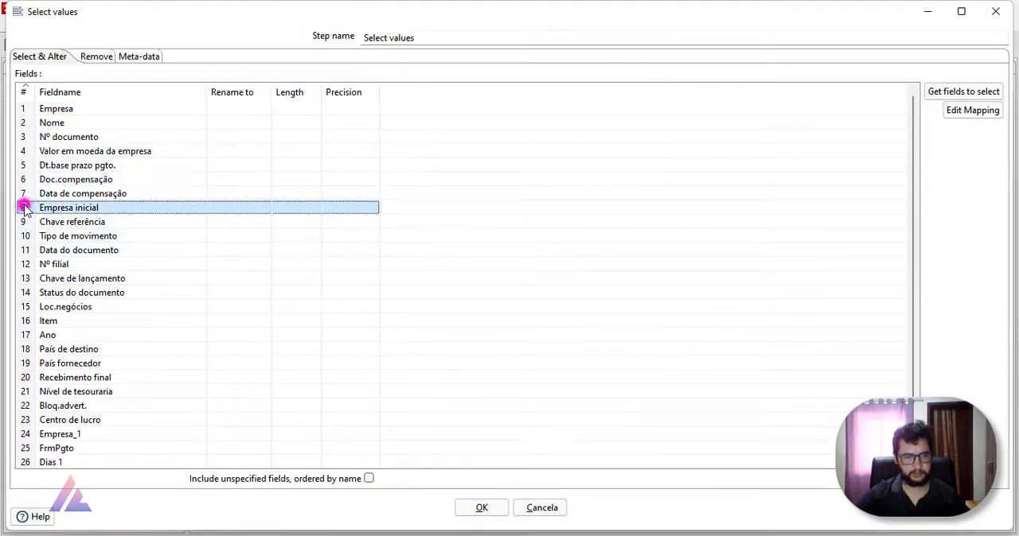
scroll(24, 398, "down", 1)
left_click(24, 448, "shift")
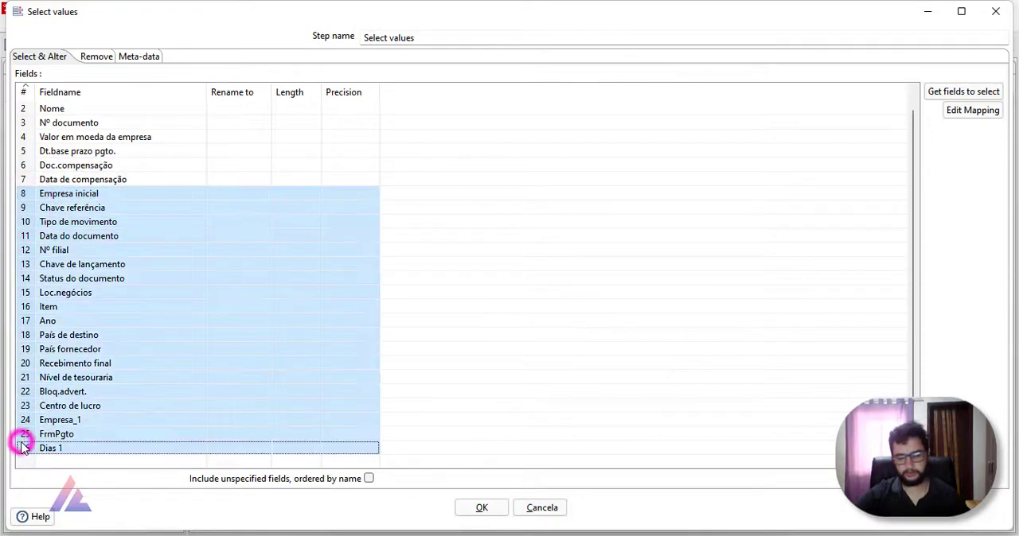
key("Delete")
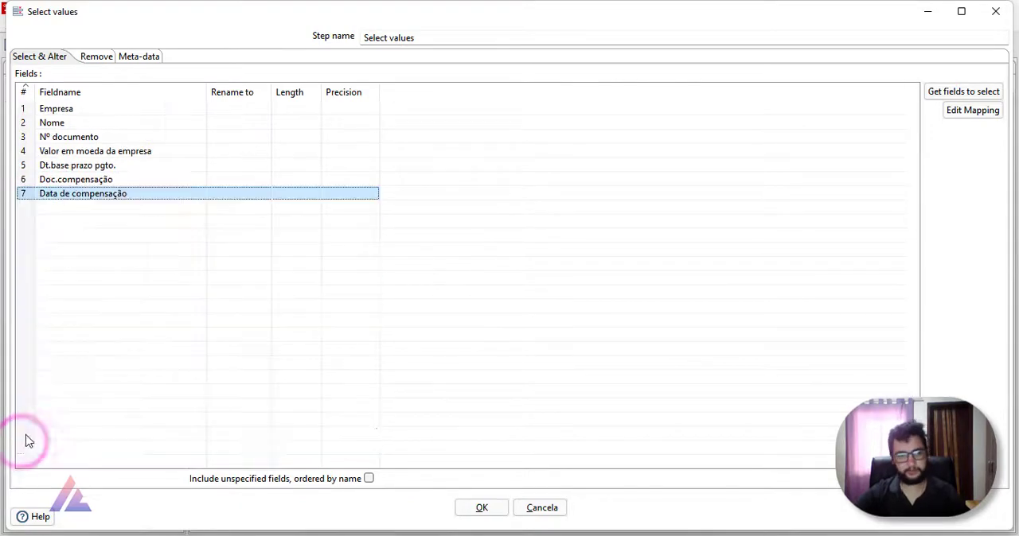
left_click(493, 508)
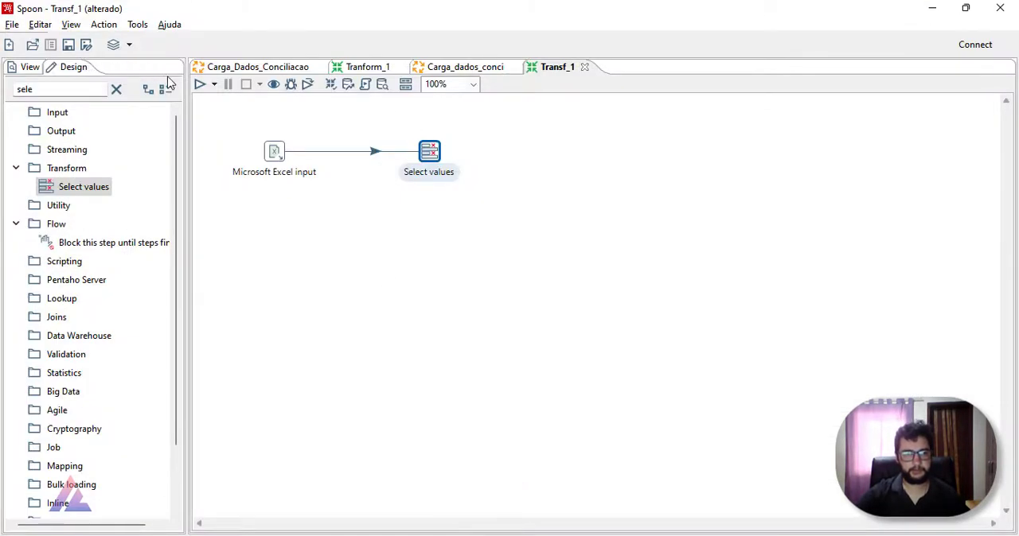
Step: Run the Transf_1 transformation with the default run options
left_click(200, 85)
left_click(680, 442)
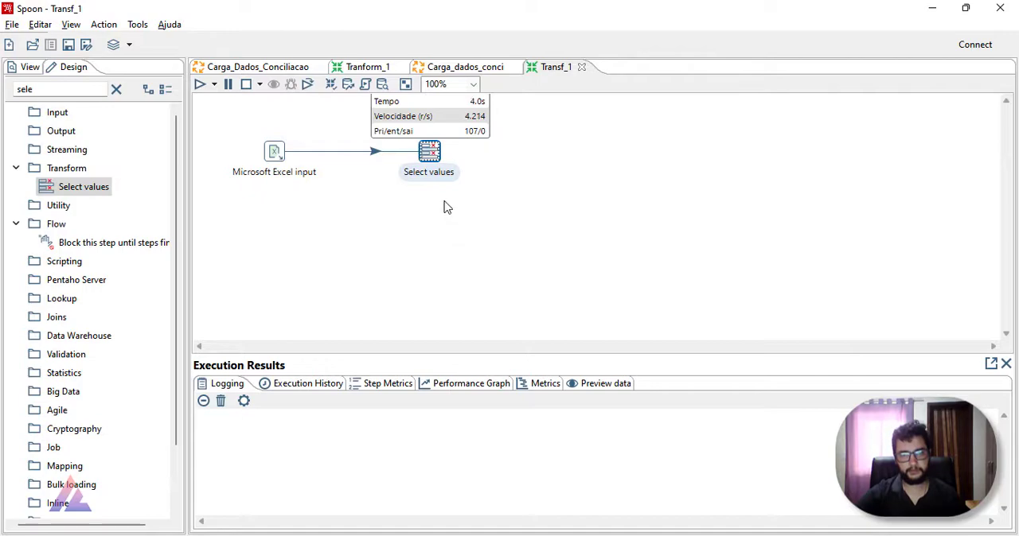
Step: Preview the output data of the Select values step after the run
left_click(430, 152)
left_click(601, 387)
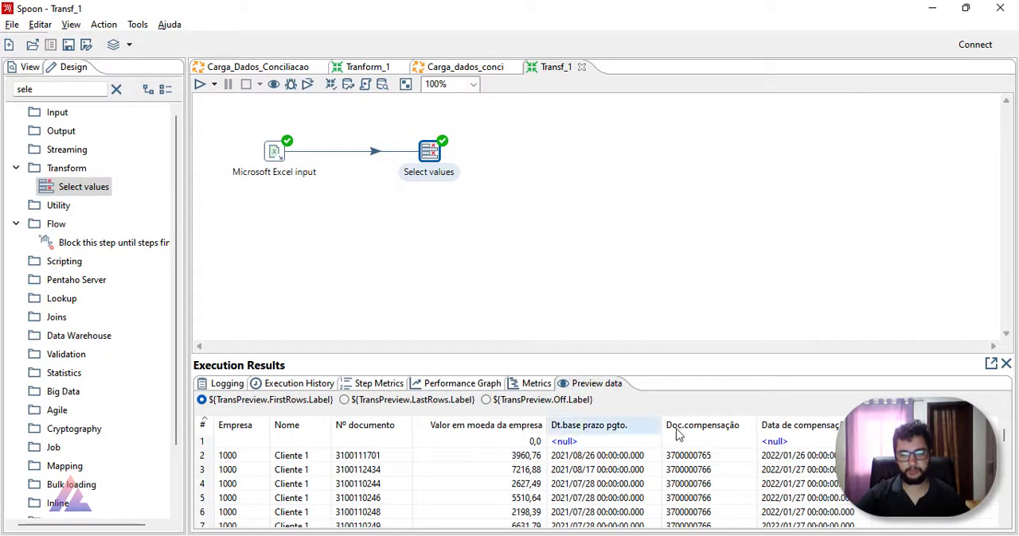
Step: Insert a Filter rows step into the hop between Microsoft Excel input and Select values, moving Select values aside to make room
left_click_drag(422, 148, 470, 148)
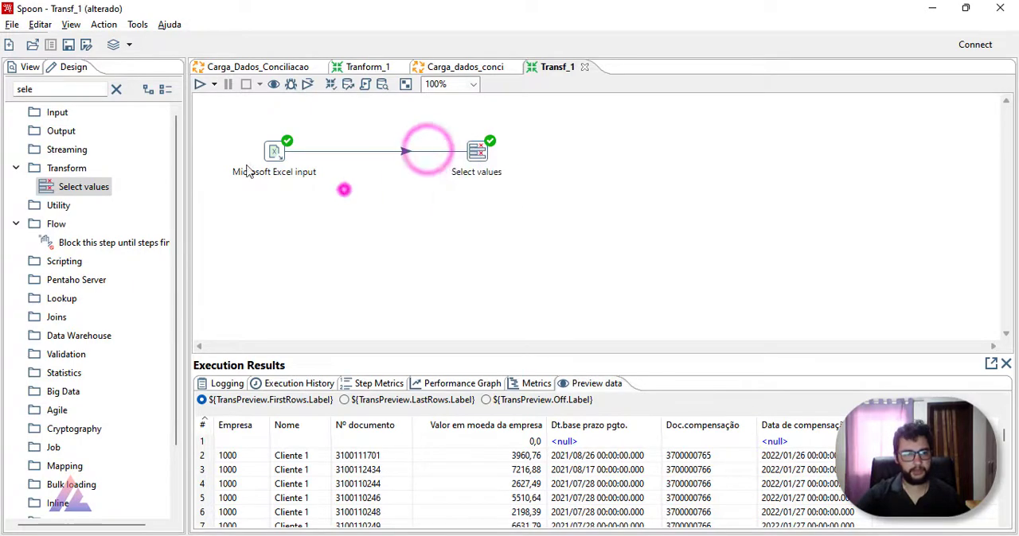
left_click(344, 191)
left_click_drag(59, 89, 17, 90)
type("filter")
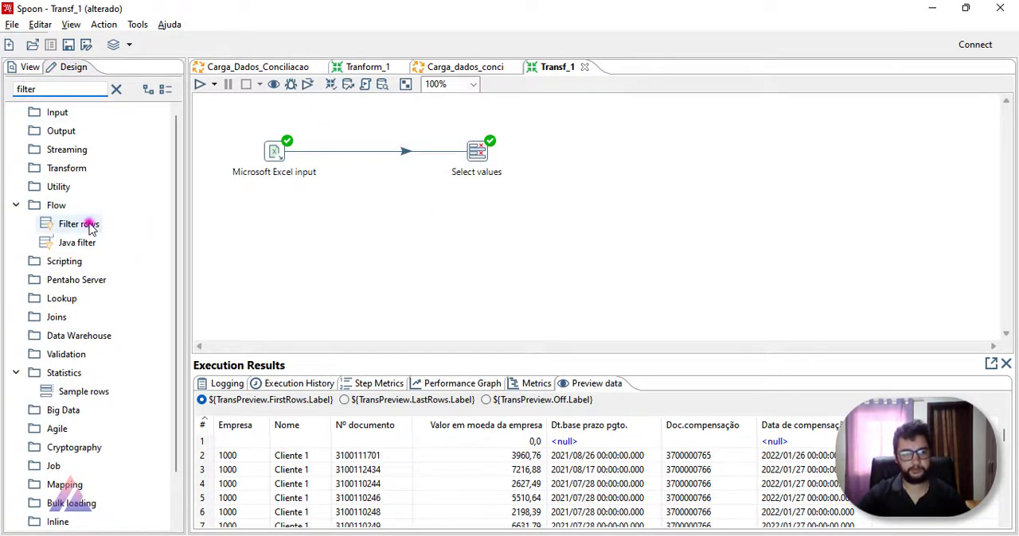
left_click_drag(90, 225, 371, 155)
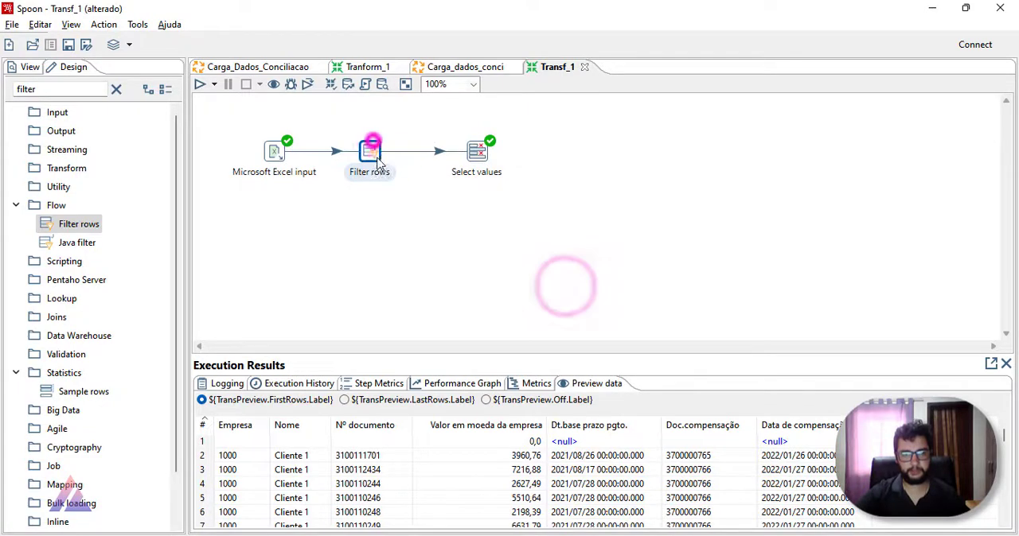
Step: Set the Filter rows condition to Tipo de documento = CA as a String value and confirm the settings
double_click(370, 145)
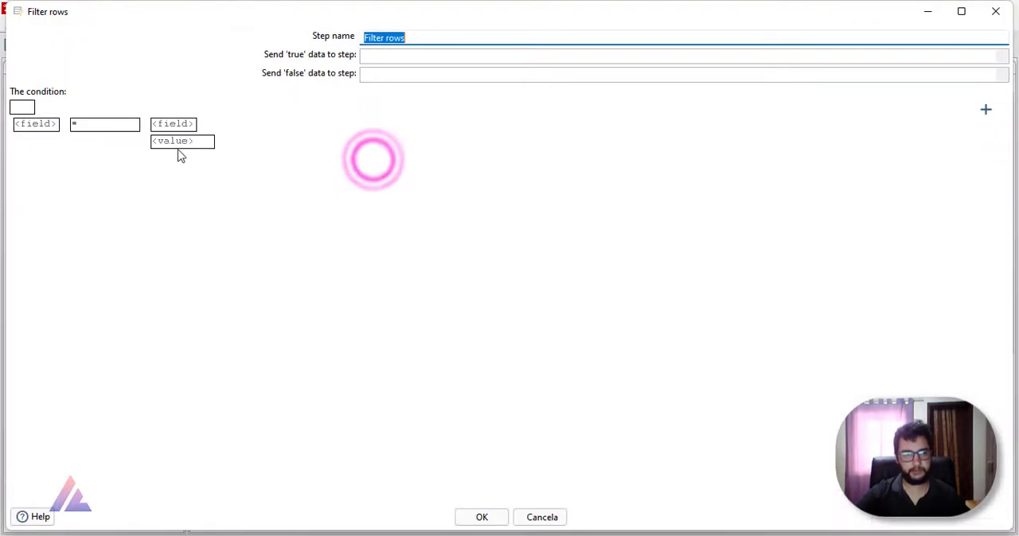
left_click(61, 128)
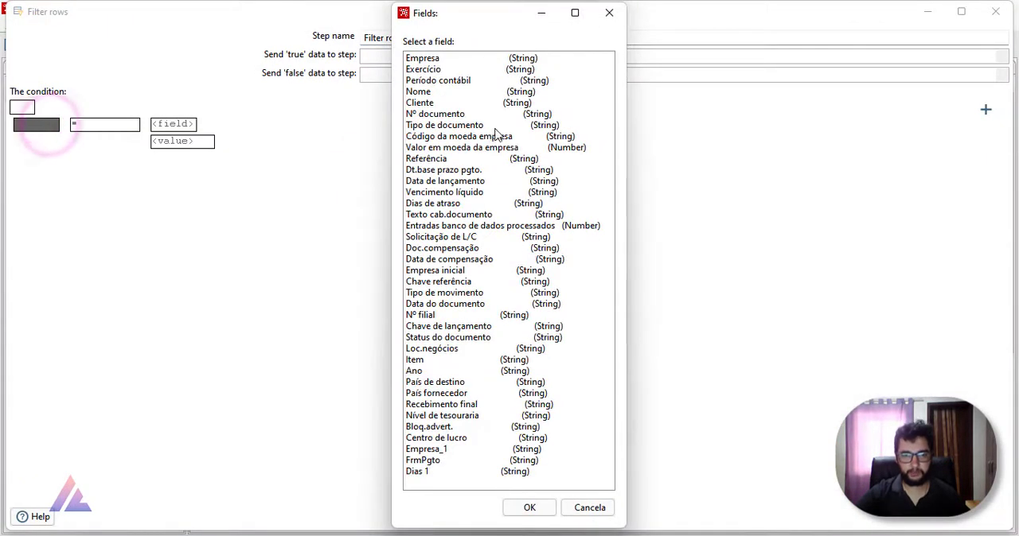
double_click(474, 127)
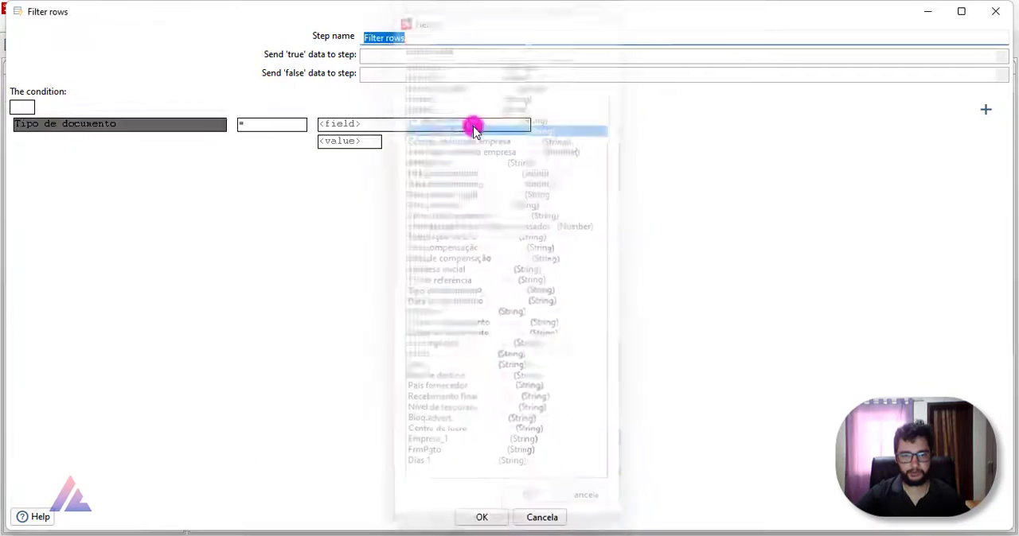
left_click(368, 141)
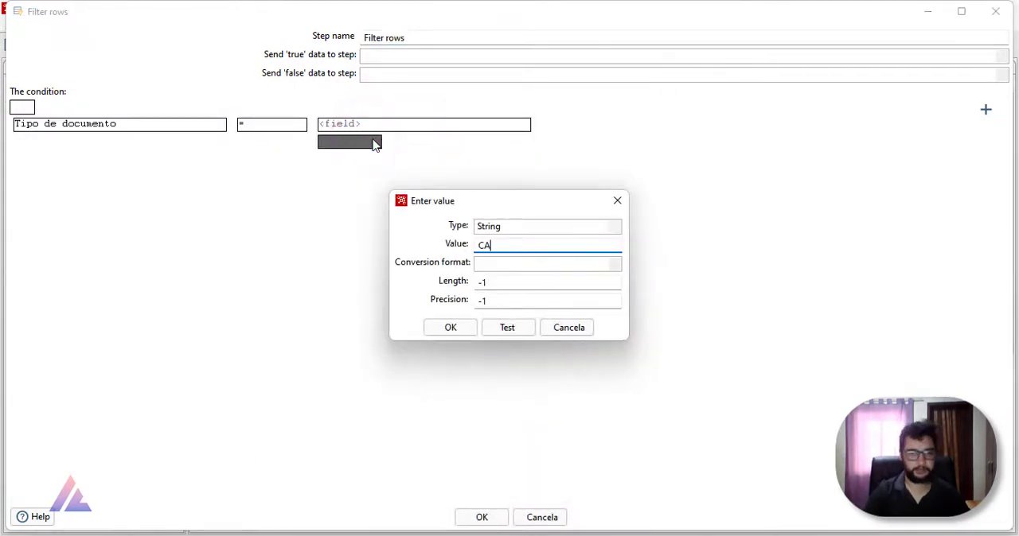
left_click(448, 327)
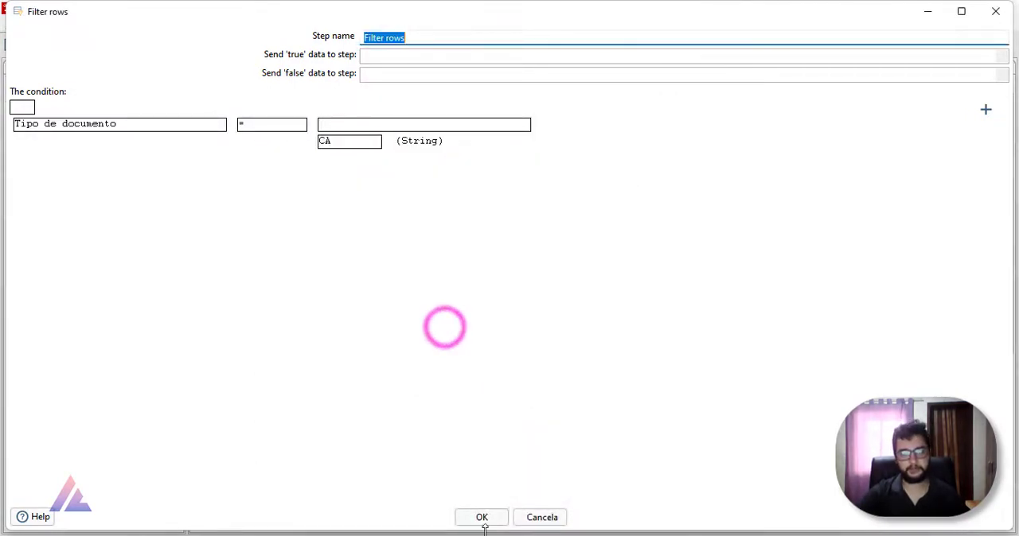
left_click(481, 518)
Step: Run Transf_1 with the default options and preview the data coming out of Select values
left_click(200, 84)
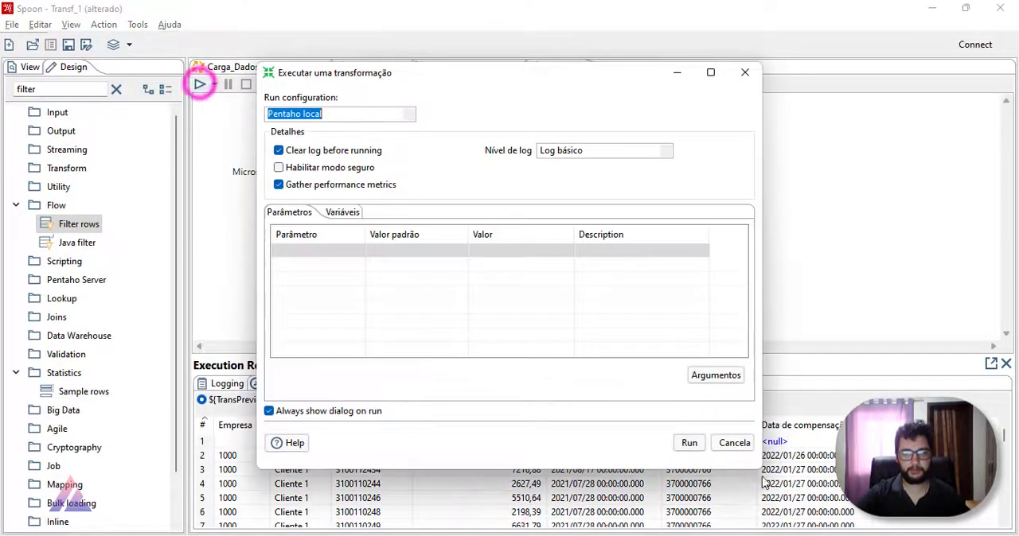
left_click(689, 443)
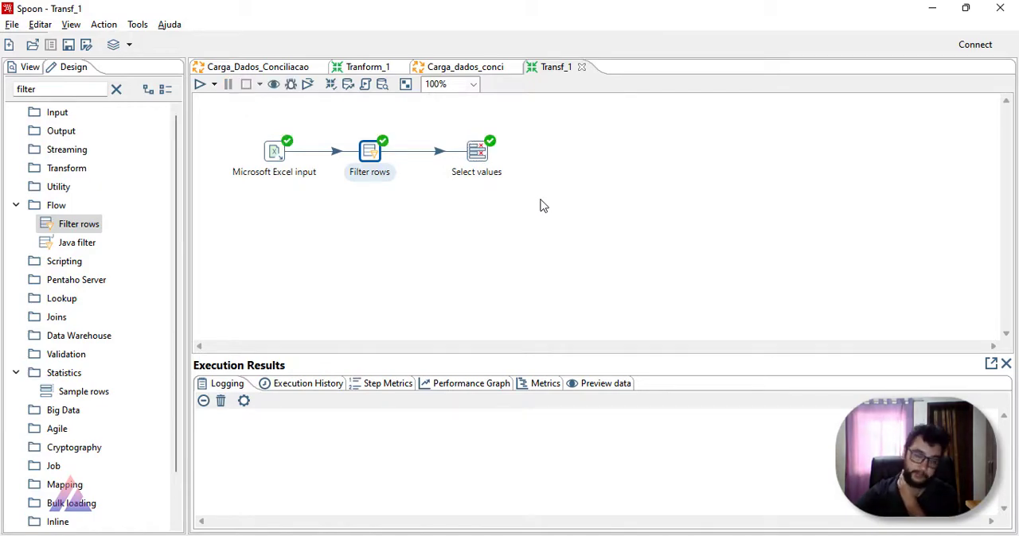
left_click(478, 153)
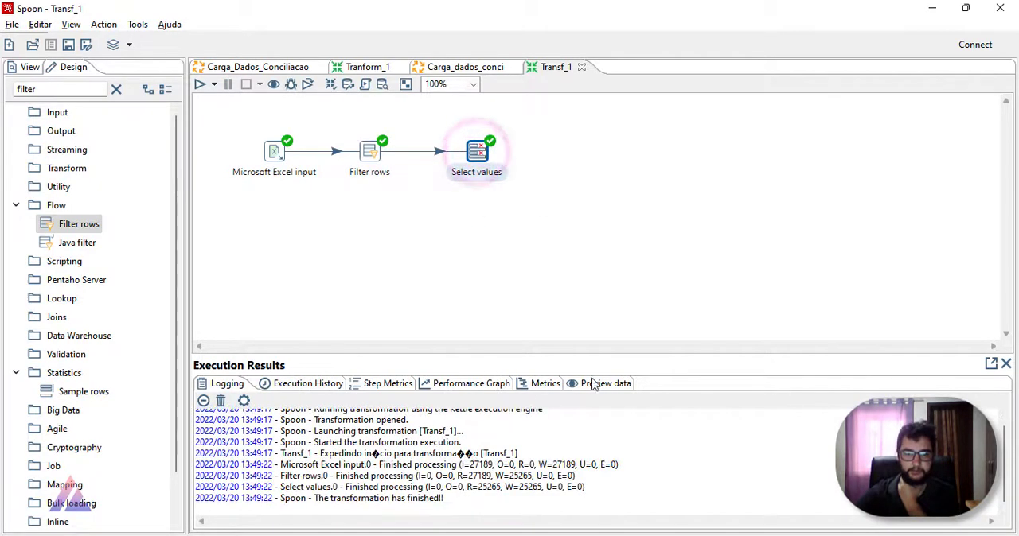
left_click(593, 383)
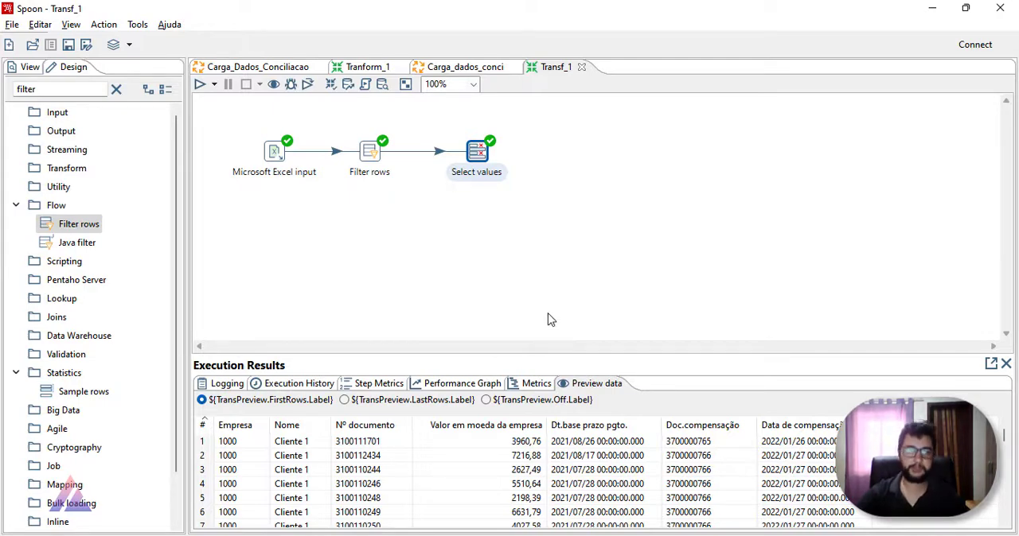
Step: Move the Filter rows and Select values steps closer to the Microsoft Excel input so the flow is compact
left_click_drag(477, 160, 430, 159)
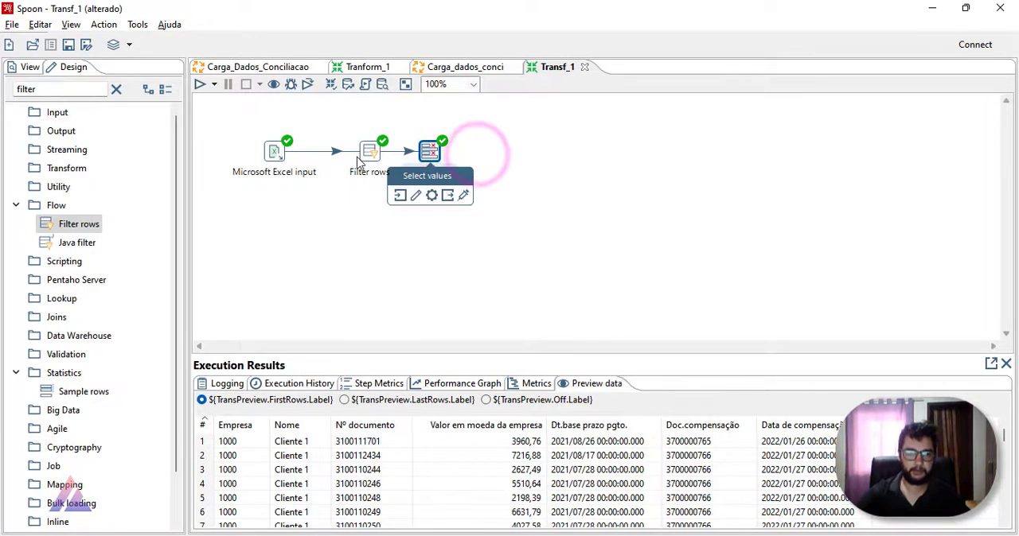
left_click(370, 151)
left_click_drag(344, 153, 363, 154)
left_click_drag(440, 157, 428, 156)
left_click(523, 175)
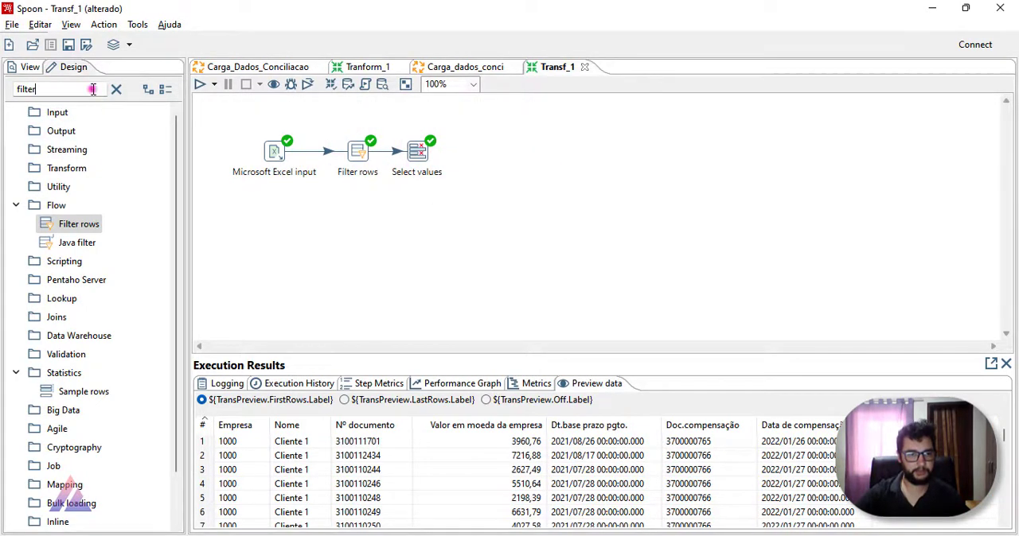
Step: Find the Data validator step, place it after Select values, connect the two with a hop, and align it with the row
left_click_drag(92, 89, 28, 85)
type("DAT")
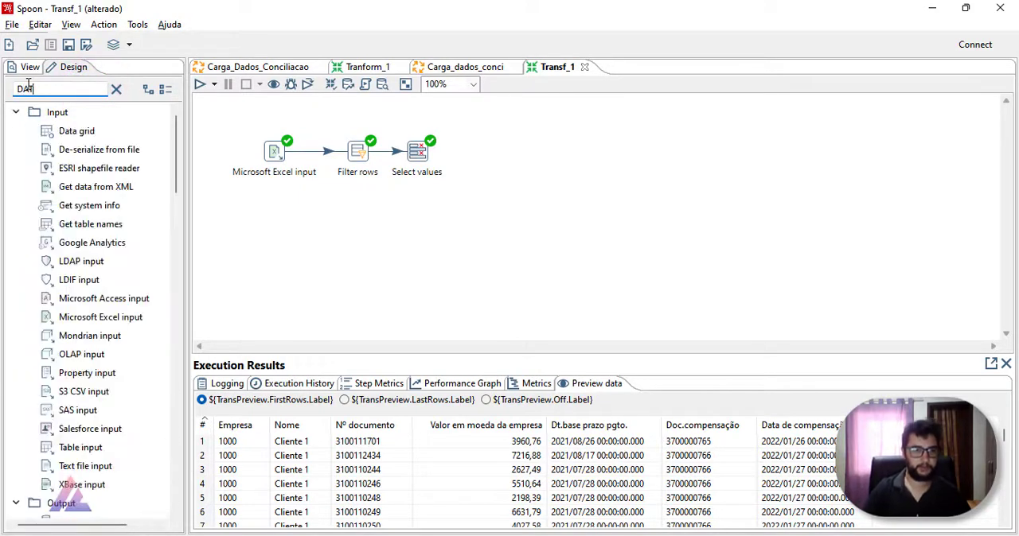
type("A")
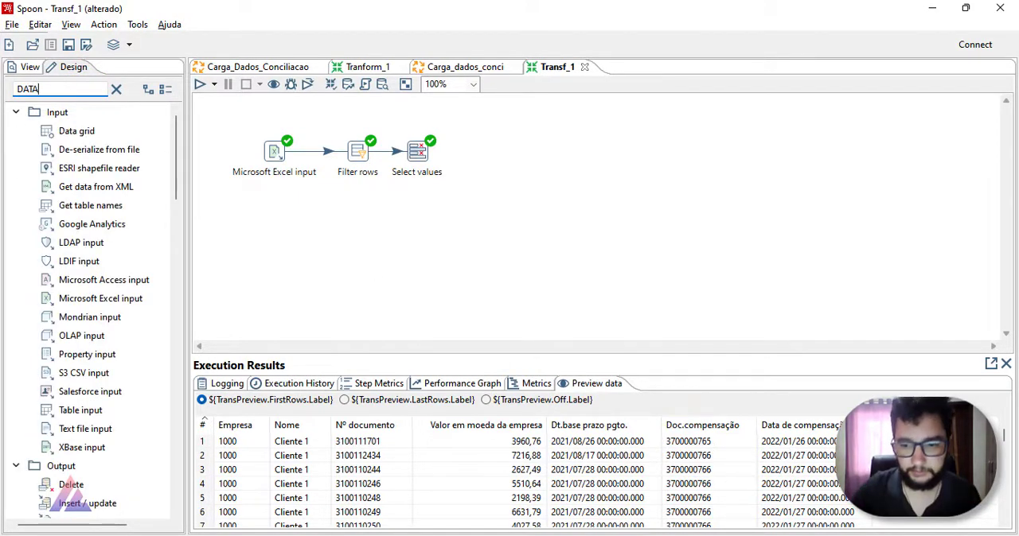
left_click(65, 87)
type("V")
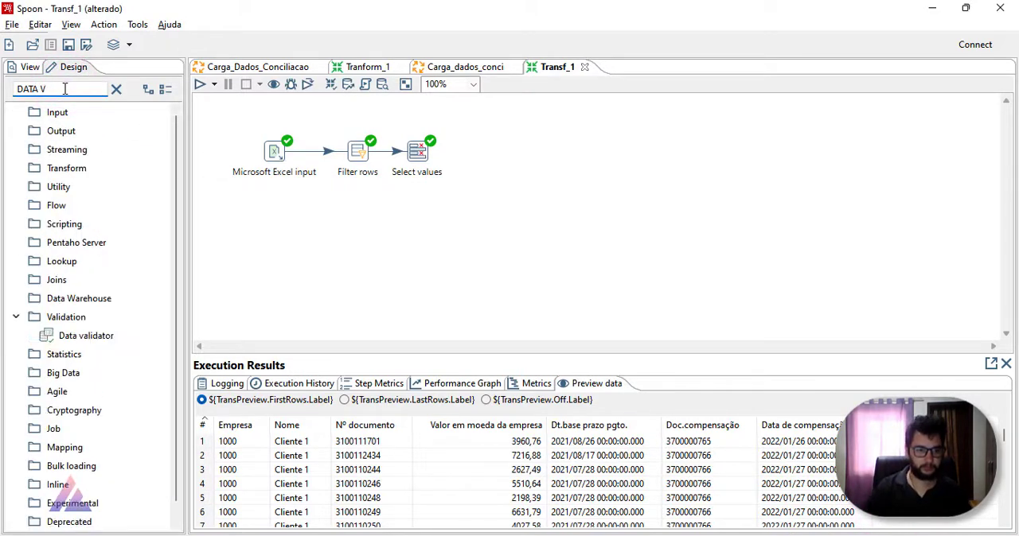
left_click_drag(83, 336, 490, 155)
left_click_drag(417, 151, 495, 156)
left_click(530, 162)
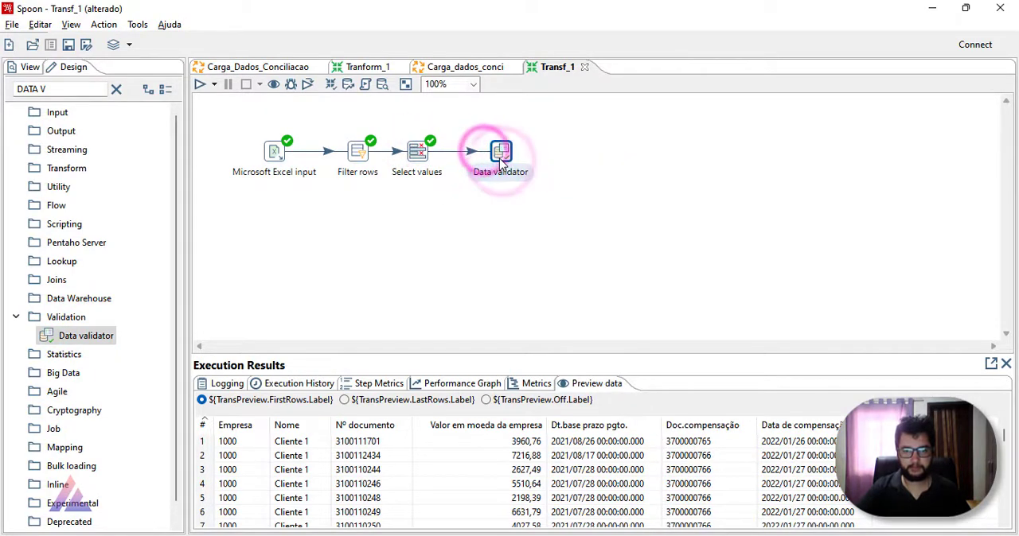
left_click(409, 228)
left_click_drag(500, 155, 488, 158)
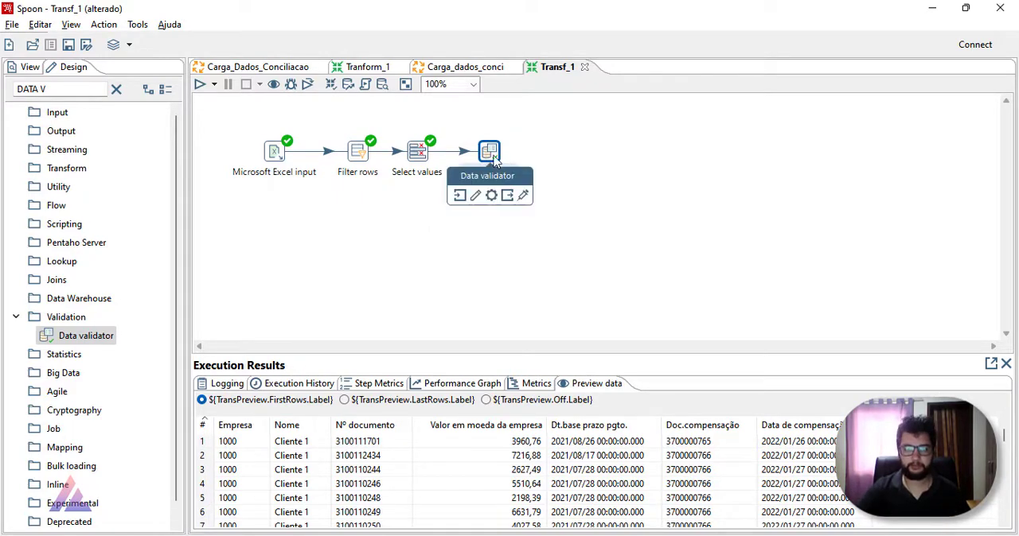
Step: Make the Data validator report all errors and output one row with the errors concatenated by a separator
double_click(491, 153)
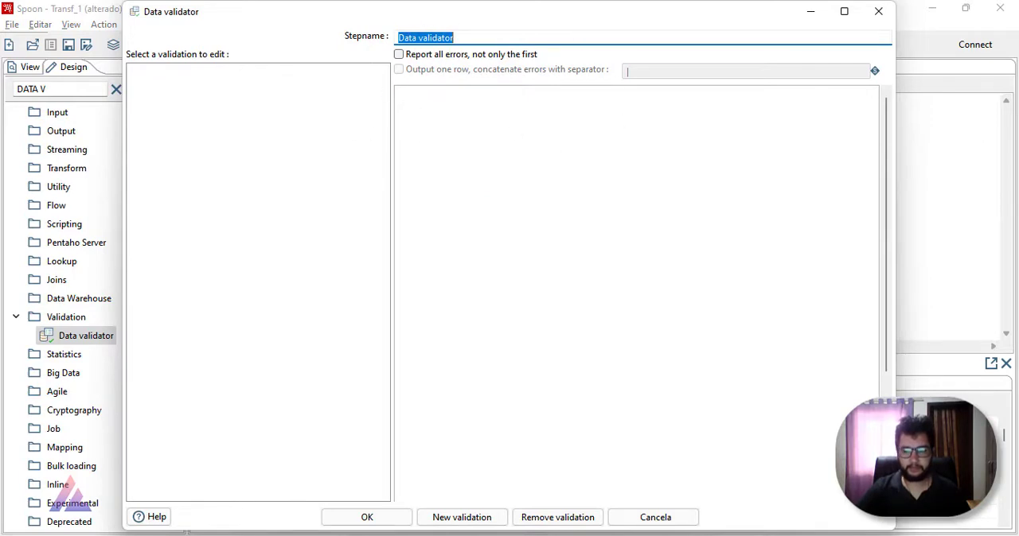
left_click(417, 56)
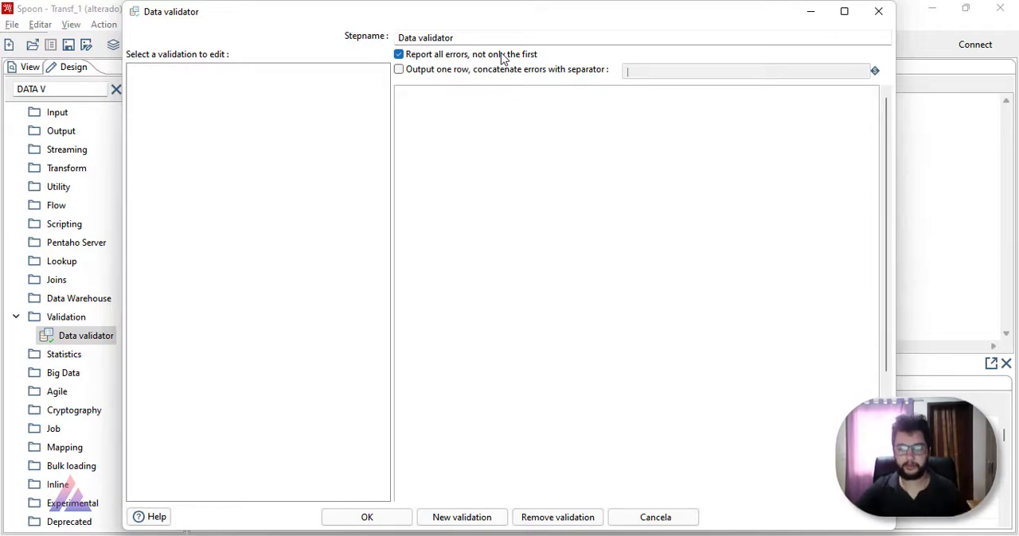
left_click(487, 72)
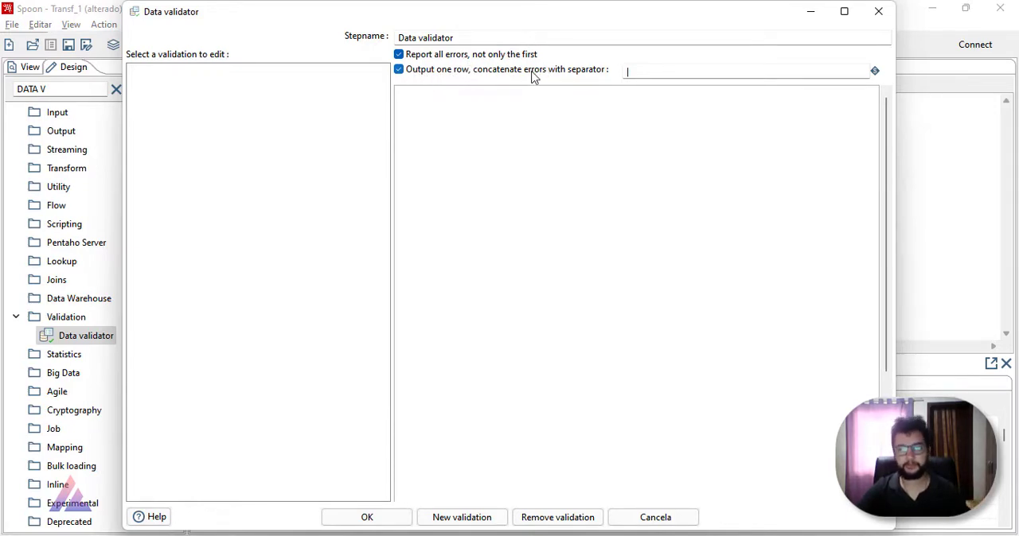
left_click_drag(635, 71, 565, 69)
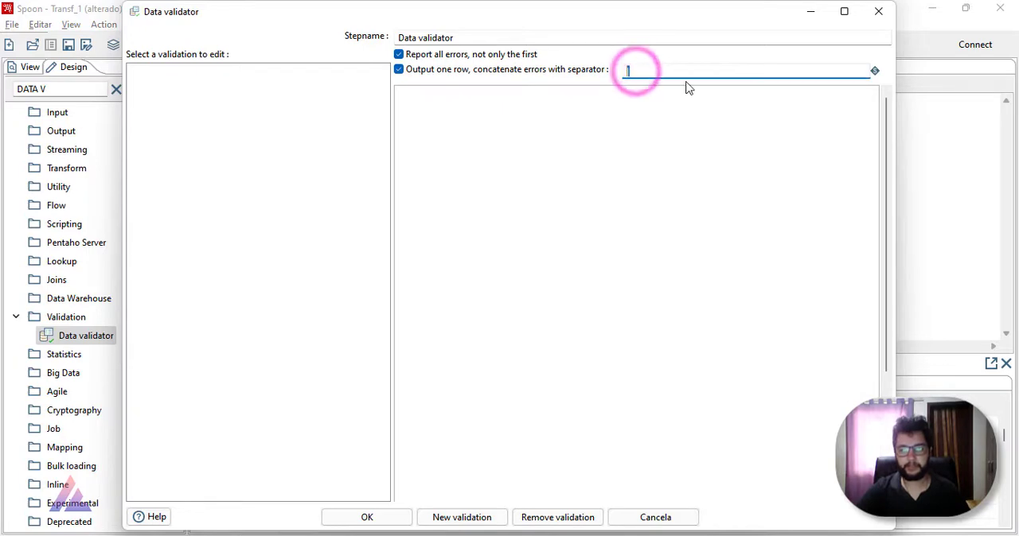
left_click(648, 72)
left_click_drag(649, 72, 593, 85)
left_click(657, 75)
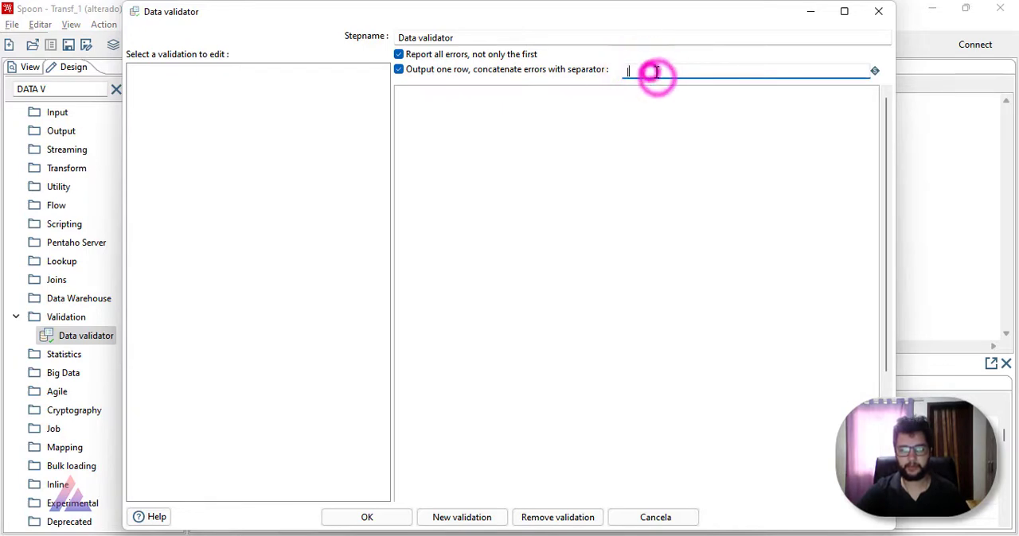
left_click_drag(650, 72, 623, 70)
left_click(593, 136)
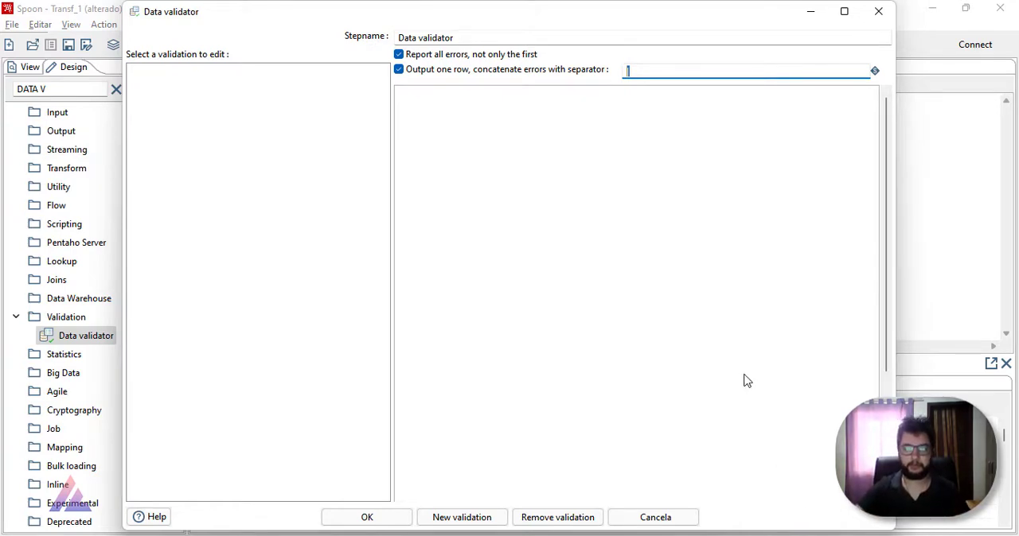
left_click(669, 261)
left_click(634, 71)
left_click(658, 189)
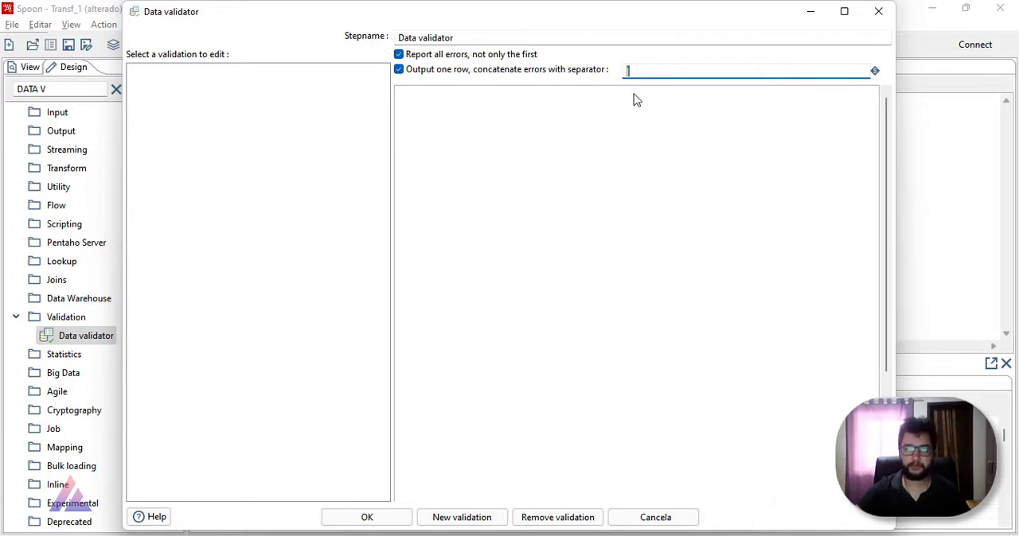
left_click(637, 70)
left_click(581, 180)
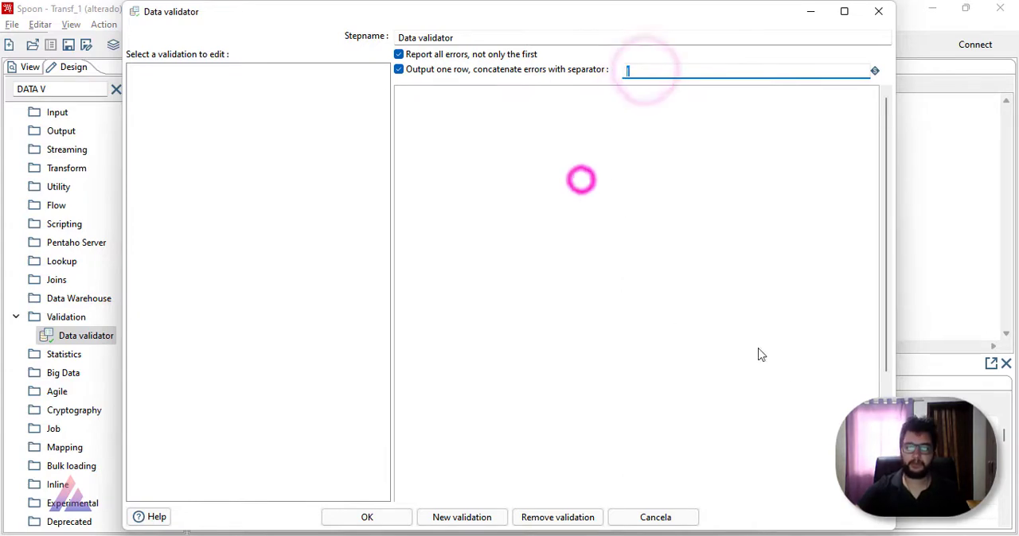
left_click(796, 499)
left_click(539, 386)
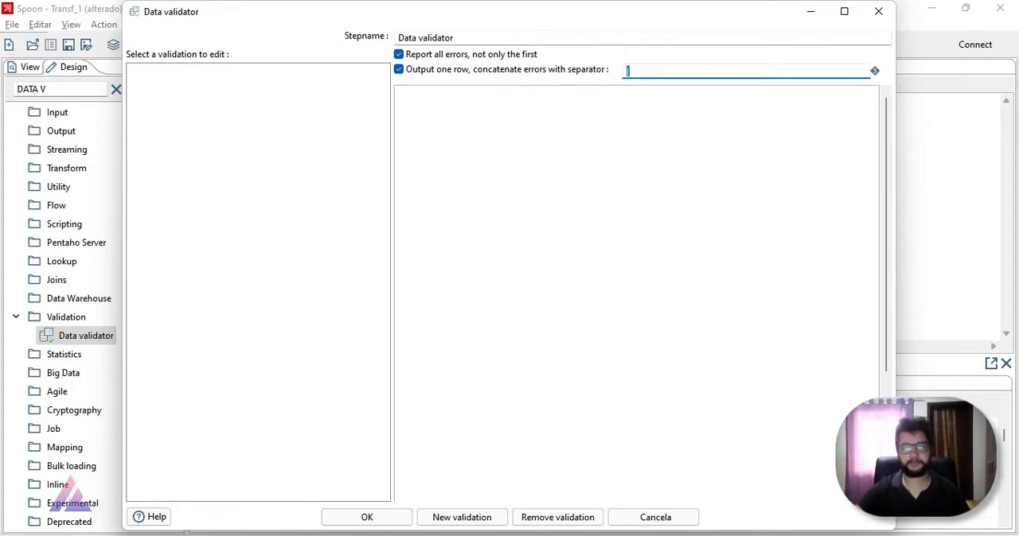
left_click(770, 534)
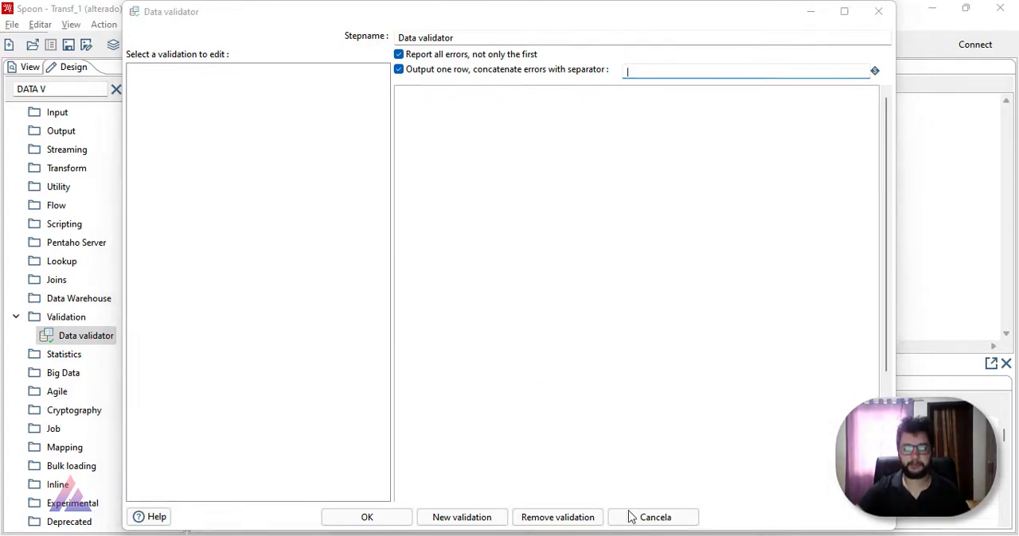
left_click(487, 383)
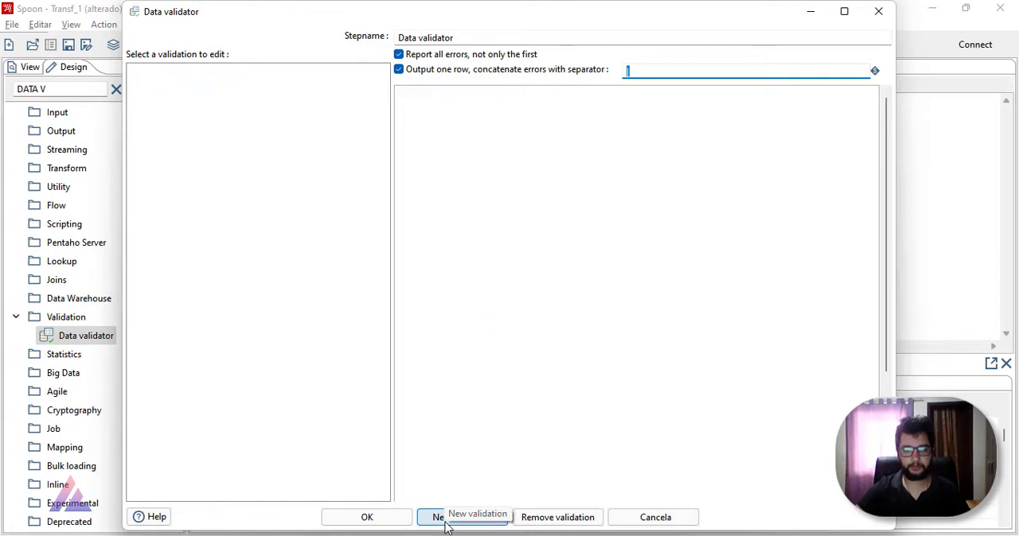
Step: Add a new validation rule named Empresa to the Data validator
left_click(445, 522)
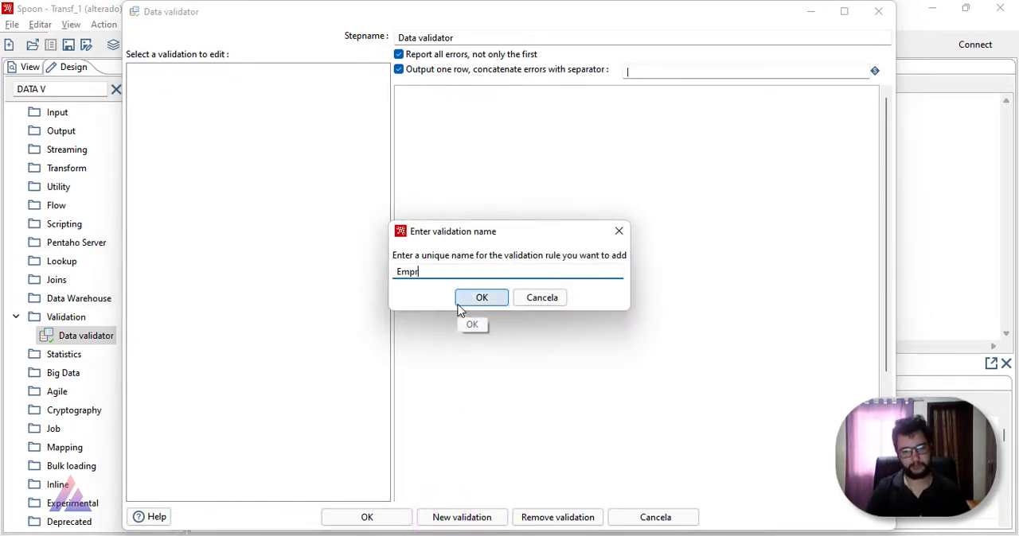
left_click(484, 295)
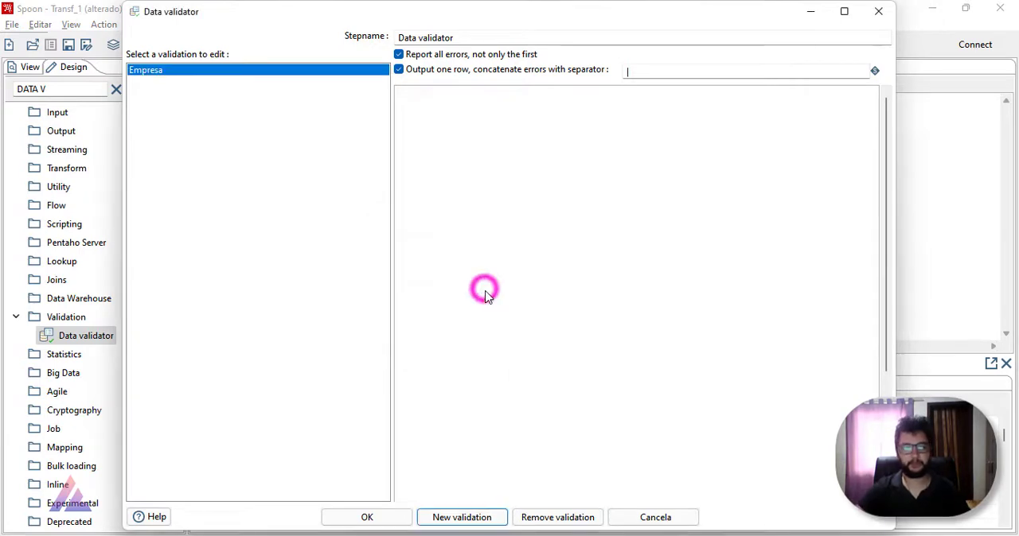
Step: Open the recent workbook 01_01_21_31_01_21_B in Excel and go to the first Empresa cell to examine that column
right_click(315, 534)
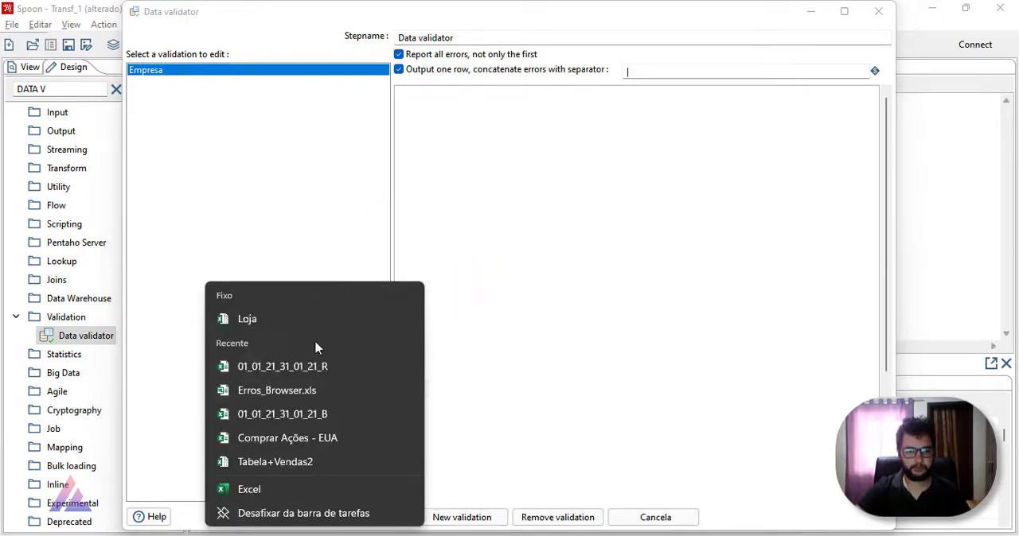
left_click(323, 417)
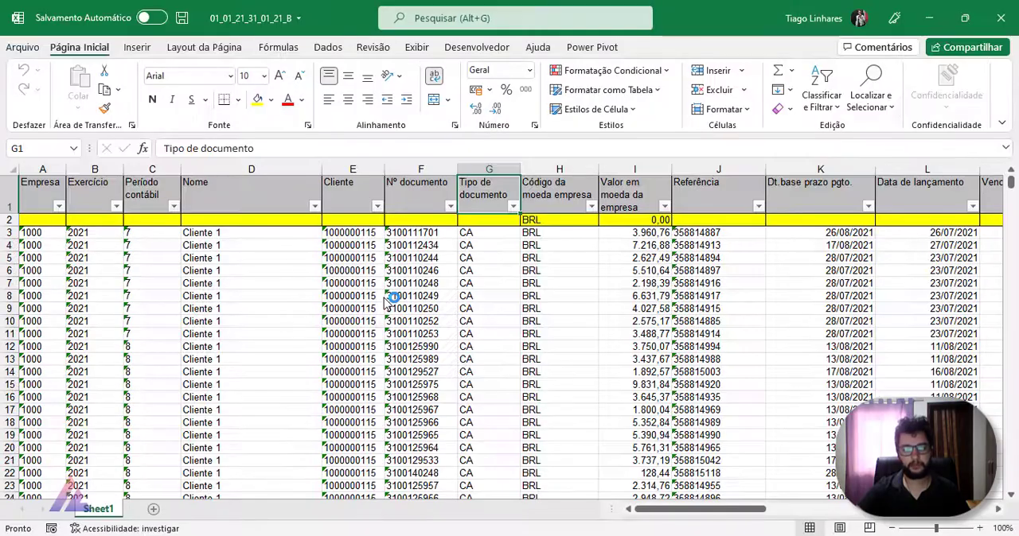
left_click(385, 296)
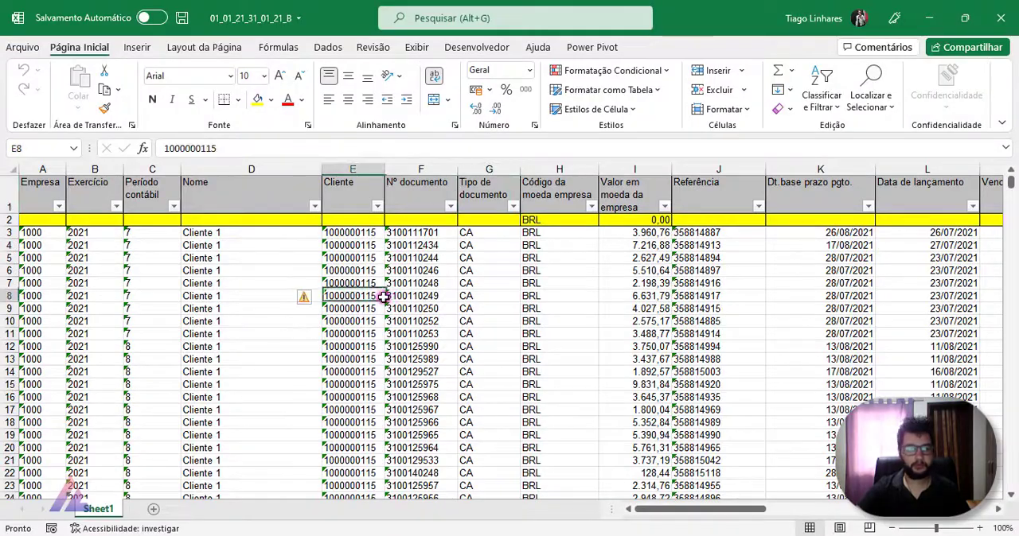
key("ctrl+Home")
Step: Switch to the Projeto notes in Notepad and add "- 1000 or 1001" to the Empresa - STRING line under Campos Validados Browser
key("super+Tab")
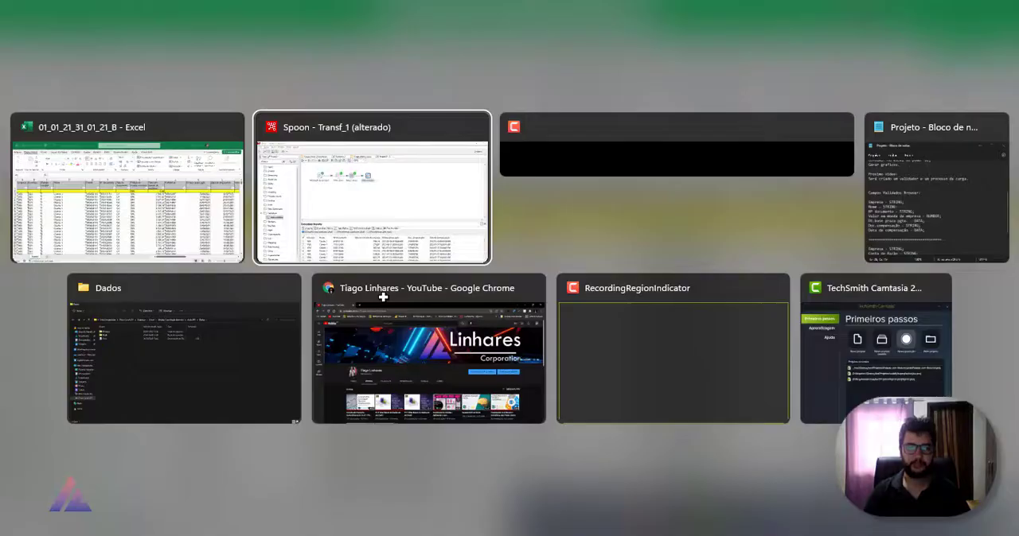
key("Right")
key("Right")
key("Right")
key("Left")
key("Return")
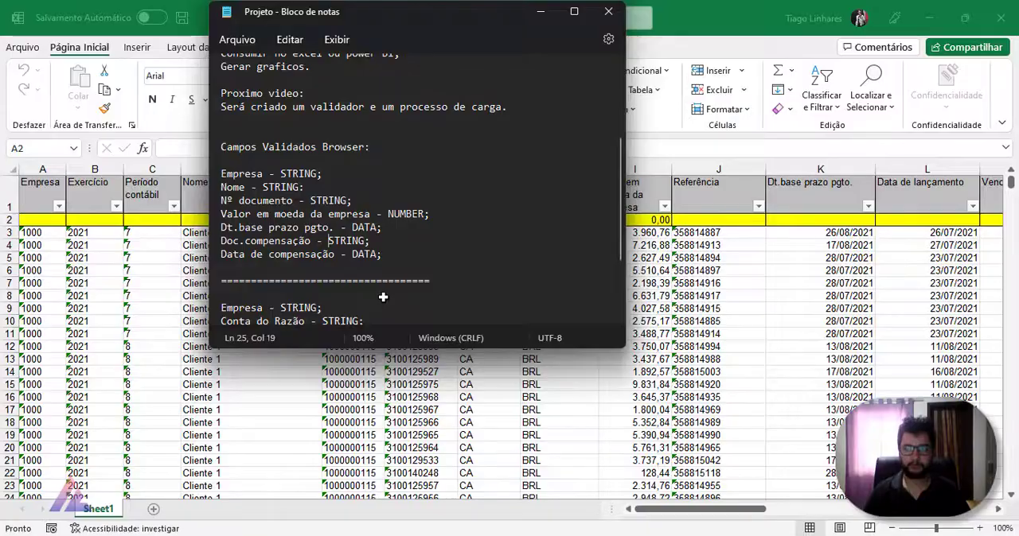
left_click(320, 173)
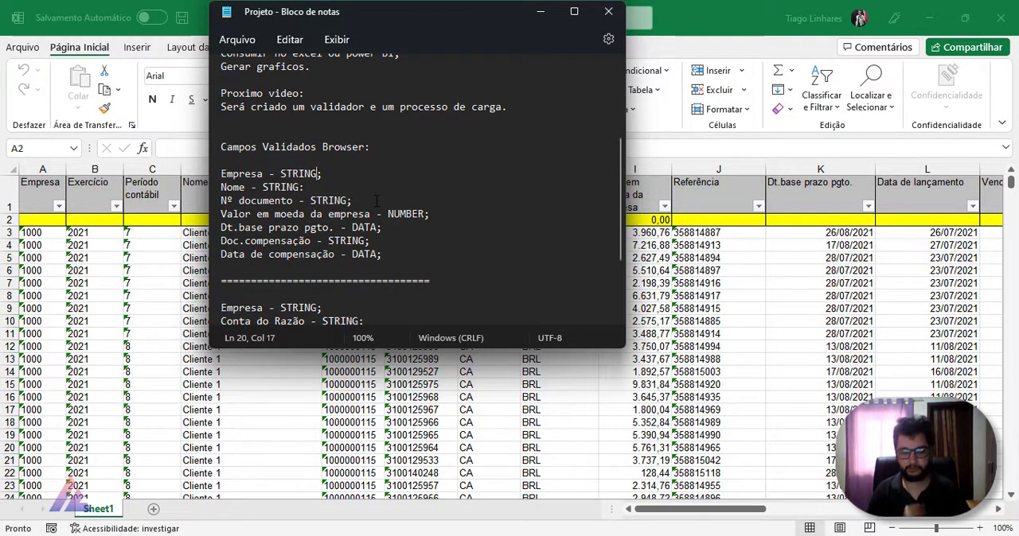
type("-")
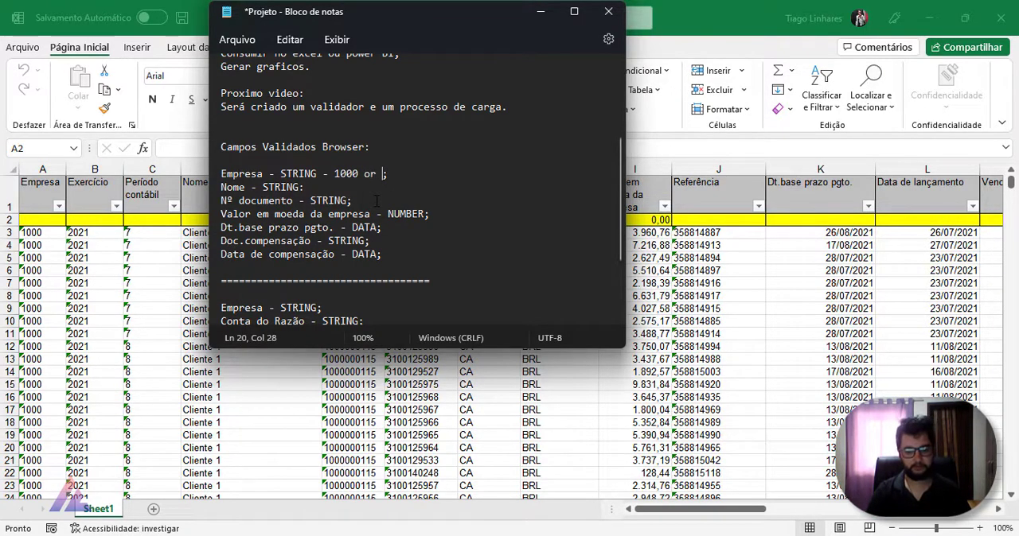
type("1001")
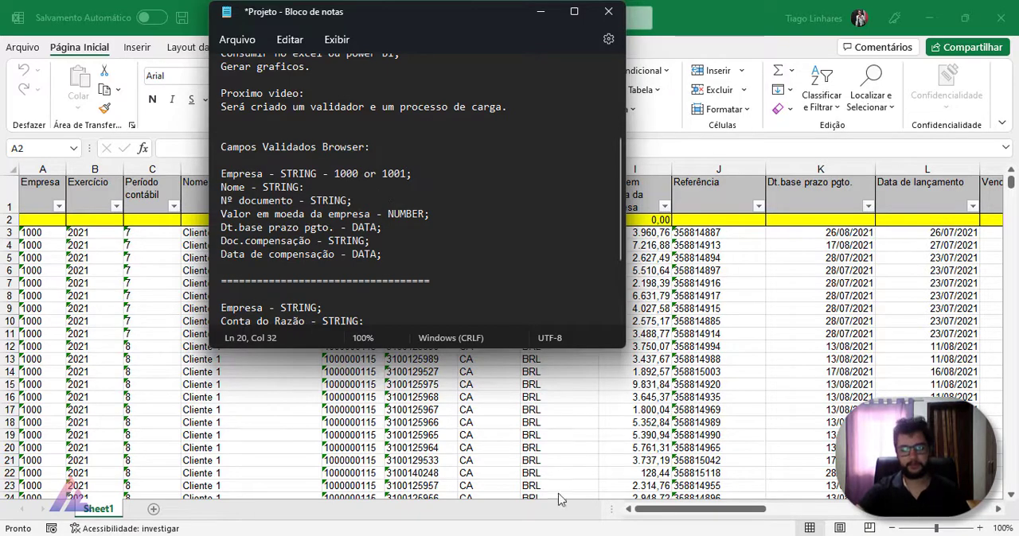
Step: Return to the Data validator in Spoon and choose Empresa as the field to validate for the Empresa rule
left_click(675, 535)
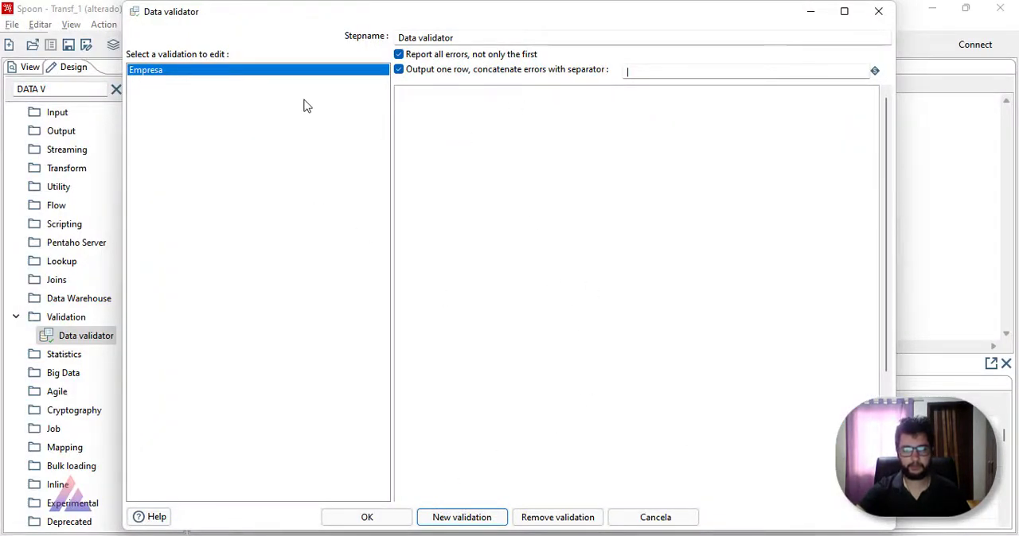
left_click(307, 72)
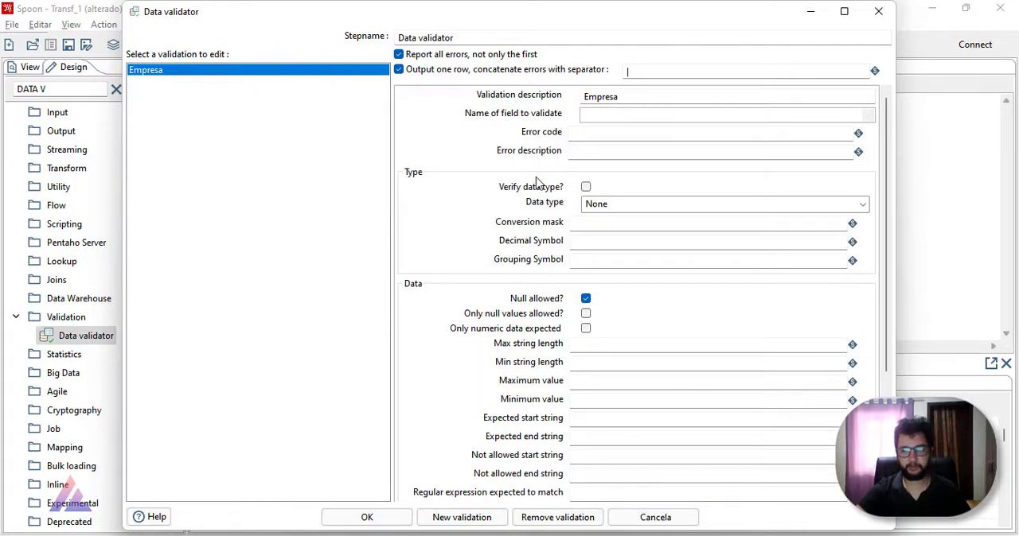
left_click(860, 117)
left_click(583, 133)
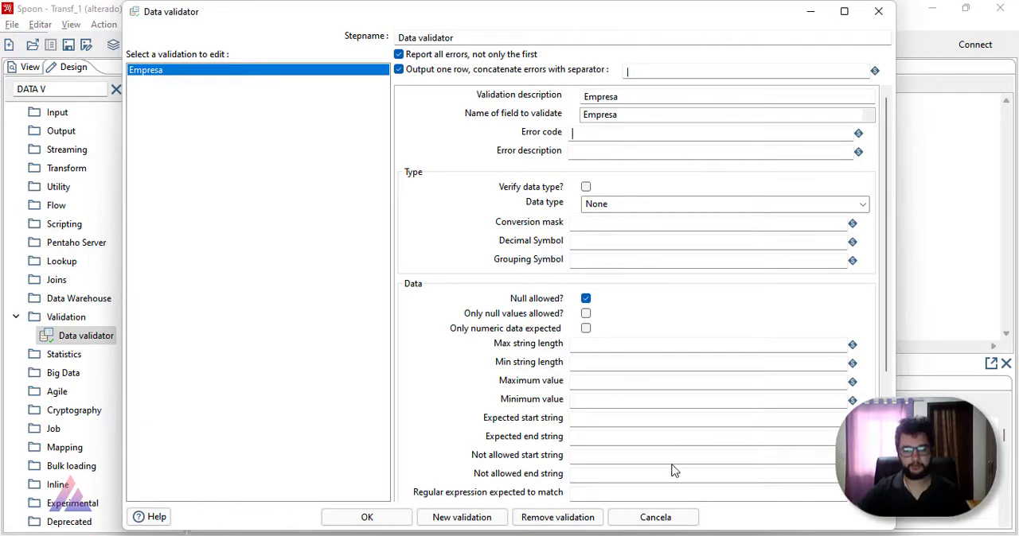
Step: Copy COLUNA_EMEPRESA from the Projeto notes into the Empresa rule's error code
key("alt+Tab")
scroll(348, 288, "down", 4)
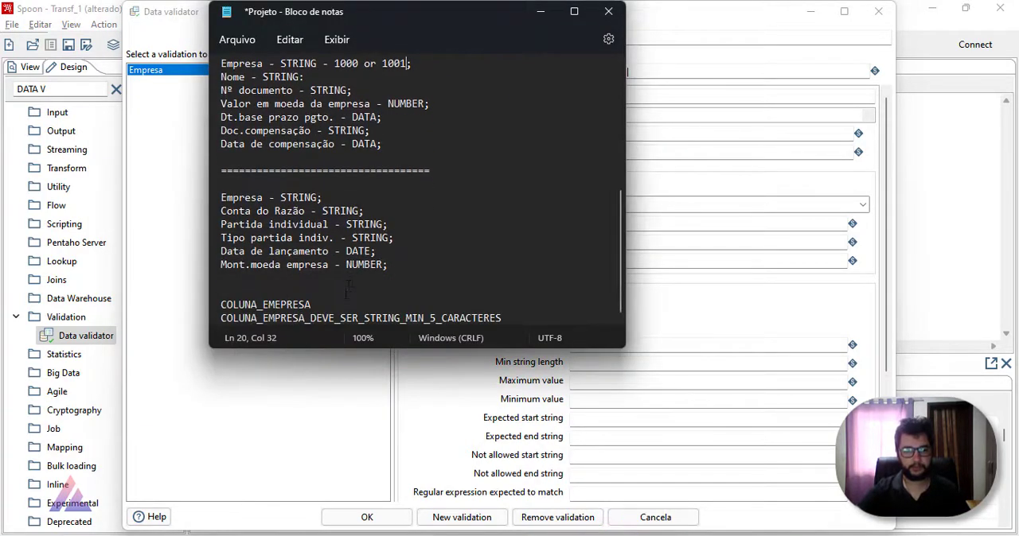
double_click(330, 304)
key("alt+Tab")
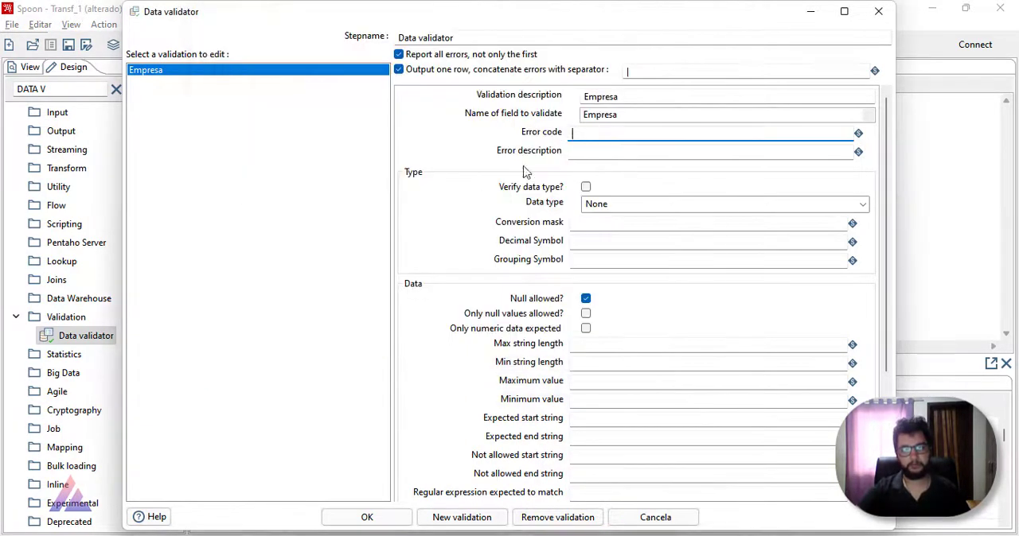
type("COLUNA_EMEPRESA")
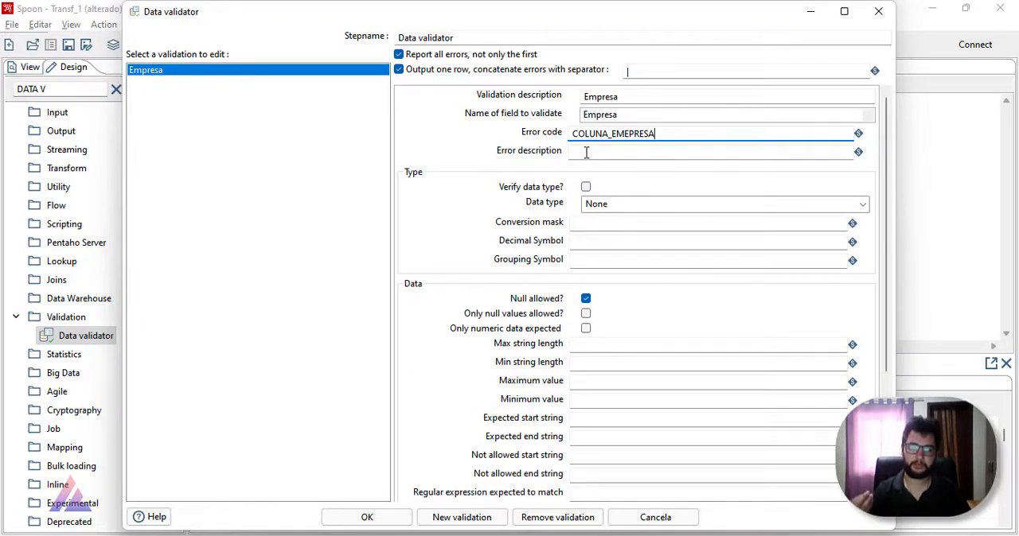
Step: Copy the error description from the Projeto notes into the Empresa rule and make it read COLUNA_EMPRESA_DEVE_SER_STRING_MIN_4_CARACTERES
key("alt+Tab")
double_click(498, 318)
key("ctrl+c")
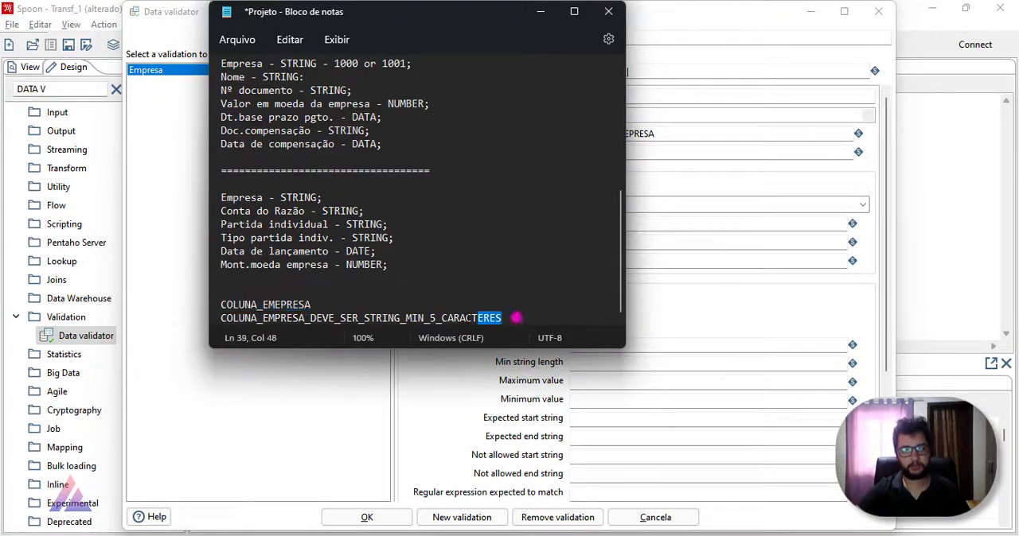
key("alt+Tab")
left_click(602, 152)
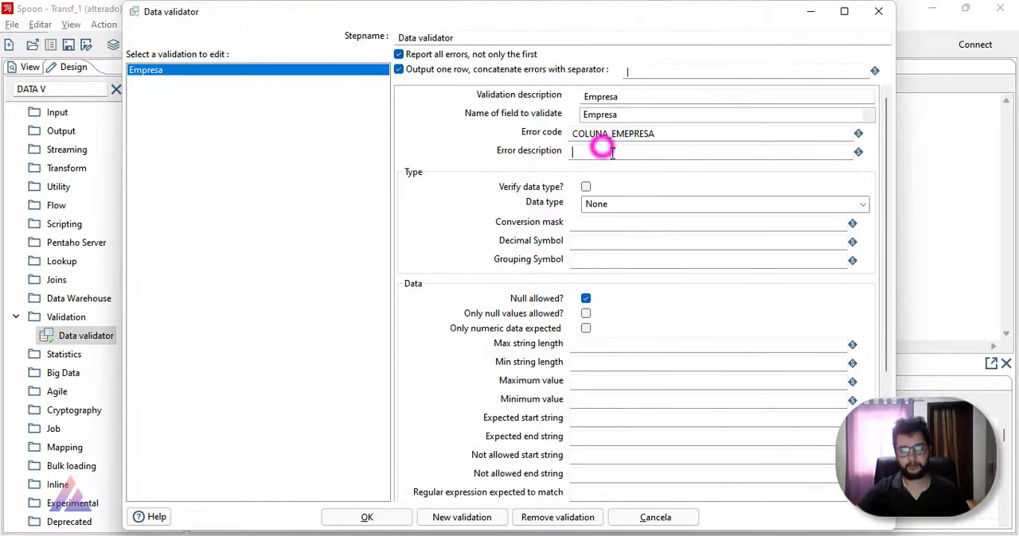
key("ctrl+v")
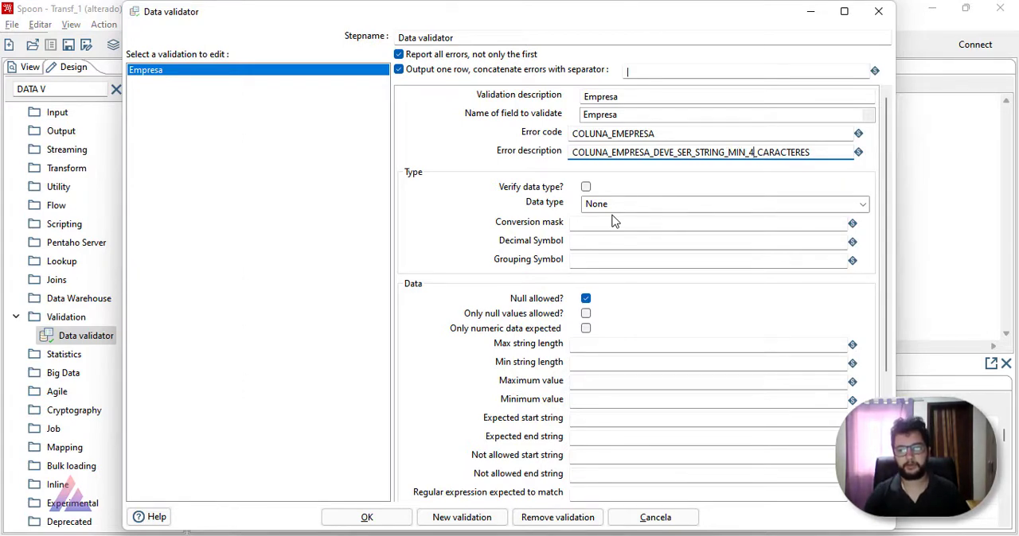
Step: Insert MAX_4_ before CARACTERES in the Empresa rule's error description
type("max")
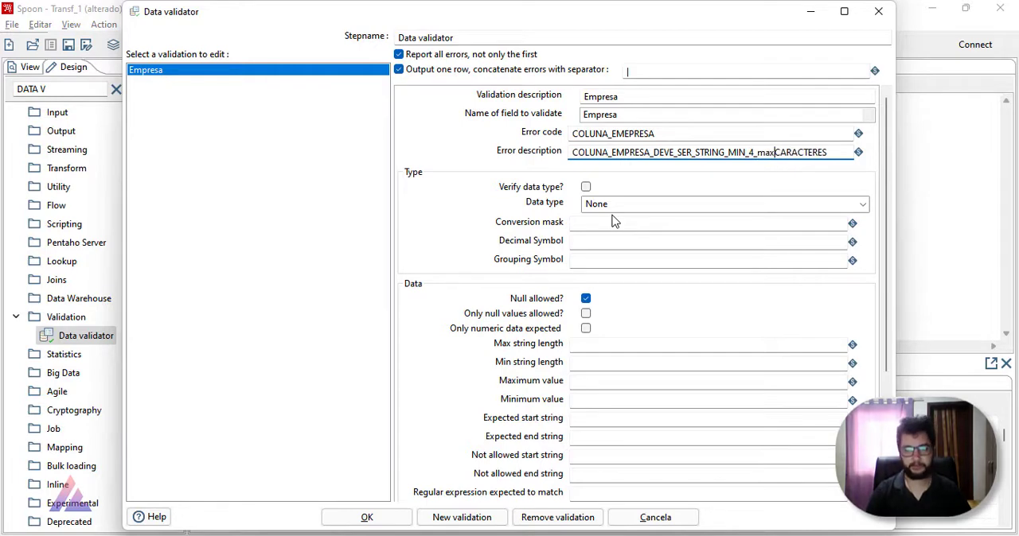
key("BackSpace")
key("BackSpace")
key("BackSpace")
type("MAX")
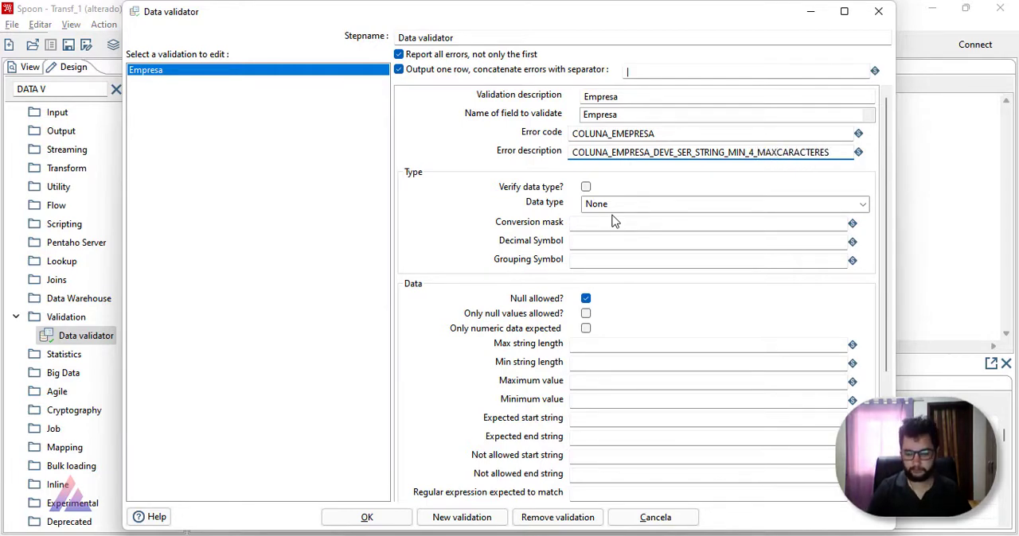
type("_4")
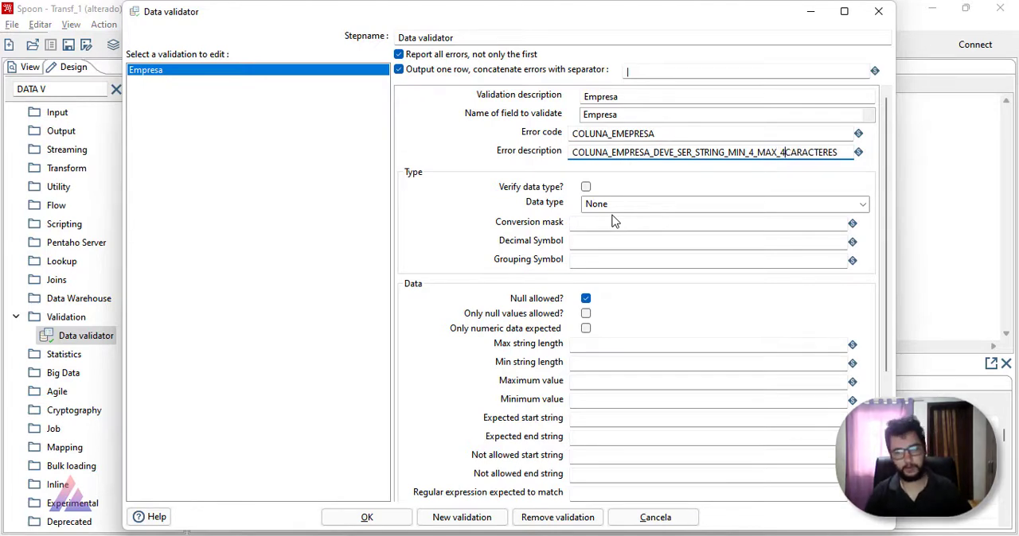
type("_")
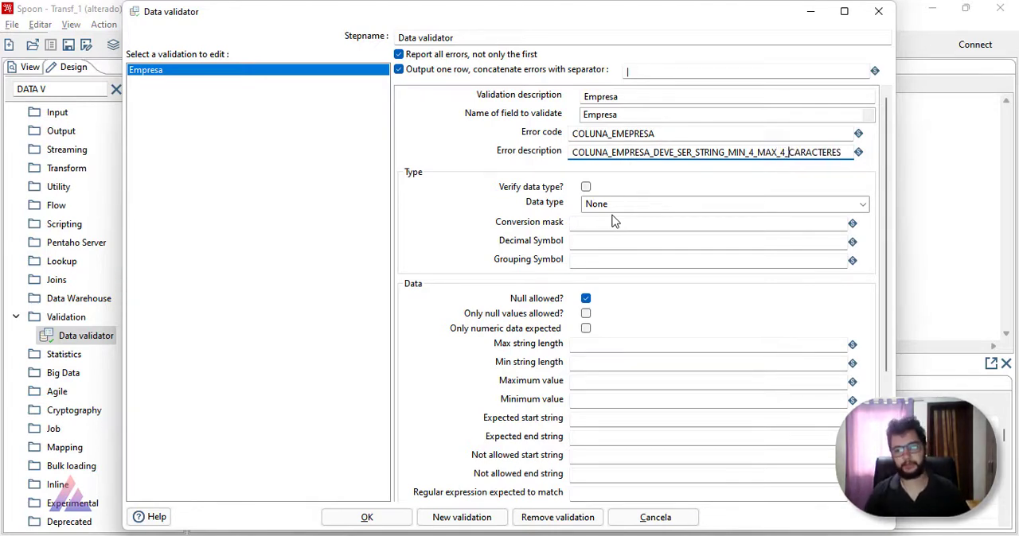
left_click(832, 153)
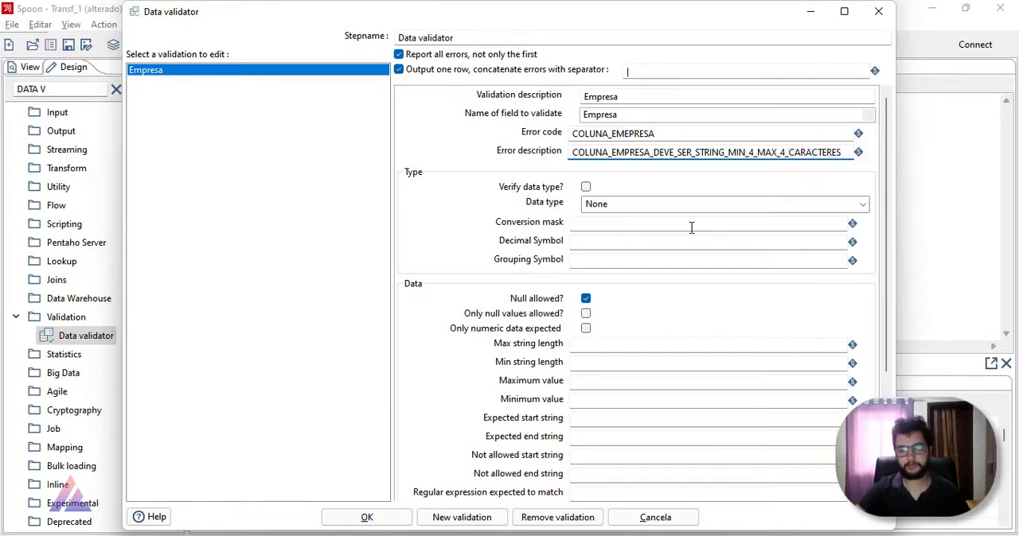
Step: Turn on data type verification for the Empresa rule with type String, leaving the conversion mask, decimal and grouping symbols empty
left_click(586, 187)
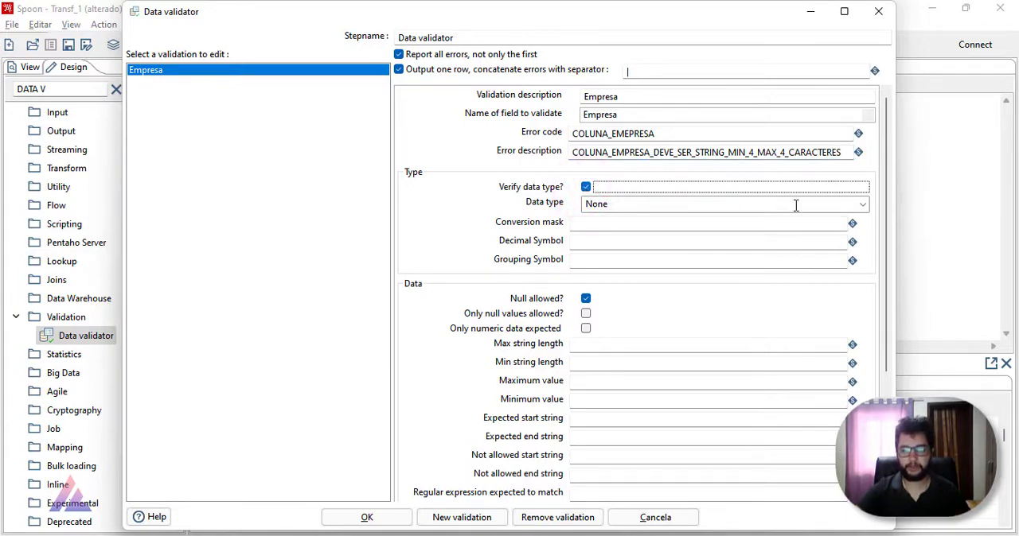
left_click(862, 204)
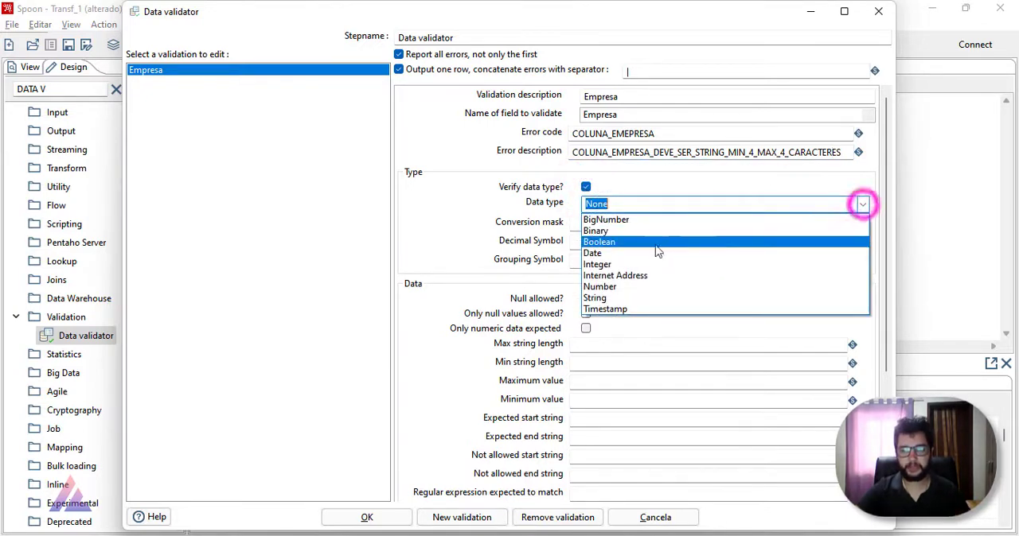
left_click(648, 298)
scroll(488, 226, "down", 1)
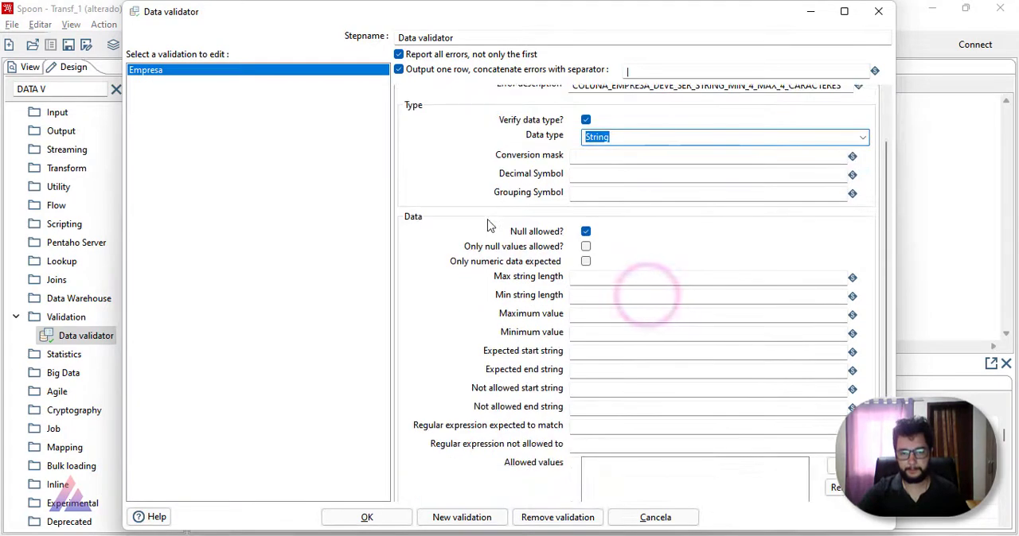
left_click(593, 156)
left_click(608, 175)
left_click(605, 192)
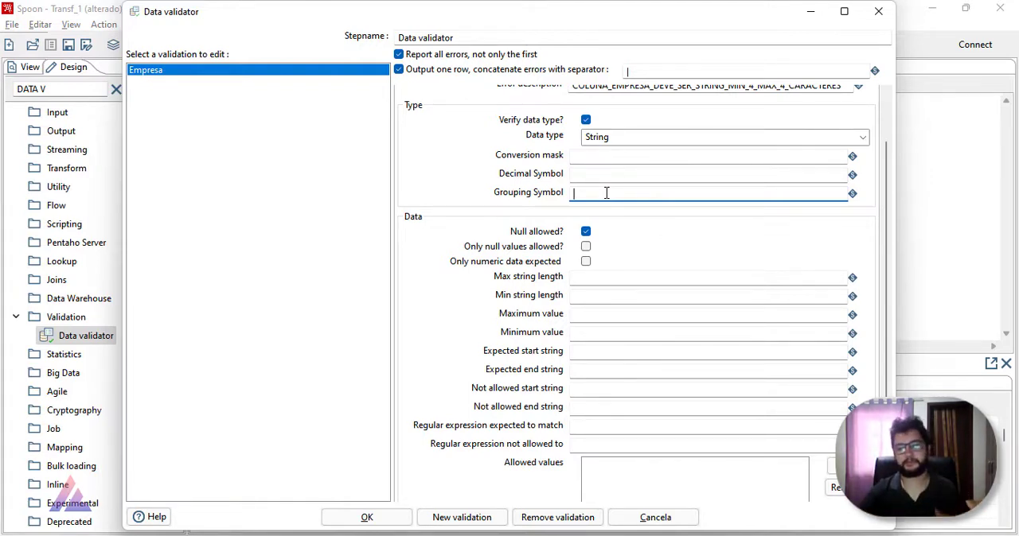
Step: Disallow null values for the Empresa rule and set both its maximum and minimum string length to 4
left_click(587, 235)
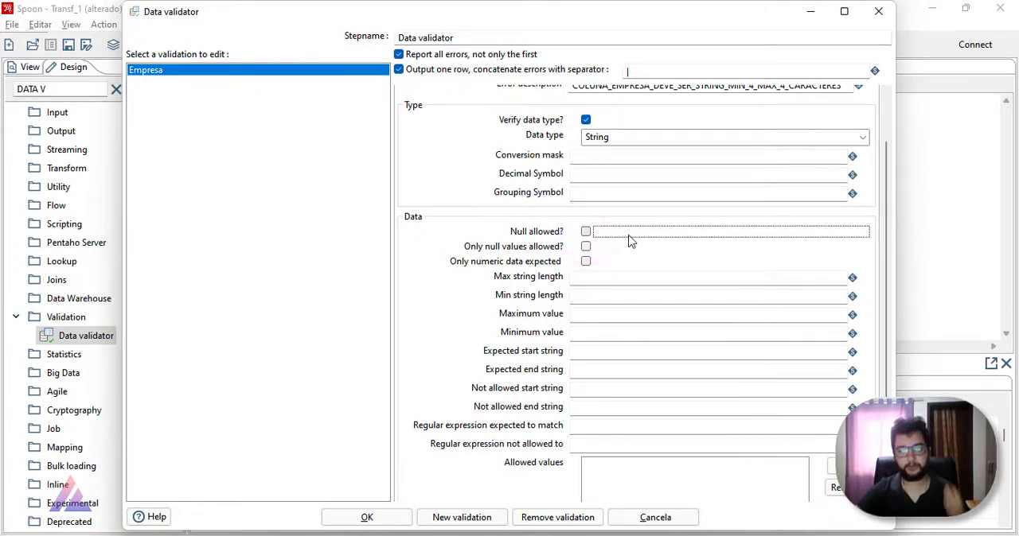
left_click(611, 279)
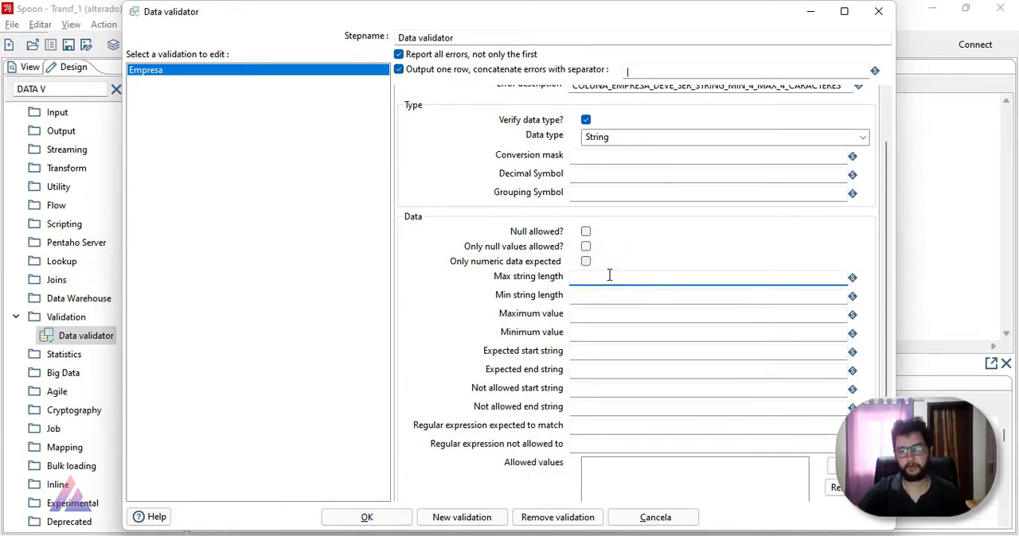
type("4")
left_click(595, 293)
type("4")
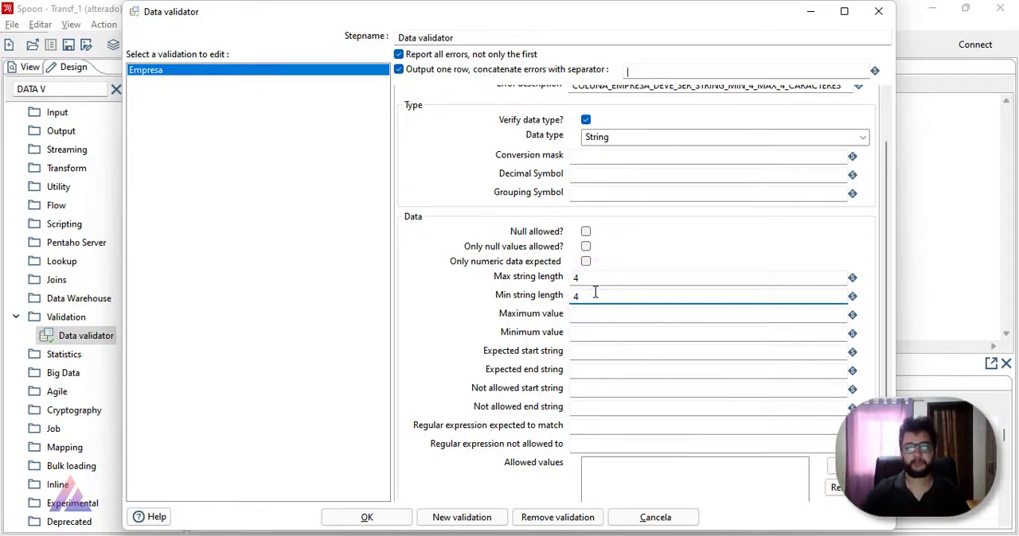
scroll(581, 304, "down", 3)
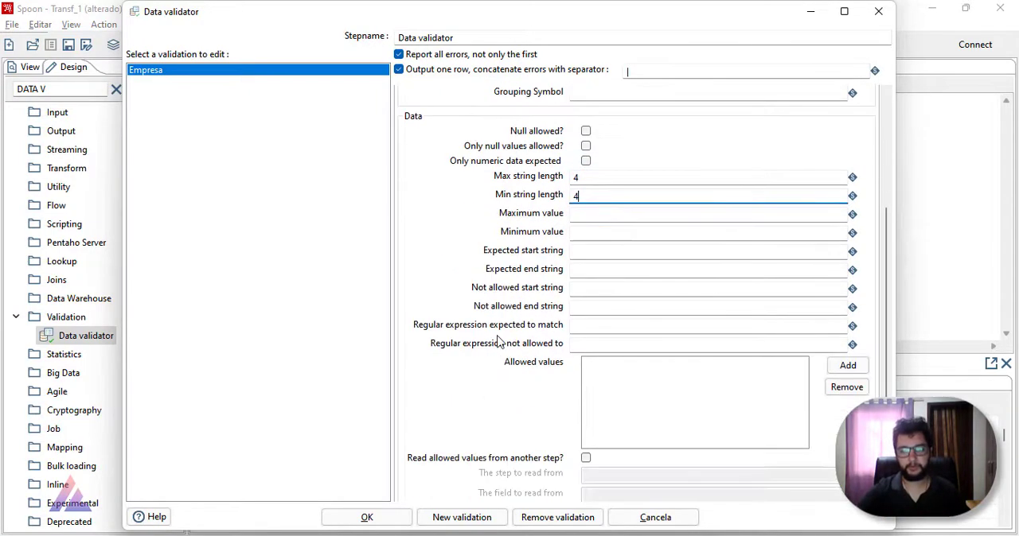
left_click(600, 216)
left_click(597, 233)
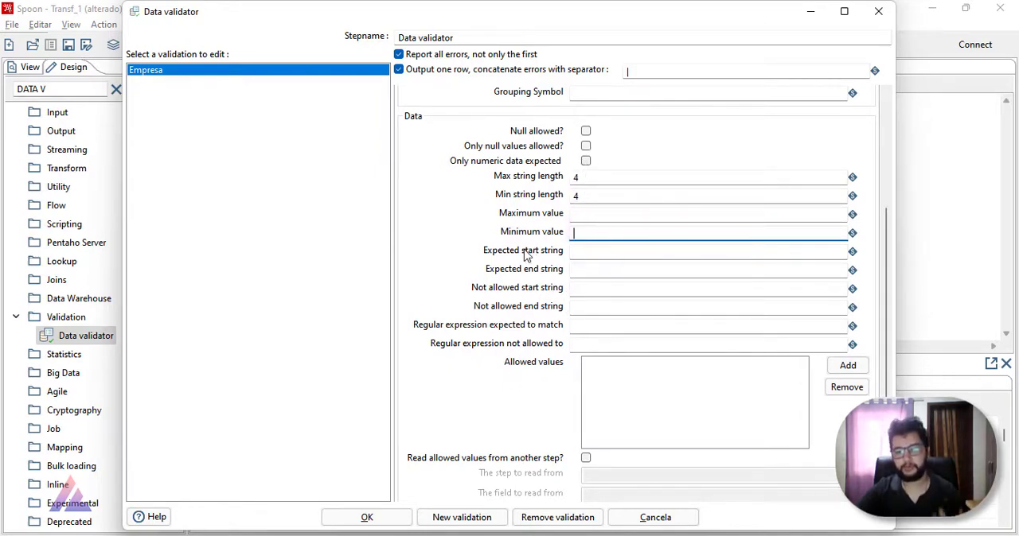
Step: Add 1000 to the Empresa rule's allowed values
scroll(573, 334, "down", 1)
left_click(649, 360)
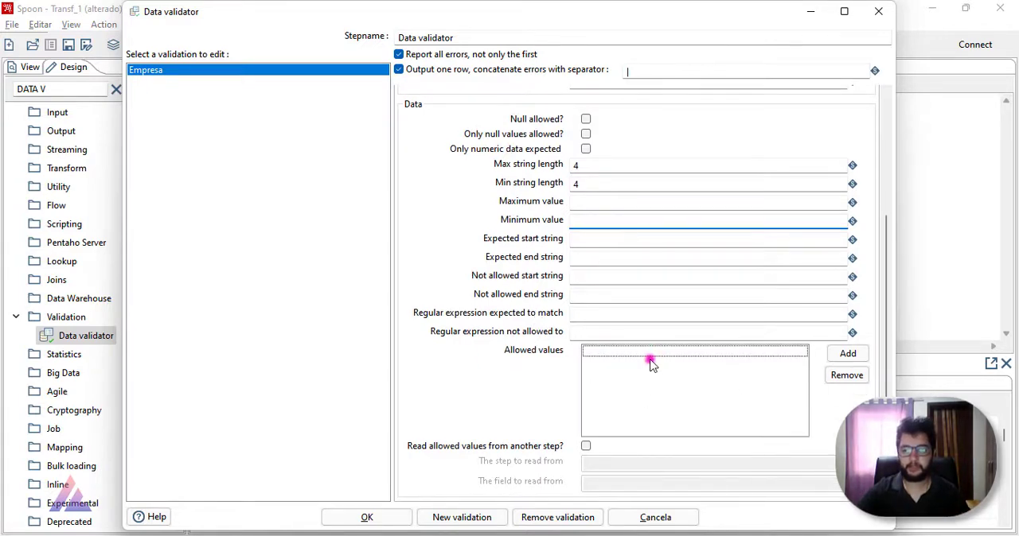
left_click(832, 355)
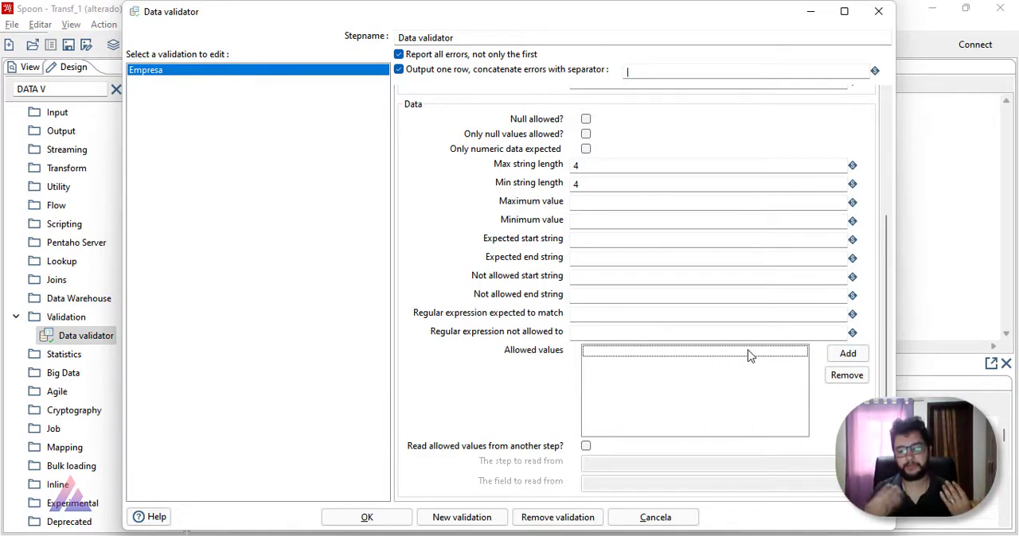
left_click(847, 354)
type("1000")
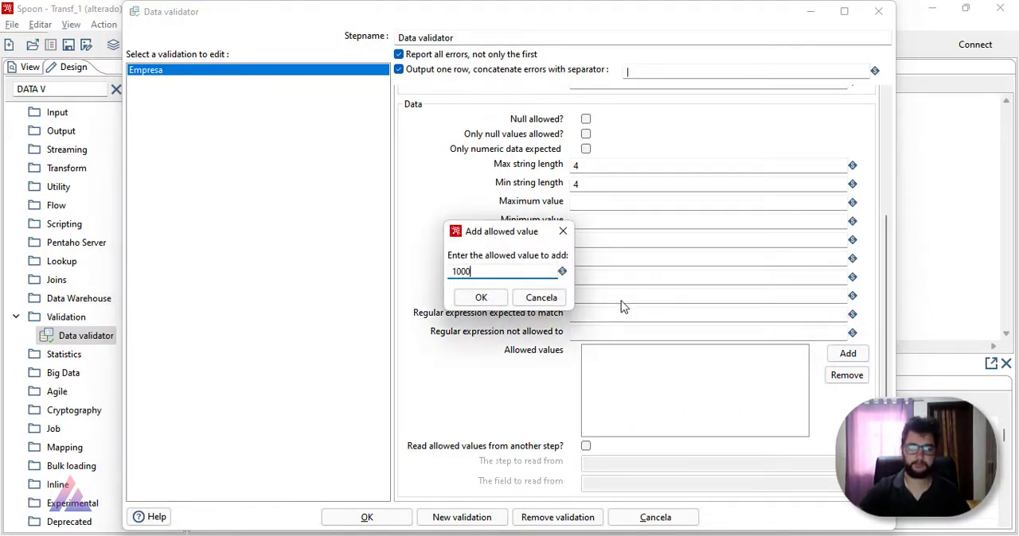
left_click(481, 298)
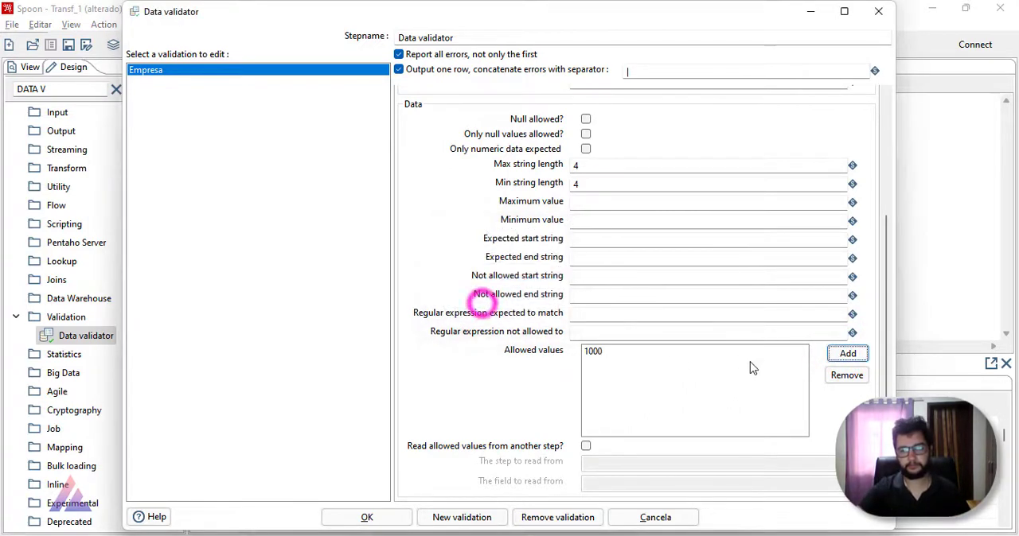
Step: Add 1100 to the Empresa rule's allowed values
left_click(847, 353)
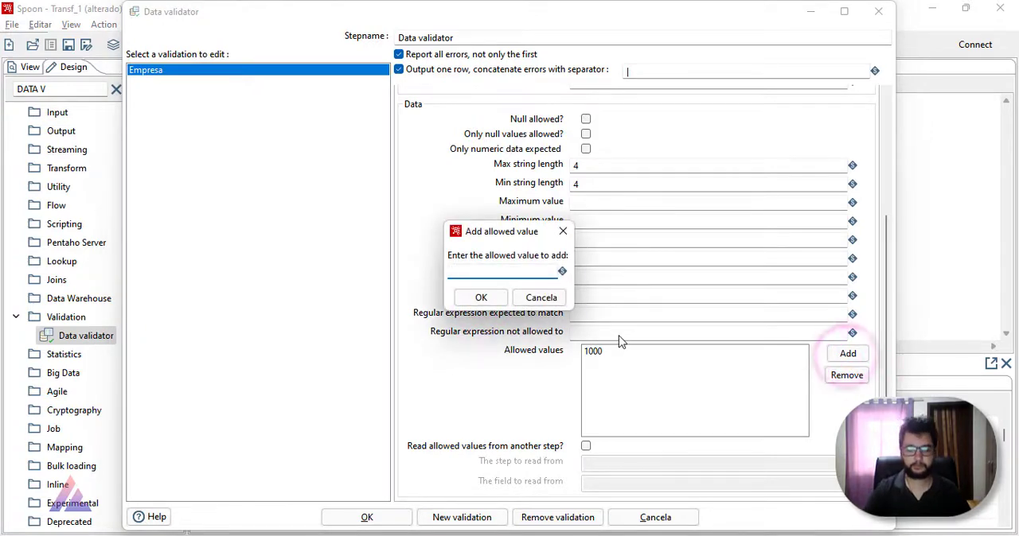
type("100")
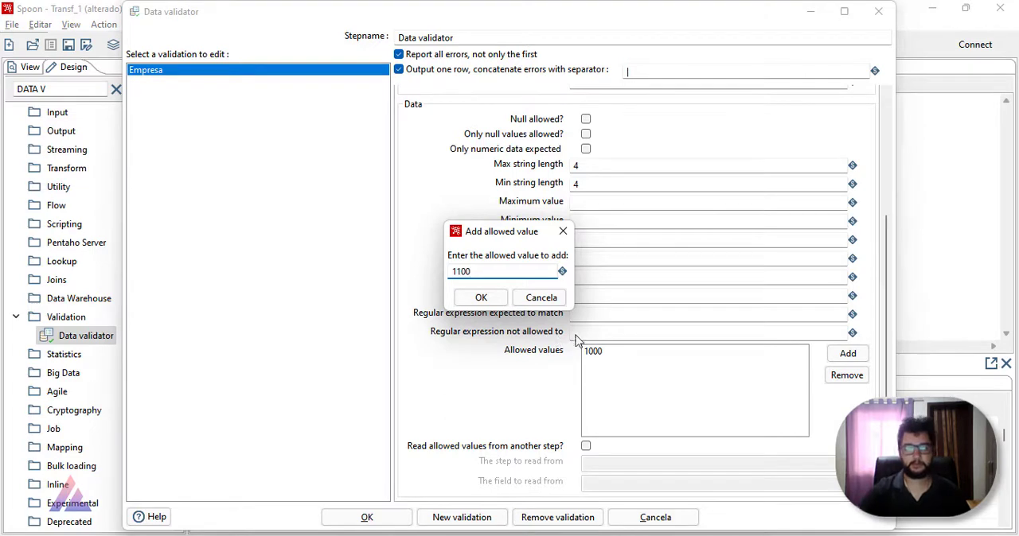
left_click(481, 298)
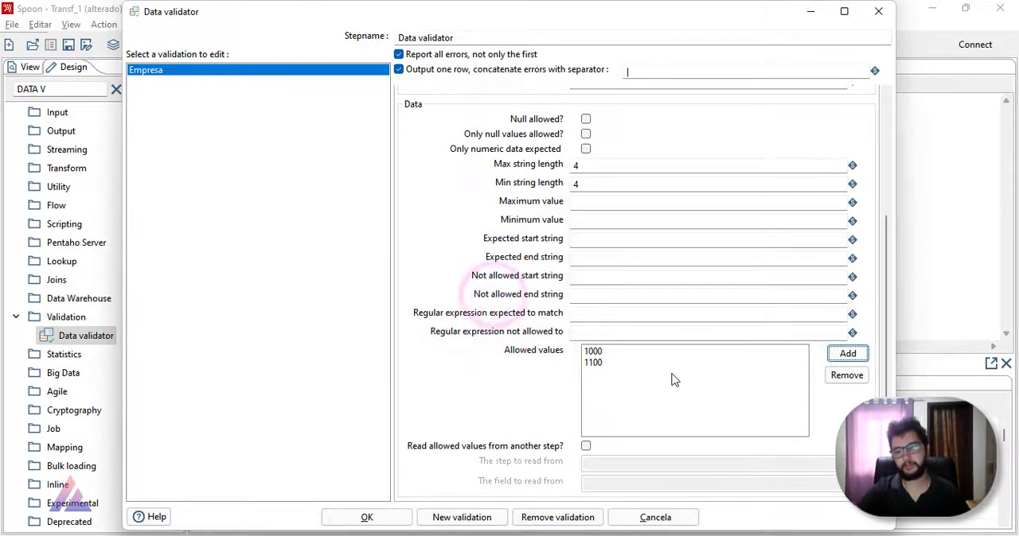
left_click(596, 363)
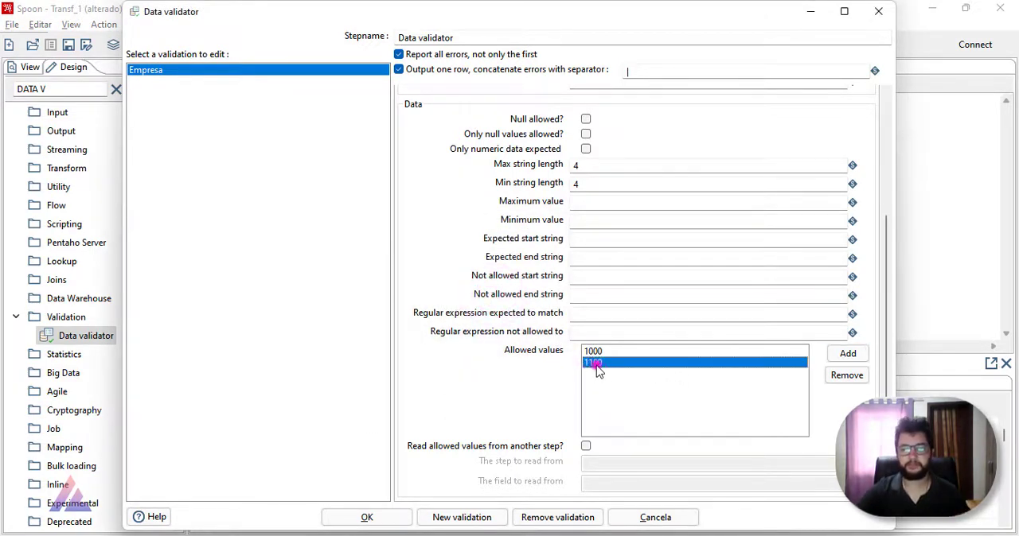
left_click(593, 354)
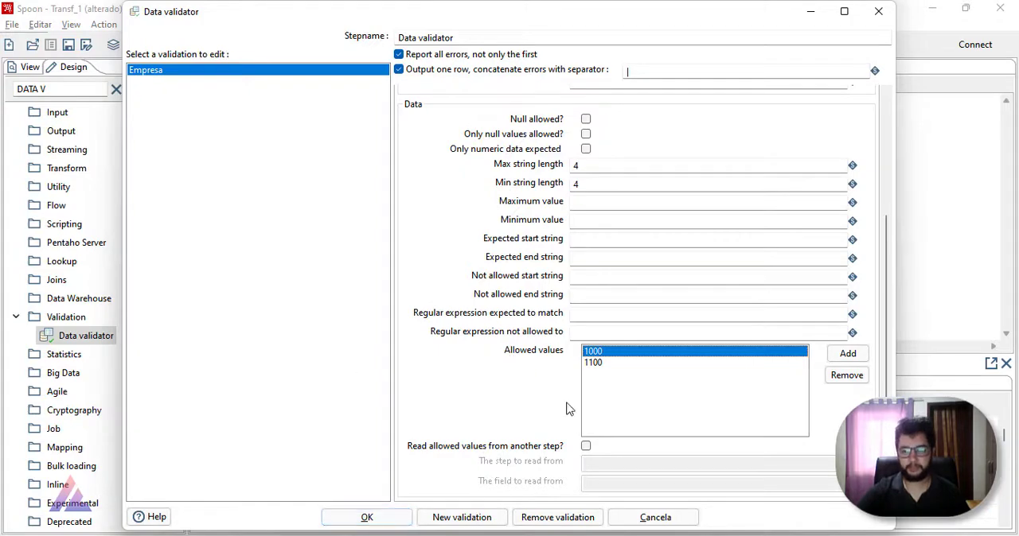
left_click(795, 509)
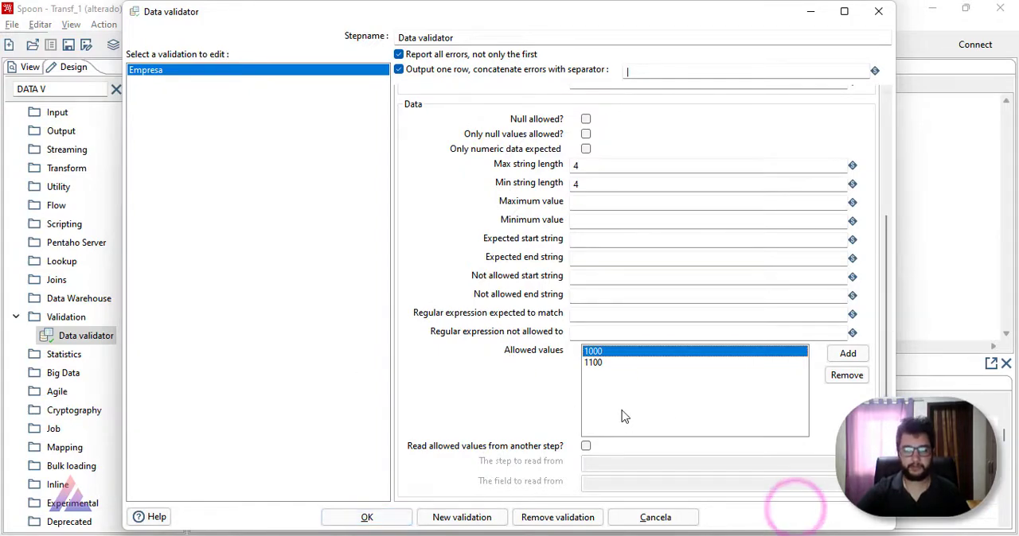
Step: Consult the field list in the Projeto notes and add a new validation rule named Nome
key("alt+Tab")
key("Tab")
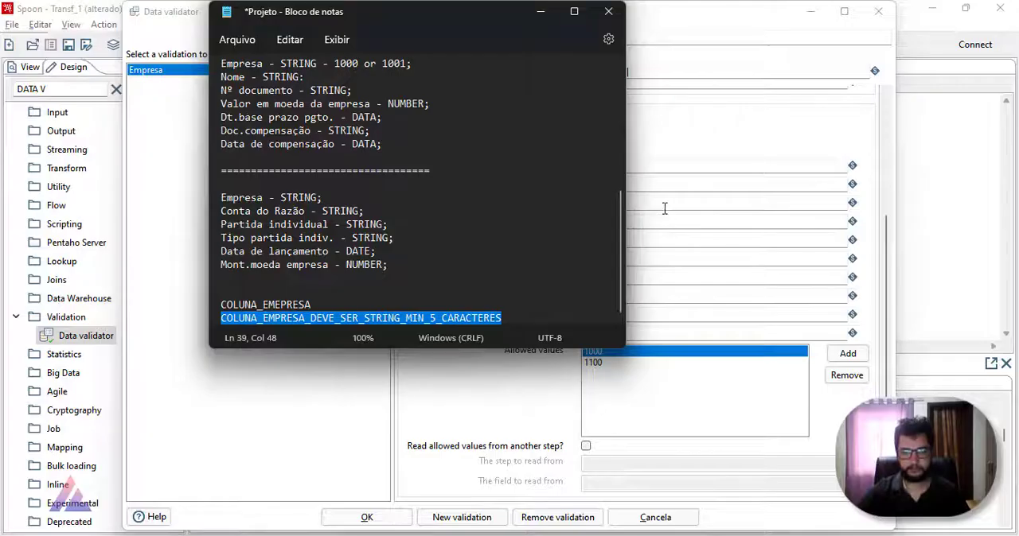
key("alt+Tab")
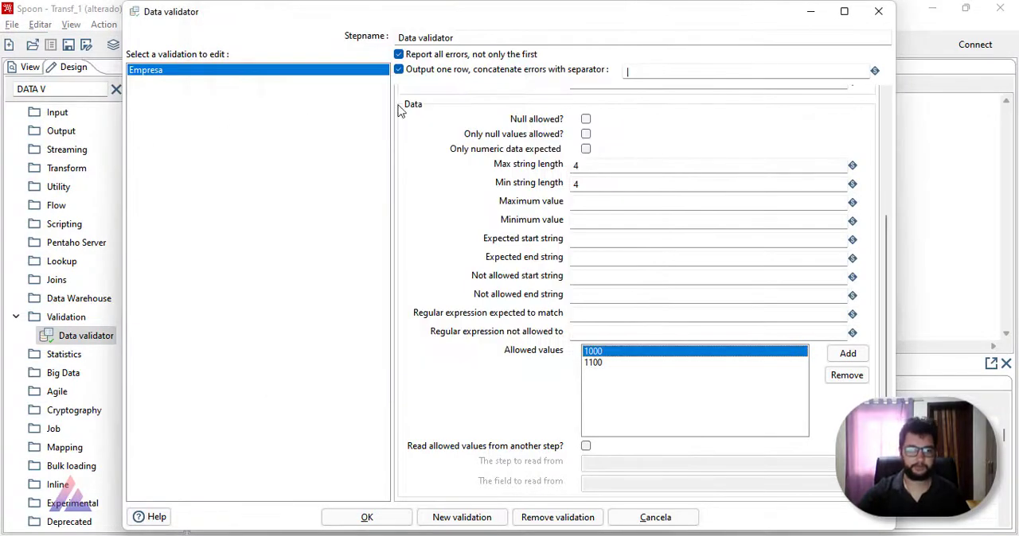
left_click(462, 518)
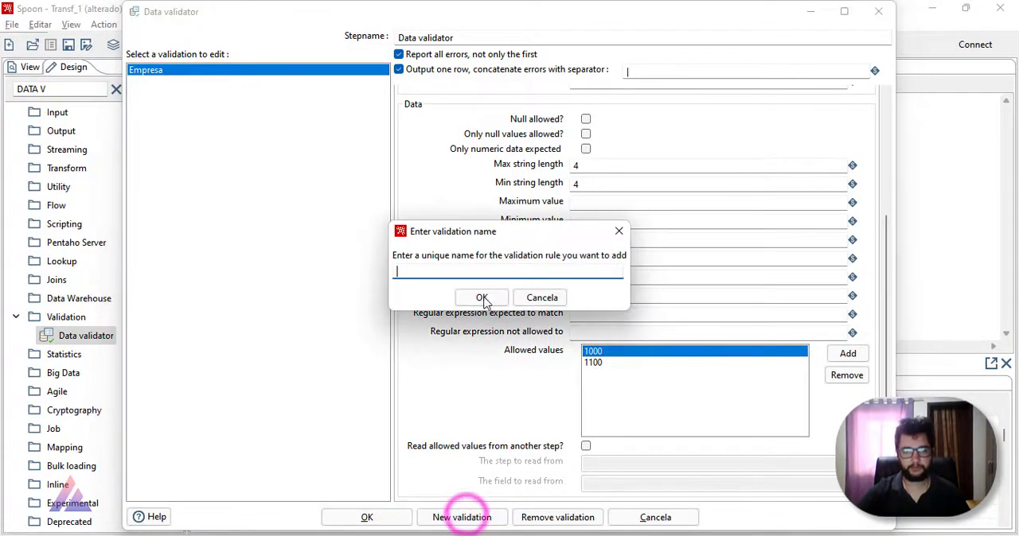
key("alt+Tab")
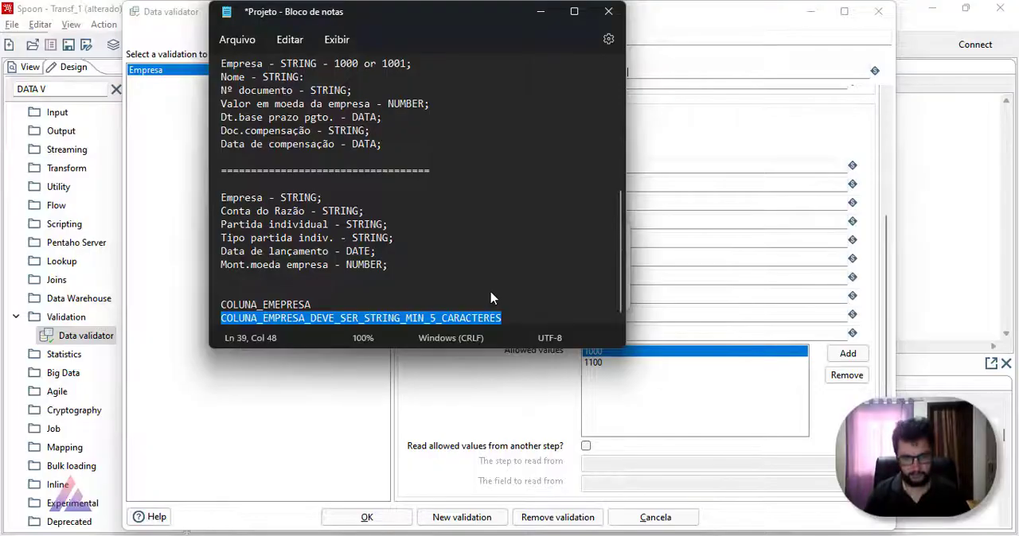
left_click(491, 298)
scroll(487, 296, "up", 1)
key("alt+Tab")
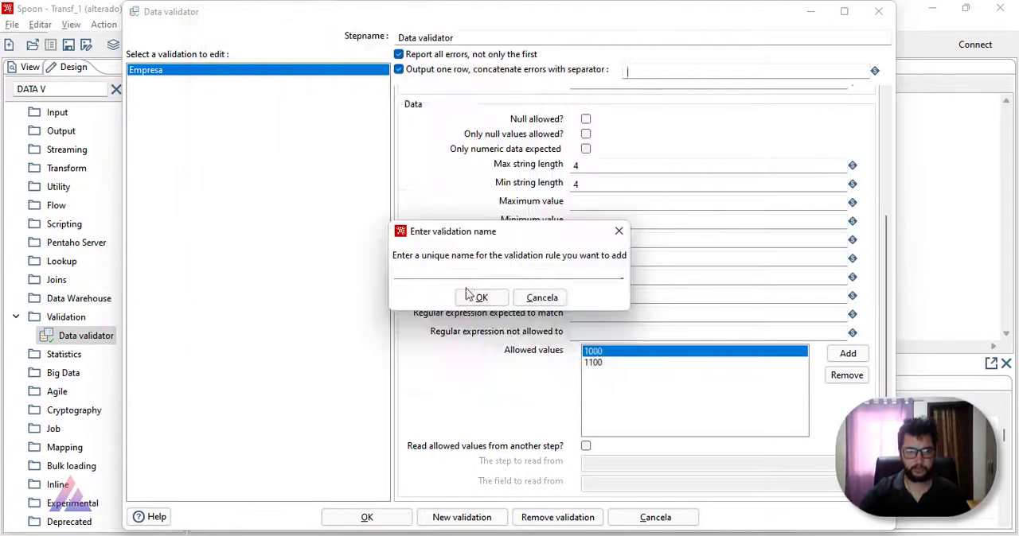
type("NOME")
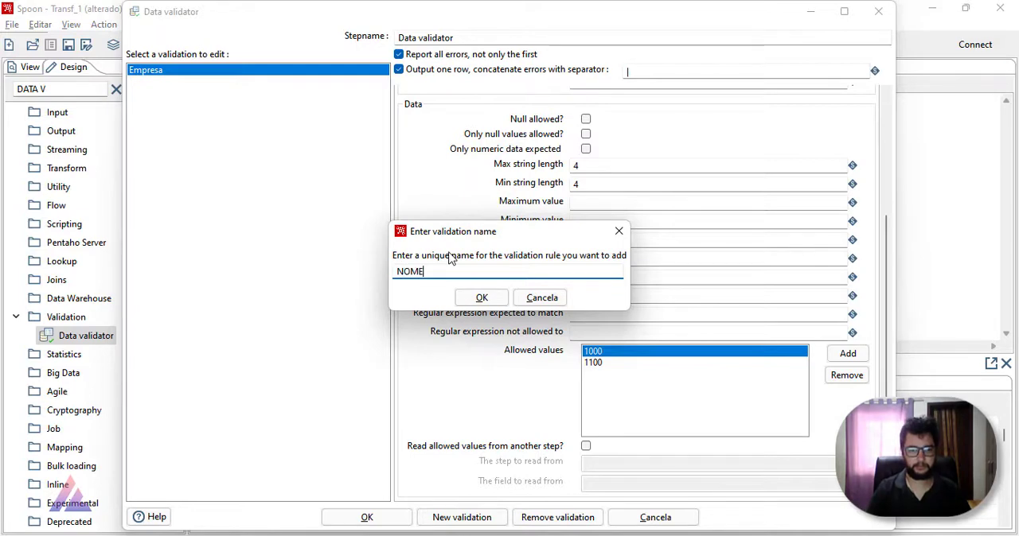
key("BackSpace")
key("BackSpace")
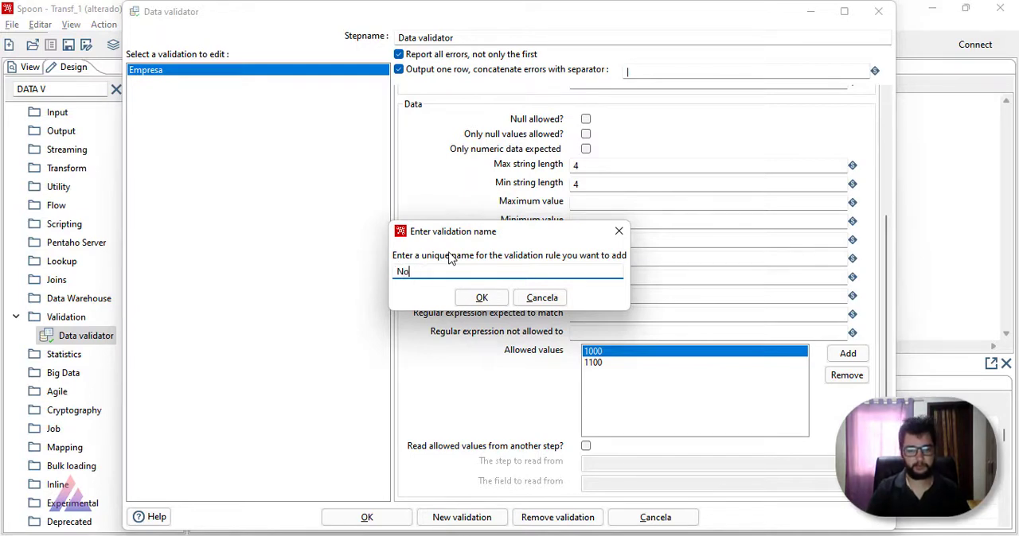
type("me")
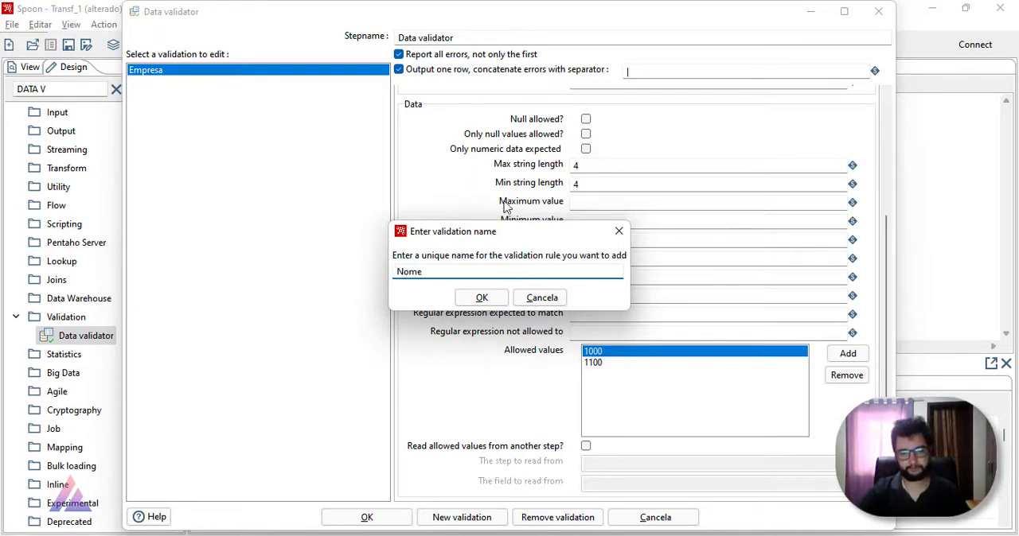
left_click(482, 298)
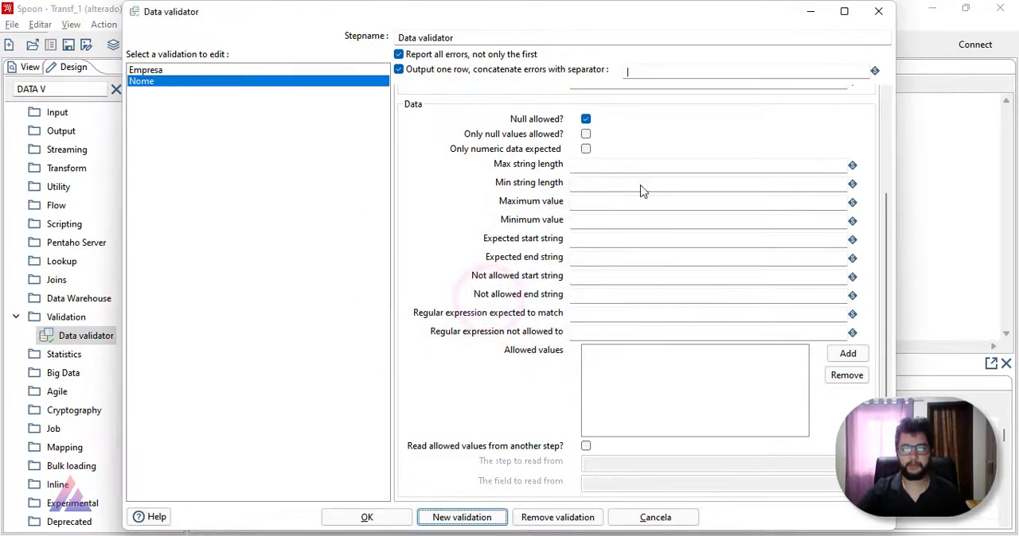
Step: Check the Nome column in the 01_01_21_31_01_21_B workbook, and remove the Nome validation rule from the Data validator
scroll(641, 191, "up", 10)
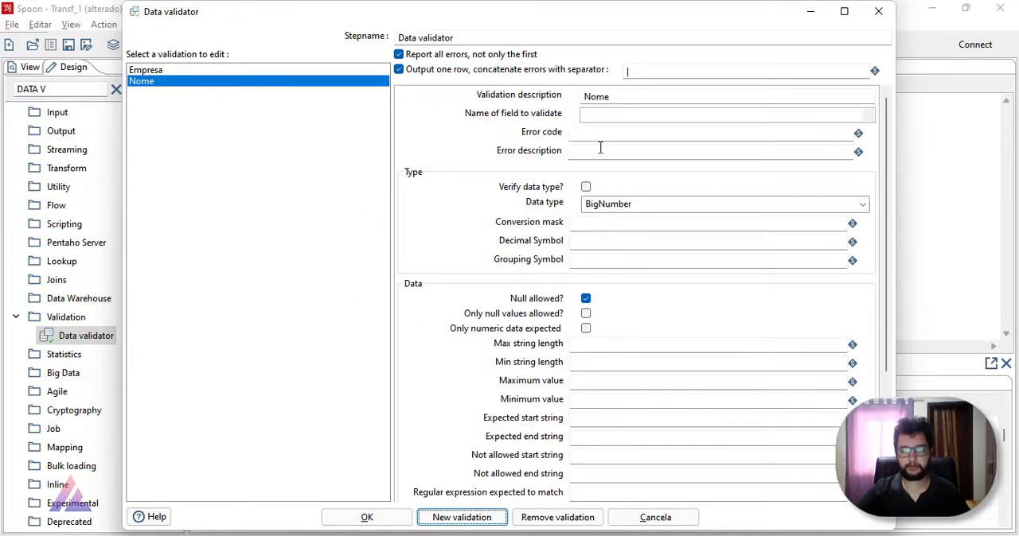
key("alt+Tab")
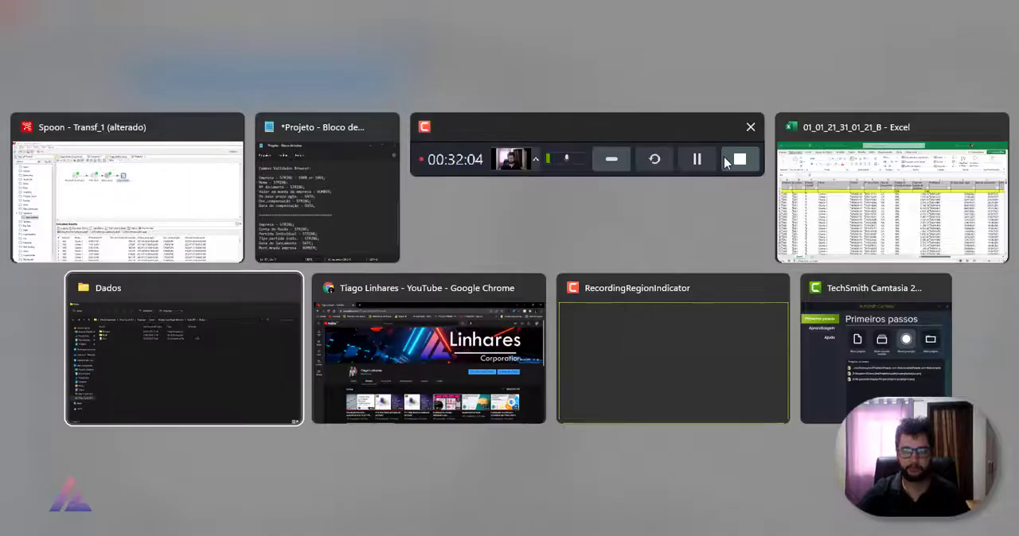
left_click(820, 153)
left_click(196, 257)
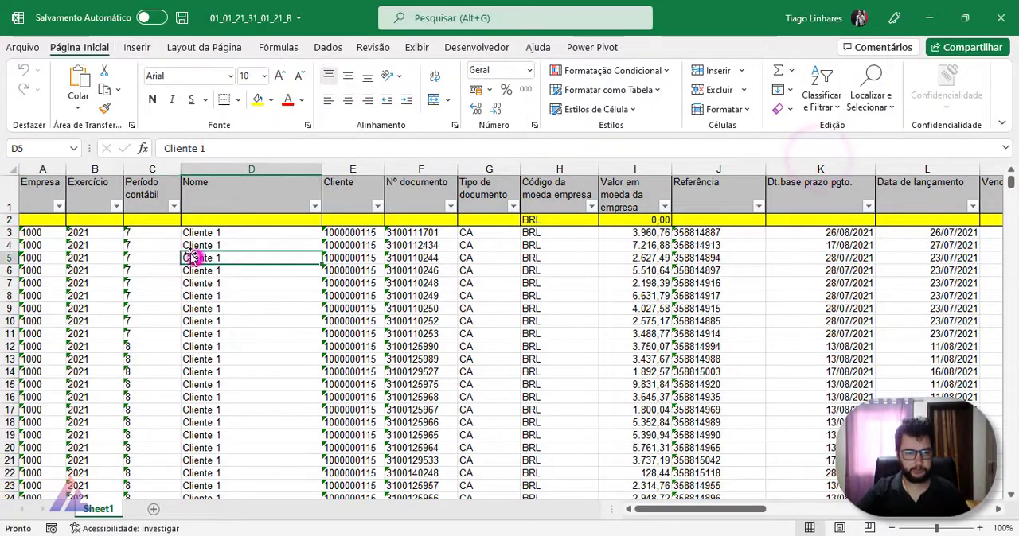
left_click(230, 192)
left_click(244, 229)
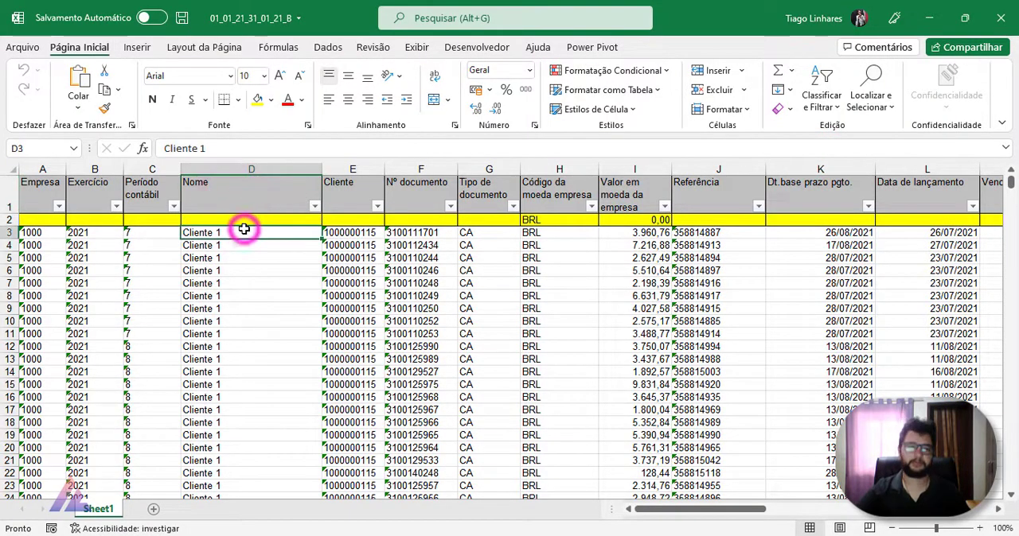
key("alt+Tab")
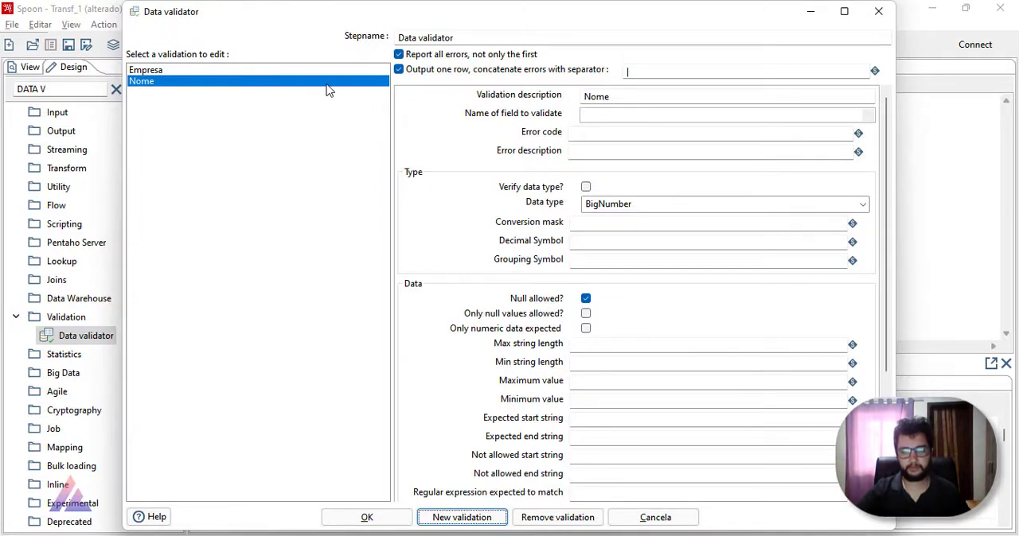
left_click(554, 517)
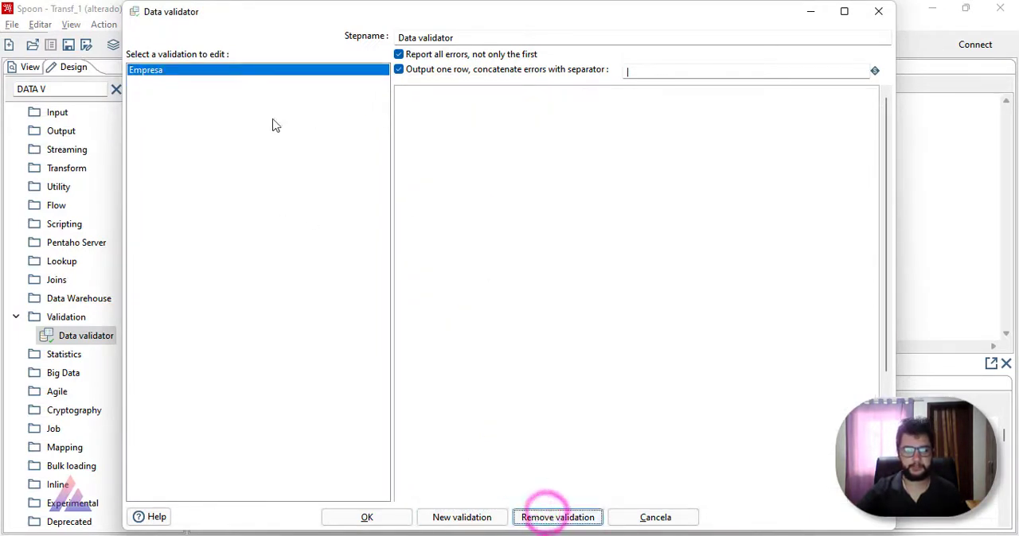
Step: Add a validation rule named Num_Doc and set its field to validate to Nº documento
left_click(434, 517)
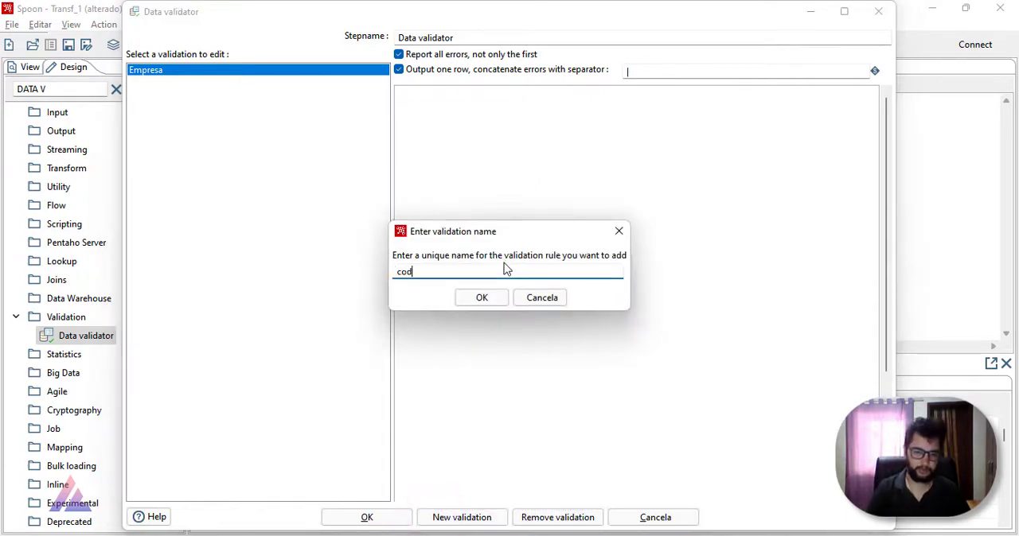
key("alt+Tab")
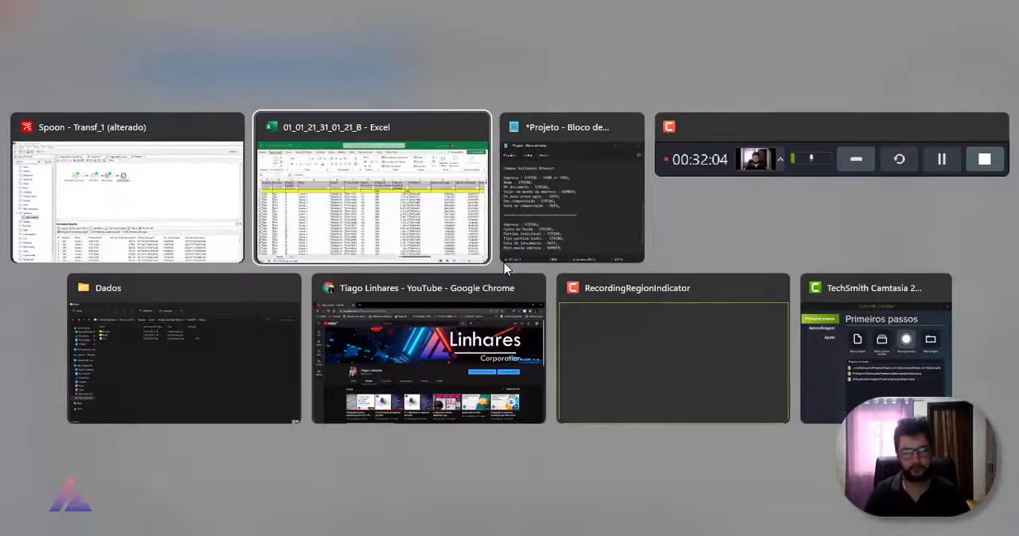
key("alt+Tab")
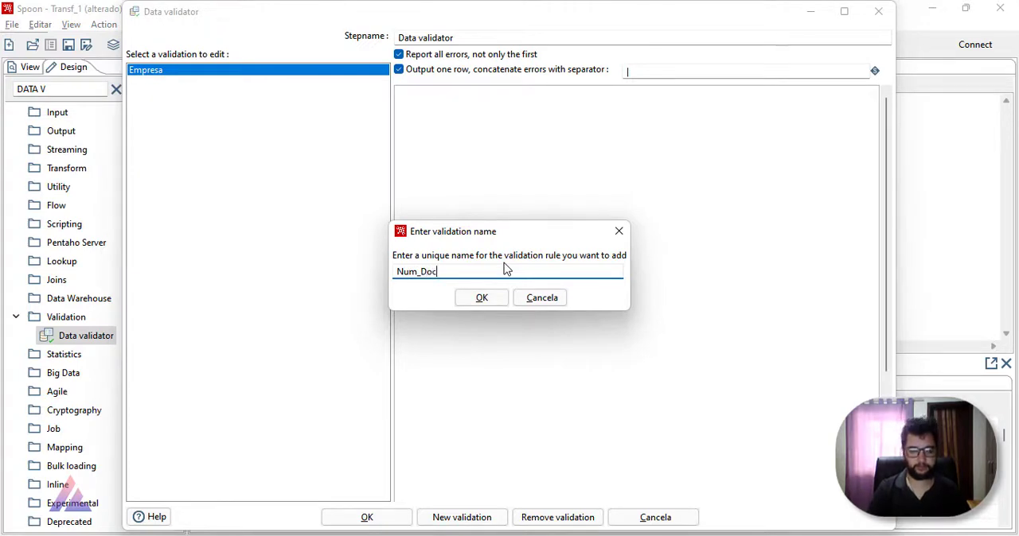
left_click(474, 303)
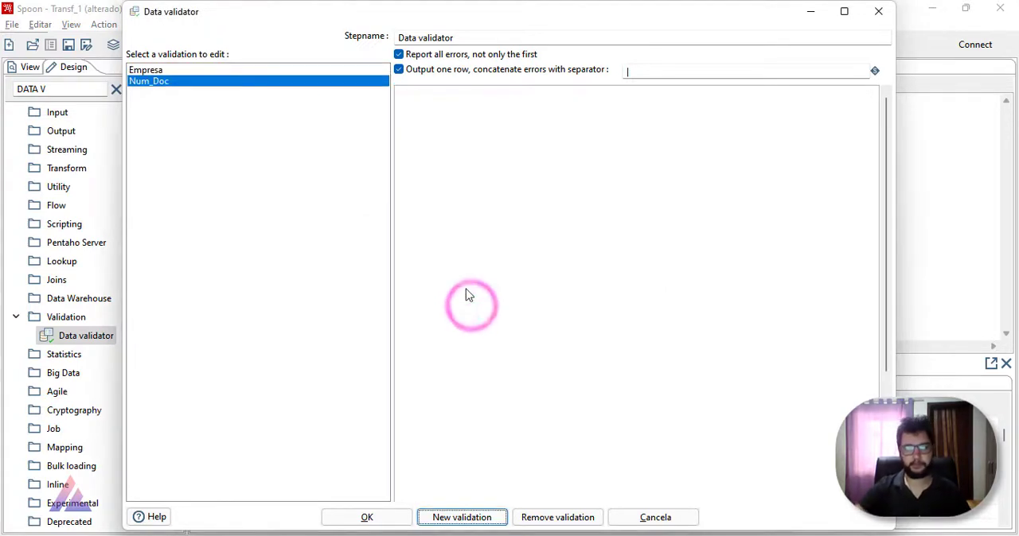
left_click(323, 81)
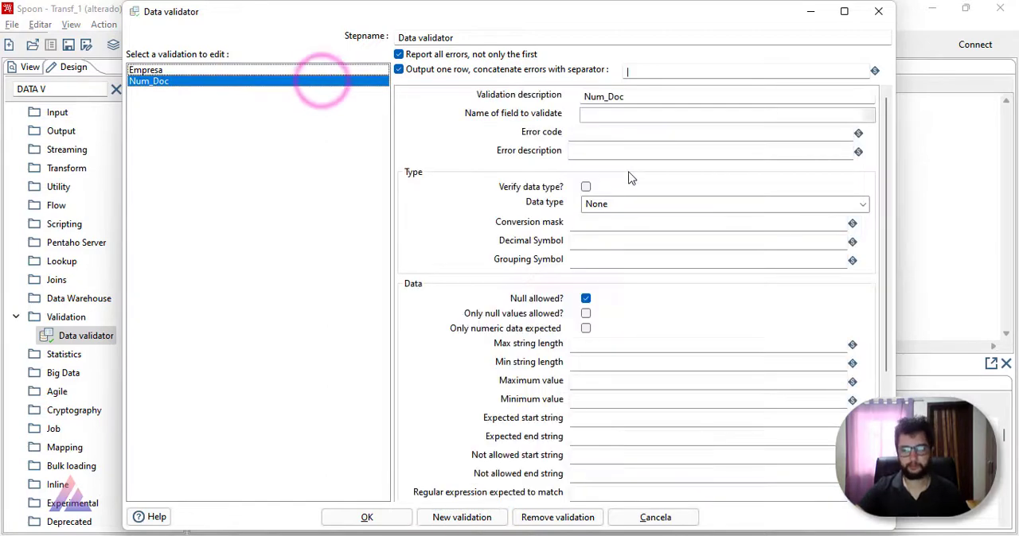
left_click(866, 115)
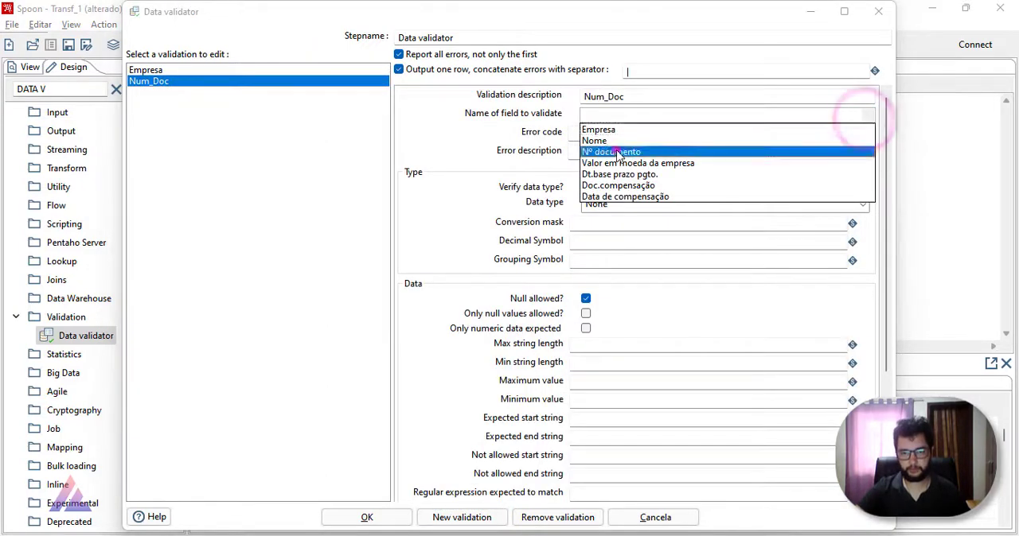
left_click(616, 151)
Step: Copy COLUNA_EMEPRESA from the Projeto notes into the Num_Doc rule's error code
left_click(680, 135)
key("alt+Tab")
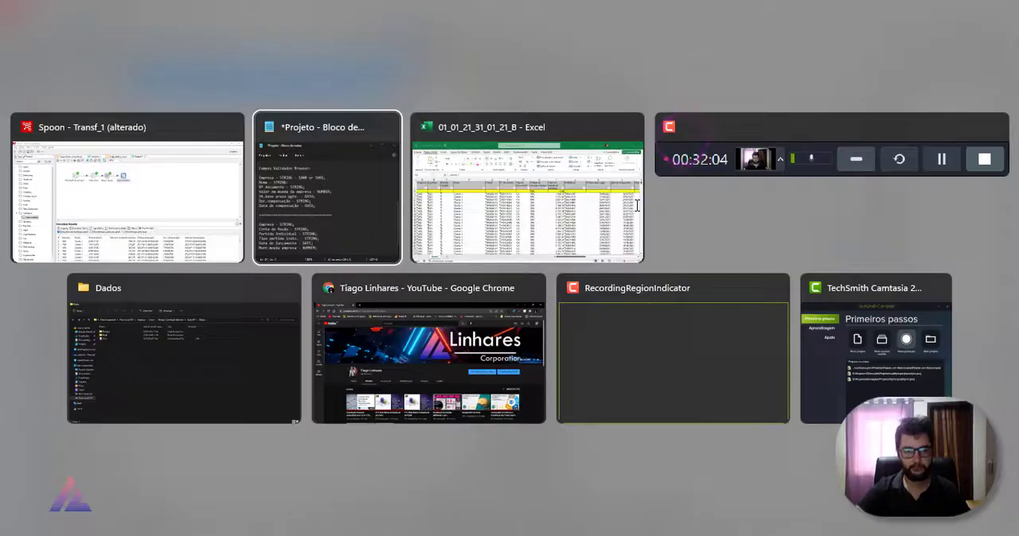
left_click(318, 227)
scroll(318, 228, "down", 1)
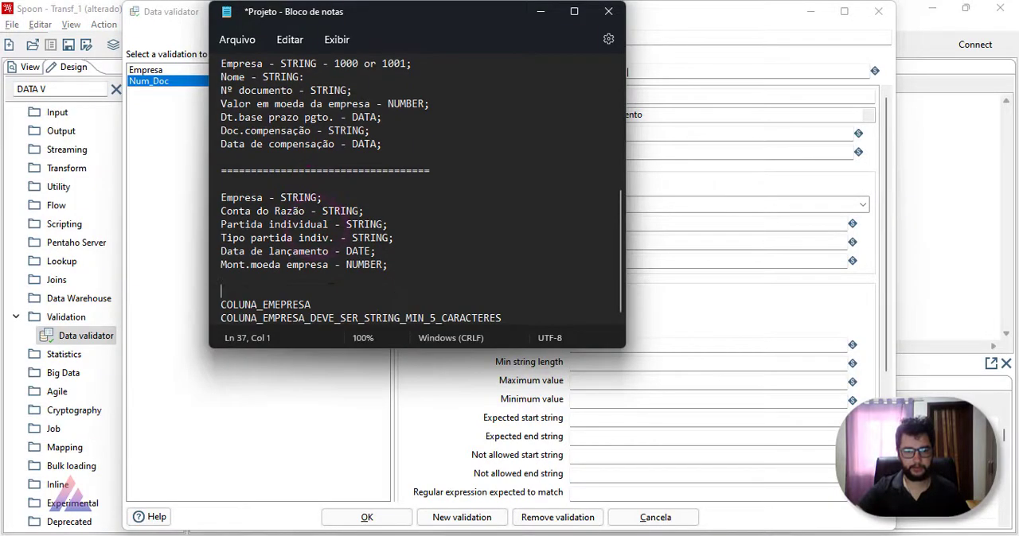
double_click(312, 305)
key("ctrl+c")
key("alt+Tab")
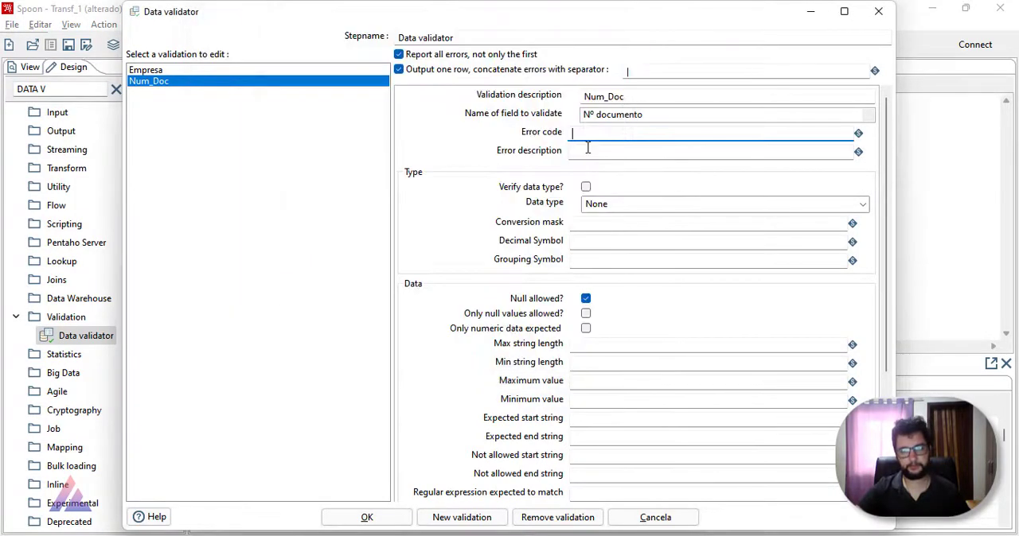
key("ctrl+v")
Step: Replace EMEPRESA with DOCUMENTO in the Num_Doc rule's error code so it reads COLUNA_DOCUMENTO
left_click_drag(654, 133, 611, 134)
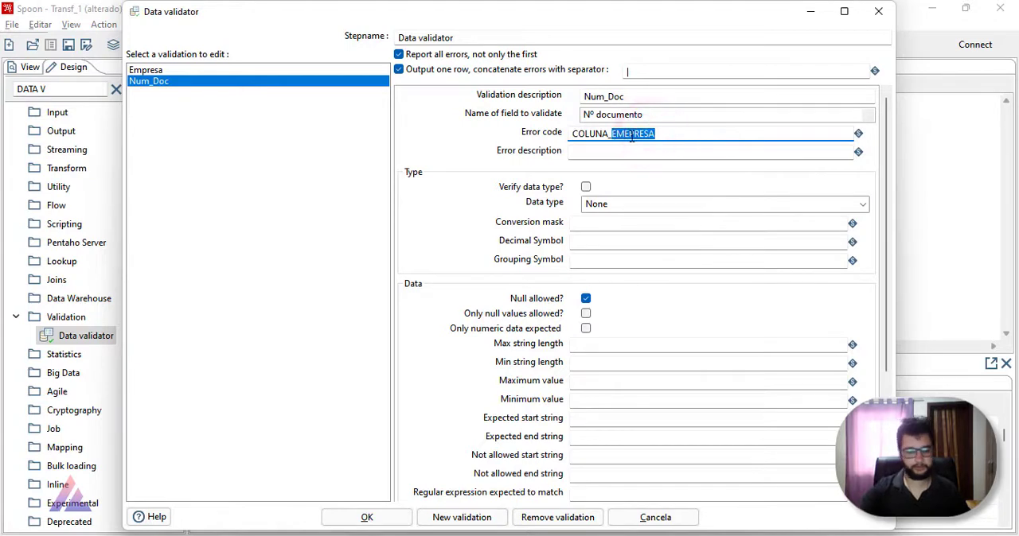
type("docume")
key("BackSpace")
key("BackSpace")
key("BackSpace")
key("BackSpace")
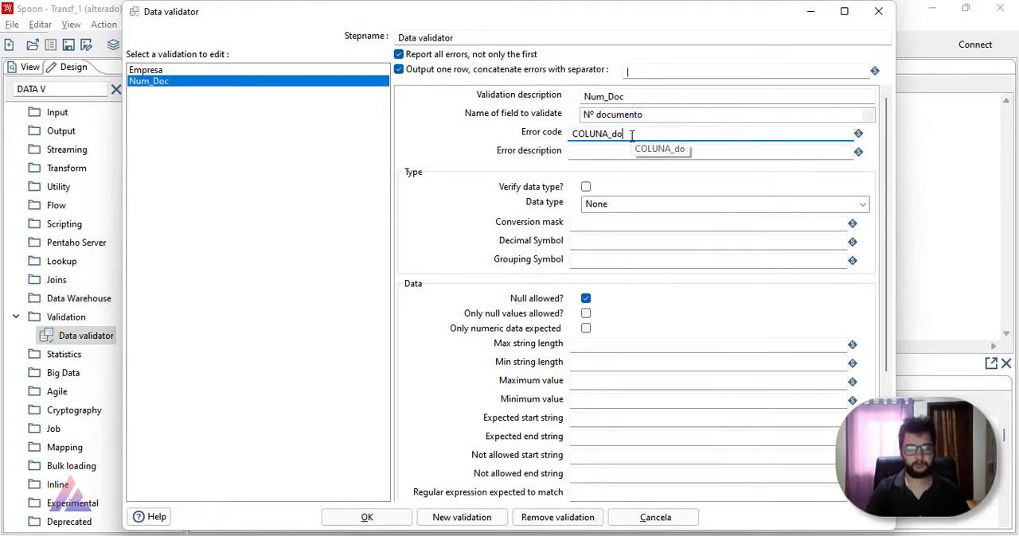
type("DOCUMENTO")
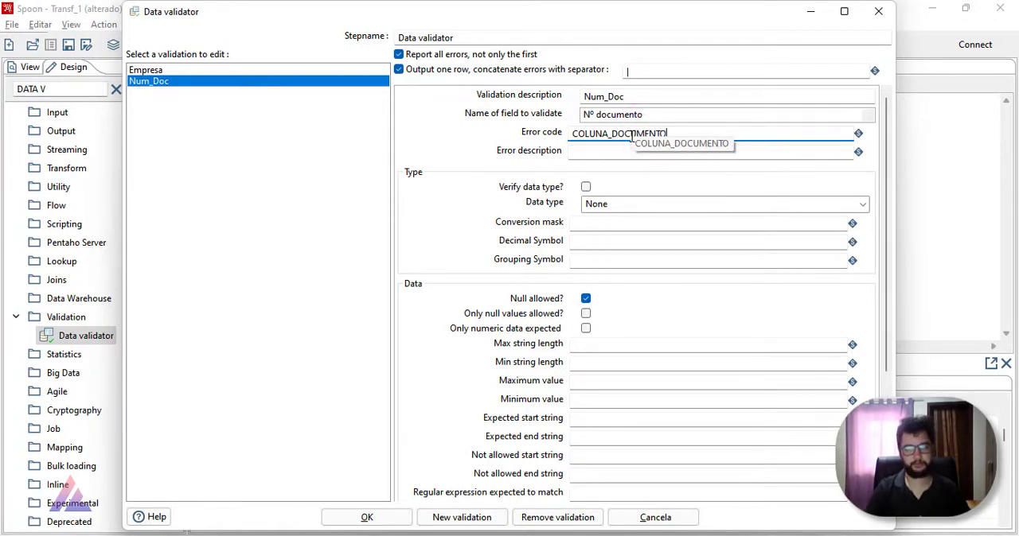
Step: Copy COLUNA_EMPRESA_DEVE_SER_STRING_MIN_5_CARACTERES from the Projeto notes into the Num_Doc rule's error description
key("Tab")
key("alt+Tab")
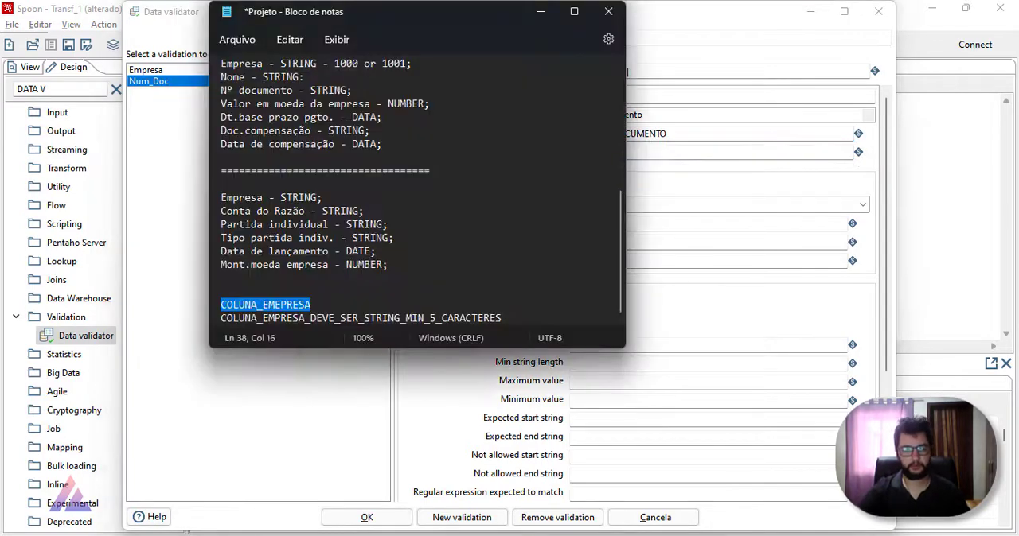
left_click_drag(510, 317, 168, 303)
left_click(260, 306)
left_click(510, 316)
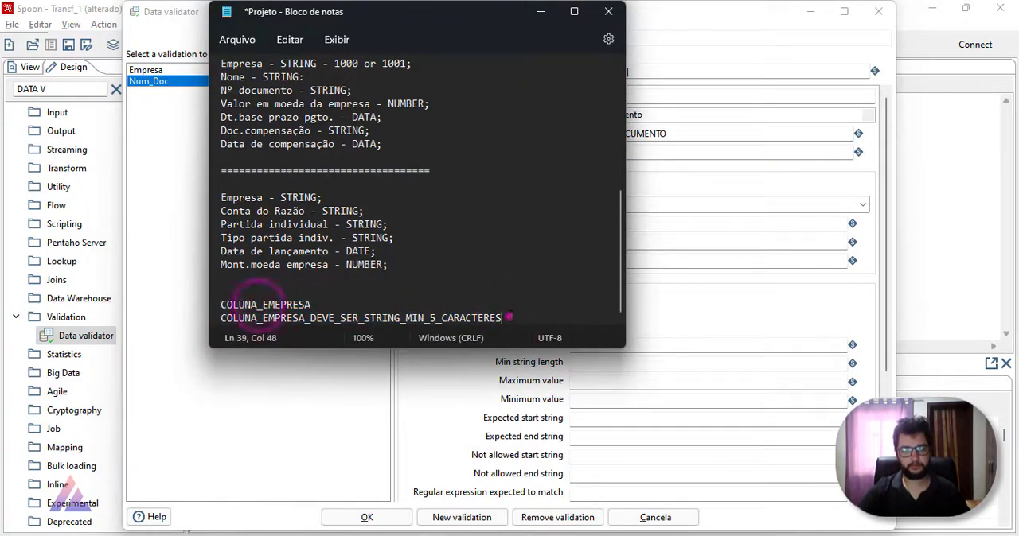
left_click_drag(509, 316, 218, 317)
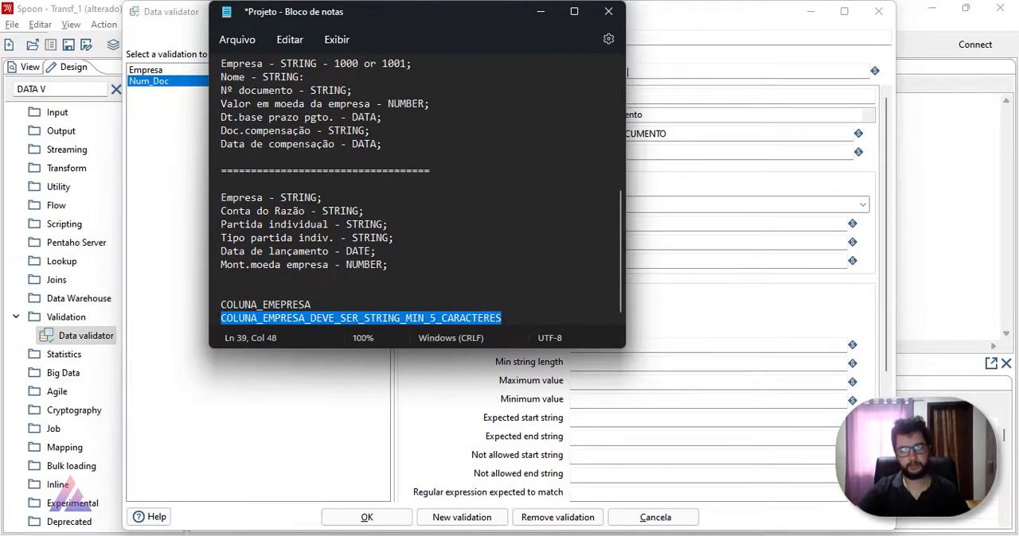
key("ctrl+c")
key("alt+Tab")
key("ctrl+v")
Step: Replace EMPRESA with DOCUMENTO in the Num_Doc rule's error description so it starts with COLUNA_DOCUMENTO
left_click_drag(615, 134, 669, 133)
left_click_drag(611, 154, 650, 153)
key("ctrl+v")
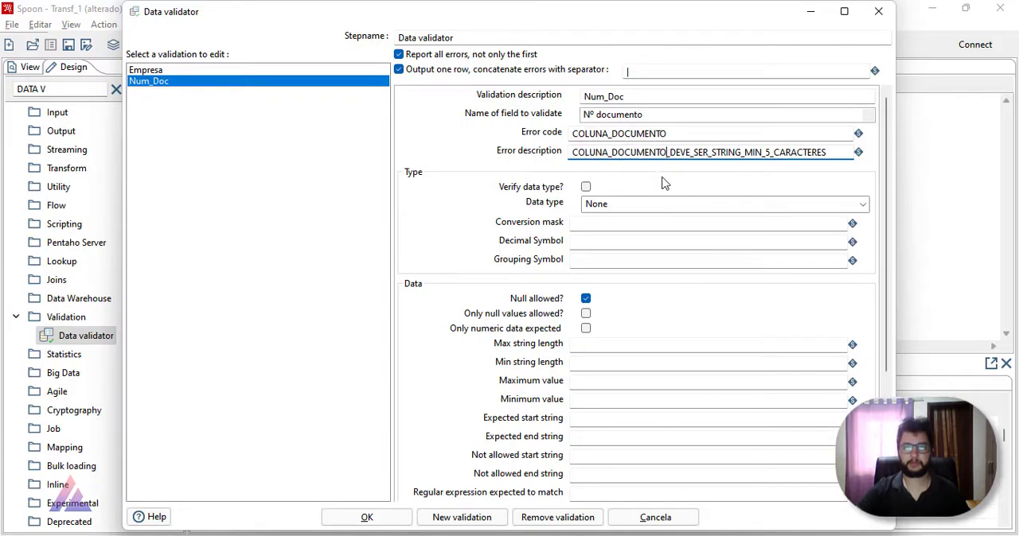
Step: Check the length of a Nº documento value in the 01_01_21_31_01_21_B workbook, and change the minimum in the Num_Doc error description to 10
key("alt+Tab")
left_click(518, 215)
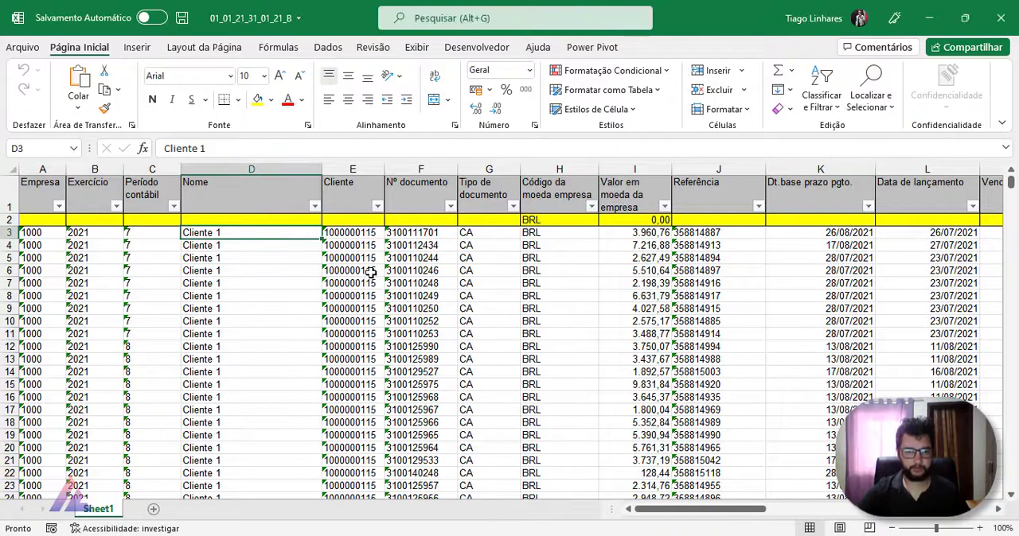
left_click(412, 236)
left_click(334, 152)
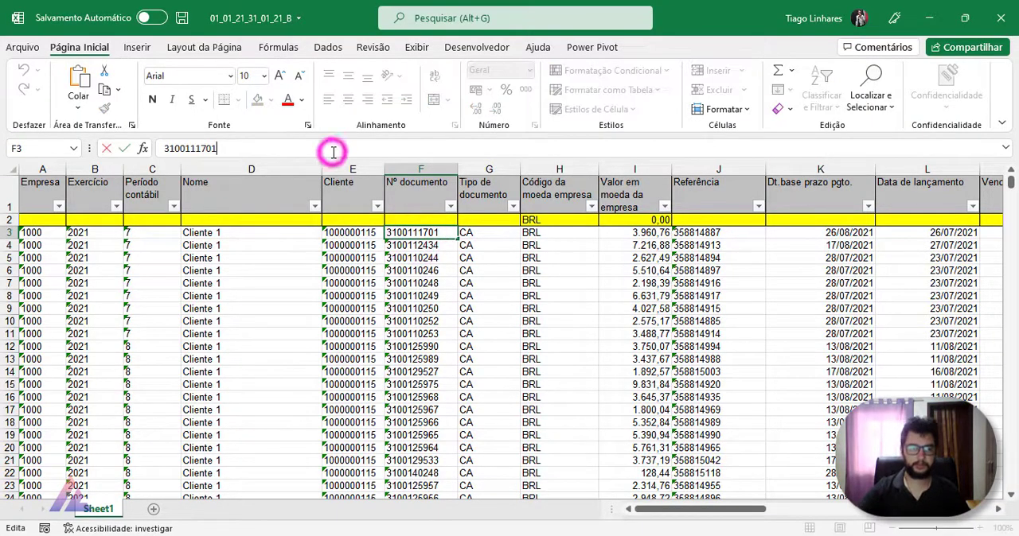
key("shift+Left")
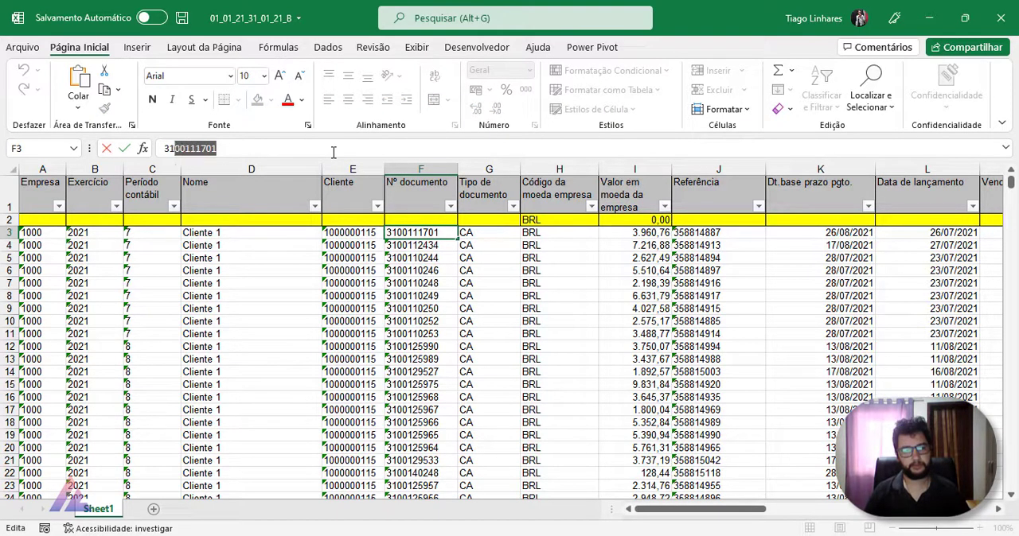
key("alt+Tab")
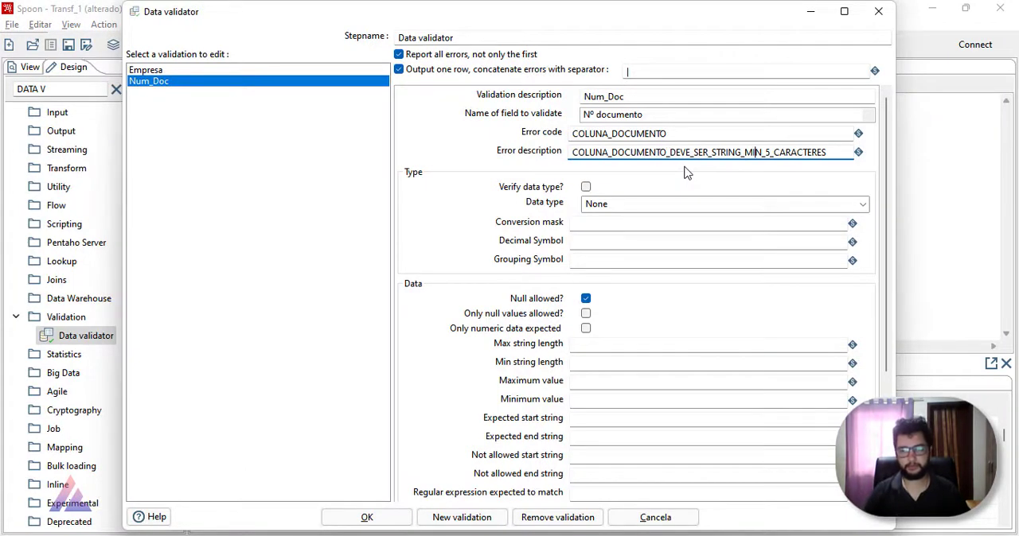
type("10")
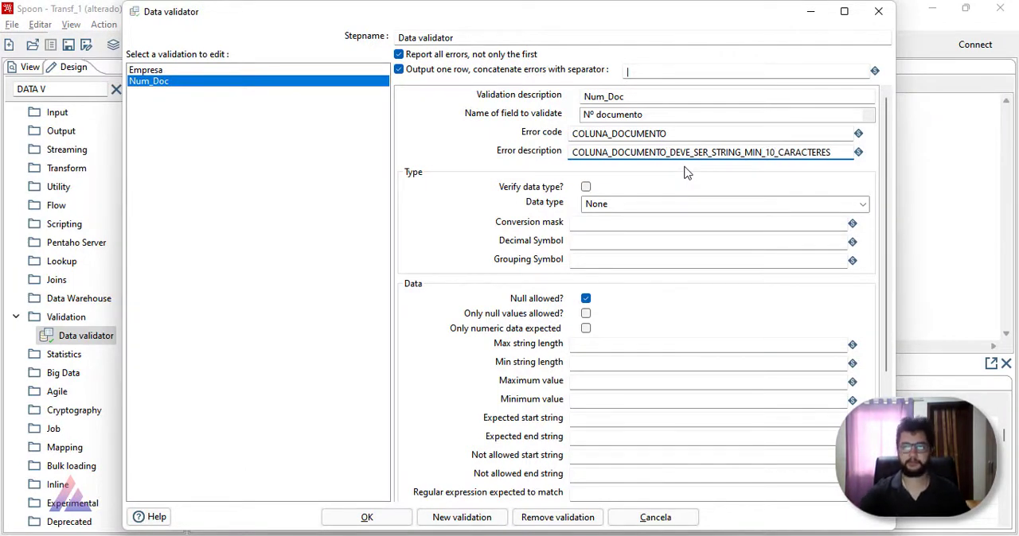
Step: Make the Num_Doc rule verify the String data type with a minimum string length of 10, and save the validator settings
left_click(586, 186)
left_click(862, 204)
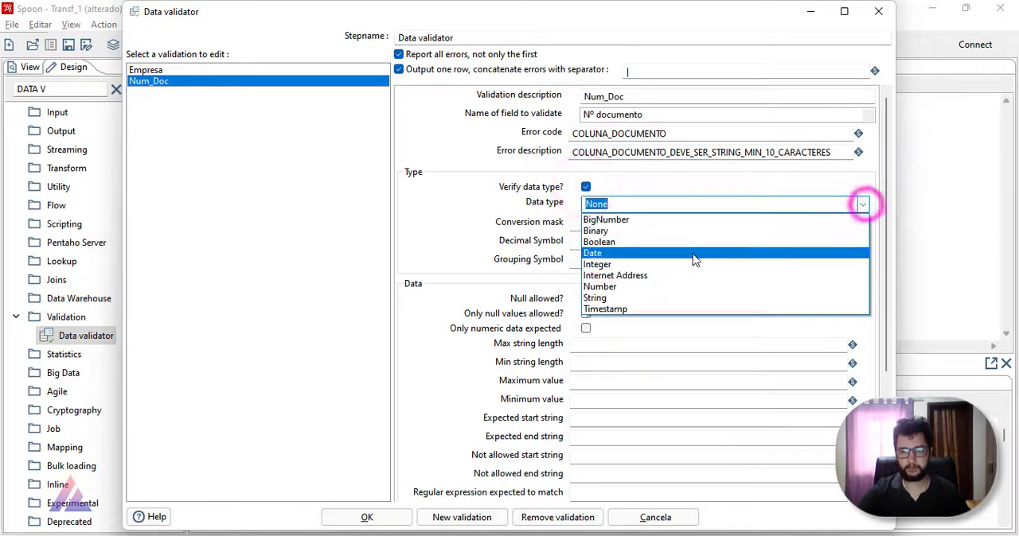
left_click(656, 297)
left_click(585, 349)
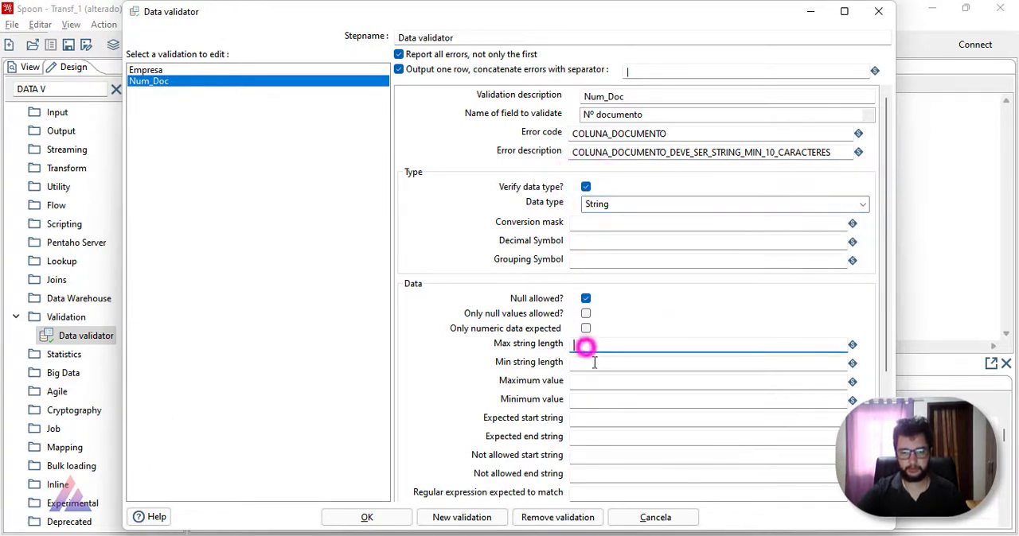
left_click(594, 363)
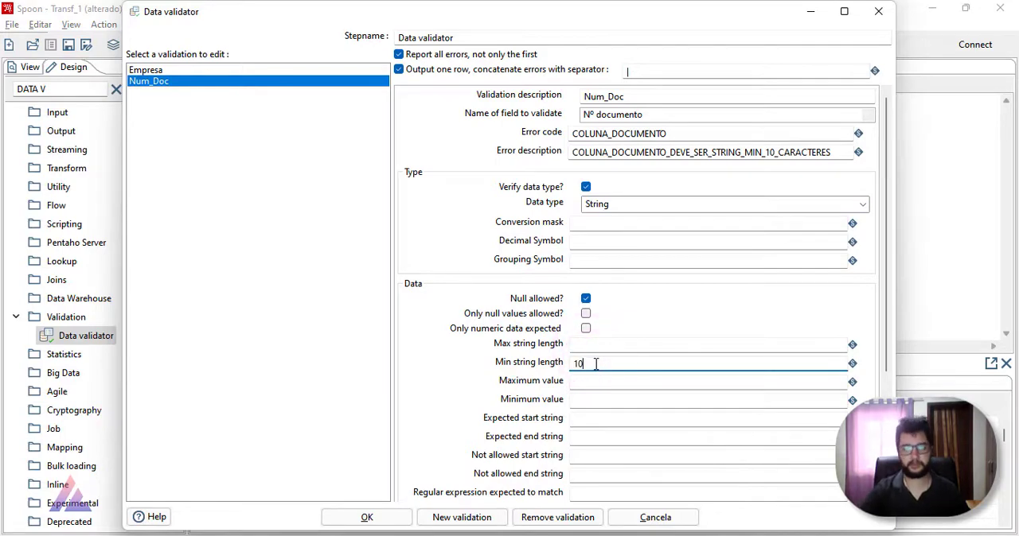
scroll(473, 377, "down", 3)
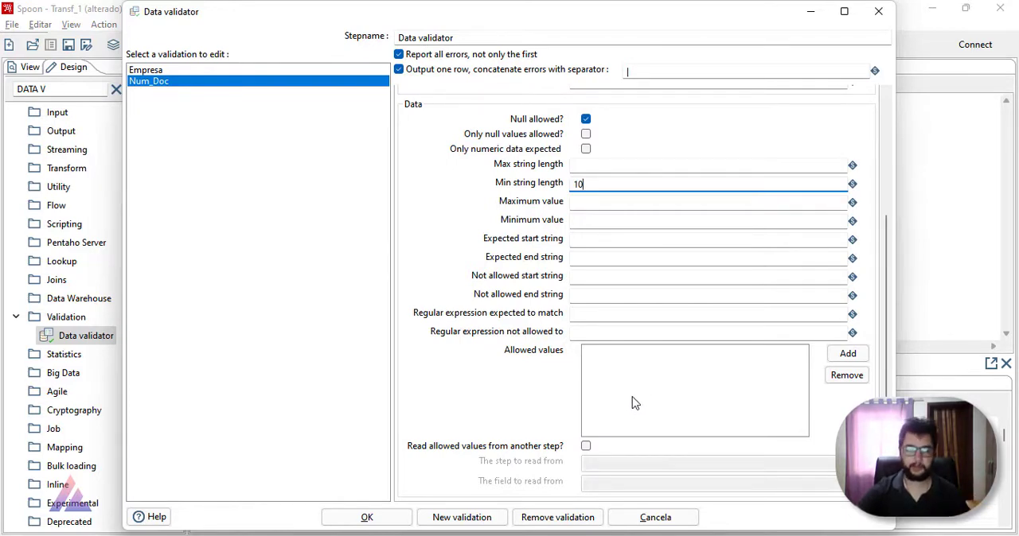
left_click(387, 527)
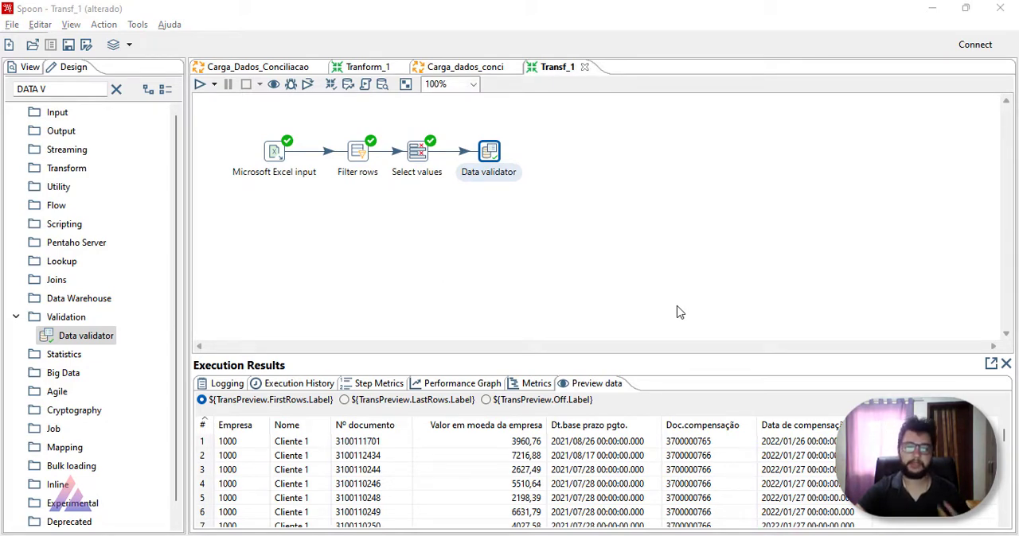
Step: Reopen the Data validator, disallow null values in the Num_Doc rule, and save the settings
double_click(493, 164)
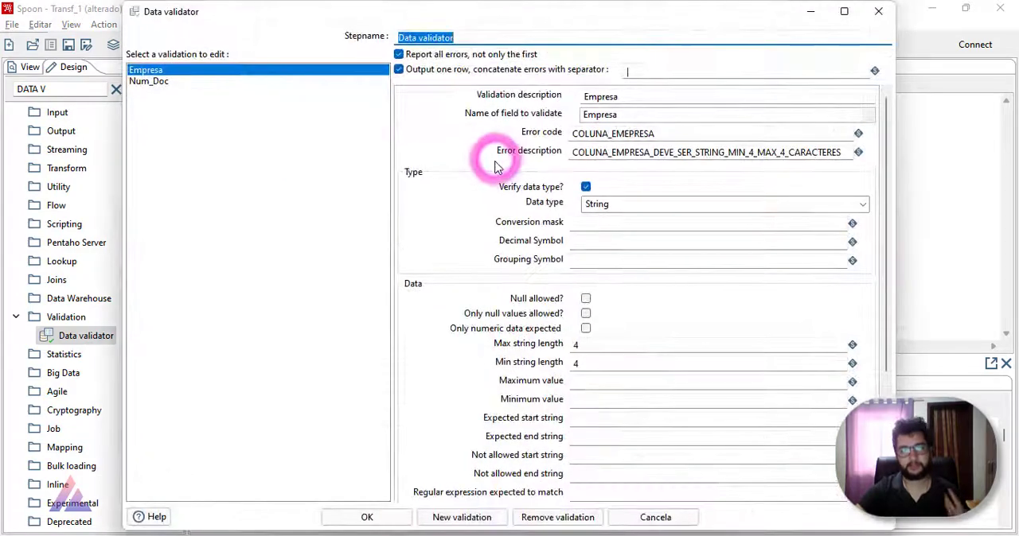
left_click(258, 82)
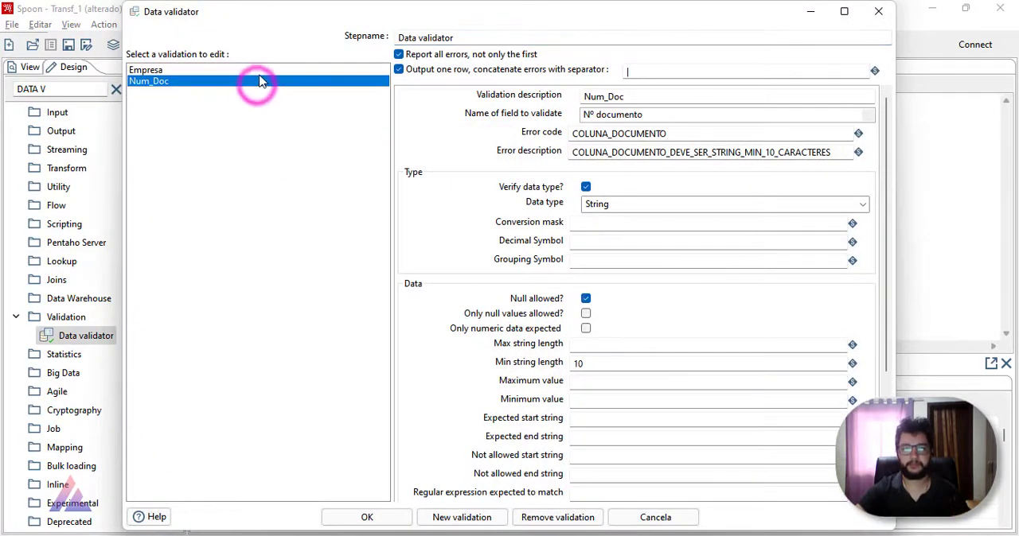
left_click(263, 71)
left_click(267, 82)
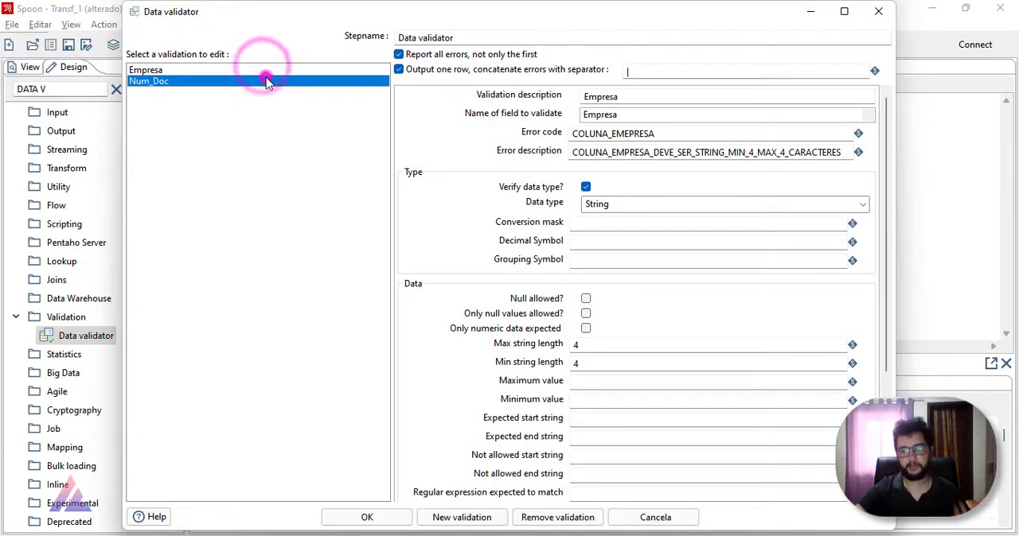
left_click(586, 298)
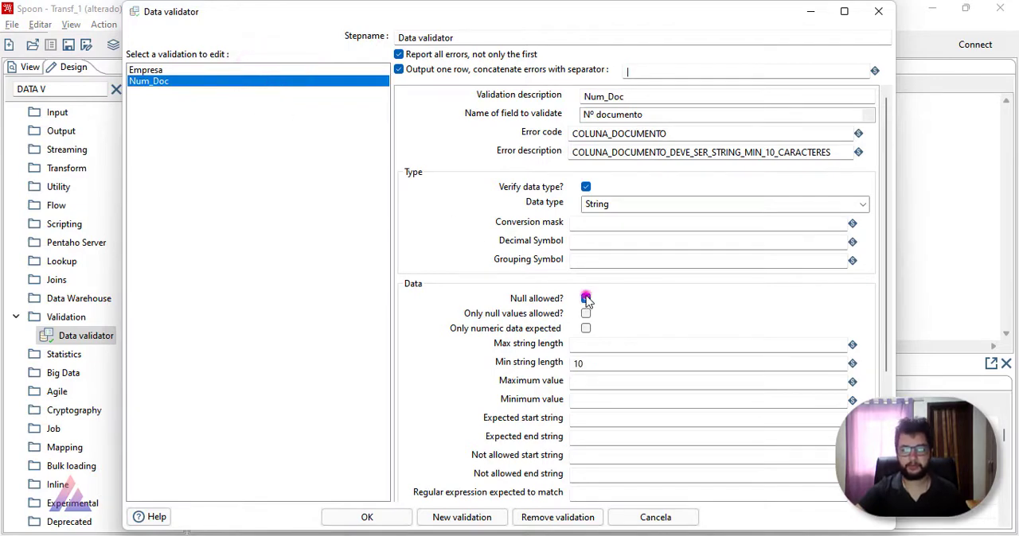
left_click(367, 517)
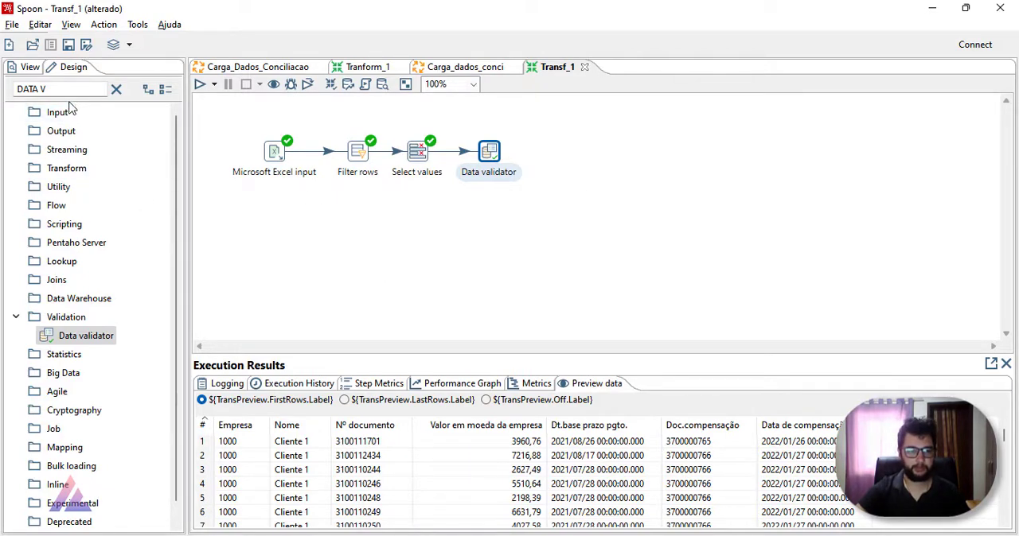
Step: Clear the DATA V filter from the step search in the design palette
left_click(116, 89)
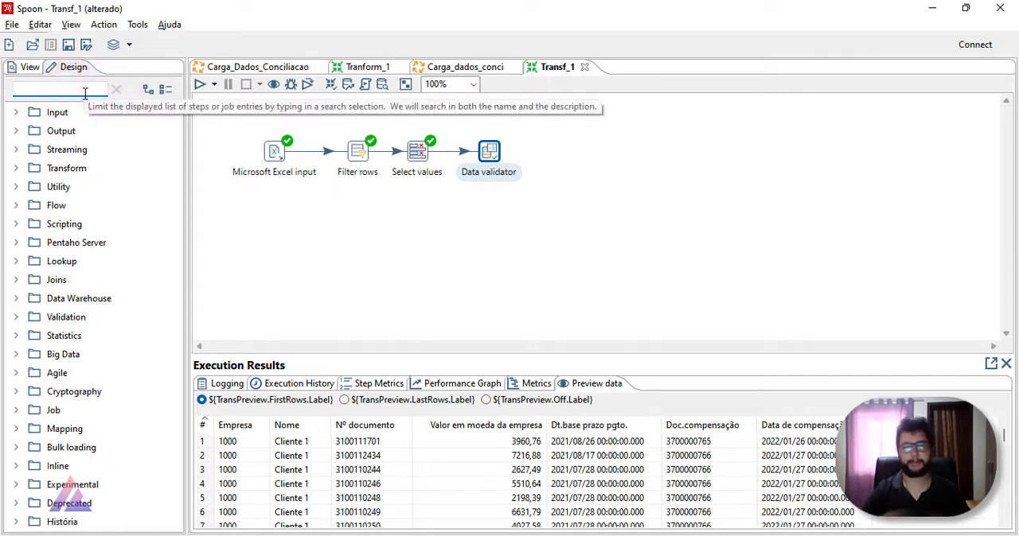
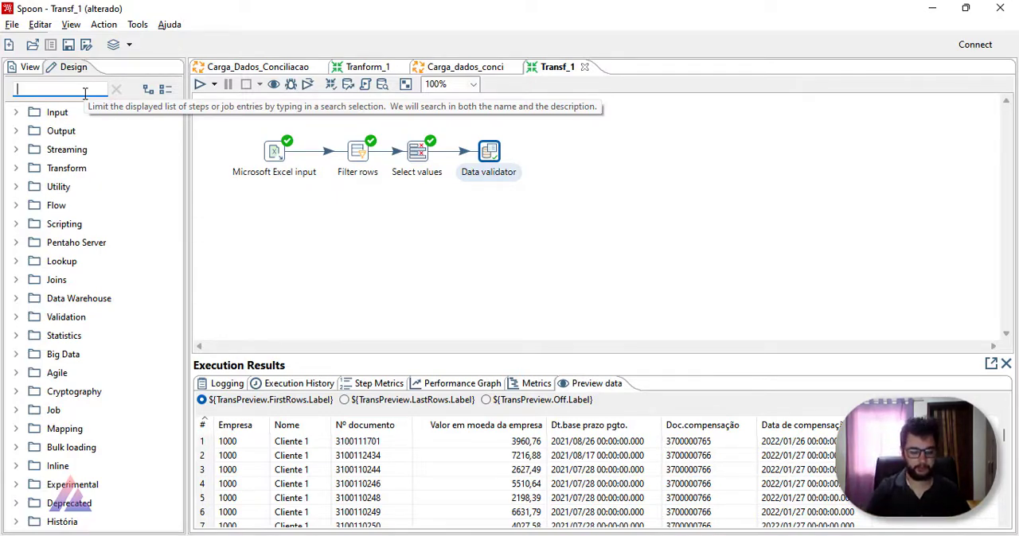
Step: Add a Dummy (do nothing) step after the Data validator in Transf_1 and connect the validator to it
type("DUM")
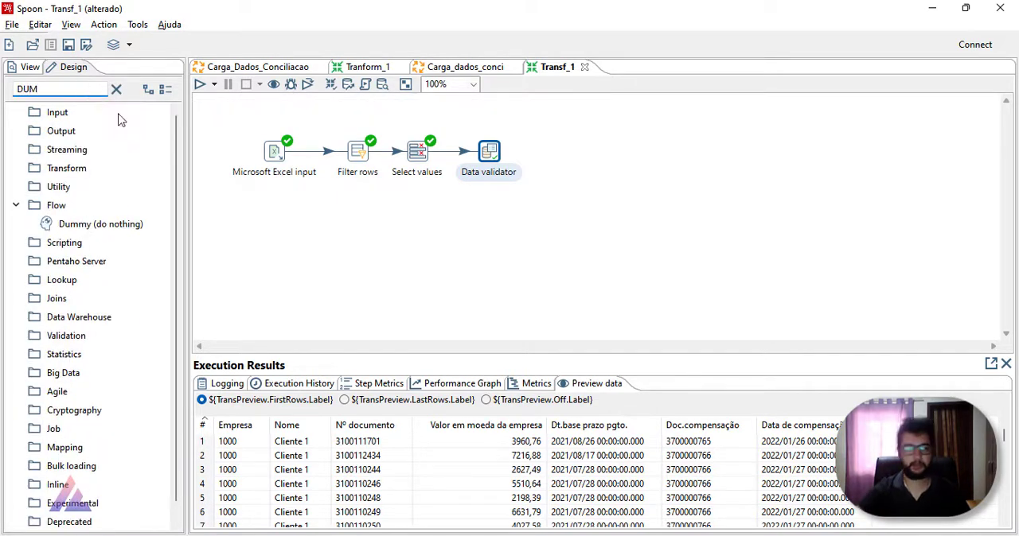
left_click_drag(134, 226, 573, 150)
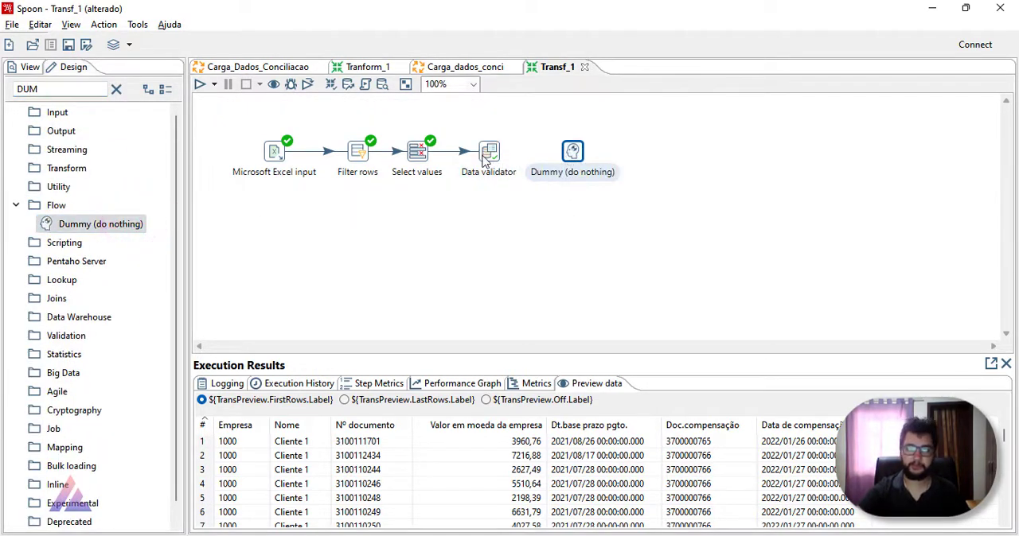
mouse_move(495, 158)
left_click_drag(492, 153, 573, 155)
left_click(578, 159)
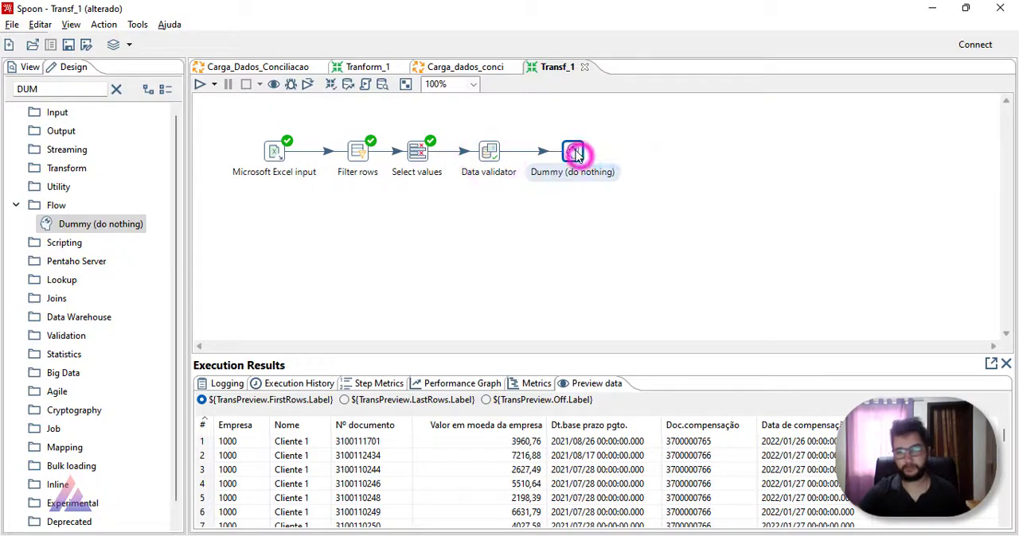
Step: Rename the Dummy step as OK, space out the last two steps of the flow, and clear the step search
double_click(576, 151)
left_click(823, 99)
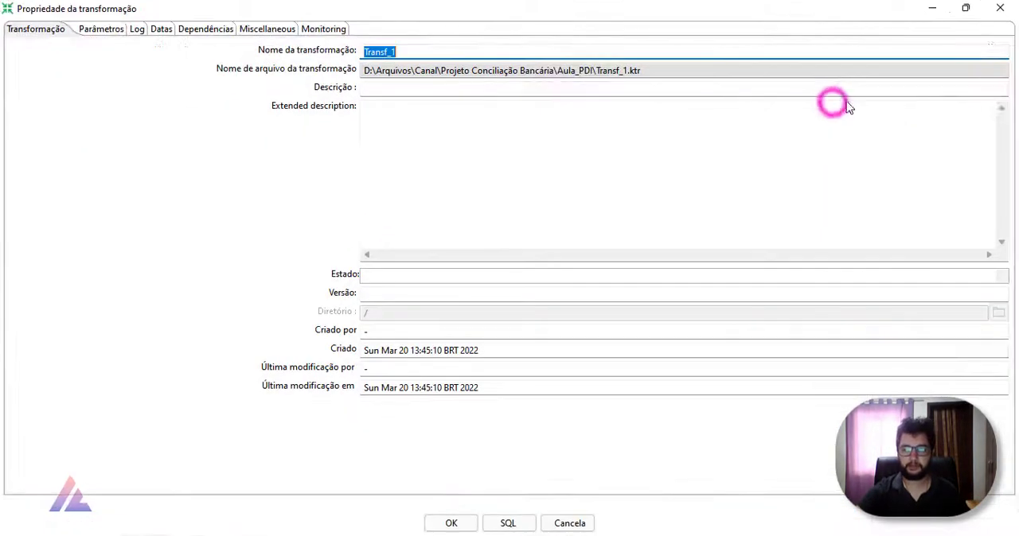
left_click(1000, 8)
left_click_drag(573, 150, 608, 151)
double_click(608, 151)
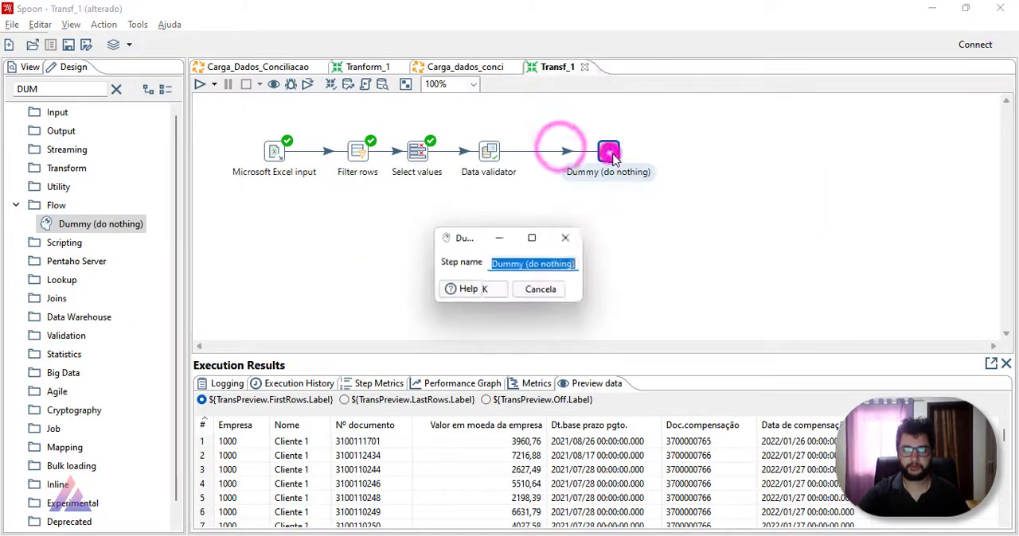
type("OK")
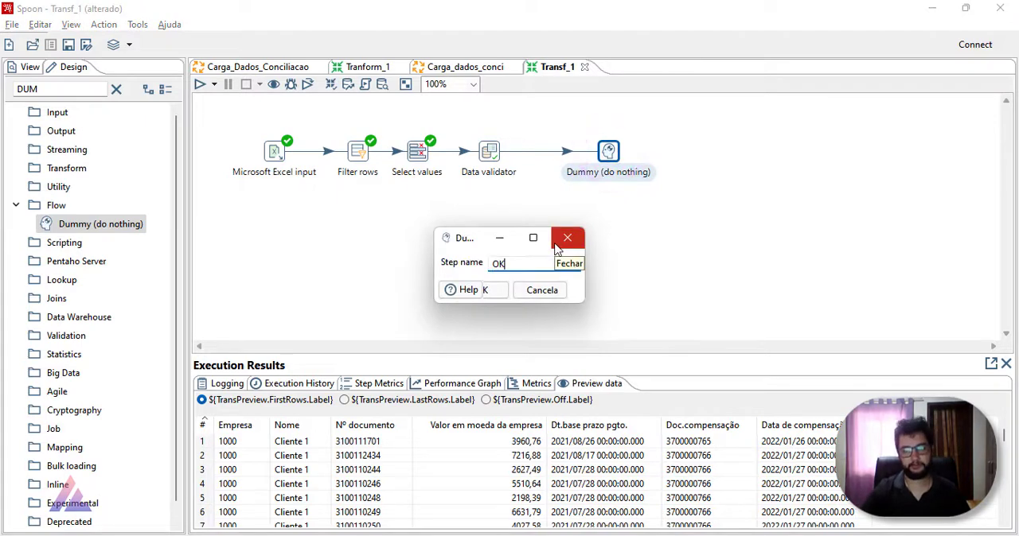
left_click(504, 289)
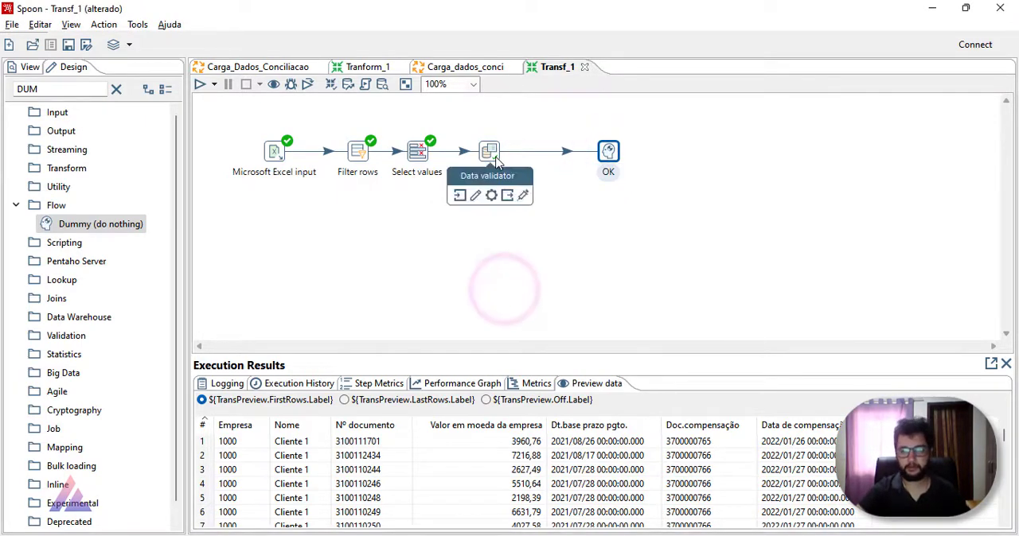
left_click_drag(488, 152, 501, 152)
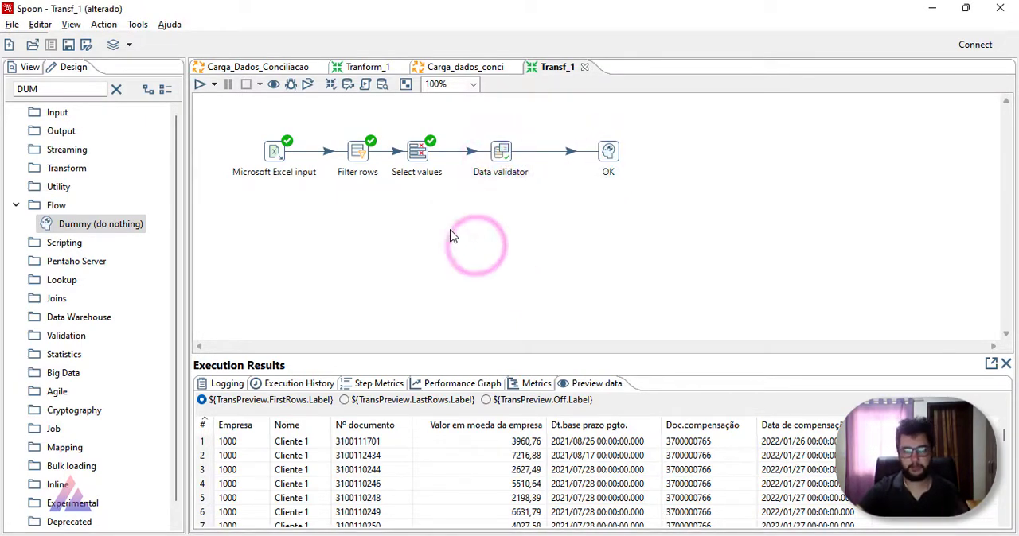
left_click(116, 89)
left_click(78, 93)
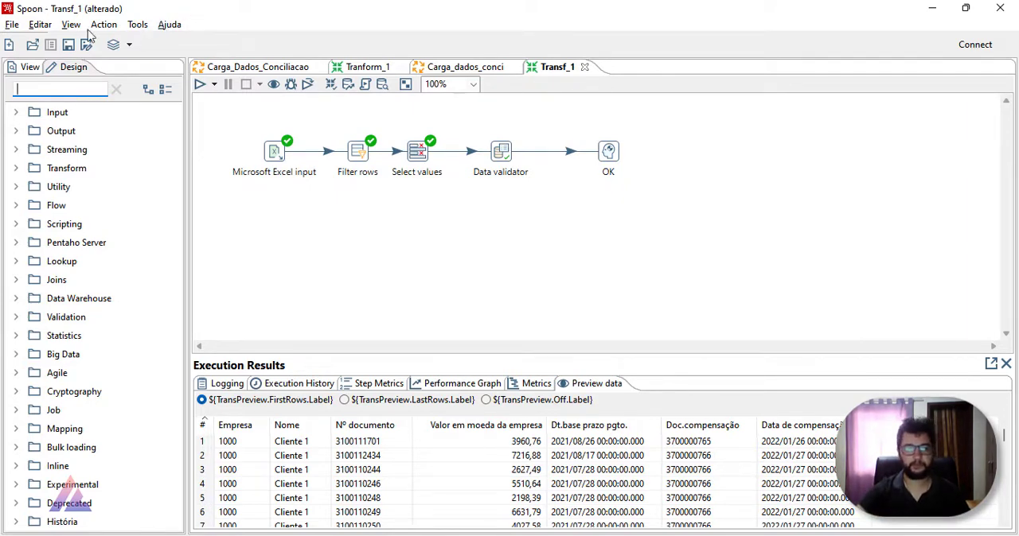
Step: Open the transformation referenced by Validando_Browser in Carga_Dados_Conciliacao and examine its Split field to rows settings
left_click(291, 66)
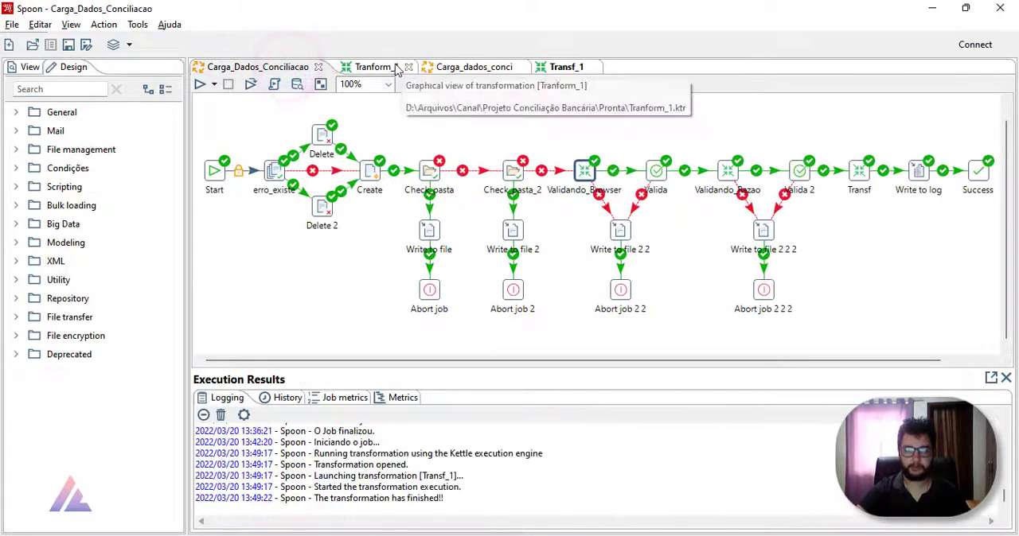
right_click(622, 192)
left_click(649, 227)
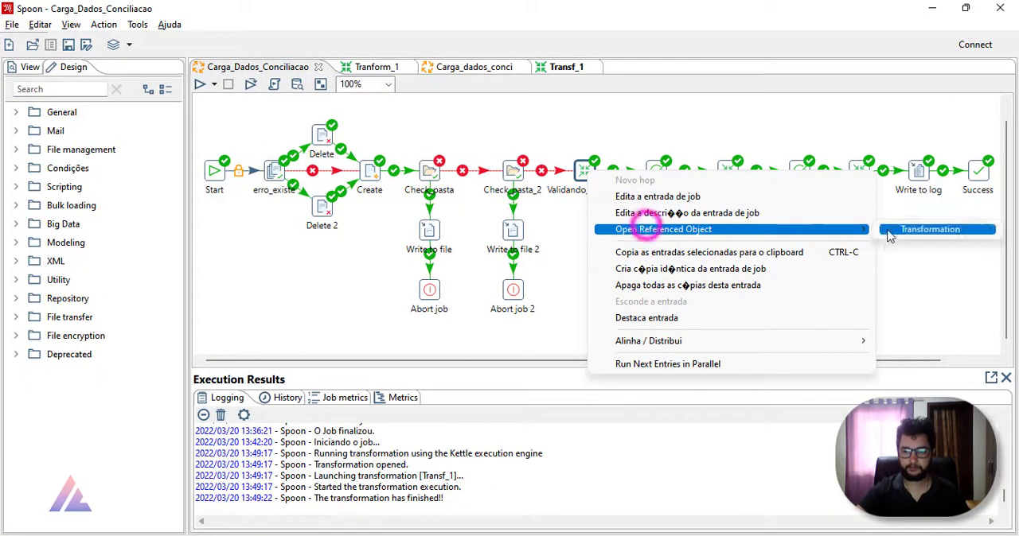
left_click(890, 230)
double_click(514, 244)
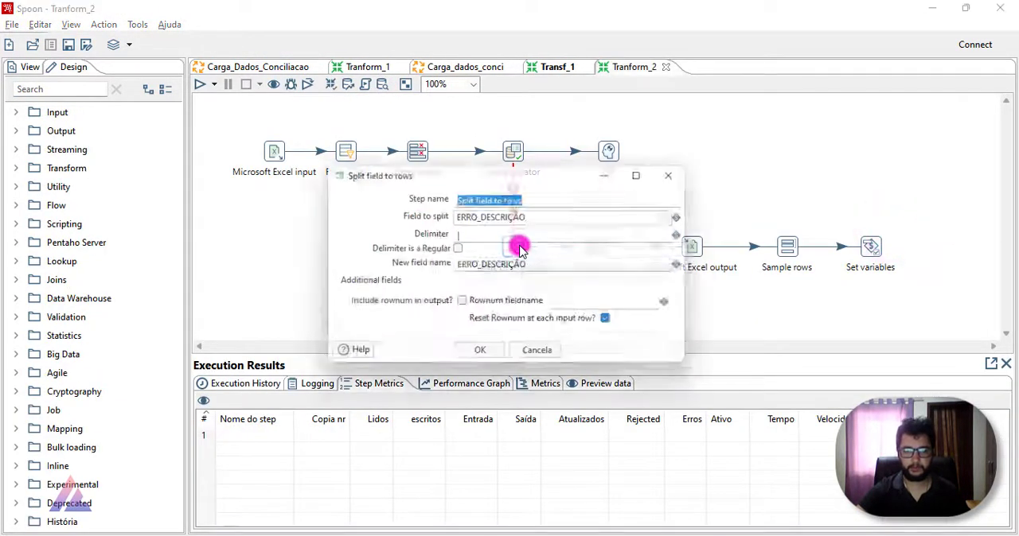
left_click(680, 171)
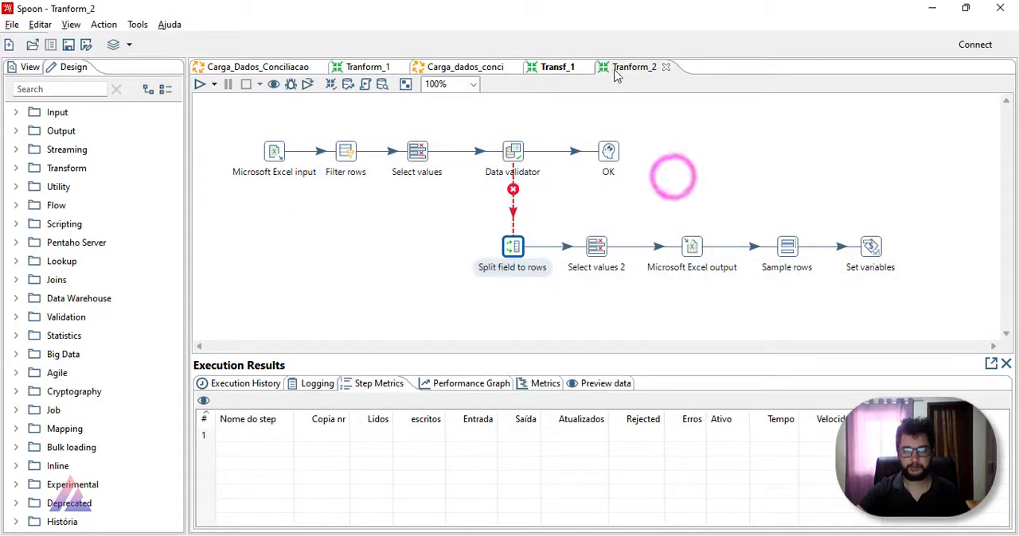
Step: Search the design palette for SPLI and place a Split field to rows step below the Data validator in Transf_1
left_click(552, 67)
left_click(70, 91)
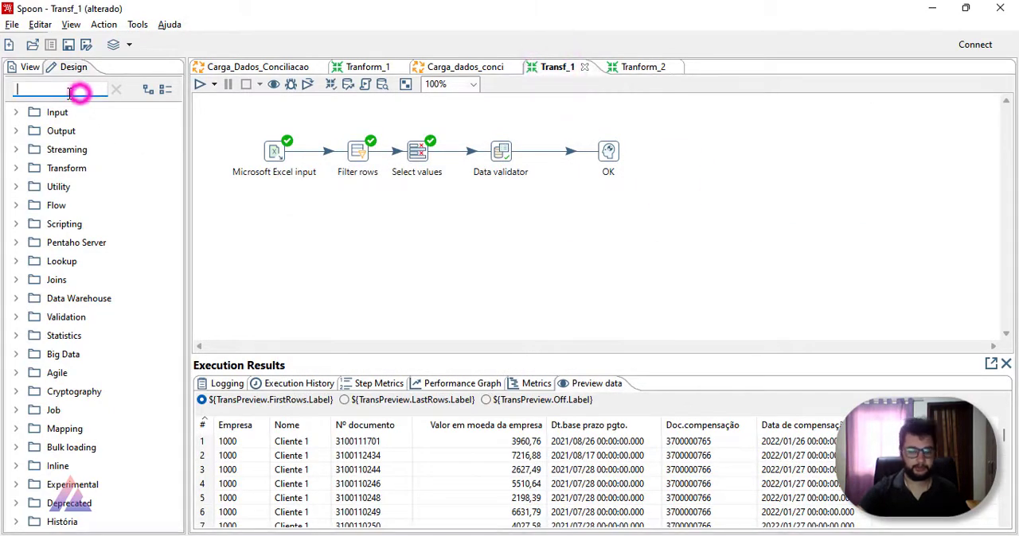
type("SPLI")
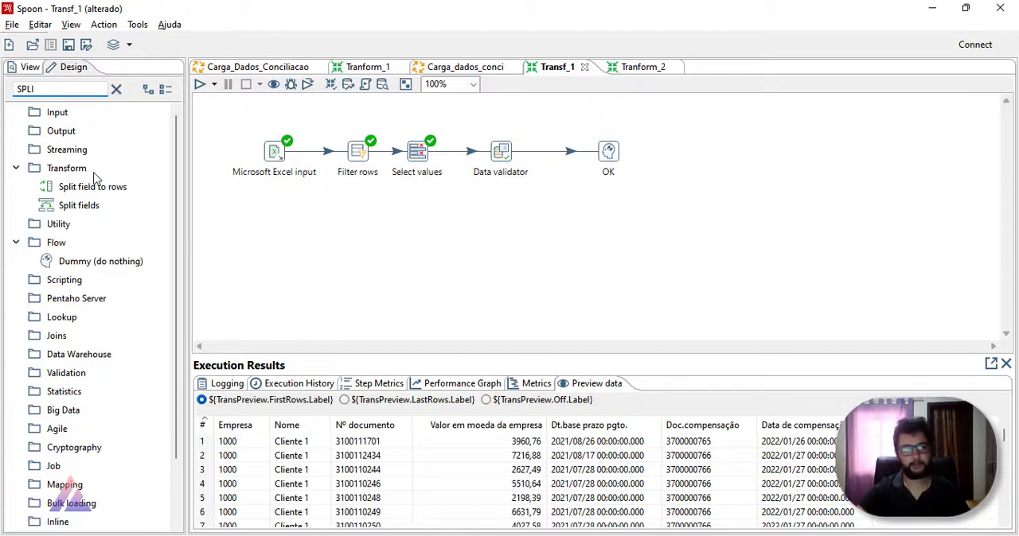
left_click_drag(92, 186, 514, 219)
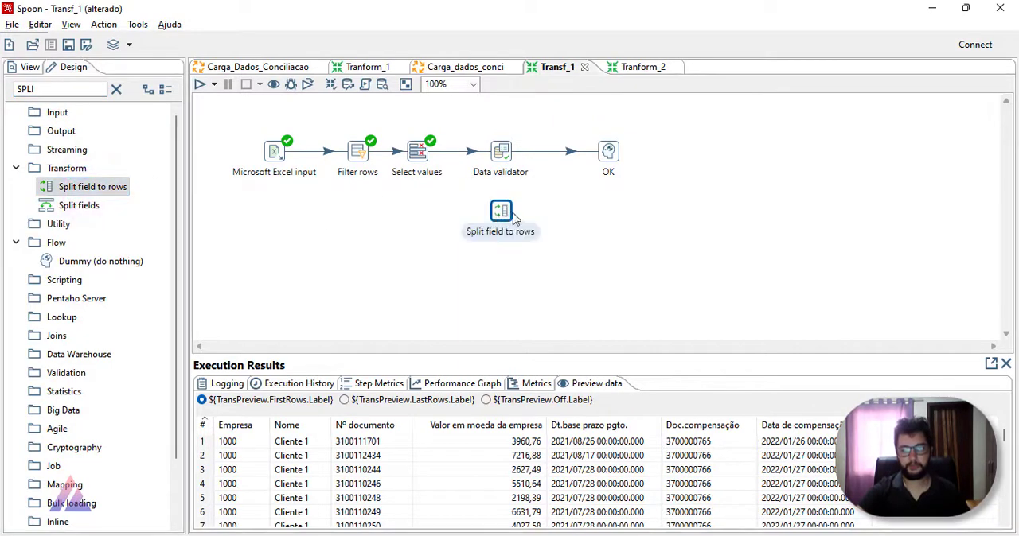
Step: Connect the Data validator to Split field to rows as its error handling output, choosing to copy rows
left_click_drag(501, 151, 503, 211)
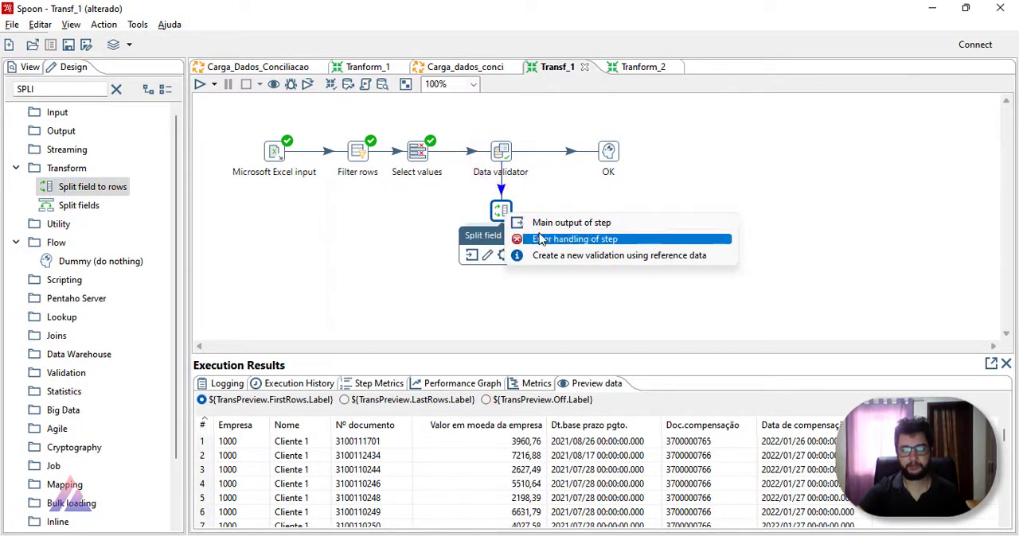
left_click(539, 224)
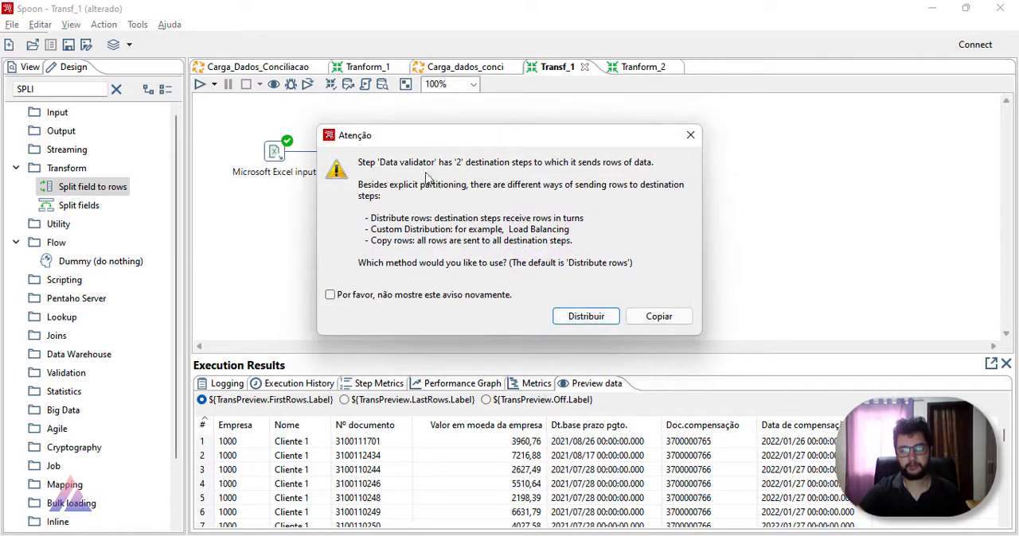
left_click_drag(482, 141, 434, 238)
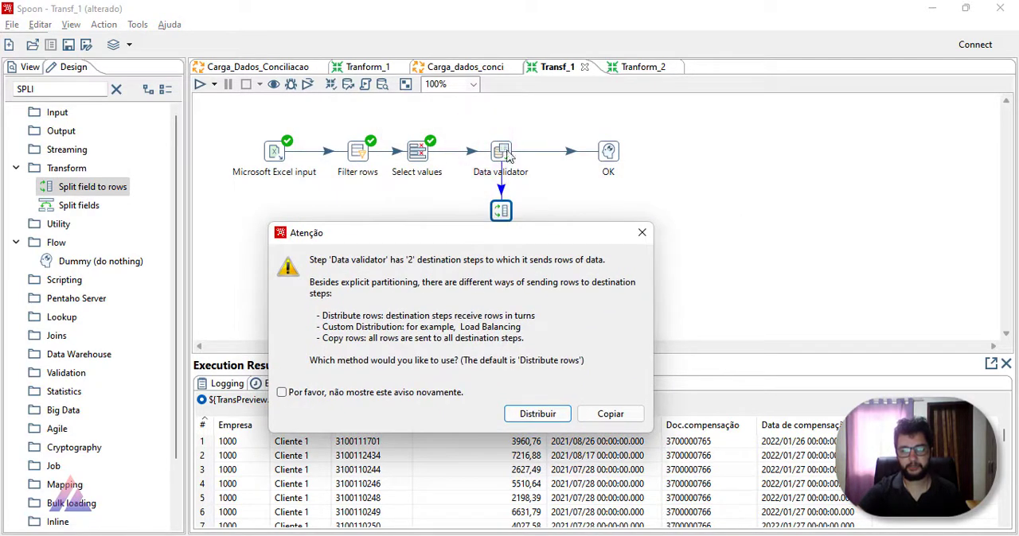
left_click(609, 414)
mouse_move(501, 210)
left_mouse_down()
mouse_move(500, 234)
mouse_move(501, 222)
left_mouse_up()
left_click(583, 312)
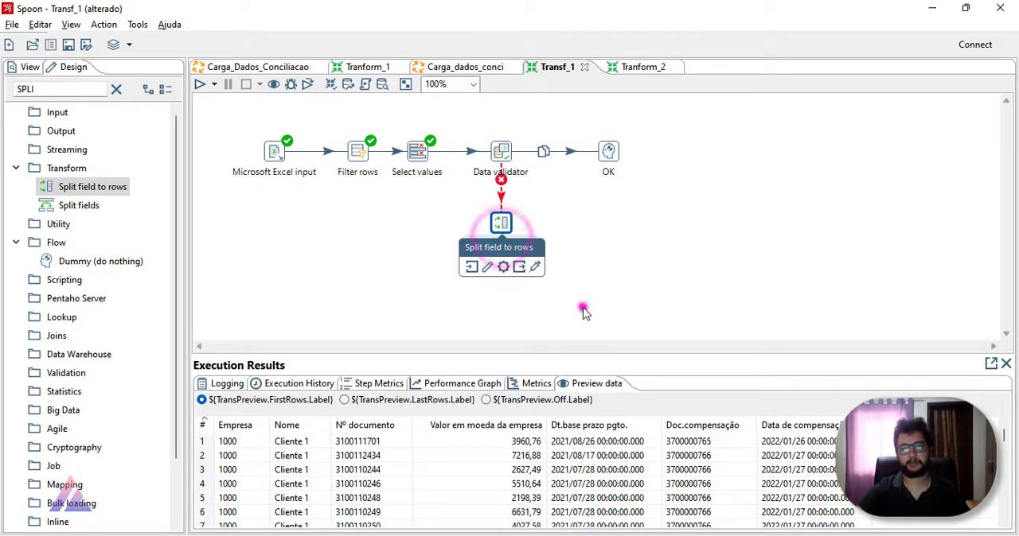
Step: Examine the error concatenation separator in the Data validator settings, leaving the settings without saving
double_click(515, 151)
left_click(601, 215)
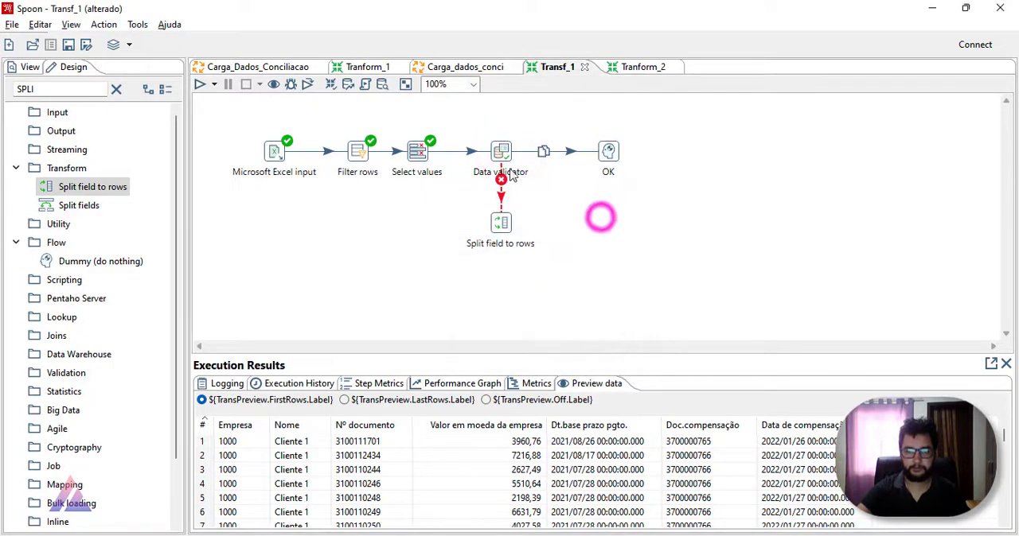
double_click(509, 159)
left_click(636, 72)
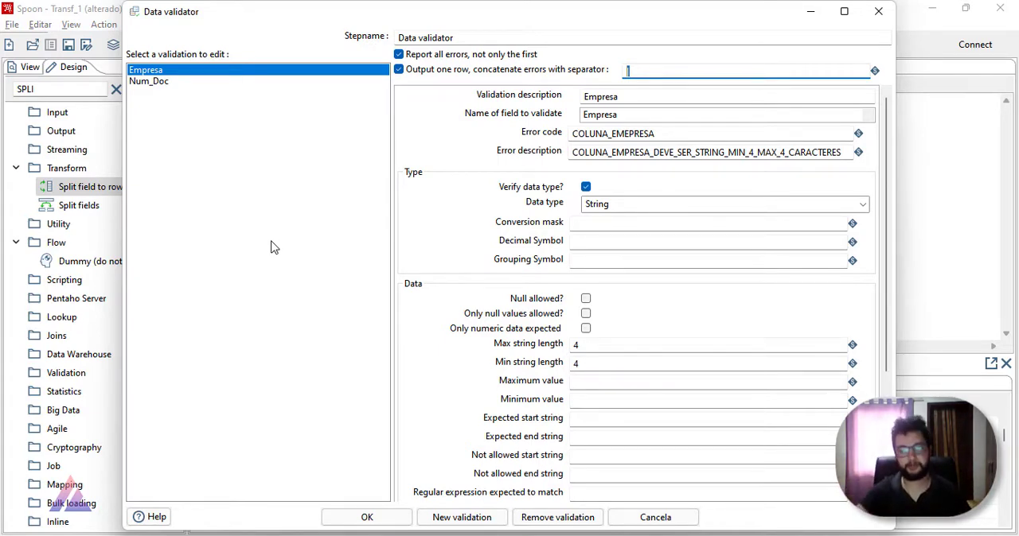
left_click(875, 11)
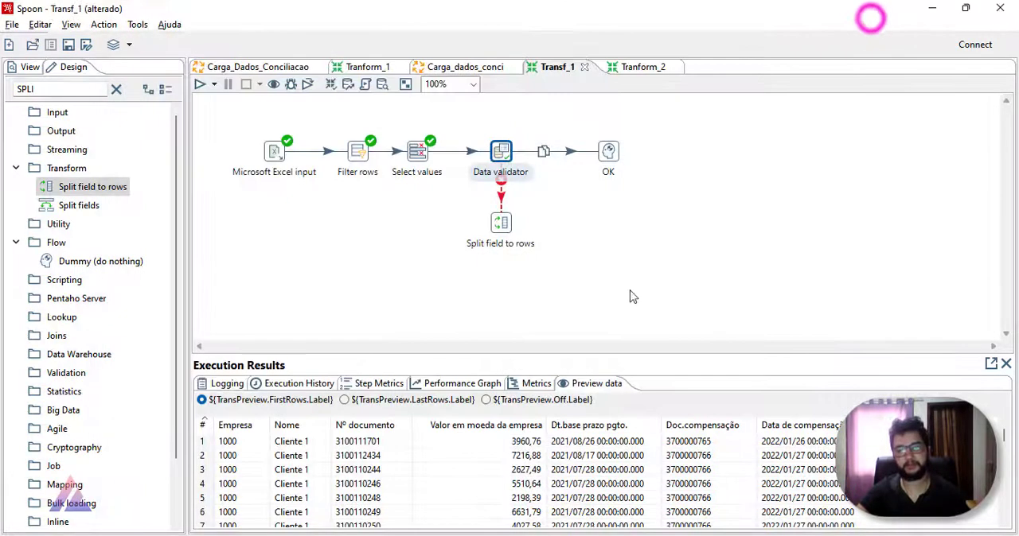
Step: Check which fields the Split field to rows step offers for splitting, and close its settings without changes
double_click(500, 223)
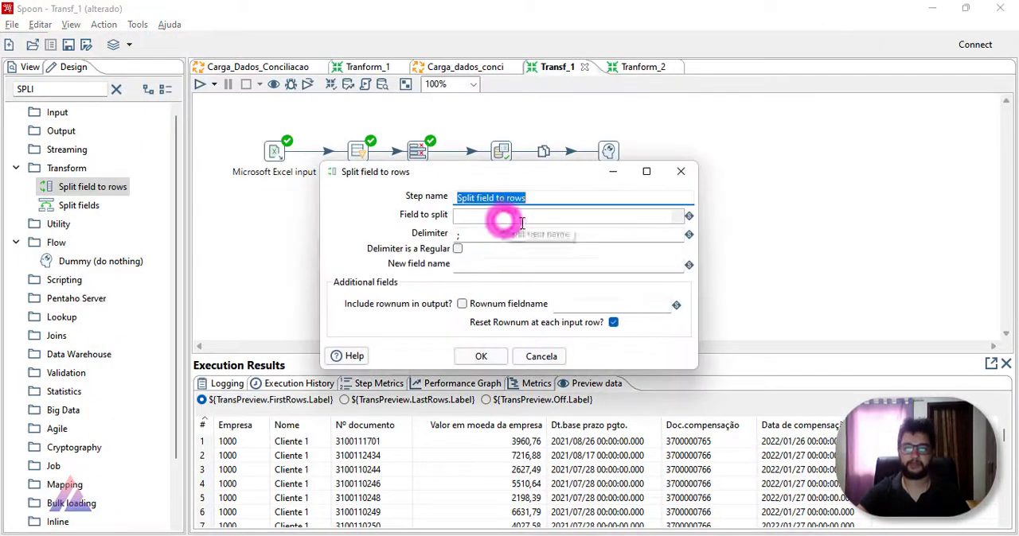
left_click(683, 217)
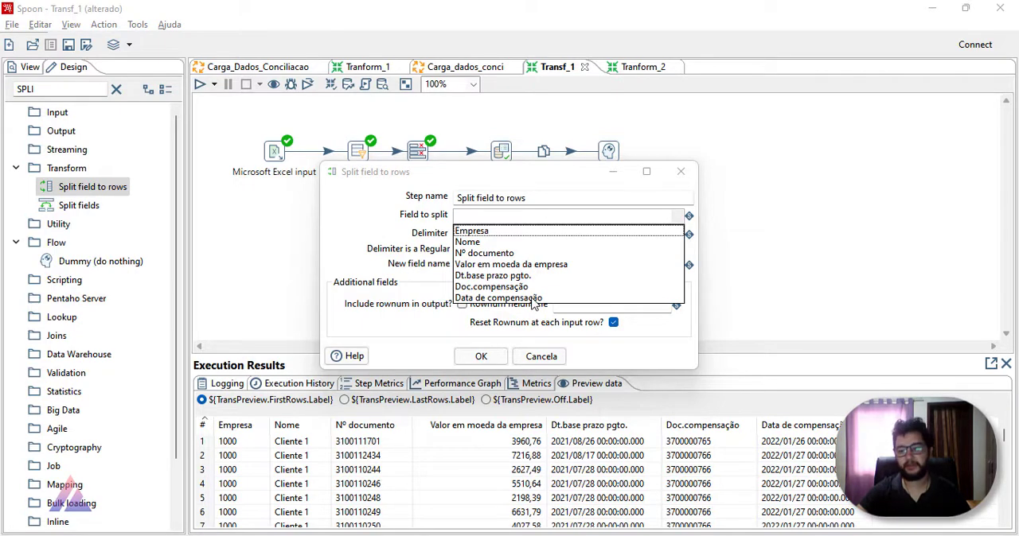
left_click(807, 270)
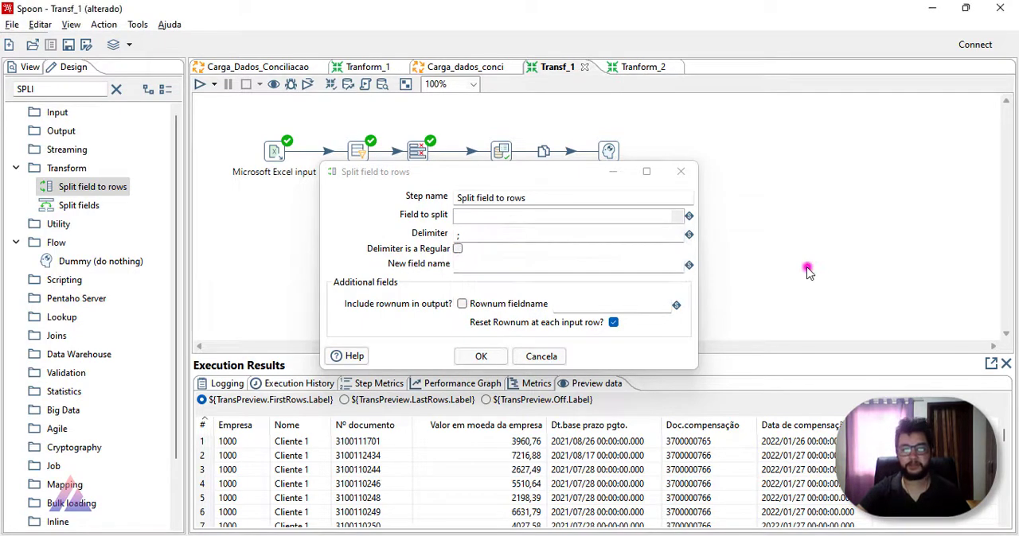
left_click(680, 171)
left_click(621, 253)
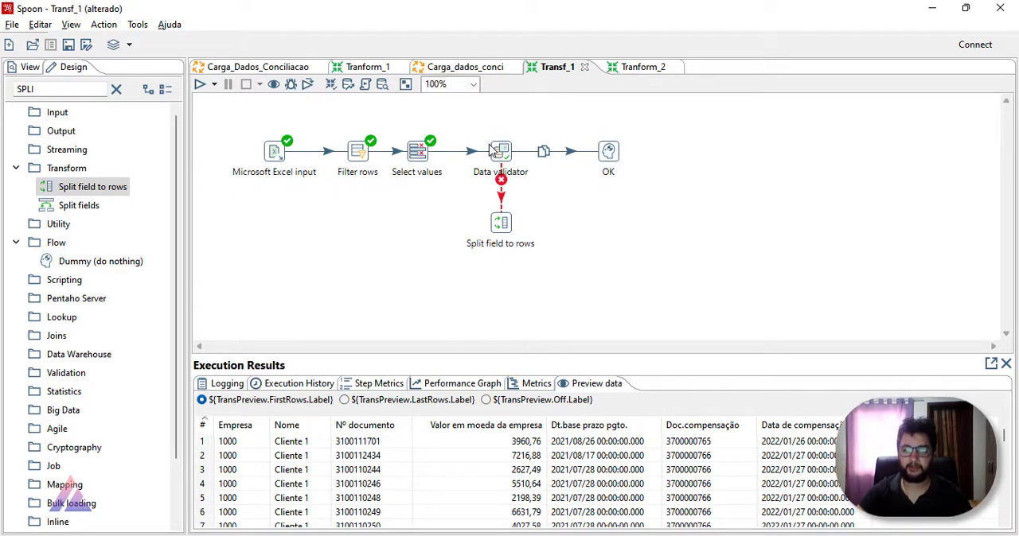
Step: Capture a screen snip of the Data validator's error handling settings in Tranform_2, and close the settings
left_click(493, 153)
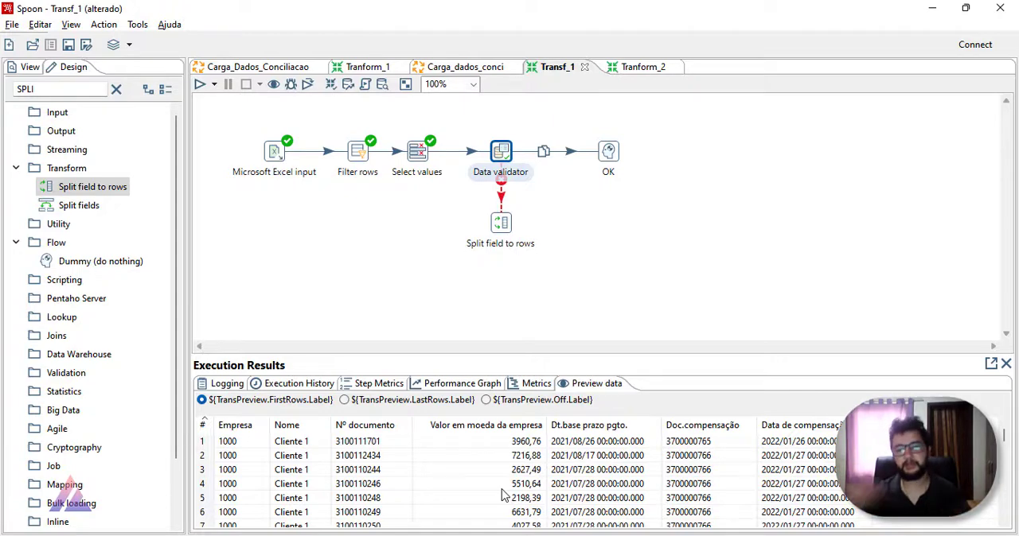
left_click(386, 239)
left_click(623, 68)
right_click(513, 156)
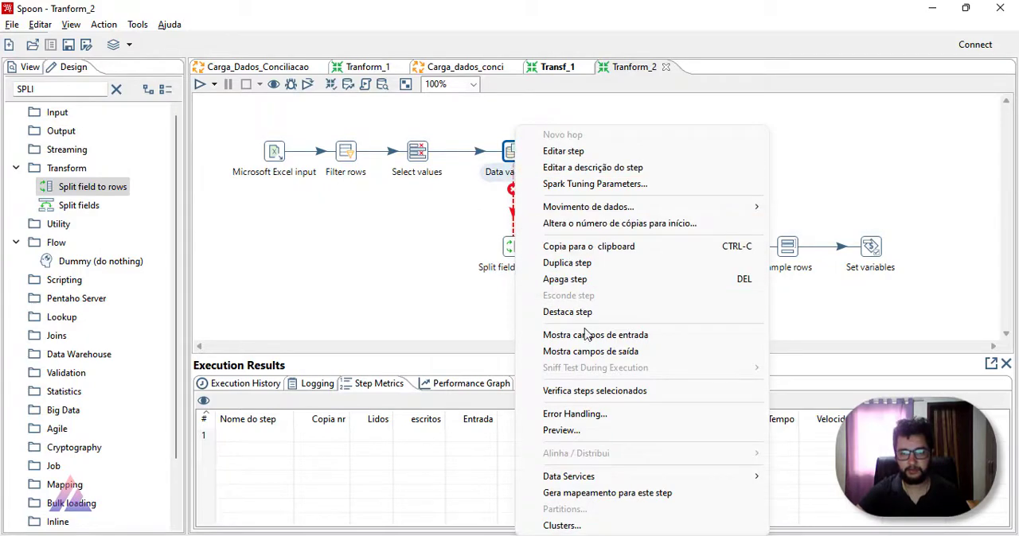
left_click(596, 415)
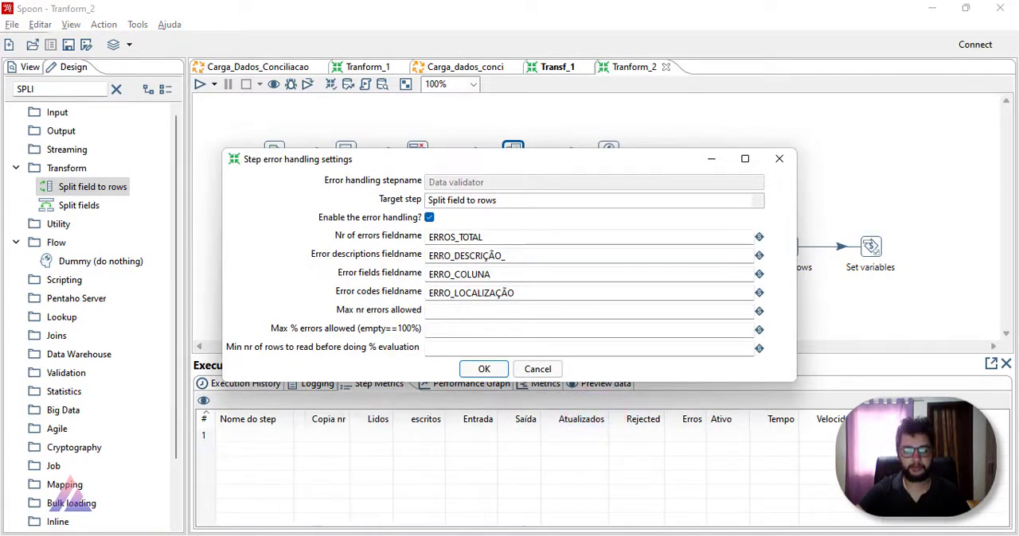
left_click(190, 87)
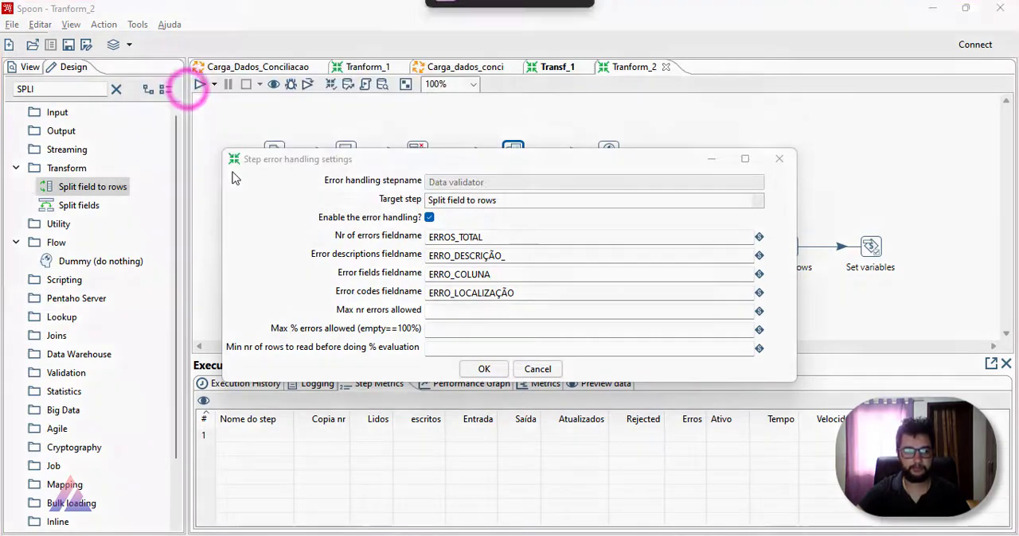
left_click_drag(212, 145, 731, 383)
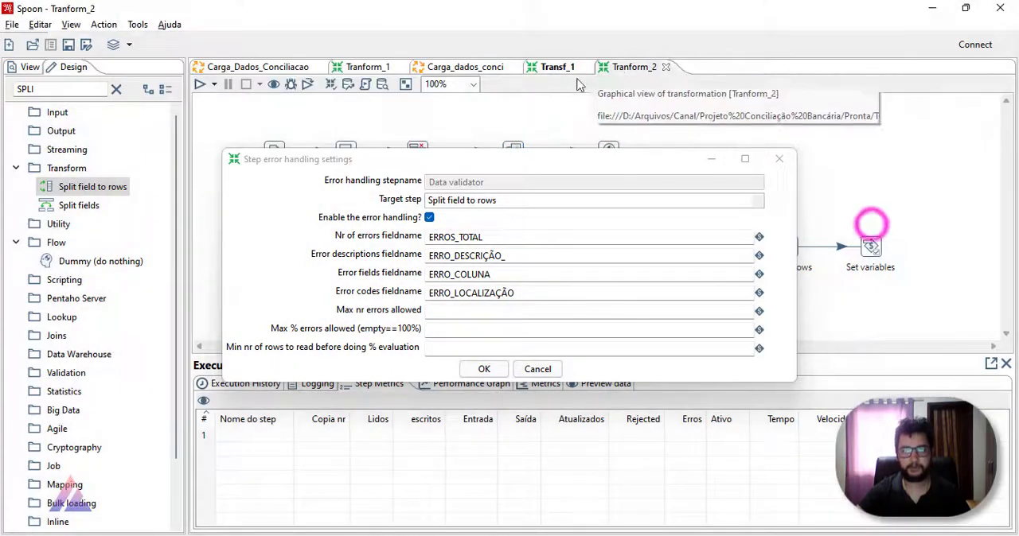
left_click(558, 67)
left_click(649, 68)
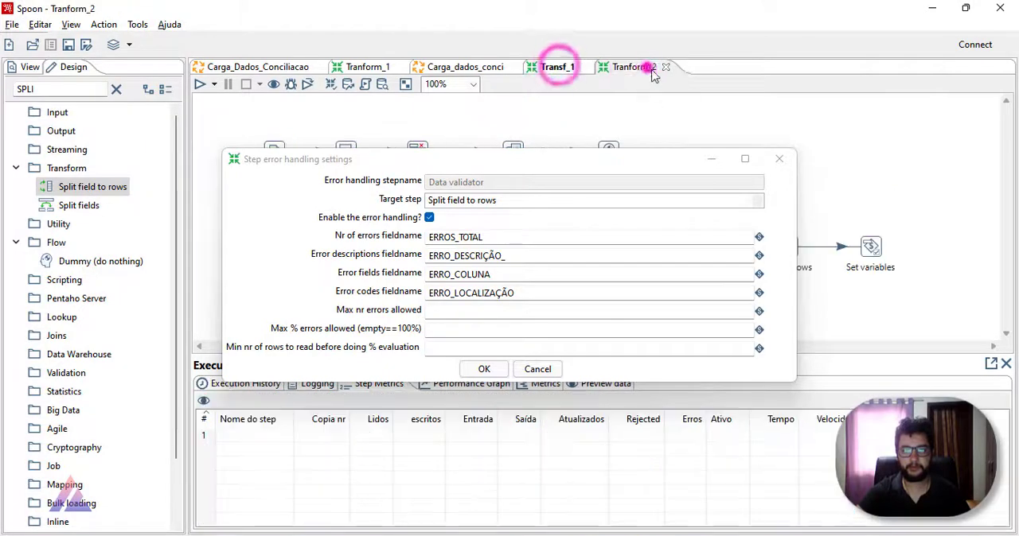
left_click(777, 157)
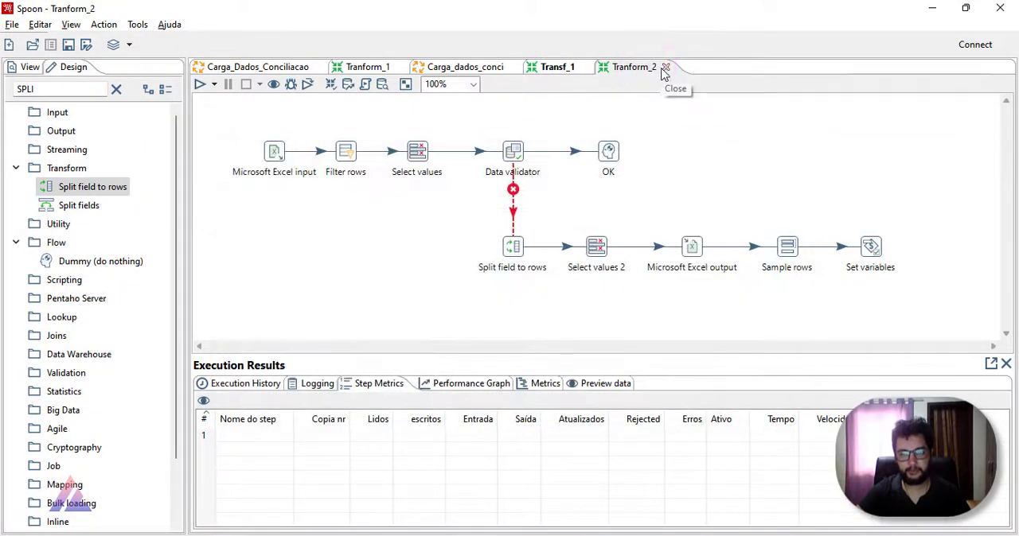
left_click(559, 67)
left_click(651, 68)
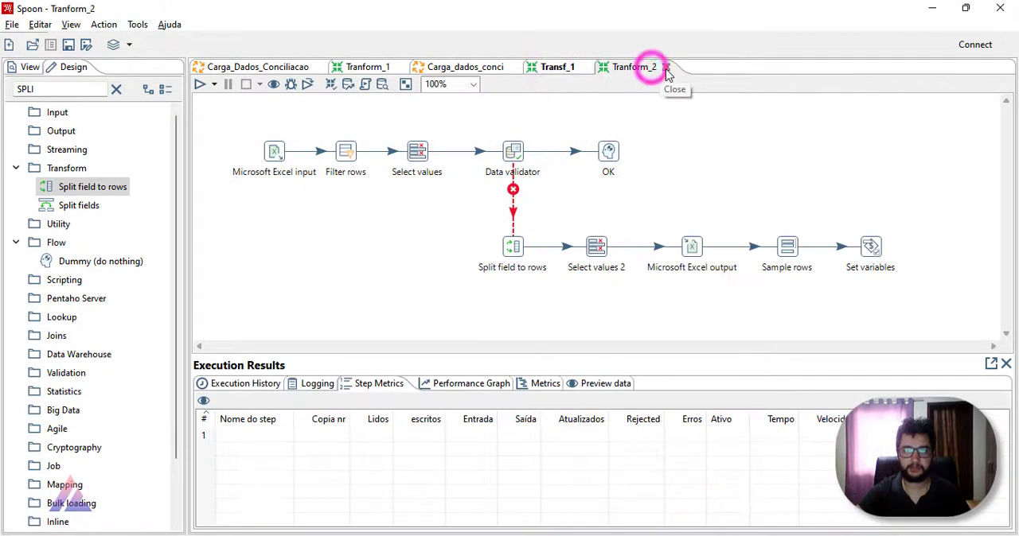
Step: Close Tranform_2 and choose Split field to rows as the target step in the Data validator's error handling settings in Transf_1
left_click(667, 70)
mouse_move(510, 224)
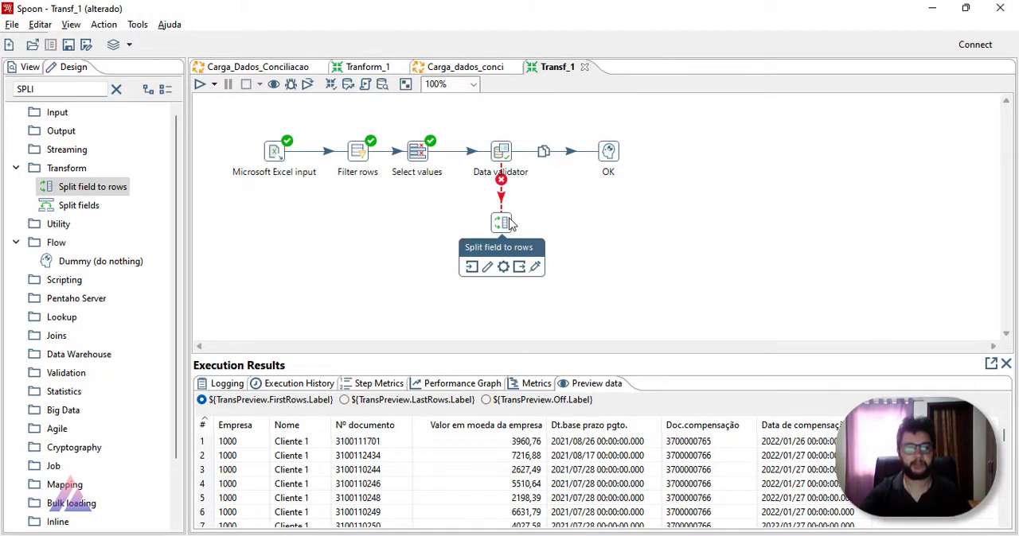
right_click(504, 159)
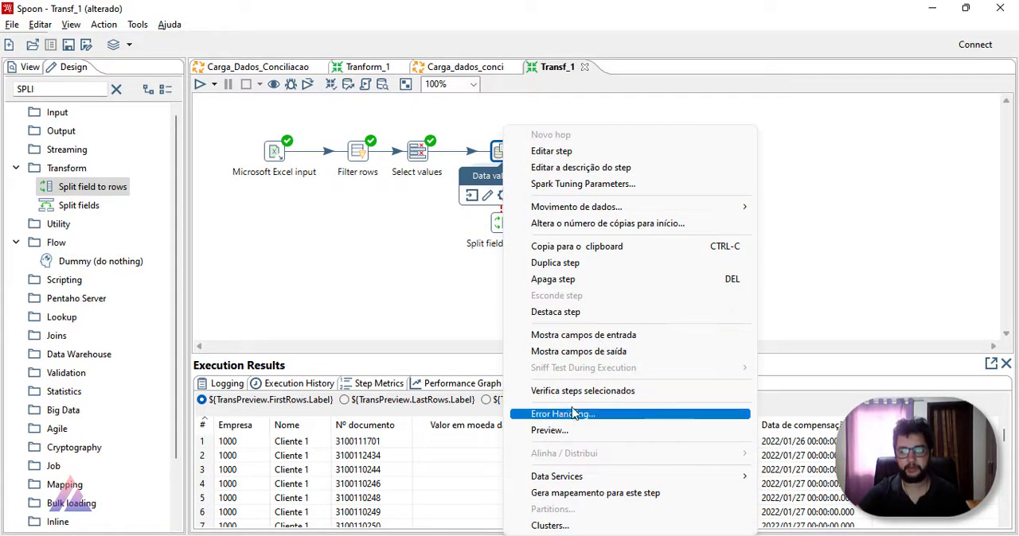
left_click(593, 421)
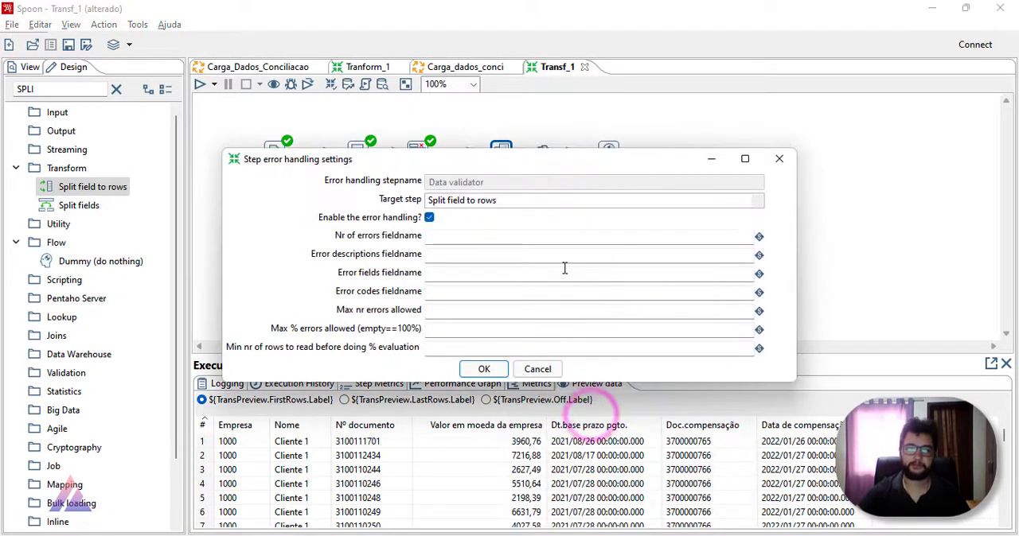
key("alt+Tab")
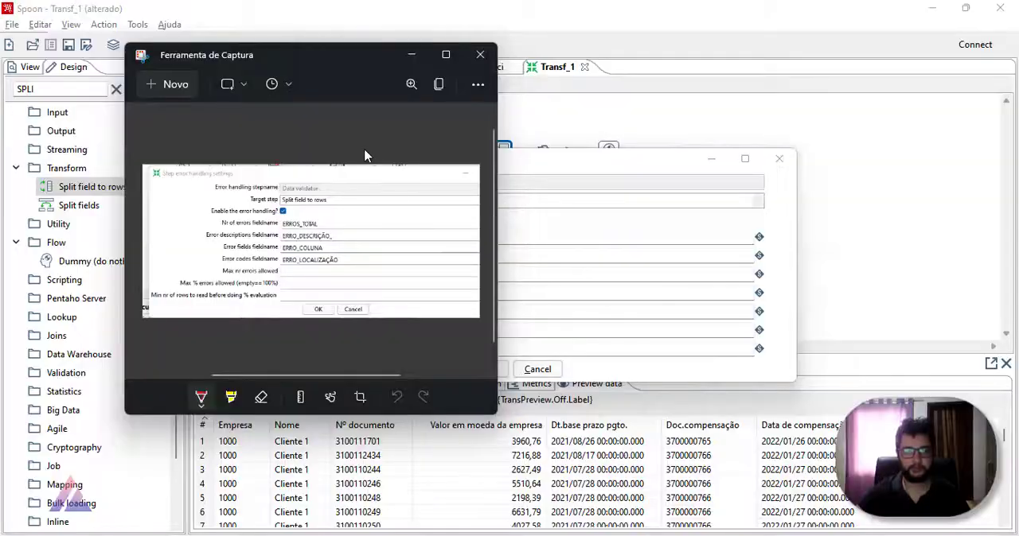
left_click_drag(327, 62, 202, 87)
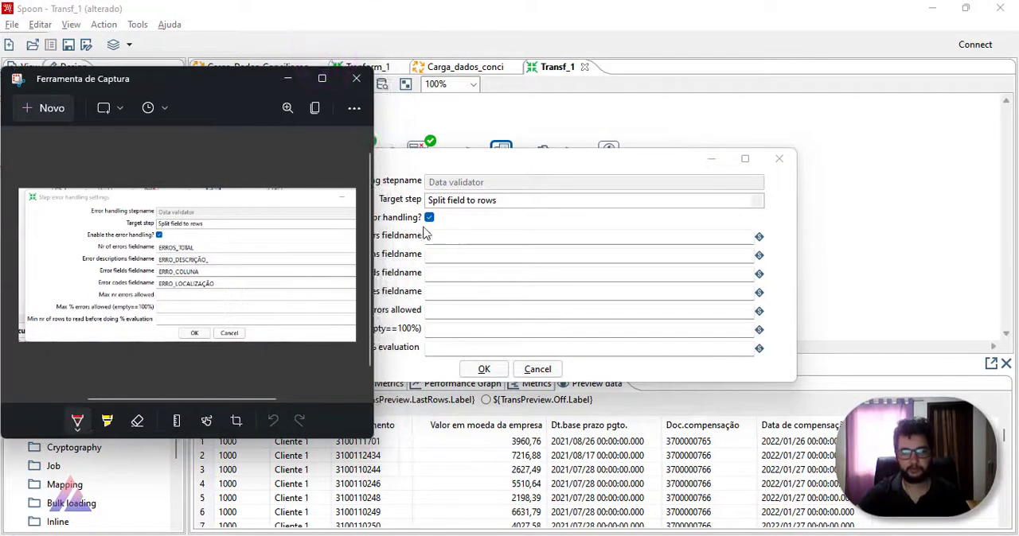
left_click(528, 204)
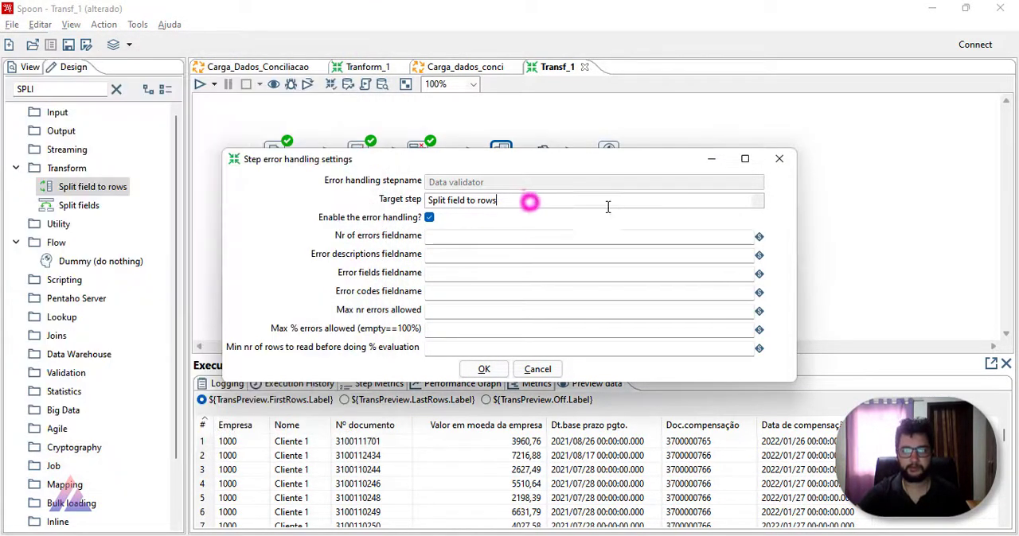
left_click(749, 201)
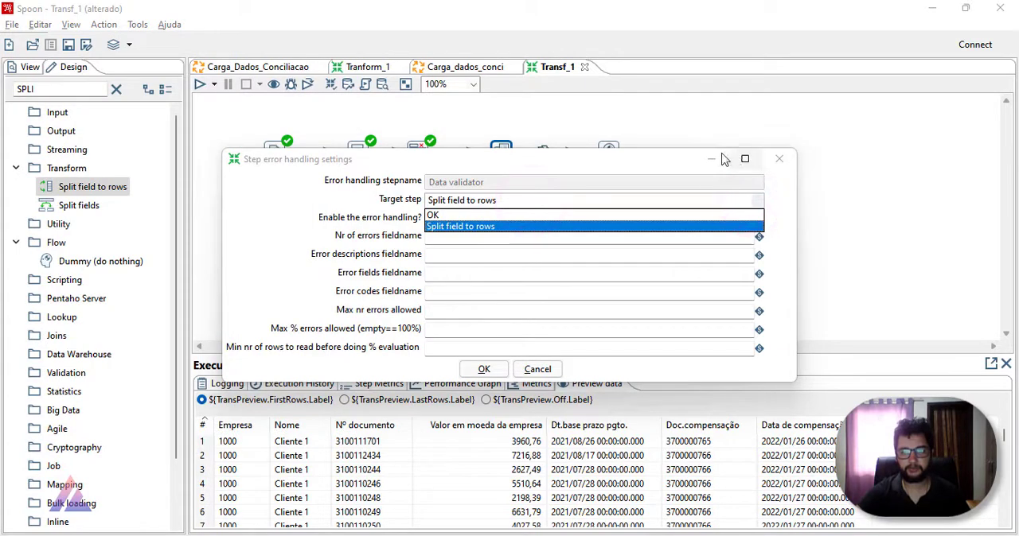
left_click(456, 227)
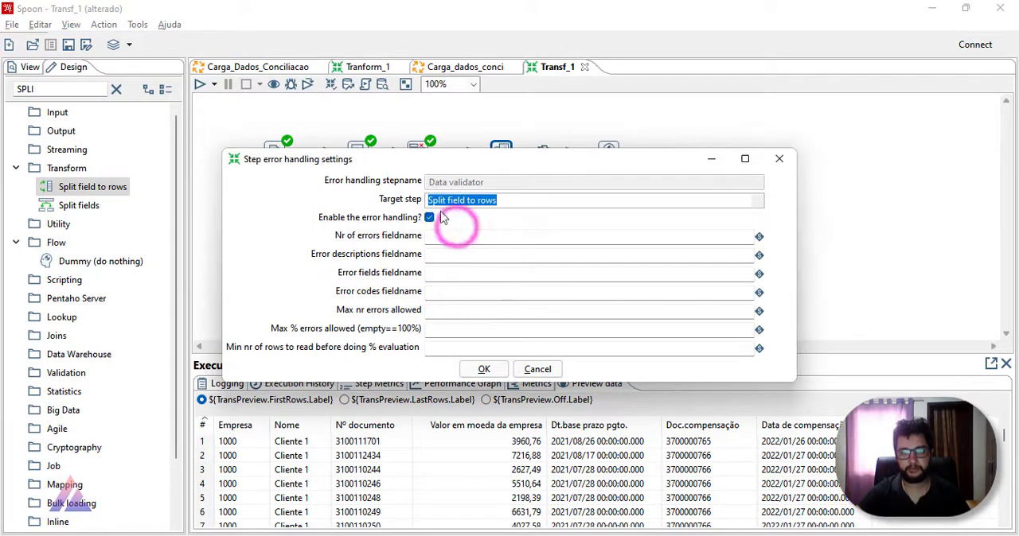
Step: Set the number of errors fieldname to ERRO_TOTAL, using the captured snip as the naming reference
left_click(465, 237)
key("alt+Tab")
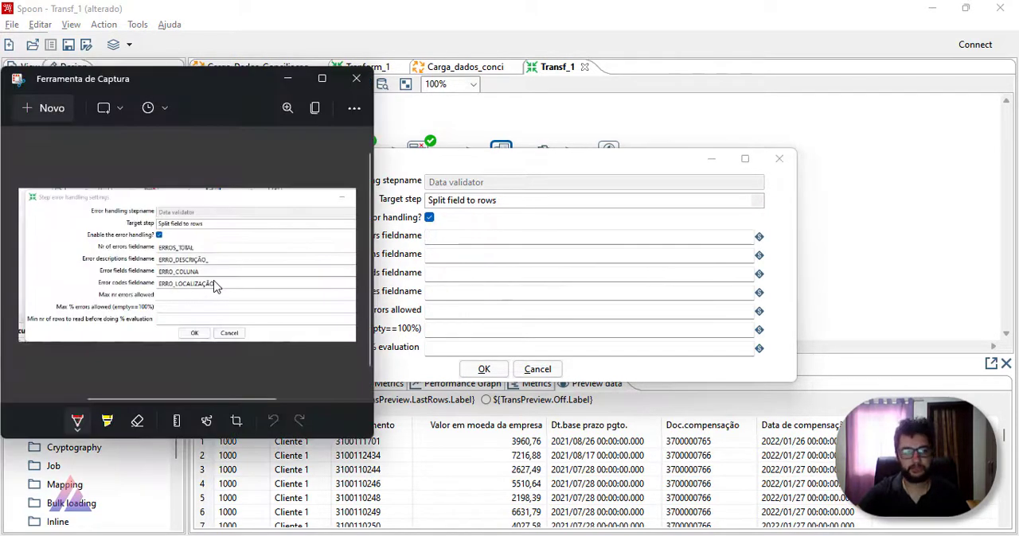
key("alt+Tab")
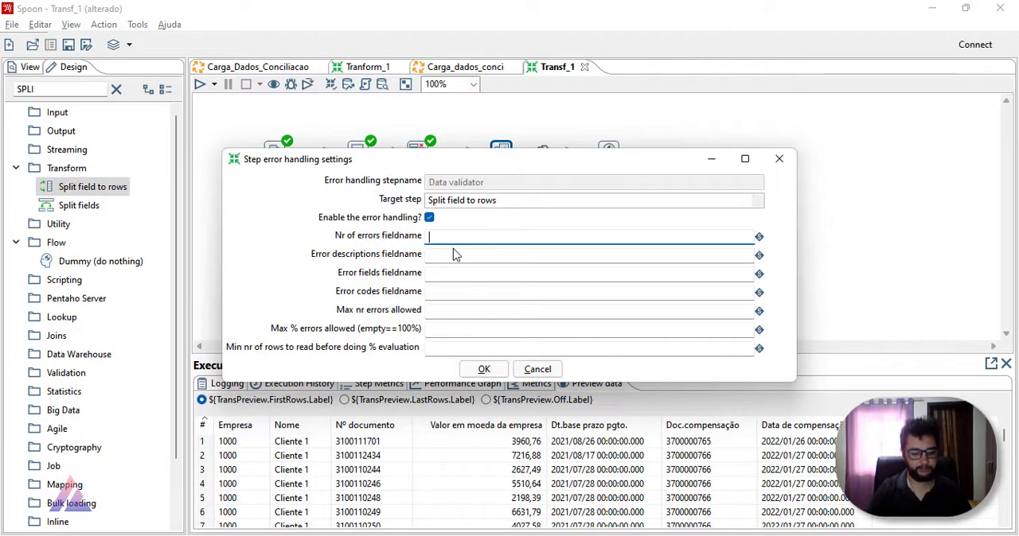
key("alt+Tab")
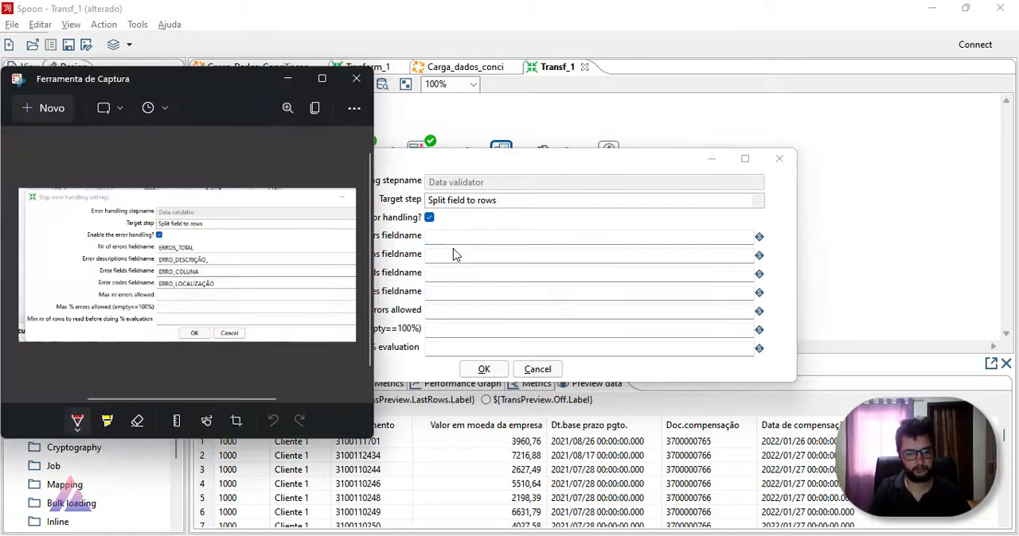
key("alt+Tab")
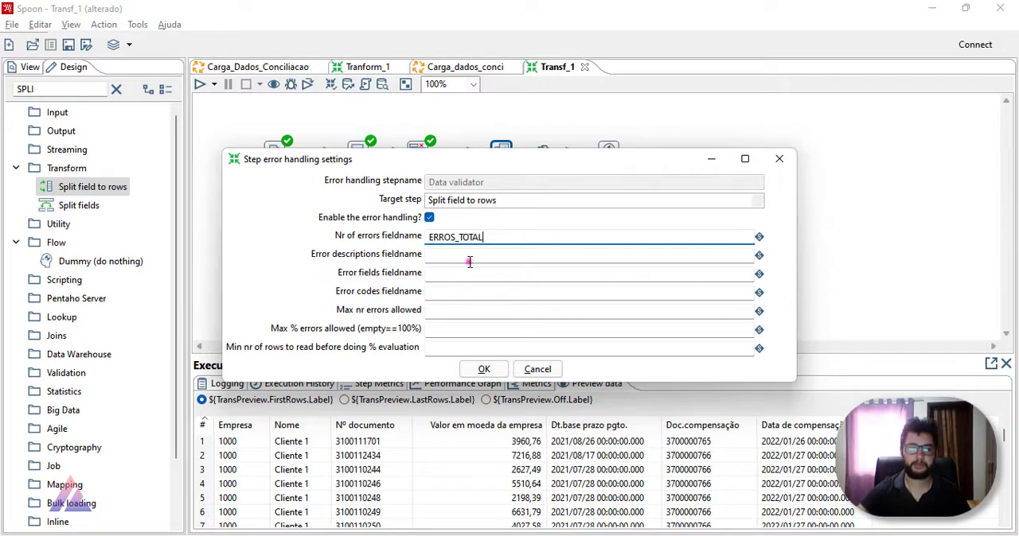
left_click(469, 259)
key("alt+Tab")
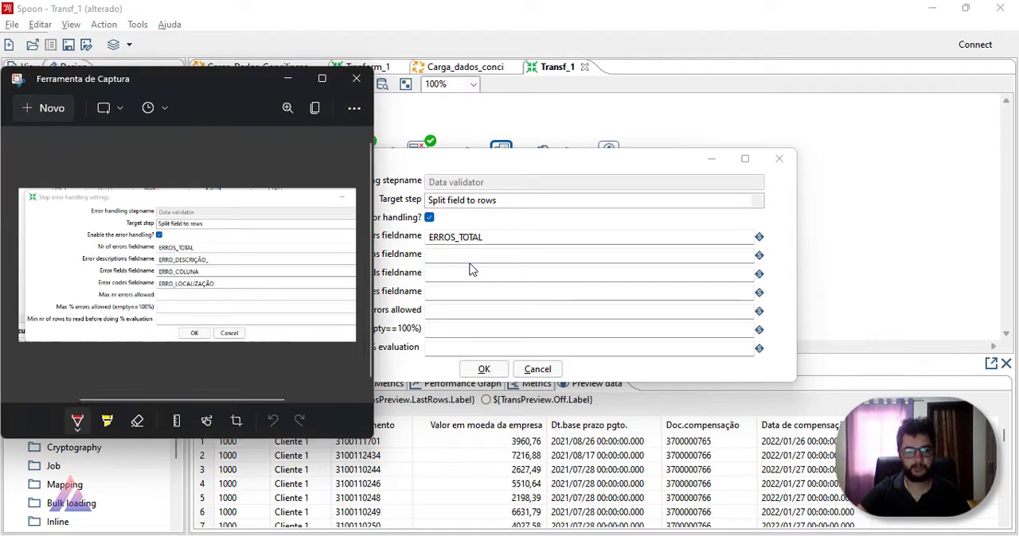
key("alt+Tab")
key("alt+Tab")
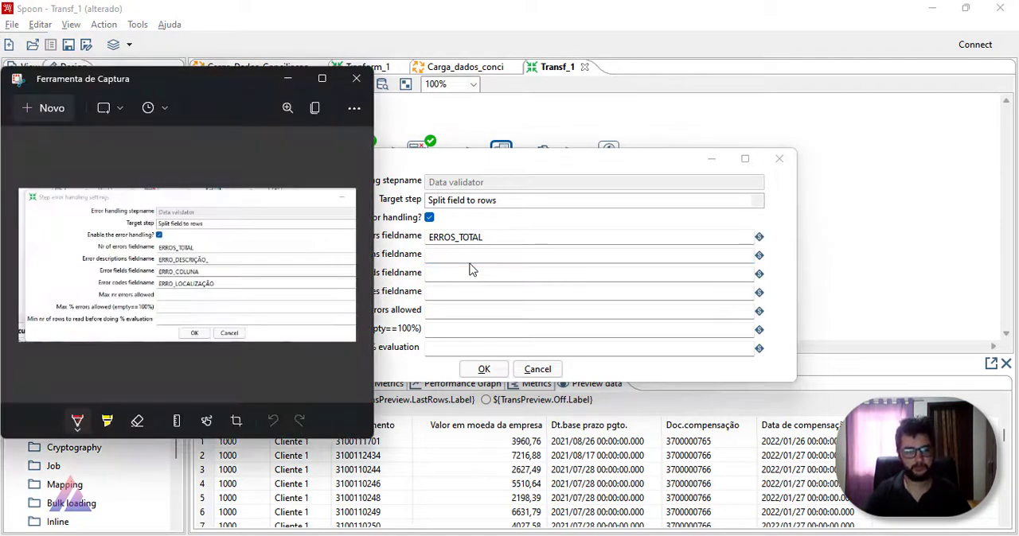
key("alt+Tab")
left_click_drag(455, 239, 459, 248)
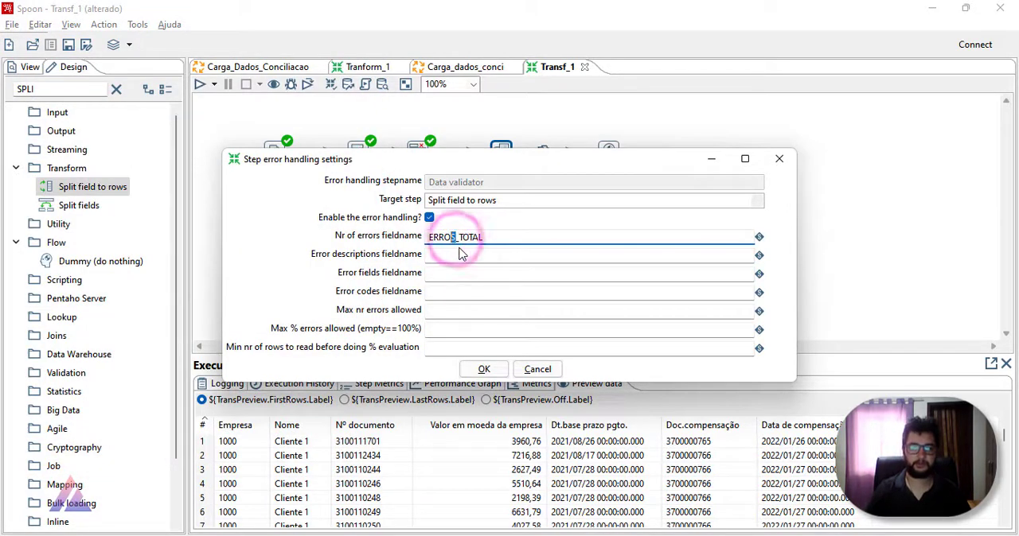
key("BackSpace")
Step: Set the error descriptions fieldname to ERRO_DESCRICAO_ and the error fields fieldname to ERRO_COLUNA
left_click(460, 254)
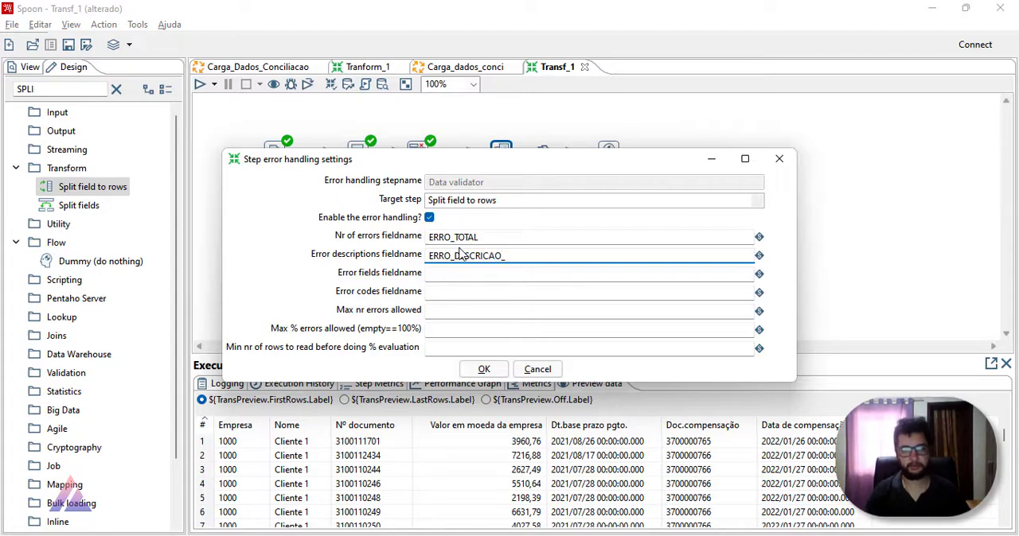
key("Tab")
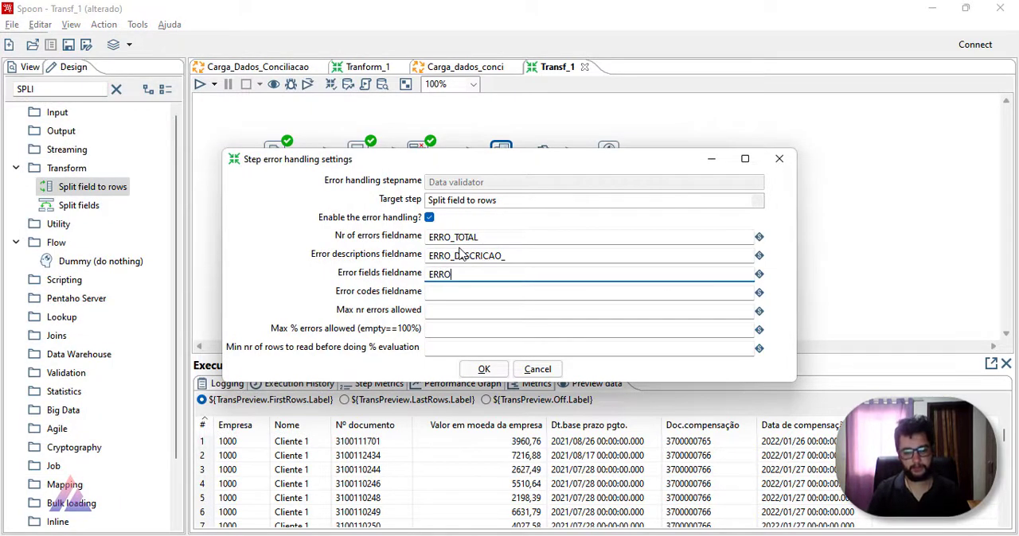
type("ERRO_COL")
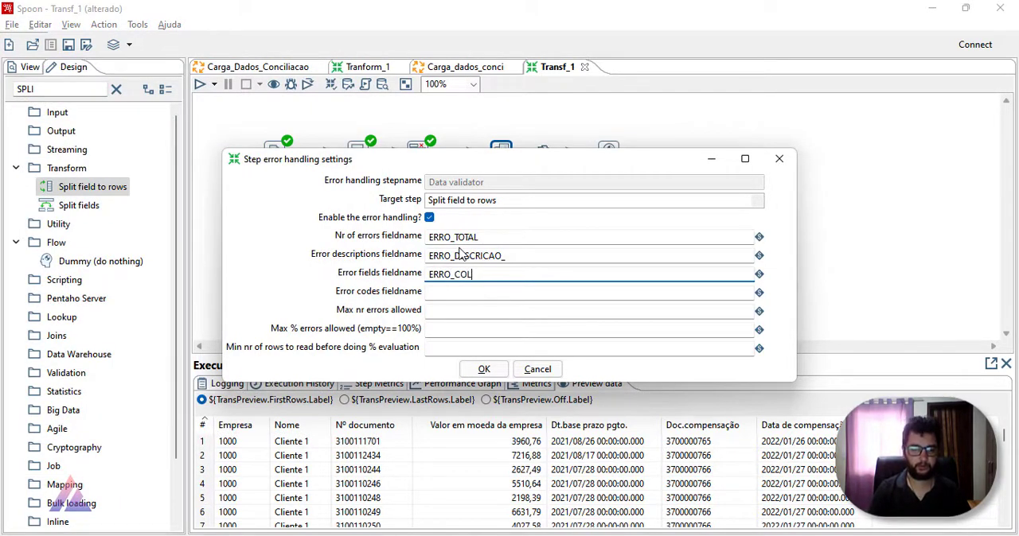
type("UBNA")
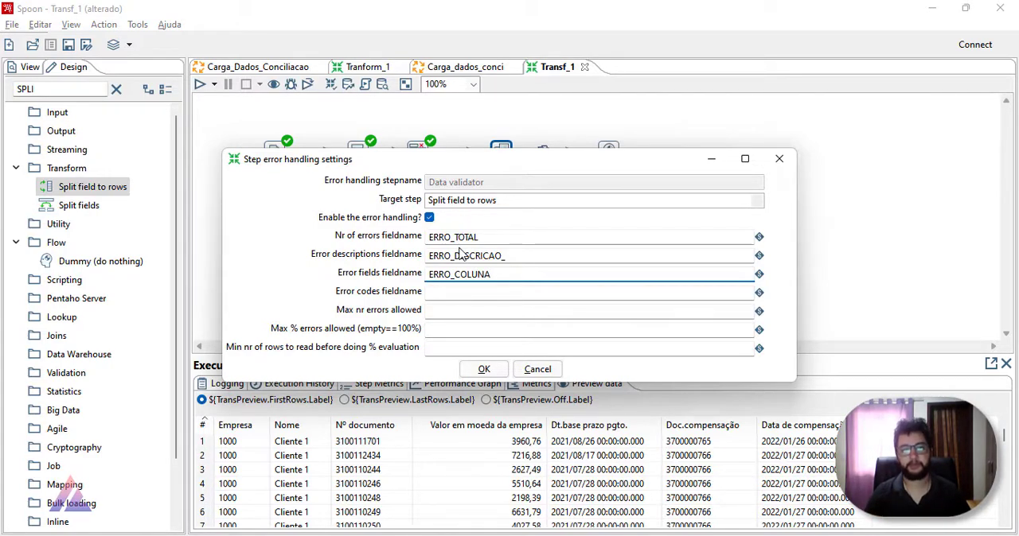
Step: Set the error codes fieldname to ERRO_LOCALIZACAO, accept the error handling settings, and save Transf_1
key("alt+Tab")
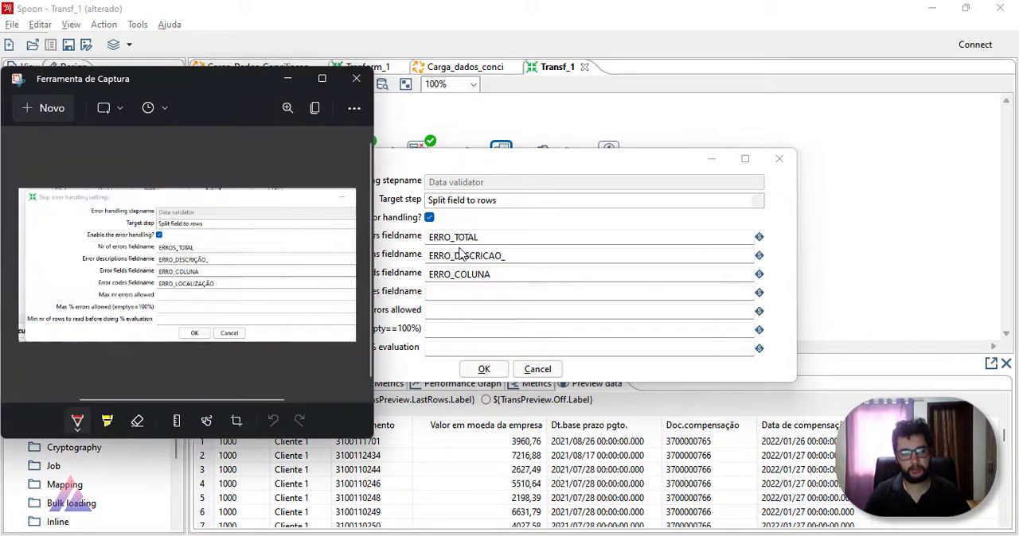
key("alt+Tab")
type("ERRO")
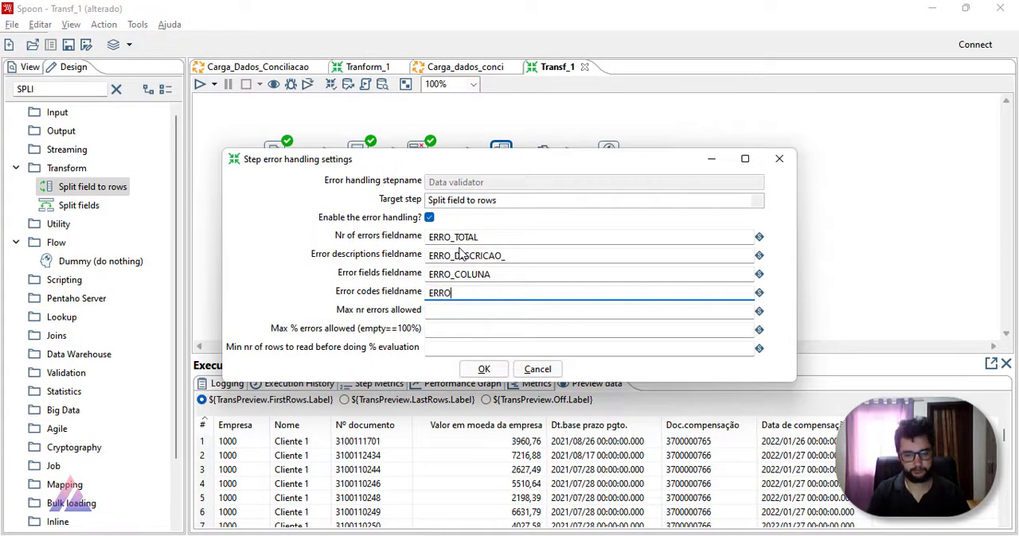
type("_LOC")
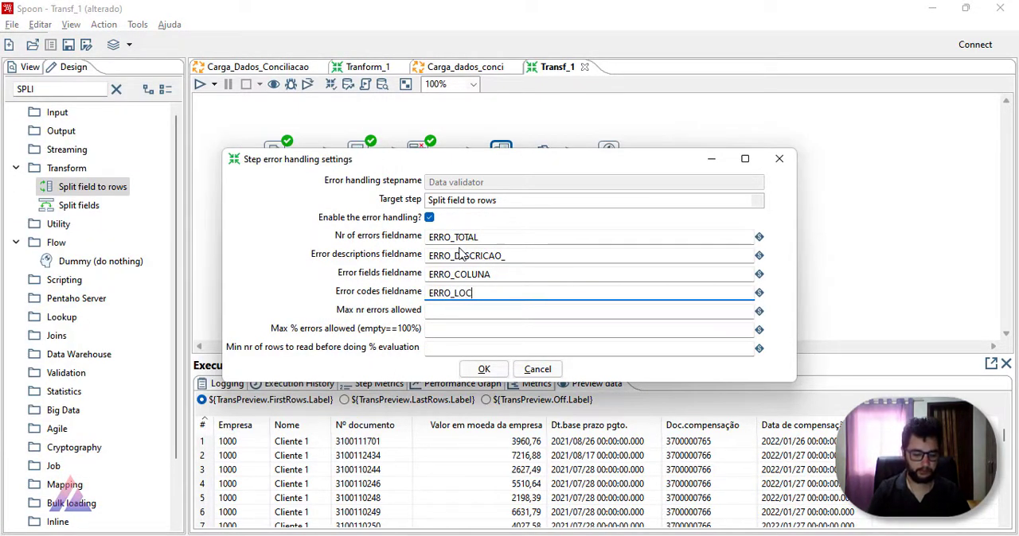
type("ALIZACAO")
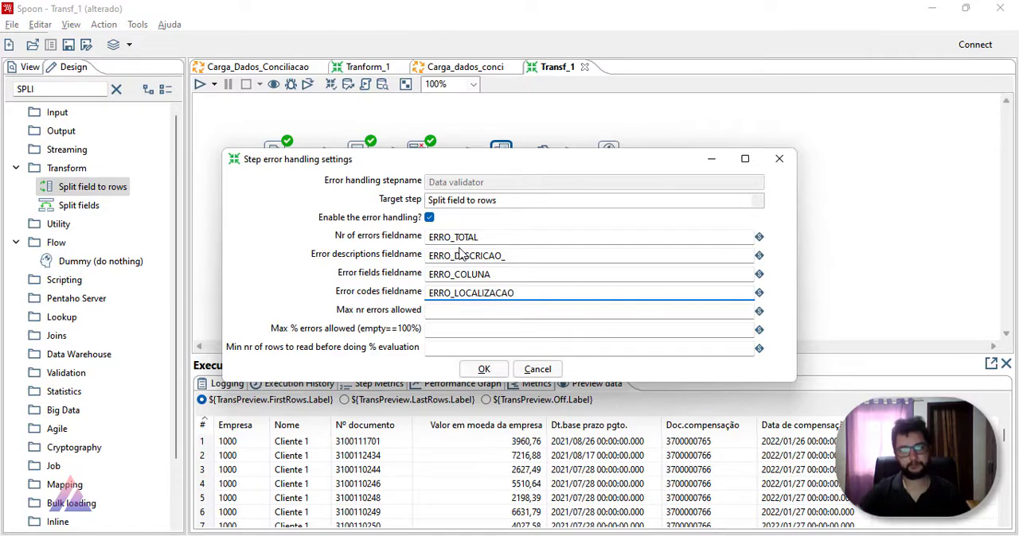
left_click(500, 367)
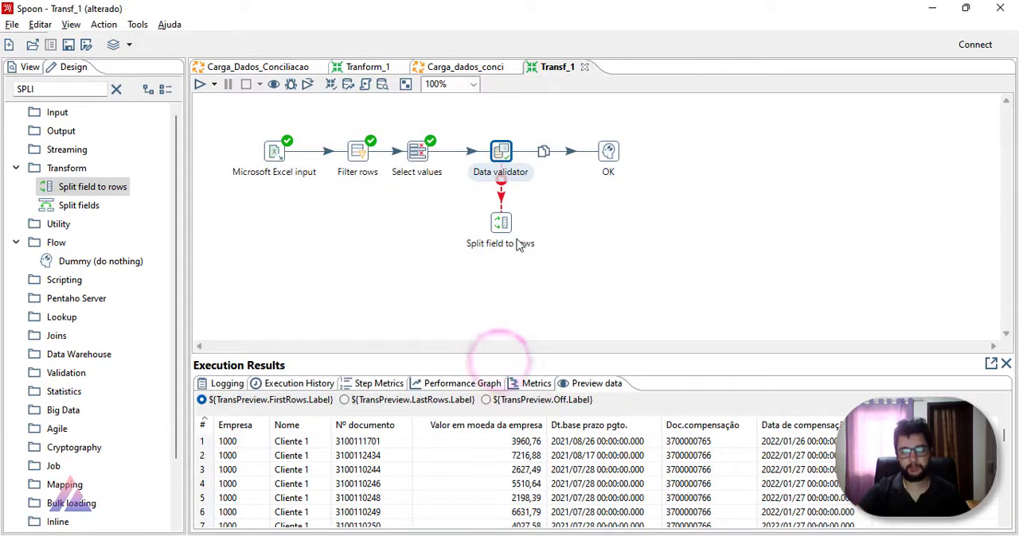
mouse_move(507, 227)
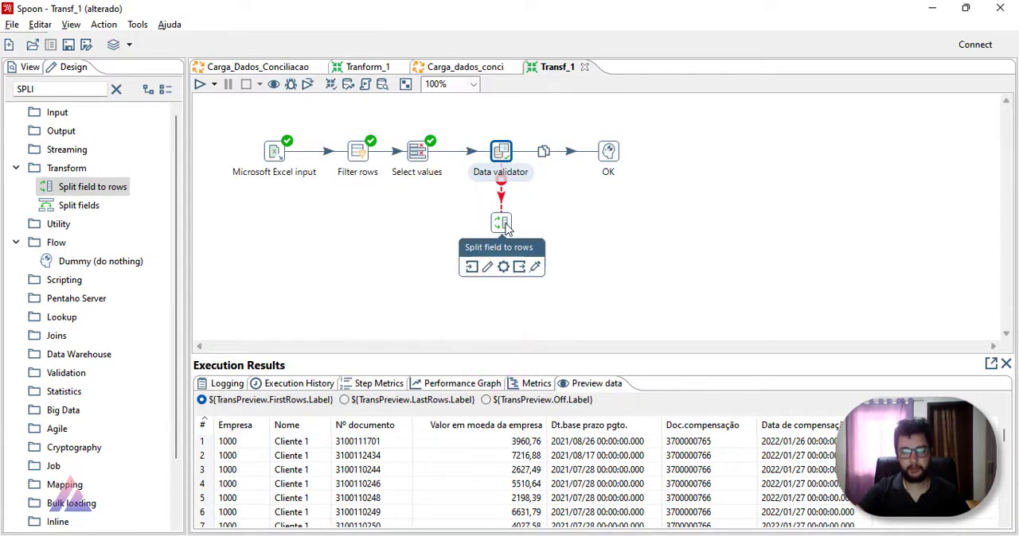
left_click(68, 45)
Step: Configure the Split field to rows step to split ERRO_DESCRICAO_ with | as the delimiter
double_click(501, 223)
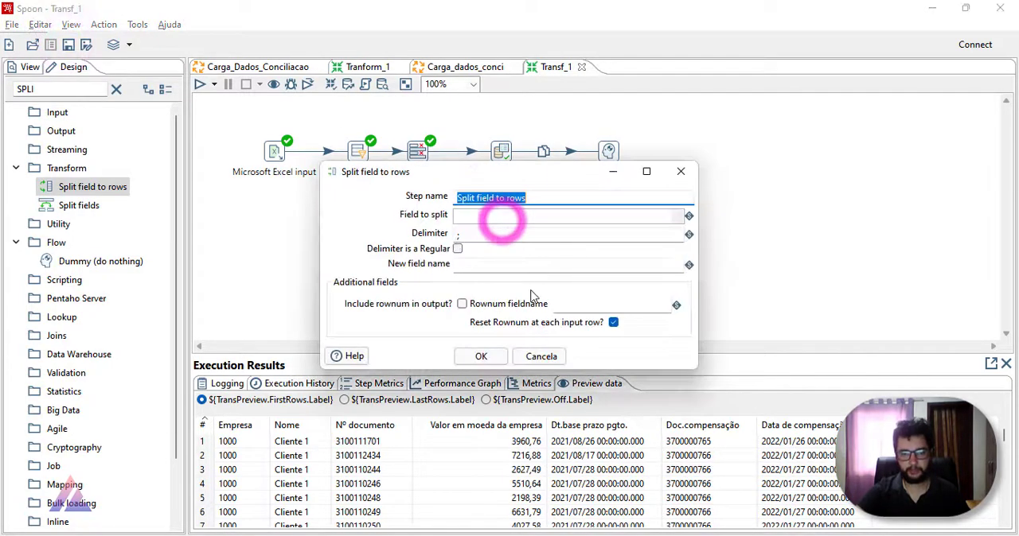
left_click(676, 216)
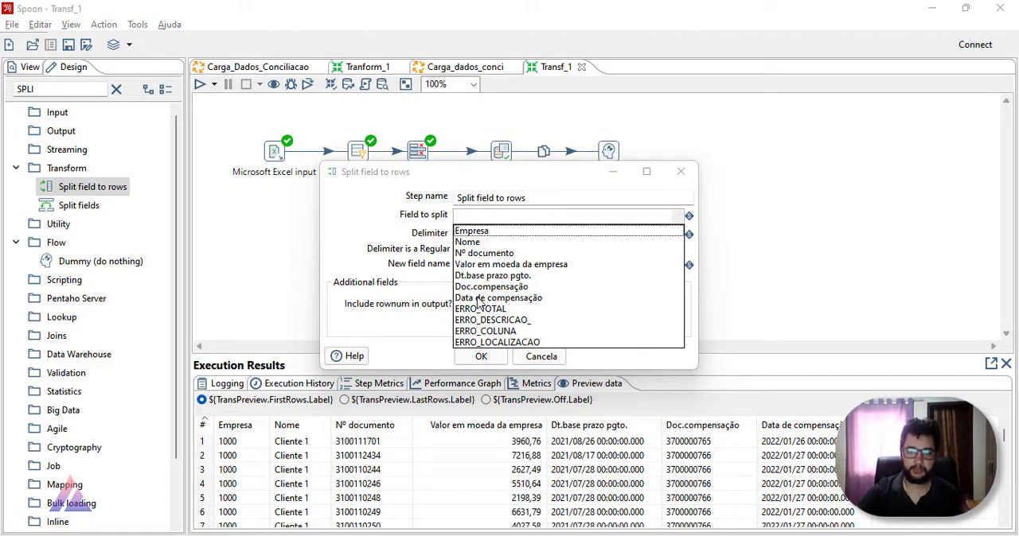
left_click(500, 321)
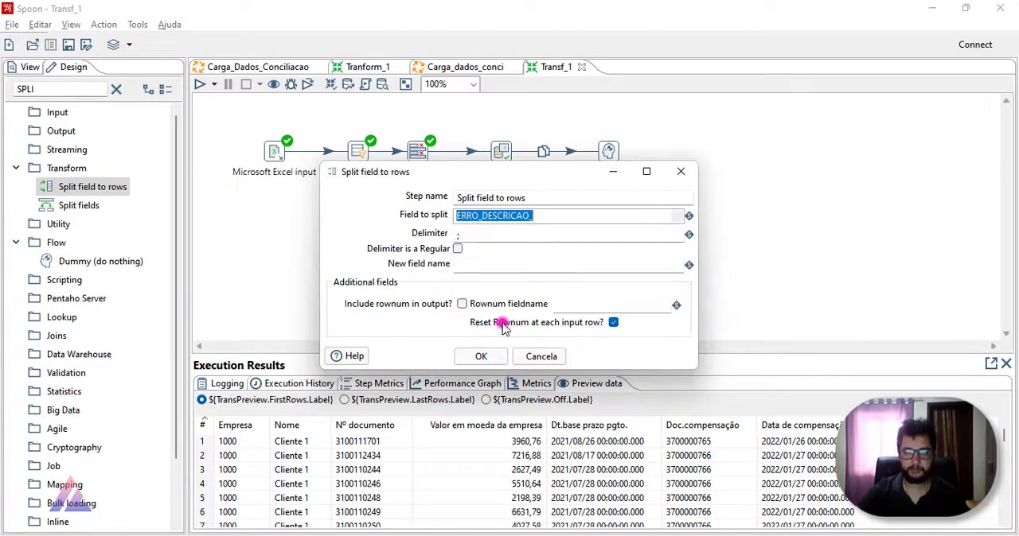
left_click(620, 234)
left_click_drag(530, 236, 374, 226)
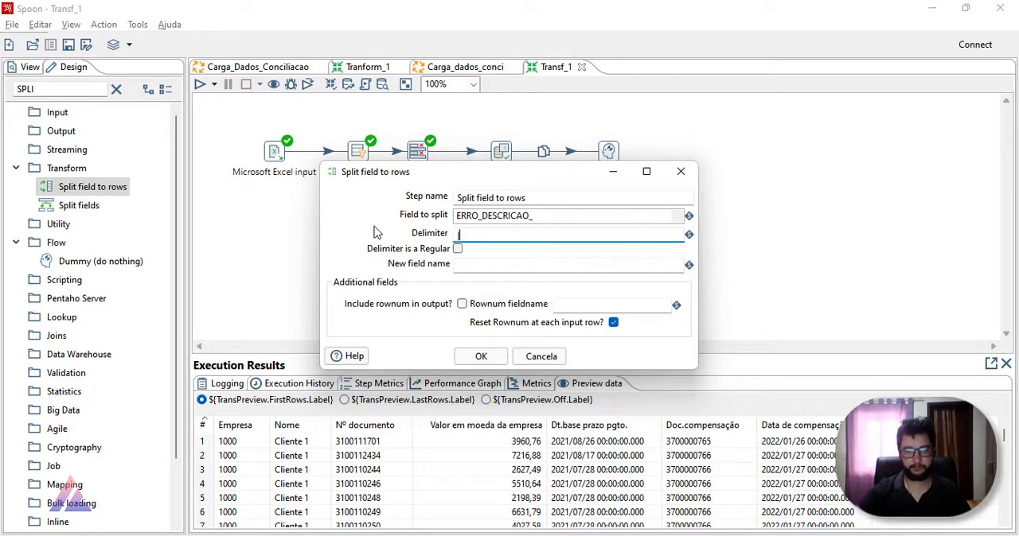
Step: Name the new field of the split ERRO_DESCRICAO, reusing the split field's name without its trailing underscore, and accept the settings
left_click(473, 266)
left_click(535, 217)
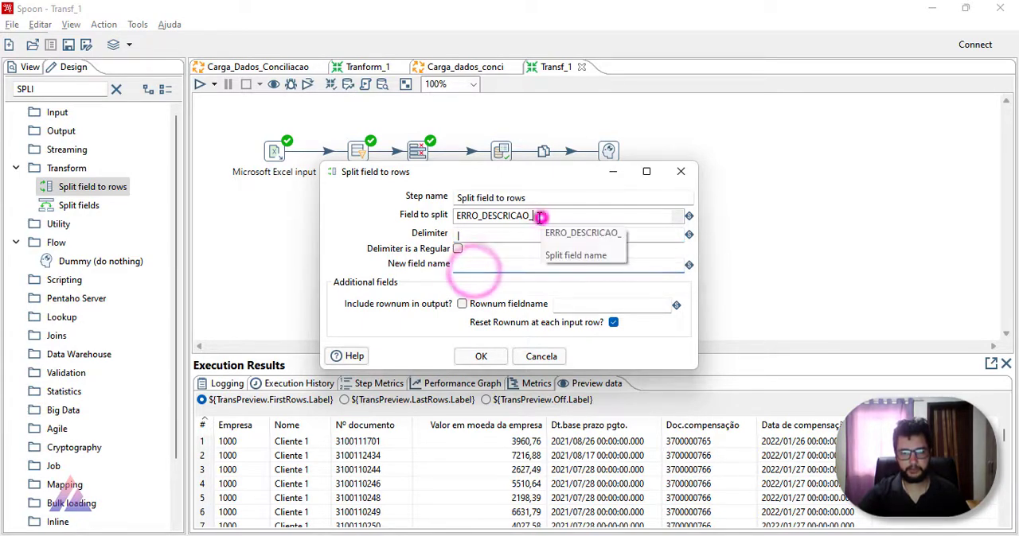
double_click(521, 217)
key("ctrl+c")
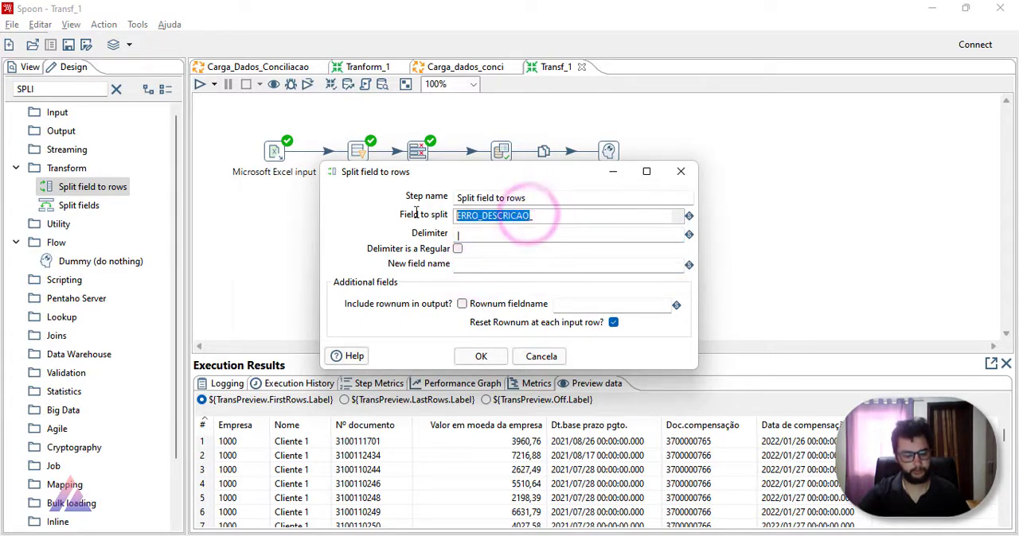
left_click(471, 264)
key("ctrl+v")
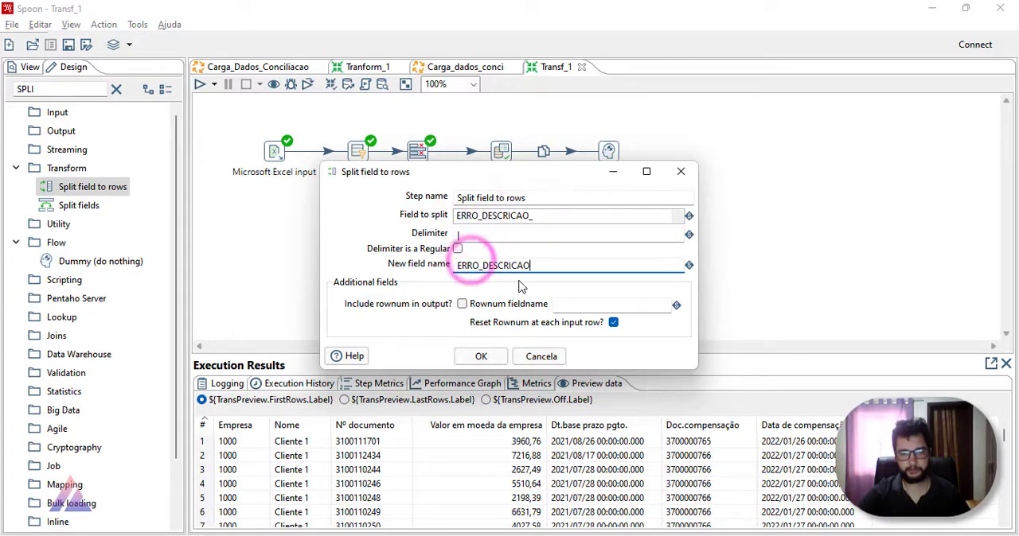
left_click(480, 356)
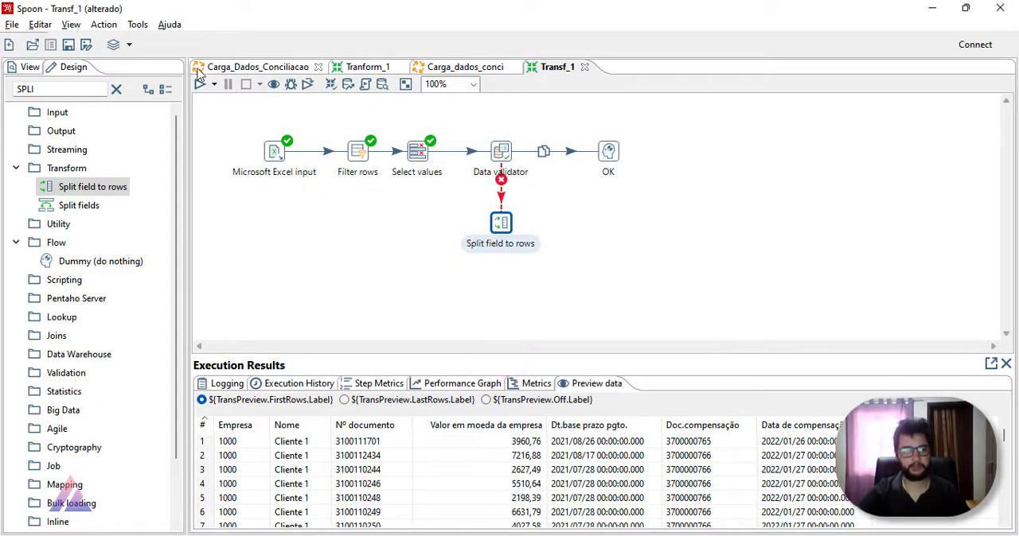
Step: Close Tranform_1 and open the transformation referenced by the Validando_Browser entry of the Carga_Dados_Conciliacao job
left_click(648, 250)
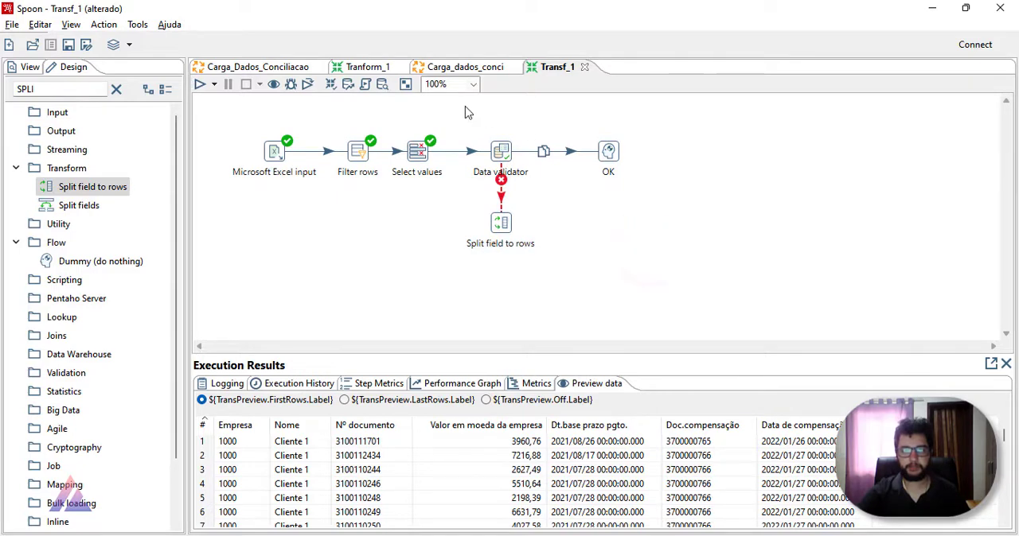
left_click(363, 68)
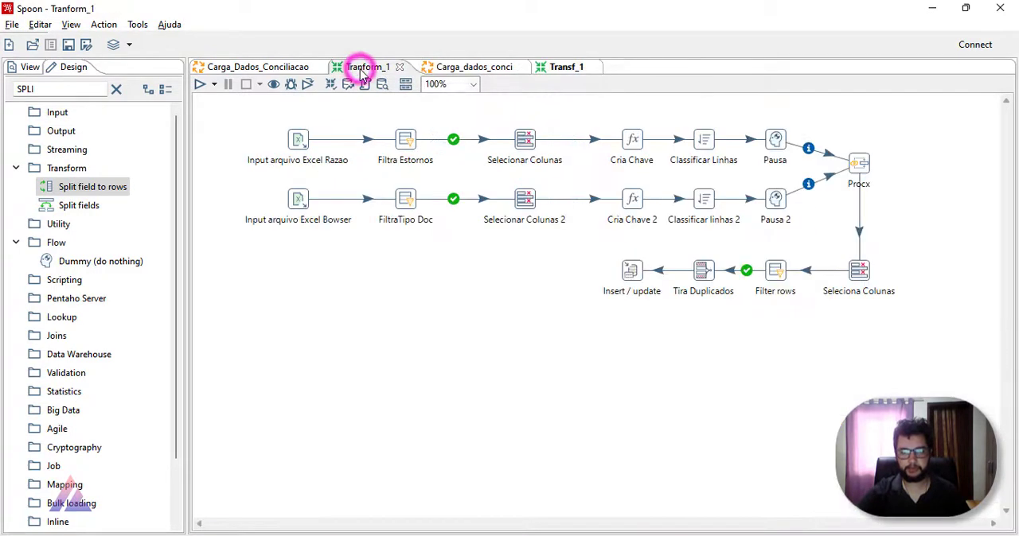
left_click(399, 66)
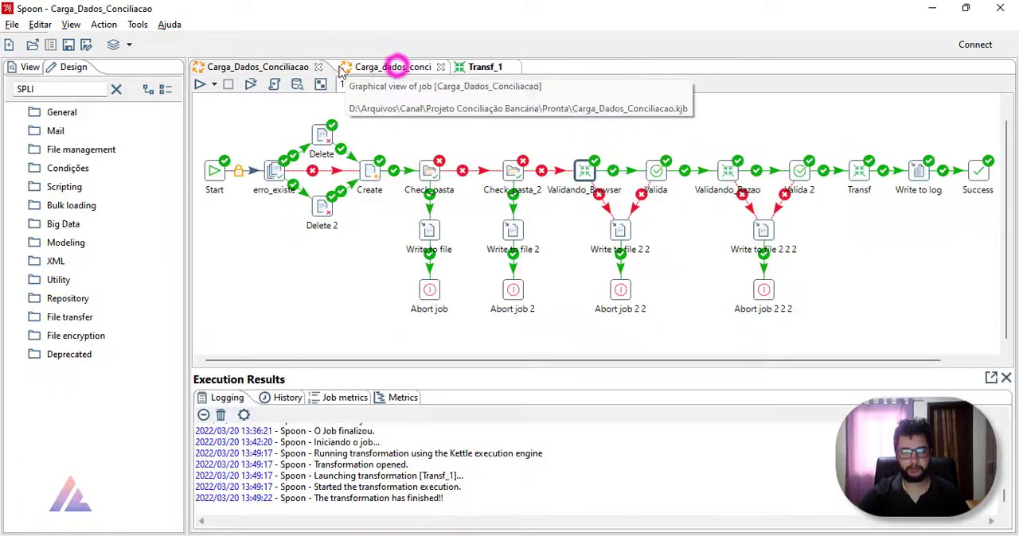
right_click(583, 172)
mouse_move(660, 224)
left_click(921, 227)
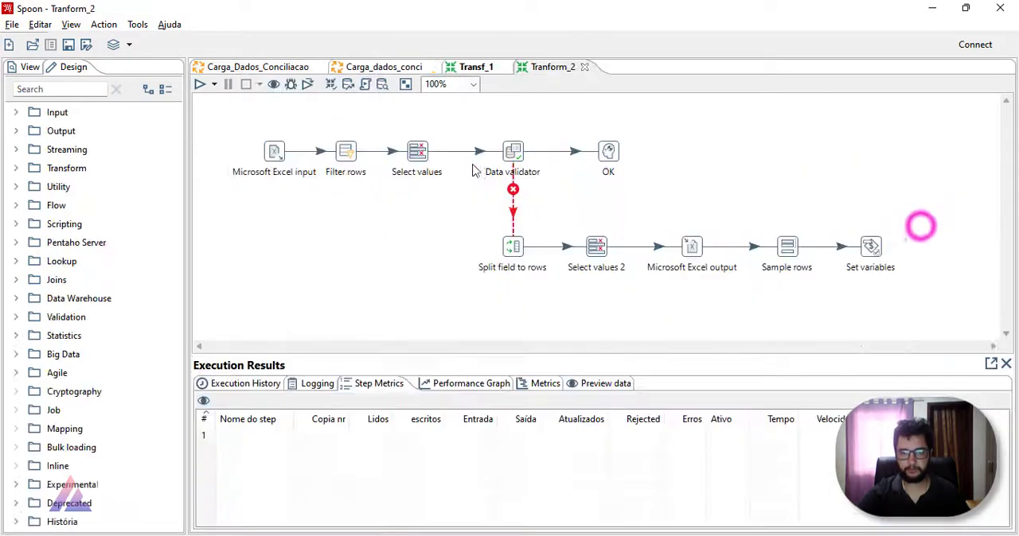
Step: Move the Split field to rows step in Transf_1 slightly farther below the Data validator
left_click(481, 73)
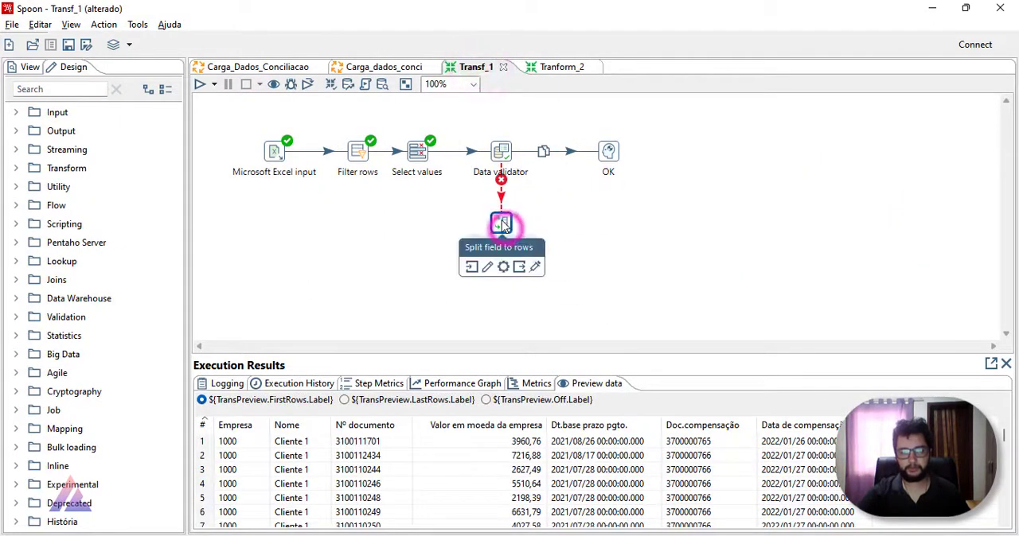
left_click(501, 227)
left_click_drag(501, 228, 502, 240)
left_click(658, 220)
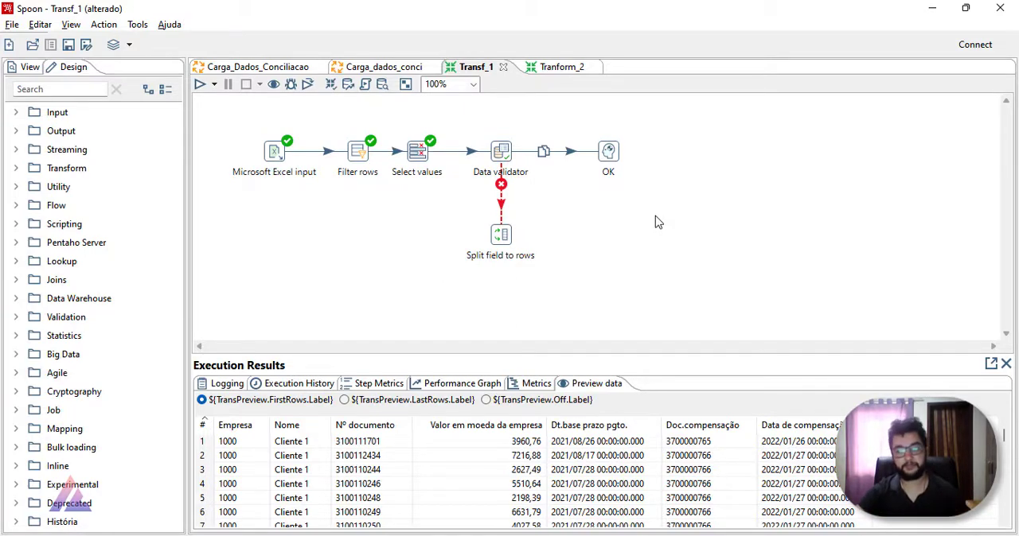
Step: Add a Select values step beside Split field to rows and connect Split field to rows to it
left_click(82, 87)
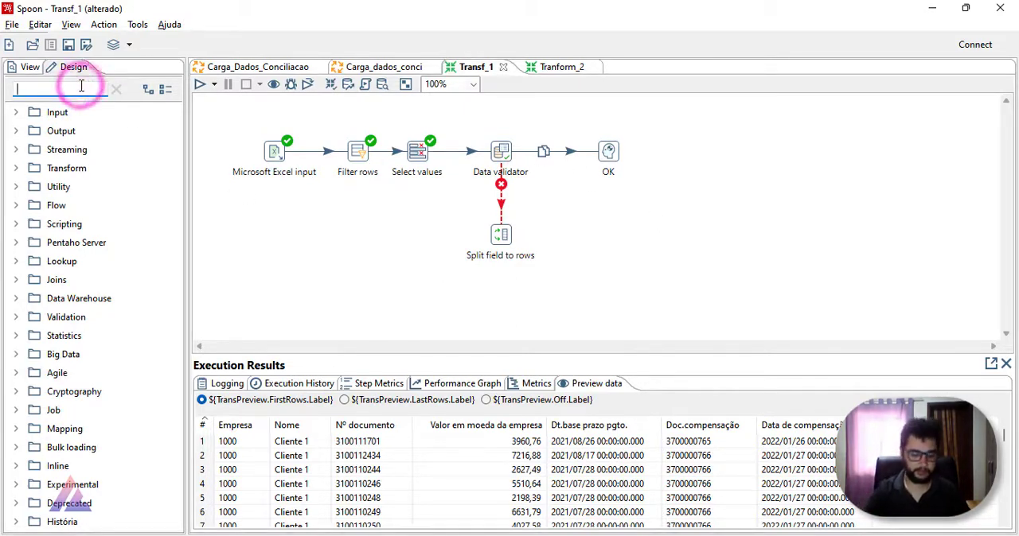
type("SELC")
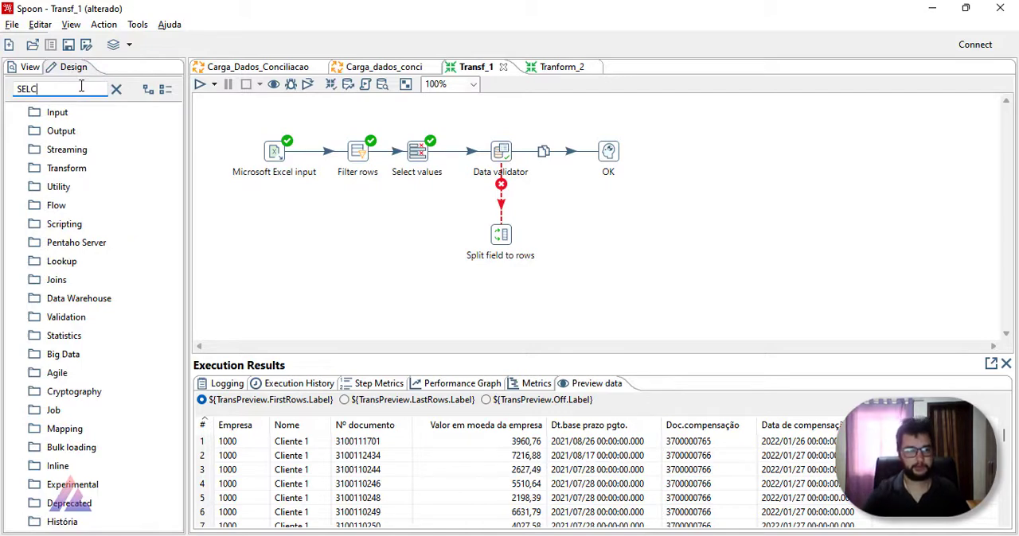
key("BackSpace")
left_click_drag(80, 187, 596, 235)
left_click_drag(512, 236, 597, 233)
Step: Load all incoming fields into Select values 2, remove ERRO_DESCRICAO_ from the selection, and accept the settings
double_click(596, 234)
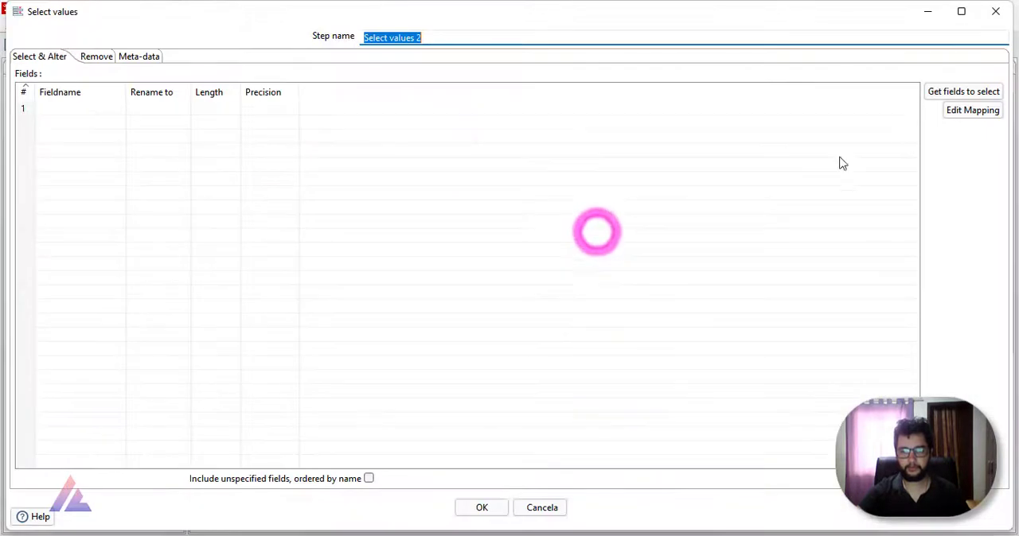
left_click(944, 92)
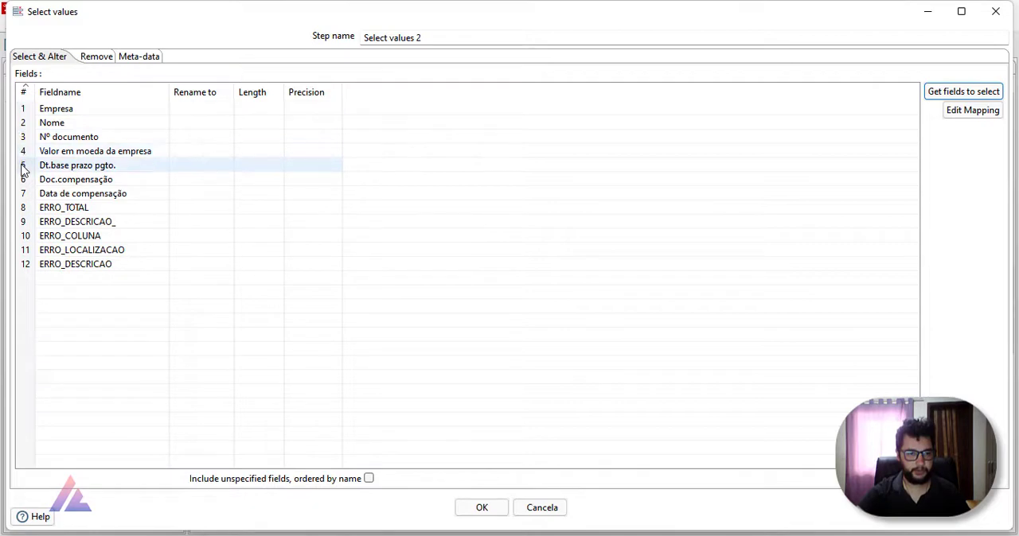
left_click(23, 227)
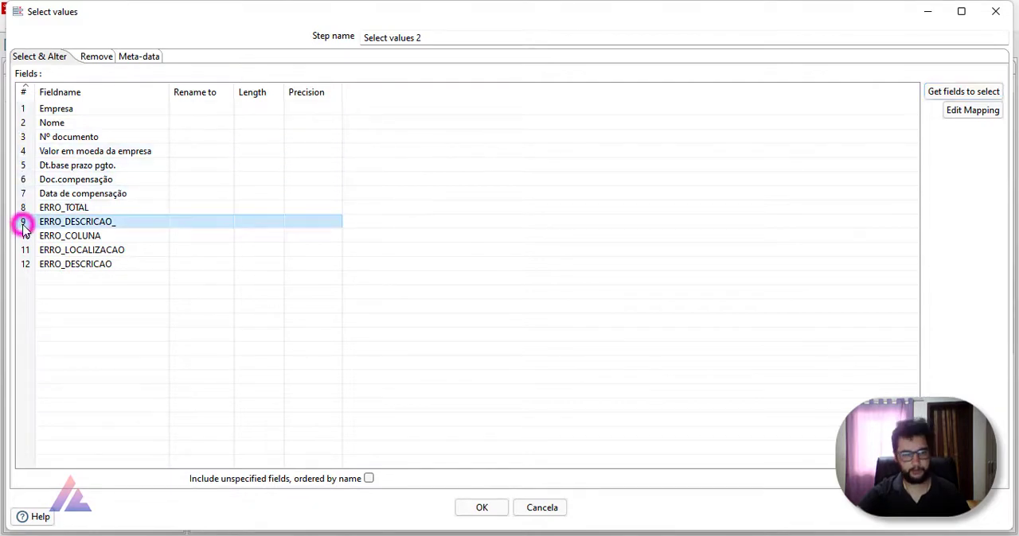
key("Delete")
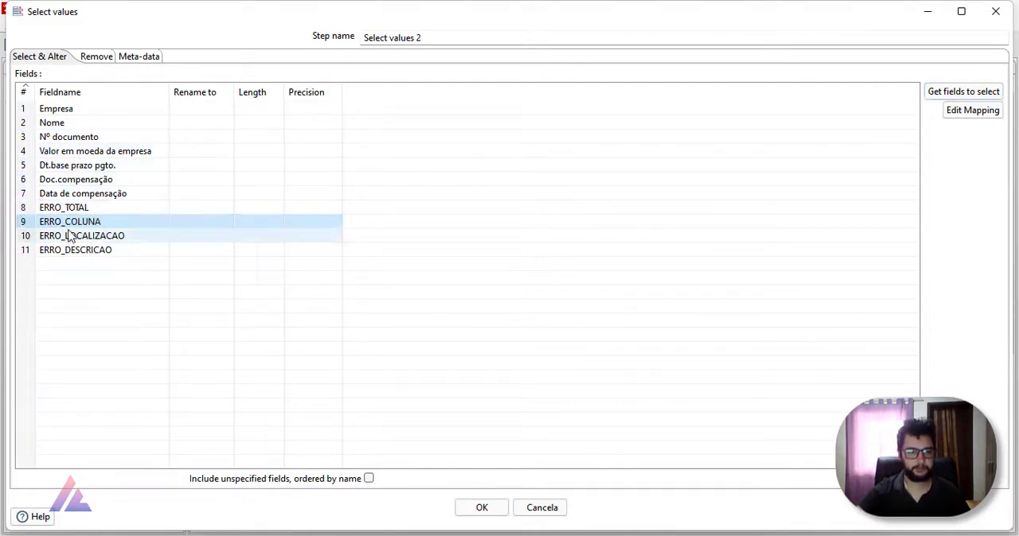
left_click(497, 512)
mouse_move(591, 239)
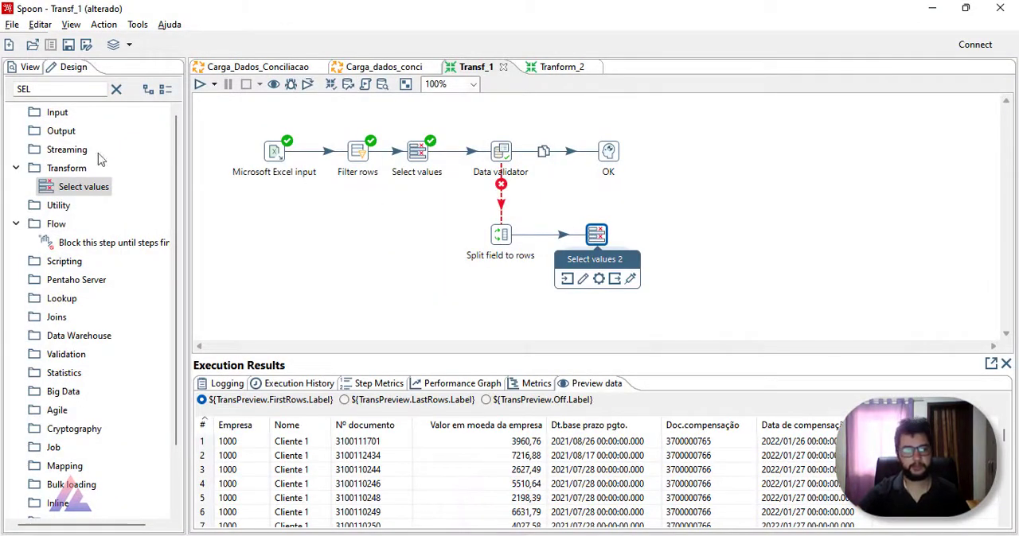
Step: Add a Microsoft Excel output step beside Select values 2 and connect Select values 2 to it
double_click(22, 88)
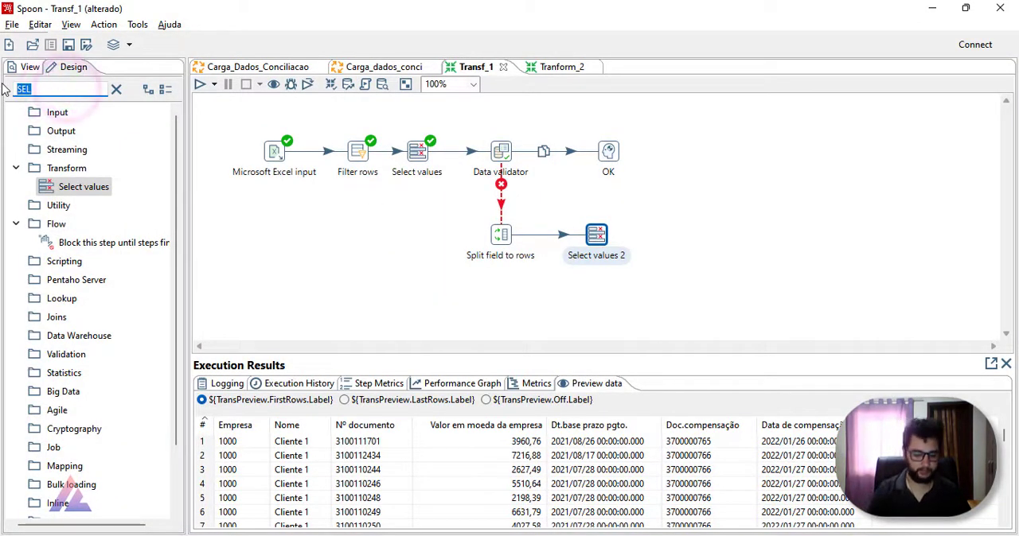
type("EXCE")
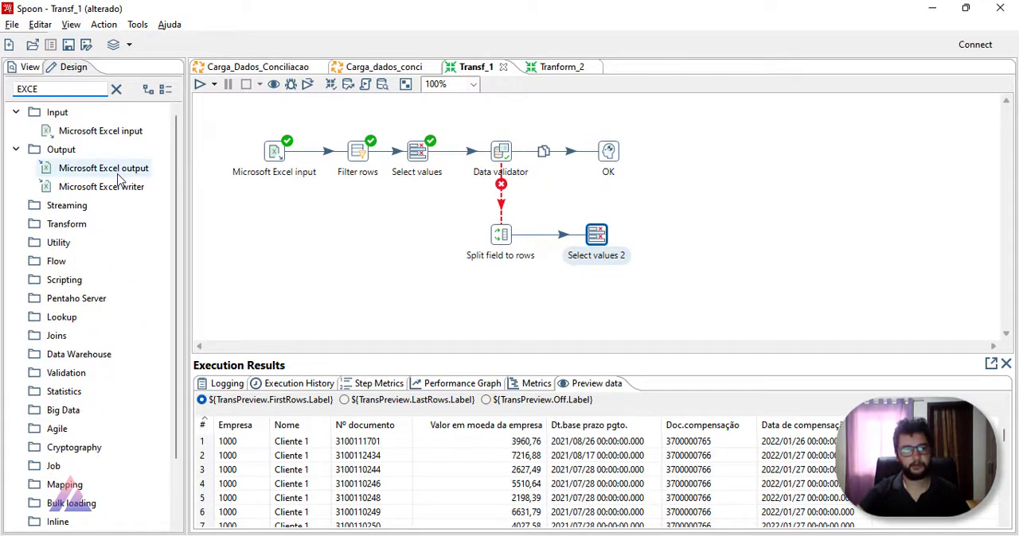
left_click_drag(116, 168, 692, 245)
left_click_drag(596, 234, 697, 241)
left_click(699, 257)
left_click(675, 234)
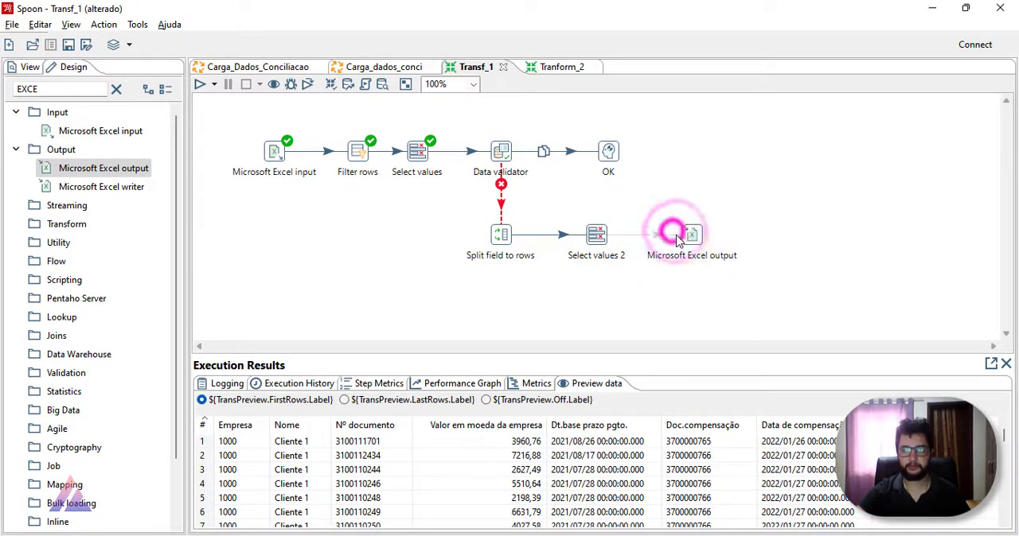
Step: Set the Microsoft Excel output's file to Erros_Browser in the Aula_PDI\Dados folder
double_click(691, 236)
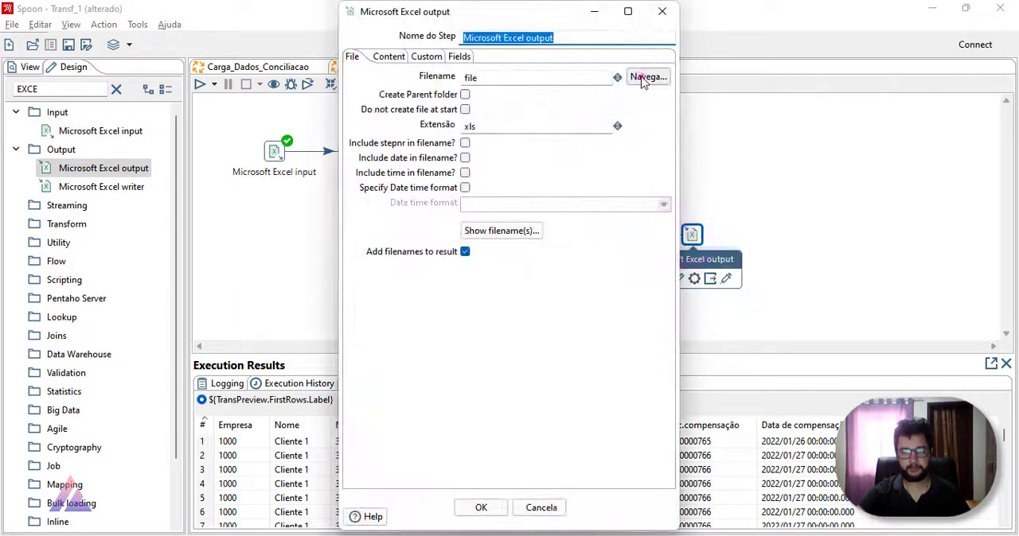
left_click(647, 77)
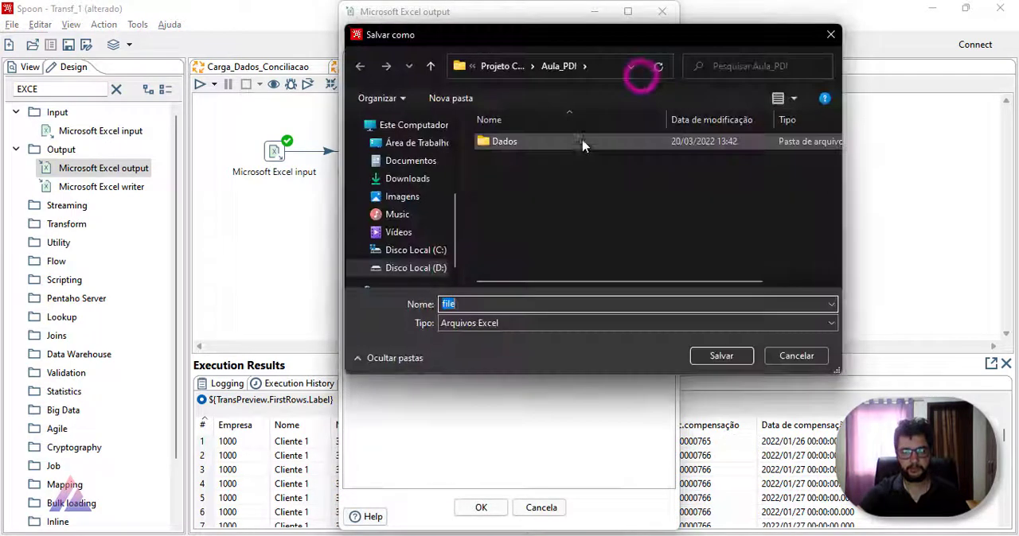
double_click(535, 141)
double_click(501, 303)
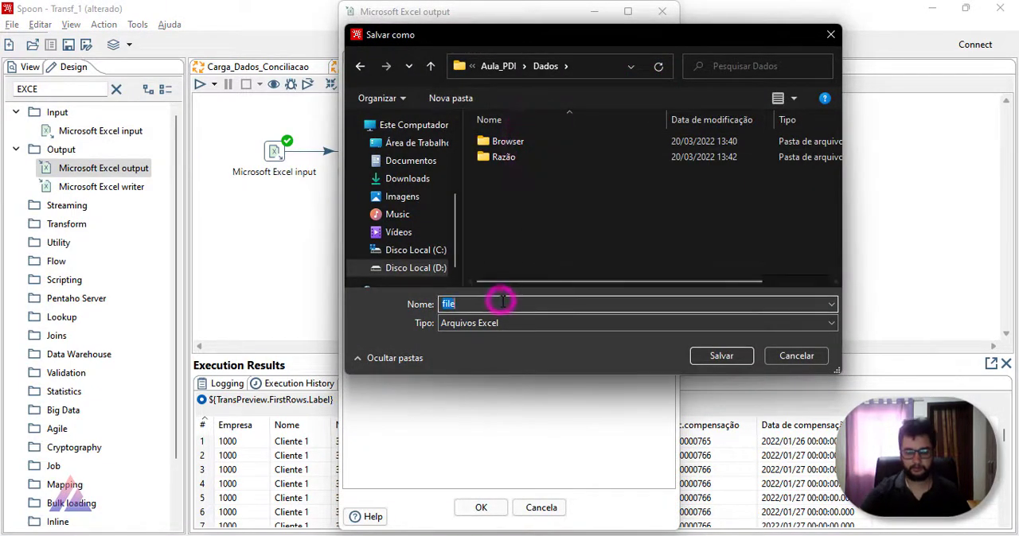
type("Erro")
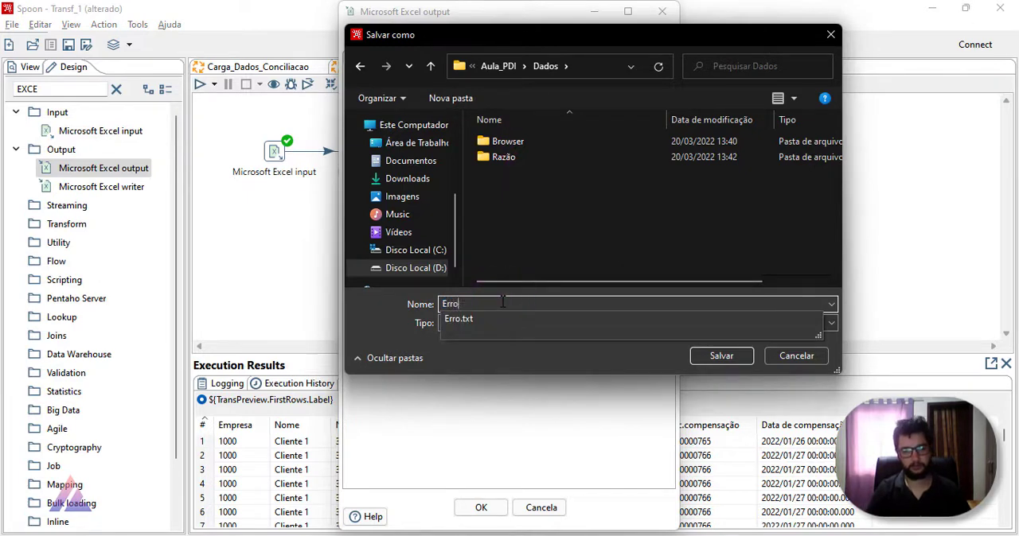
type("s_Browser")
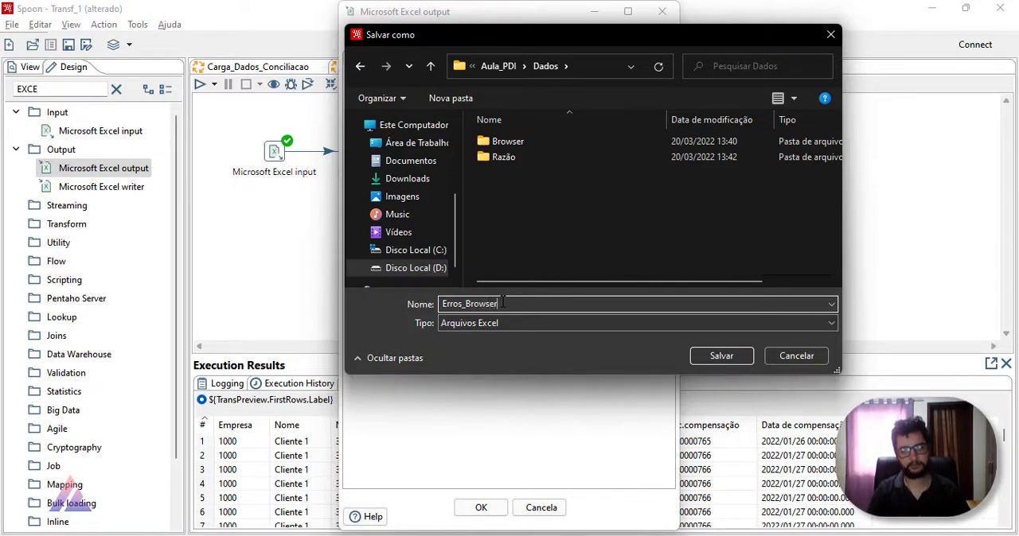
left_click(718, 357)
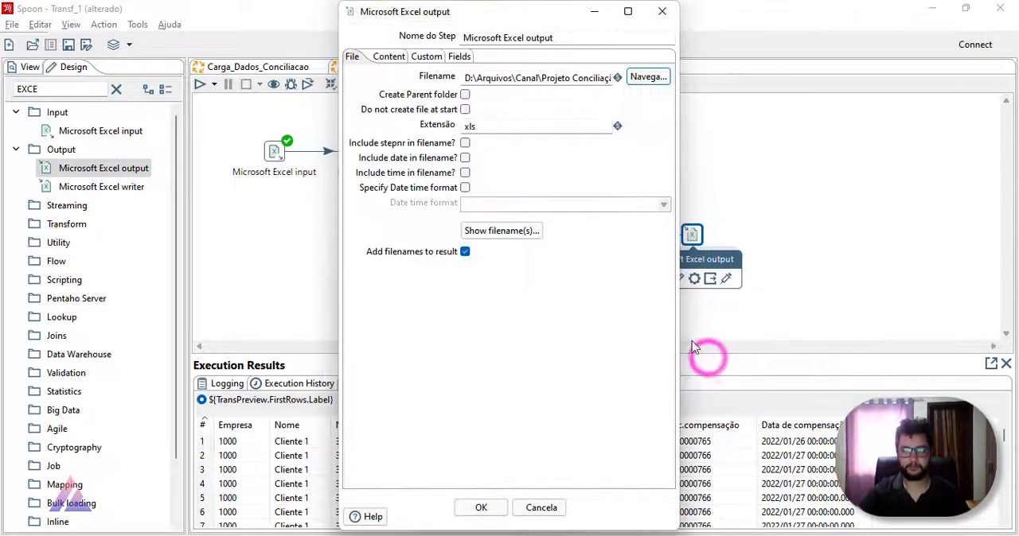
Step: Replace the part of the output filename before \Dados\Erros_Browser.xls with the variable ${Internal.Entry.Current.Directory}
left_click_drag(469, 78, 520, 96)
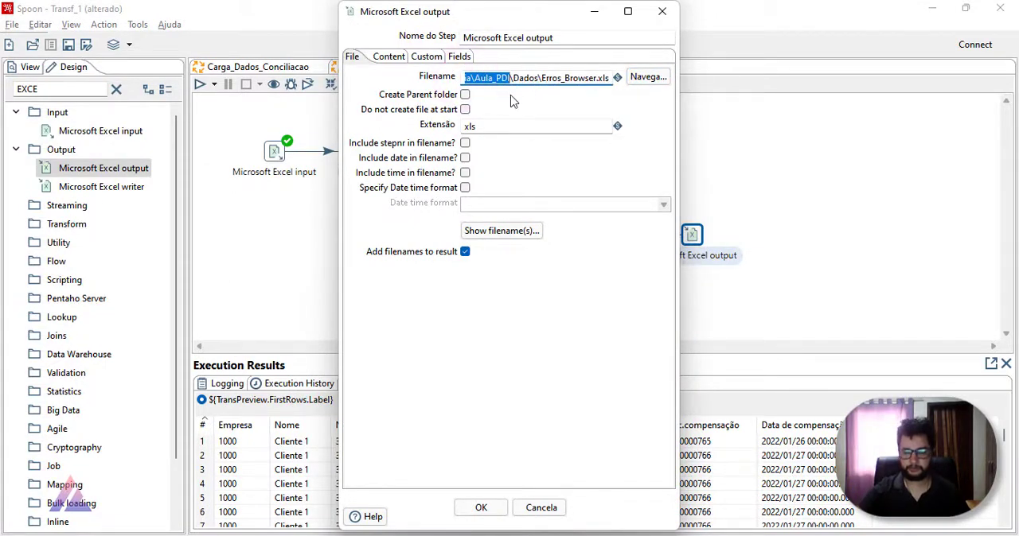
key("BackSpace")
key("ctrl+space")
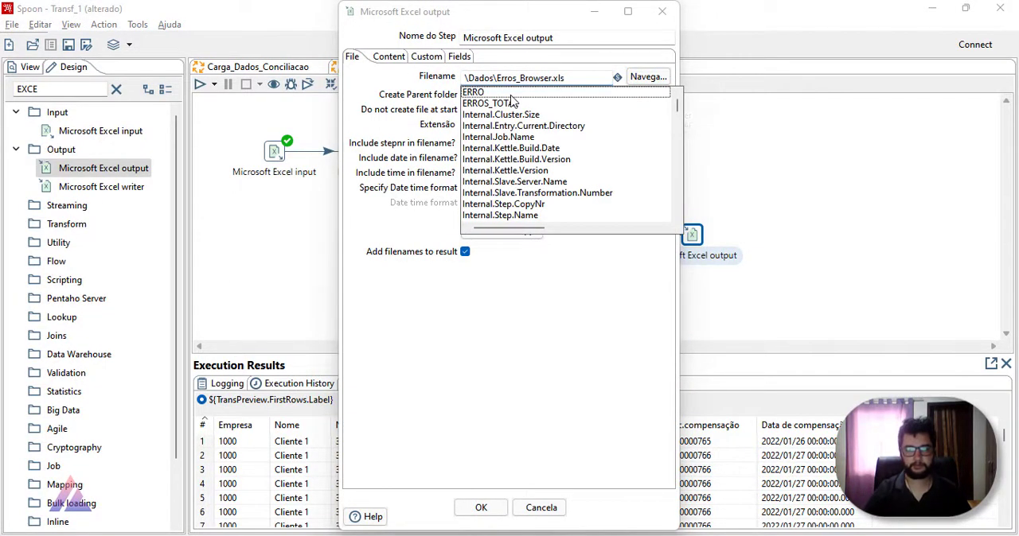
double_click(552, 128)
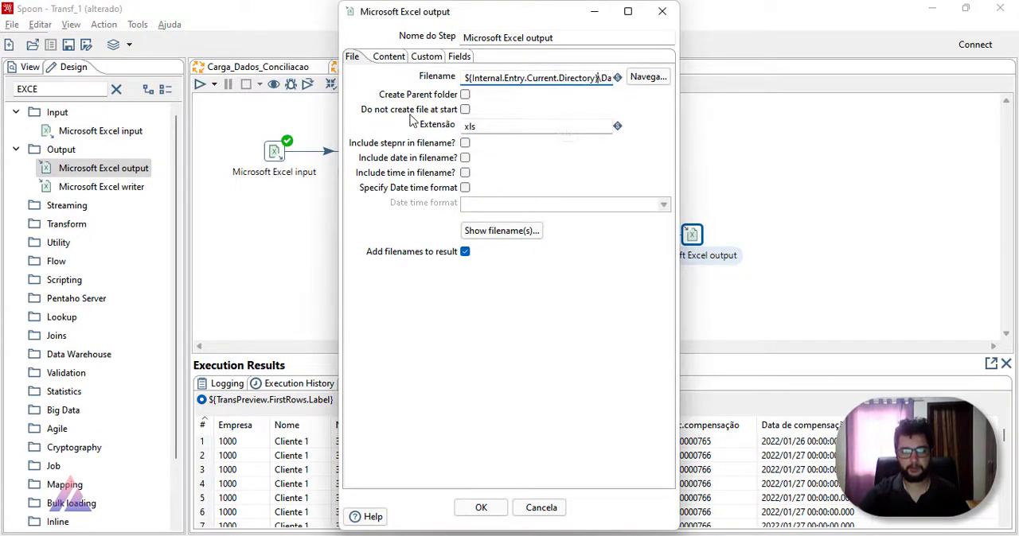
Step: Review the content, custom format and field settings of the Microsoft Excel output step
left_click(388, 57)
left_click(425, 56)
left_click(458, 56)
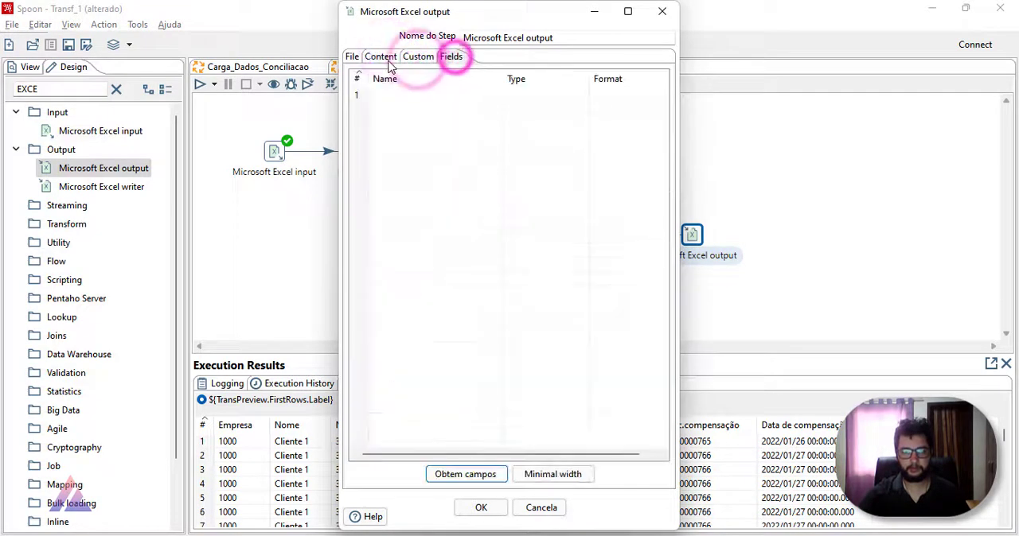
left_click(381, 57)
left_click(450, 57)
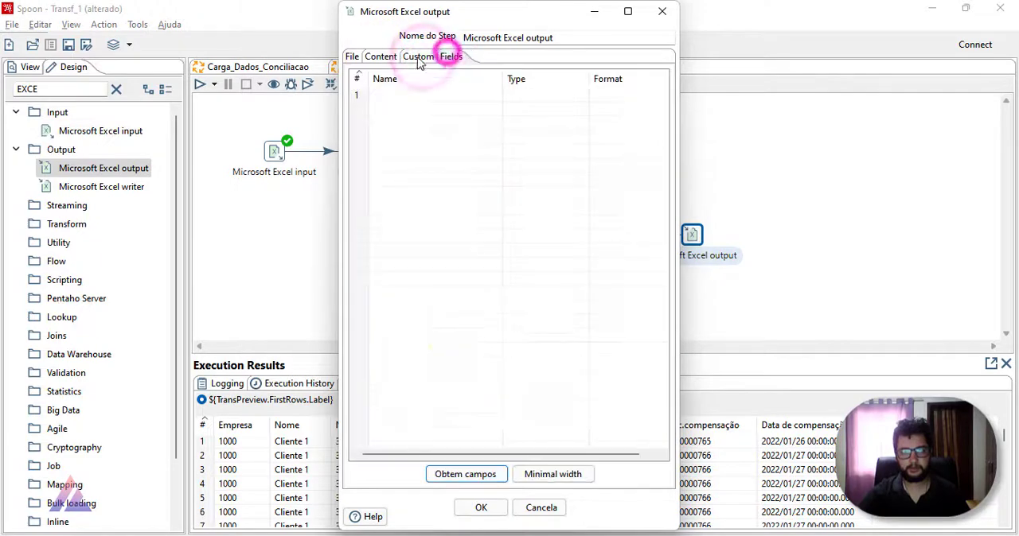
left_click(428, 56)
left_click(393, 59)
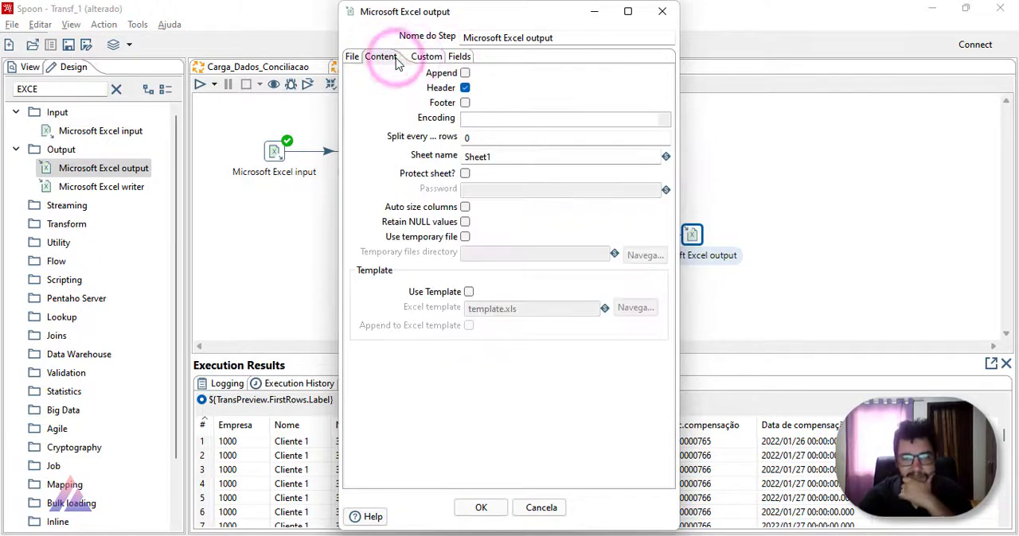
Step: Accept the Microsoft Excel output settings and save Transf_1
left_click(352, 56)
left_click(492, 512)
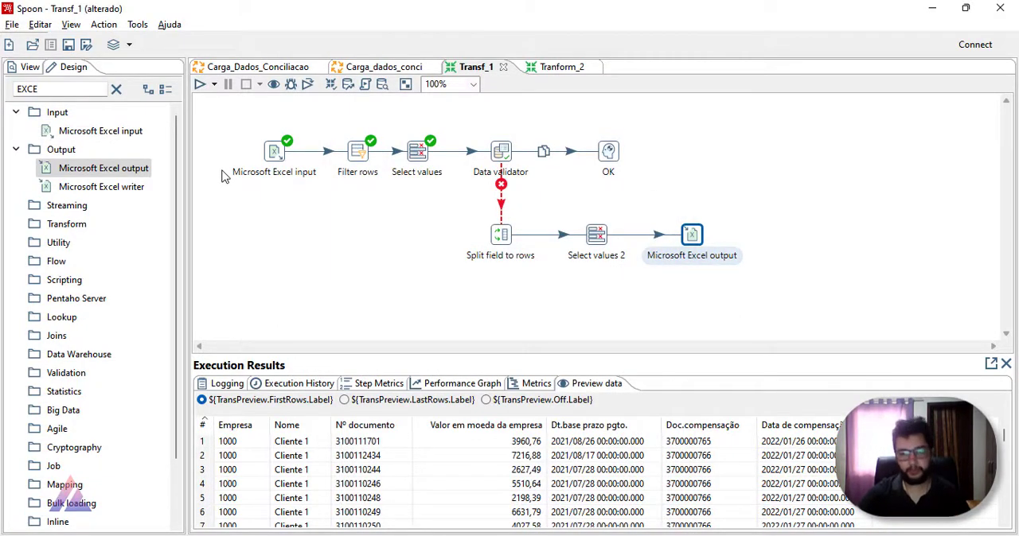
left_click(68, 45)
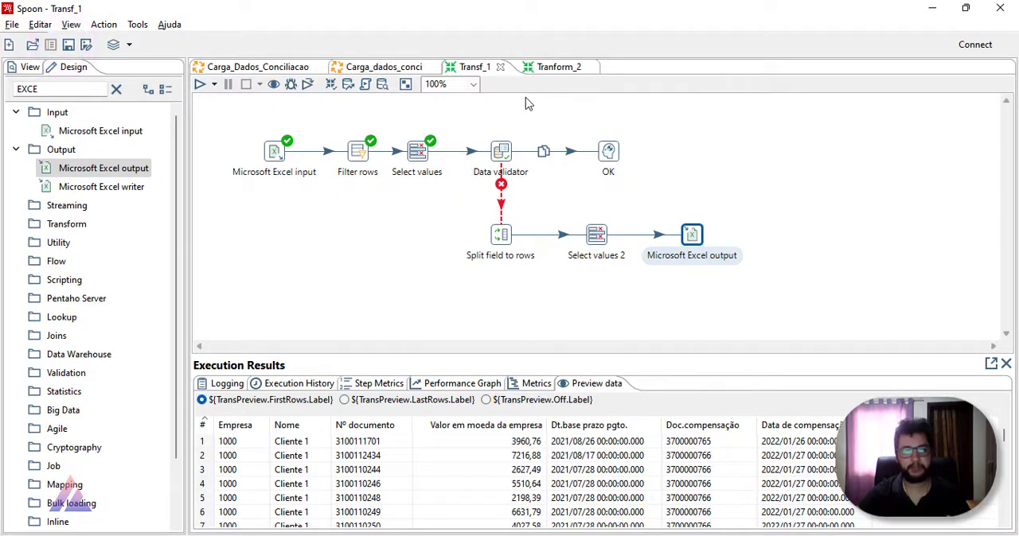
Step: Examine the Check_pasta_2 and Validando_Browser entries in the Carga_Dados_Conciliacao job
left_click(287, 69)
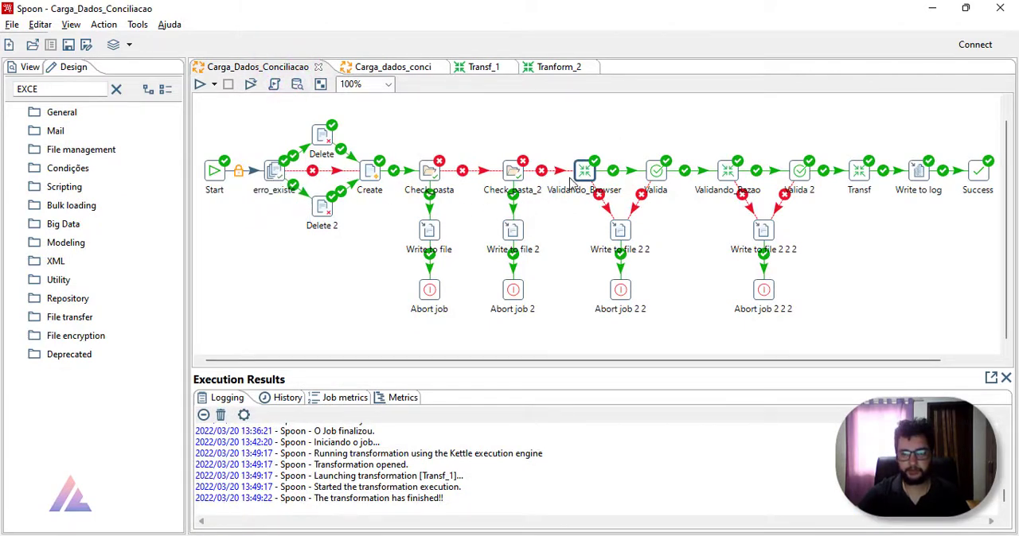
left_click(584, 172)
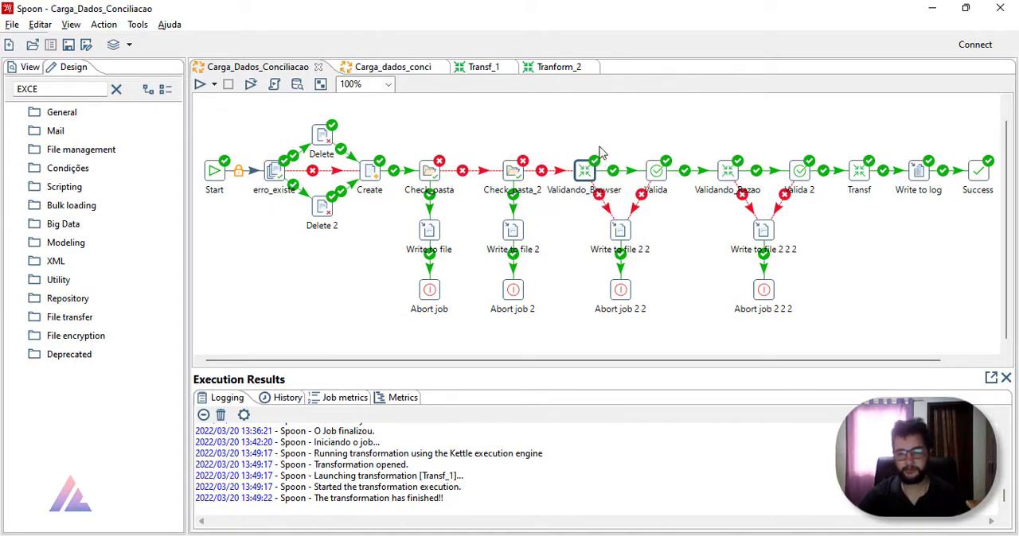
left_click(516, 167)
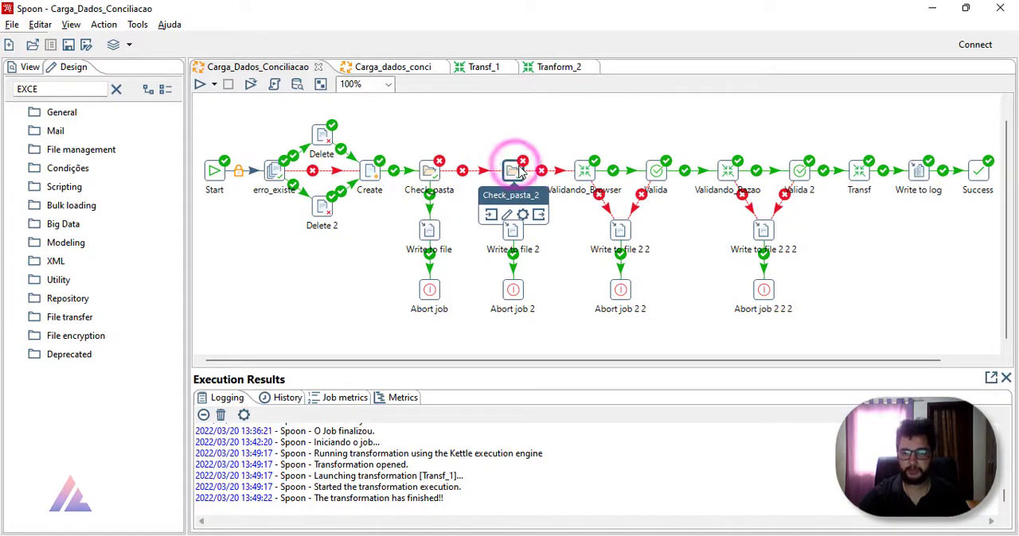
mouse_move(519, 167)
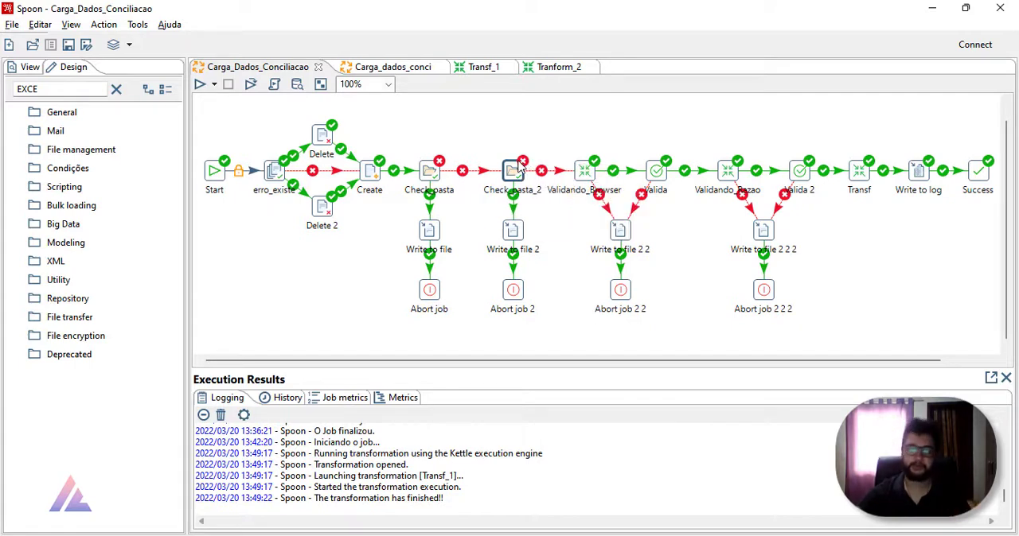
left_click(585, 170)
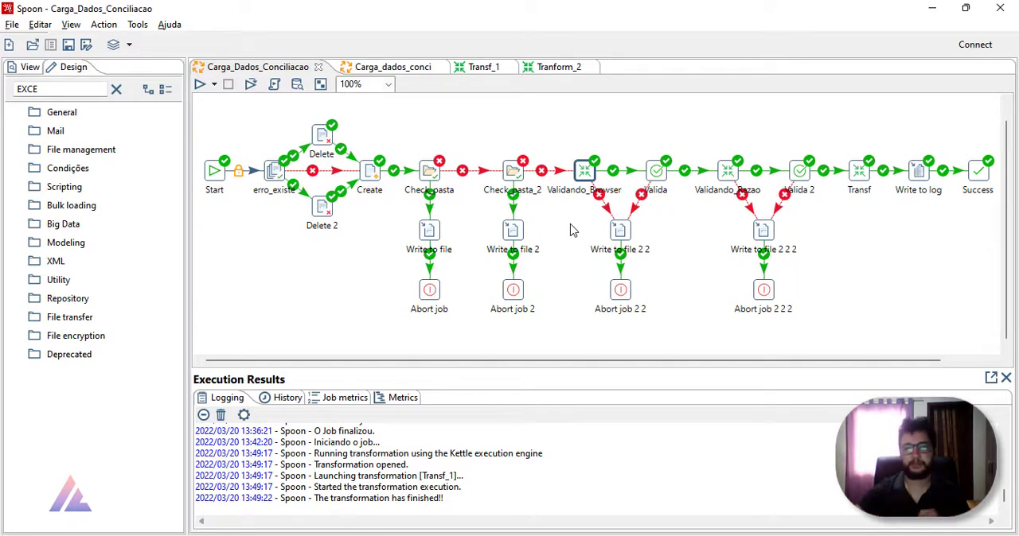
Step: Return to the Transf_1 transformation and run it
mouse_move(589, 173)
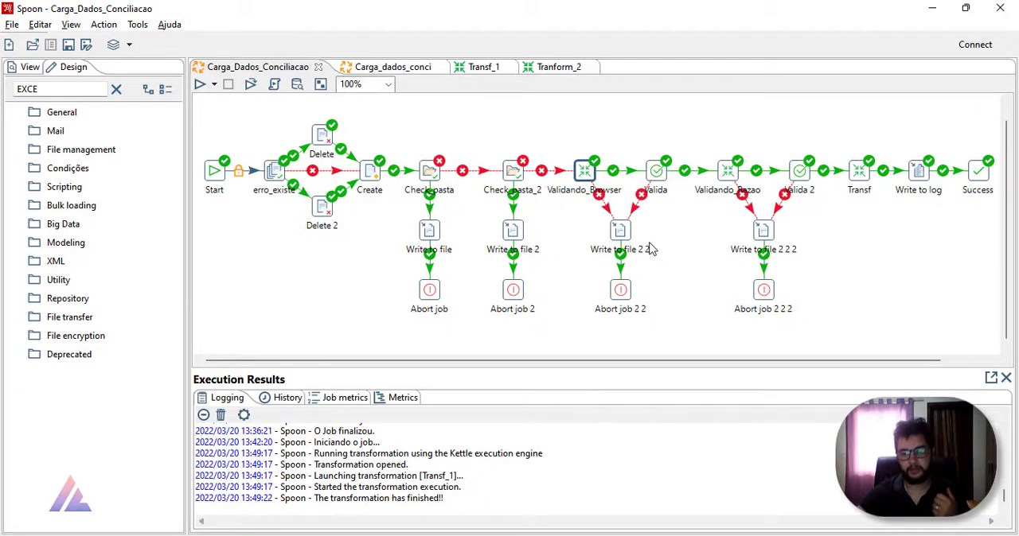
mouse_move(599, 195)
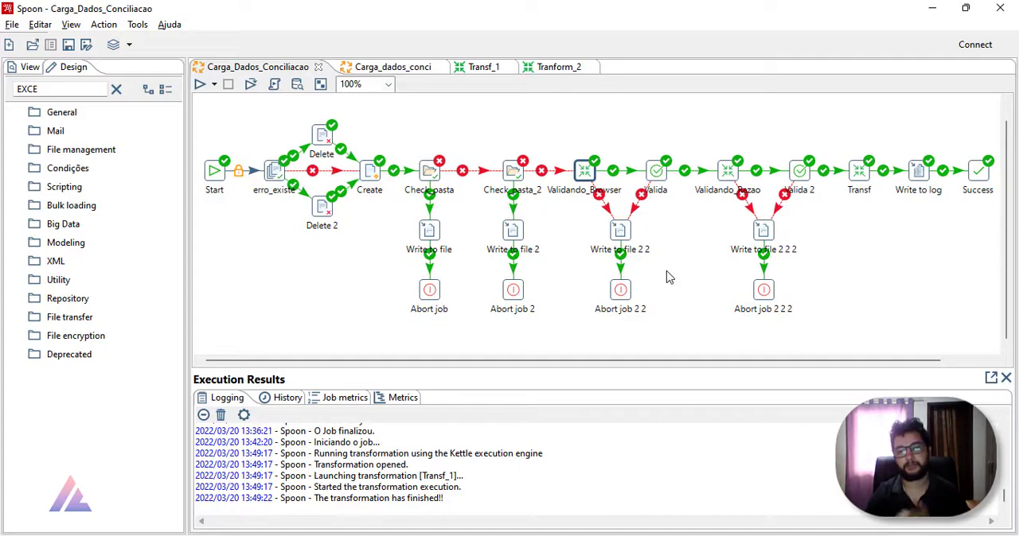
left_click(474, 67)
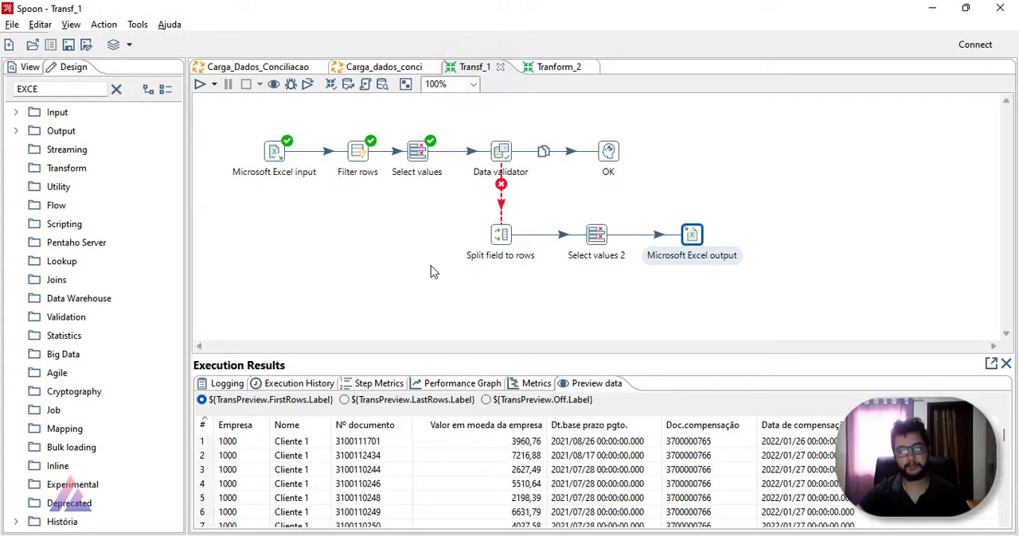
left_click(549, 68)
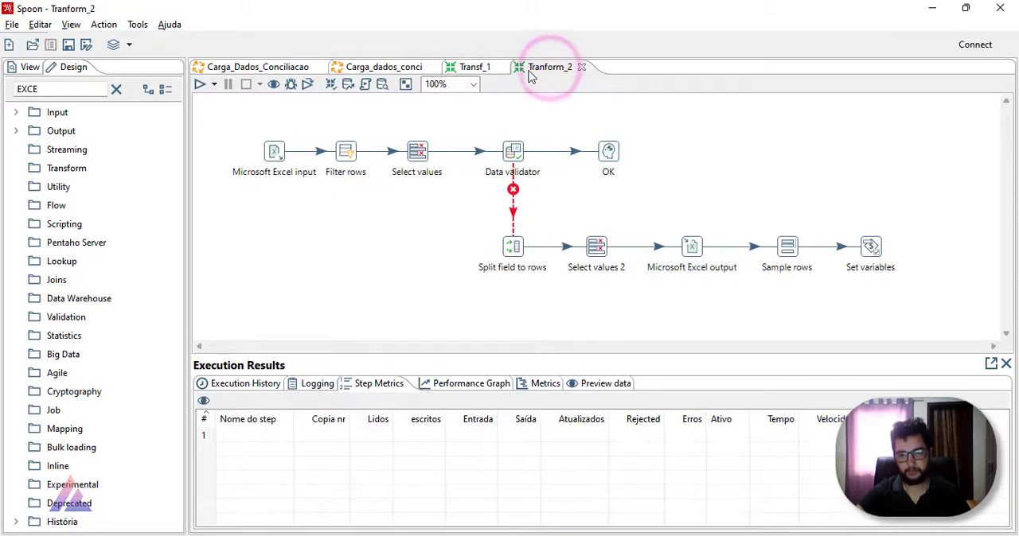
left_click(477, 68)
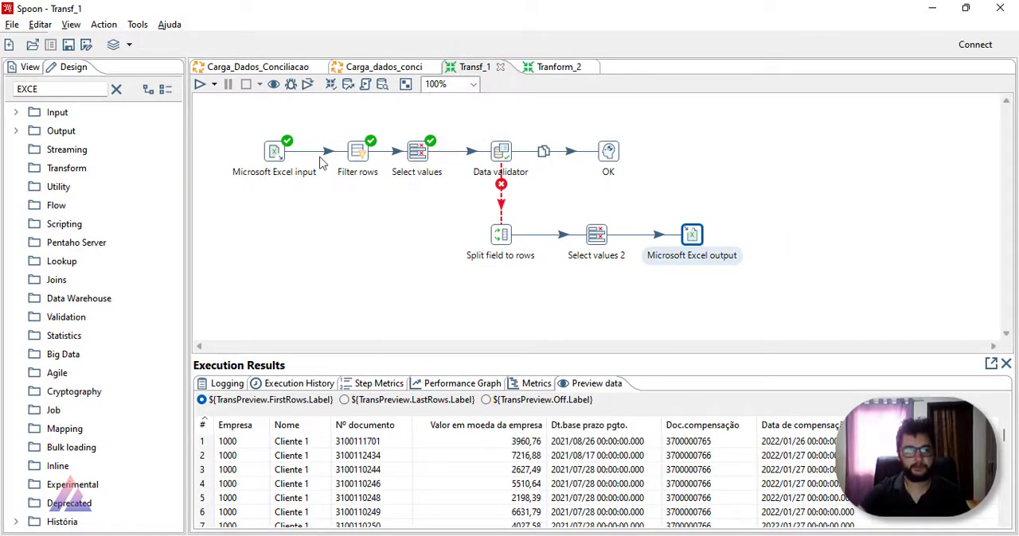
left_click(199, 84)
left_click(686, 442)
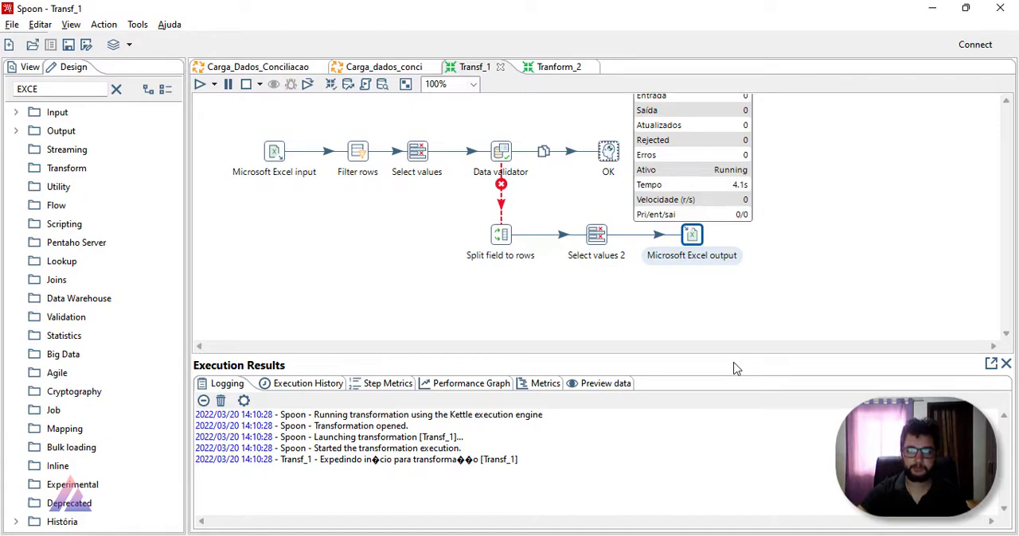
Step: Preview the output rows of Split field to rows, Select values 2 and Microsoft Excel output
left_click(501, 235)
left_click(600, 384)
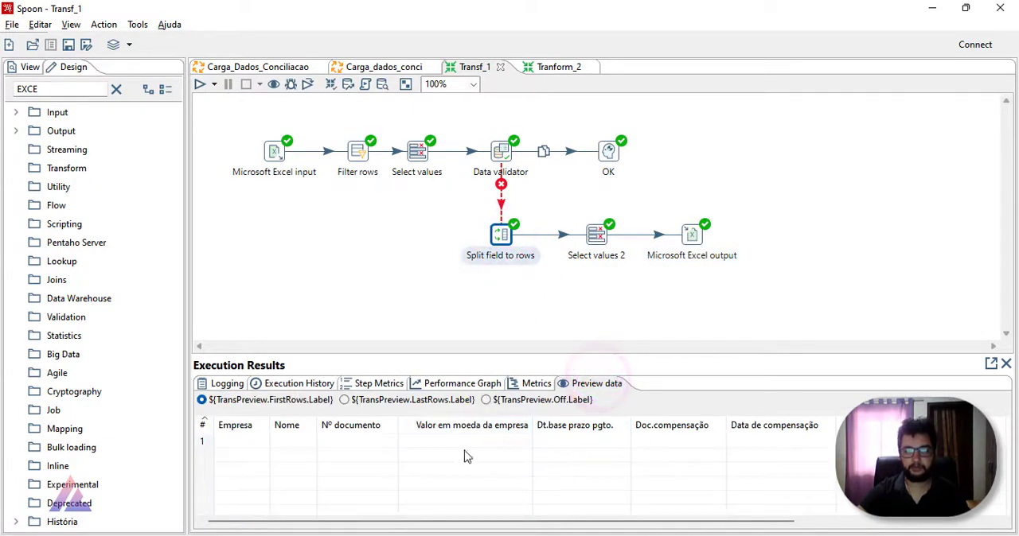
left_click(600, 233)
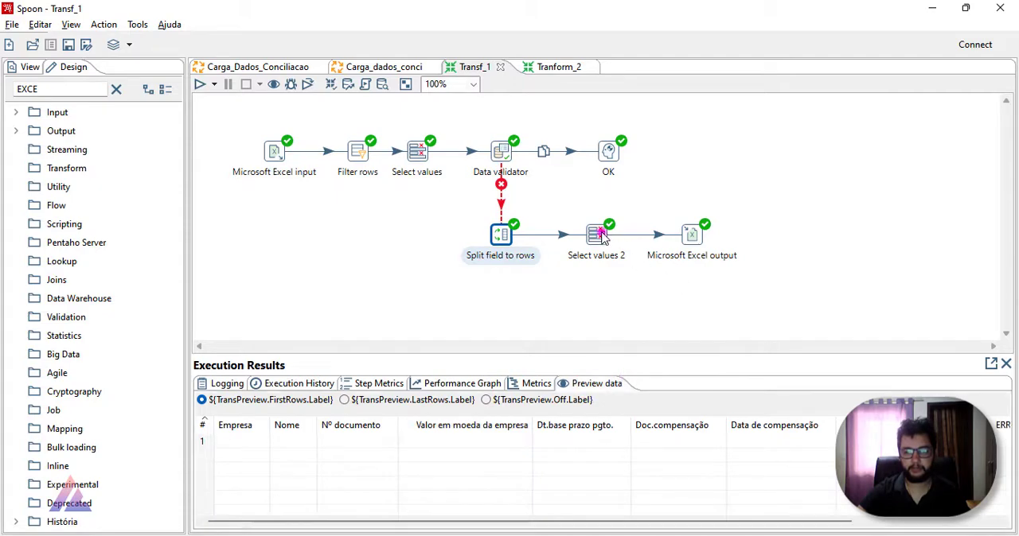
left_click(681, 235)
left_click(667, 236)
left_click(671, 234)
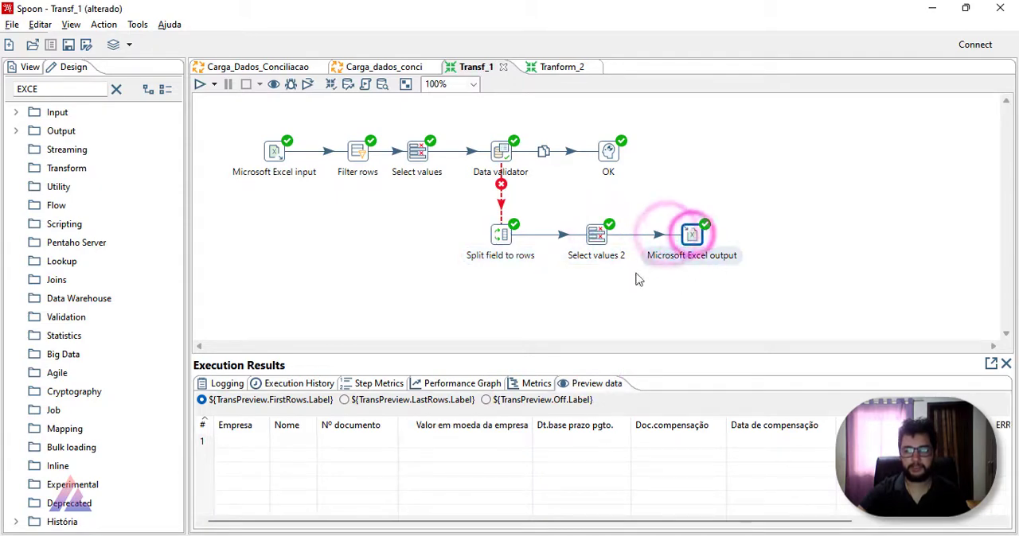
Step: Switch to File Explorer, open Erros_Browser.xls from the Dados folder to check its contents, and close it
left_click(392, 535)
double_click(223, 176)
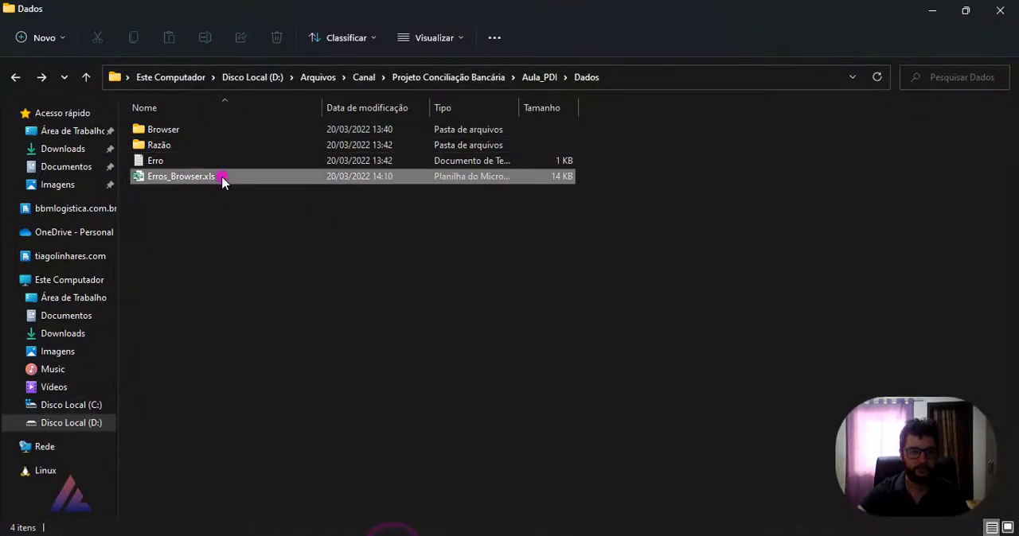
left_click(352, 284)
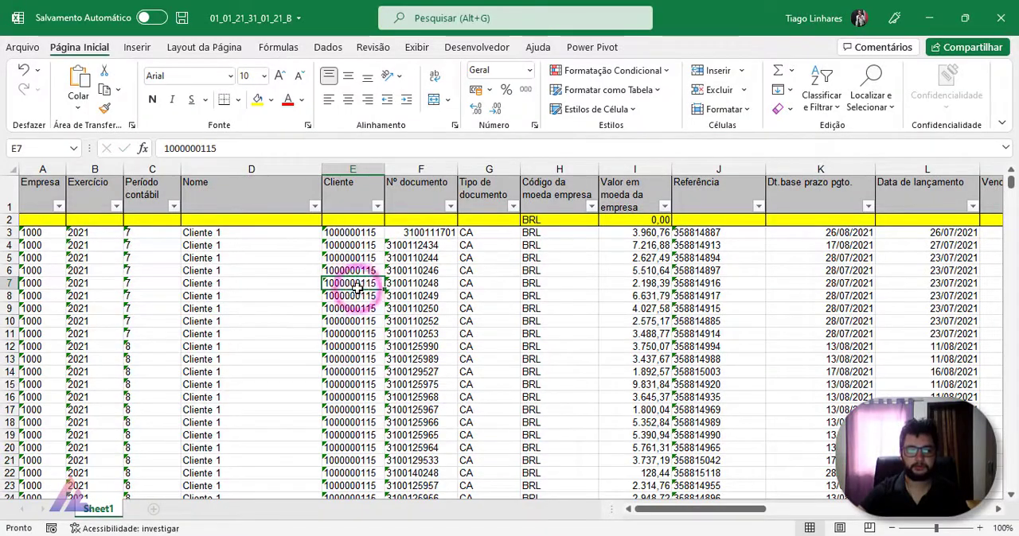
left_click(1000, 18)
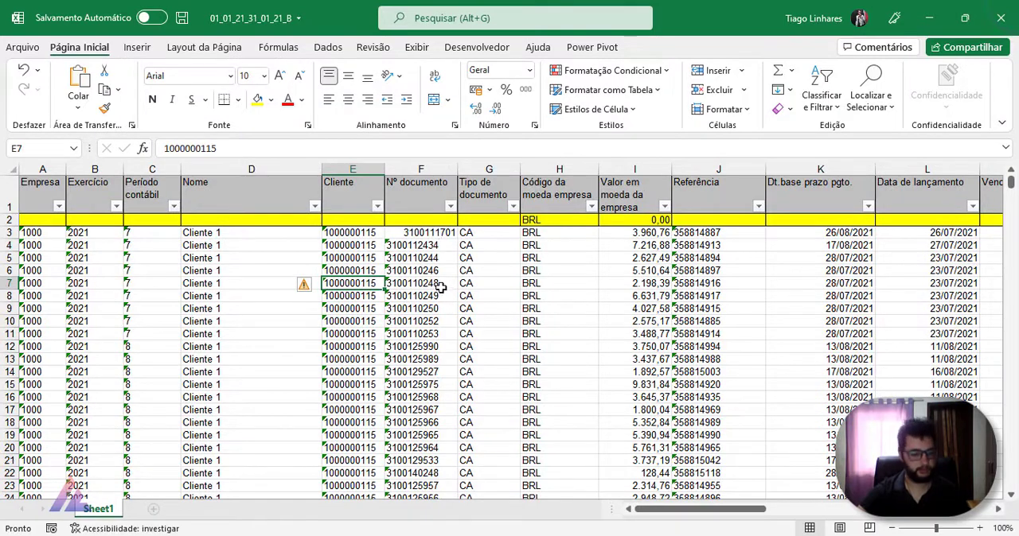
Step: Set the Empresa value in cell A3 of workbook 01_01_21_31_01_21_B to 100020, then save and close the workbook
left_click(44, 234)
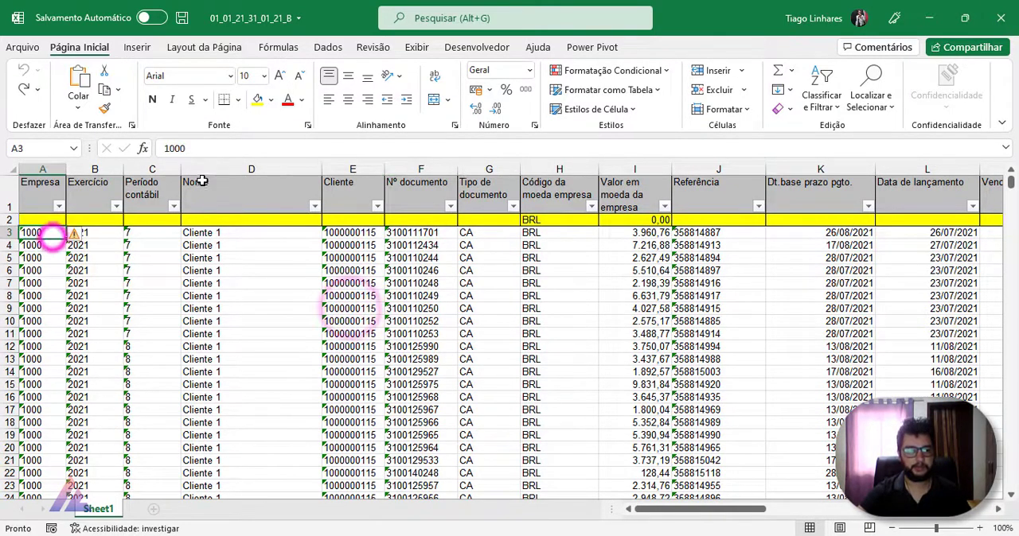
left_click(215, 146)
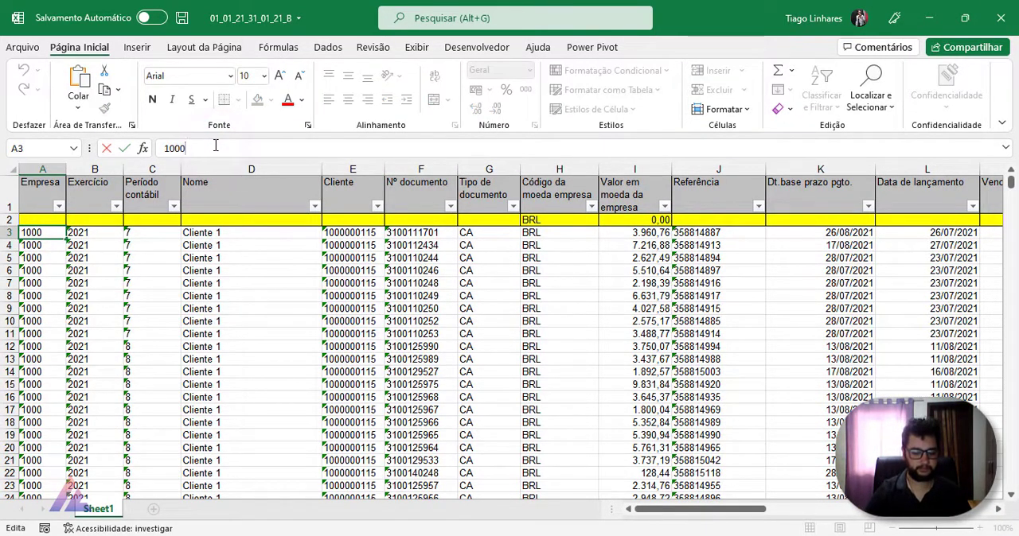
type("2")
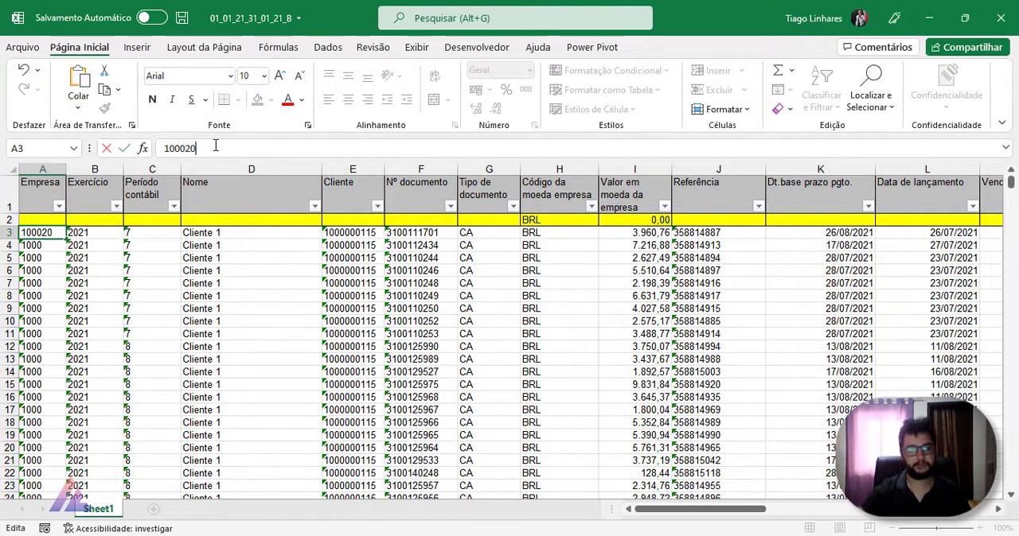
type("0")
left_click(282, 408)
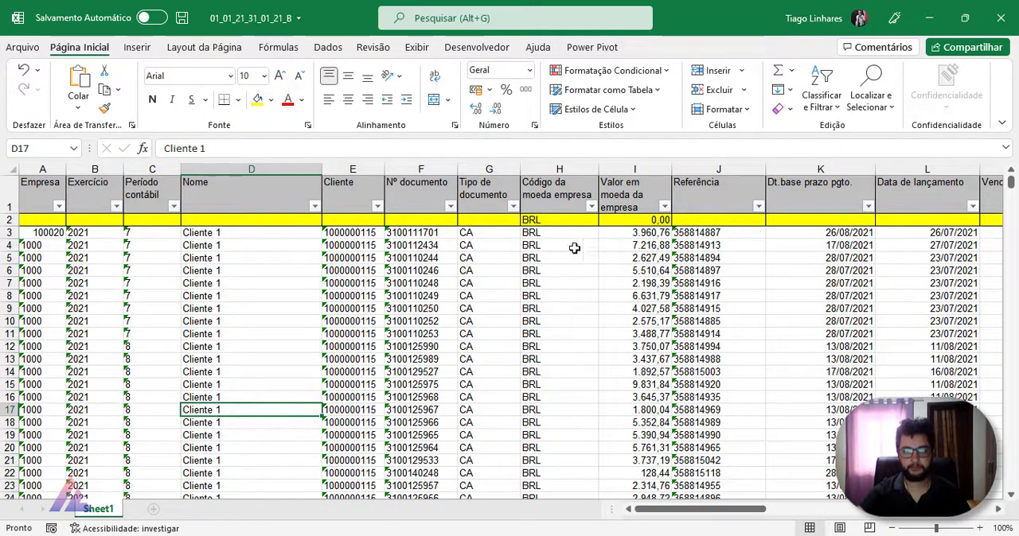
left_click(1001, 18)
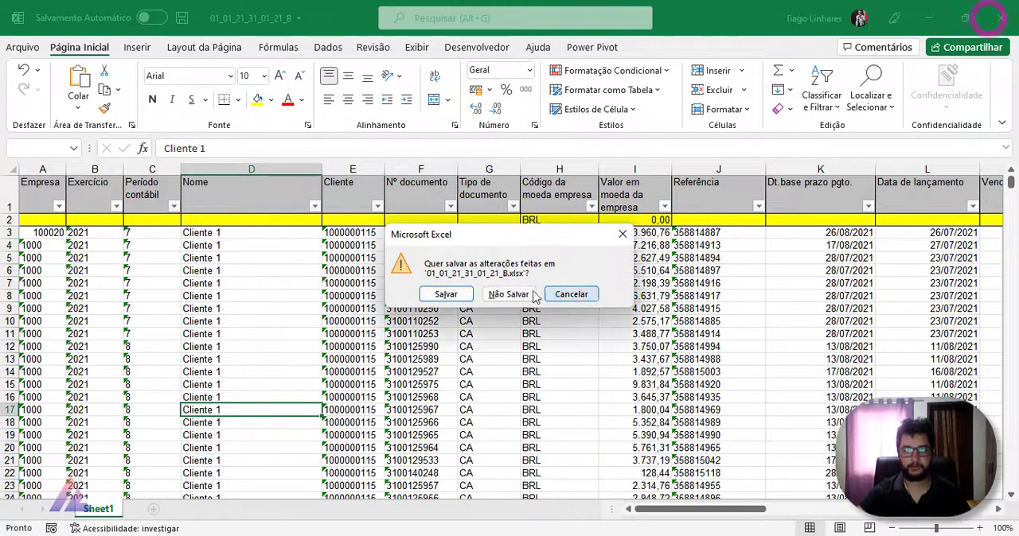
left_click(469, 296)
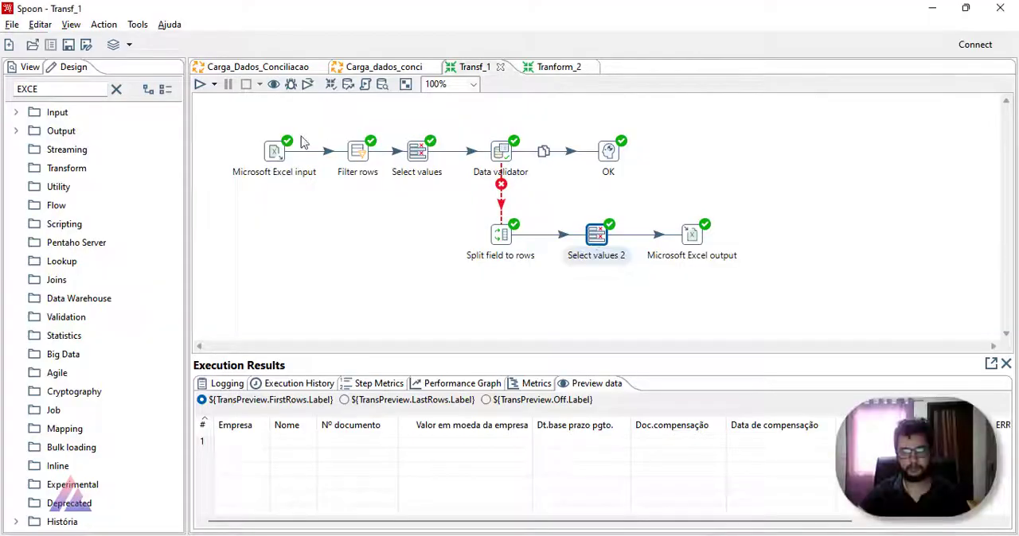
Step: Rerun Transf_1 and preview the output rows of Data validator and Split field to rows
left_click(201, 84)
left_click(693, 440)
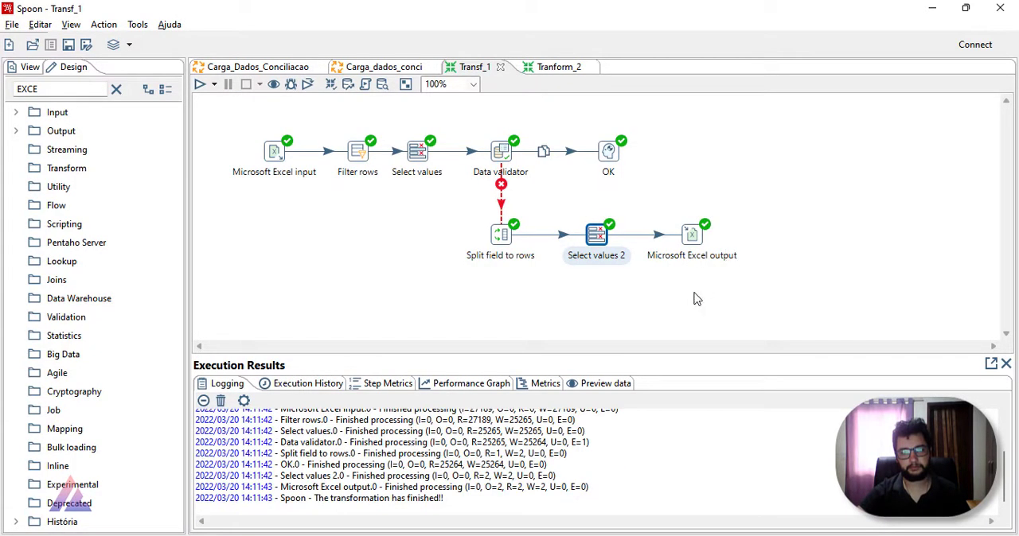
left_click(499, 151)
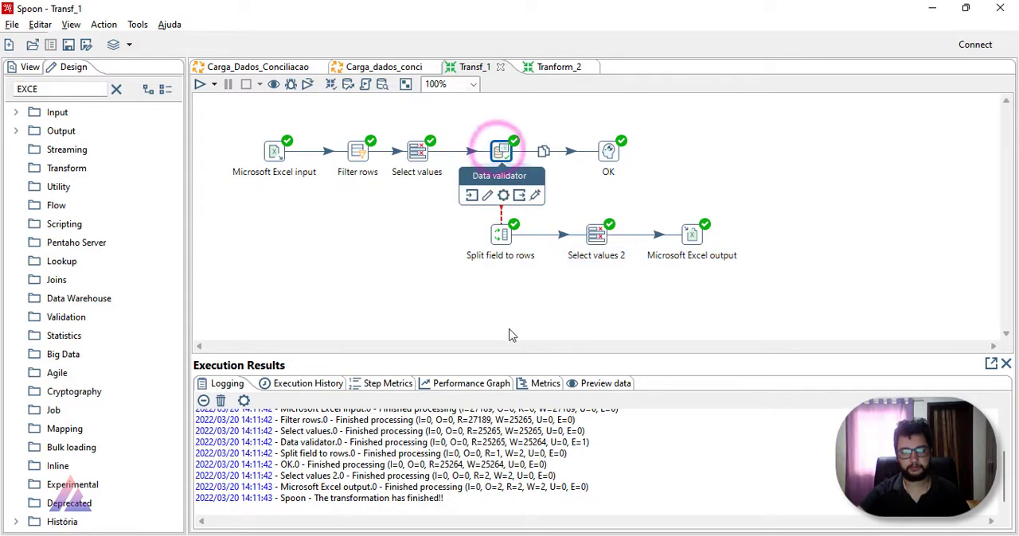
left_click(579, 384)
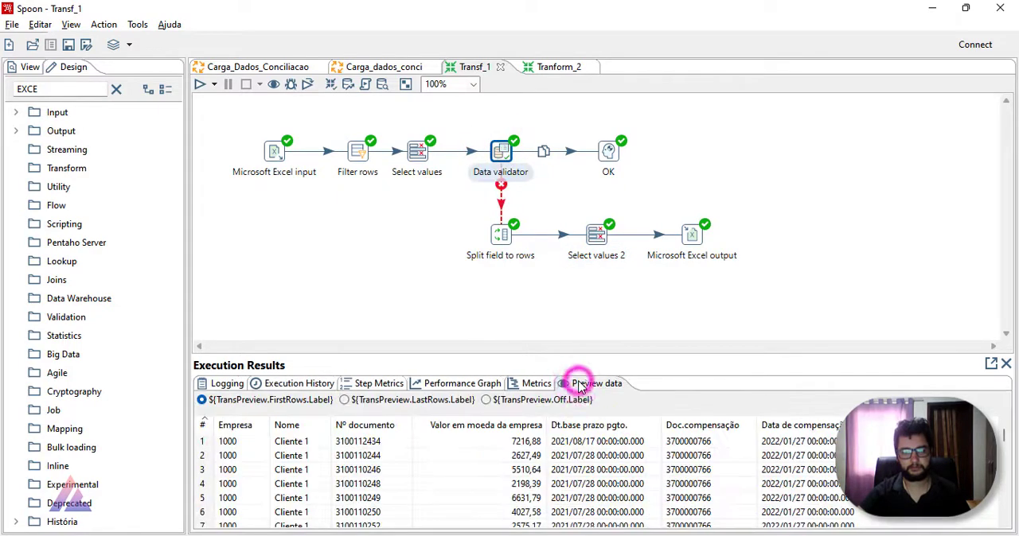
left_click(500, 234)
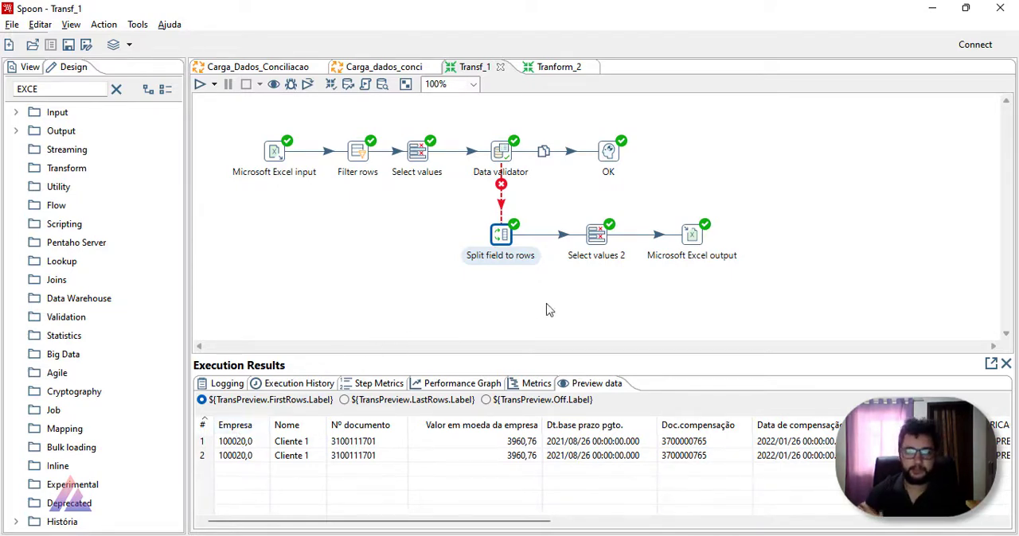
Step: Examine the preview rows of Select values 2, including the ERRO_COLUNA, ERRO_LOCALIZACAO and ERRO_DESCRICAO columns
left_click(596, 237)
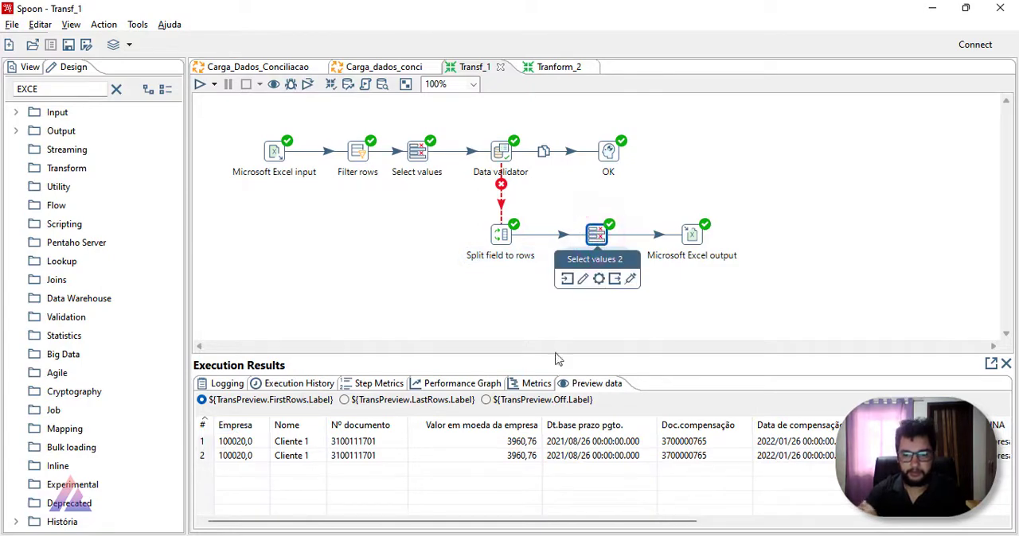
left_click_drag(412, 522, 737, 523)
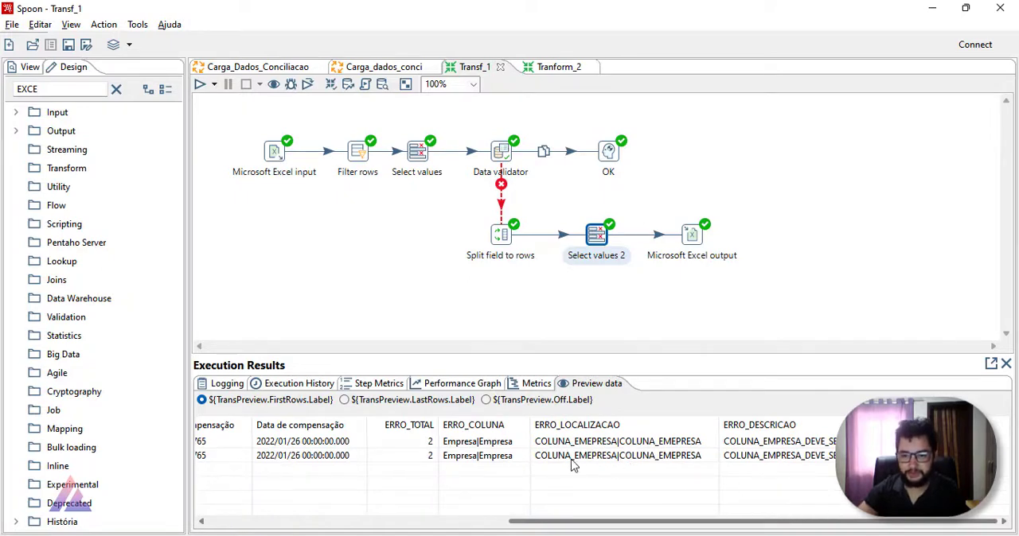
left_click(817, 453)
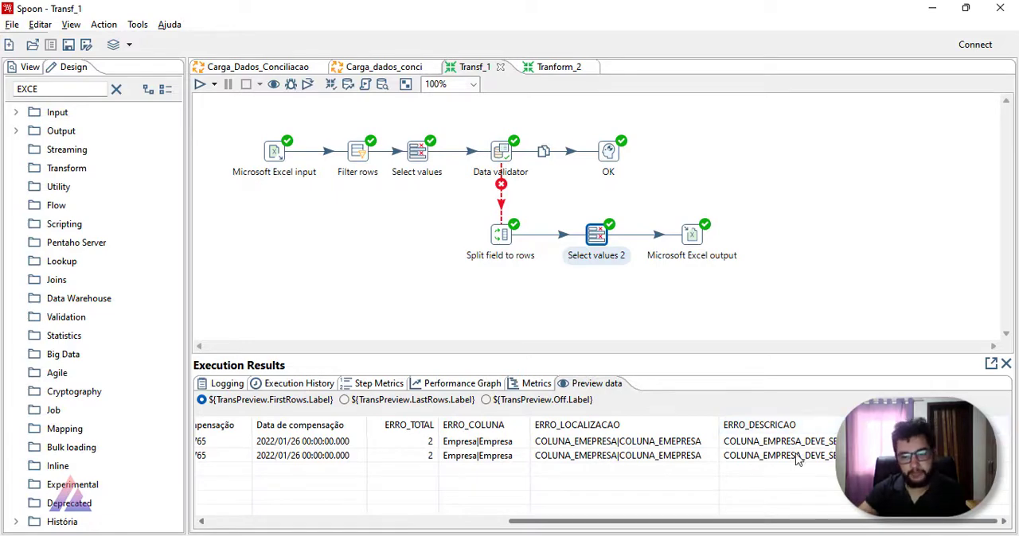
left_click_drag(512, 525, 211, 526)
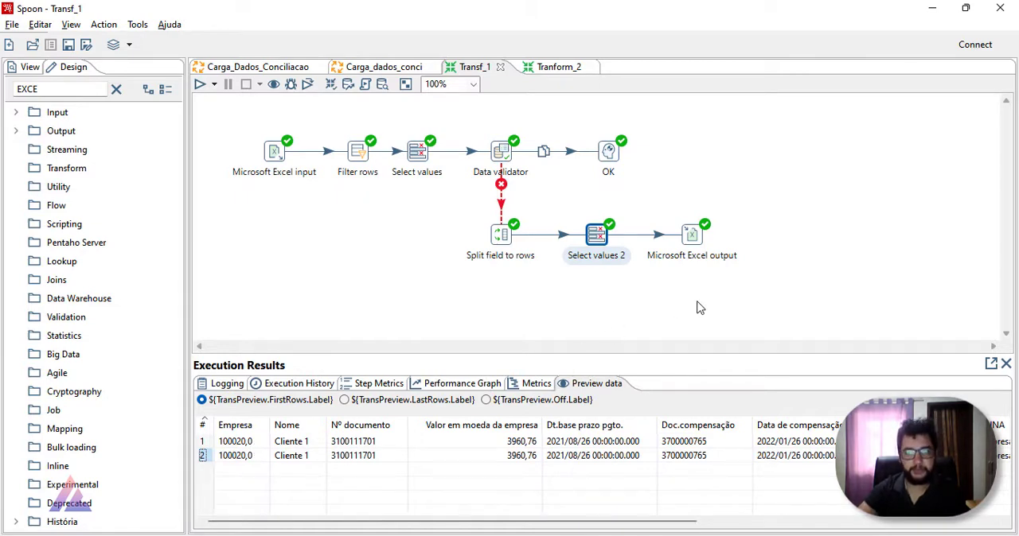
left_click(694, 239)
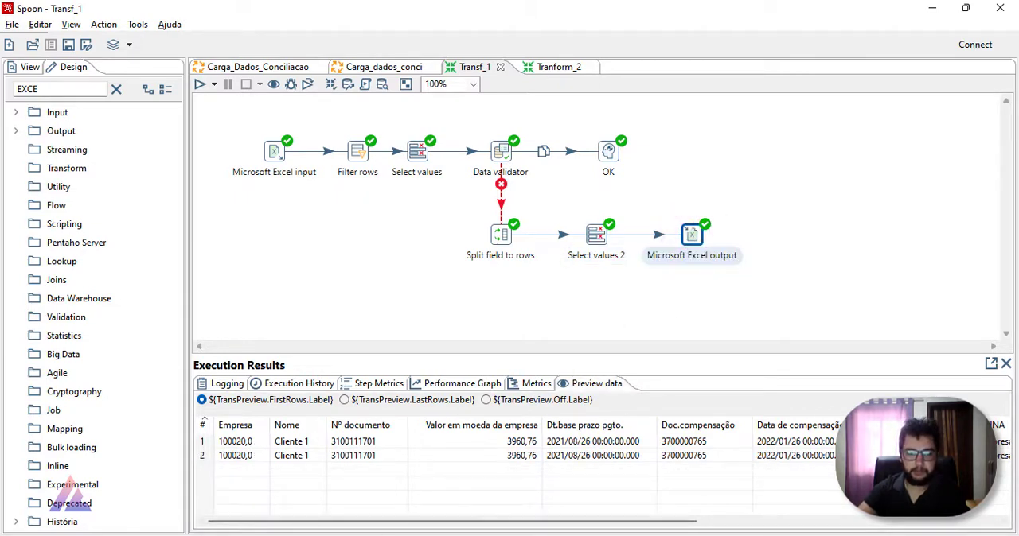
Step: Switch to File Explorer, open 01_01_21_31_01_21_B from the Browser folder to check its data, and close it
left_click(389, 532)
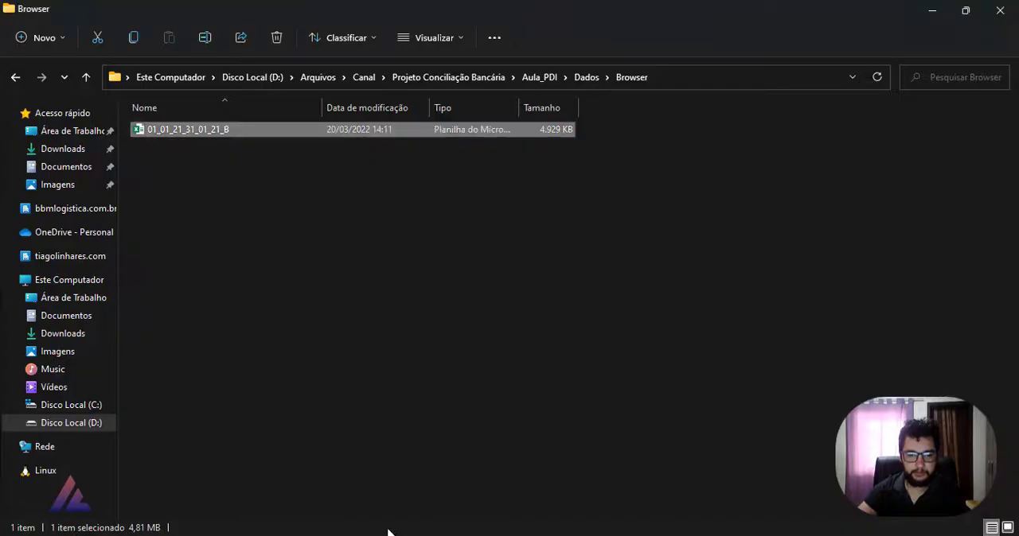
double_click(242, 130)
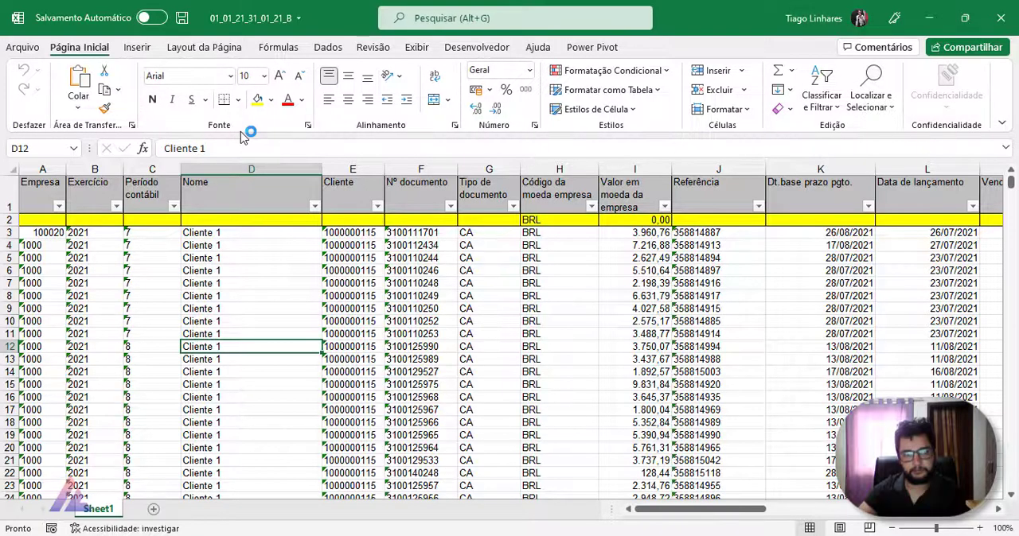
left_click(317, 271)
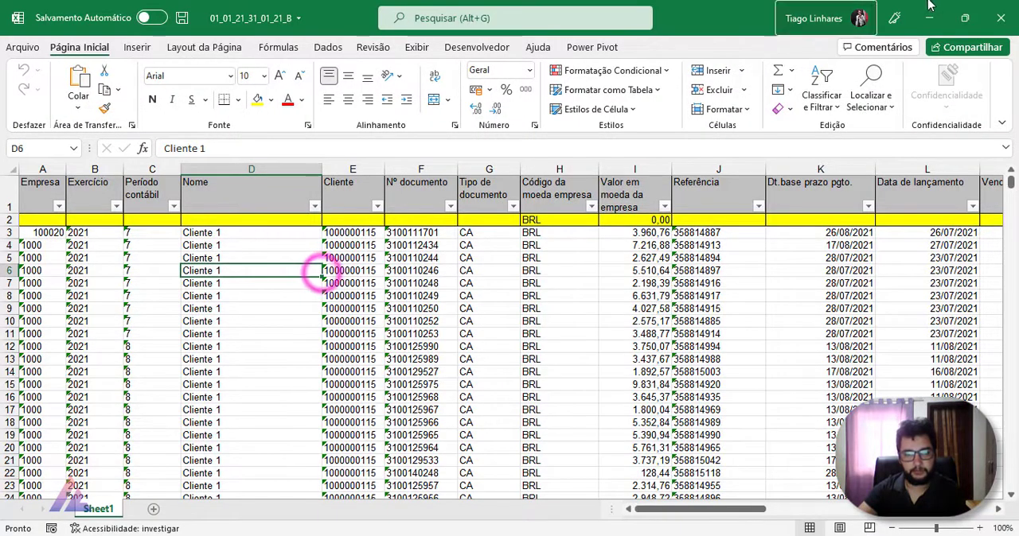
left_click(991, 15)
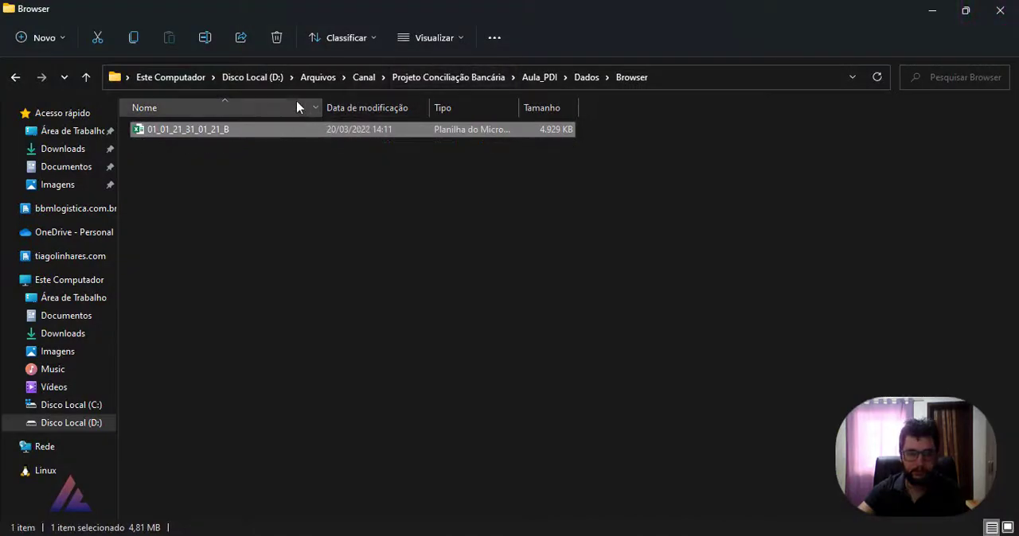
Step: Open Erros_Browser.xls from the Dados folder, examine the logged error rows, and close it without saving
left_click(525, 80)
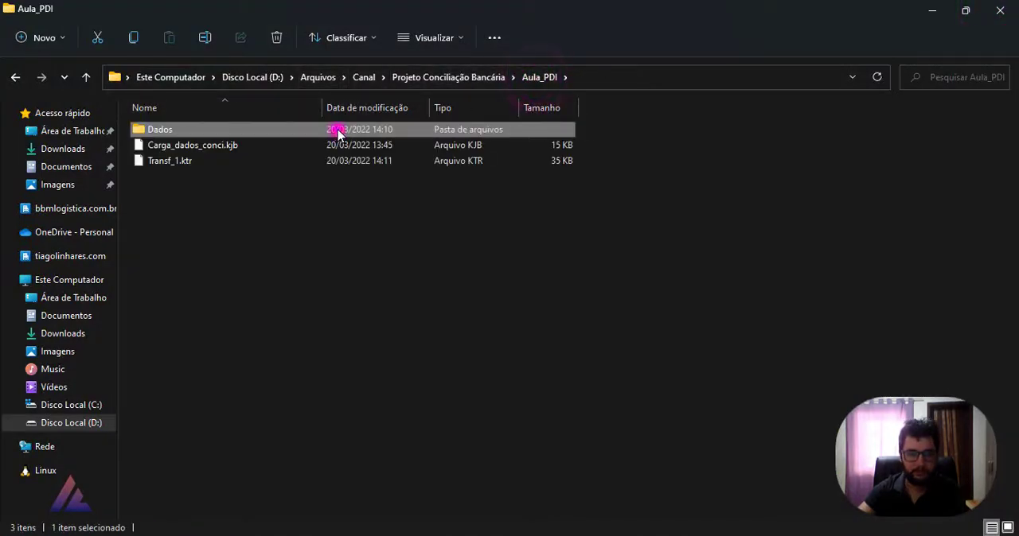
double_click(339, 131)
double_click(207, 182)
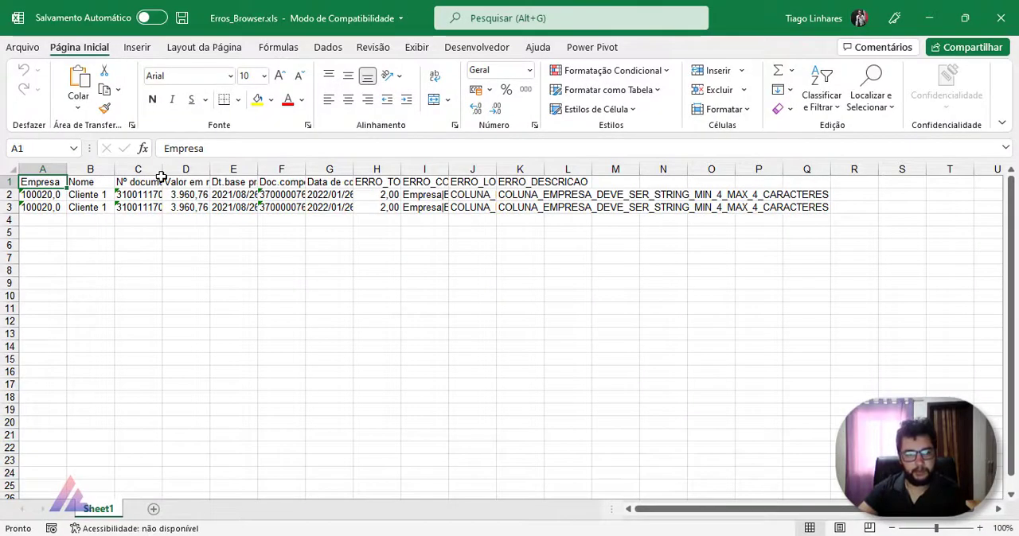
double_click(162, 171)
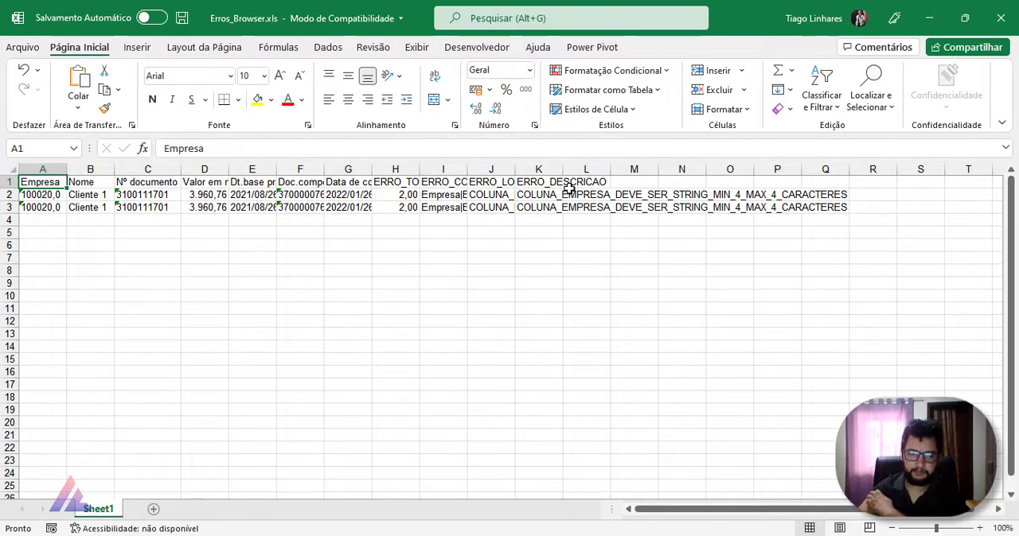
left_click(1000, 18)
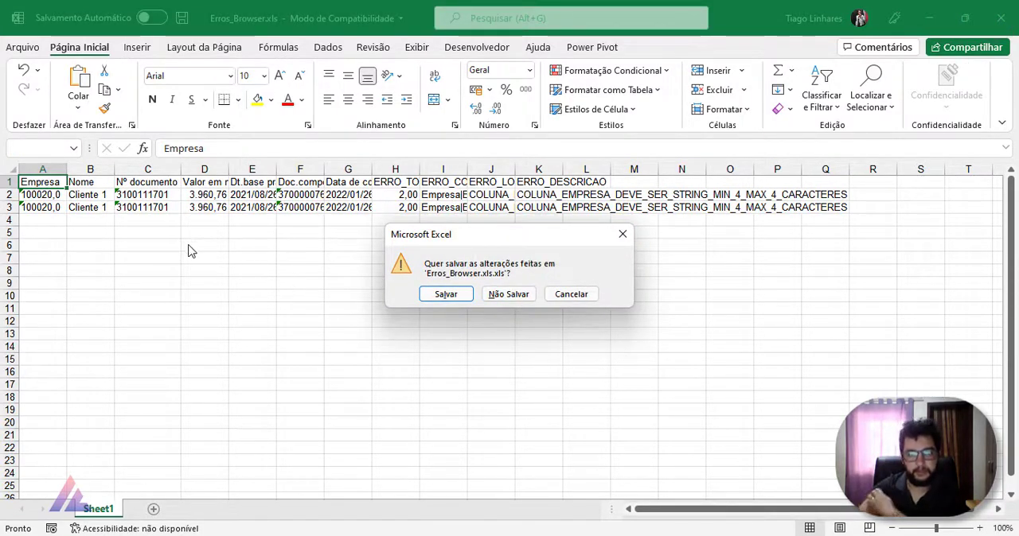
left_click(508, 293)
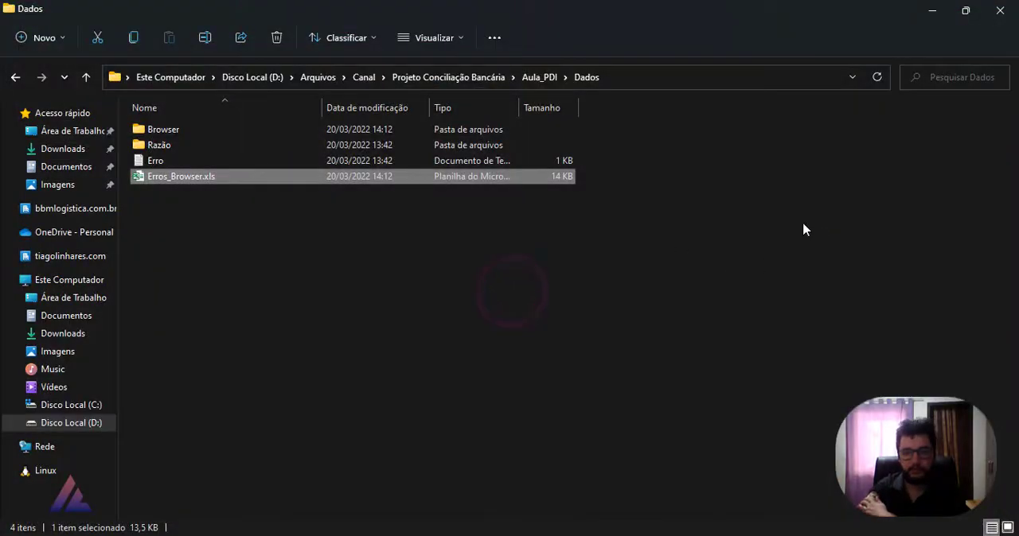
left_click(932, 11)
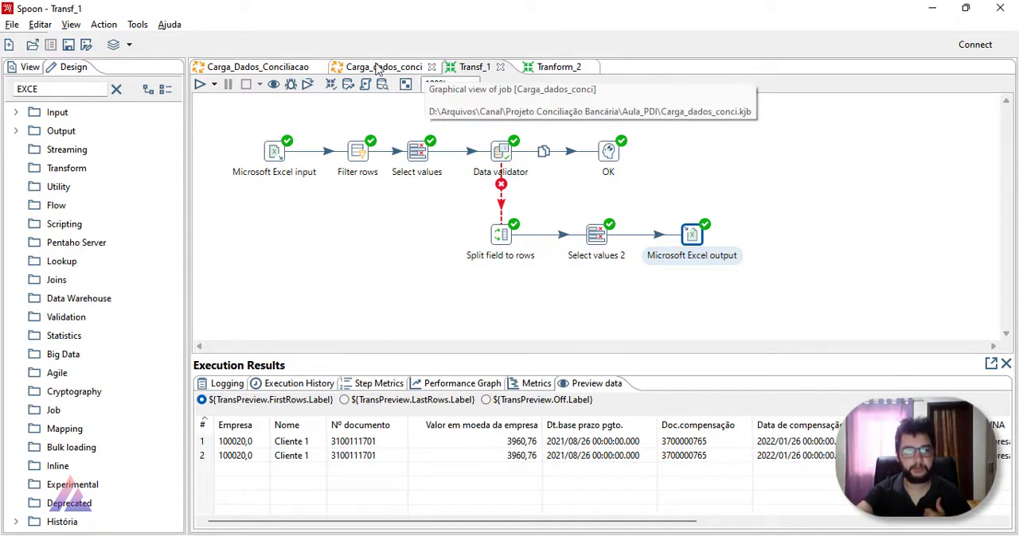
Step: Switch to Spoon, check the Valida entry's settings in the Carga_Dados_Conciliacao job, and return to Transf_1
left_click(306, 65)
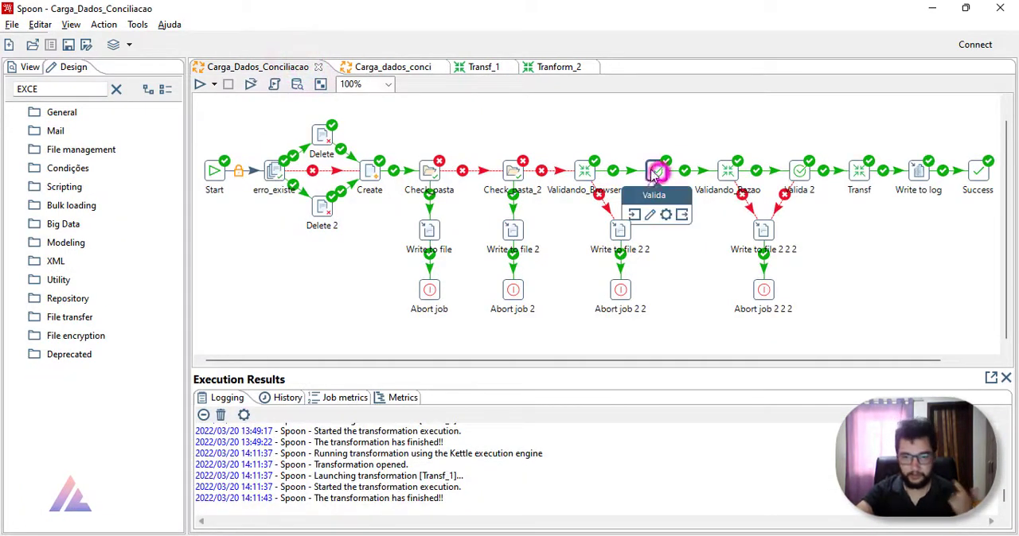
double_click(657, 172)
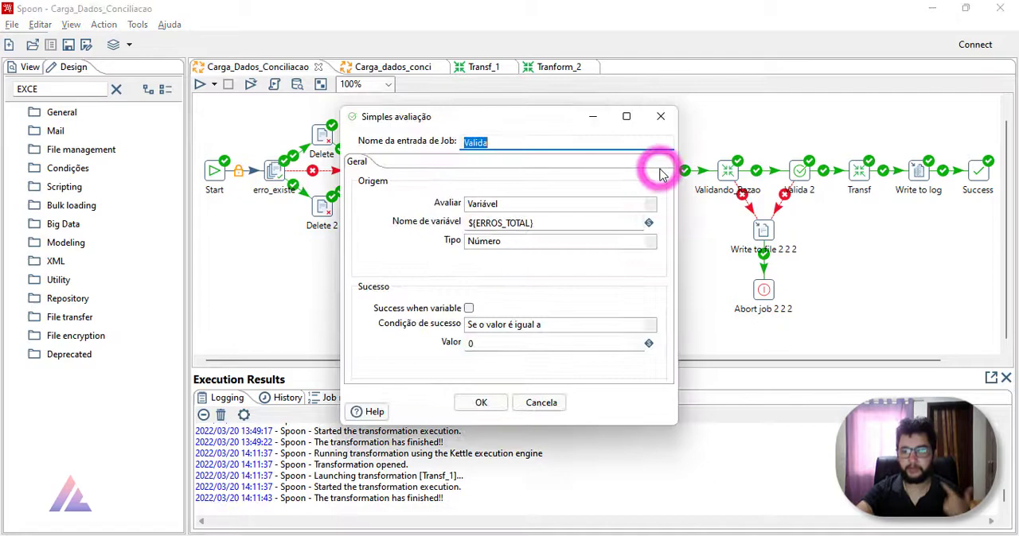
left_click(660, 117)
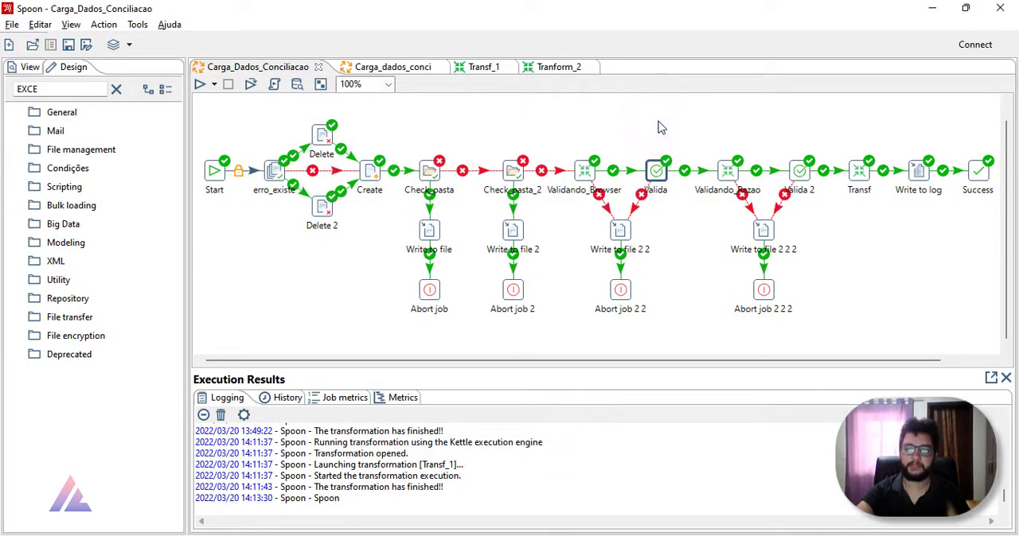
left_click(585, 172)
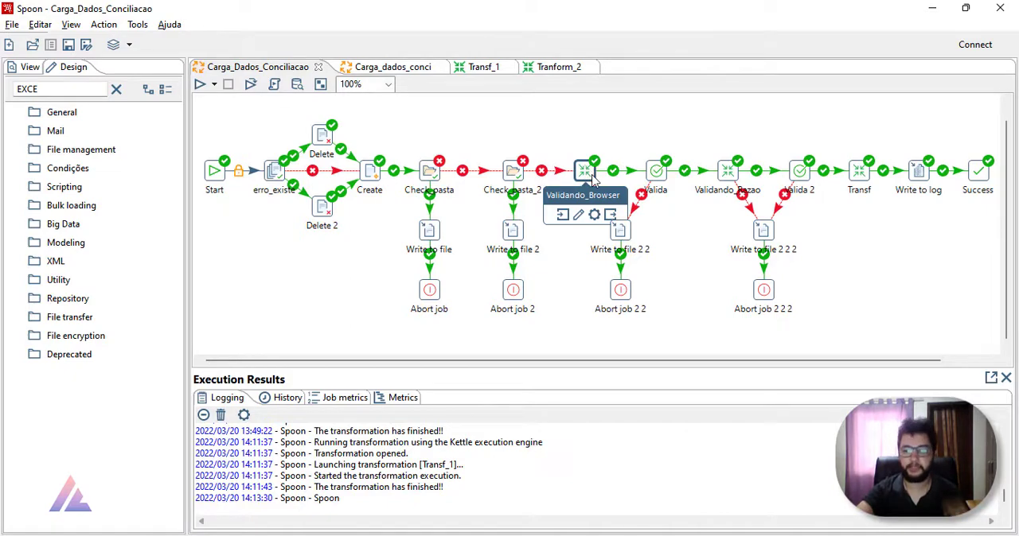
left_click(485, 67)
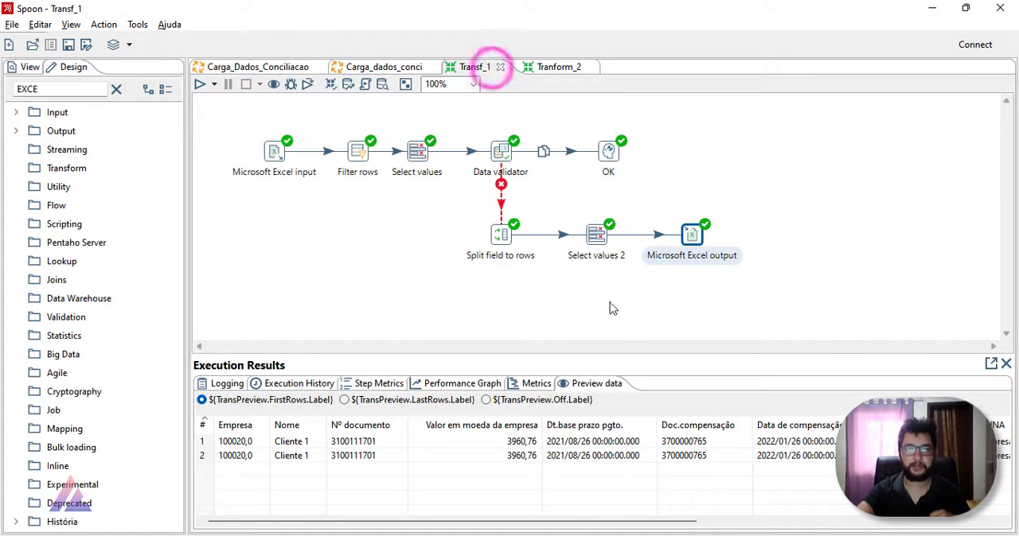
Step: Add a Sample rows step to Transf_1 and connect Microsoft Excel output to it
left_click(117, 89)
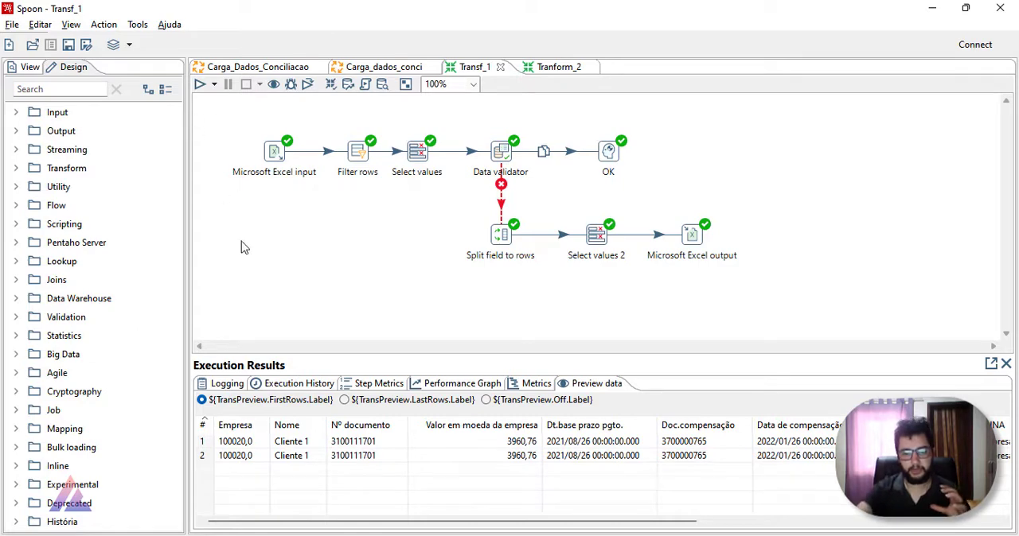
left_click_drag(317, 520, 601, 522)
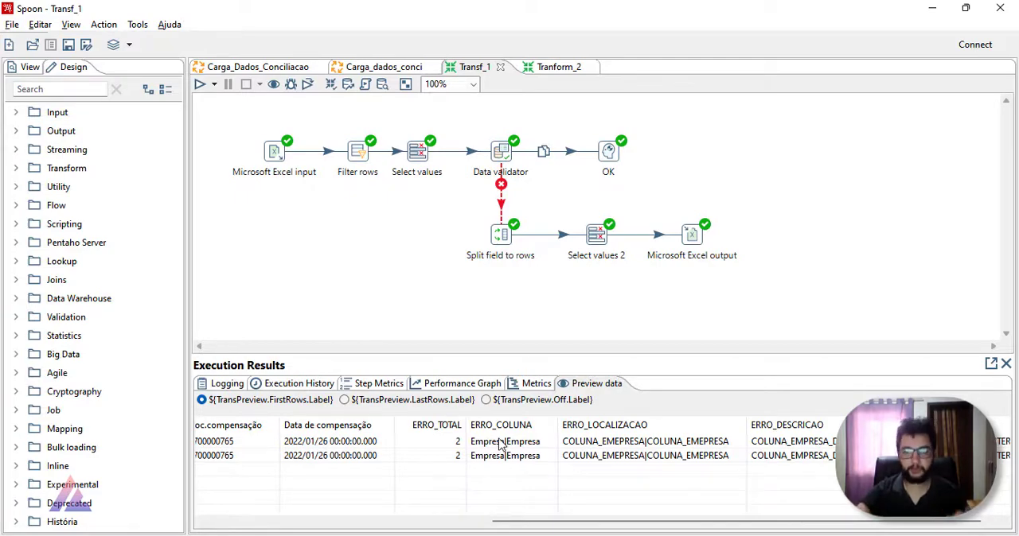
left_click(58, 90)
type("sampl")
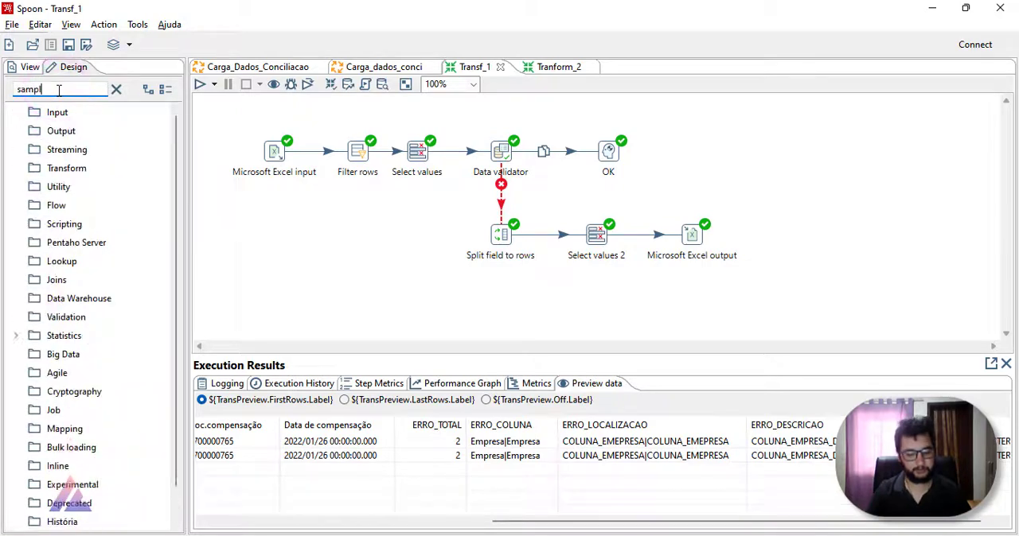
left_click_drag(95, 374, 776, 239)
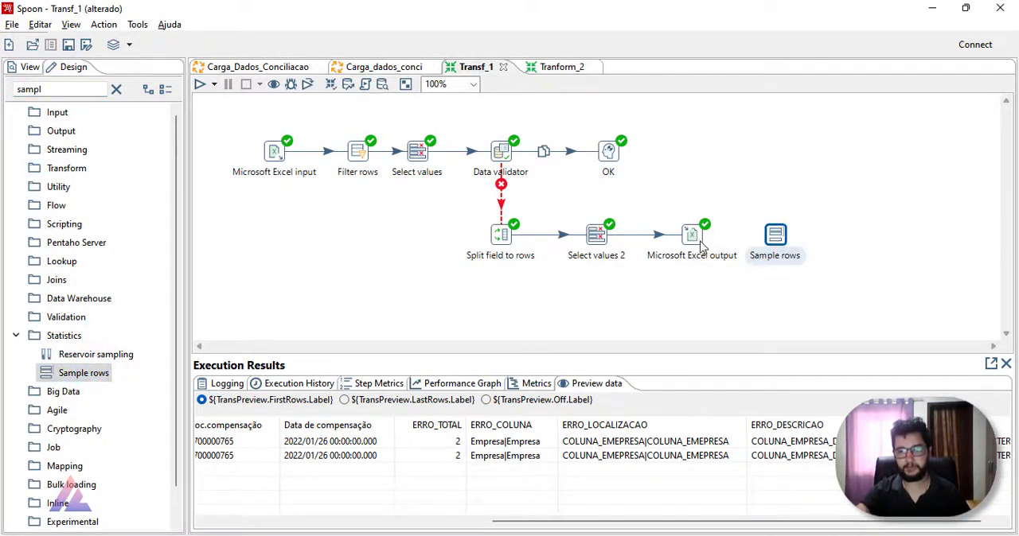
left_click(692, 235)
left_click(775, 238)
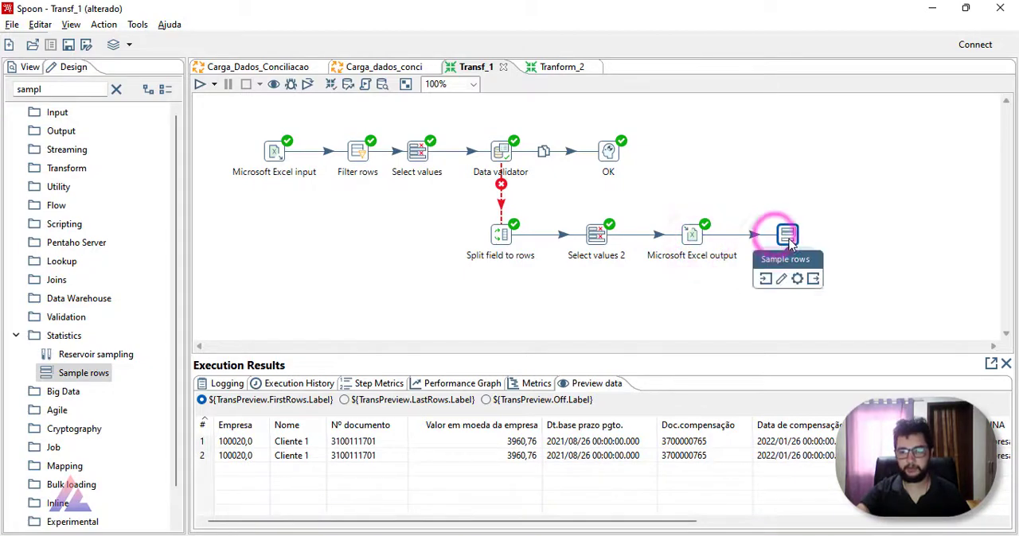
Step: Set the Line nr field of the Sample rows step to 1, keeping its lines range at 1
double_click(788, 237)
left_click(995, 11)
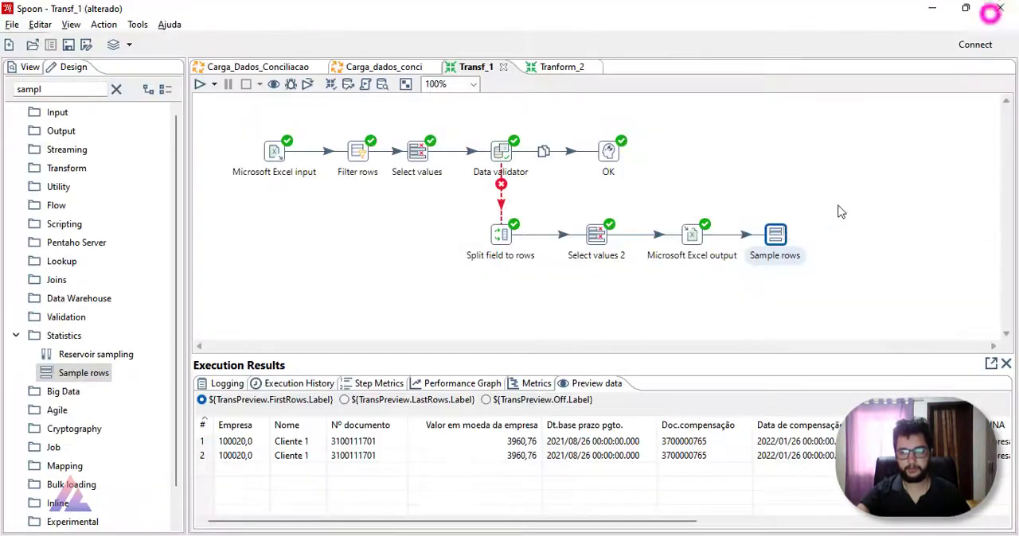
double_click(776, 233)
left_click(541, 285)
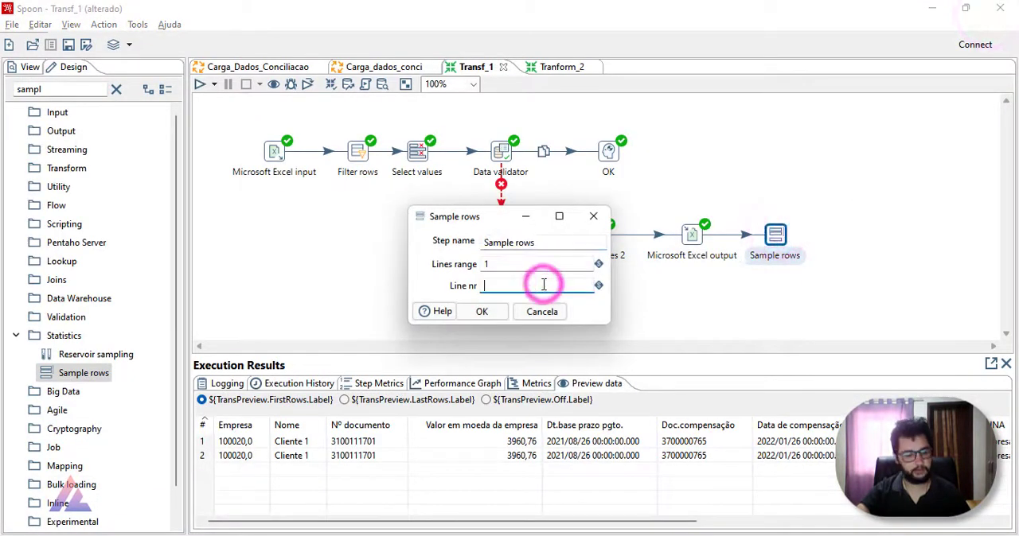
type("1")
left_click(493, 313)
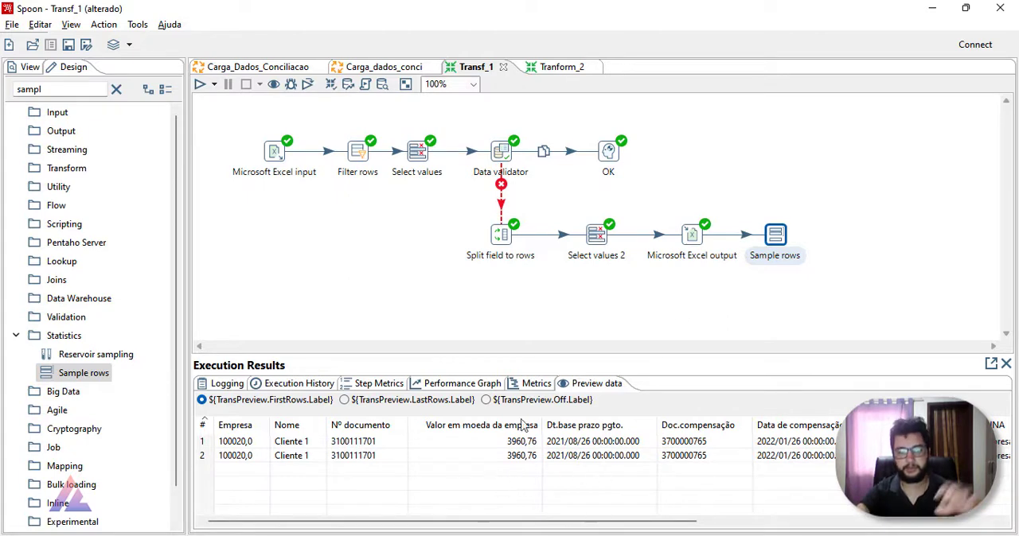
Step: Run Transf_1 with the Pentaho local configuration and preview the Sample rows output through its ERRO columns
mouse_move(702, 250)
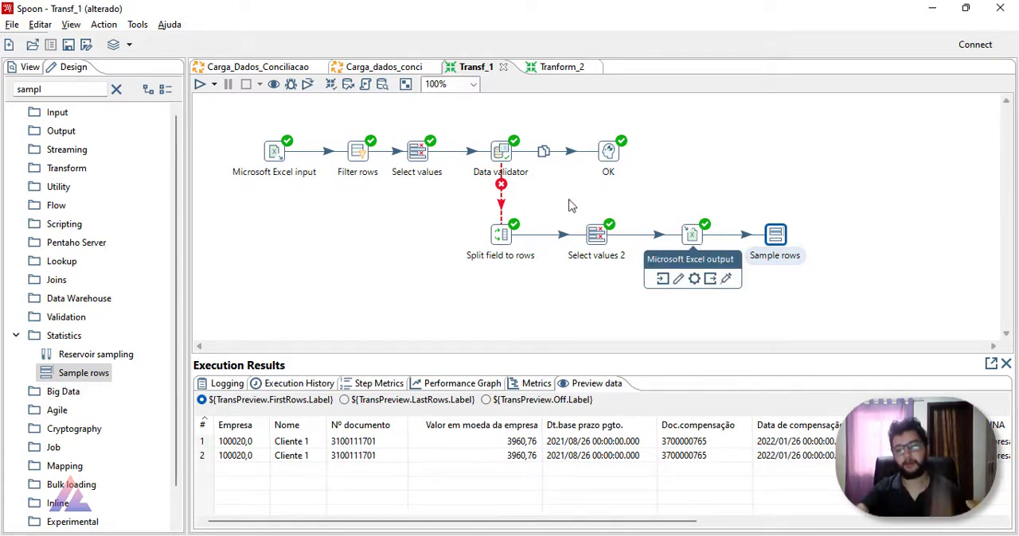
left_click(200, 84)
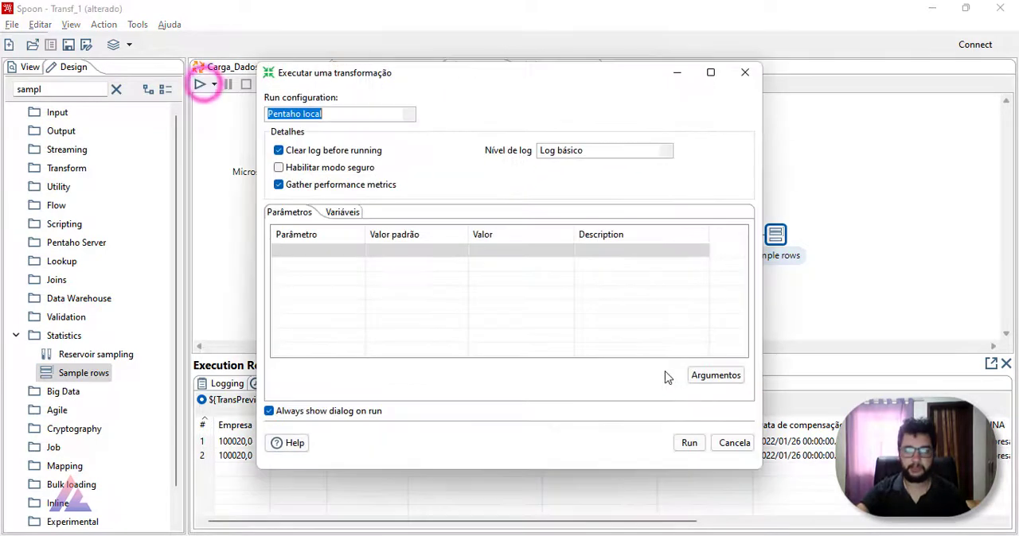
left_click(689, 443)
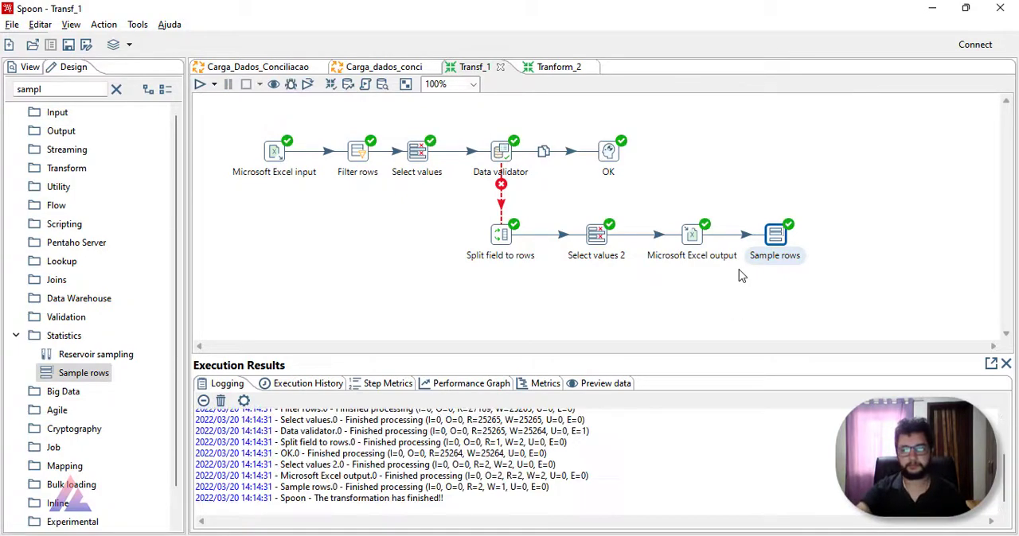
left_click(776, 235)
left_click(599, 385)
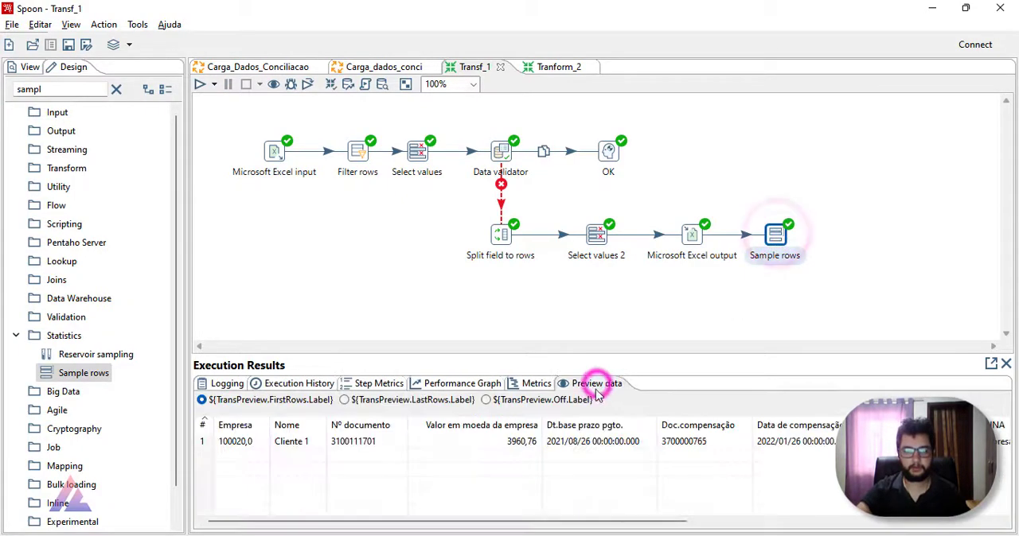
left_click_drag(429, 522, 702, 531)
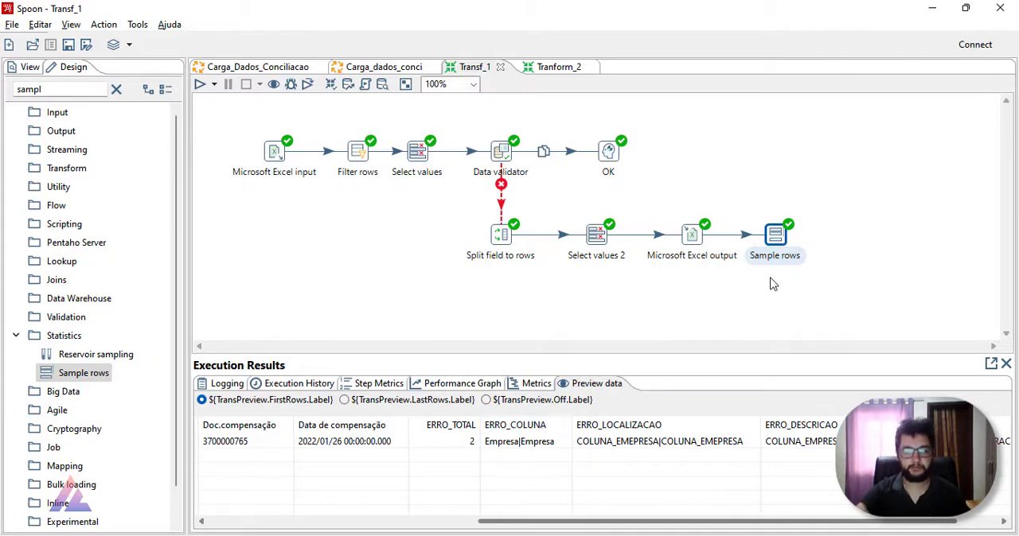
Step: Add a Set variables step after Sample rows and connect Sample rows to it
left_click_drag(74, 87, 4, 86)
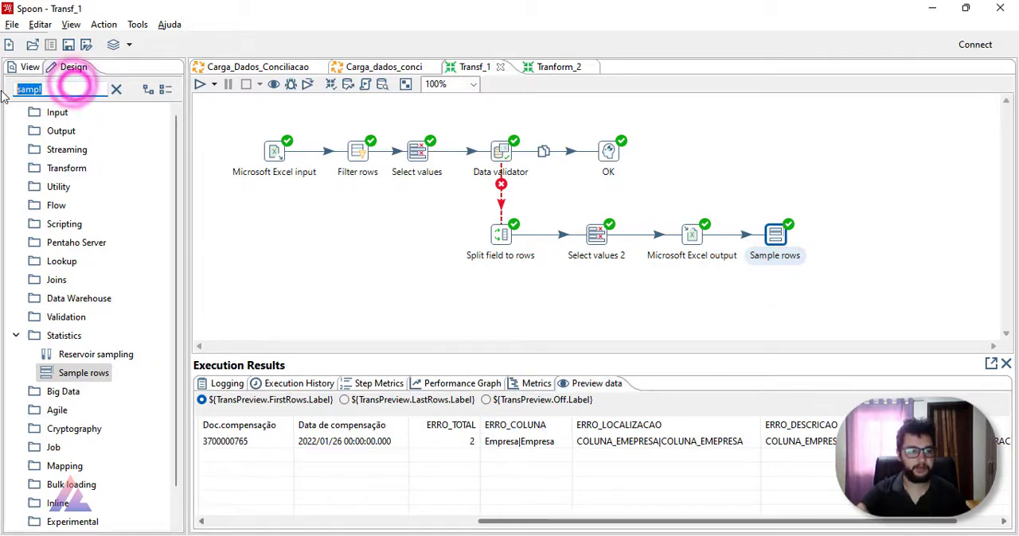
type("set v")
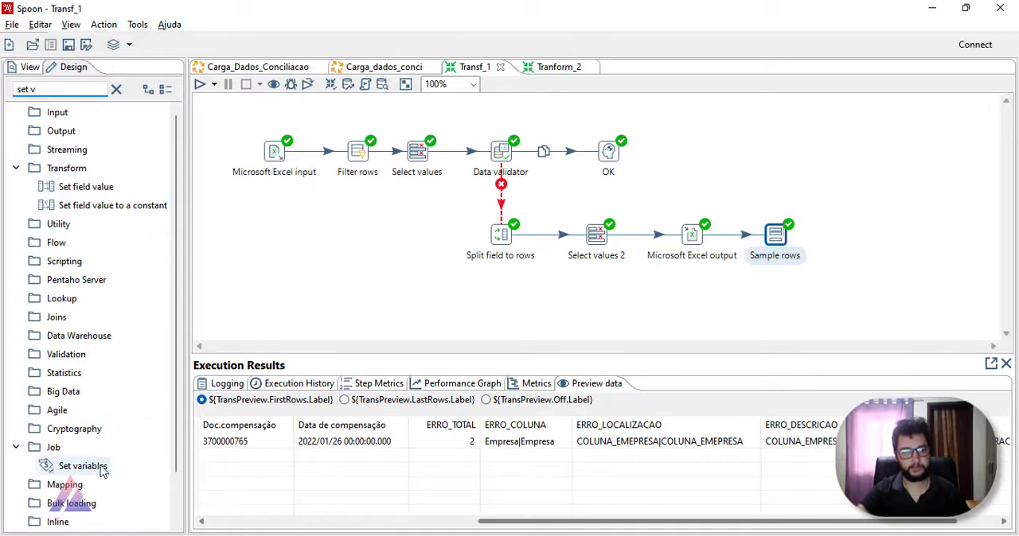
left_click_drag(102, 472, 871, 237)
left_click_drag(779, 241, 876, 242)
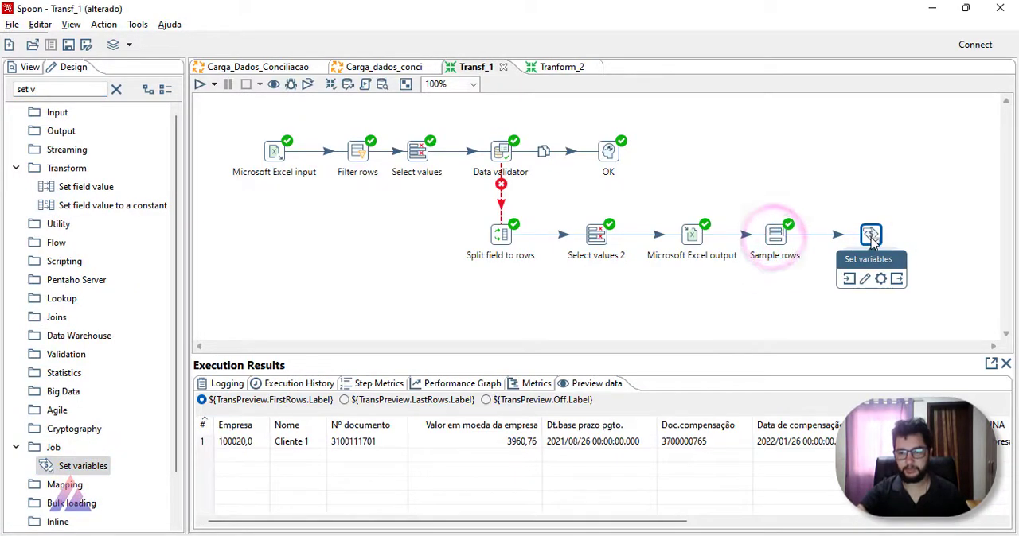
Step: Load the incoming fields into the Set variables step and delete every row except ERRO_TOTAL
double_click(876, 239)
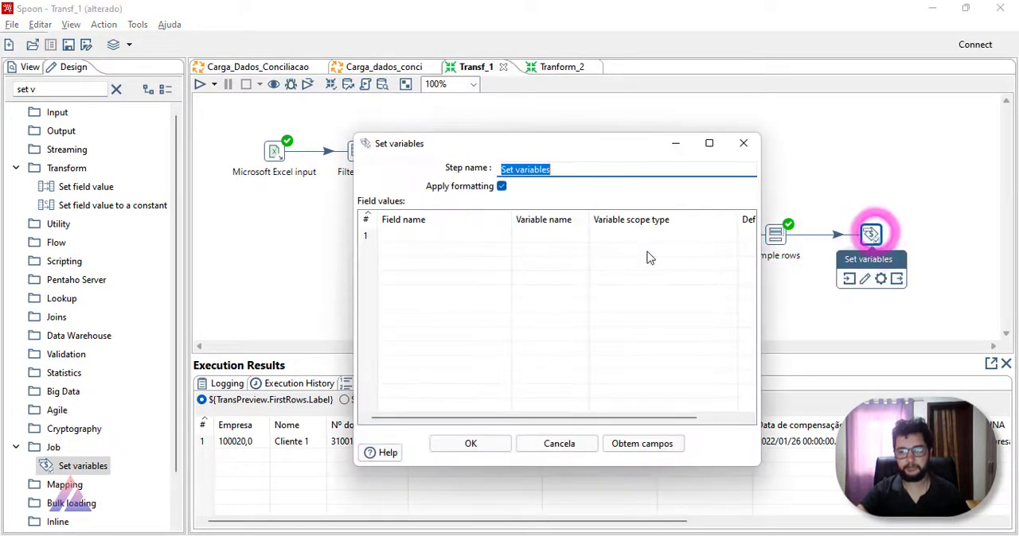
left_click(609, 445)
left_click(365, 236)
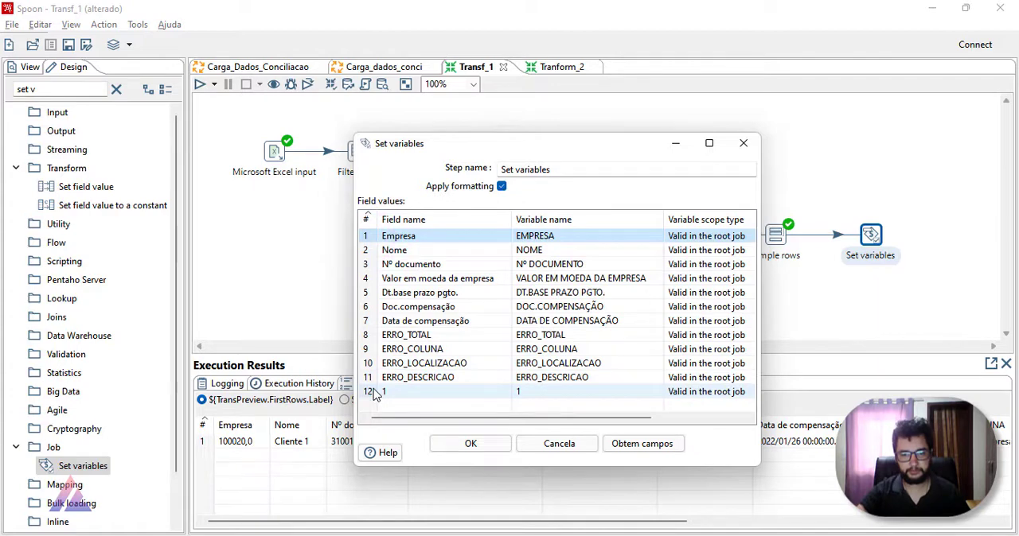
left_click(371, 320, "shift")
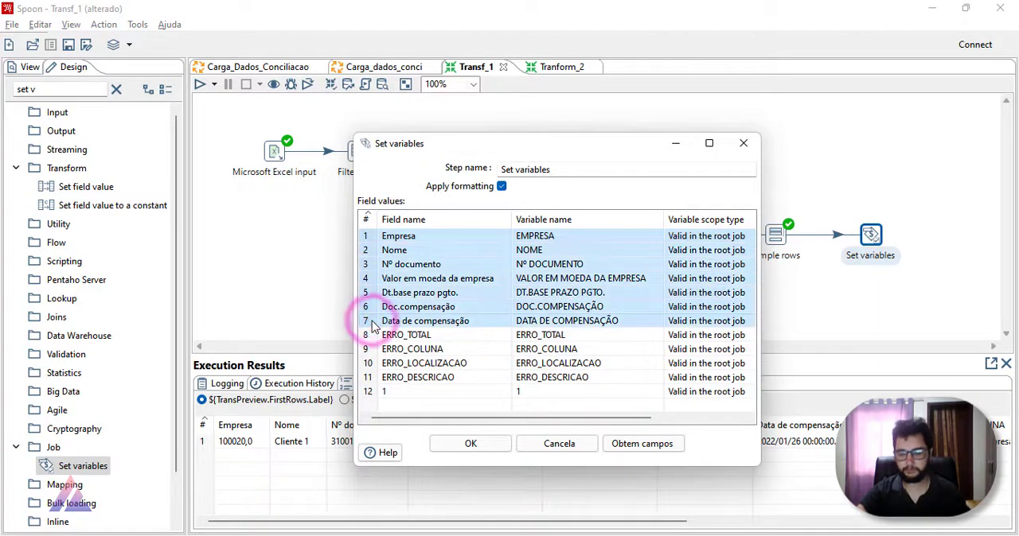
key("Delete")
left_click(366, 250)
left_click(369, 293, "shift")
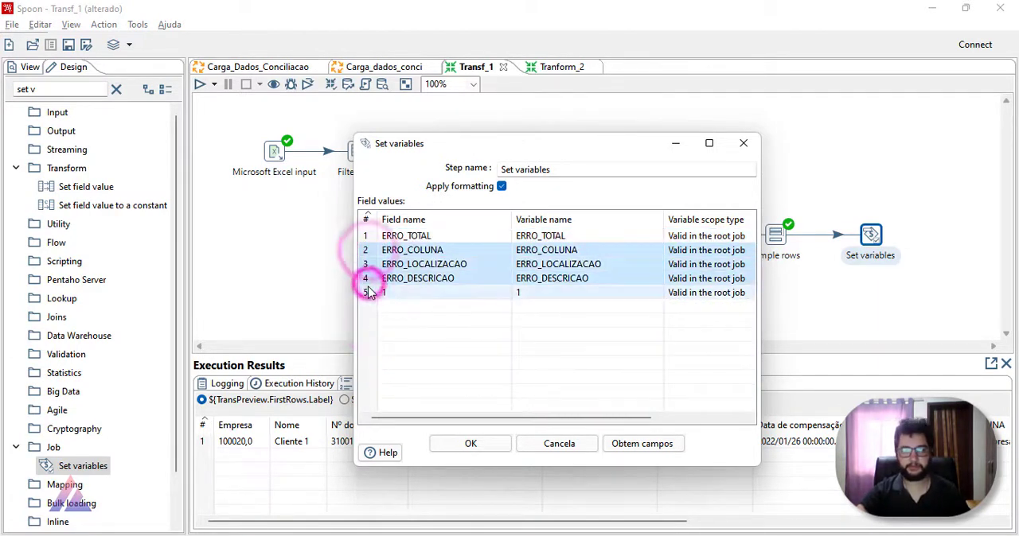
key("Delete")
left_click(371, 253)
key("Delete")
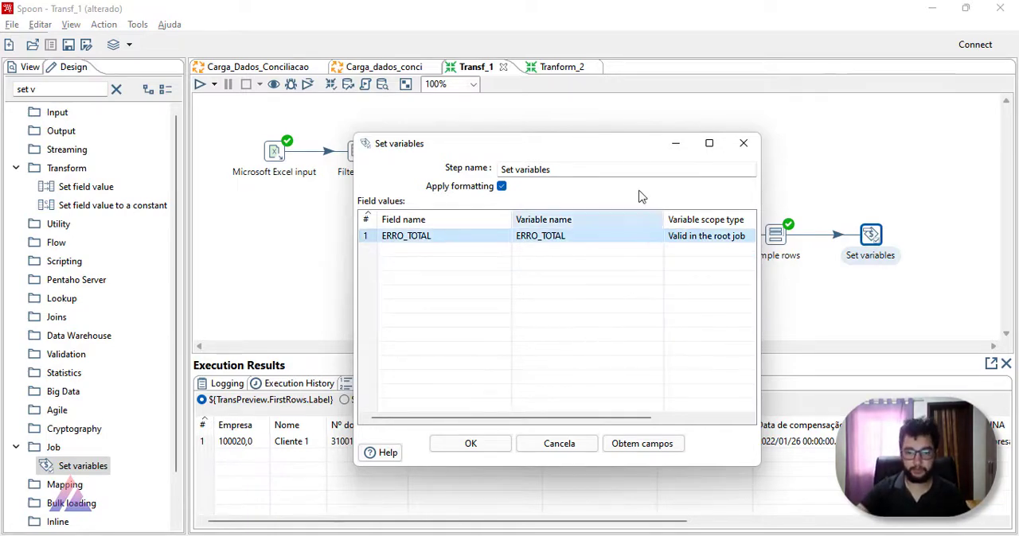
Step: Set the ERRO_TOTAL variable's scope to Valid in the Java Virtual Machine and accept the Set variables settings
left_click_drag(629, 154, 354, 104)
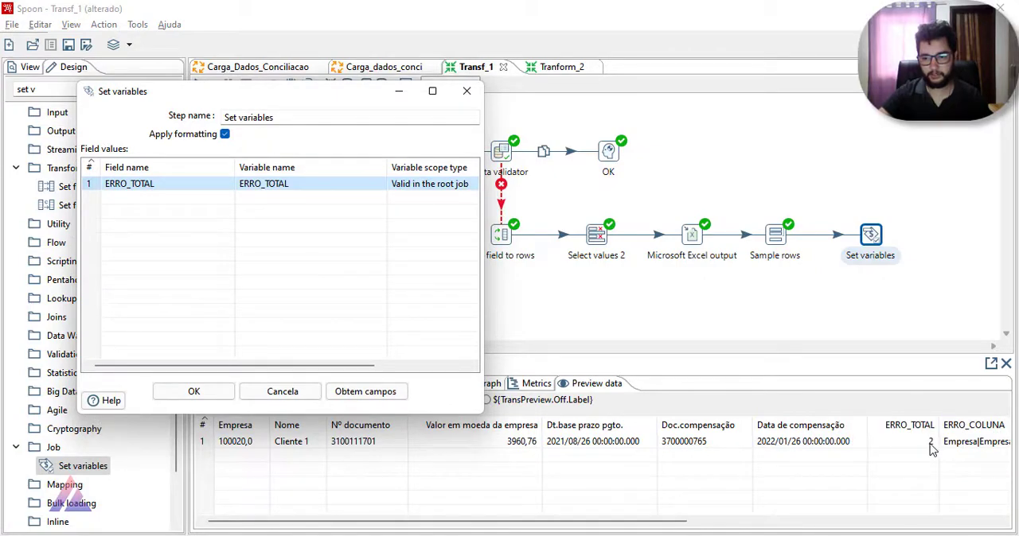
left_click_drag(291, 105, 390, 131)
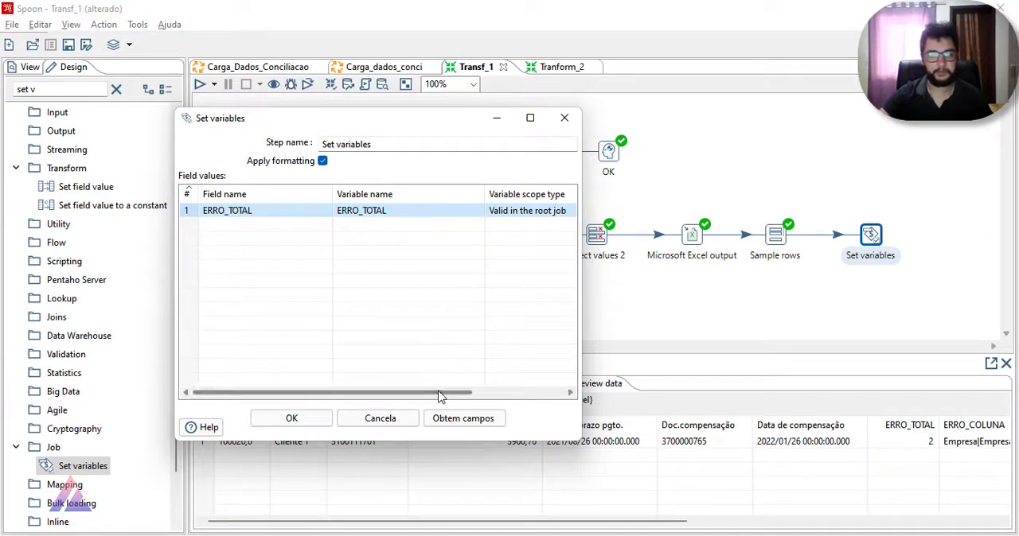
left_click_drag(439, 392, 531, 393)
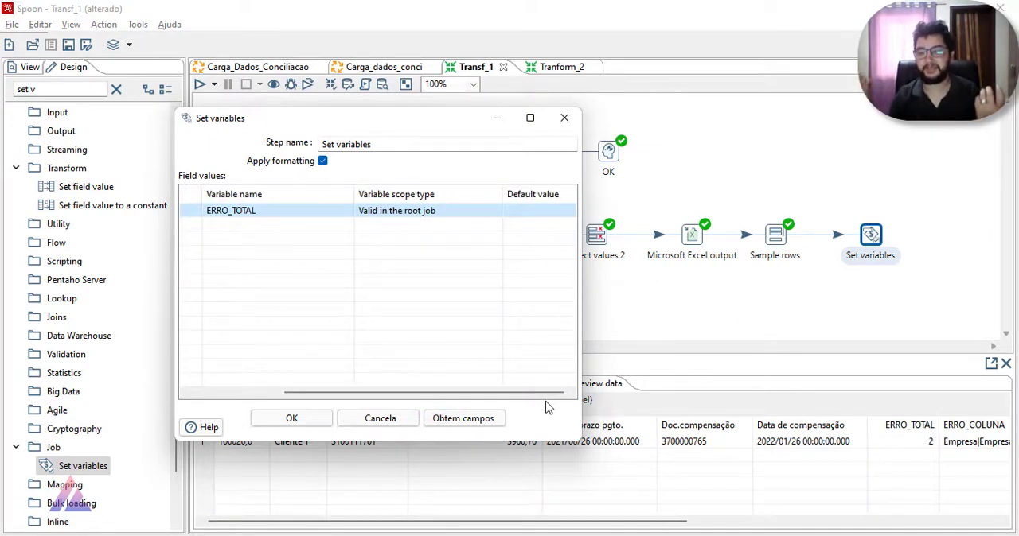
left_click(494, 210)
left_click(460, 225)
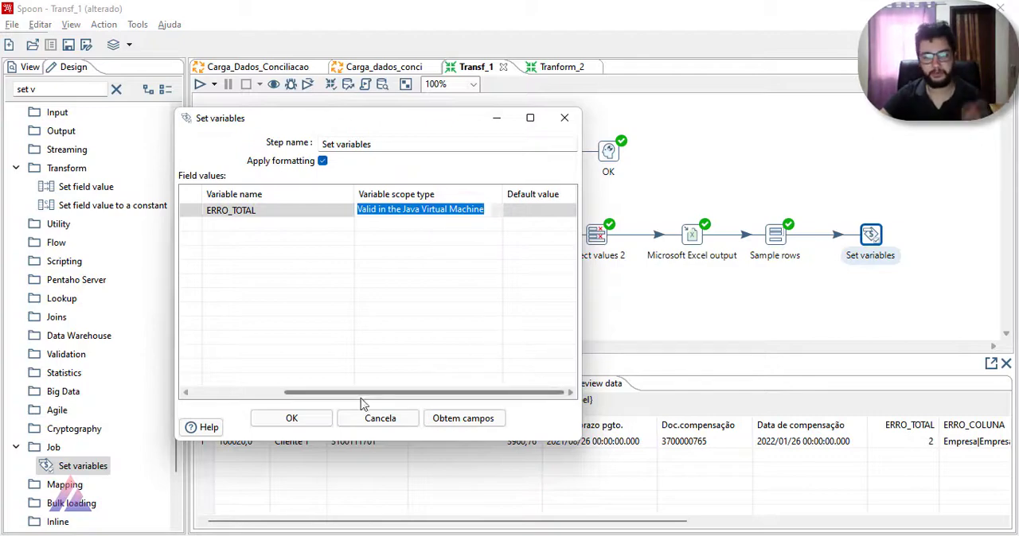
left_click(323, 420)
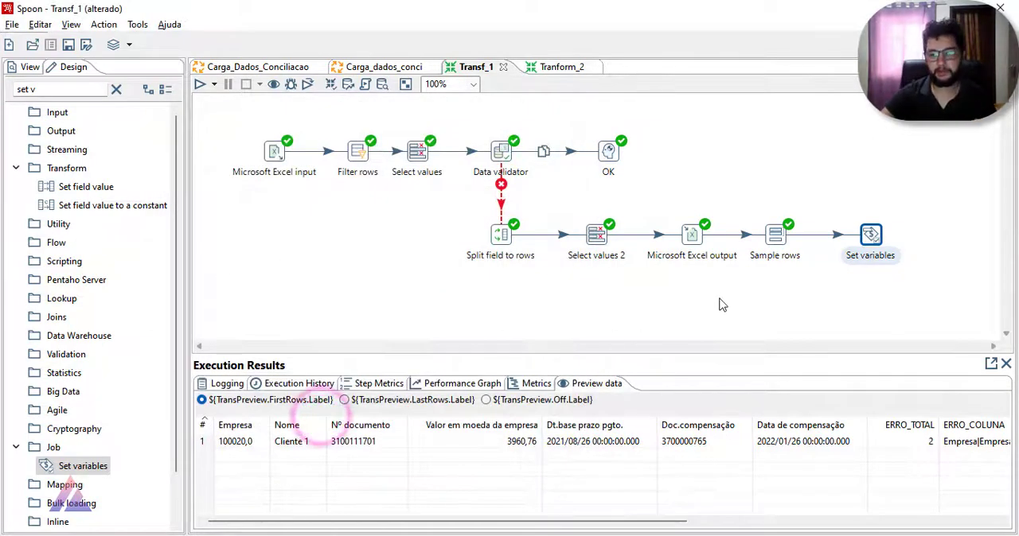
Step: Review the ERRO_TOTAL row in the Set variables step and save the Transf_1 transformation
double_click(870, 238)
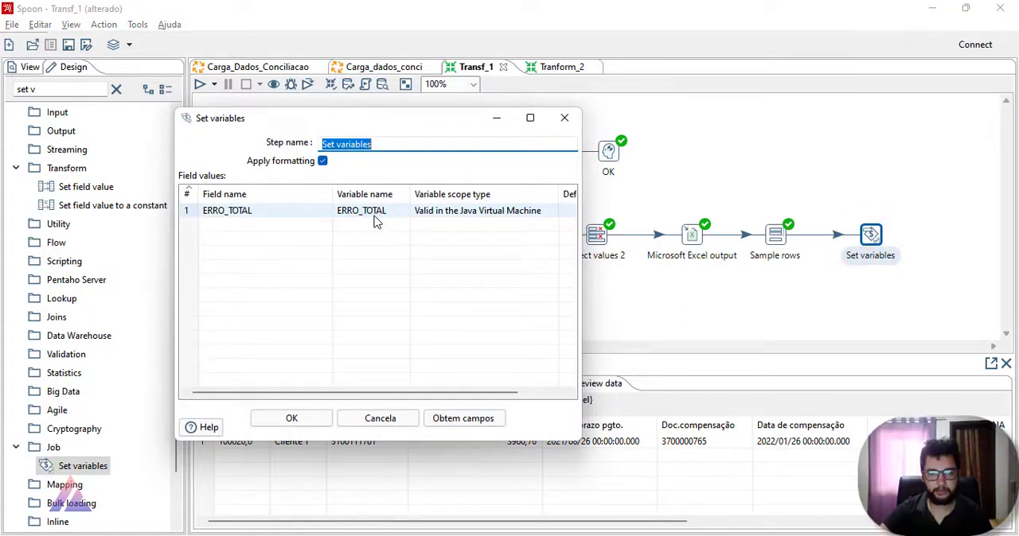
left_click(302, 425)
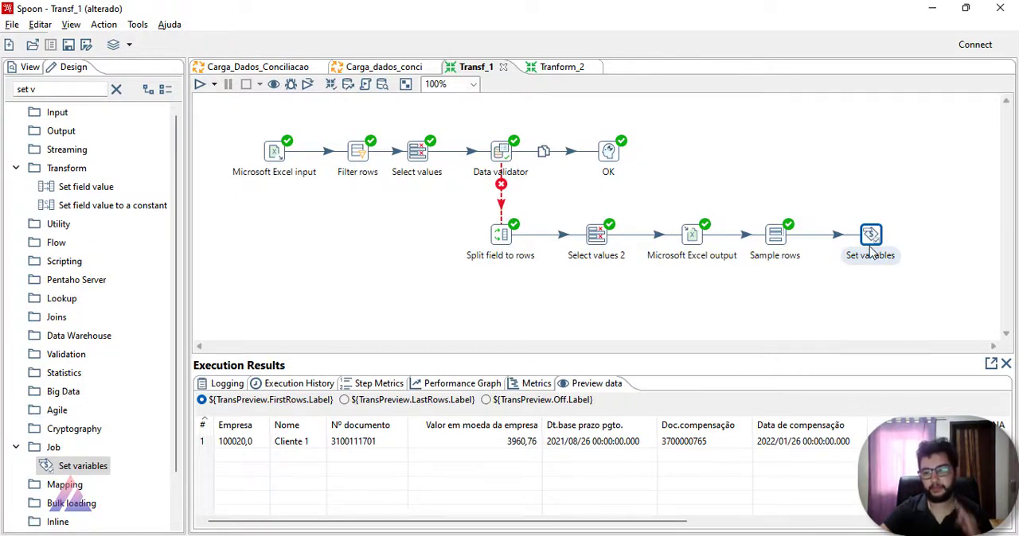
mouse_move(873, 249)
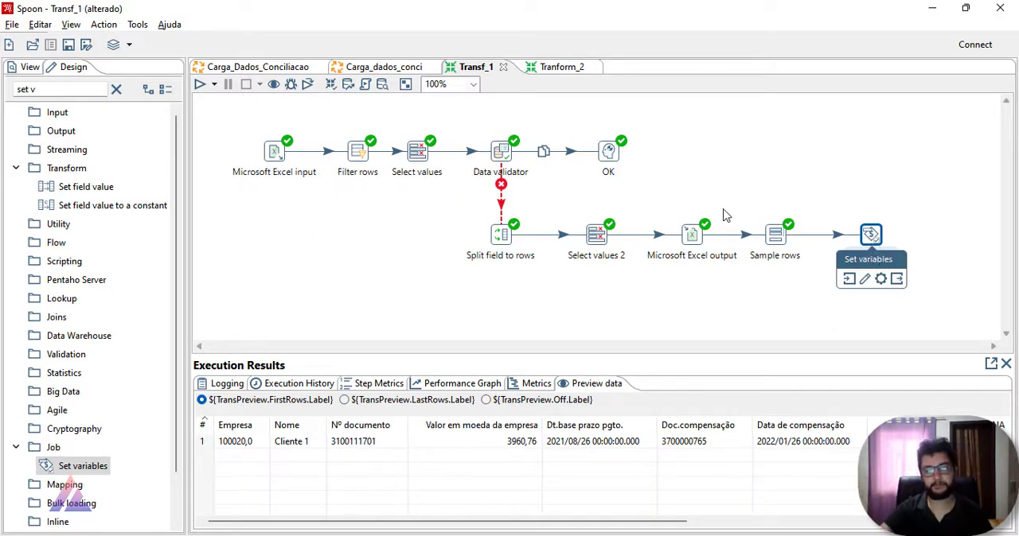
left_click(69, 44)
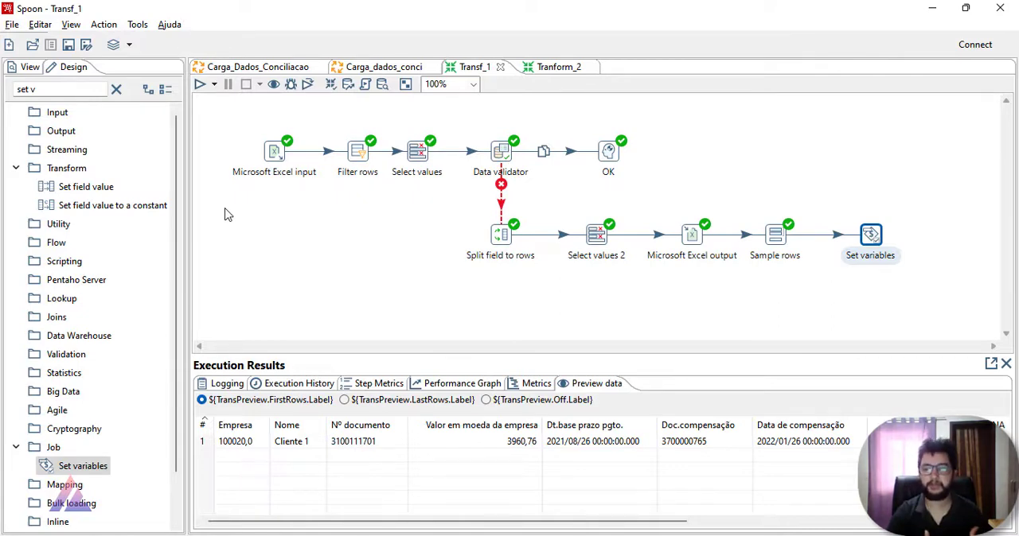
Step: In the Carga_dados_conci job, open the Valida_Browser entry and insert ${Internal.Entry.Current.Directory} as its transformation path
left_click(389, 69)
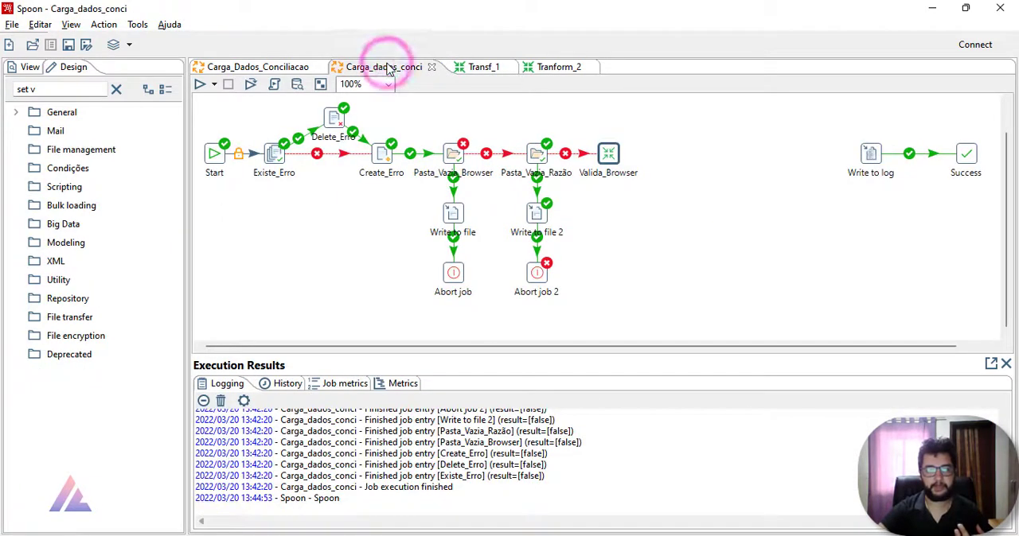
left_click_drag(608, 154, 632, 154)
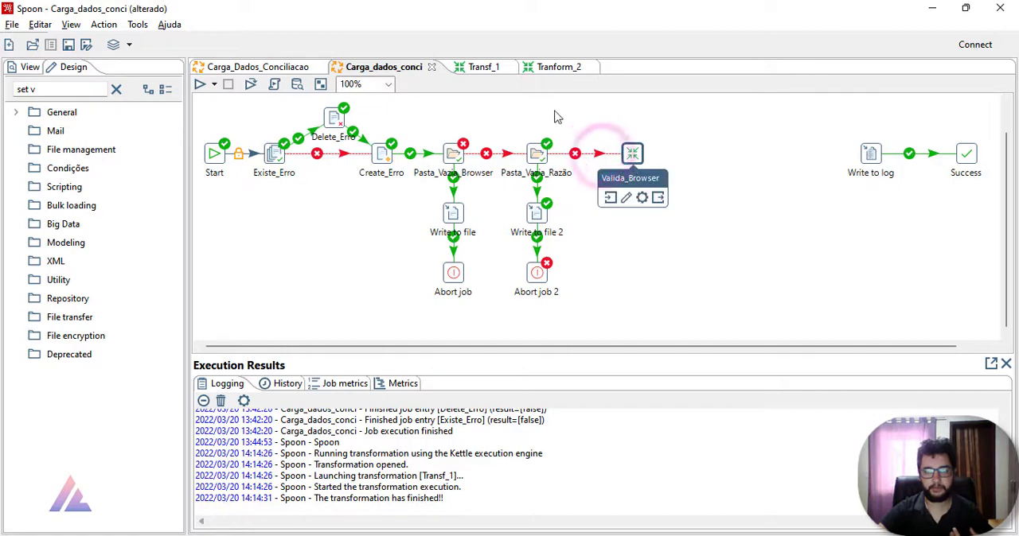
double_click(634, 153)
left_click(410, 137)
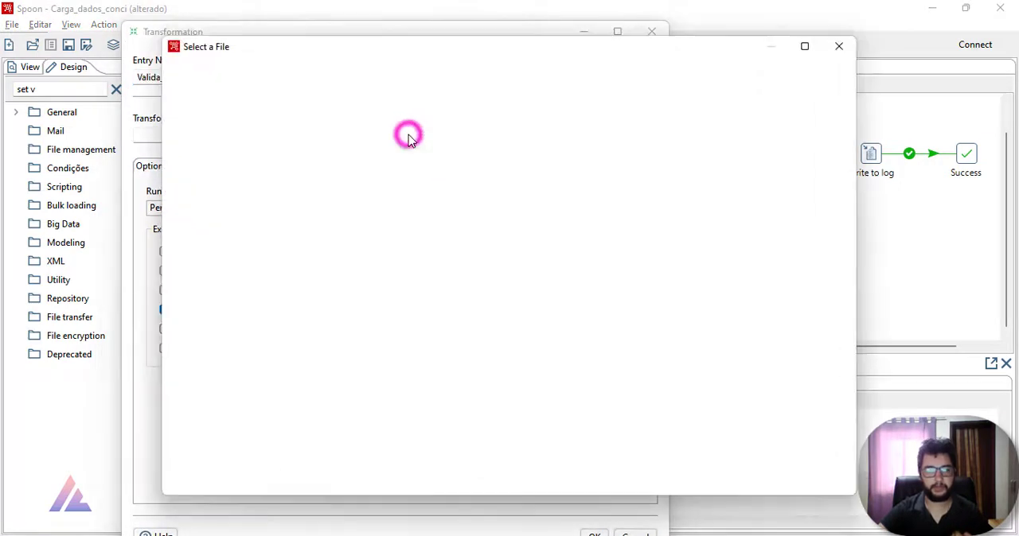
left_click(839, 46)
left_click(324, 136)
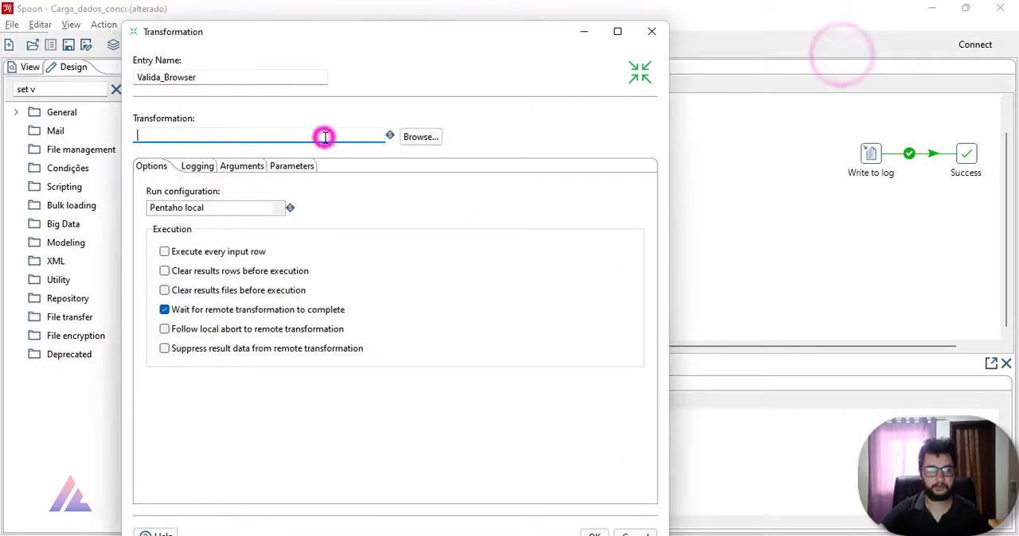
key("ctrl+space")
double_click(267, 182)
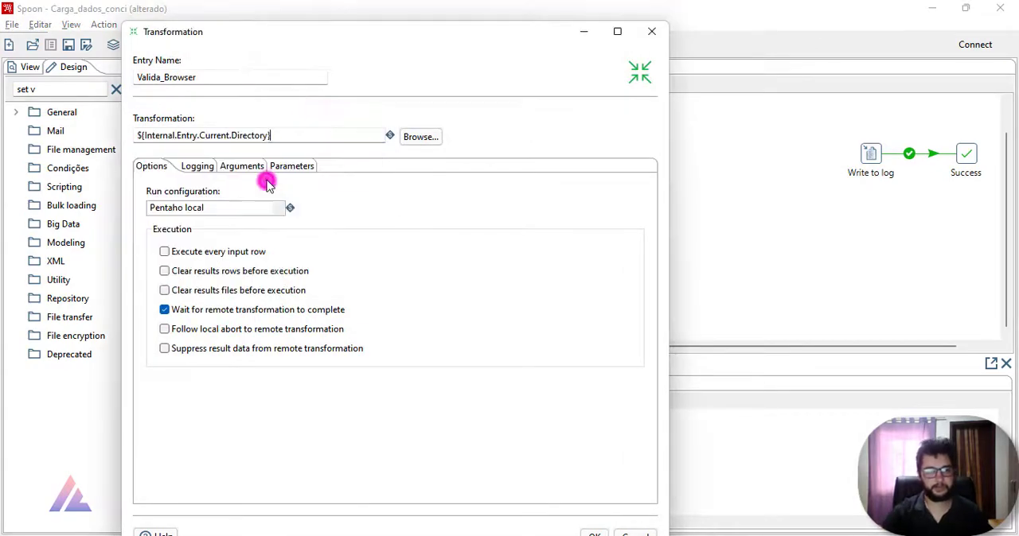
Step: Choose Transf_1.ktr from Projeto Conciliação Bancária/Aula_PDI as the transformation for Valida_Browser and accept the entry
left_click(421, 137)
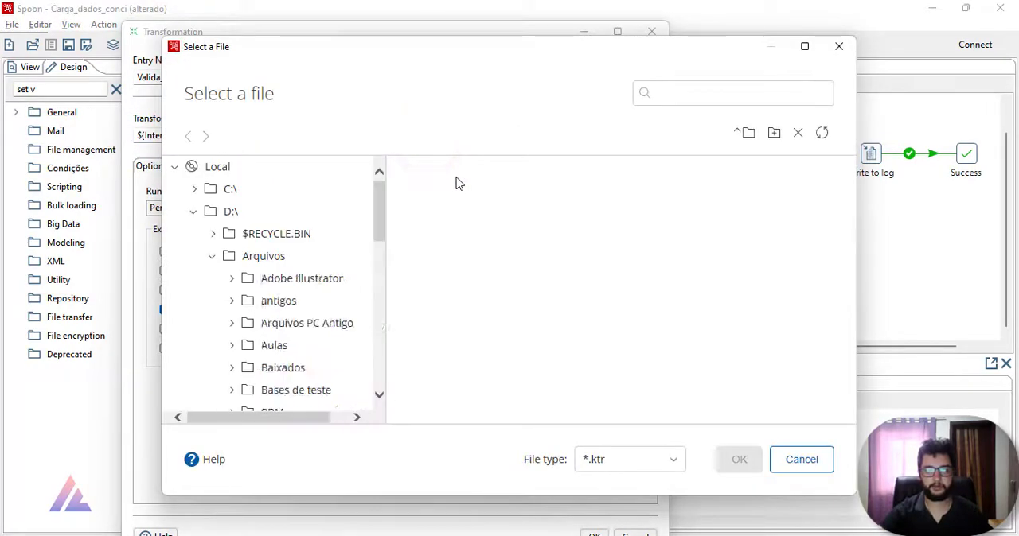
scroll(467, 323, "down", 1)
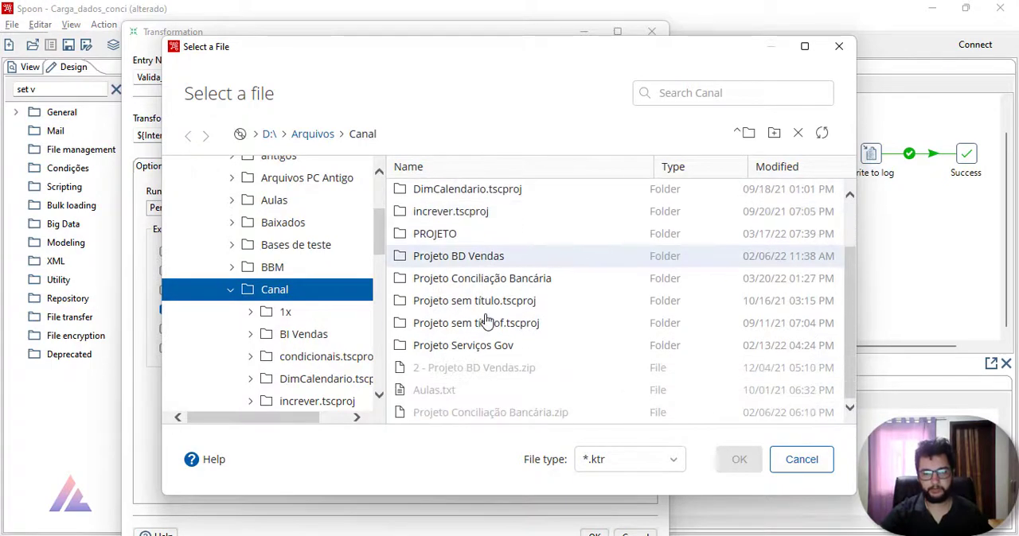
scroll(495, 340, "up", 1)
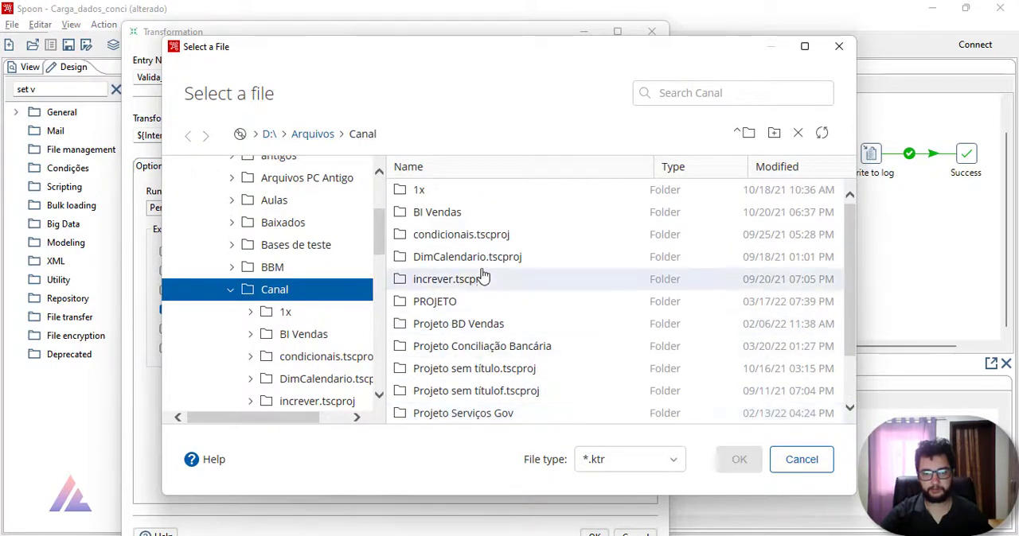
double_click(512, 350)
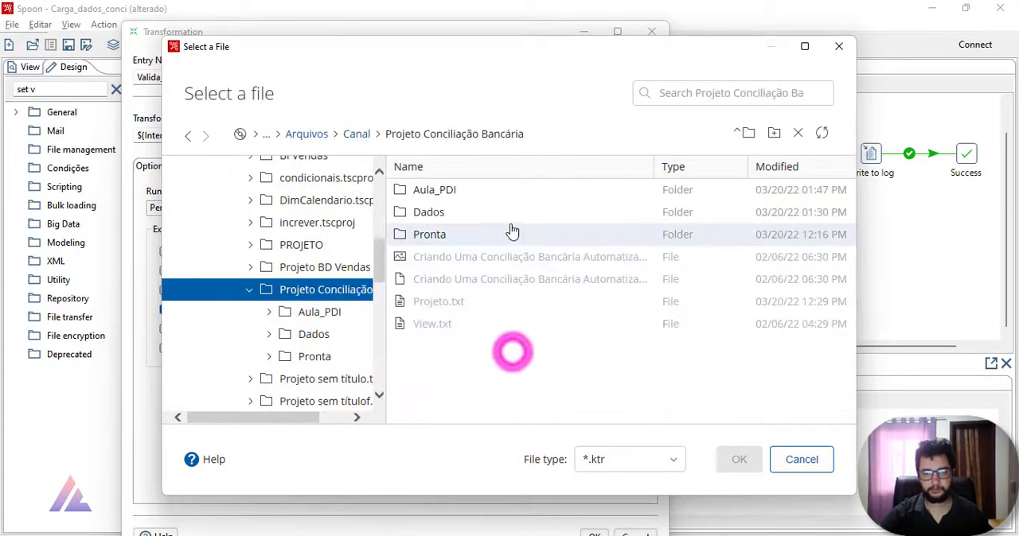
double_click(509, 215)
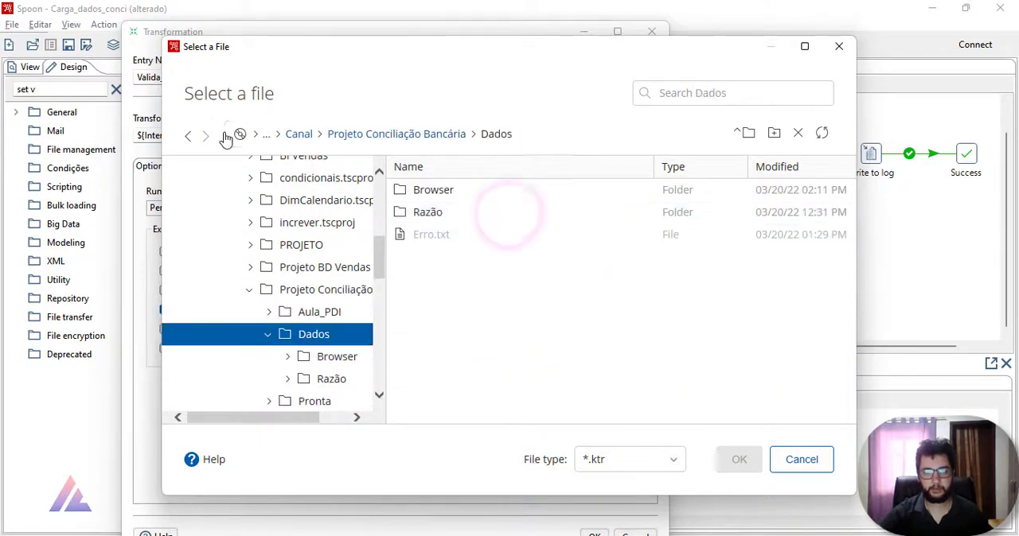
left_click(191, 137)
left_click(188, 139)
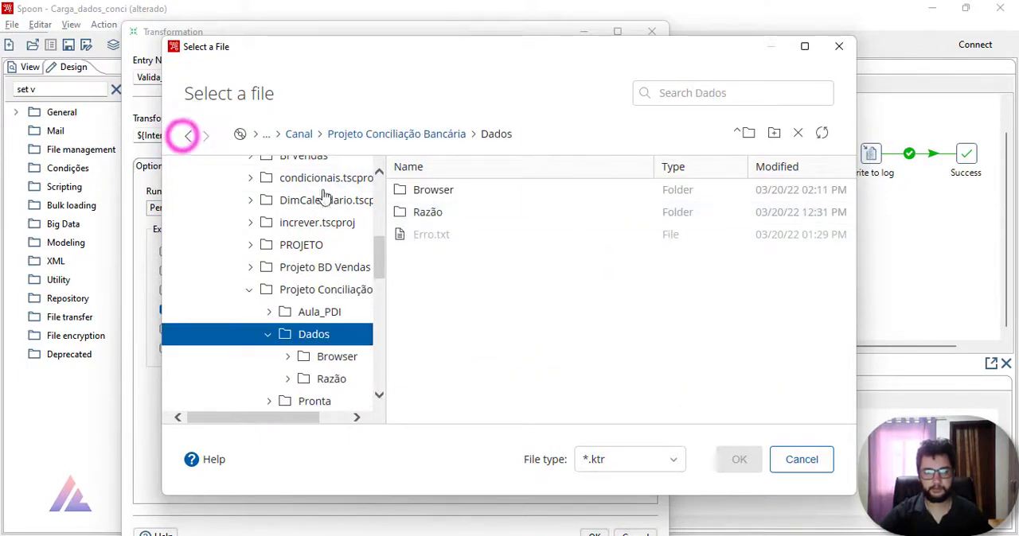
left_click(186, 140)
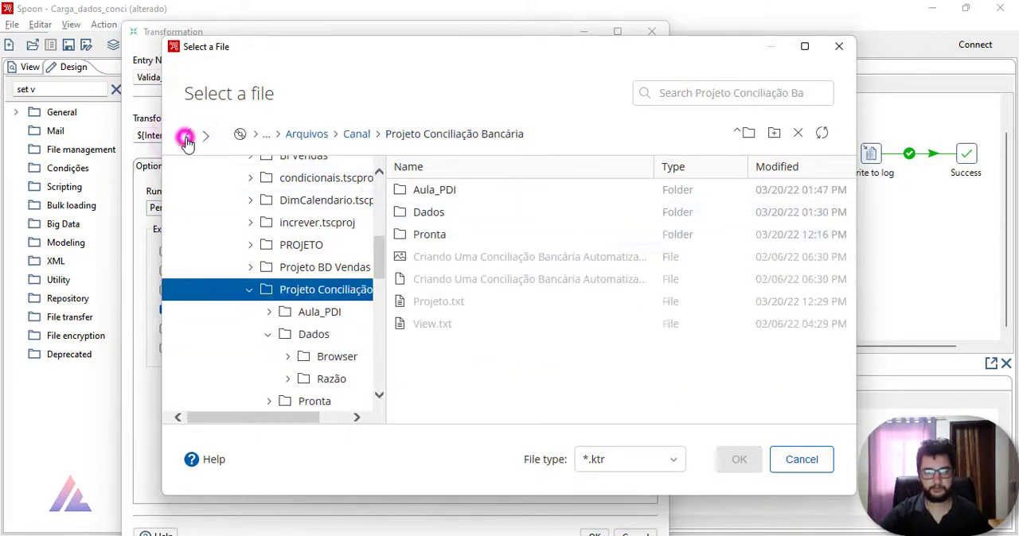
double_click(484, 198)
double_click(482, 237)
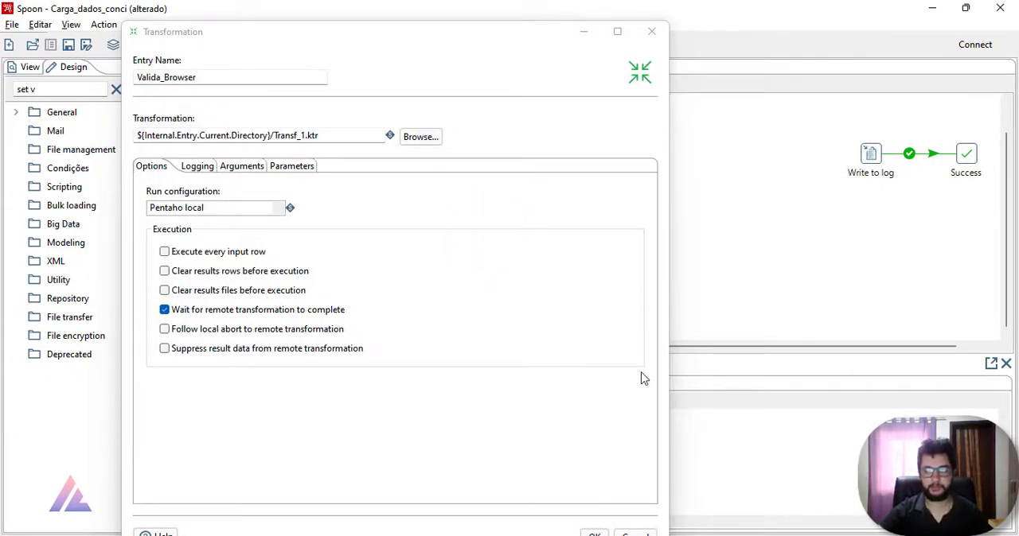
left_click_drag(514, 38, 388, 30)
left_click(470, 529)
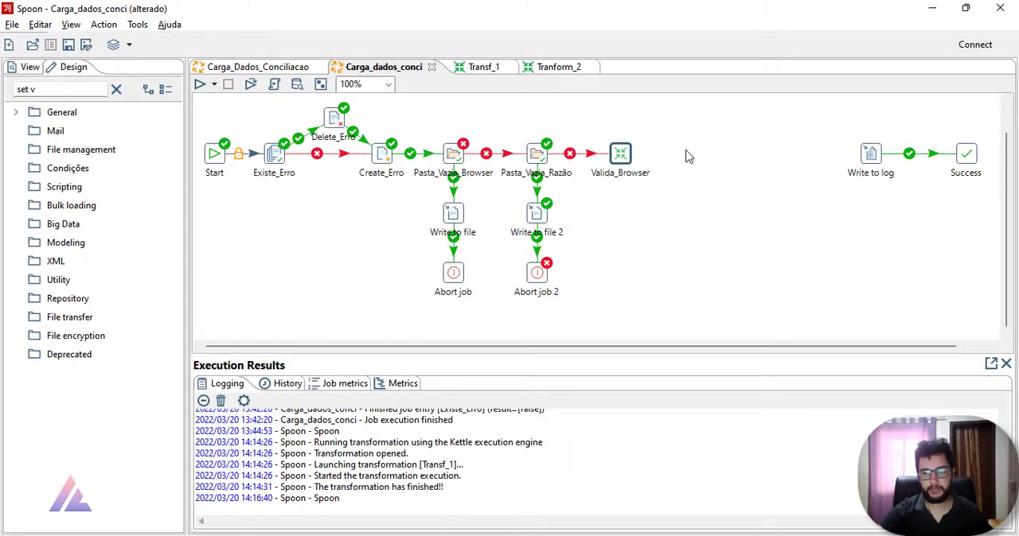
Step: Look at the reference job Carga_Dados_Conciliacao, return to Carga_dados_conci and save it
left_click(269, 68)
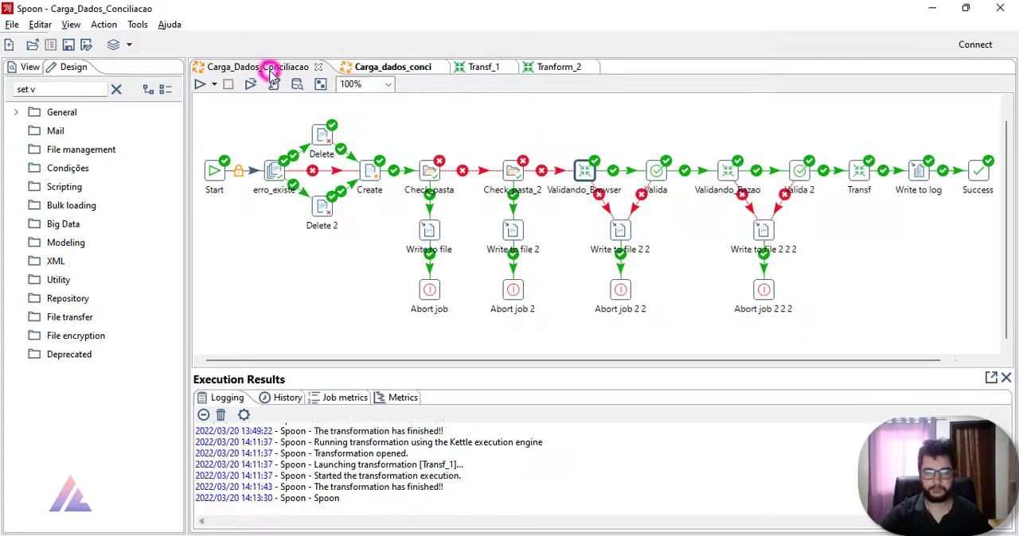
left_click(371, 67)
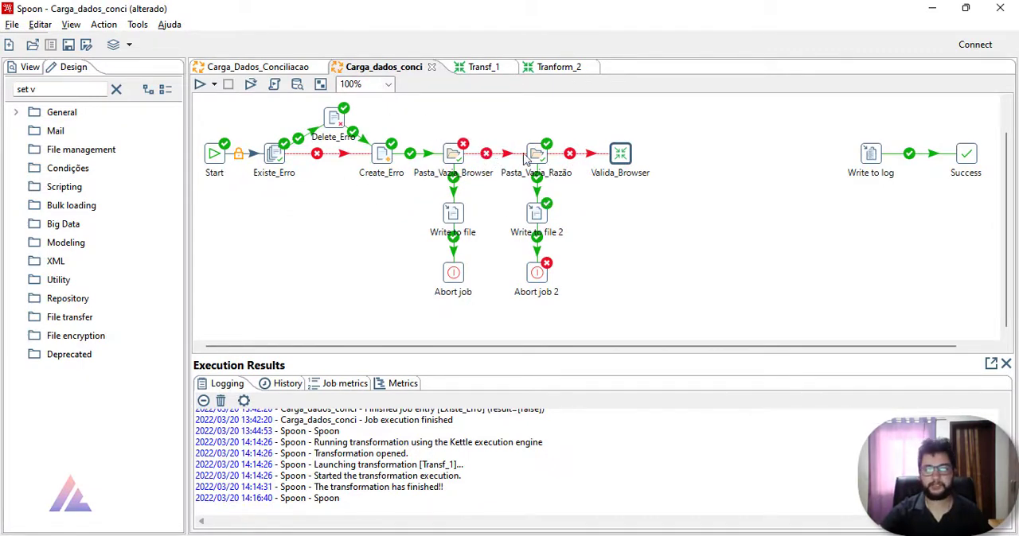
left_click(68, 44)
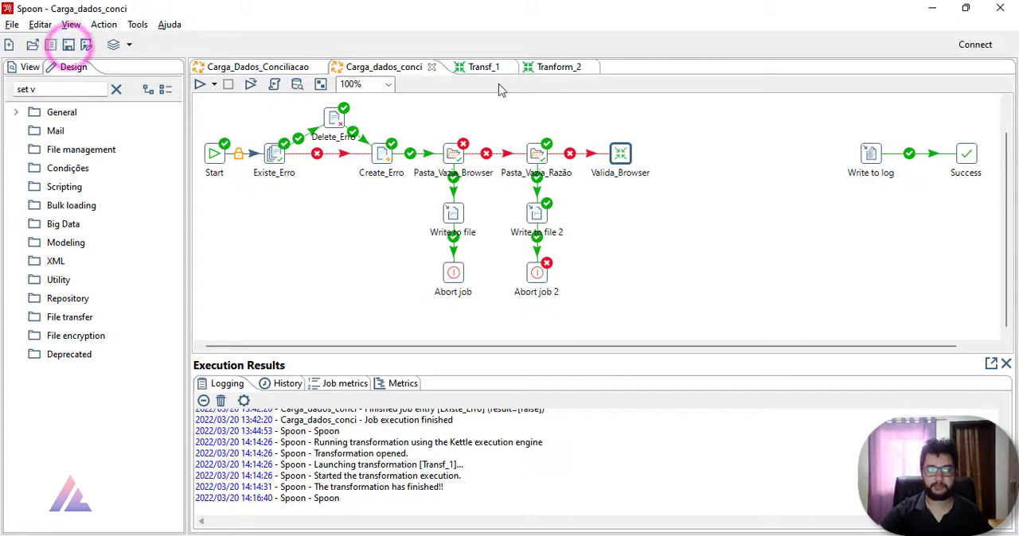
Step: Add a Simple evaluation entry after Valida_Browser and connect Valida_Browser to it
mouse_move(620, 158)
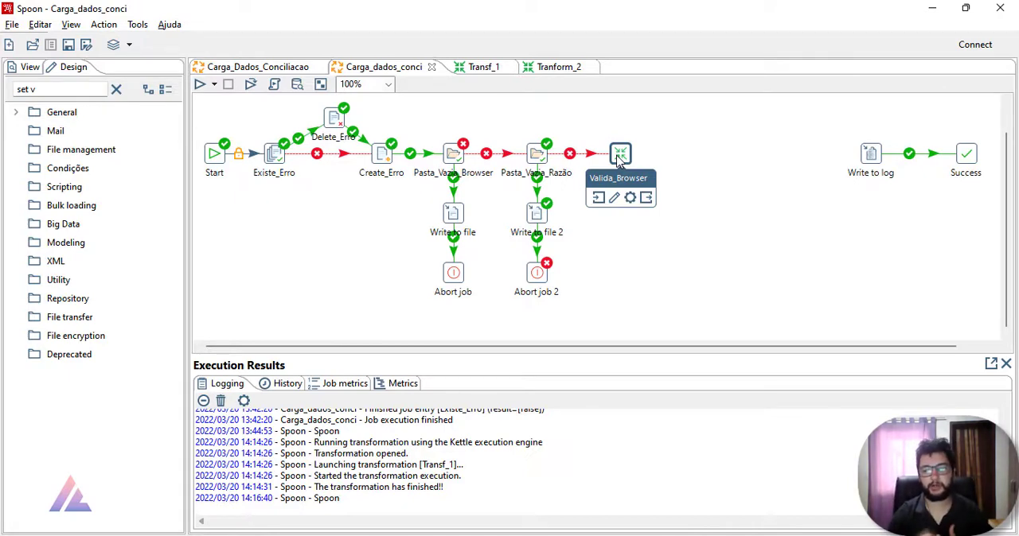
left_click(116, 89)
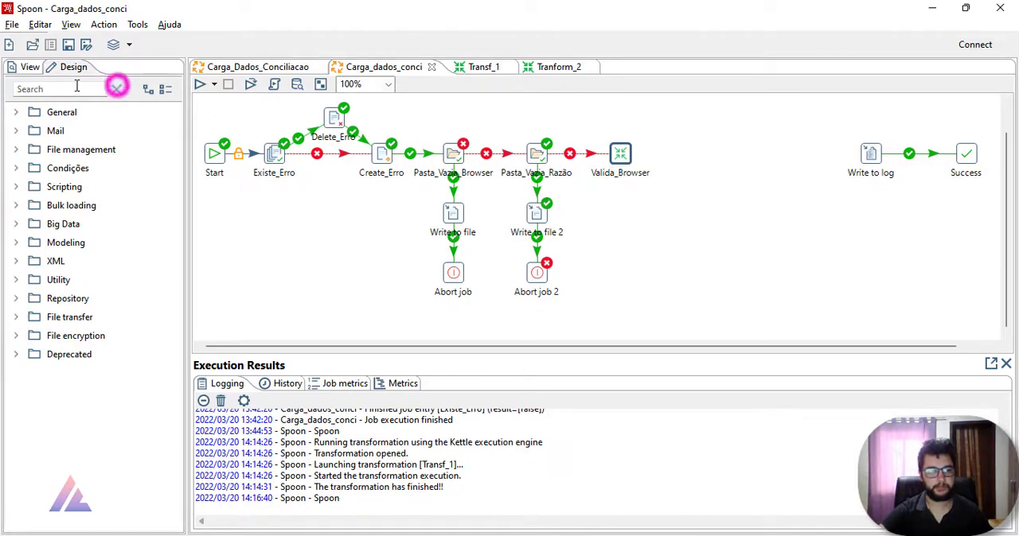
left_click(52, 89)
type("simp")
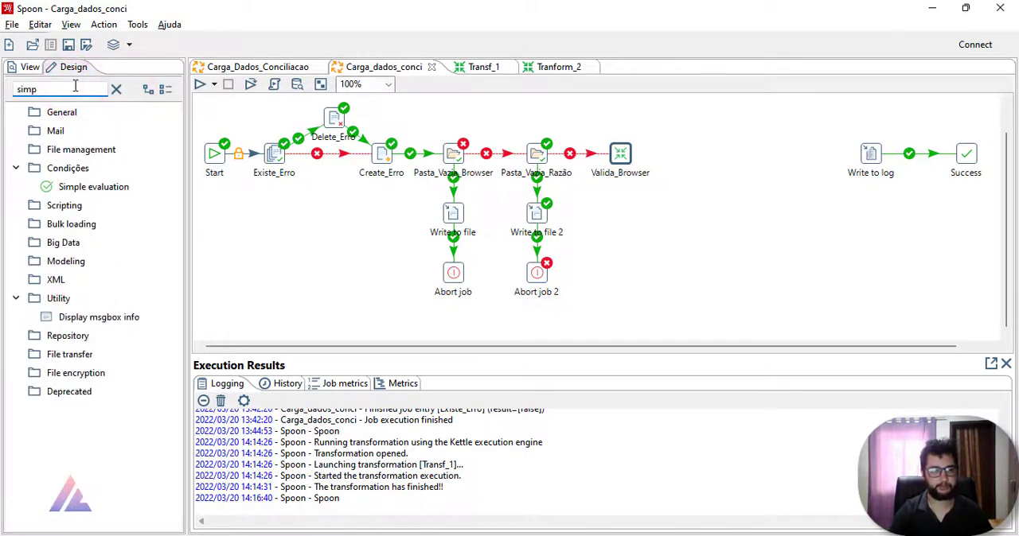
mouse_move(93, 187)
left_mouse_down()
mouse_move(289, 195)
mouse_move(712, 155)
mouse_move(704, 143)
left_mouse_up()
mouse_move(620, 153)
left_mouse_down()
mouse_move(705, 151)
mouse_move(706, 161)
left_mouse_up()
mouse_move(707, 165)
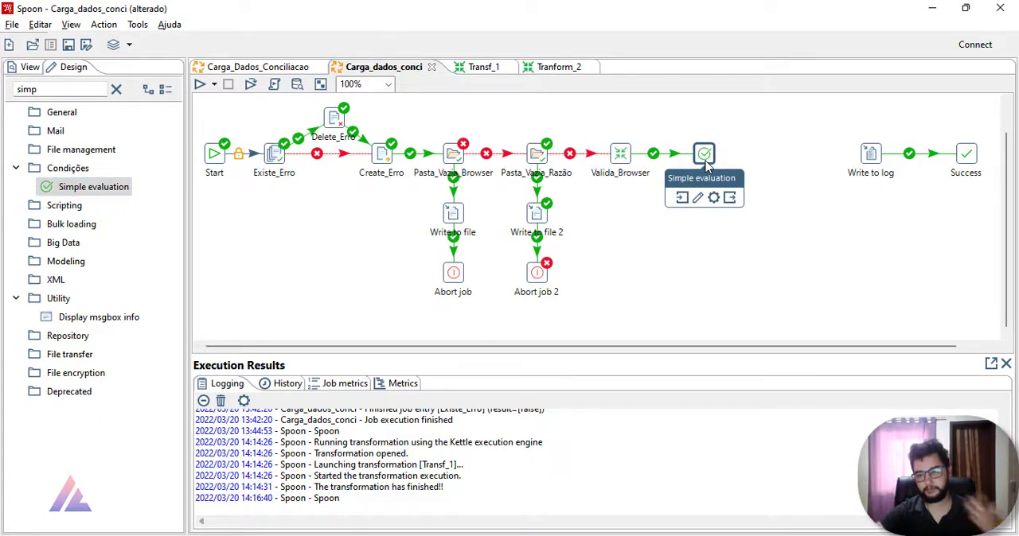
Step: Configure the Simple evaluation source to evaluate a Variável named ${ERROS_TOTAL} with type Número
double_click(705, 155)
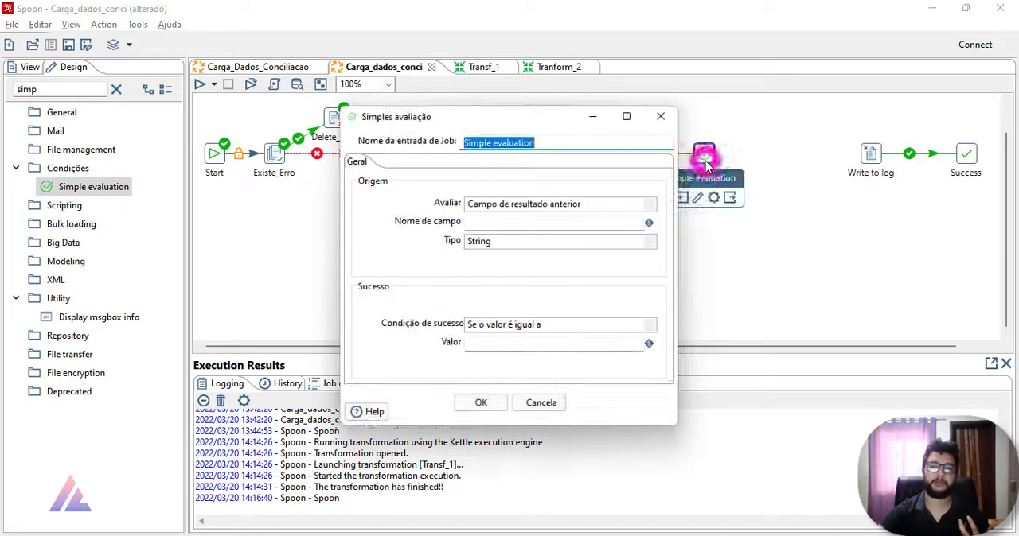
left_click(643, 202)
left_click(505, 227)
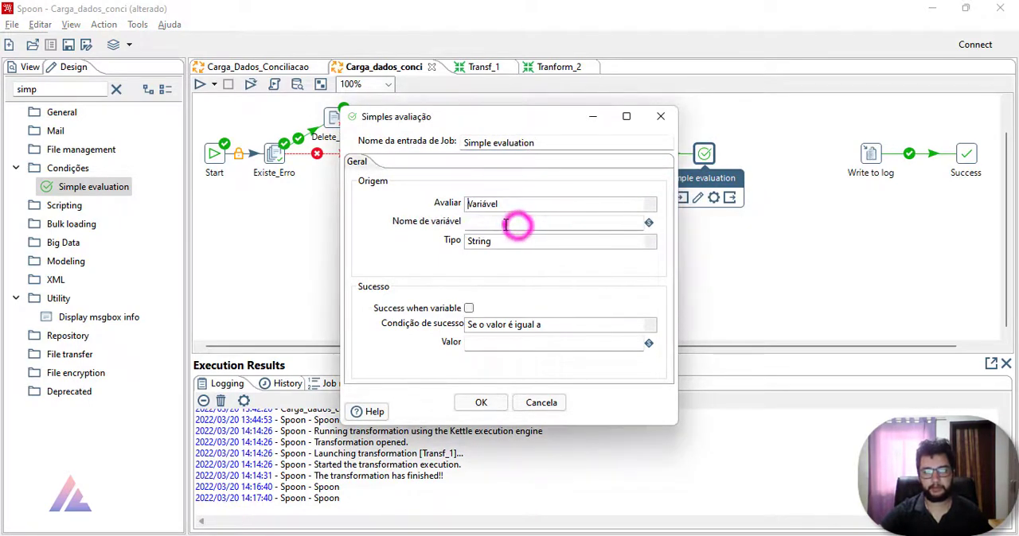
key("ctrl+space")
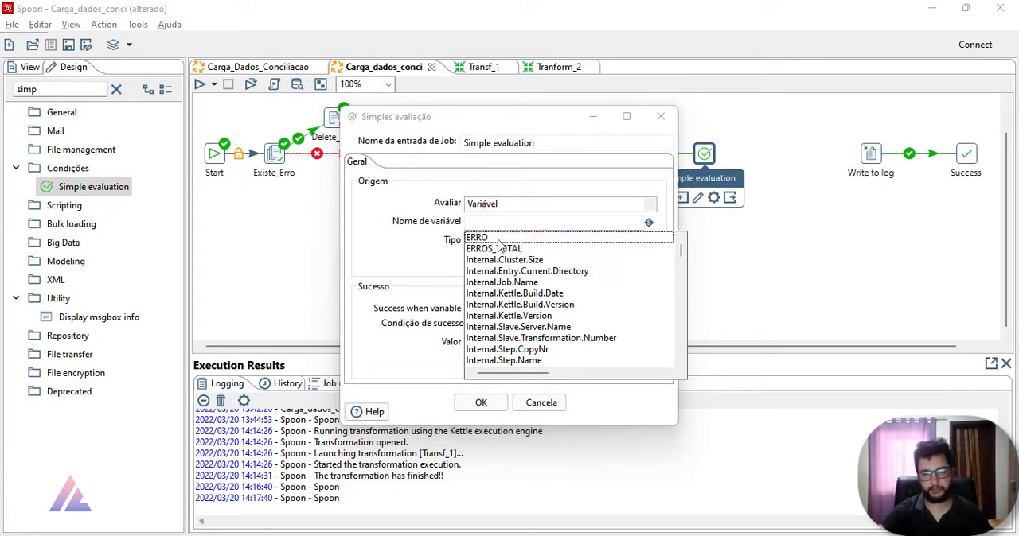
left_click(499, 248)
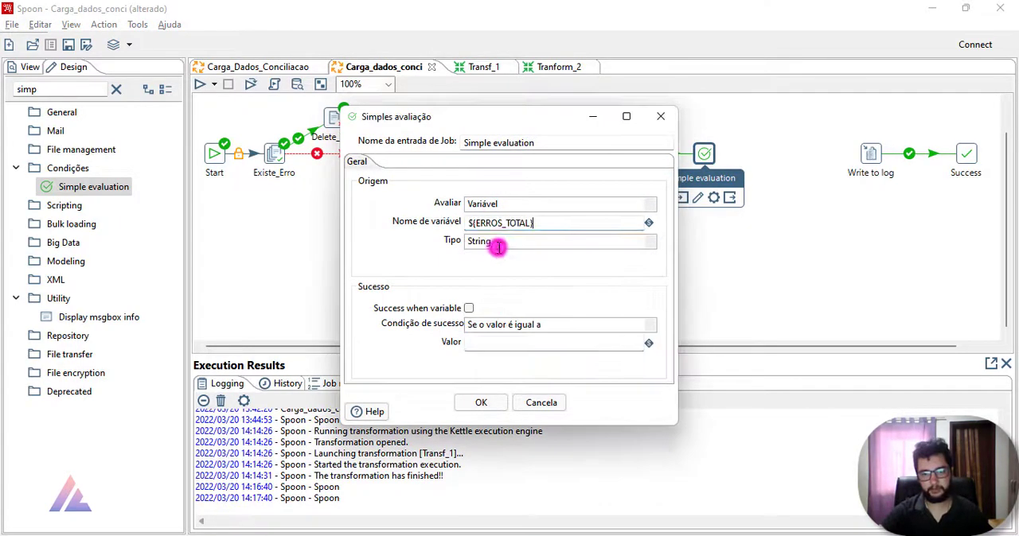
left_click(650, 242)
left_click(484, 268)
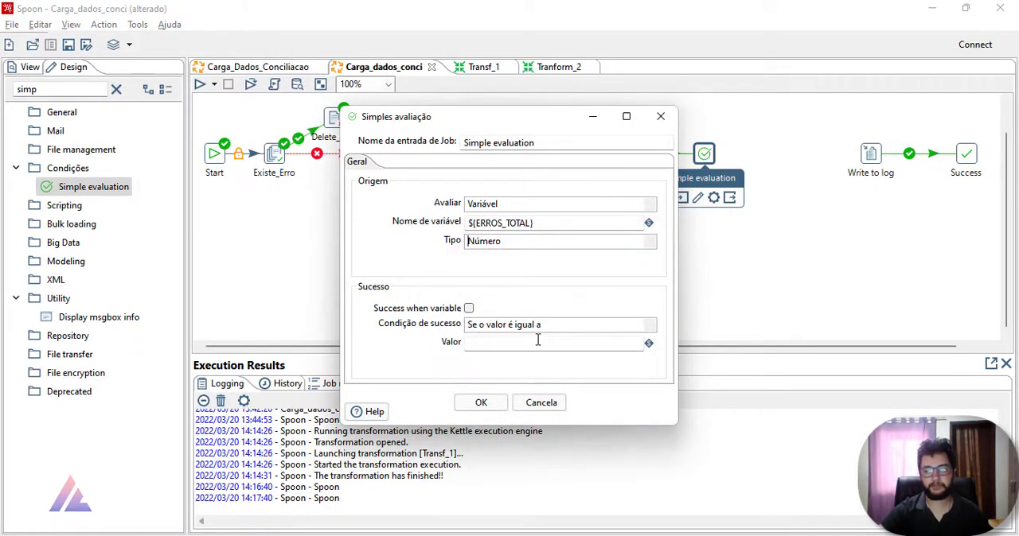
Step: Set the Simple evaluation success condition to "Se o valor é igual a" with value 0 and accept the entry
left_click(650, 325)
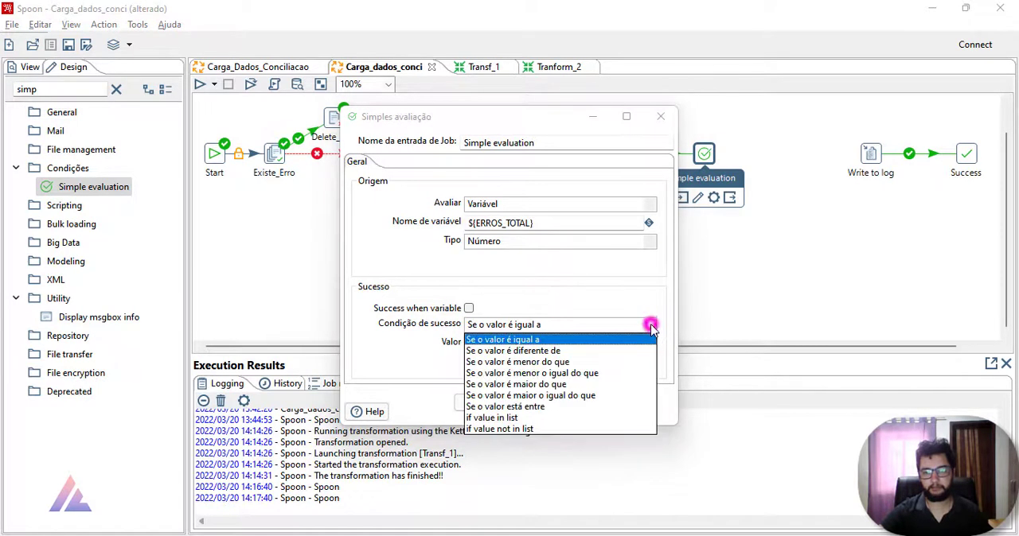
left_click(557, 341)
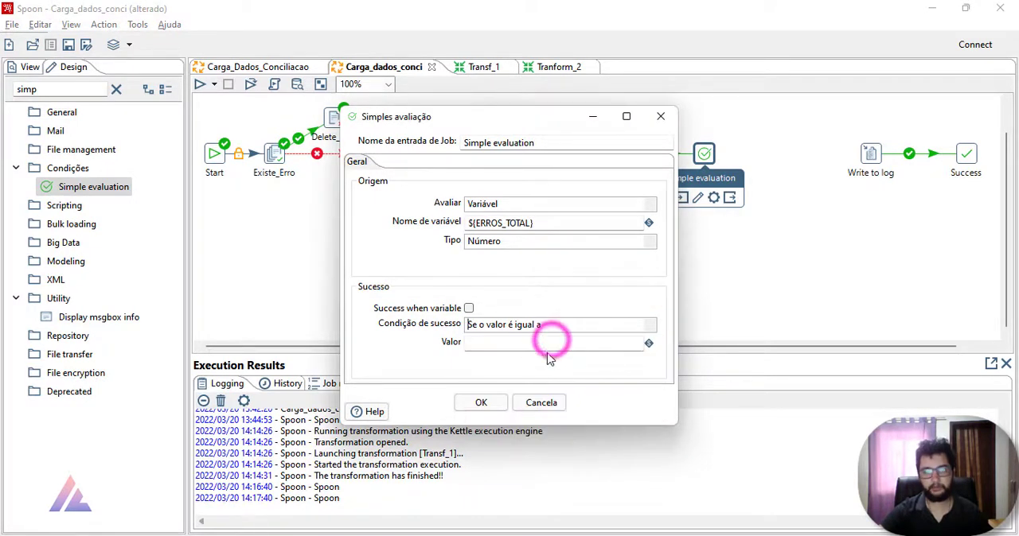
left_click(550, 347)
type("0")
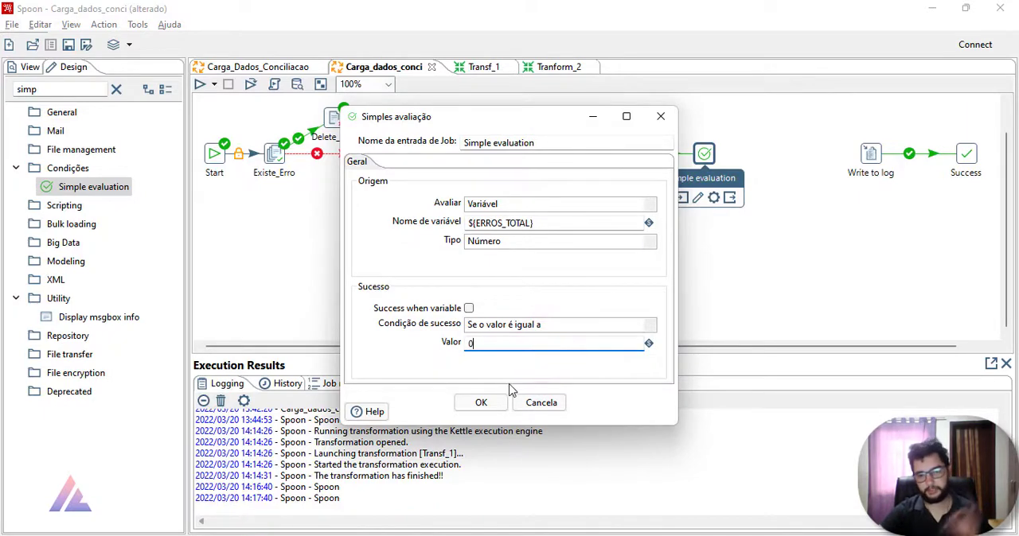
left_click(501, 400)
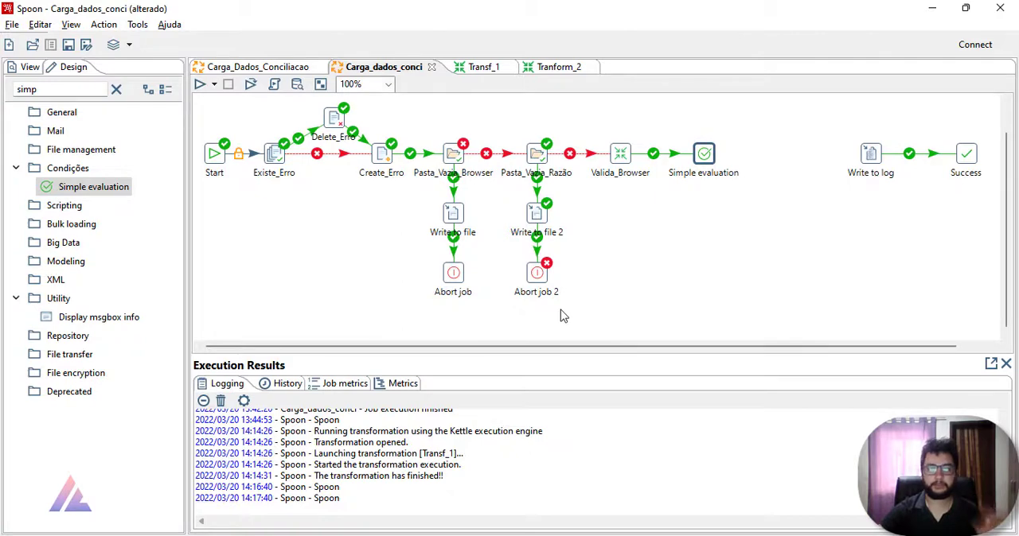
Step: Duplicate Write to file 2 and Abort job 2, place the Write to file copy below Simple evaluation and connect Simple evaluation to it
left_click_drag(499, 197, 572, 300)
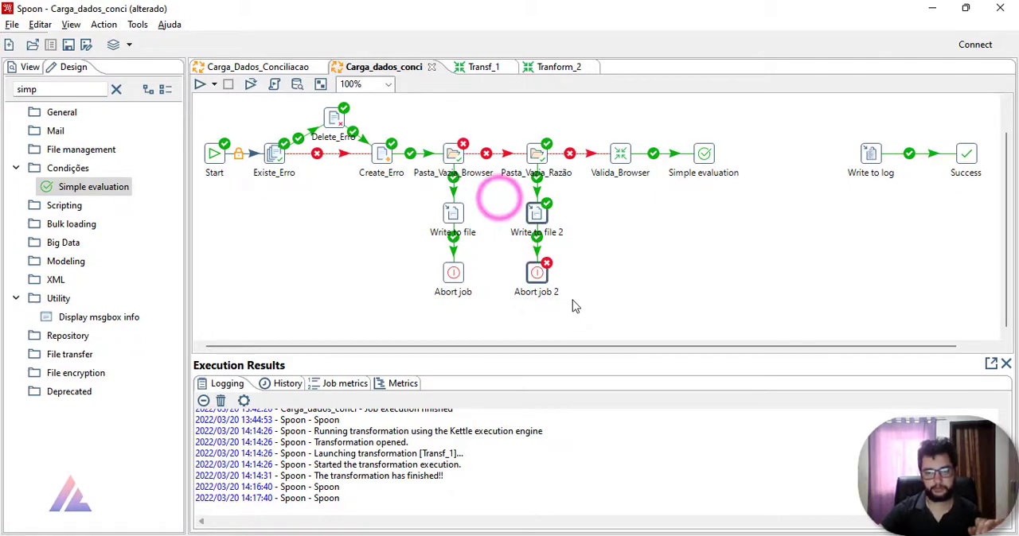
key("ctrl+c")
key("ctrl+v")
left_click(582, 302)
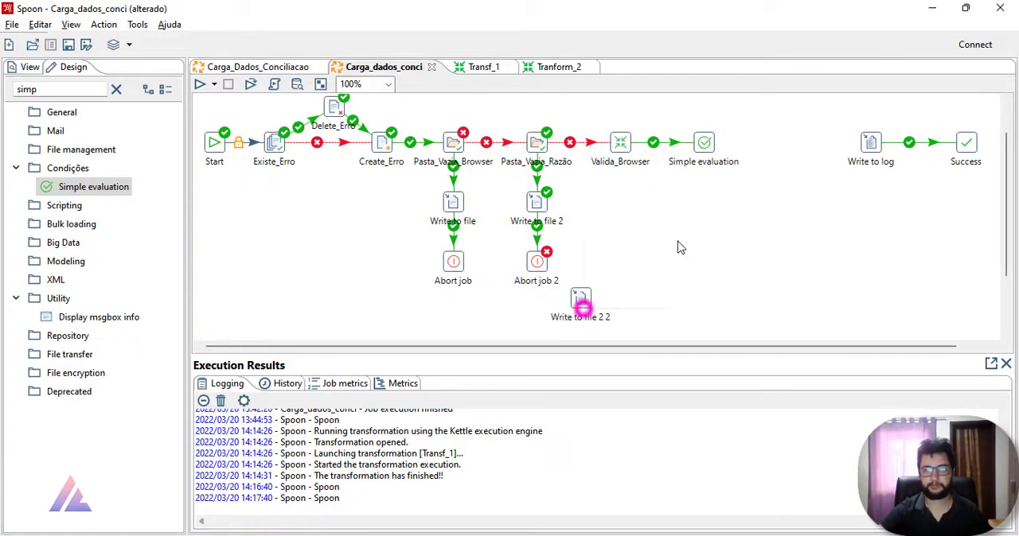
left_click_drag(586, 304, 709, 208)
left_click_drag(705, 154, 705, 205)
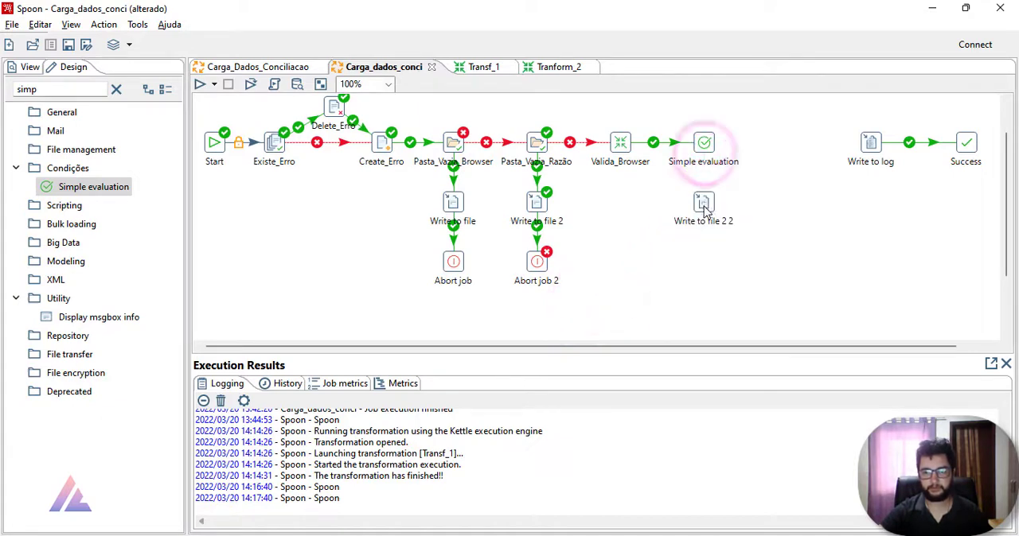
left_click_drag(705, 142, 705, 208)
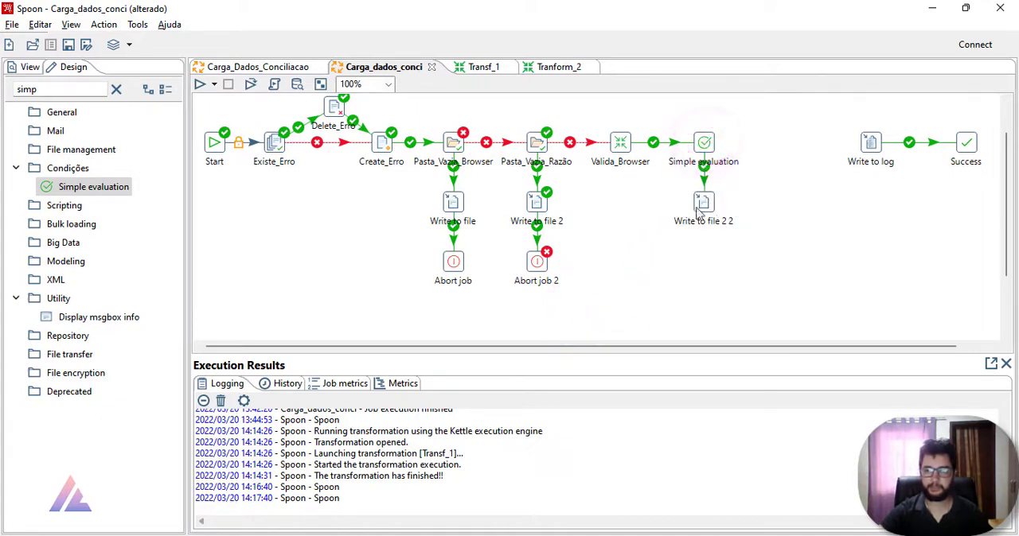
Step: Place the Abort job 2 copy below Write to file 2 2 and connect Write to file 2 2 to it
left_click(692, 205)
left_click(671, 305)
scroll(666, 303, "down", 2)
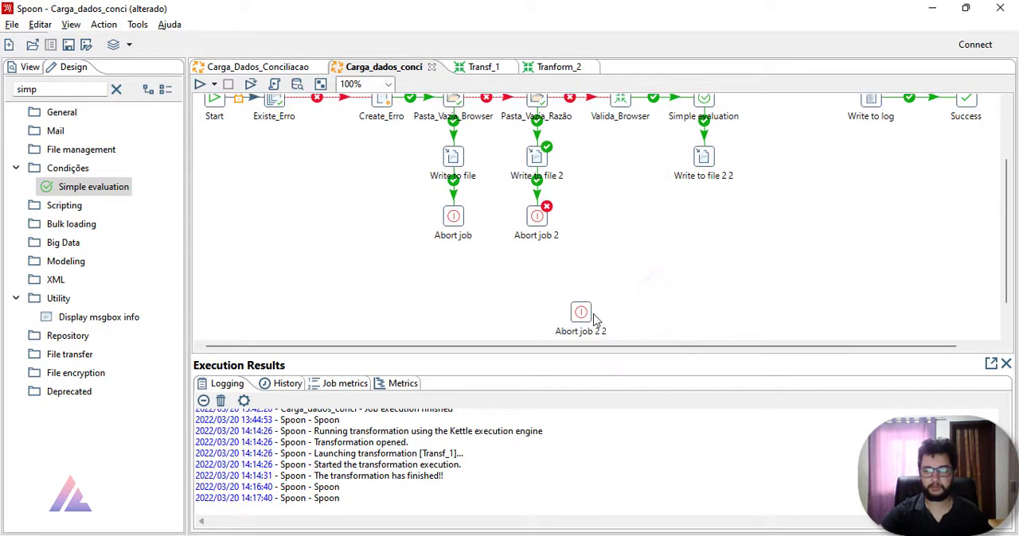
left_click(585, 315)
left_click_drag(578, 325, 706, 288)
left_click_drag(704, 221, 704, 275)
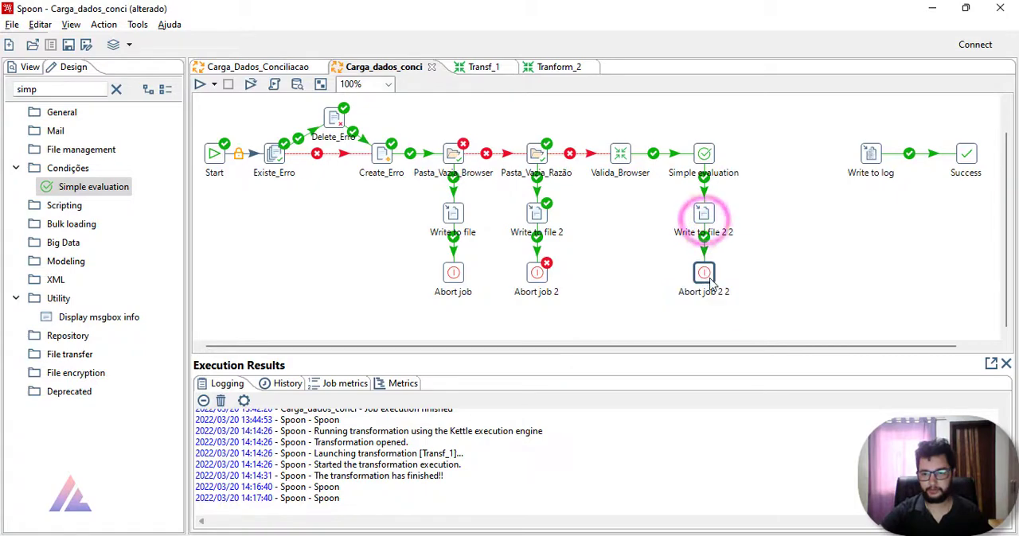
left_click(756, 269)
Step: Set the text of Write to file 2 2 to "O Arquivo Browser Possui Erros, verifique o Excel com a lista dos mesmos !!!"
double_click(704, 214)
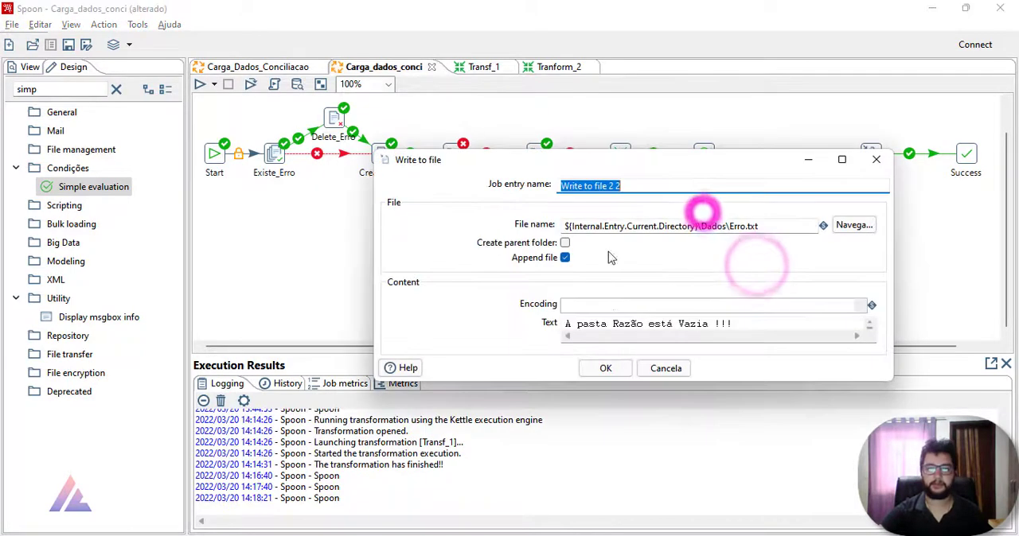
left_click(613, 324)
left_click_drag(736, 324, 513, 316)
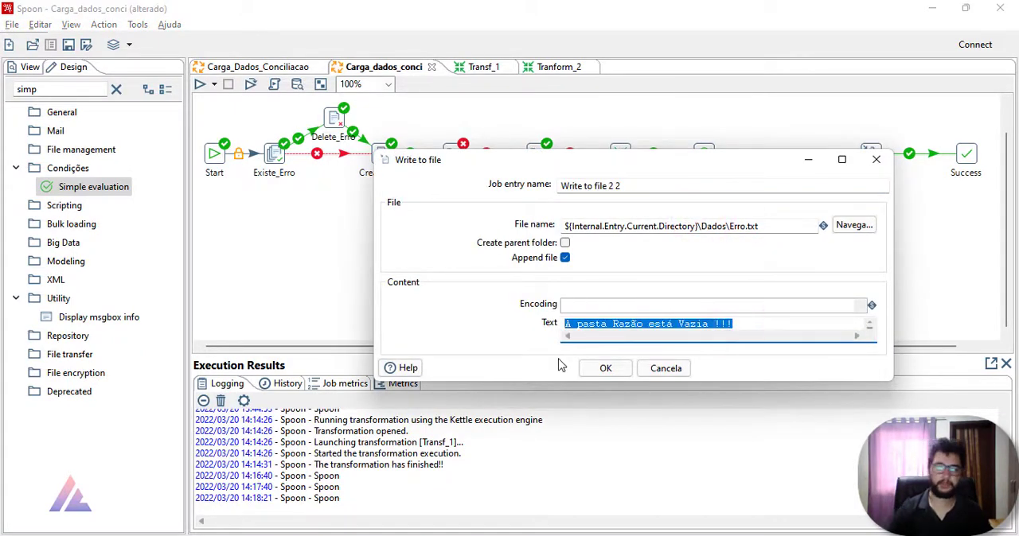
type("O")
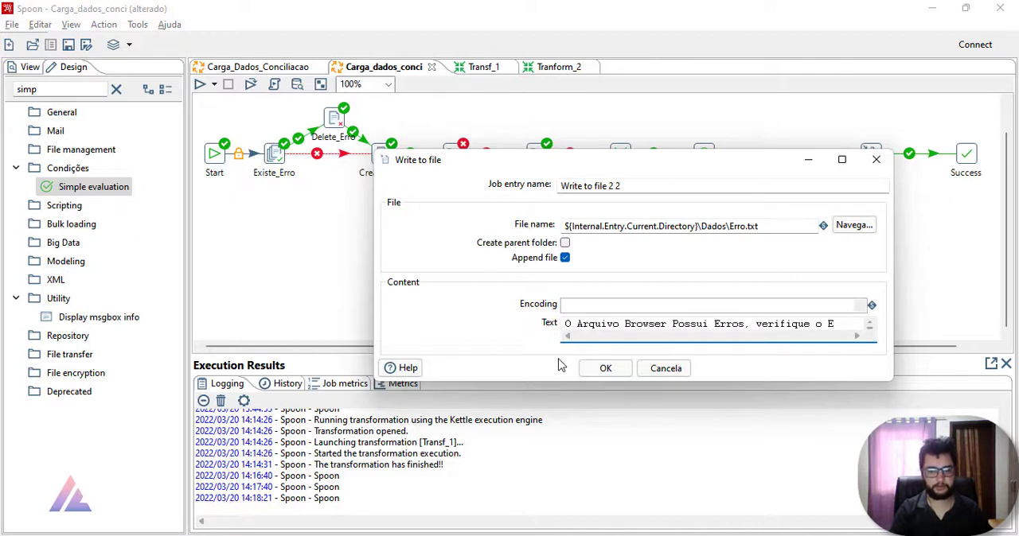
type("cel com as")
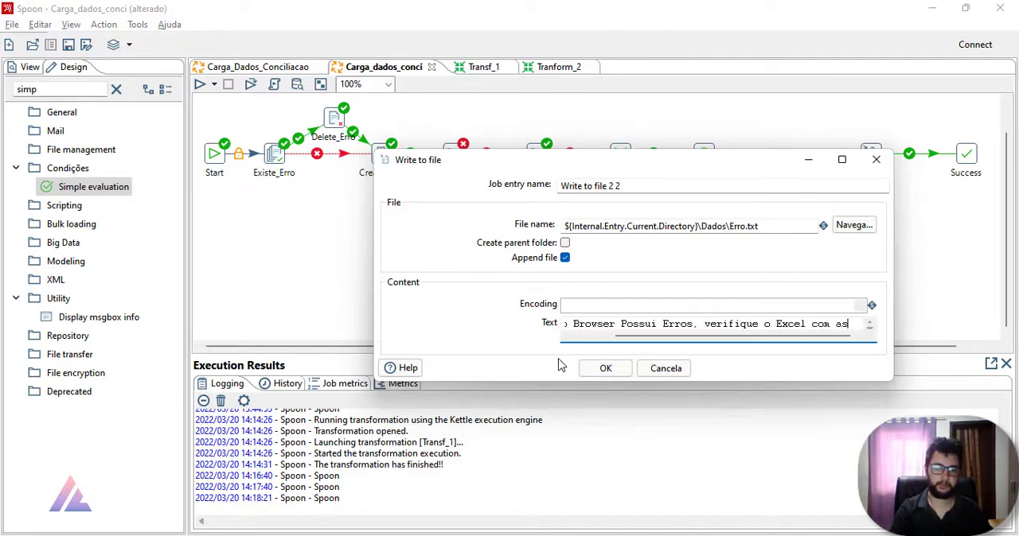
type(" list")
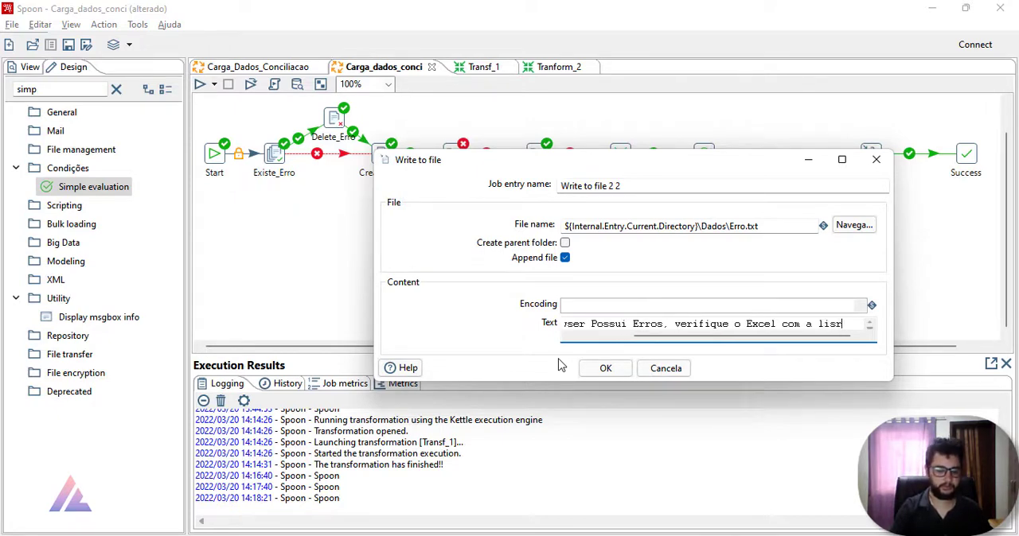
type("a  dos mesmosd")
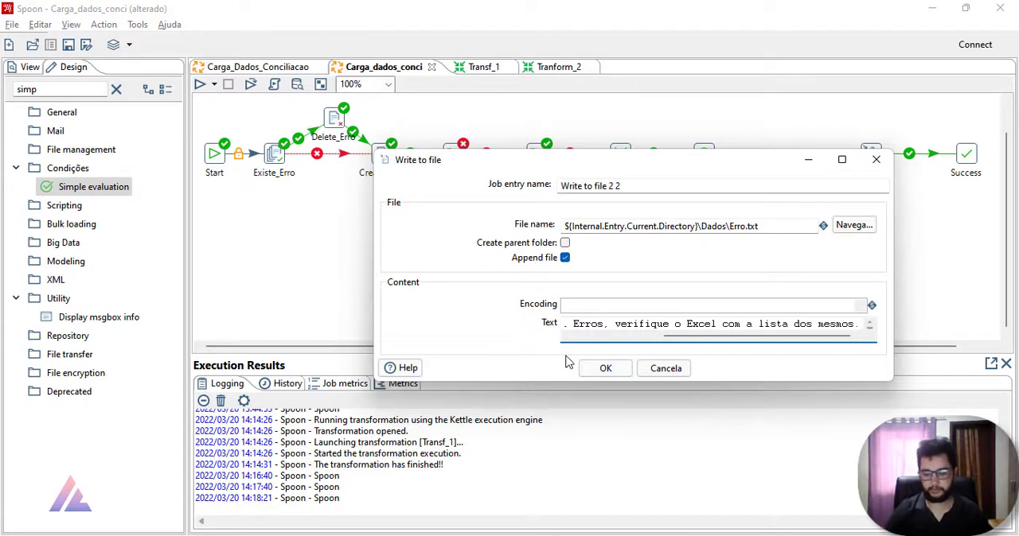
type("!")
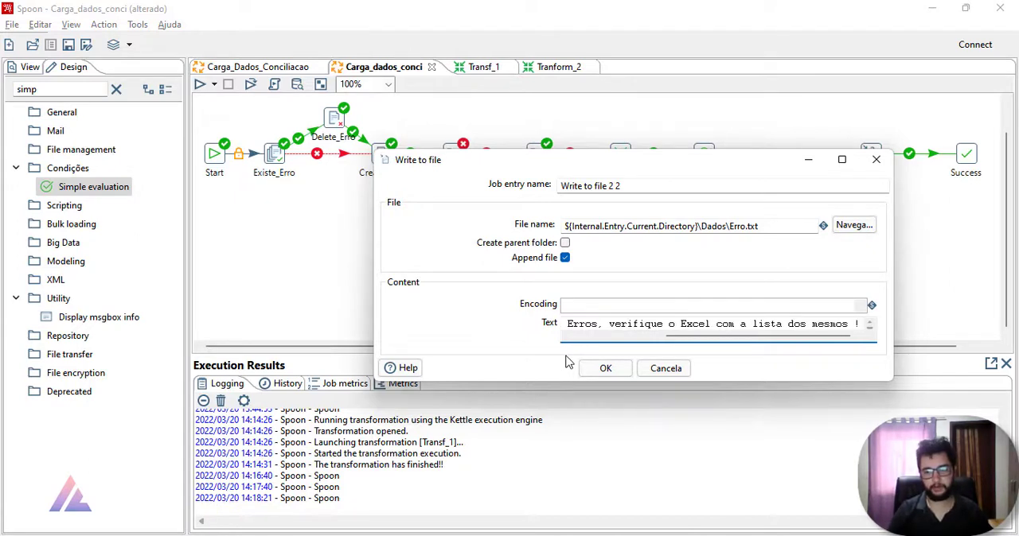
type("!!")
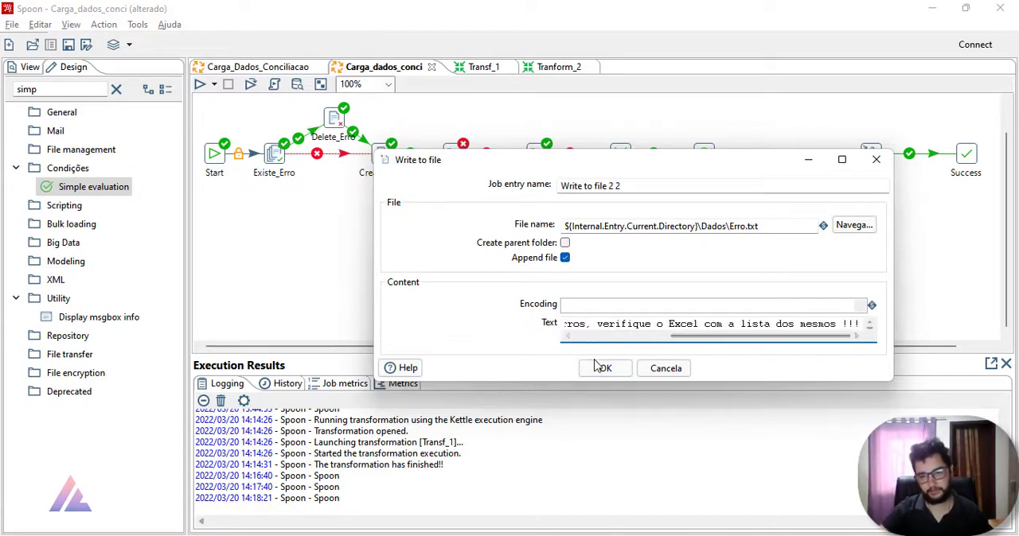
left_click(594, 369)
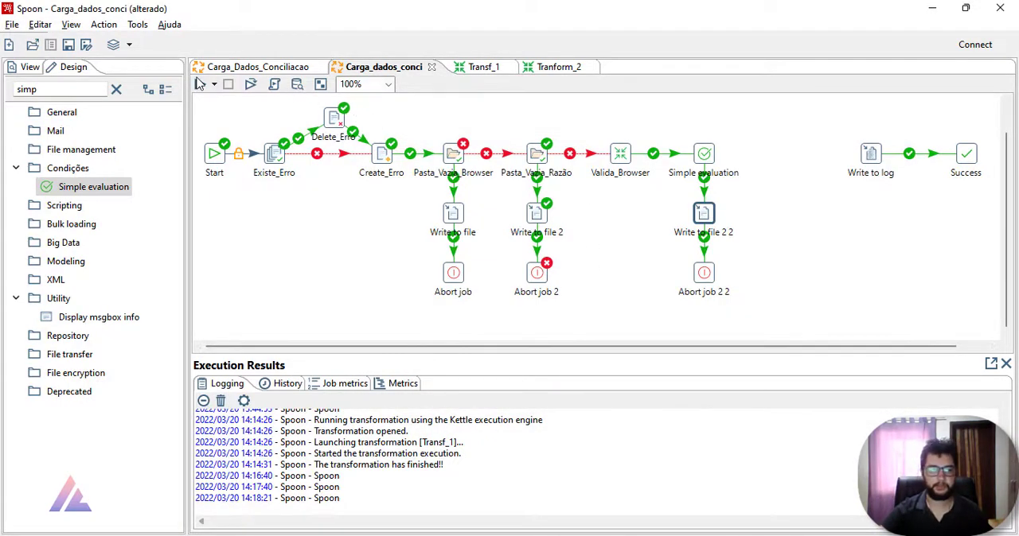
Step: Run the Carga_dados_conci job
left_click(199, 84)
left_click(688, 443)
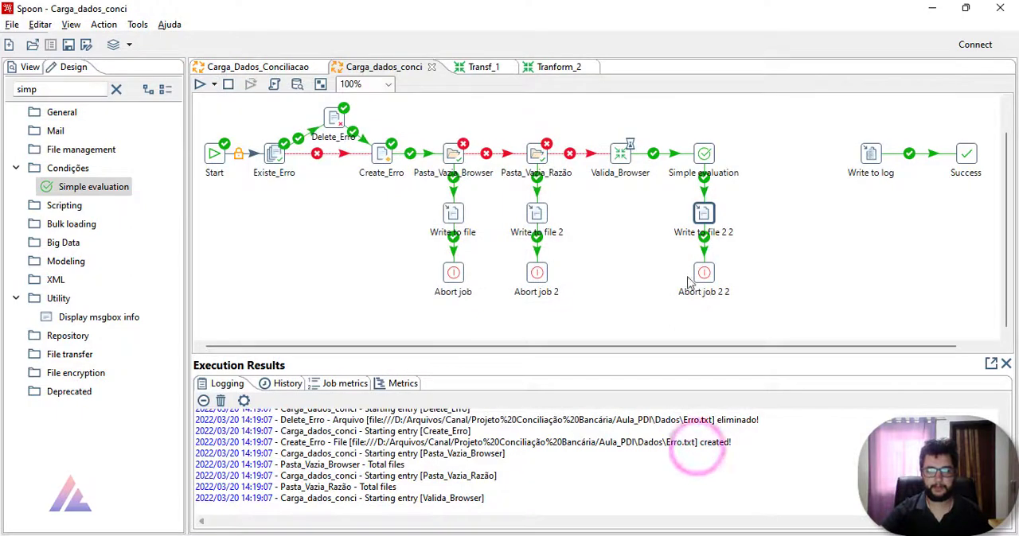
mouse_move(625, 164)
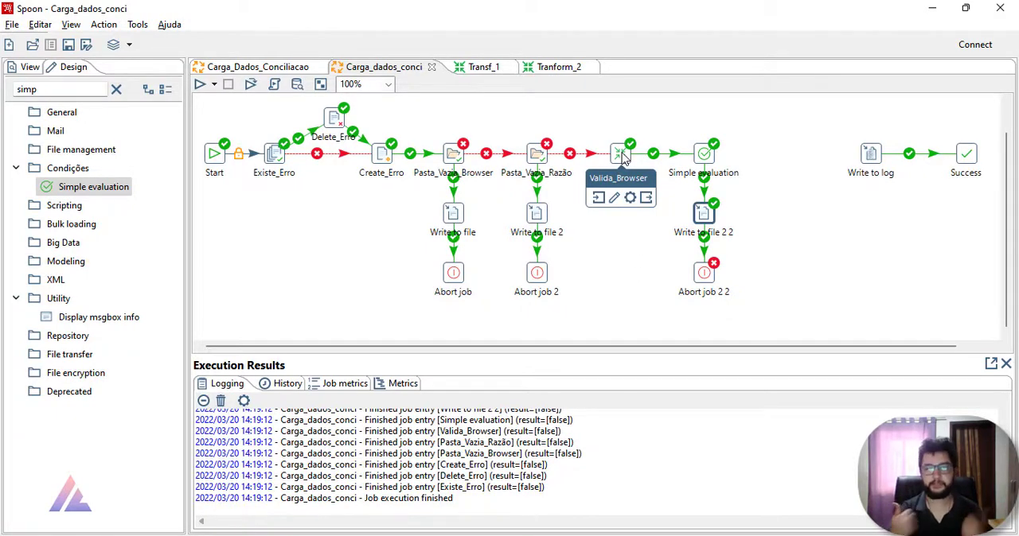
Step: Check the Simple evaluation settings and examine the execution log for the error-total variable and the results of the job entries
double_click(707, 154)
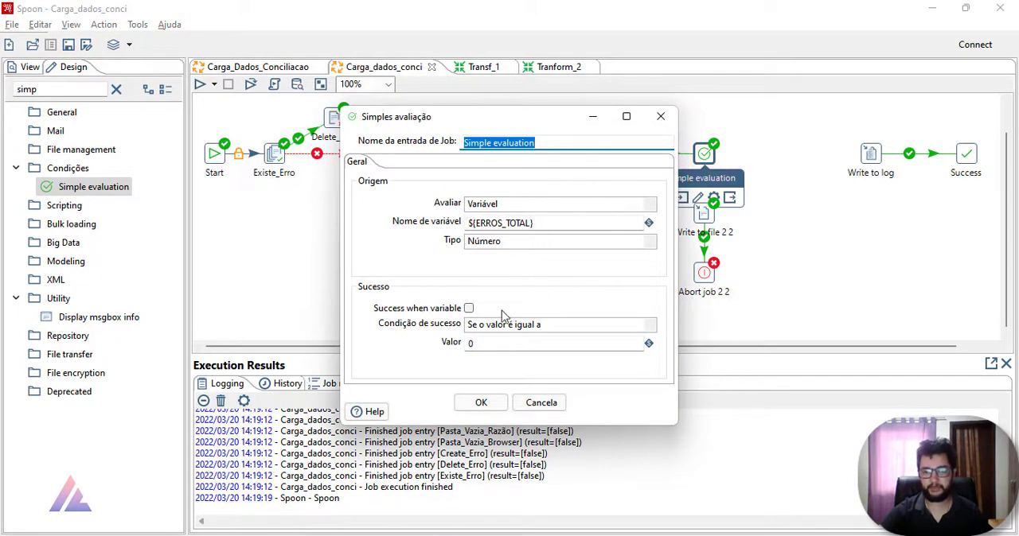
left_click(661, 117)
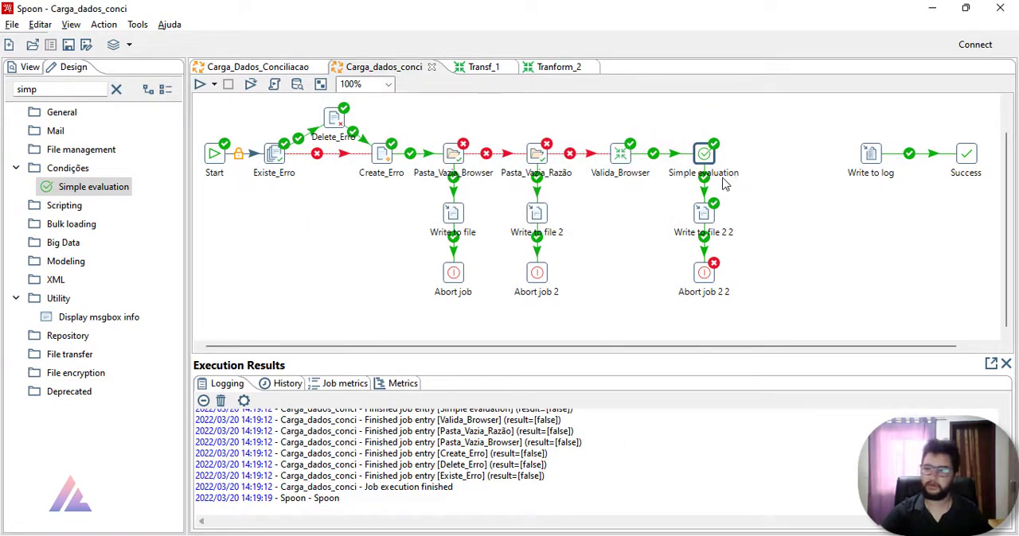
scroll(507, 454, "up", 3)
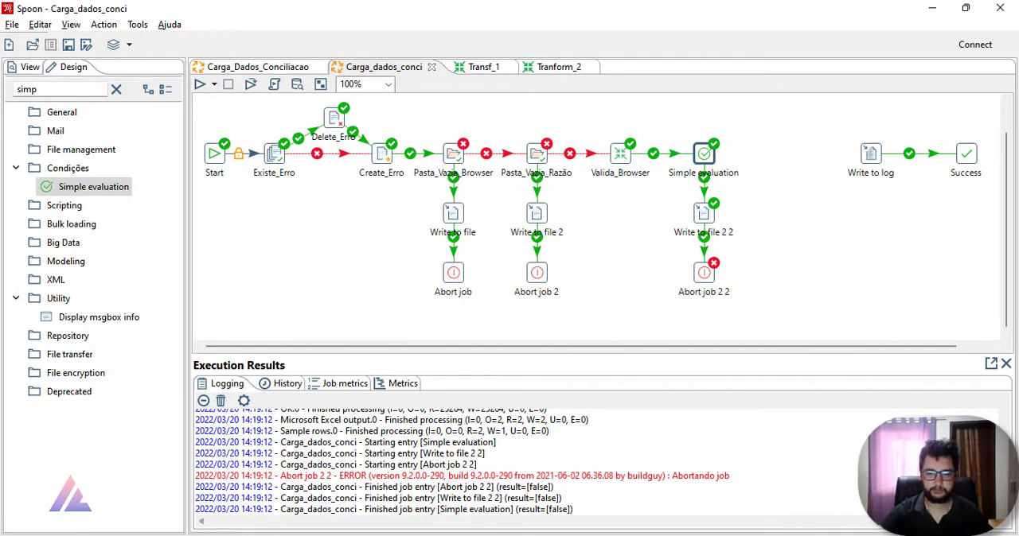
scroll(580, 481, "up", 6)
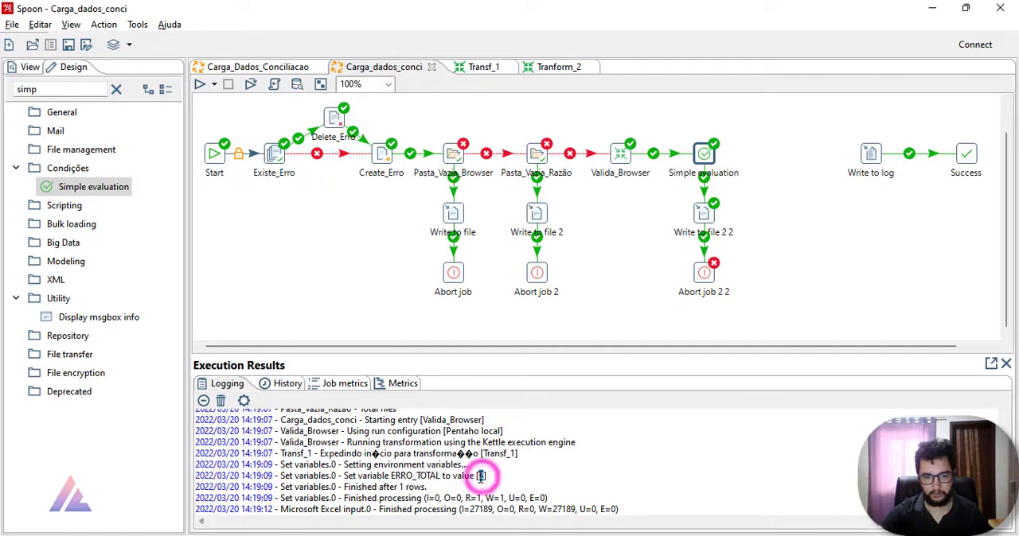
scroll(481, 476, "down", 3)
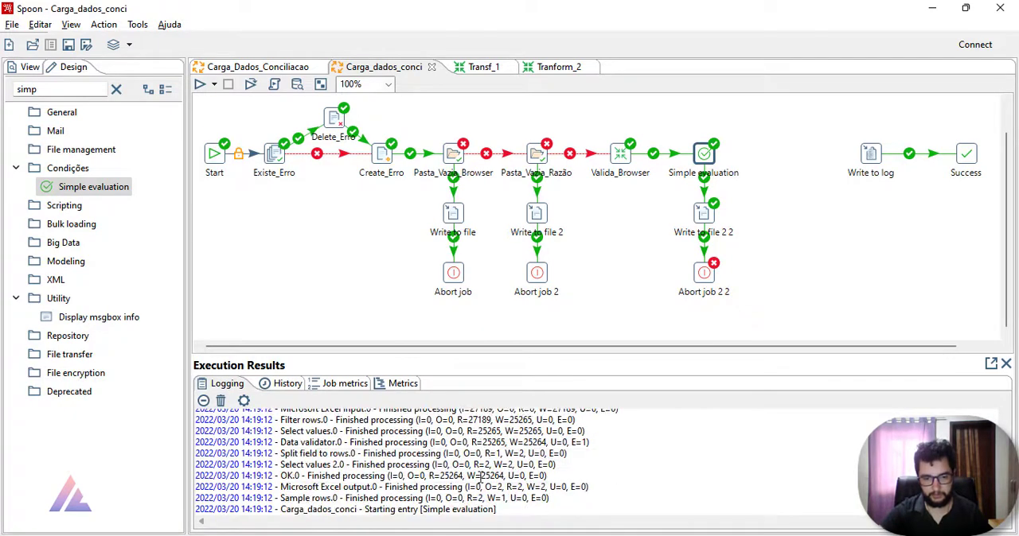
scroll(481, 476, "down", 2)
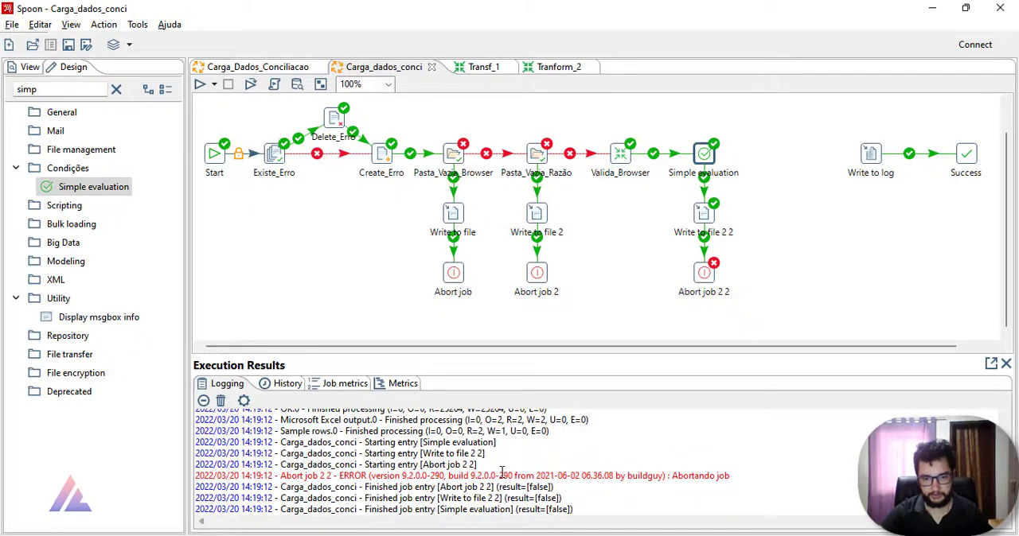
scroll(502, 475, "down", 1)
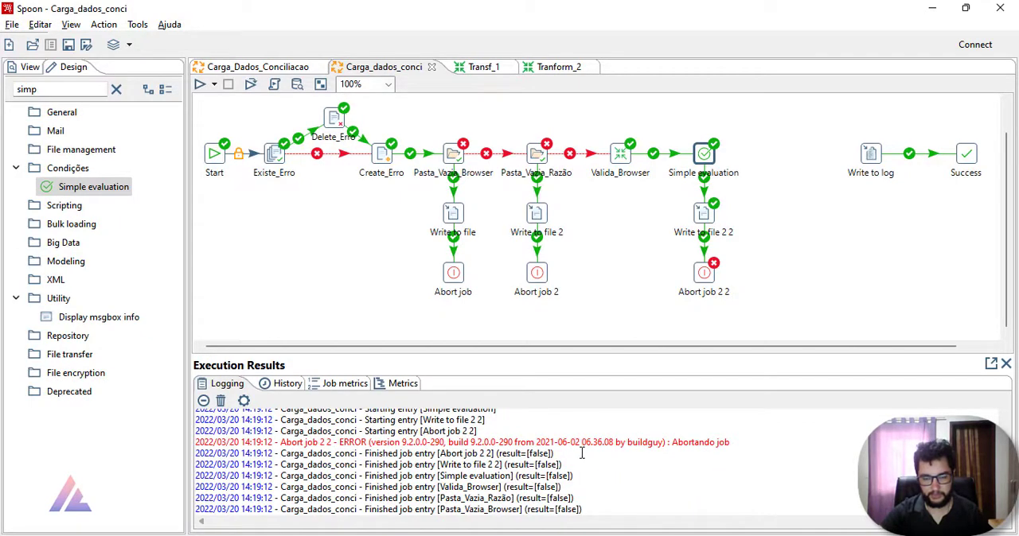
scroll(581, 453, "down", 2)
left_click(751, 264)
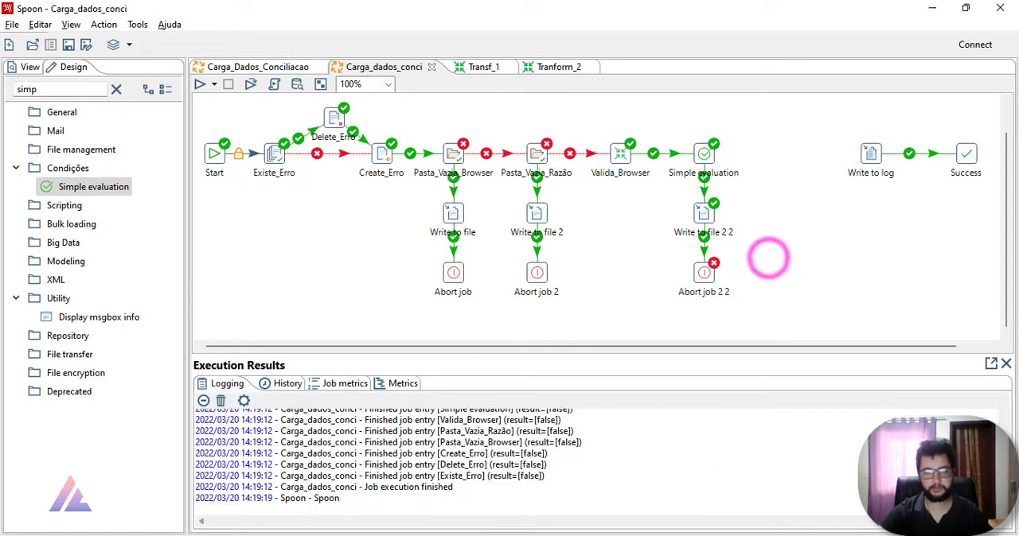
Step: Open the Erro text file in the Dados folder to read its message, and close it
left_click(384, 535)
double_click(202, 161)
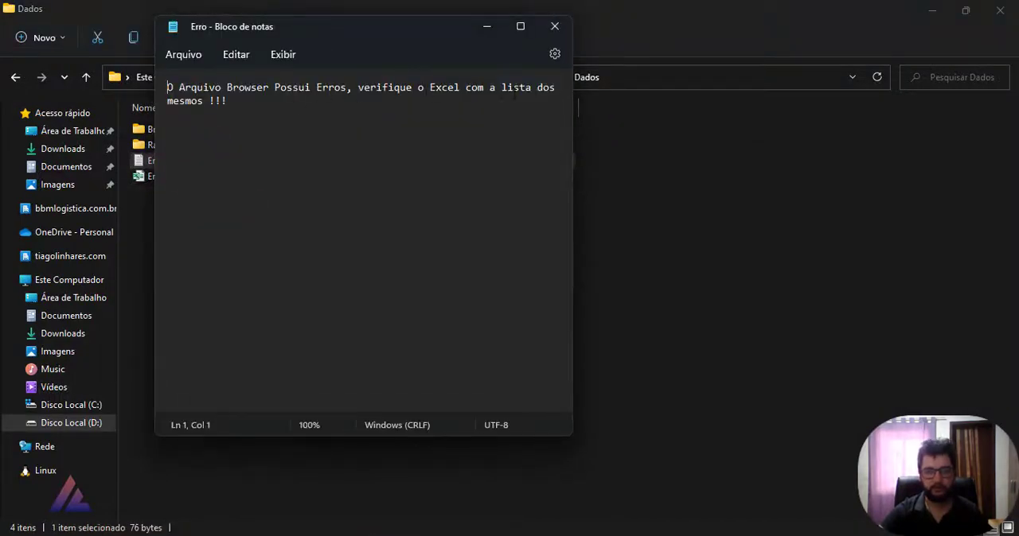
left_click(544, 29)
left_click(273, 248)
Step: Open Erros_Browser.xls to inspect the Empresa values of the listed error rows, close it and return to the job
double_click(208, 174)
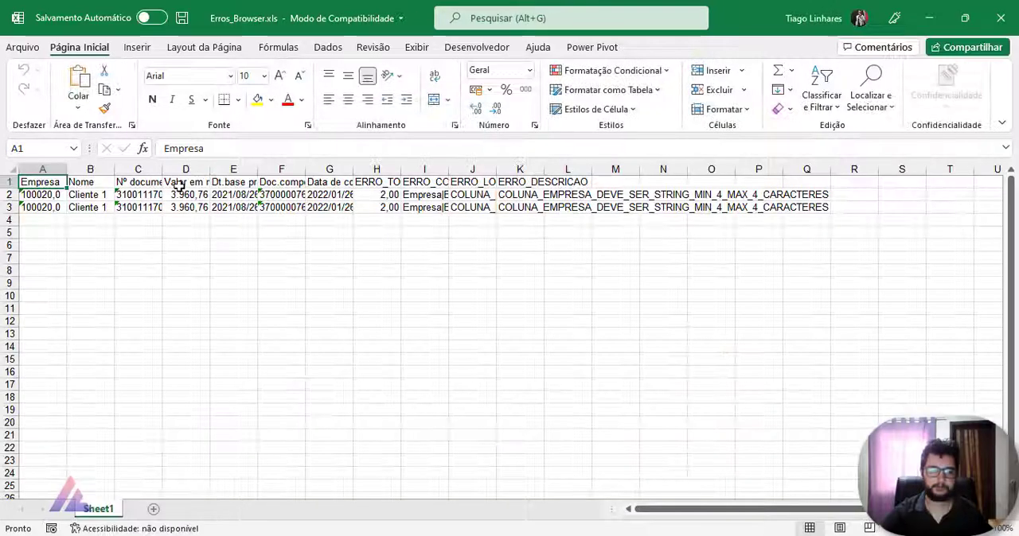
left_click_drag(119, 211, 49, 185)
left_click(62, 205)
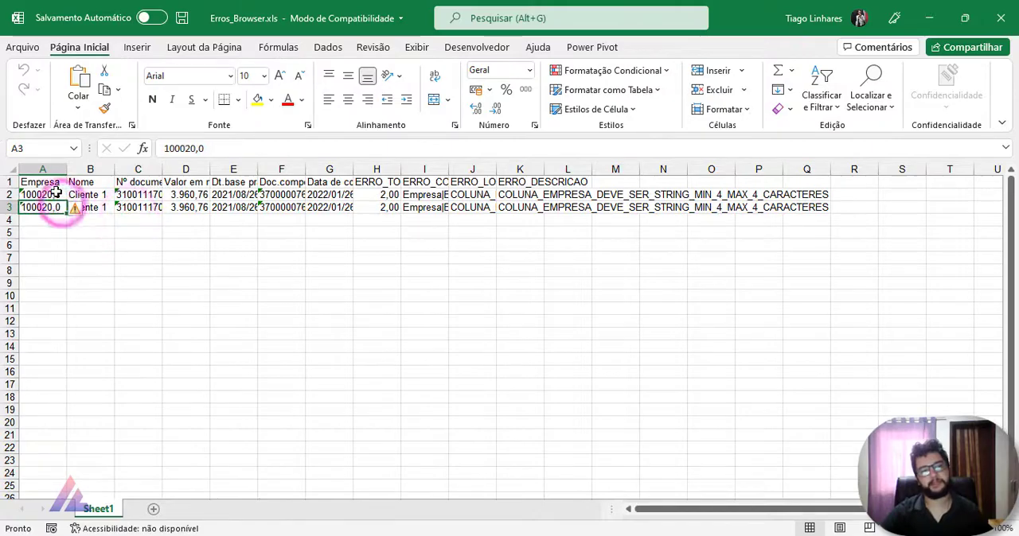
left_click(54, 195)
left_click(1000, 18)
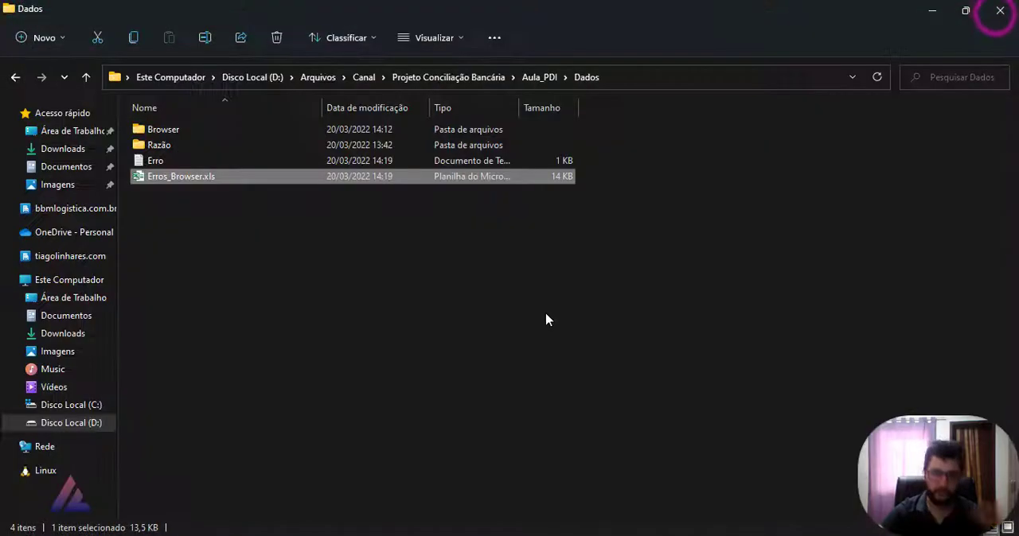
left_click(999, 10)
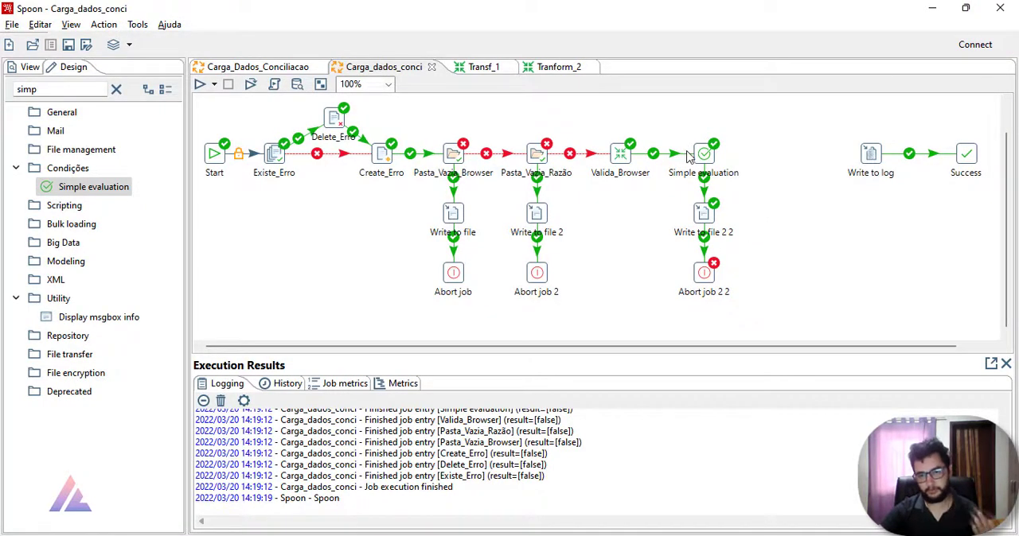
Step: Switch to the Carga_Dados_Conciliacao job and examine its Browser and Razão validation branches and the Transf entry
left_click_drag(599, 125, 780, 337)
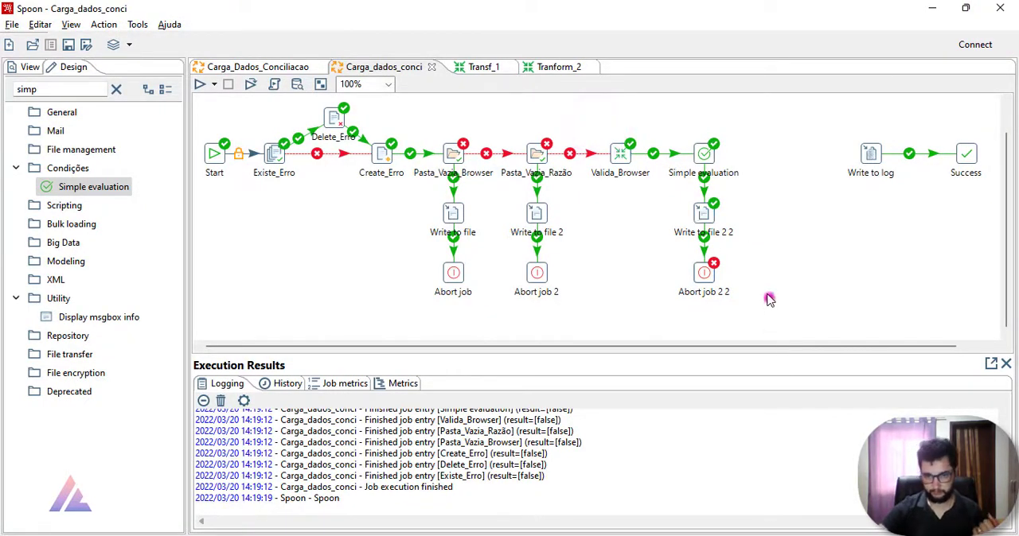
left_click(769, 300)
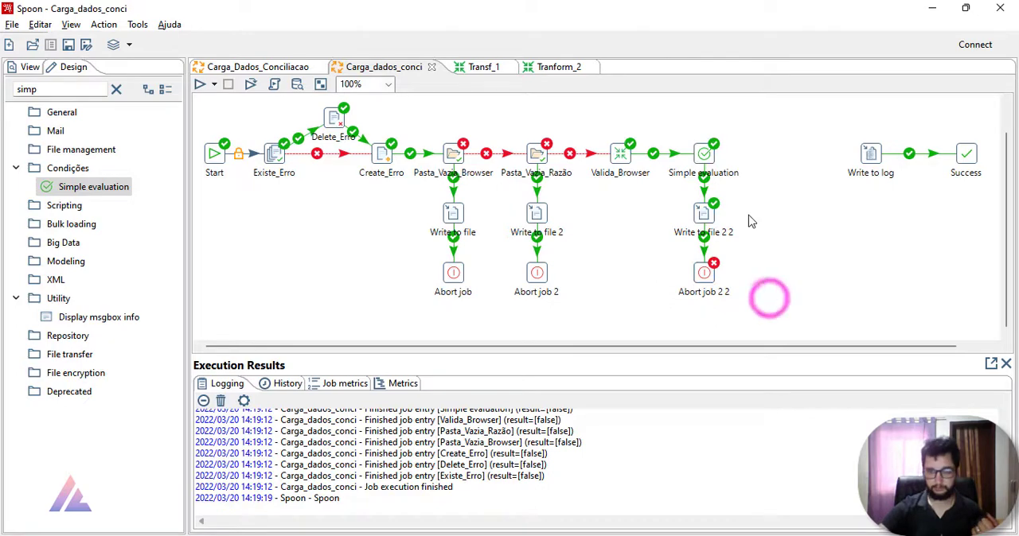
left_click(292, 70)
left_click(855, 289)
left_click_drag(687, 133, 827, 332)
left_click(810, 337)
left_click_drag(552, 133, 699, 337)
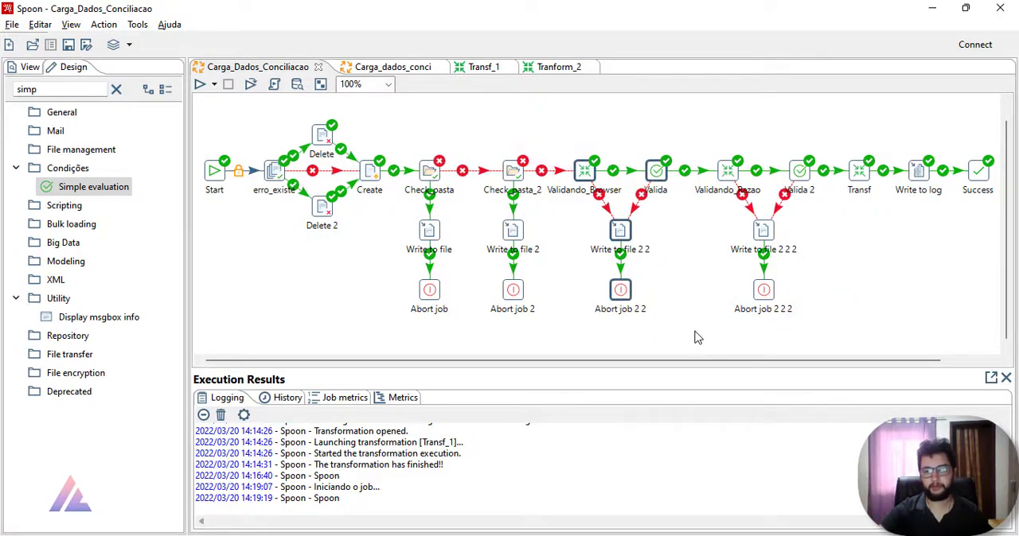
left_click(705, 292)
left_click_drag(712, 129, 837, 337)
left_click(837, 338)
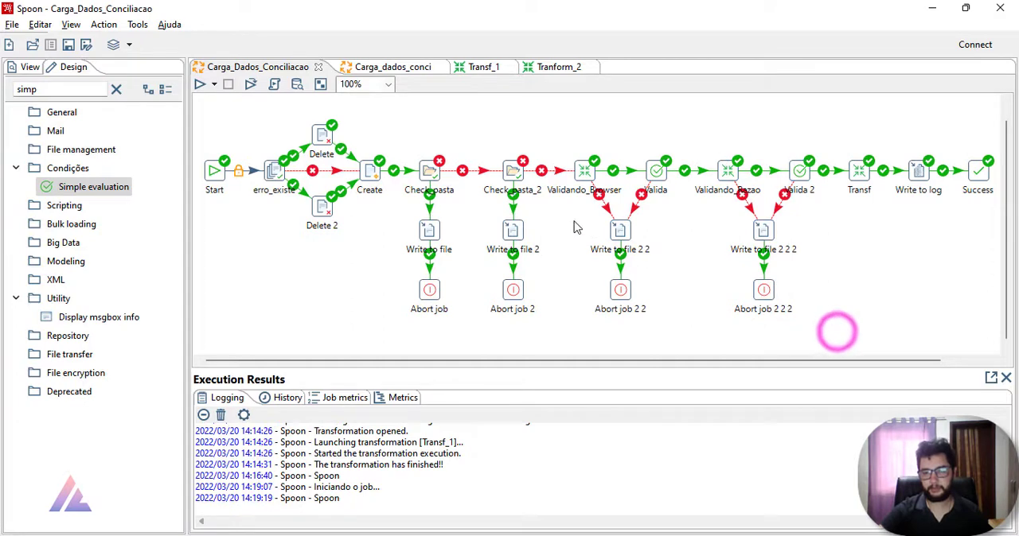
left_click(588, 174)
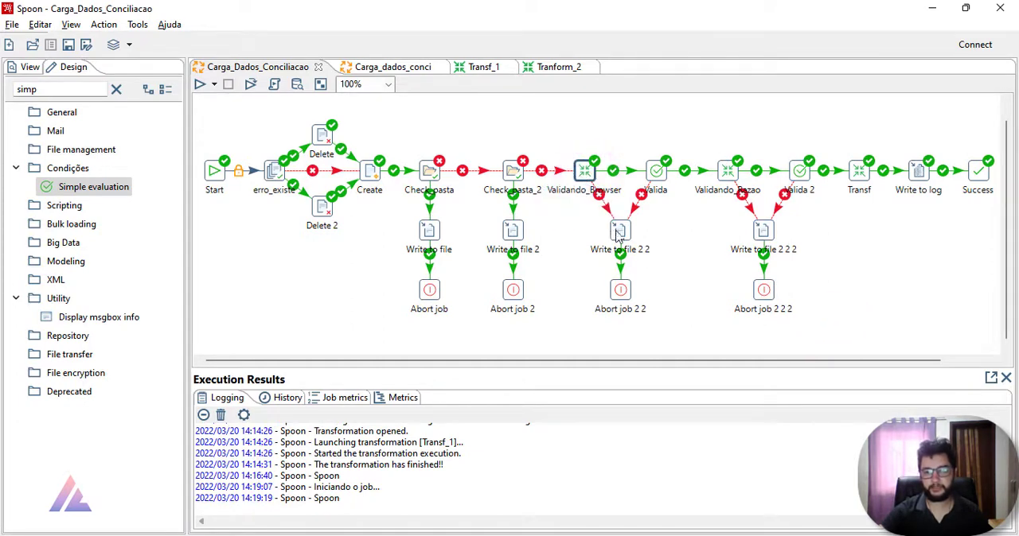
mouse_move(622, 234)
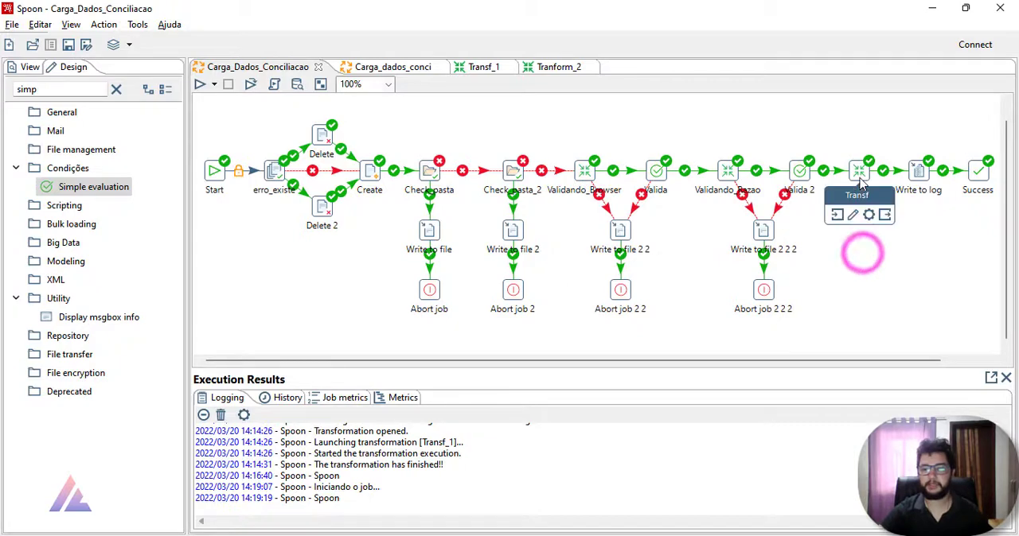
left_click_drag(821, 143, 268, 331)
left_click(823, 298)
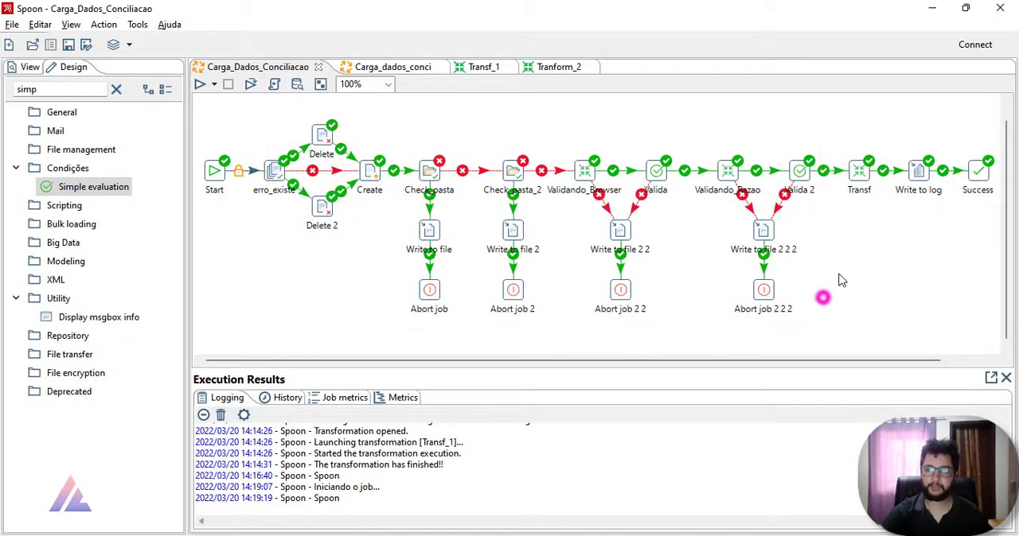
Step: Open the transformation referenced by the Transf entry to view its steps
right_click(860, 175)
mouse_move(856, 234)
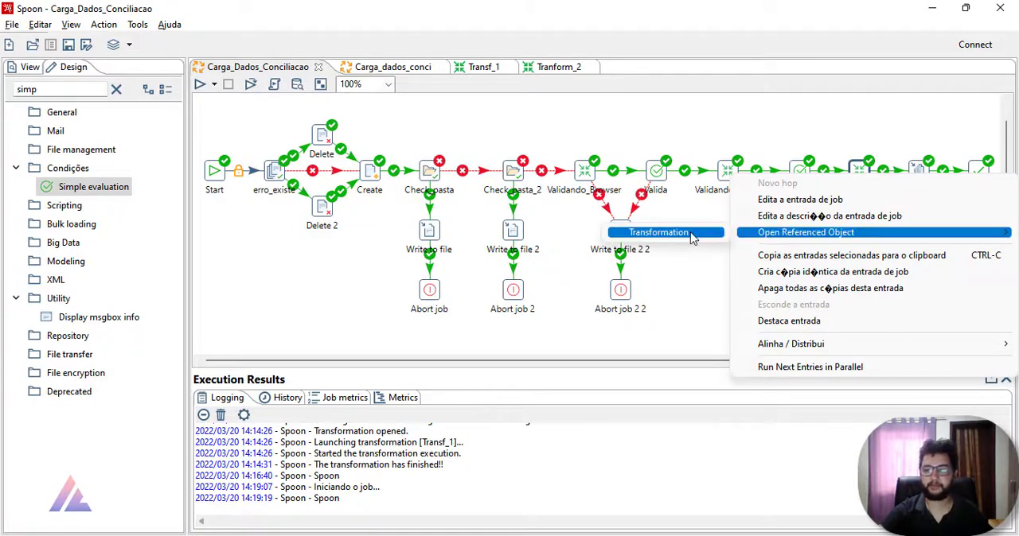
left_click(658, 232)
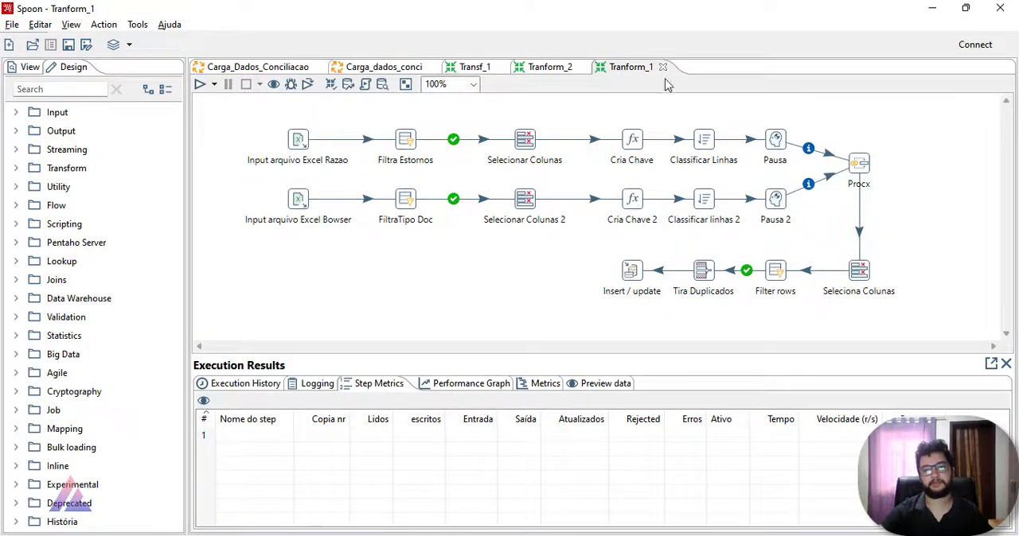
Step: Close the Tranform_1, Tranform_2 and Transf_1 transformations and return to the Carga_Dados_Conciliacao job
left_click(662, 67)
left_click(583, 69)
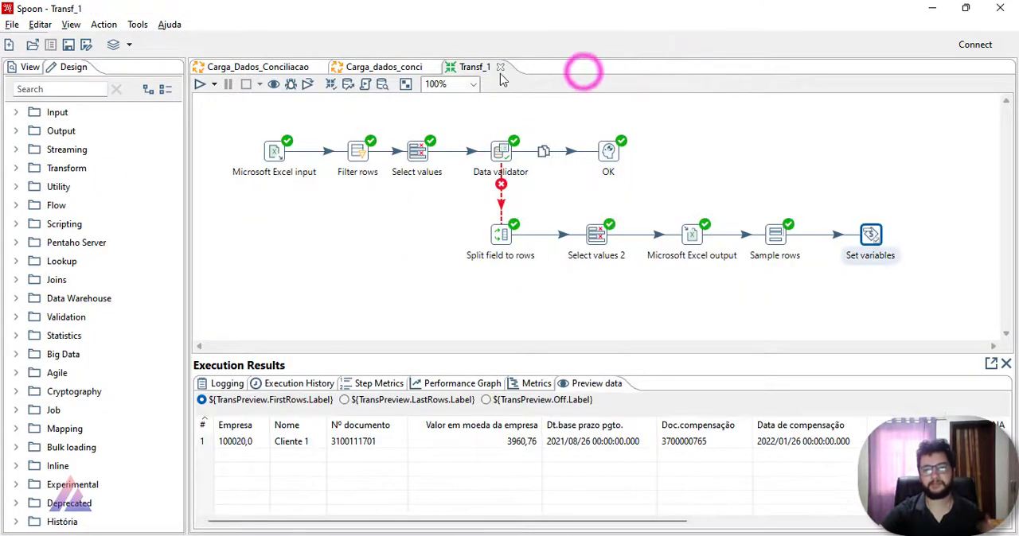
left_click(500, 67)
left_click(292, 67)
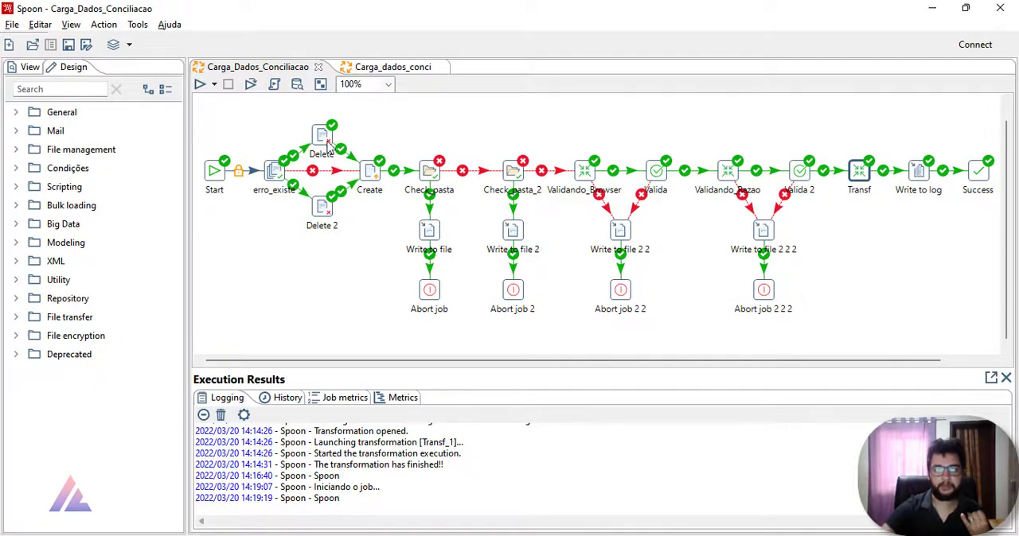
Step: Inspect the files checked by the erro_existe entry and close its settings
left_click(368, 165)
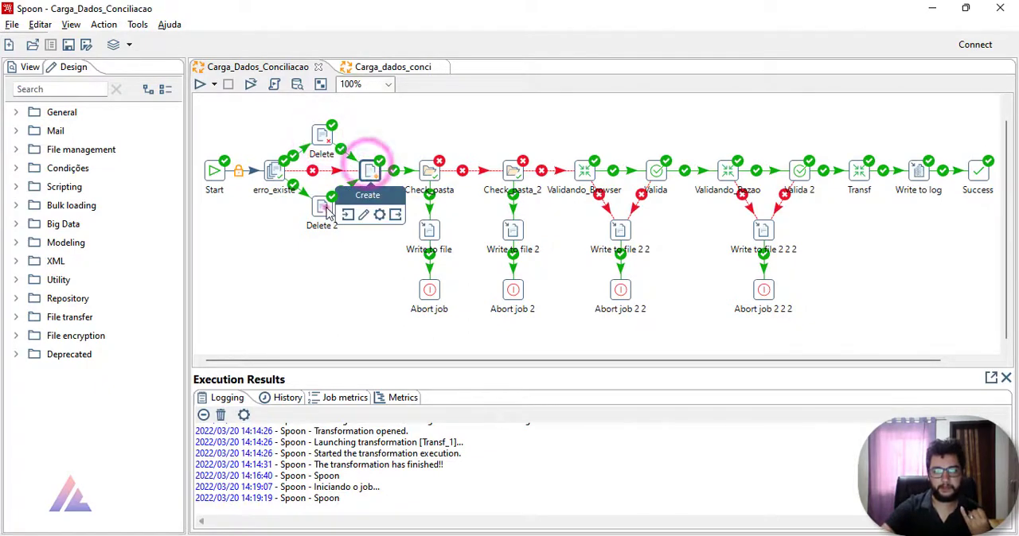
left_click(325, 209)
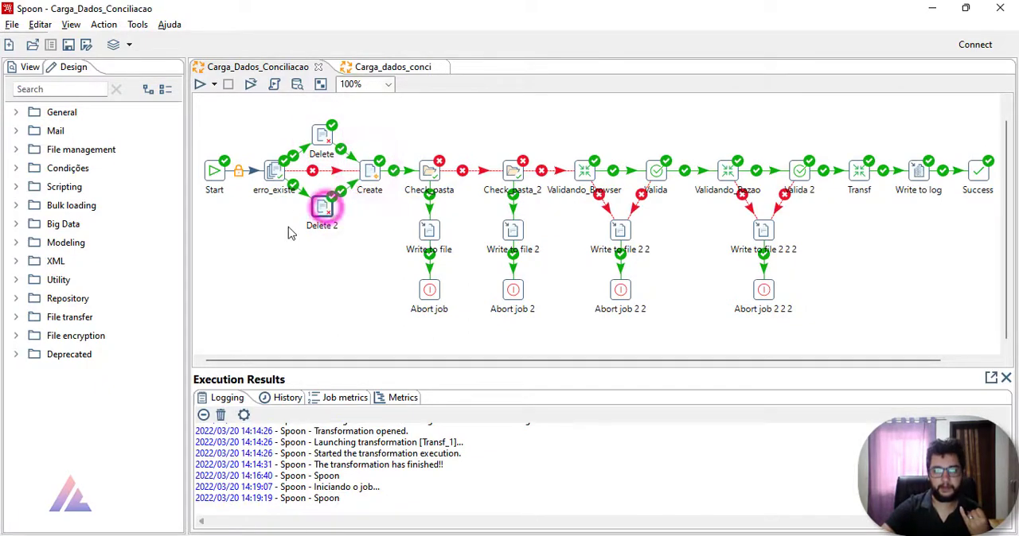
double_click(276, 173)
left_click(526, 309)
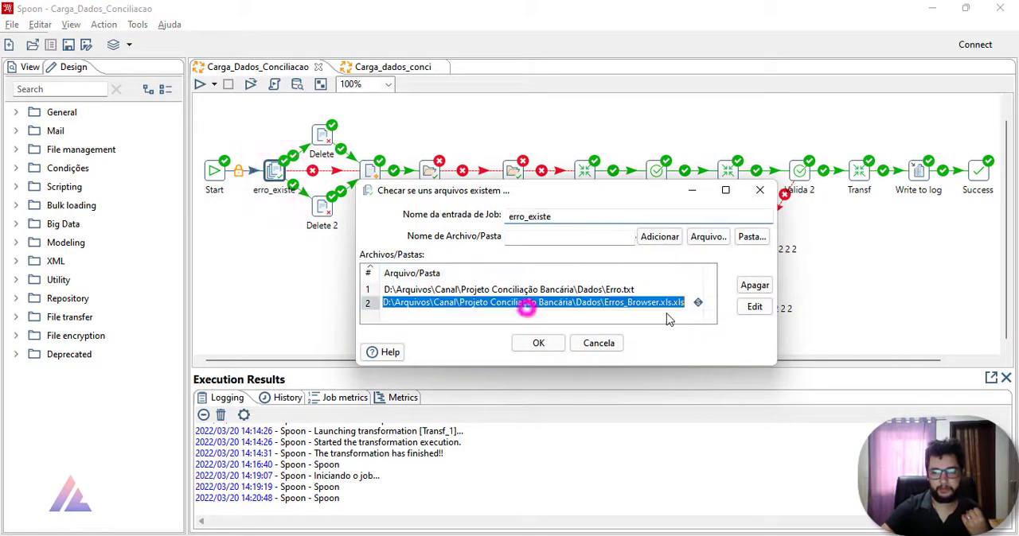
left_click(761, 192)
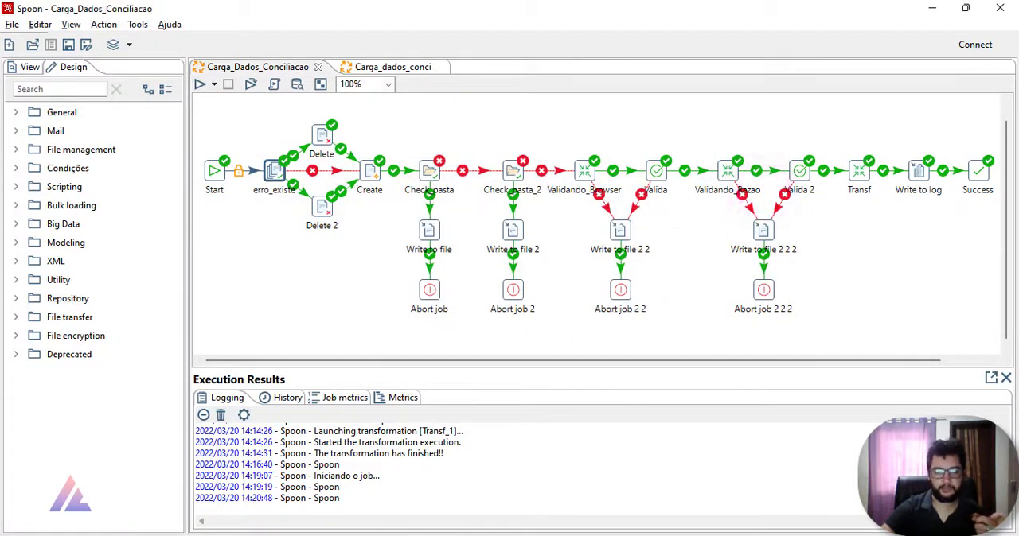
double_click(275, 175)
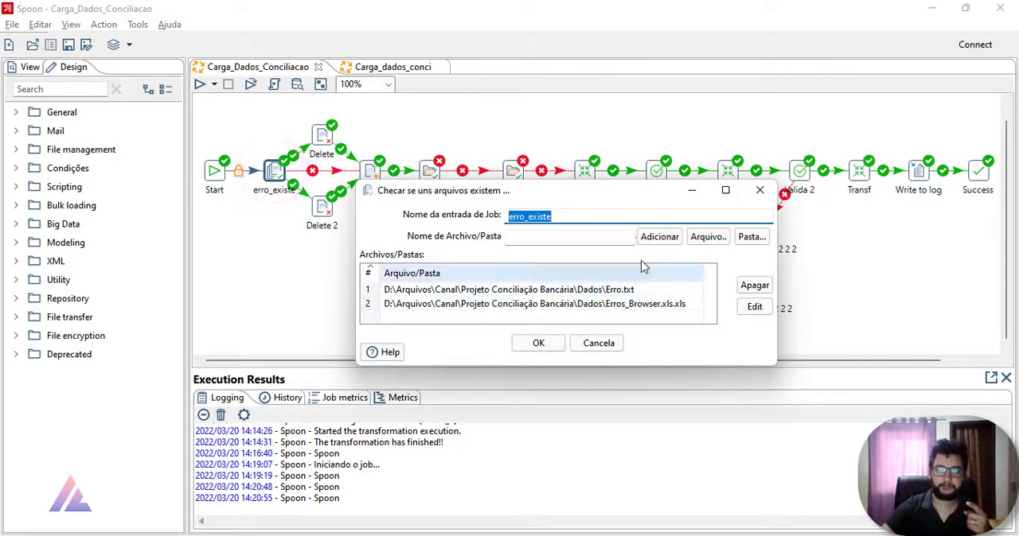
left_click(758, 192)
Step: Switch to File Explorer and browse drive D: to Arquivos\Canal\Projeto Conciliação Bancária\Aula_PDI\Dados
left_click(380, 535)
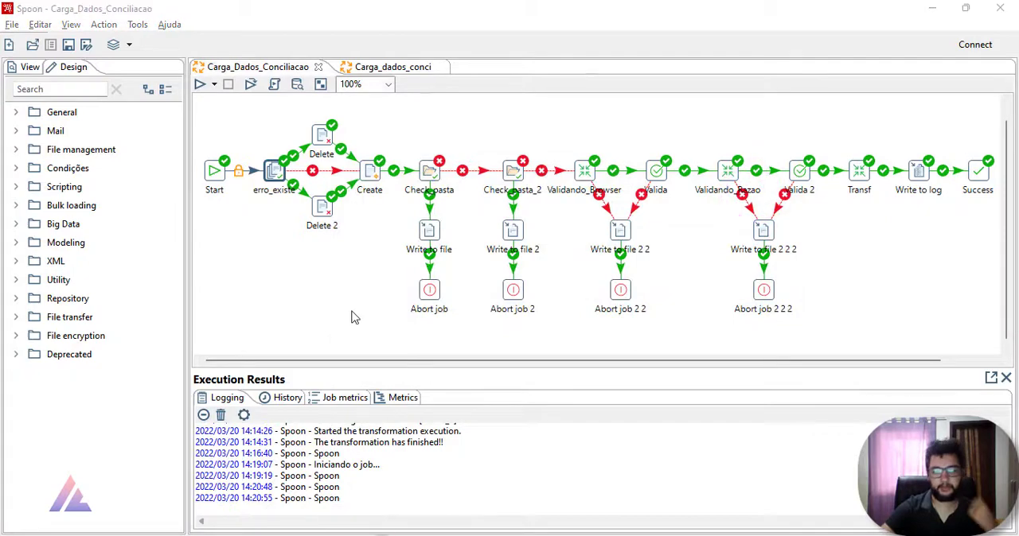
left_click(81, 421)
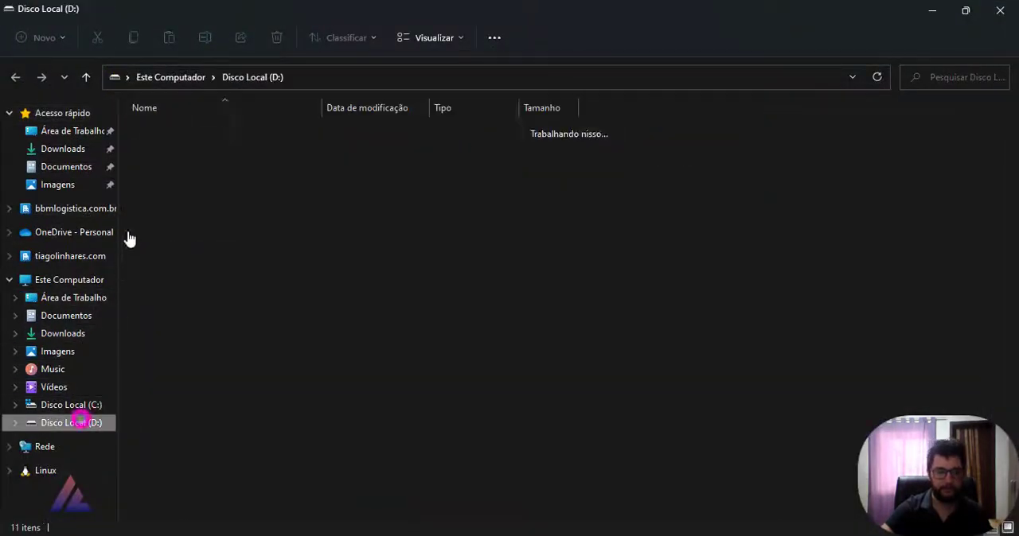
double_click(182, 130)
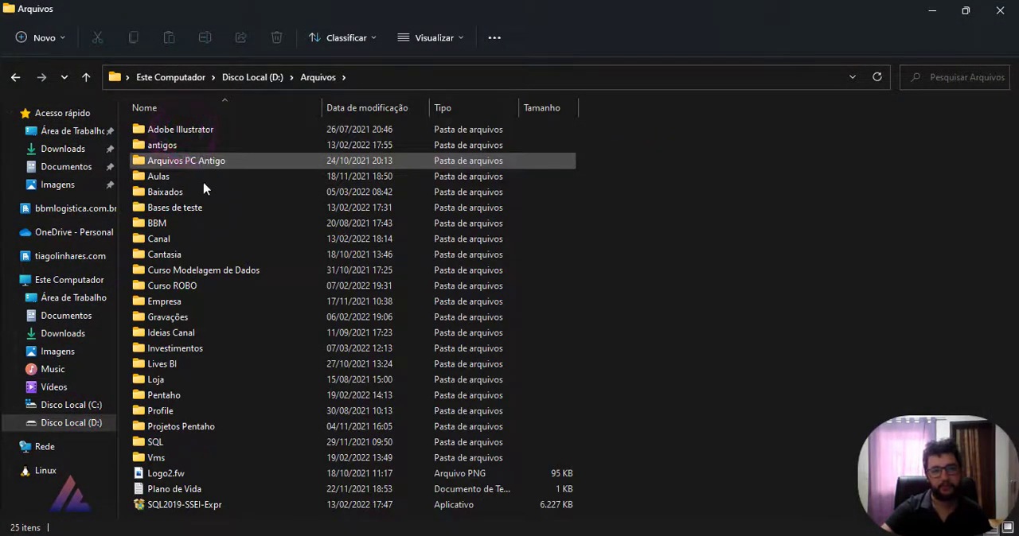
double_click(204, 240)
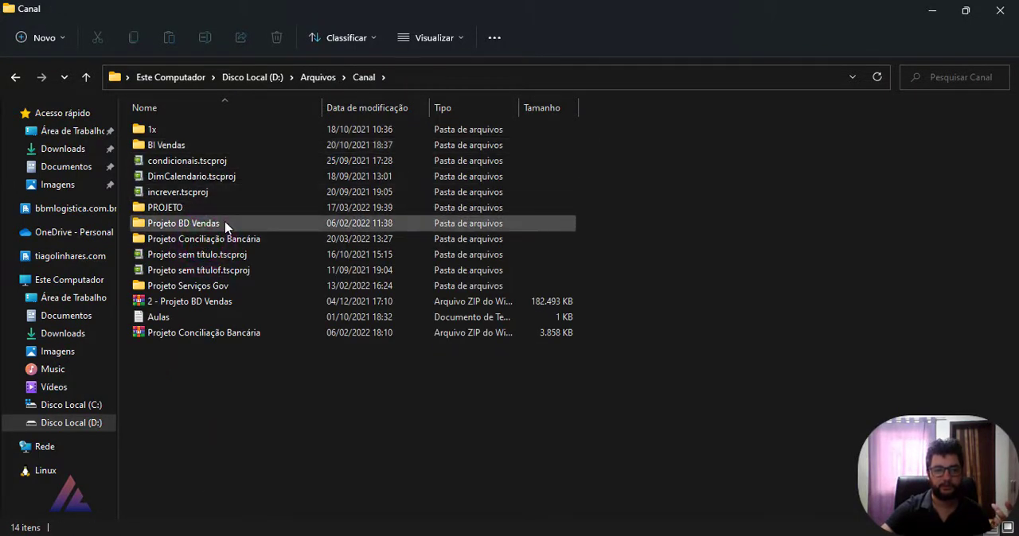
double_click(227, 237)
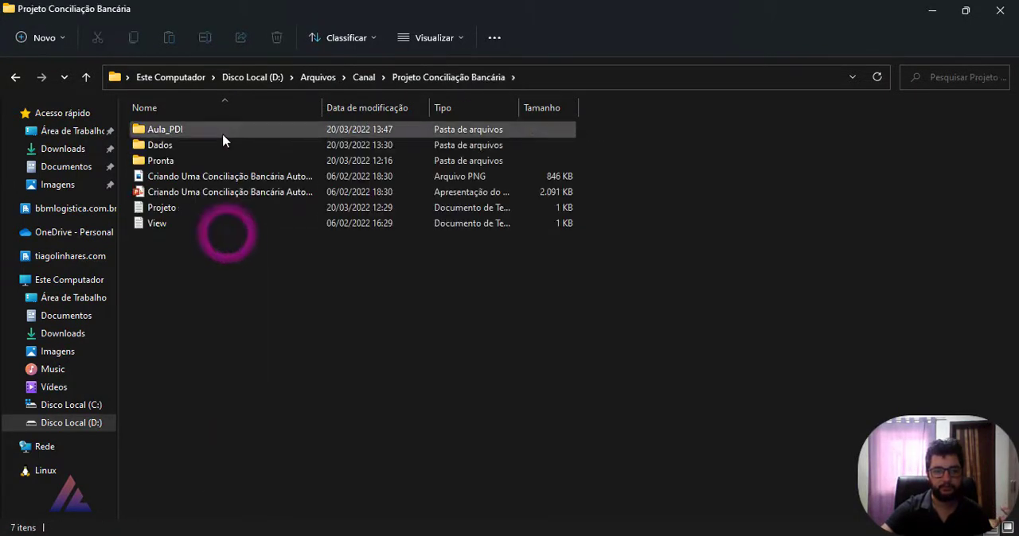
left_click(223, 137)
double_click(222, 136)
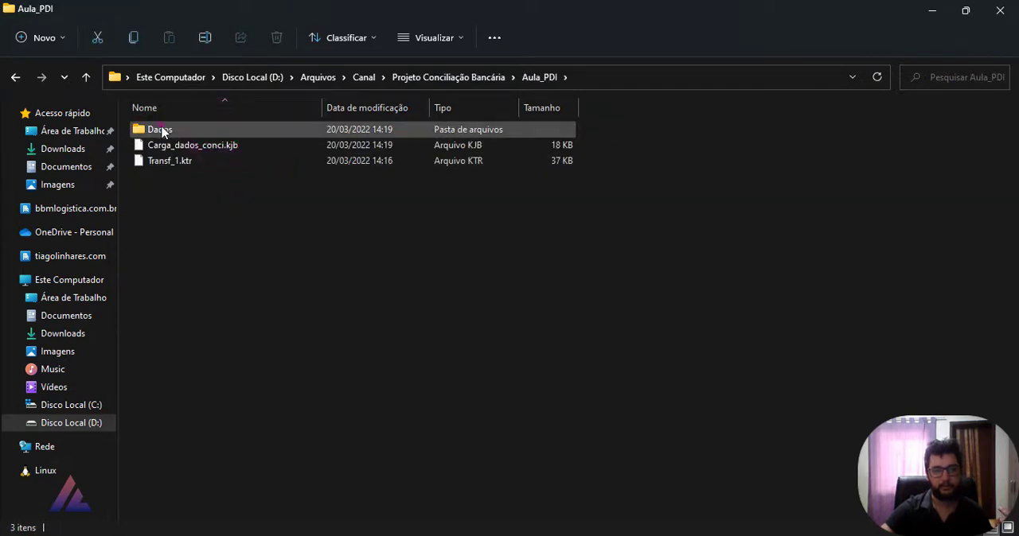
double_click(161, 128)
Step: Open Erros_Browser.xls to view its error rows, close it and return to the job in Spoon
double_click(203, 173)
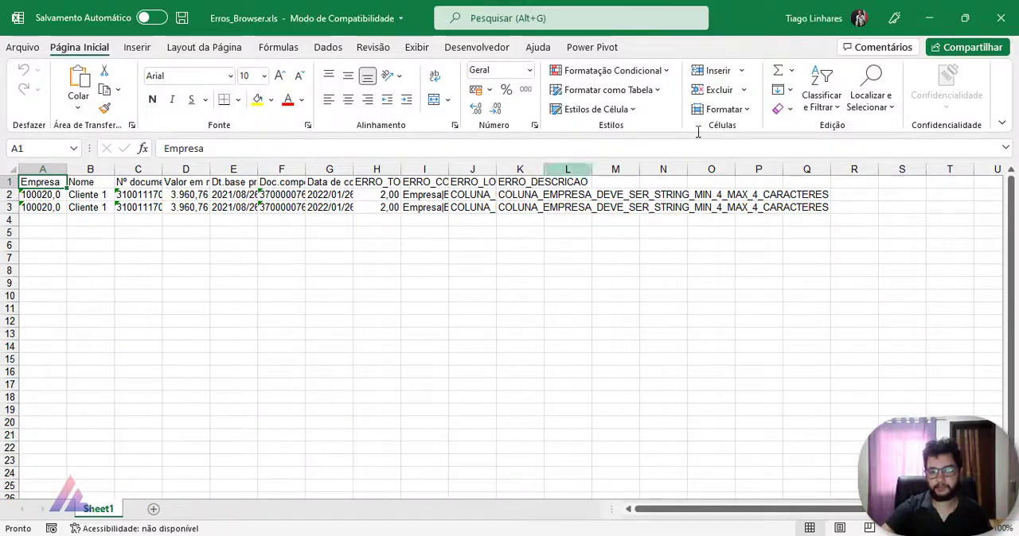
left_click(1002, 15)
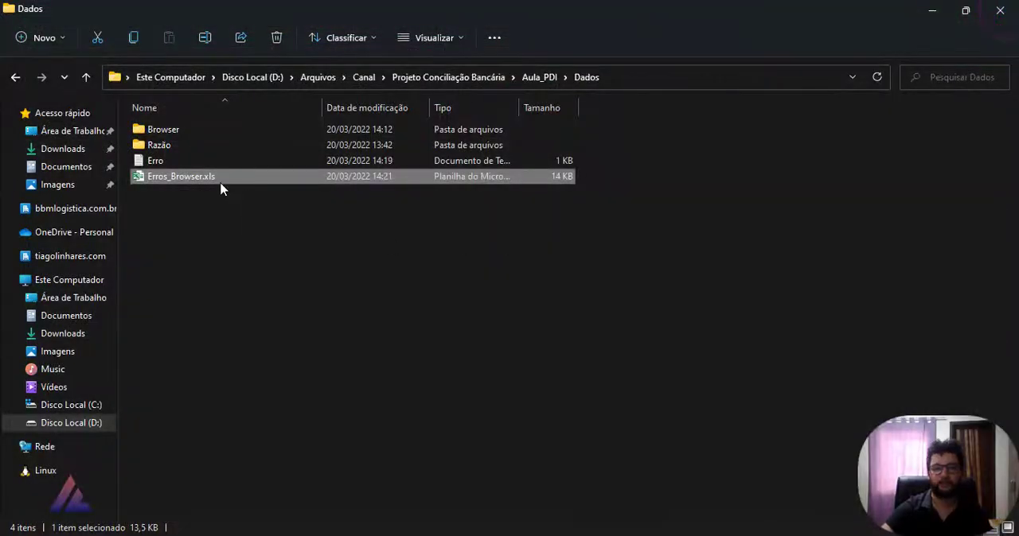
double_click(199, 179)
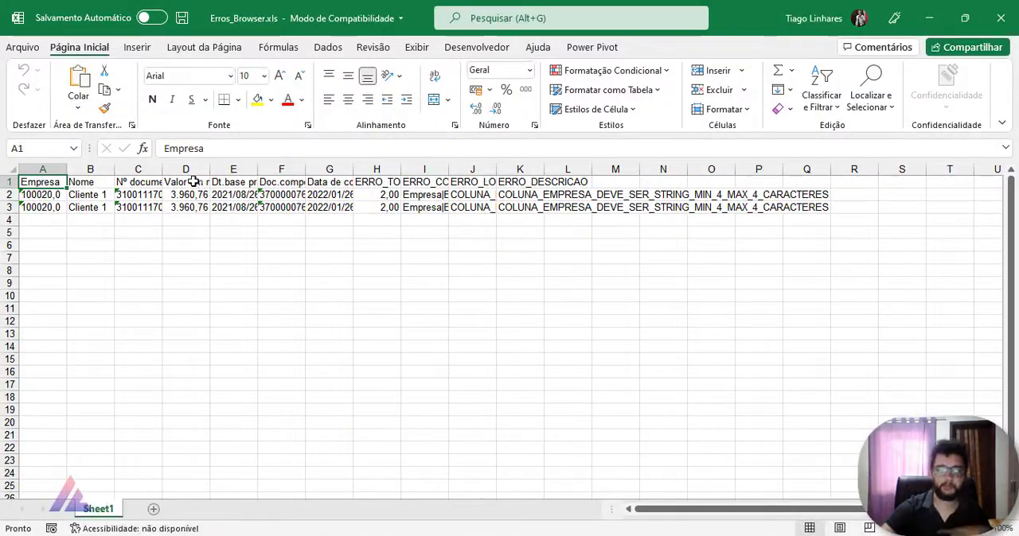
left_click(1013, 22)
left_click(932, 11)
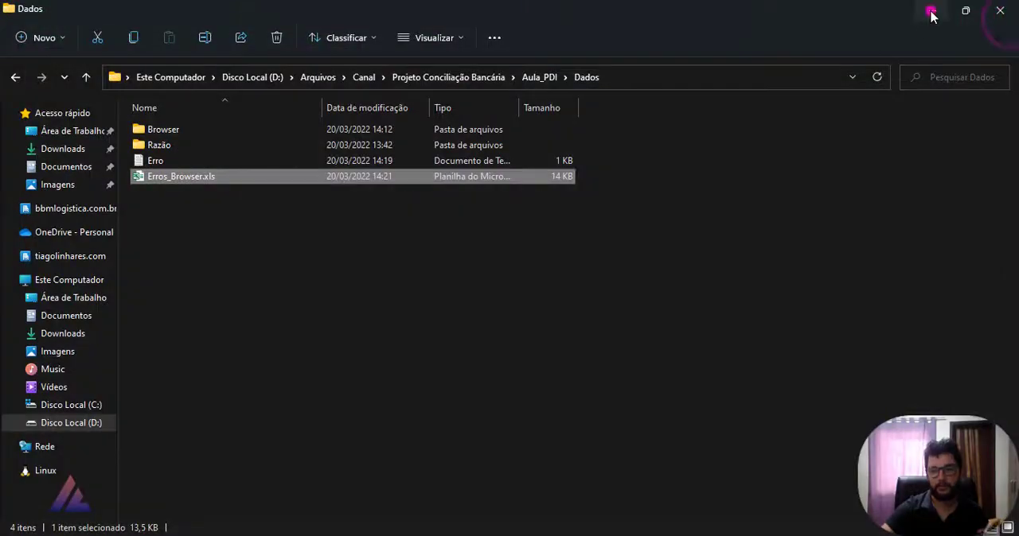
Step: Check the file paths set in the erro_existe, Delete 2 and Delete entries, closing each entry's settings
double_click(273, 171)
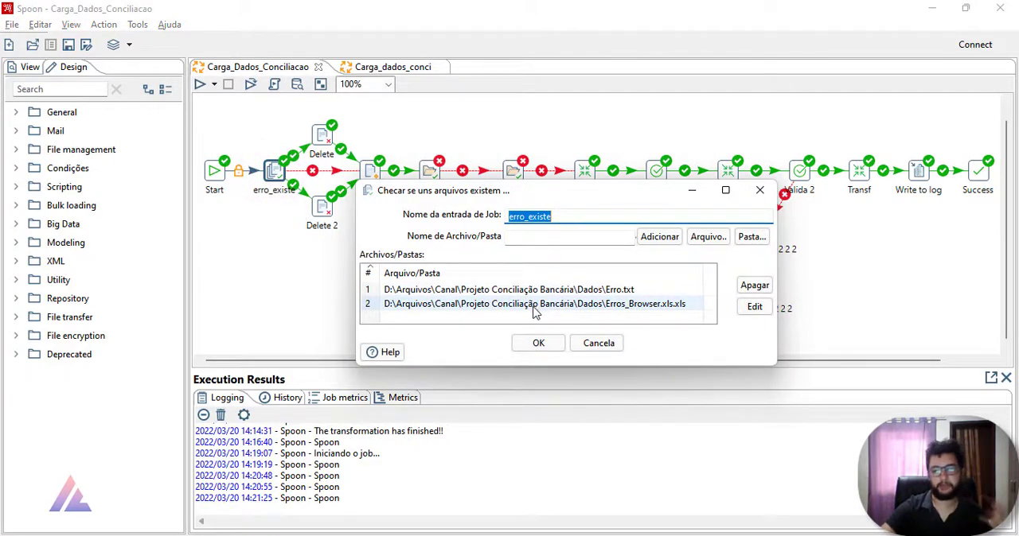
left_click(759, 192)
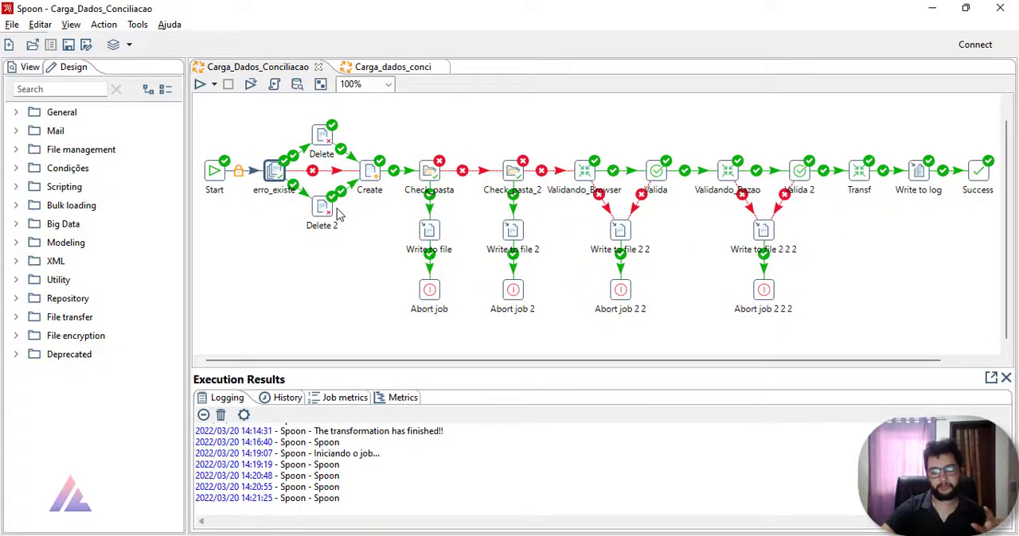
double_click(323, 210)
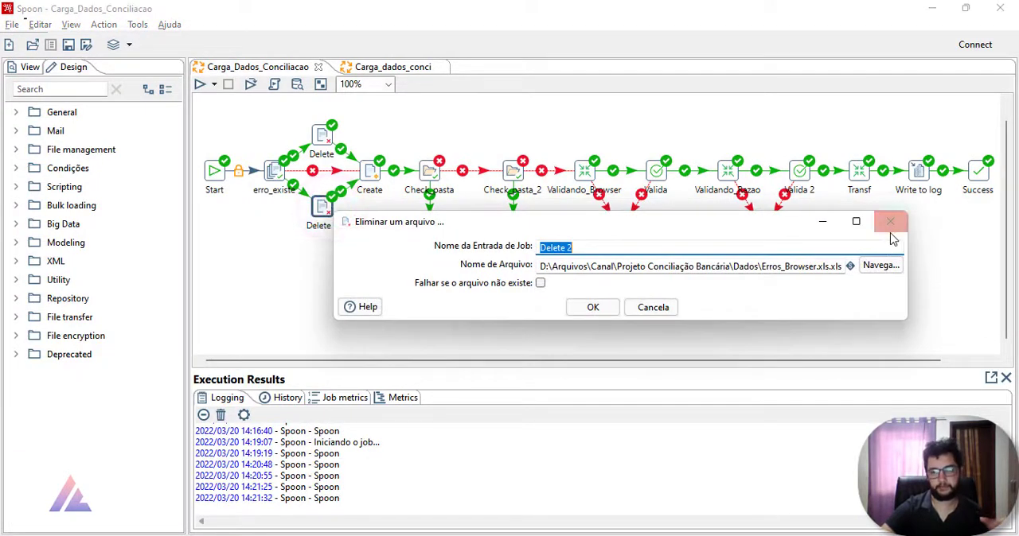
left_click(890, 224)
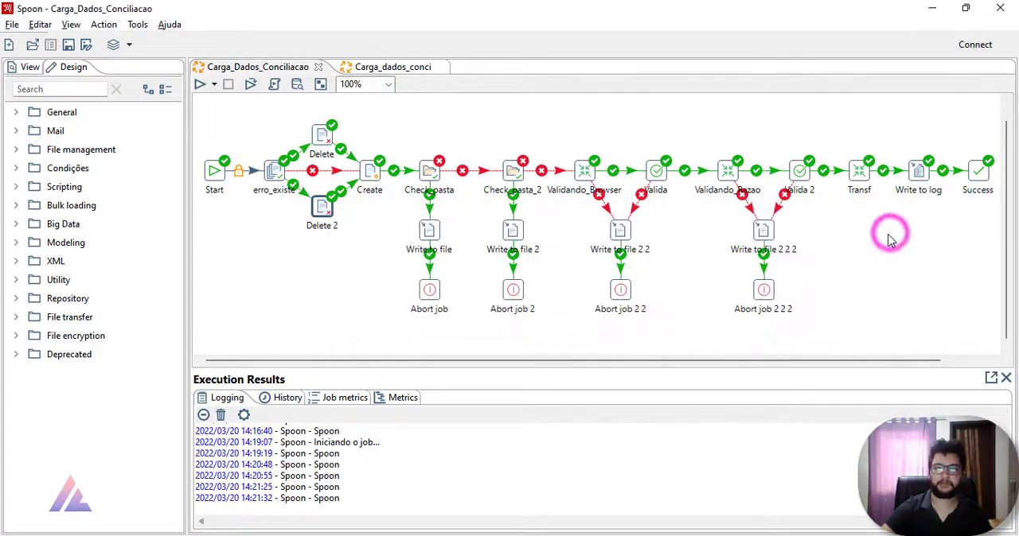
double_click(323, 137)
left_click(882, 223)
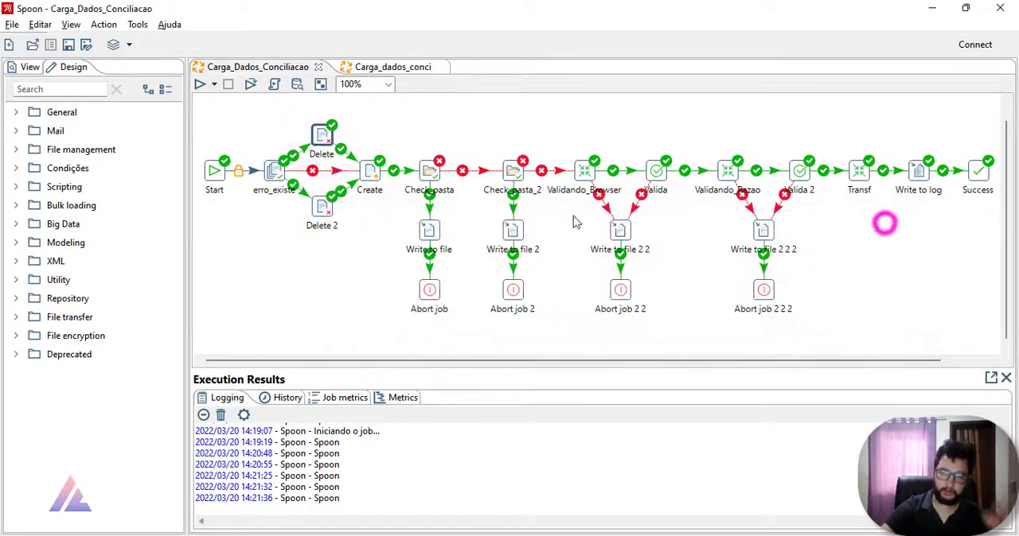
left_click(402, 146)
left_click(576, 320)
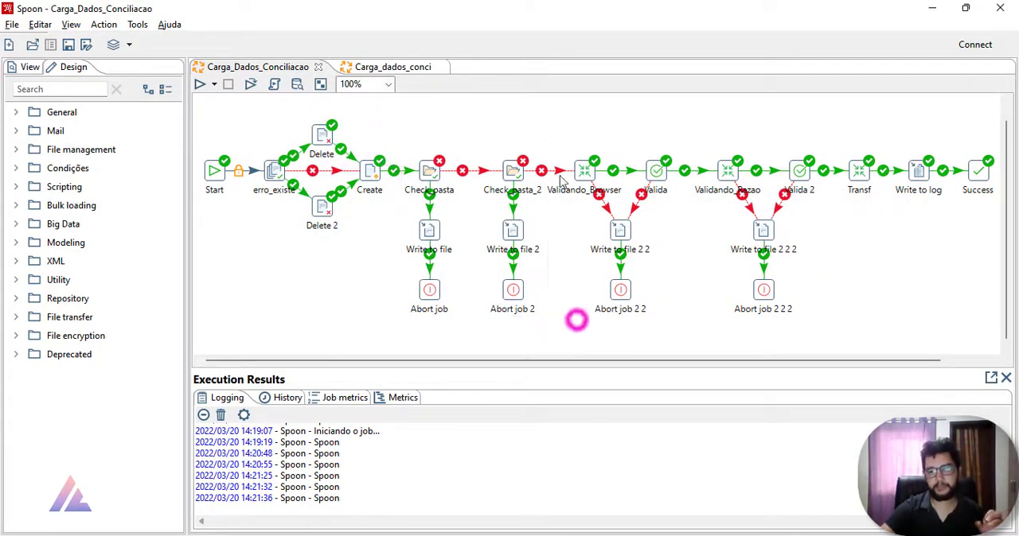
left_click(552, 141)
left_click(708, 139)
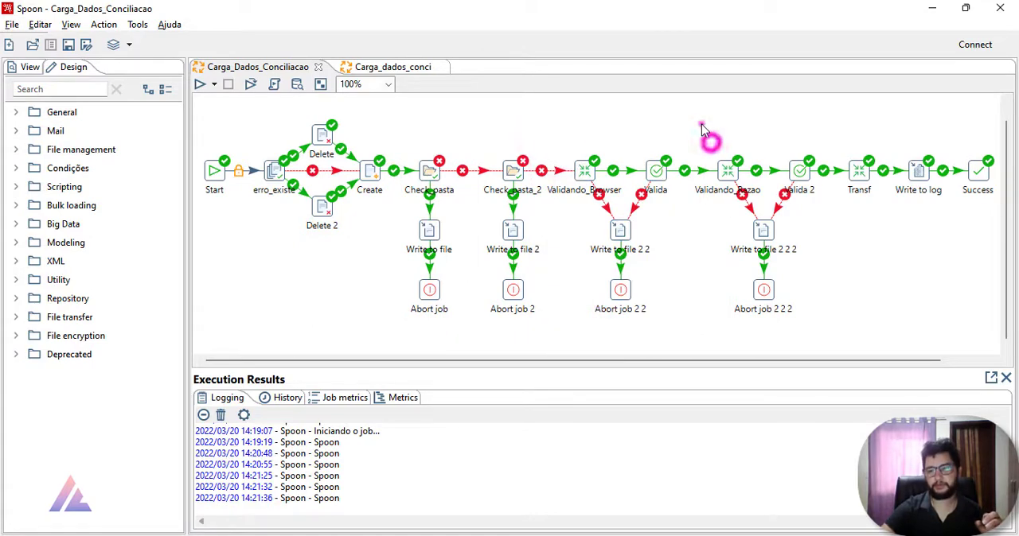
left_click_drag(701, 129, 830, 322)
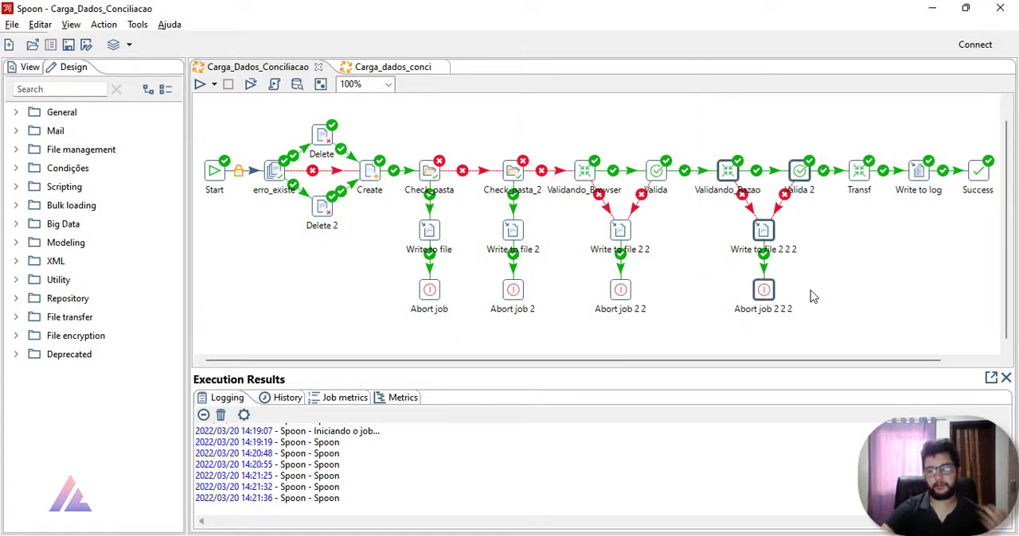
Step: Open the transformation referenced by Validando_Razao, inspect the Valor and Data_Prazo rules in its Data validator, and close both
right_click(728, 170)
mouse_move(841, 235)
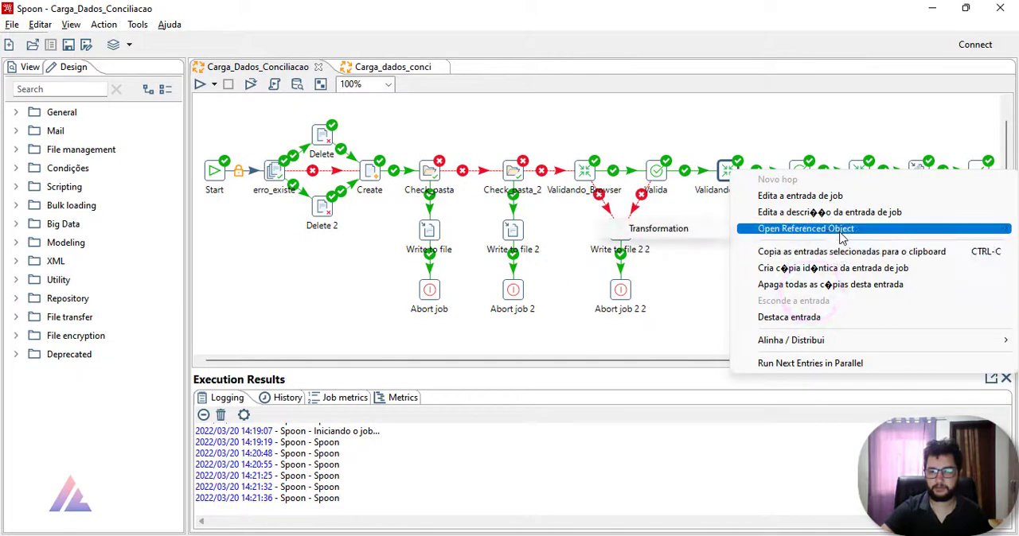
left_click(720, 228)
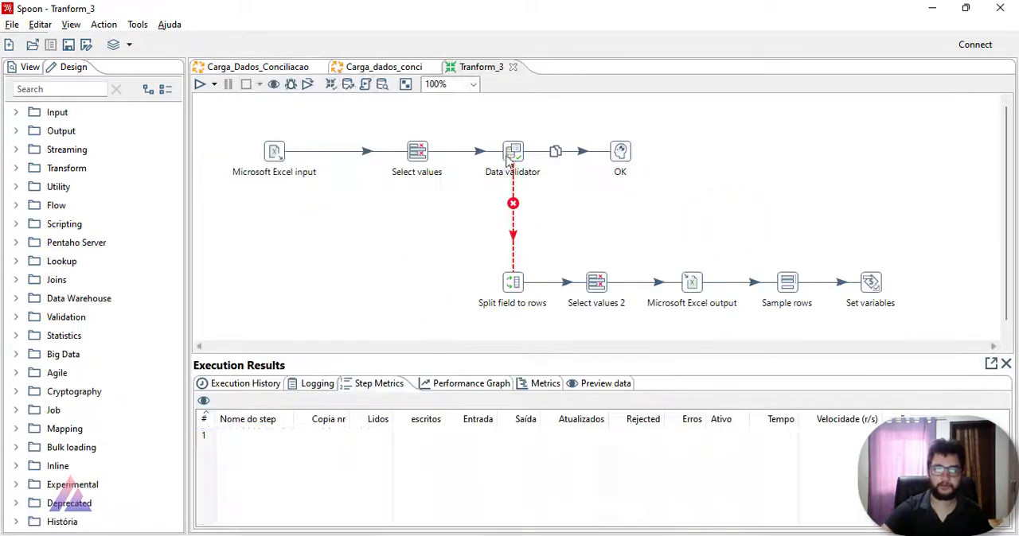
double_click(510, 155)
left_click(203, 83)
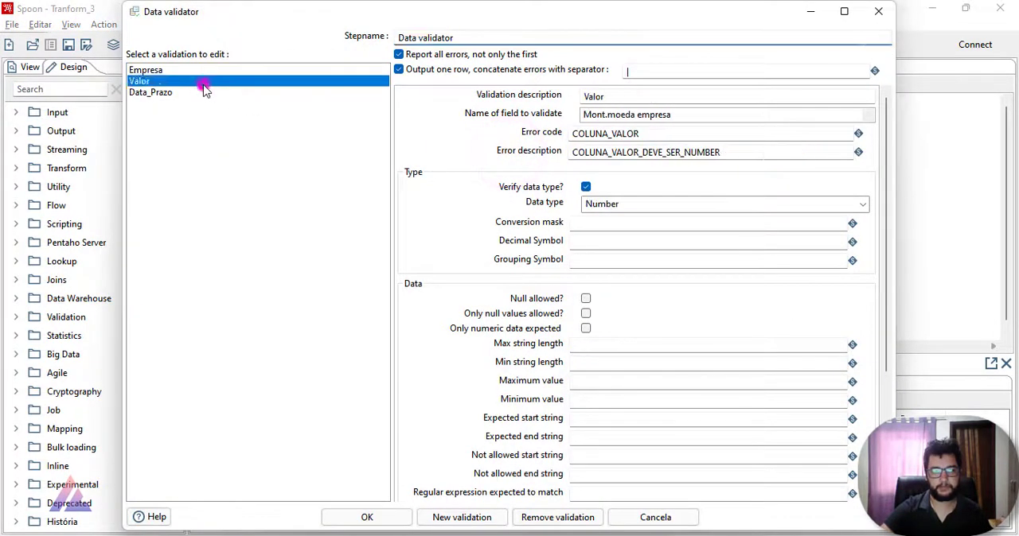
left_click(205, 91)
left_click(878, 12)
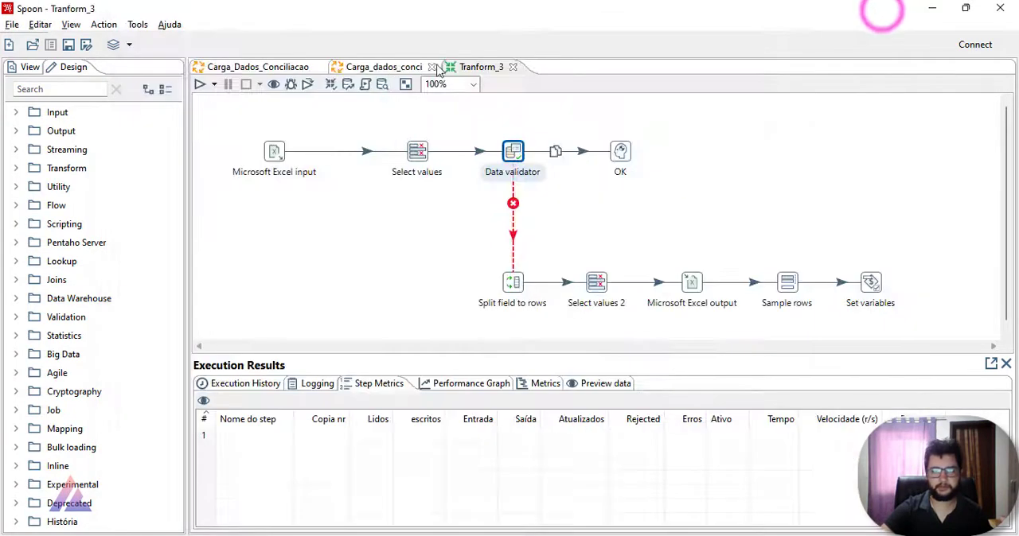
left_click(514, 68)
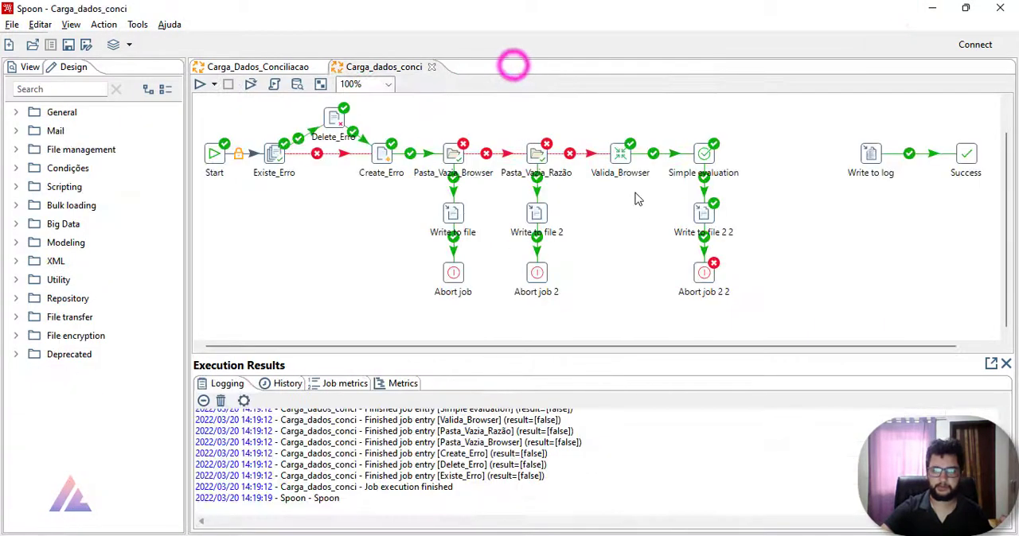
Step: In the Carga_Dados_Conciliacao job, open the transformation referenced by Validando_Browser and bring up its Data validator settings
left_click(274, 70)
right_click(579, 171)
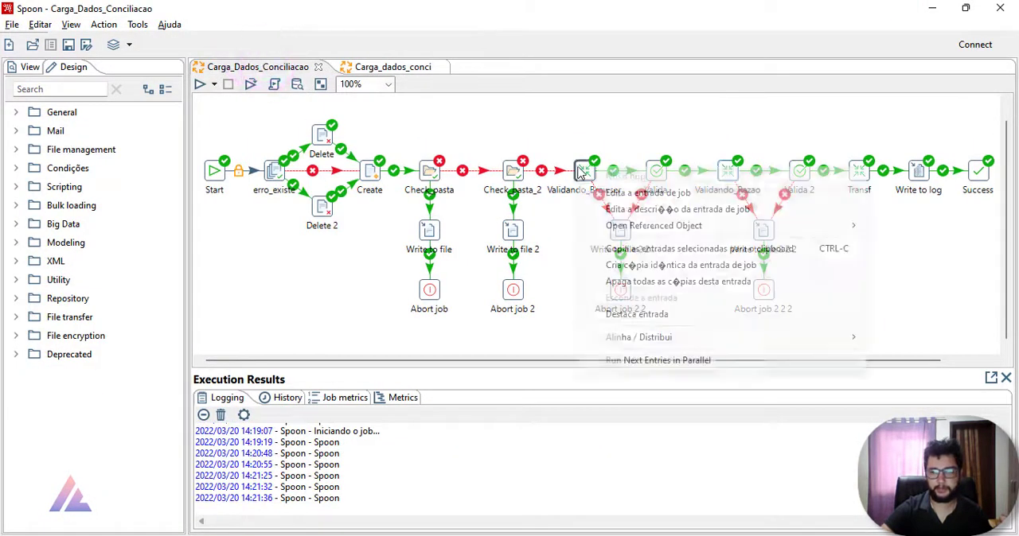
mouse_move(643, 228)
left_click(891, 225)
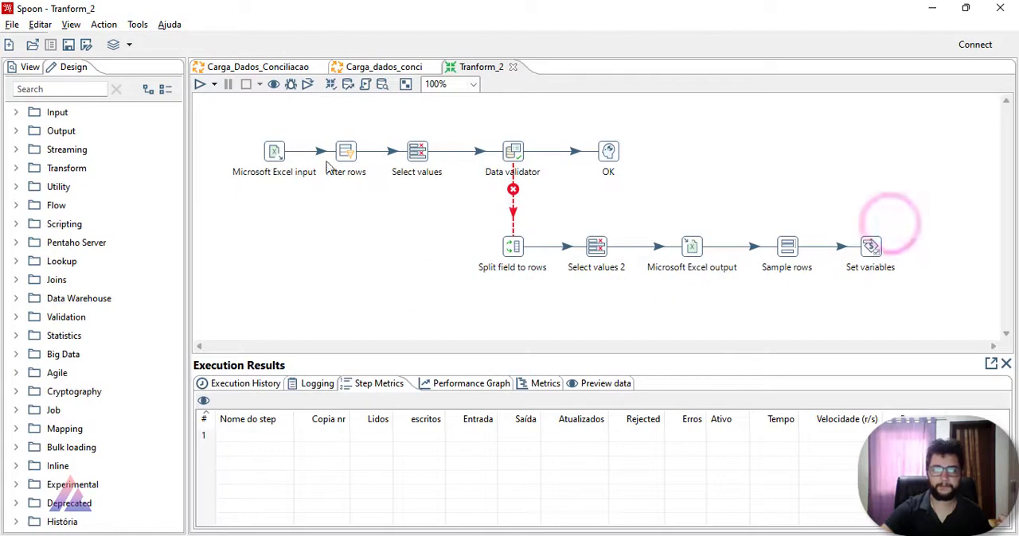
double_click(511, 153)
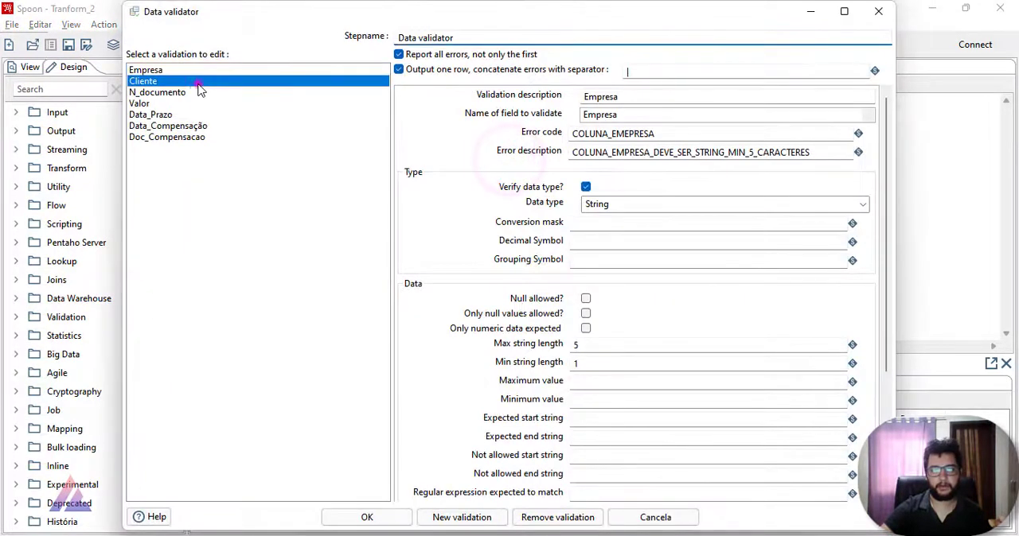
Step: Review the Data validator rules from N_documento to Doc_Compensacao and back to Empresa, close Tranform_2 and return to the Carga_Dados_Conciliacao job
left_click(198, 93)
left_click(203, 104)
left_click(208, 115)
left_click(212, 125)
left_click(215, 137)
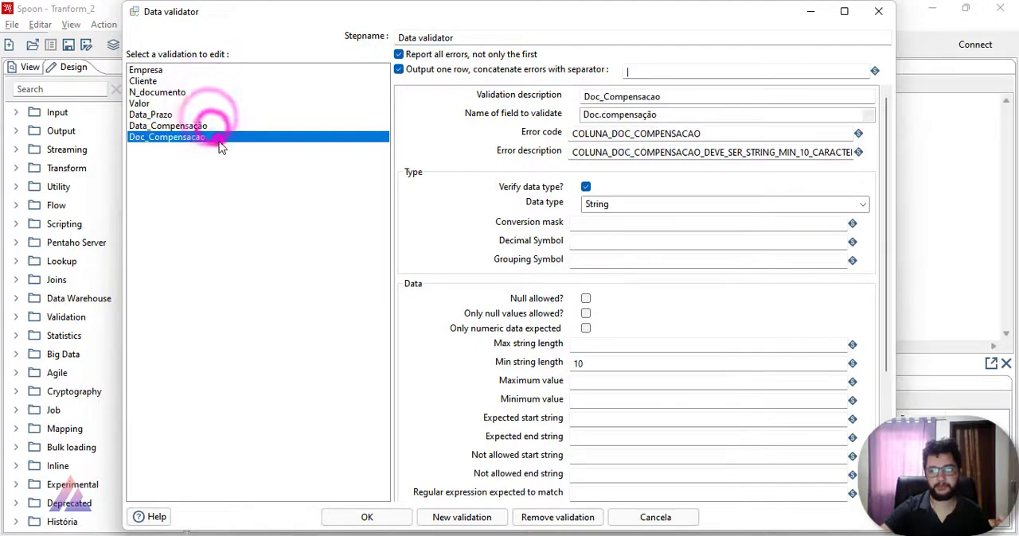
left_click(193, 125)
left_click(194, 113)
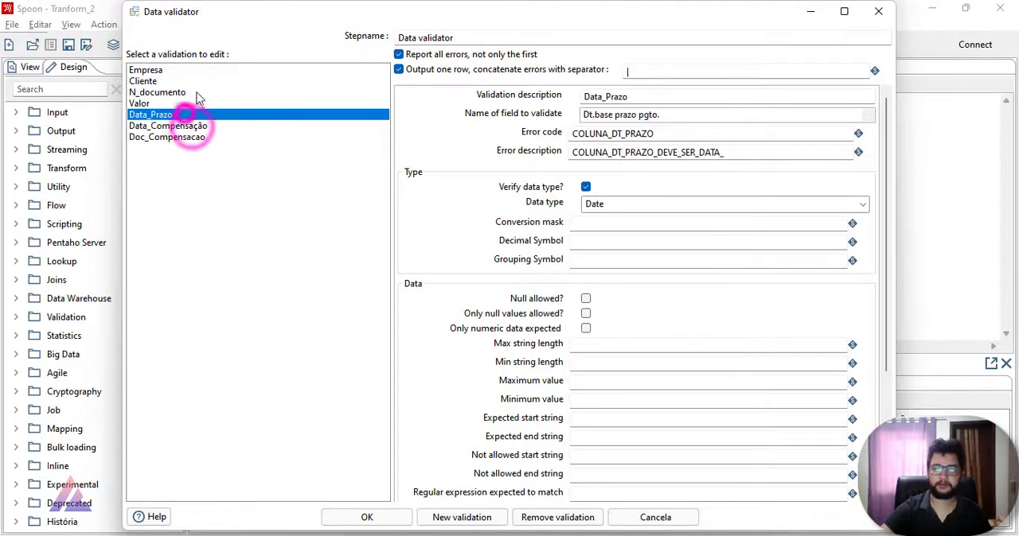
left_click(195, 104)
left_click(196, 93)
left_click(199, 70)
left_click(878, 11)
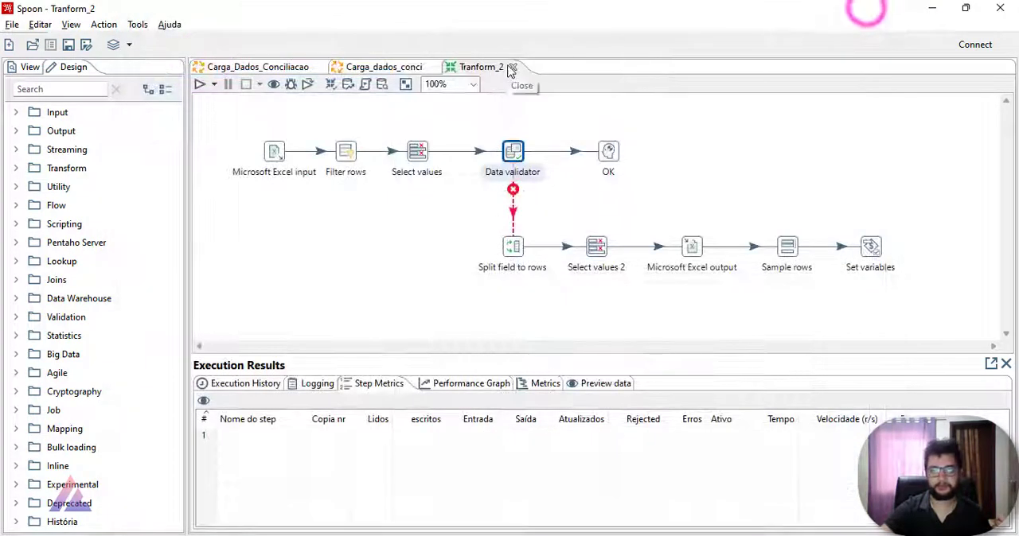
left_click(513, 67)
left_click(257, 66)
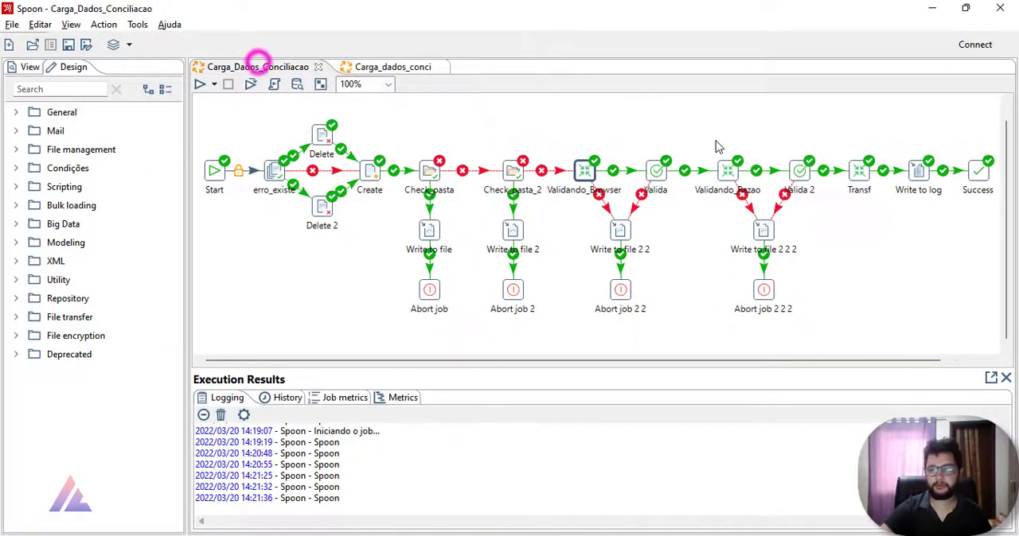
left_click(855, 168)
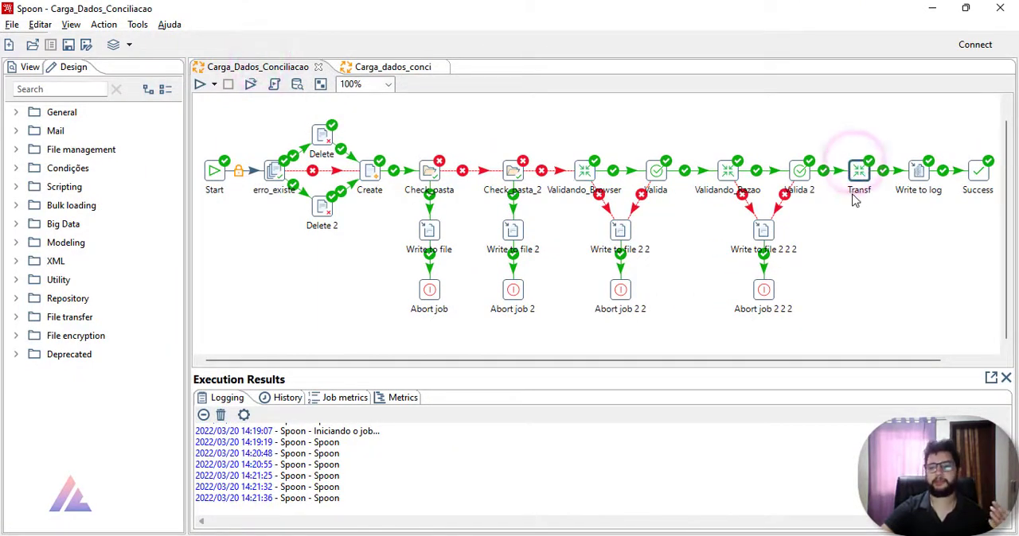
left_click(890, 169)
left_click(653, 171)
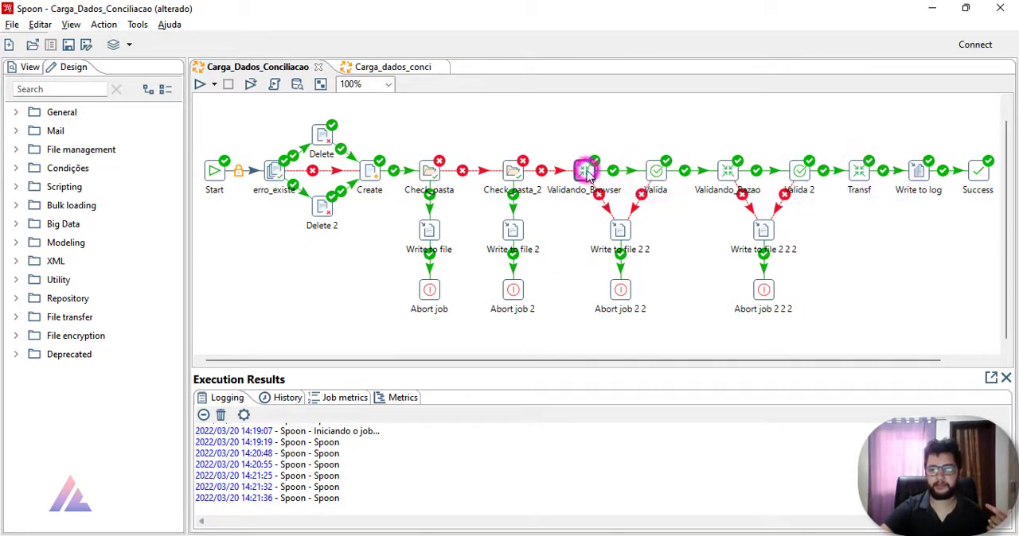
left_click(654, 171)
left_click(725, 171)
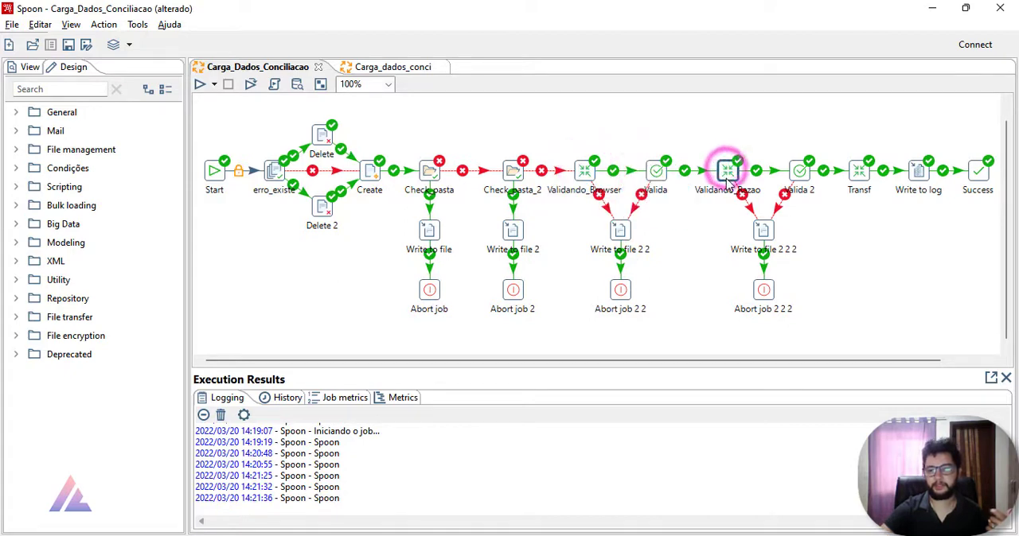
left_click(799, 173)
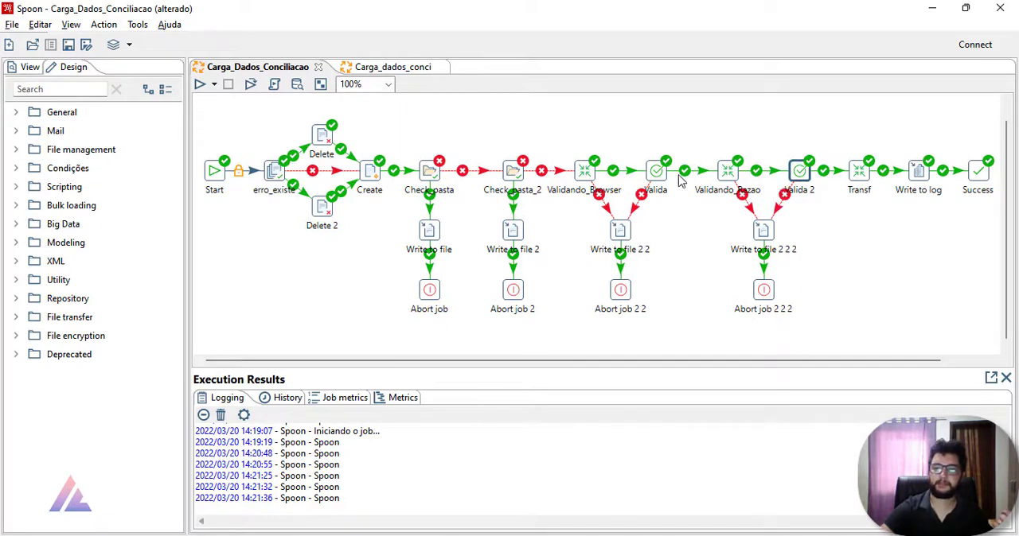
mouse_move(724, 179)
mouse_move(667, 175)
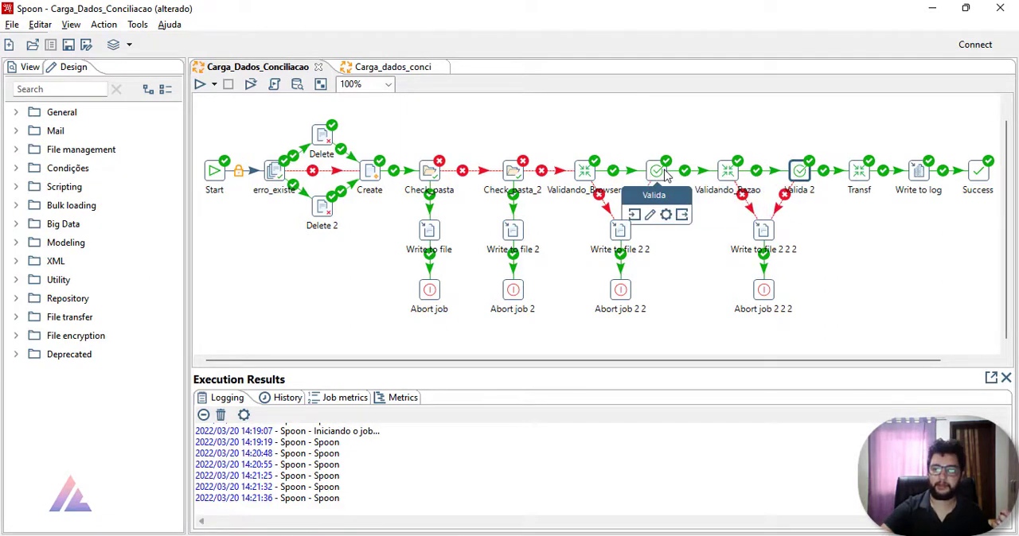
Step: In the transformation referenced by Valida_Browser in Carga_dados_conci, set the ERRO_TOTAL default value to 0 in the Set variables step
left_click(393, 68)
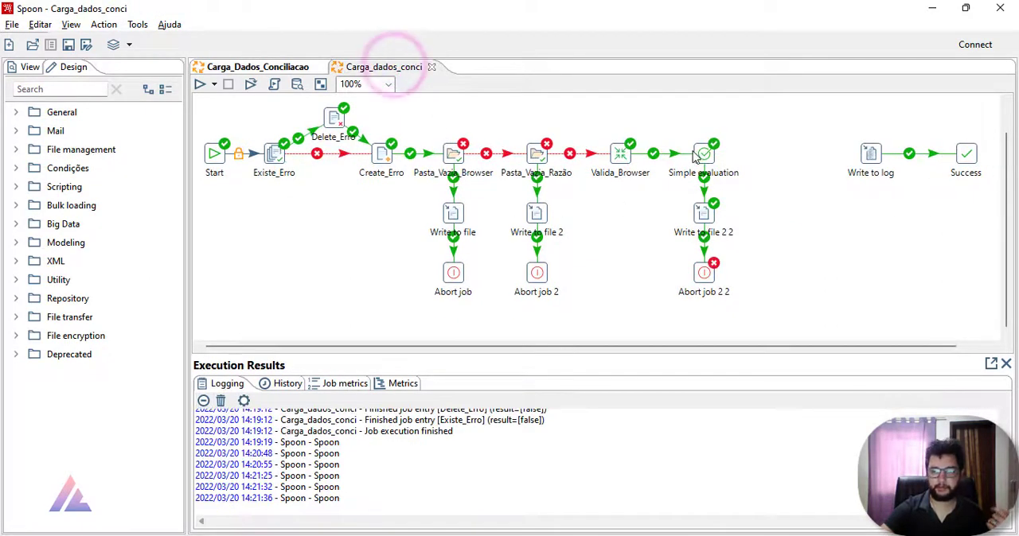
right_click(621, 154)
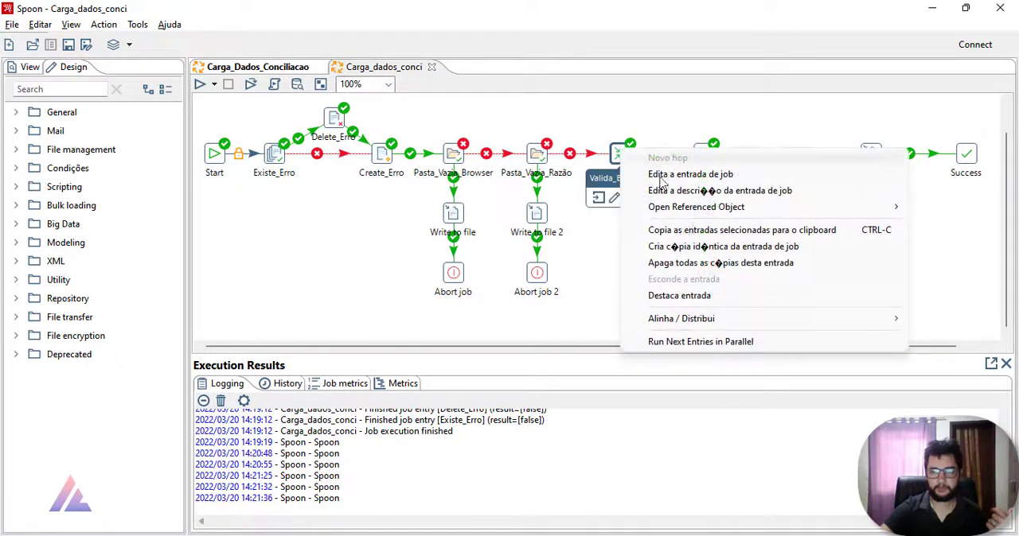
mouse_move(613, 205)
left_click(581, 205)
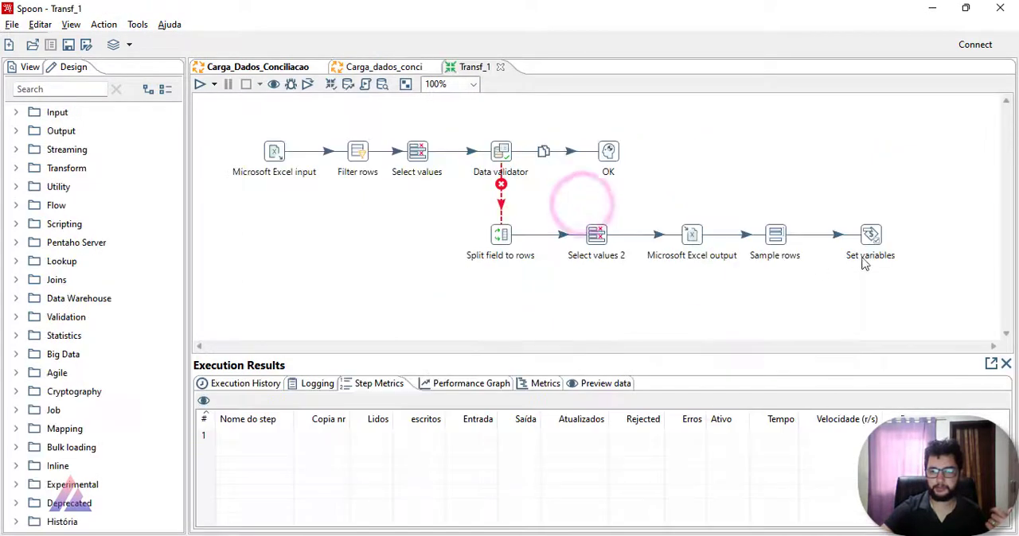
double_click(871, 234)
left_click_drag(406, 392, 469, 398)
left_click(537, 209)
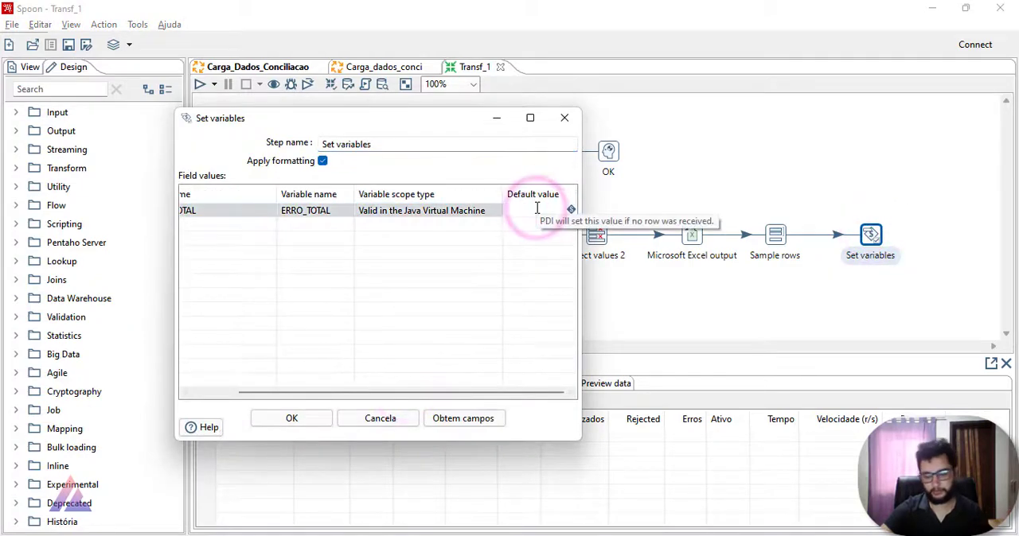
type("0")
left_click(322, 421)
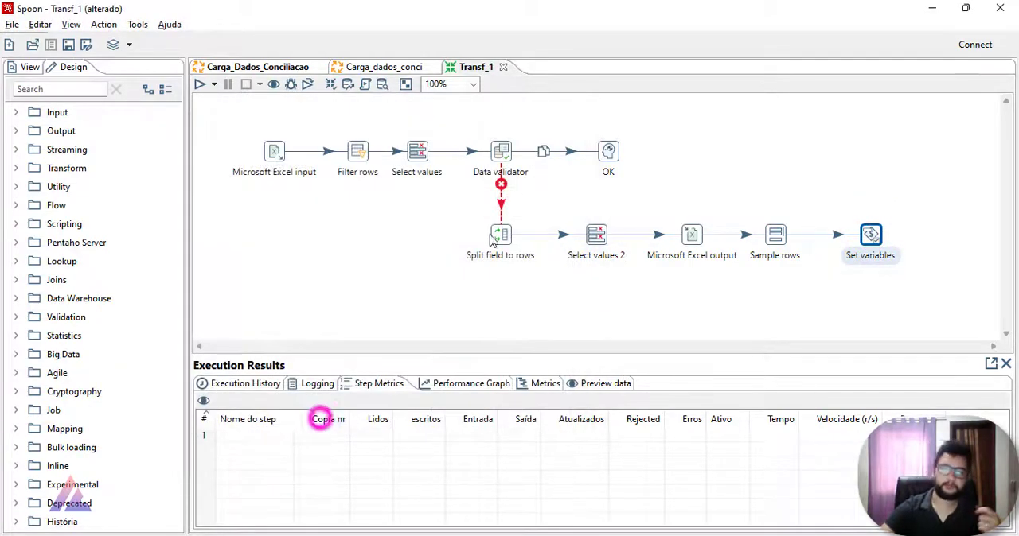
Step: Save and close the Transf_1 transformation, and save the Carga_Dados_Conciliacao job
left_click(69, 44)
left_click(503, 67)
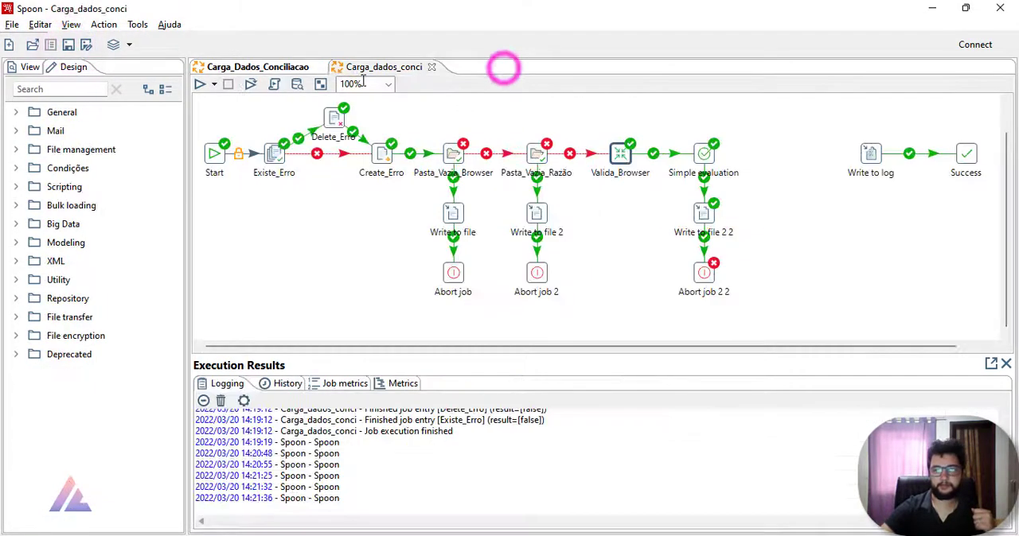
left_click(297, 67)
left_click(67, 45)
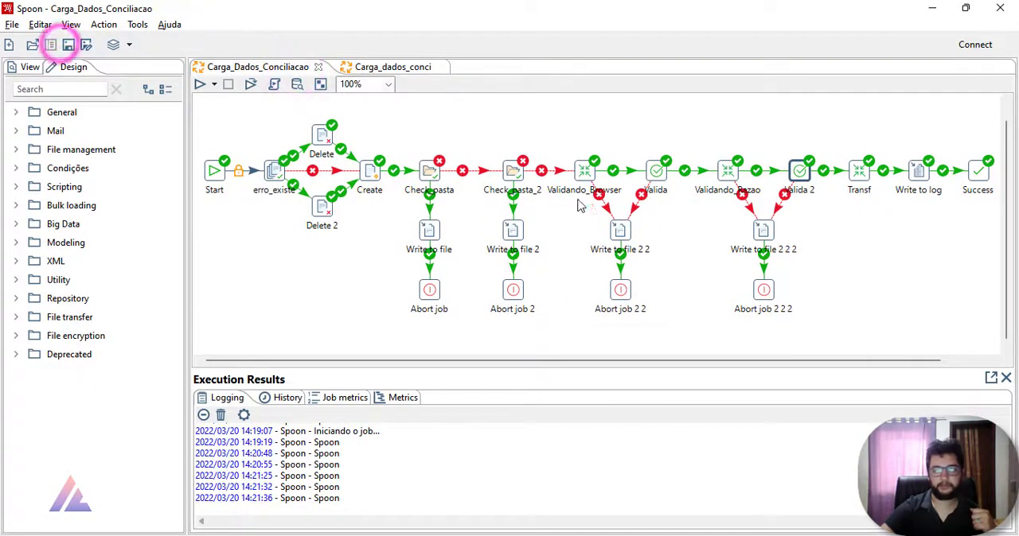
mouse_move(737, 176)
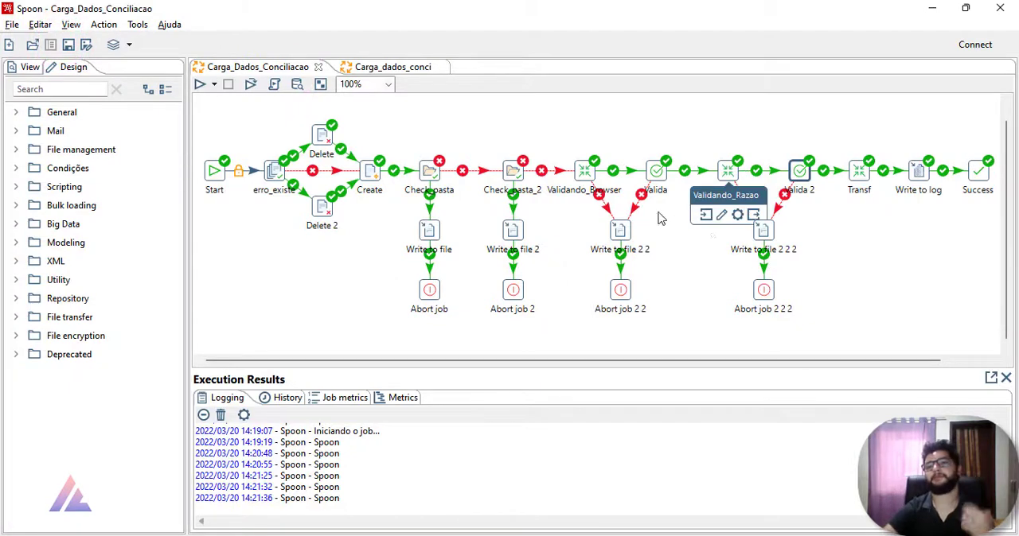
left_click(660, 178)
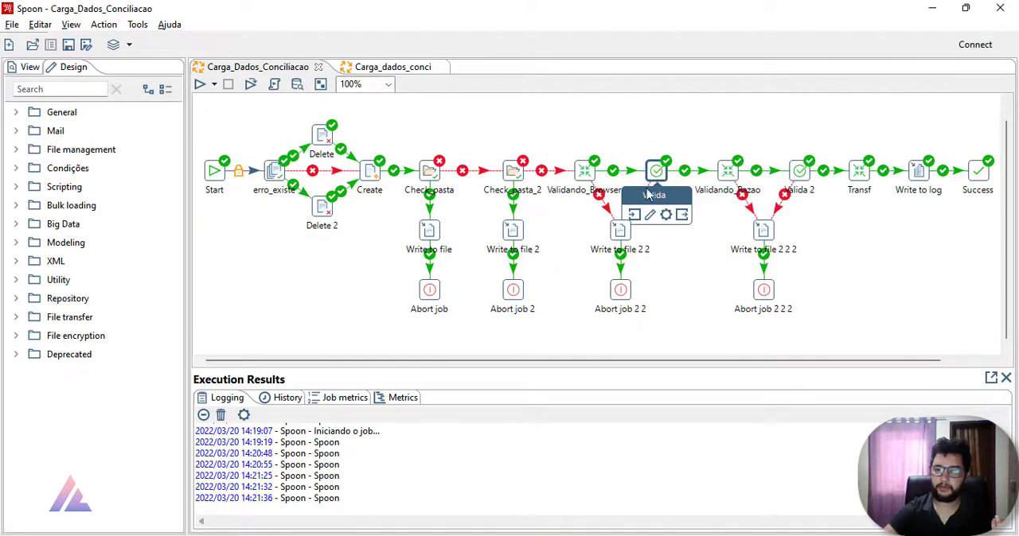
mouse_move(660, 180)
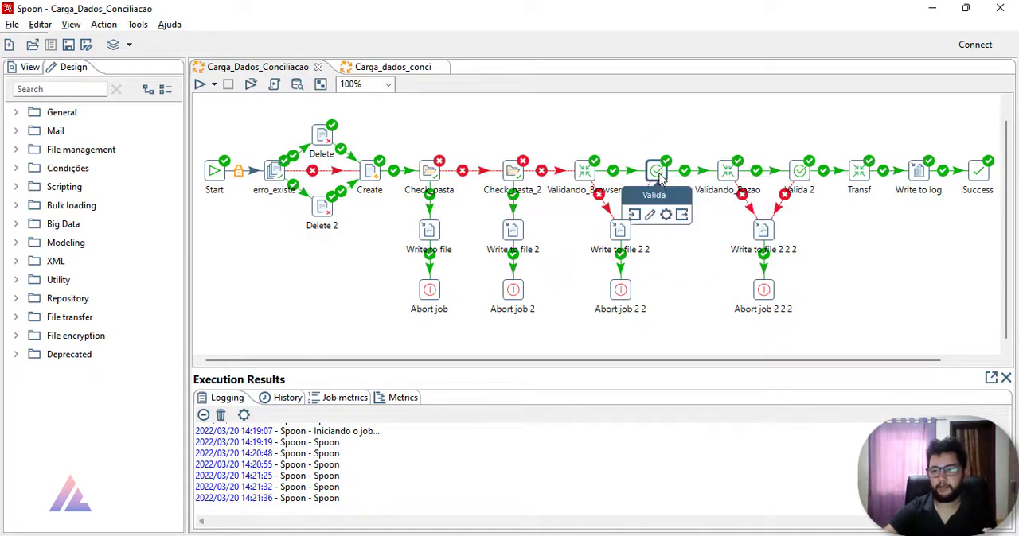
left_click(727, 171)
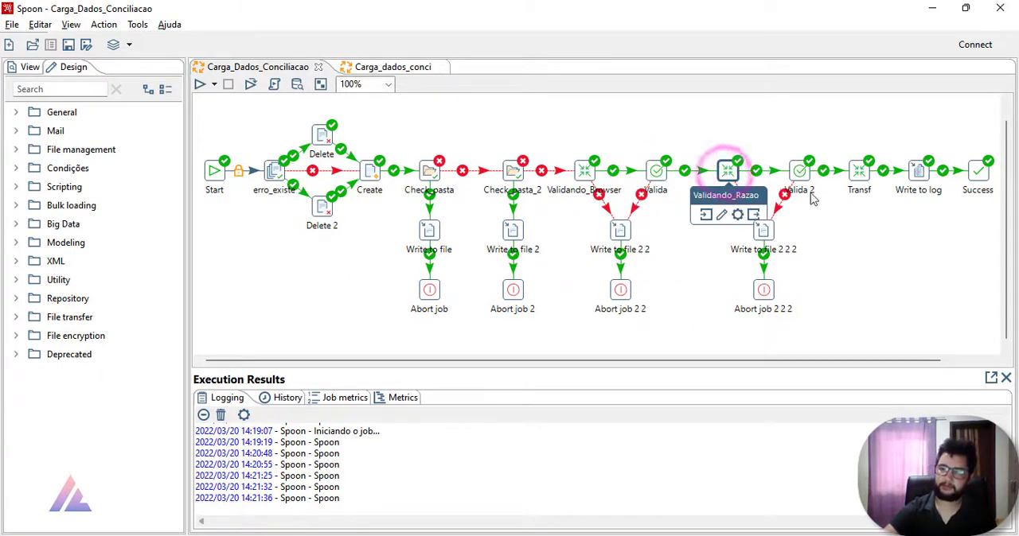
left_click(919, 231)
mouse_move(858, 181)
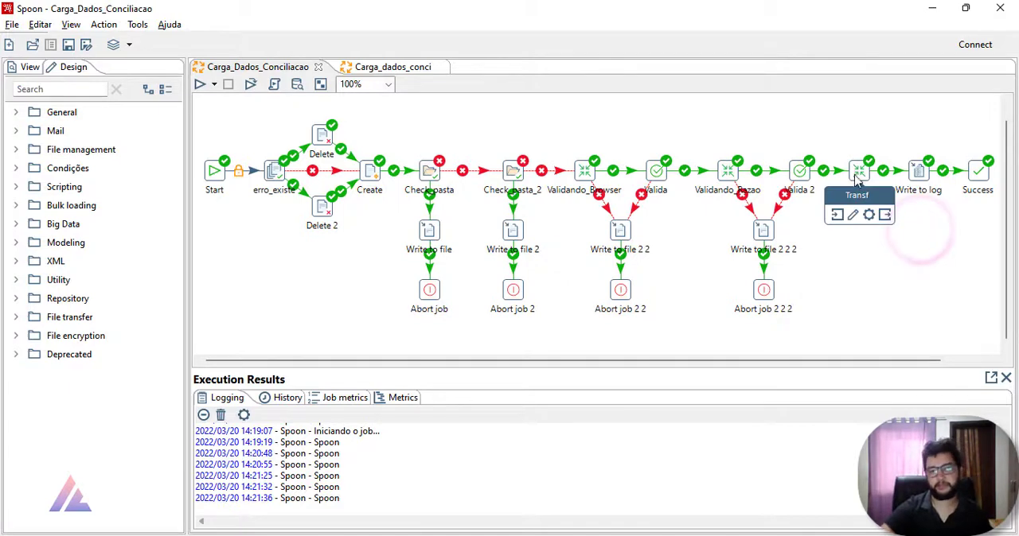